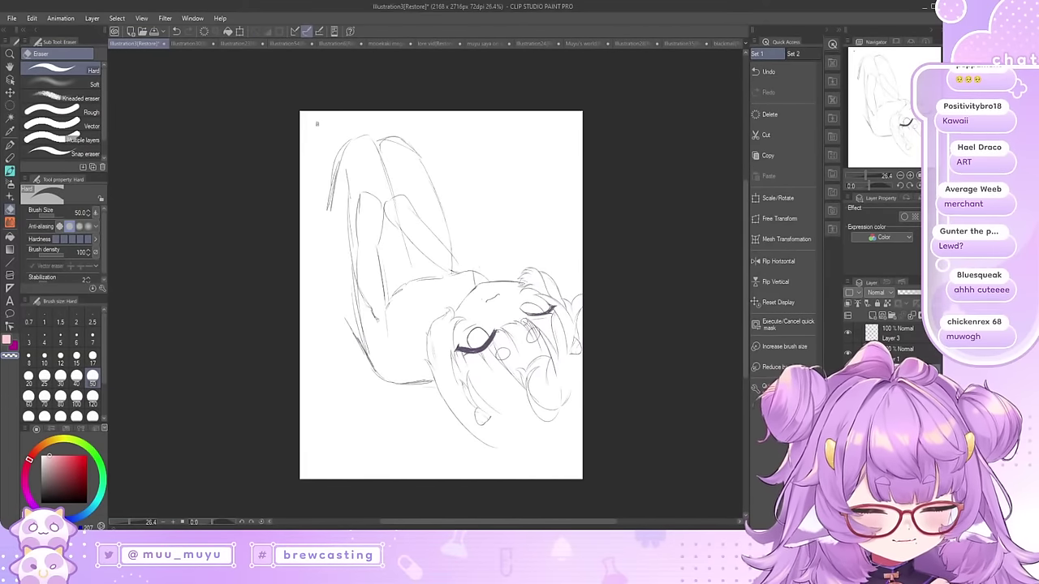
Step: Inspect the tiny pixel-art character in the upper-left corner of the pencil sketch up close and switch to the pen
scroll(527, 329, up, 1)
drag(708, 301, 222, 32)
scroll(236, 62, up, 20)
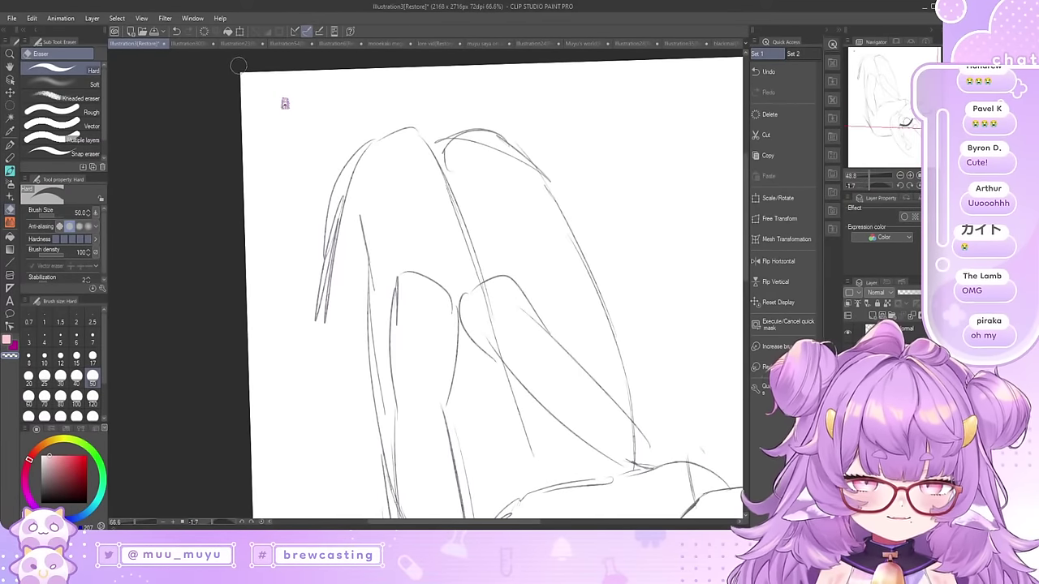
drag(297, 124, 128, 160)
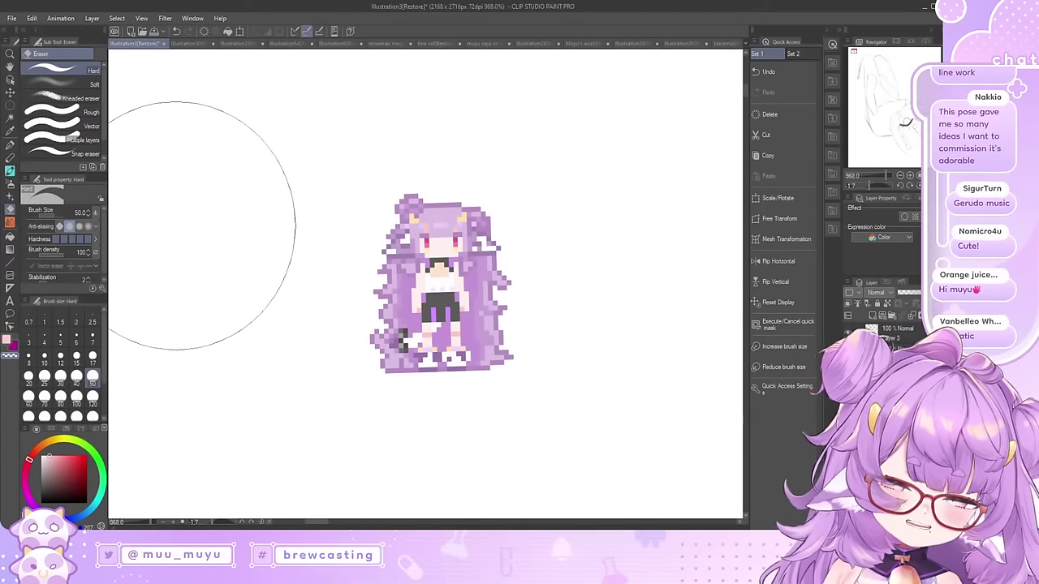
key(p)
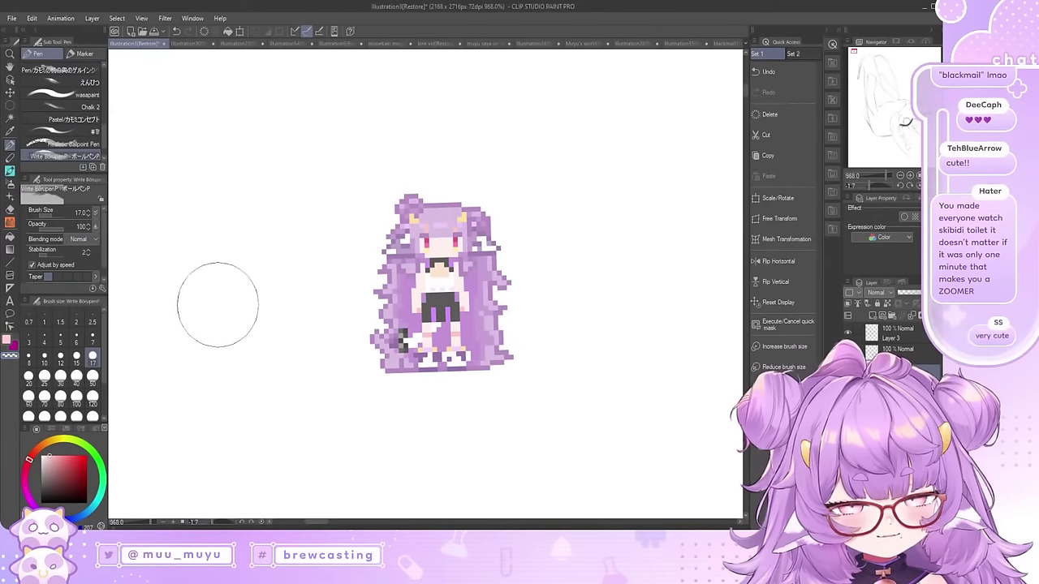
scroll(194, 219, down, 12)
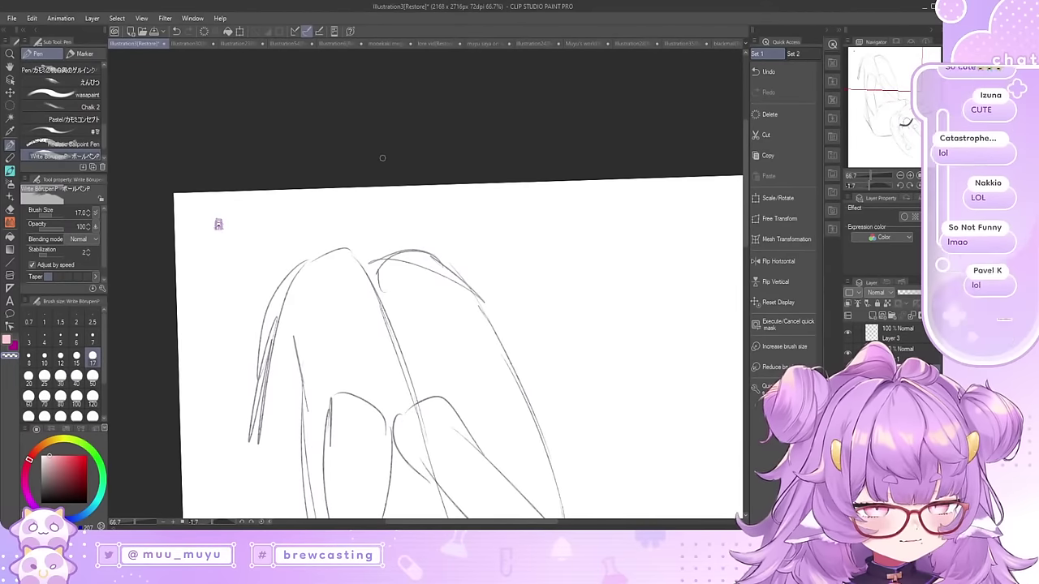
scroll(382, 157, down, 5)
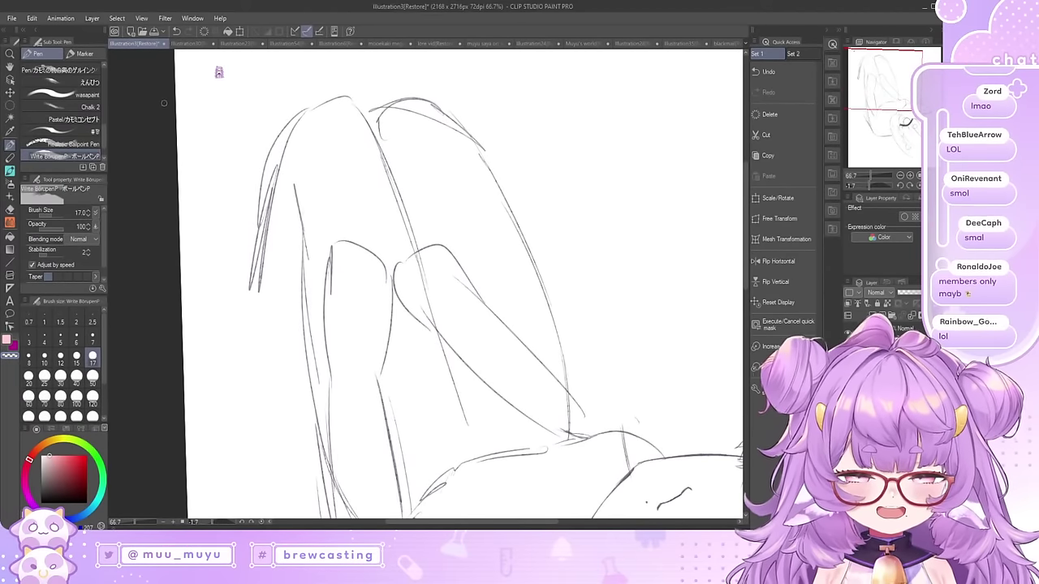
Step: Switch to the second open illustration with the animal doodles and set the pen's brush size to 120
click(191, 44)
scroll(379, 213, down, 2)
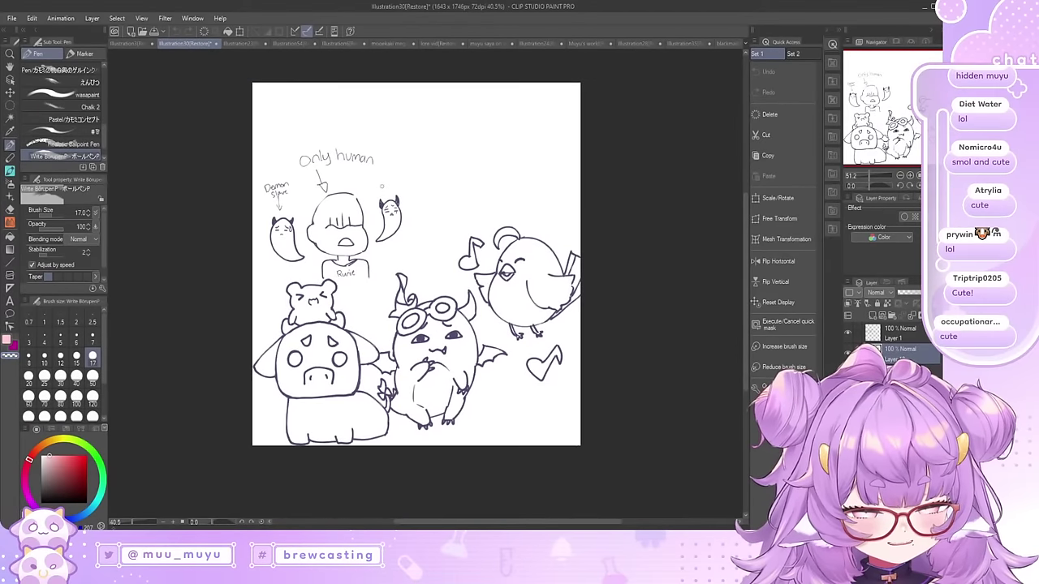
scroll(354, 288, up, 3)
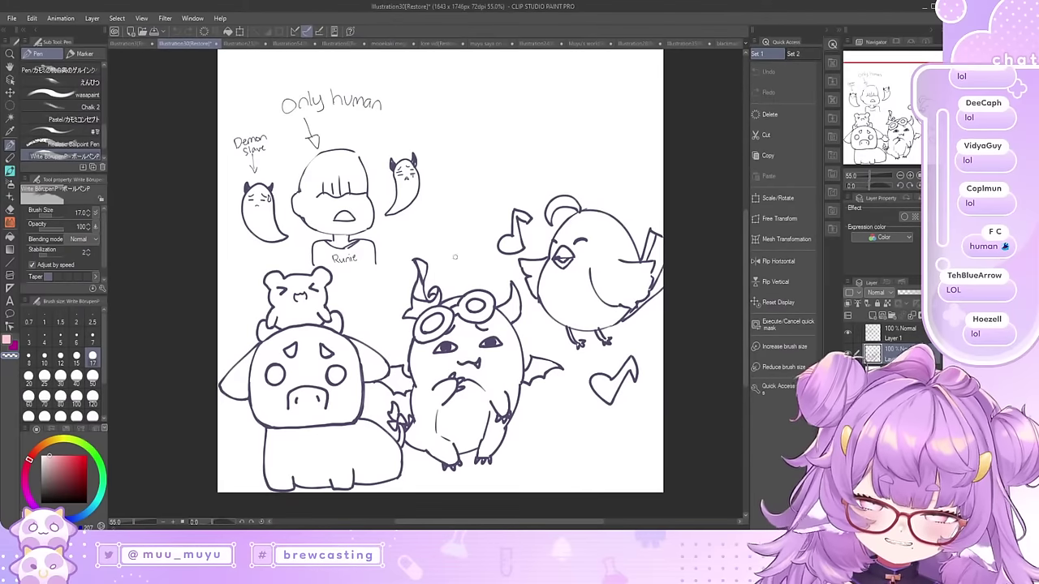
click(93, 397)
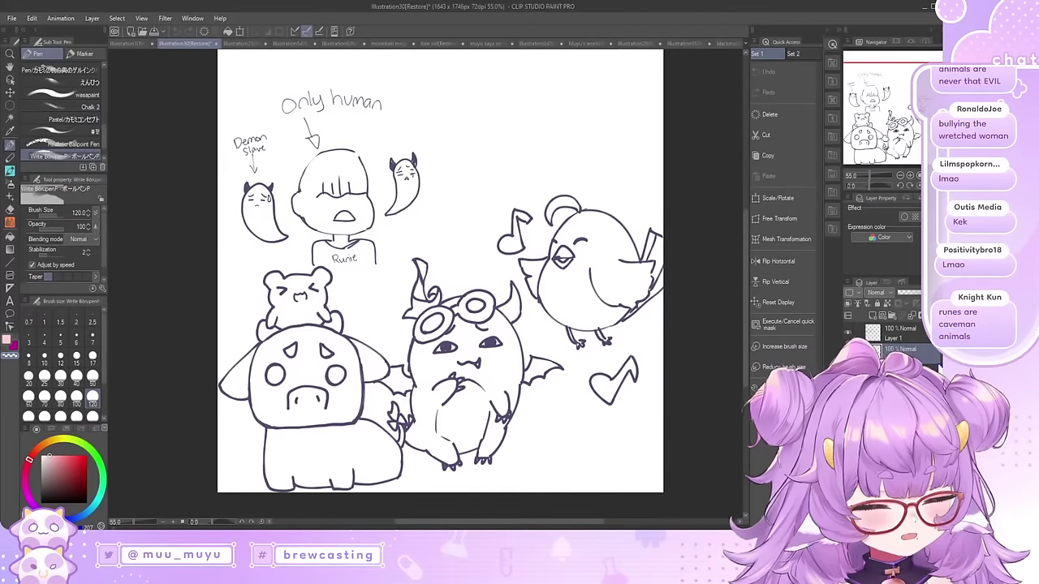
Step: Examine the line-art doodles of the human, the two horned ghosts and the animals
scroll(426, 333, down, 2)
scroll(400, 283, up, 2)
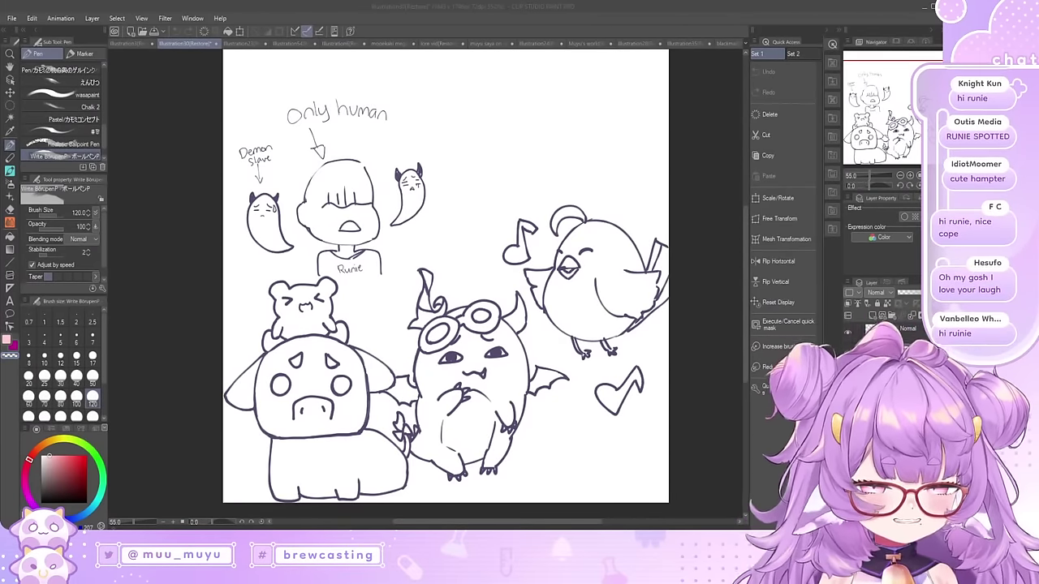
scroll(361, 130, up, 4)
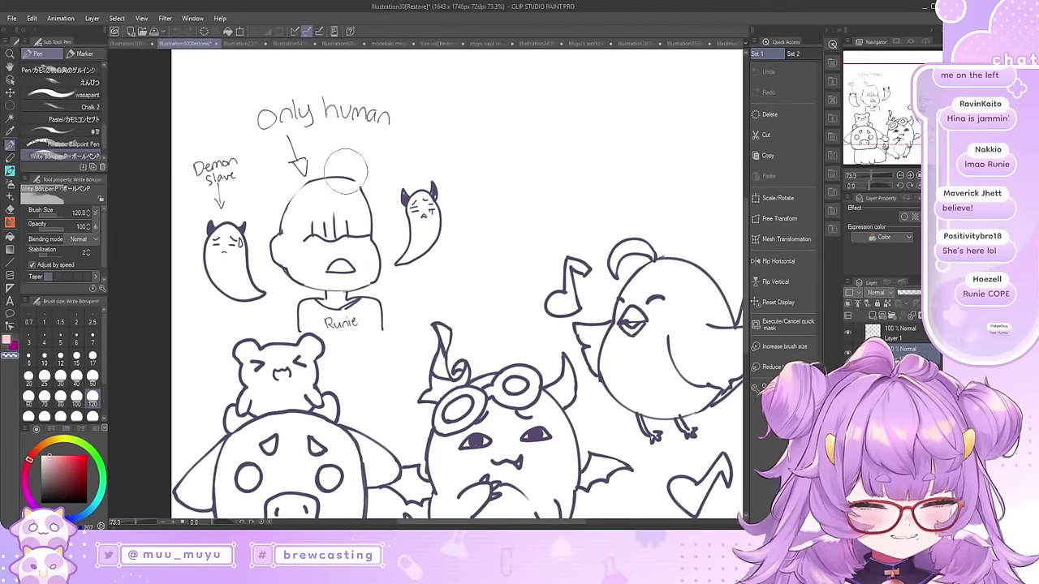
scroll(536, 178, down, 4)
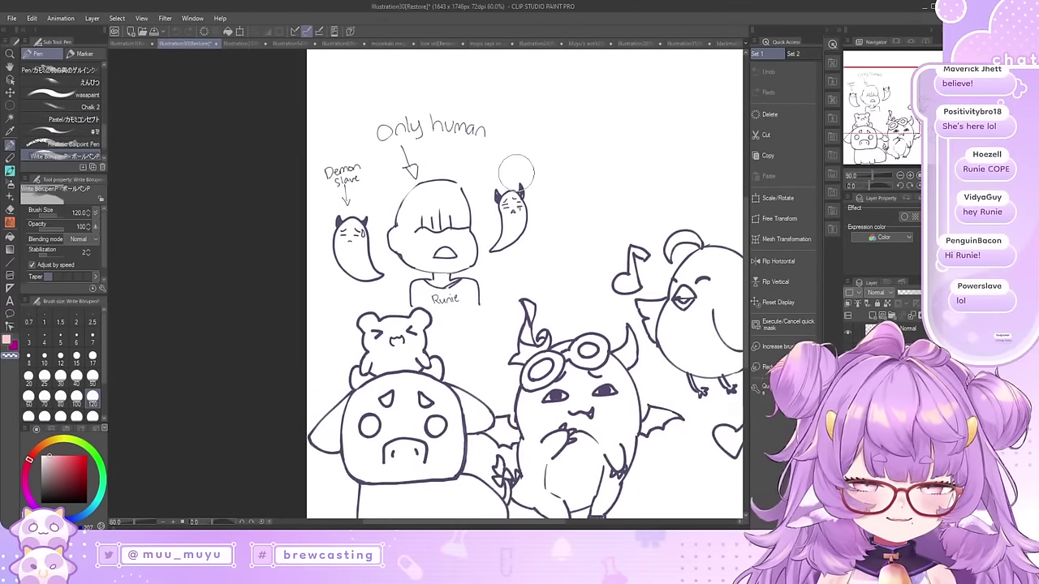
scroll(447, 159, down, 4)
scroll(579, 219, up, 2)
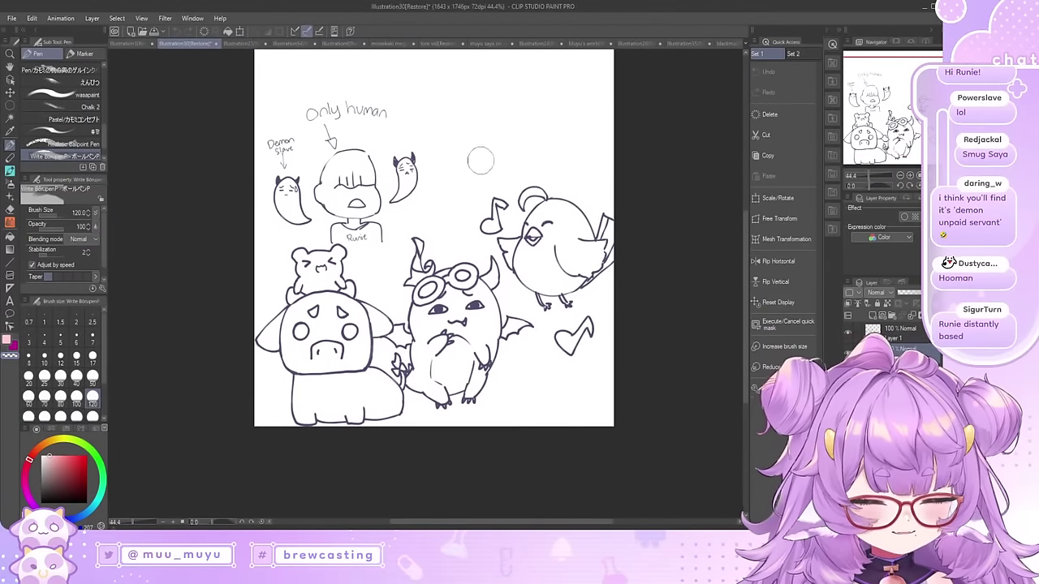
scroll(482, 159, up, 1)
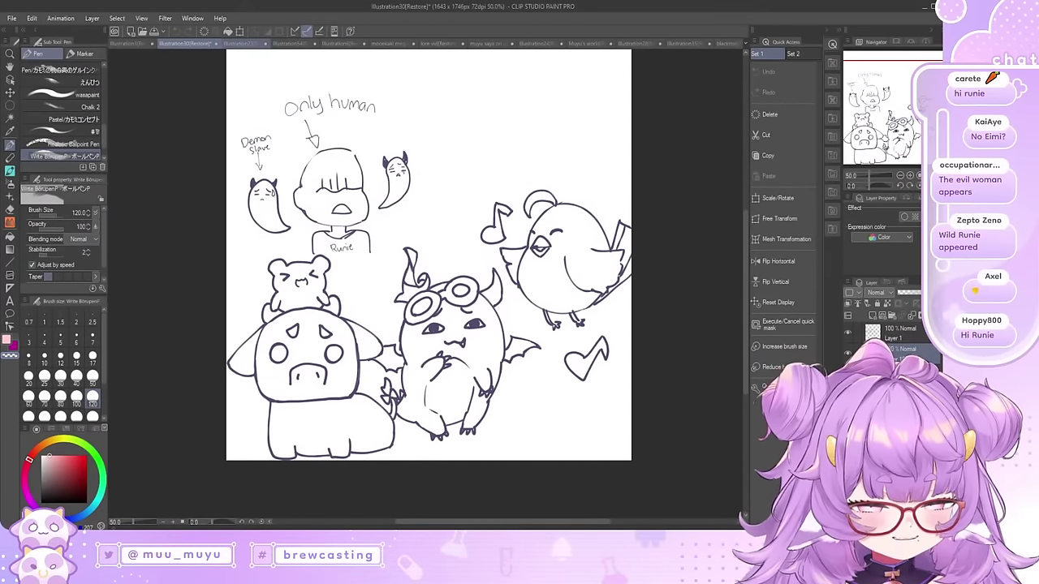
Step: Switch to the third open illustration and change the visible layer from the single girl to the sketch of three chibi characters
click(236, 42)
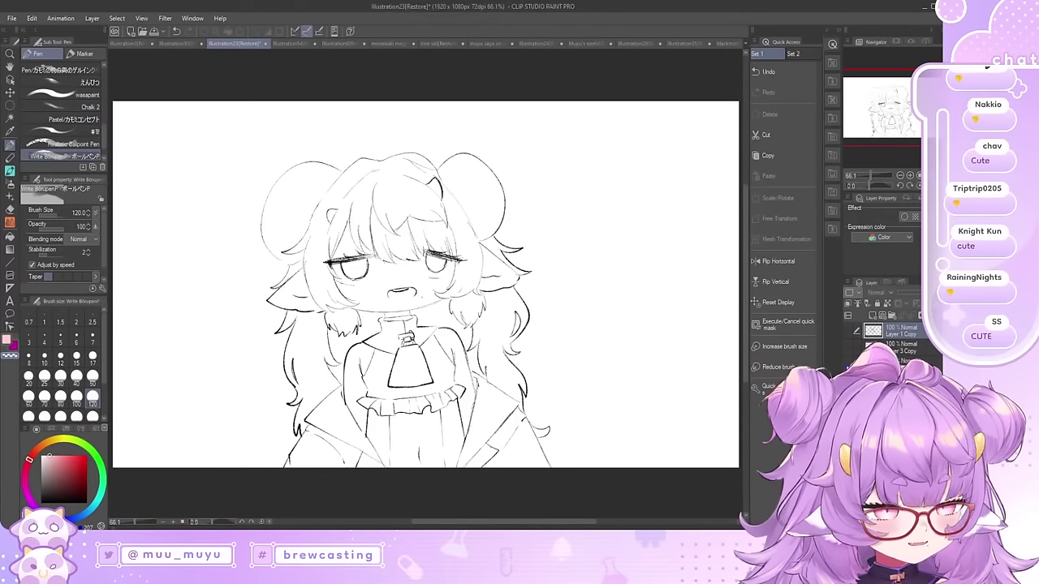
click(848, 365)
click(848, 351)
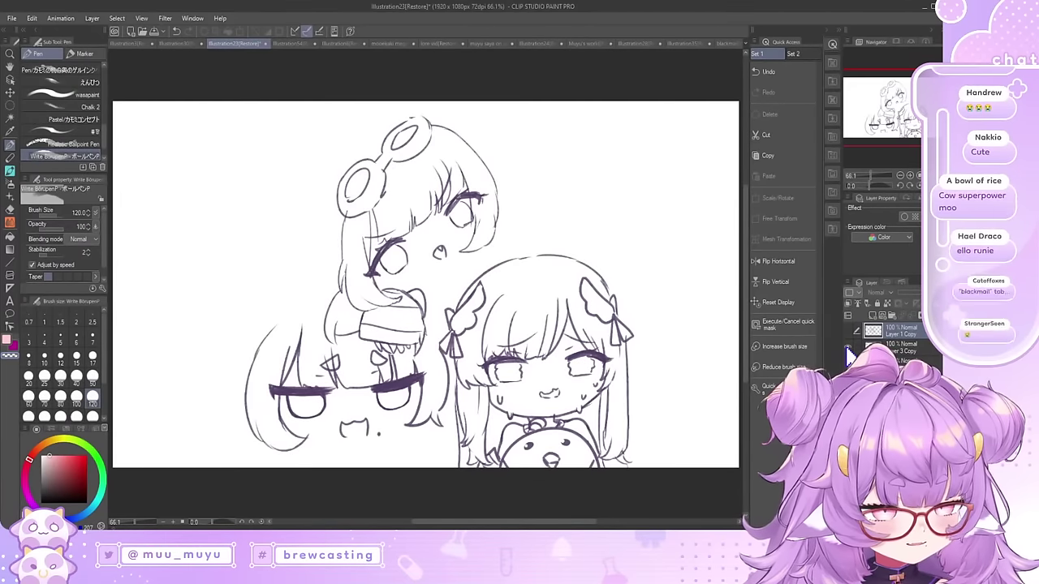
scroll(529, 176, up, 1)
scroll(531, 249, down, 2)
scroll(536, 320, up, 2)
scroll(560, 333, down, 2)
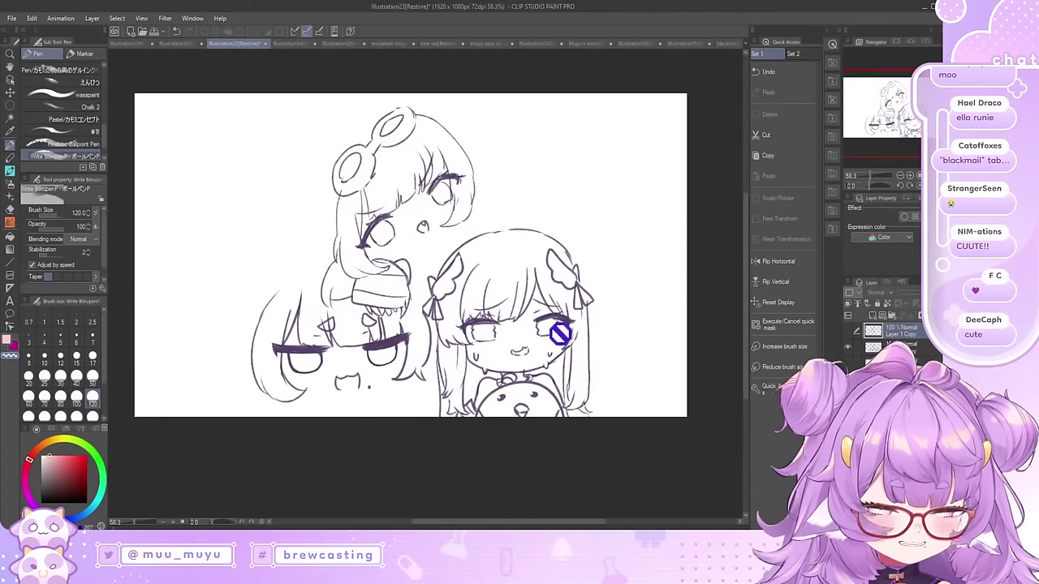
scroll(561, 333, up, 1)
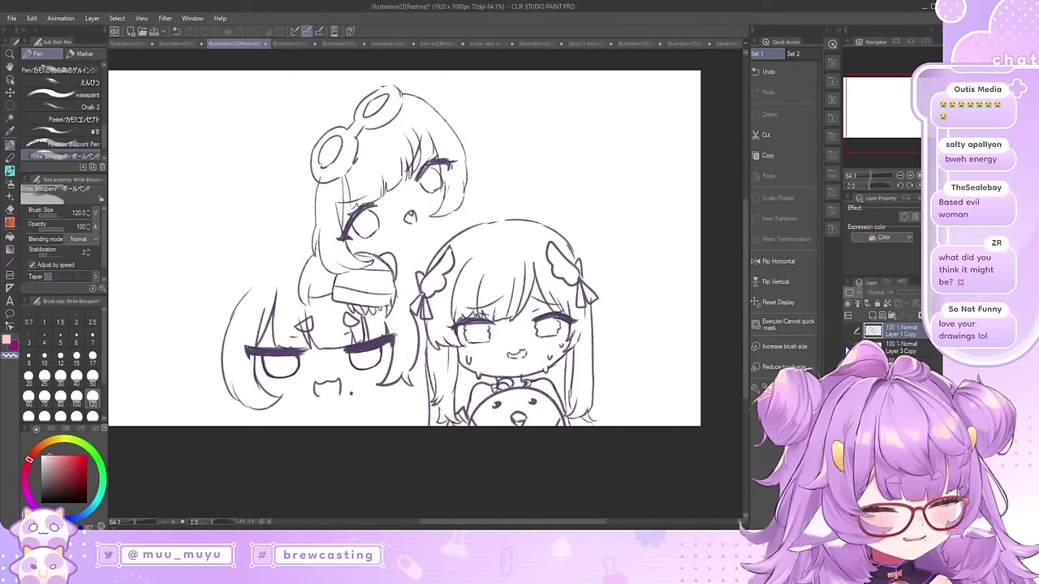
Step: Hide the three-character sketch, show the layer with the seated horned girl, and hide that layer too
click(849, 347)
click(848, 333)
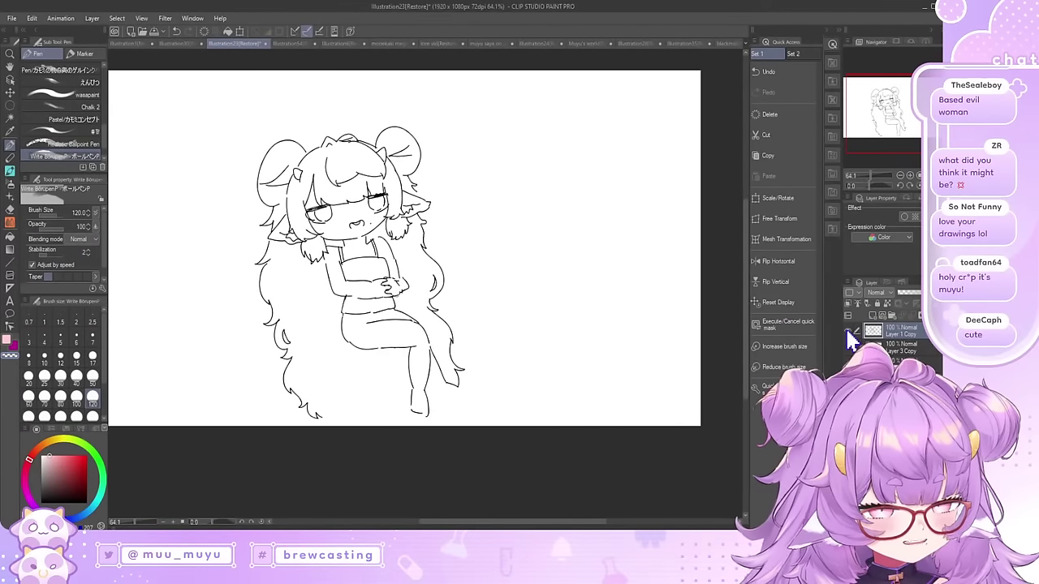
click(850, 331)
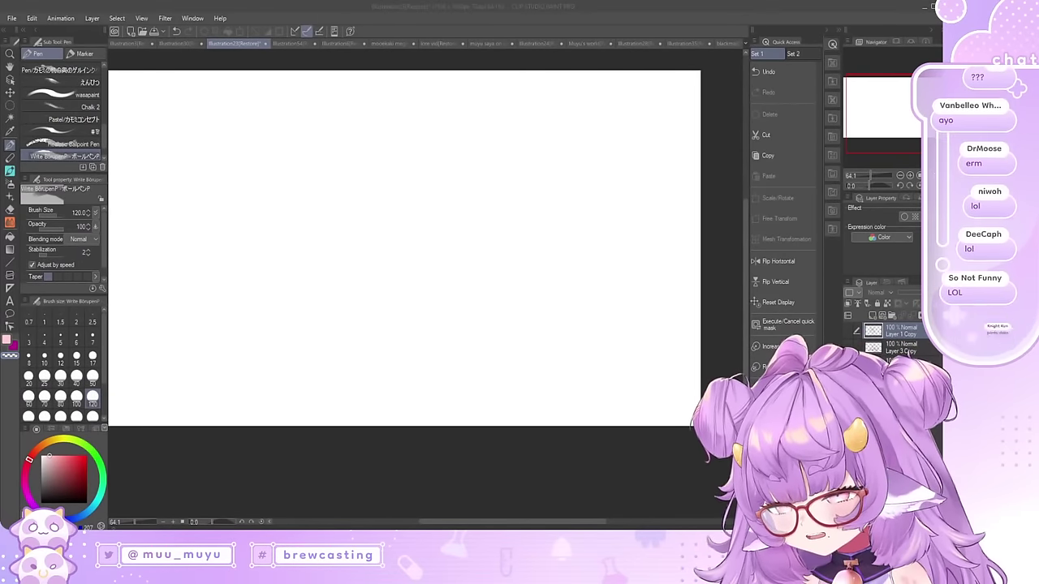
Step: View the two pixel-art characters in the other window, return to Clip Studio Paint and look over the profile-sheet draft
key(alt+Tab)
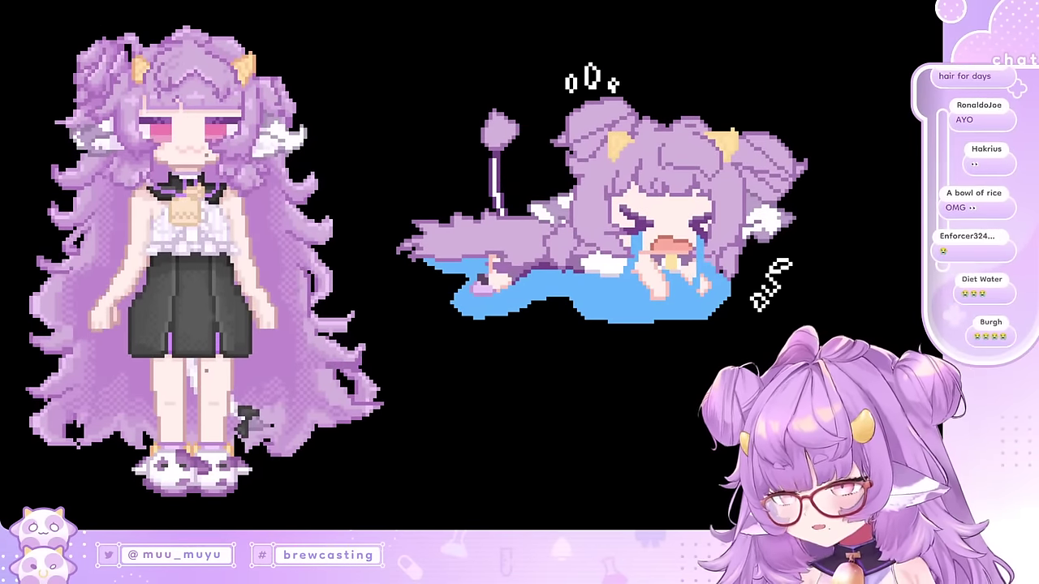
key(alt+Tab)
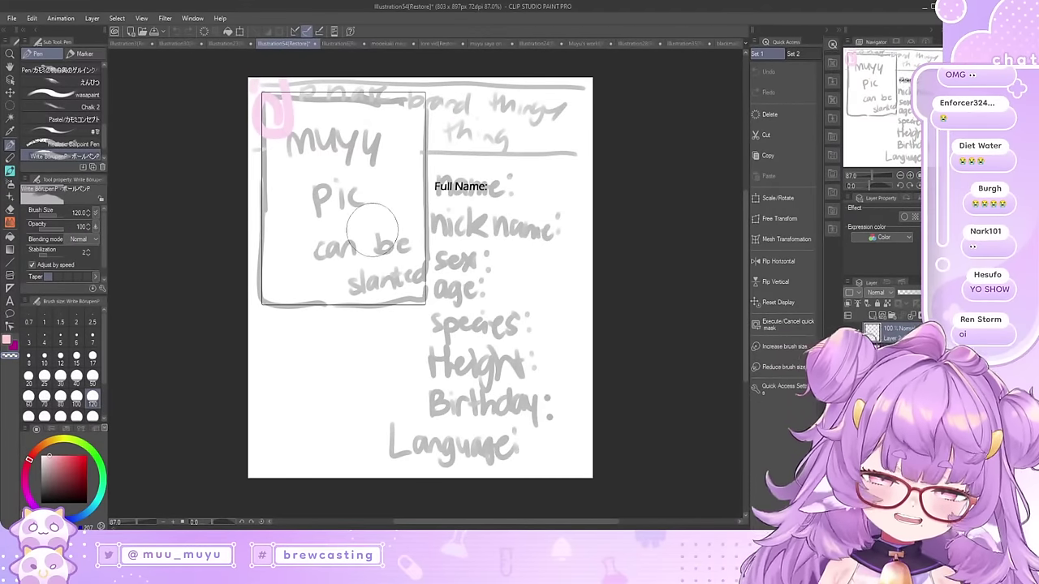
scroll(485, 232, down, 1)
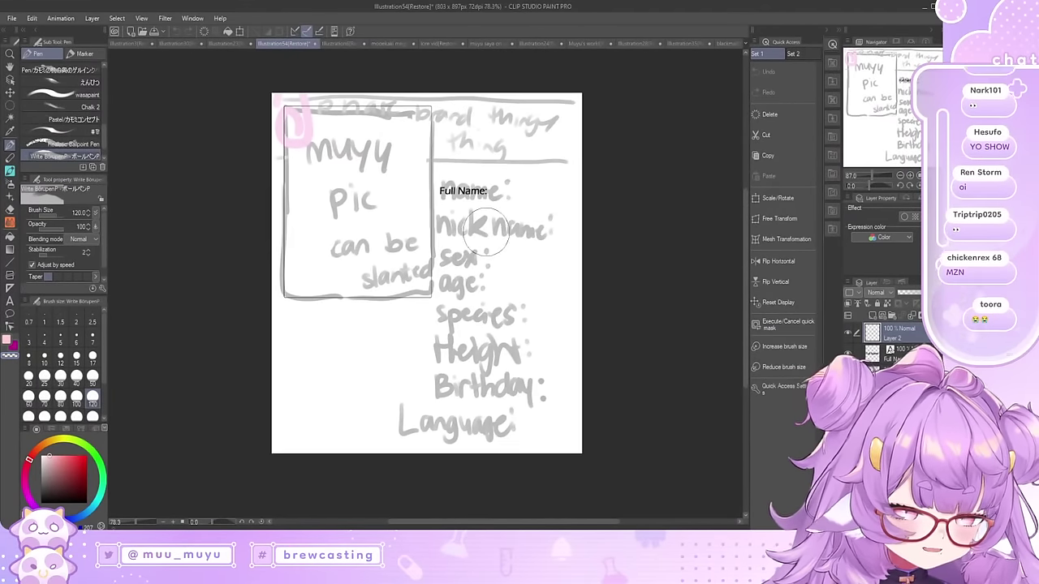
scroll(451, 157, up, 3)
scroll(451, 142, down, 1)
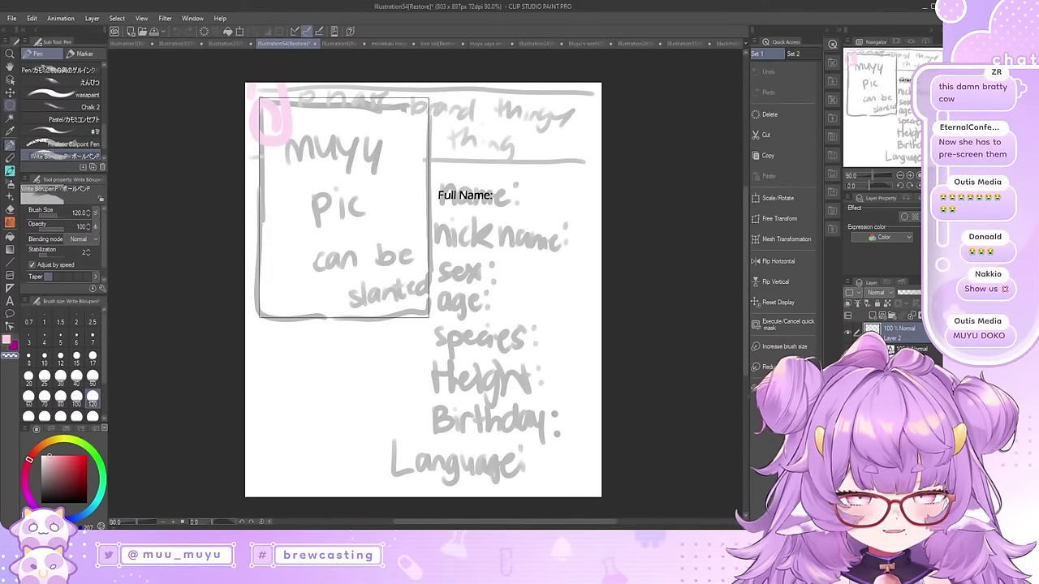
click(11, 105)
click(39, 70)
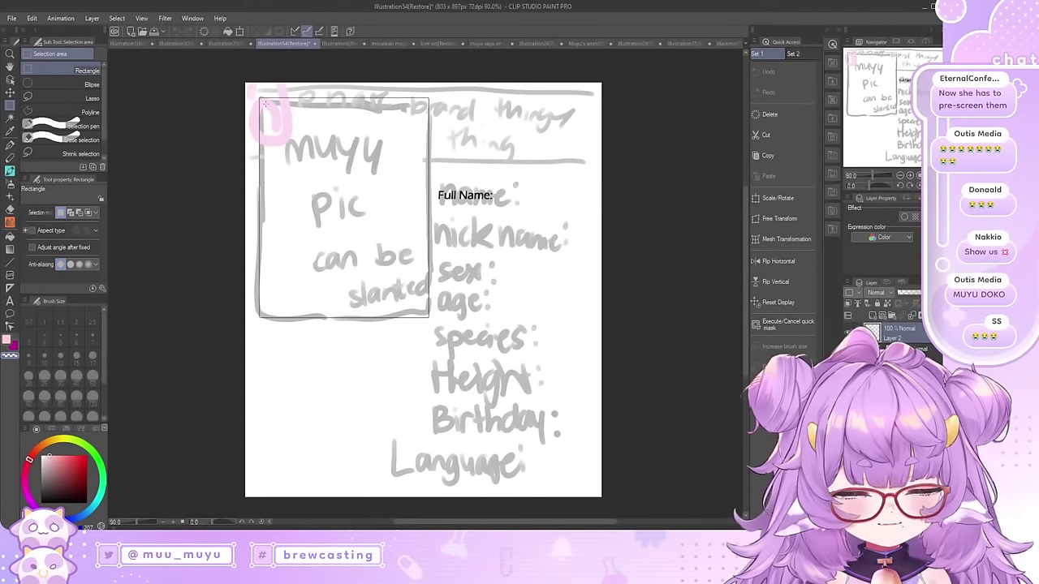
drag(261, 98, 430, 316)
click(497, 321)
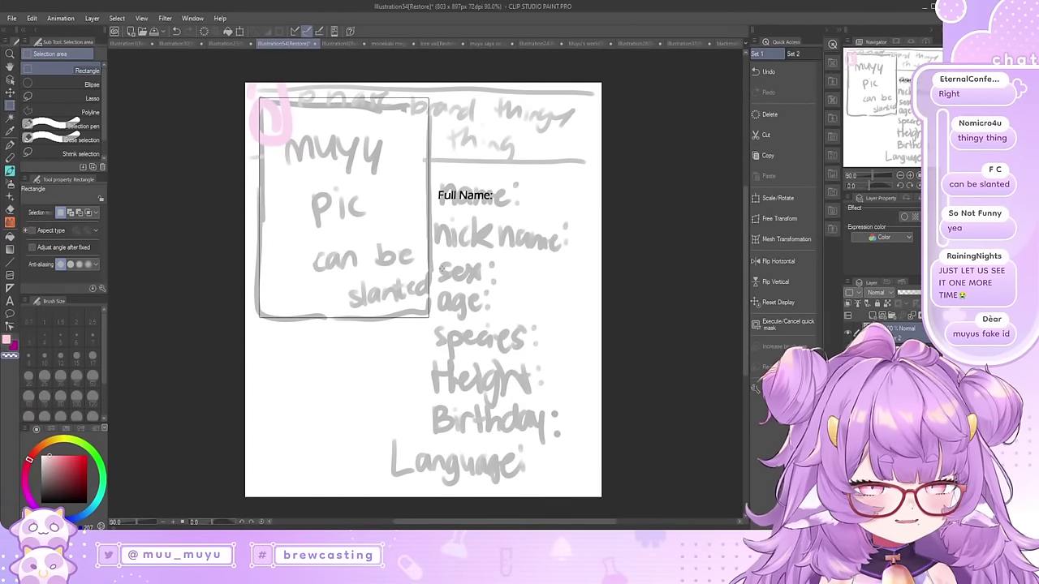
scroll(519, 266, up, 1)
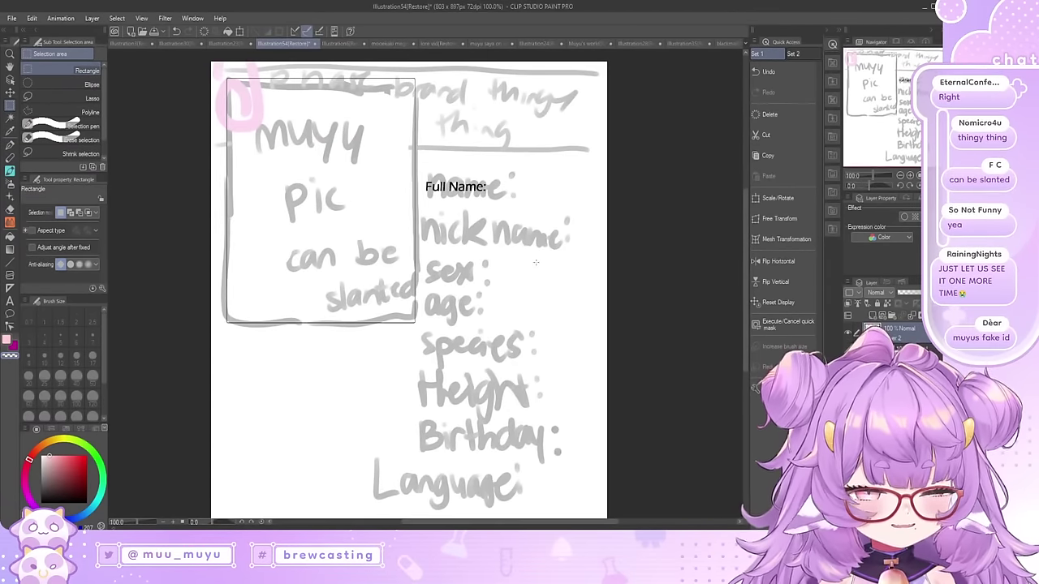
scroll(386, 214, down, 1)
scroll(293, 156, up, 1)
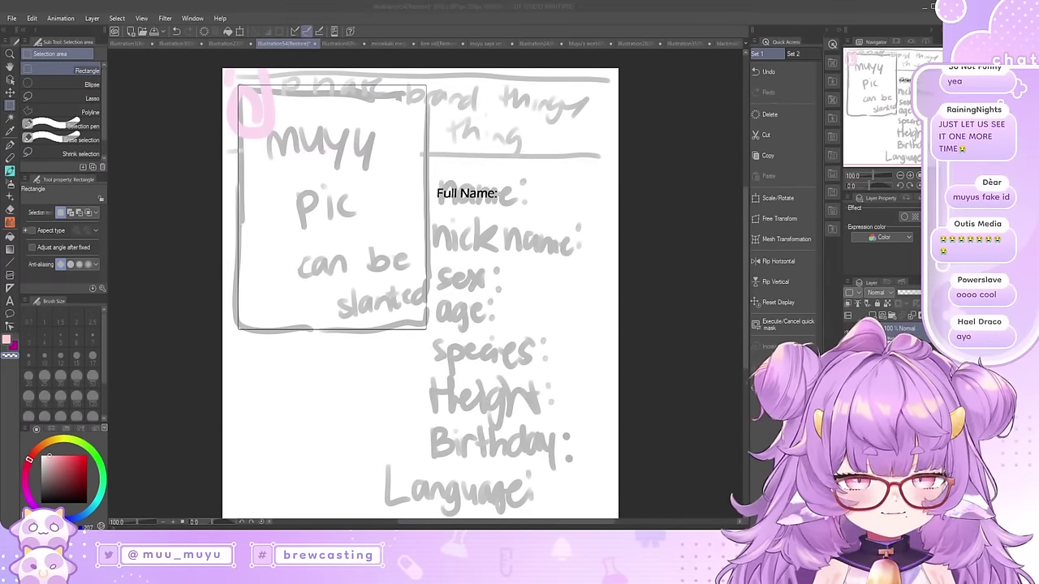
scroll(584, 251, down, 3)
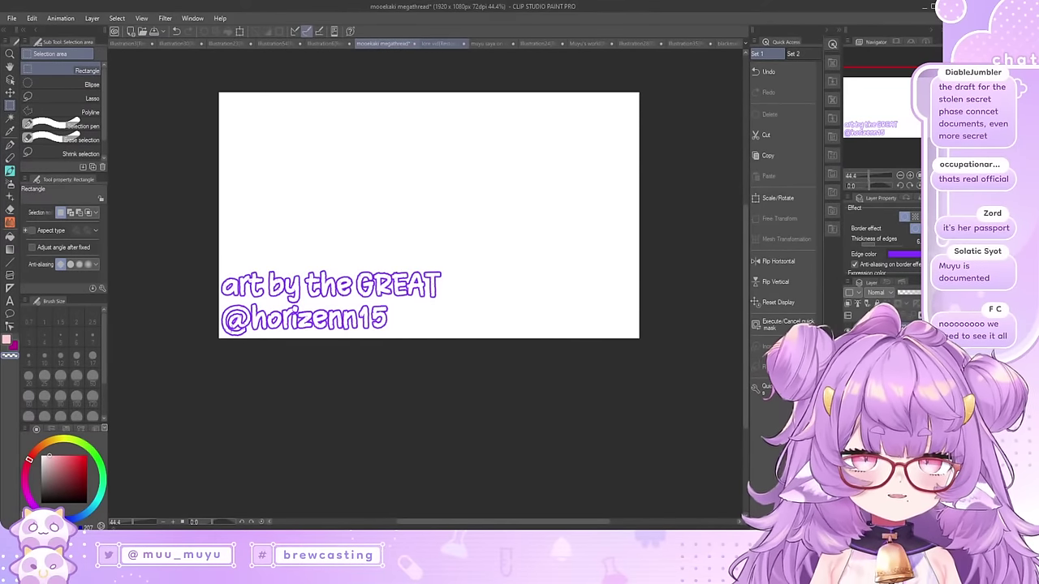
Step: Open the artist credit text for editing, select the handle in its second line, and leave the text editing
scroll(428, 215, up, 1)
scroll(429, 215, down, 1)
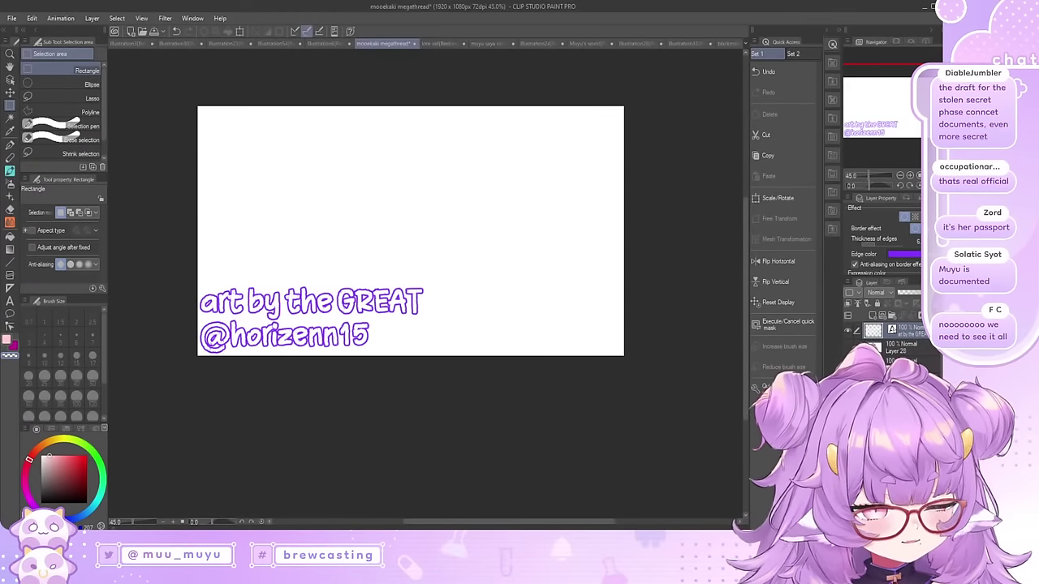
scroll(197, 347, up, 1)
click(10, 303)
click(242, 328)
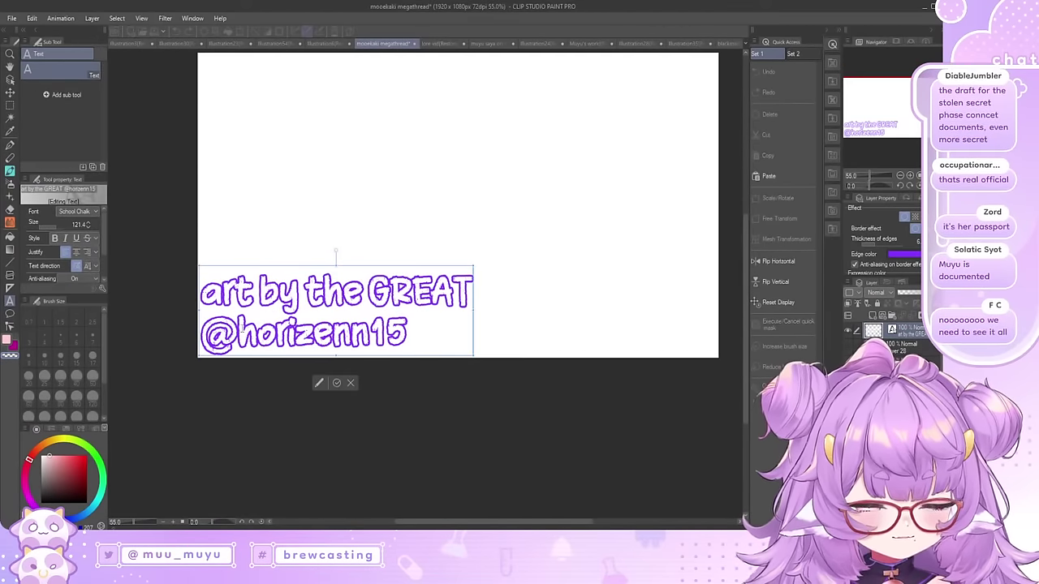
drag(238, 333, 408, 344)
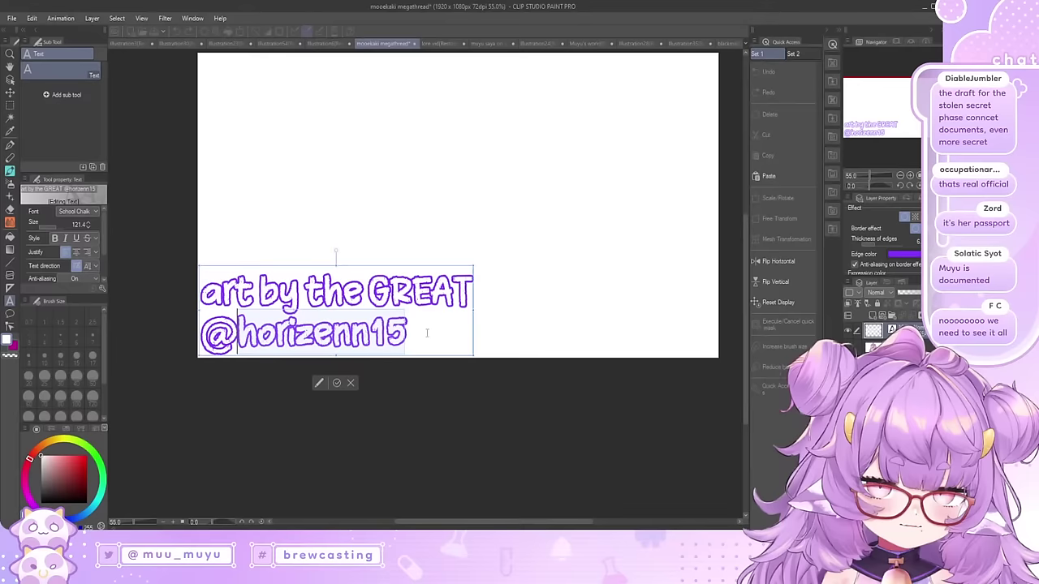
click(370, 345)
scroll(402, 366, down, 3)
scroll(424, 182, up, 2)
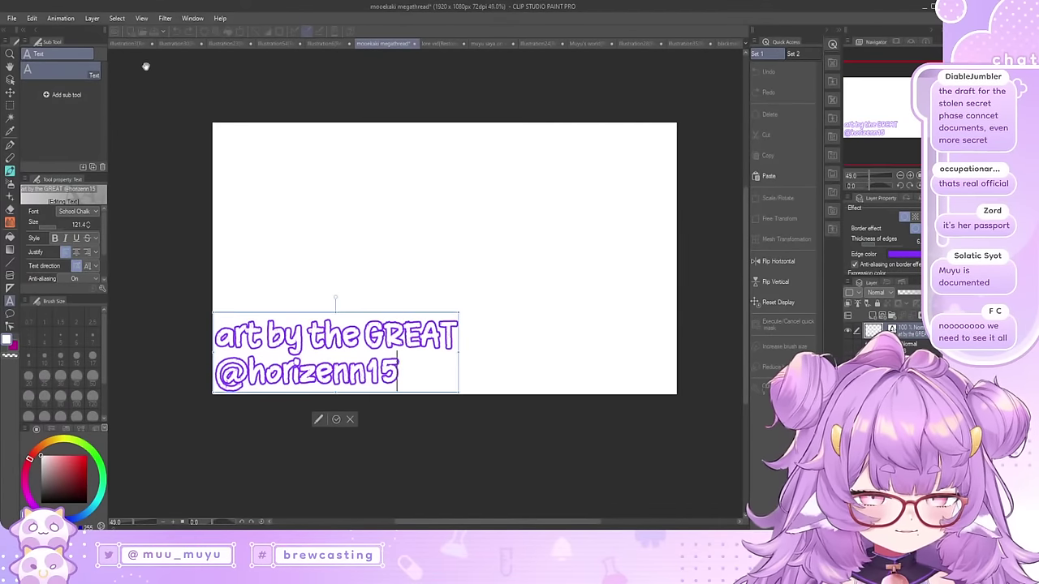
click(199, 123)
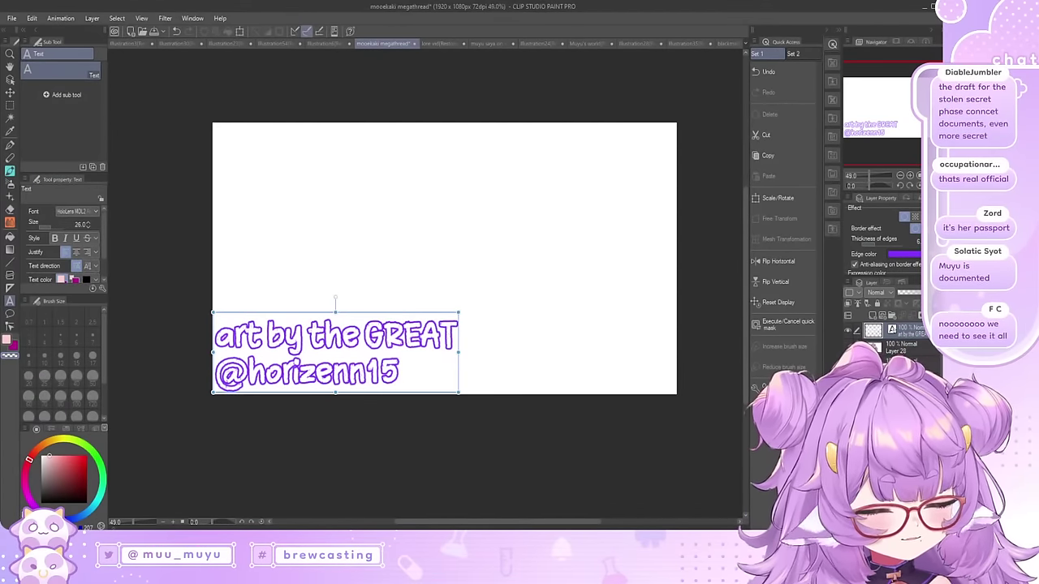
Step: Show the layer with the cow-costume artwork beneath the credit text and view it enlarged
click(848, 355)
scroll(695, 422, down, 2)
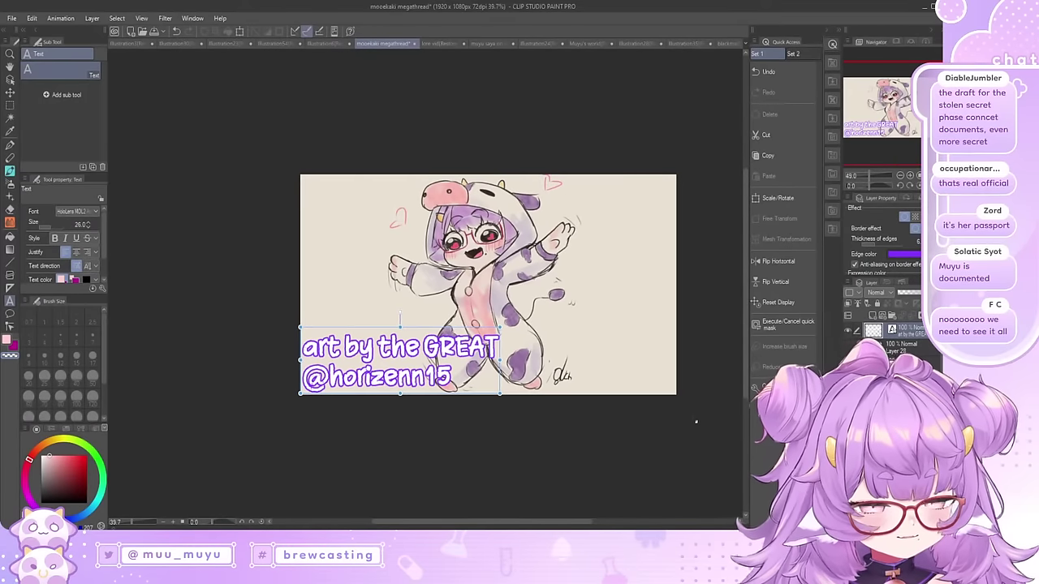
scroll(548, 316, up, 3)
scroll(487, 333, up, 1)
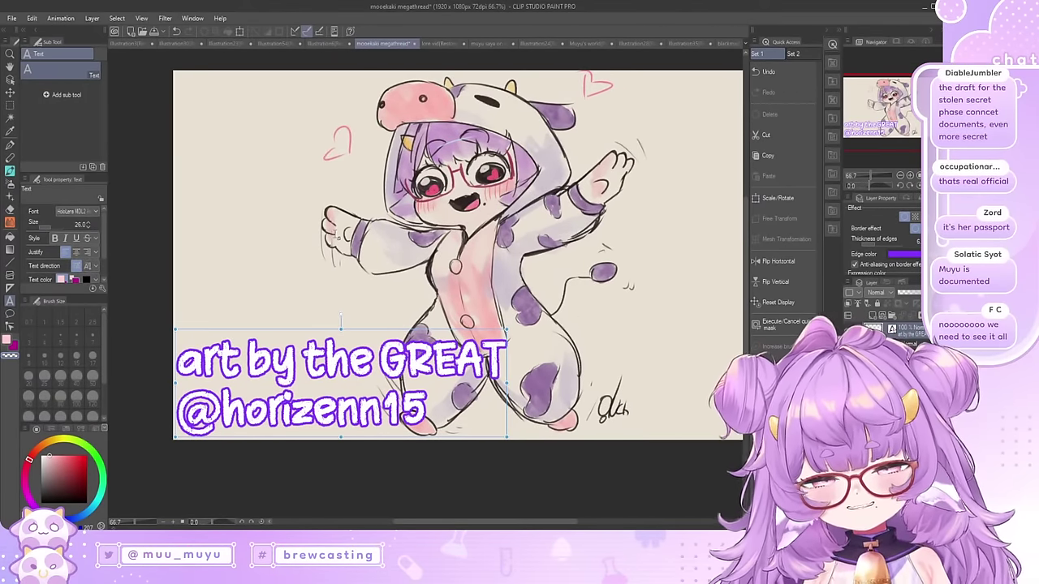
Step: Draw a full-height rectangular selection around the cow-costume character and invert it to cover the side areas
scroll(331, 171, down, 1)
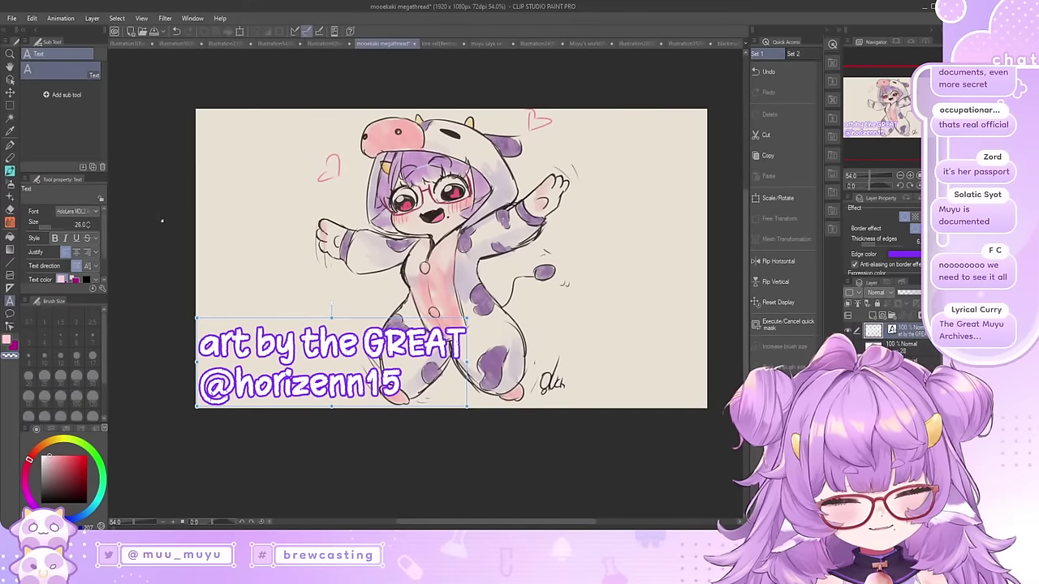
scroll(503, 205, down, 1)
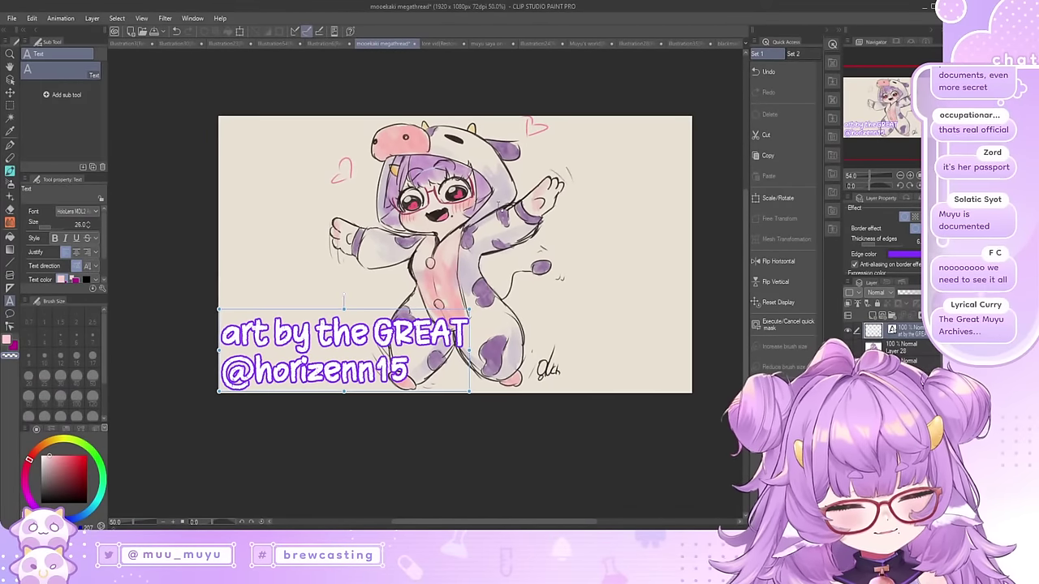
scroll(419, 193, up, 3)
click(10, 107)
scroll(346, 271, down, 1)
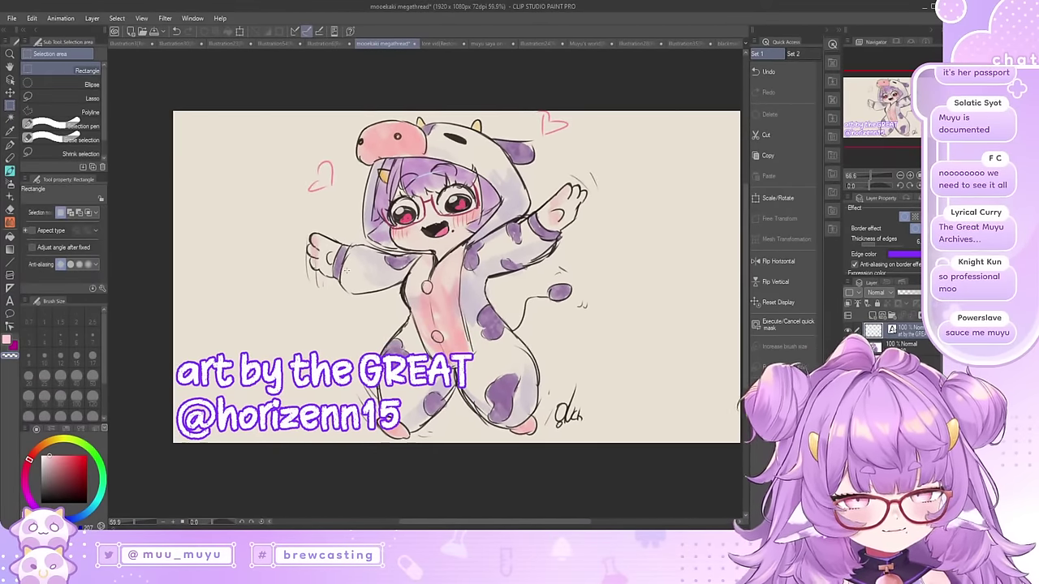
drag(274, 78, 679, 254)
scroll(531, 175, down, 6)
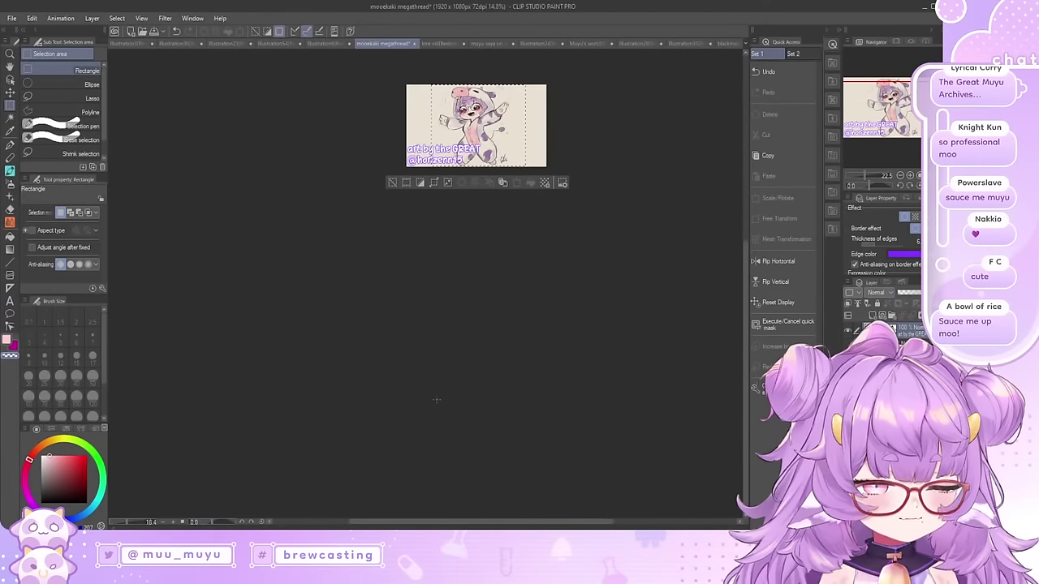
scroll(476, 90, up, 12)
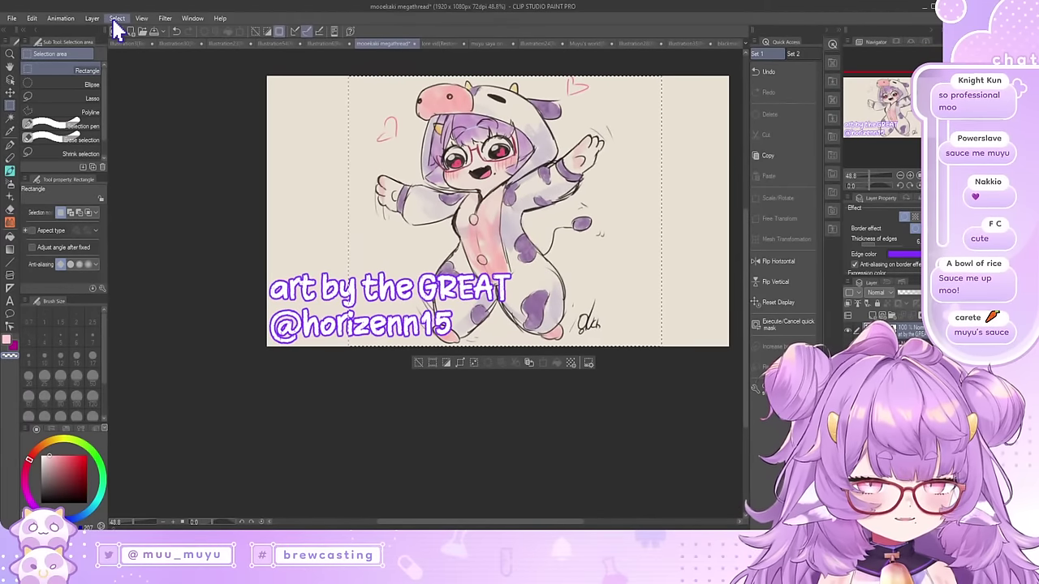
click(116, 19)
click(171, 69)
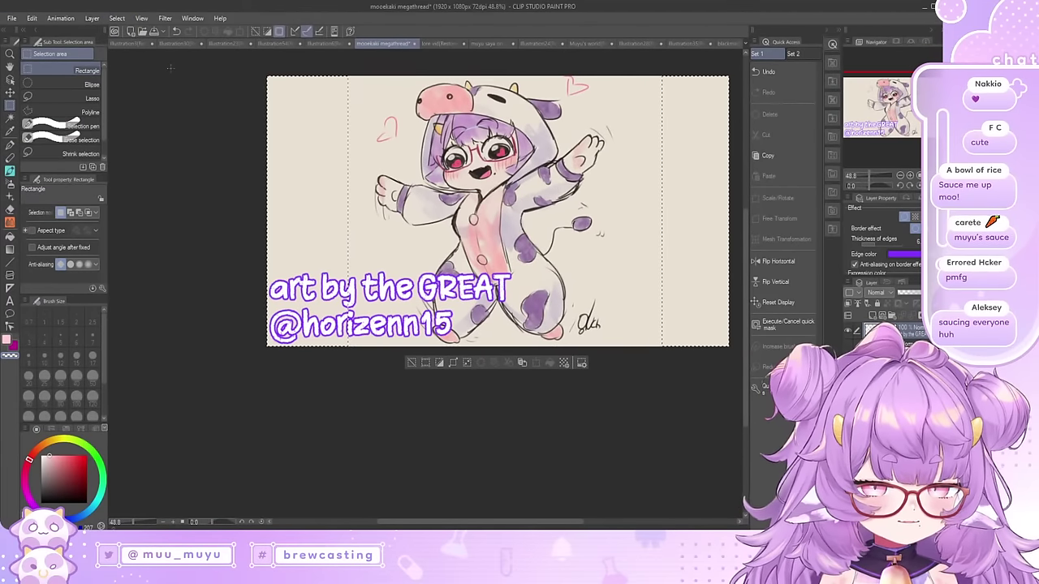
Step: Delete the selected side areas from the cow-costume artwork layer and clear the selection
click(905, 347)
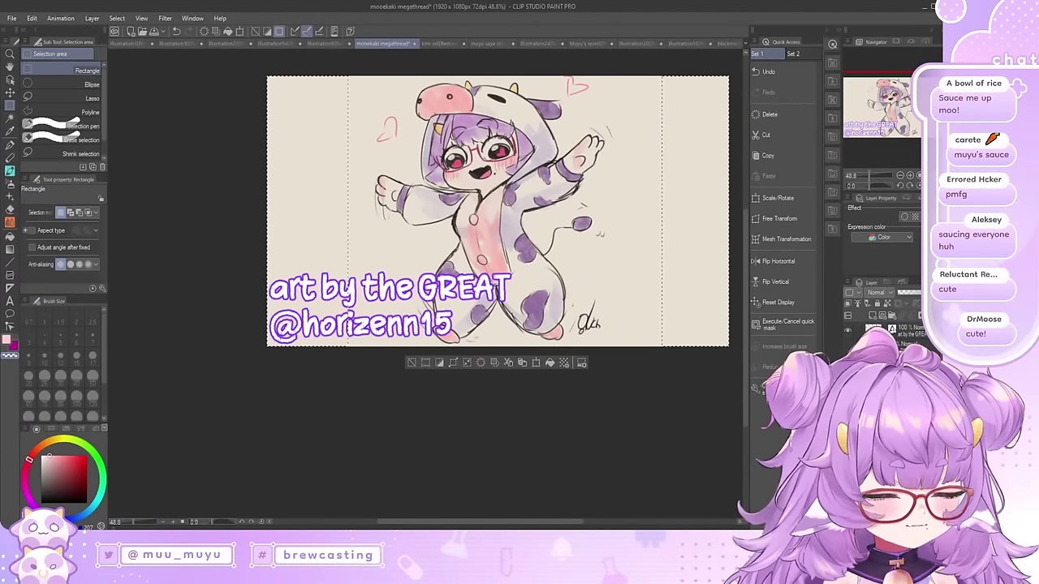
key(Delete)
key(ctrl+d)
scroll(374, 336, down, 2)
scroll(544, 250, up, 2)
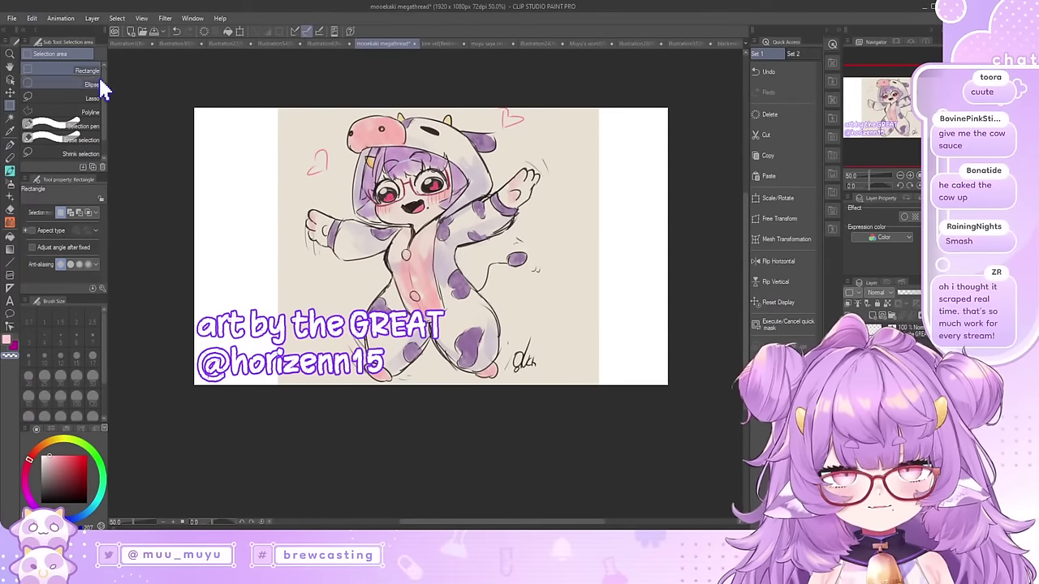
Step: Fill the two white strips beside the cow-costume character with the artwork's beige background colour
scroll(223, 164, up, 1)
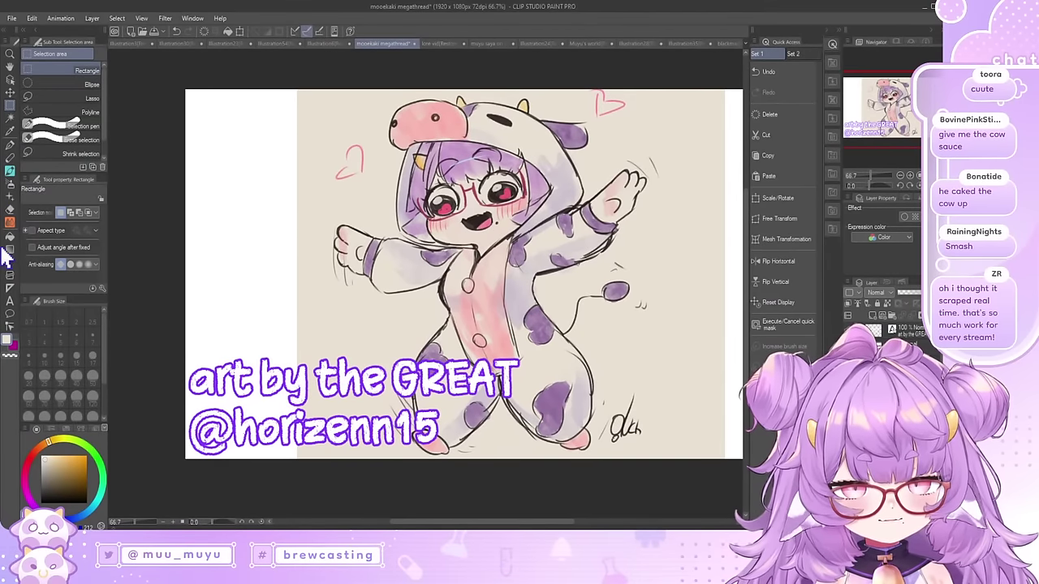
key(g)
key(g)
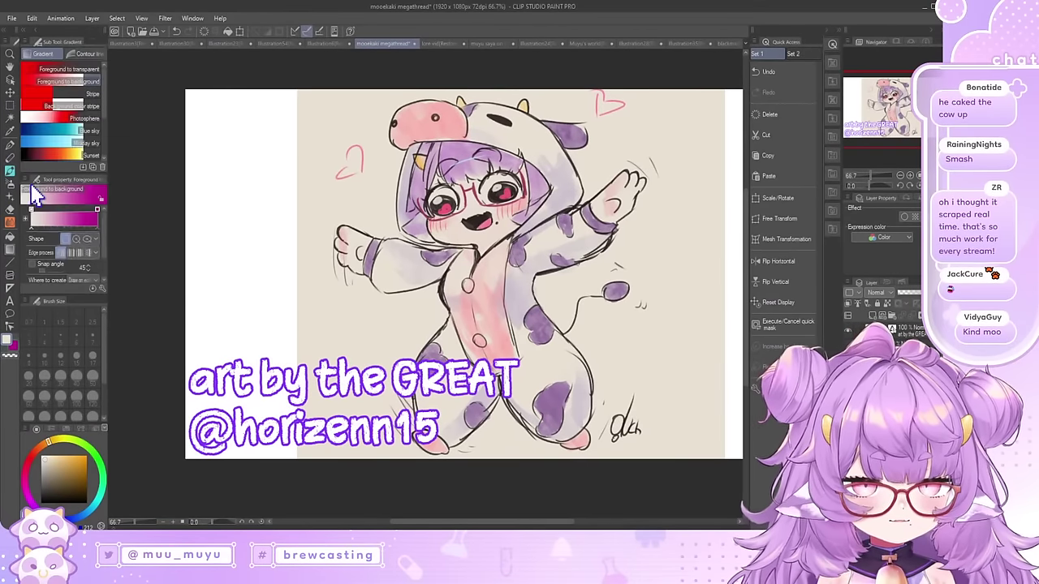
click(235, 231)
click(737, 272)
scroll(465, 328, down, 4)
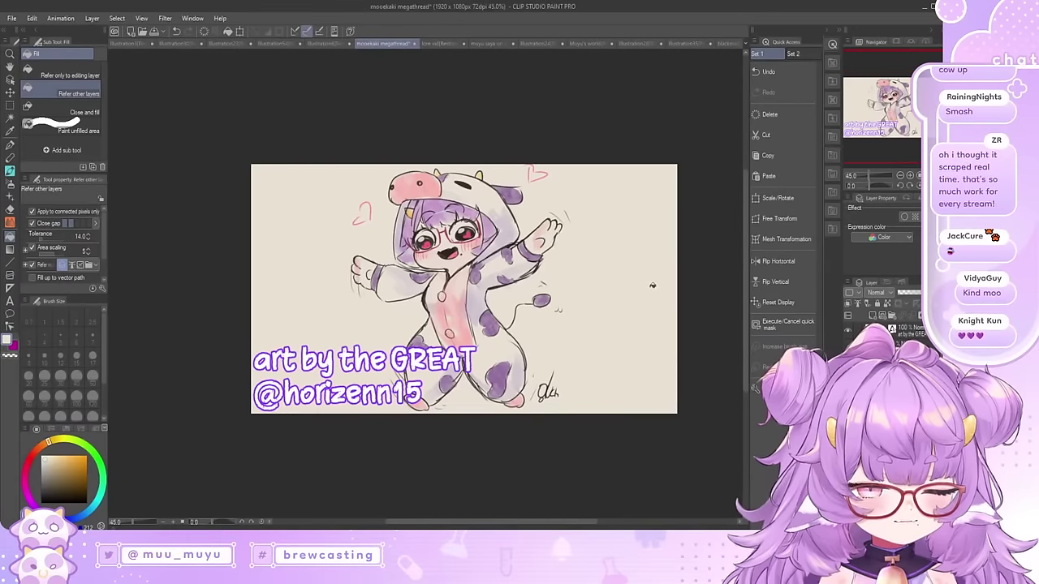
Step: Undo the strip fills and the deletion of the side areas, and clear the restored selection
scroll(652, 286, up, 2)
key(ctrl+z)
key(ctrl+z)
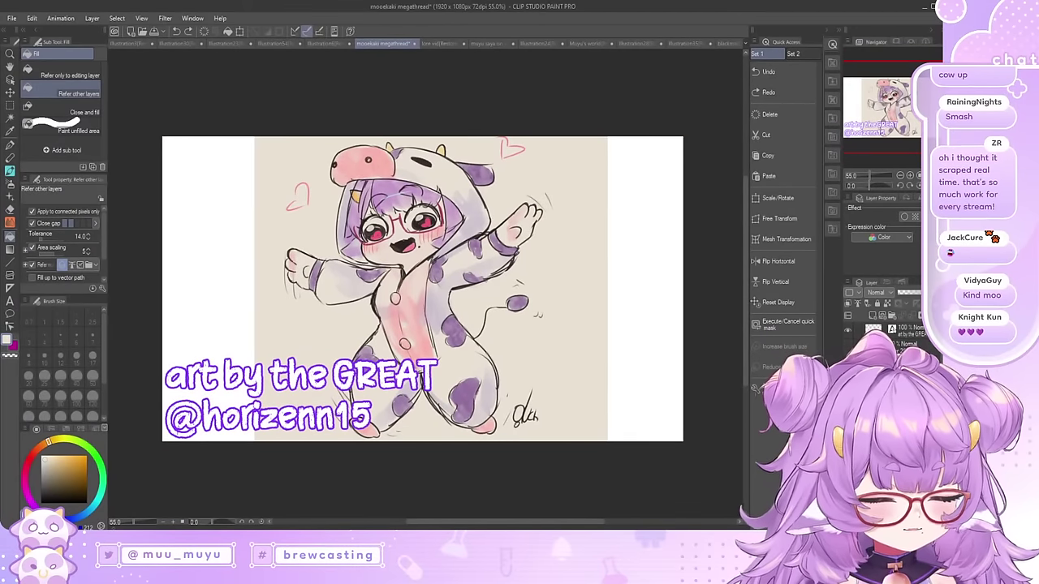
key(ctrl+z)
key(ctrl+z)
click(11, 105)
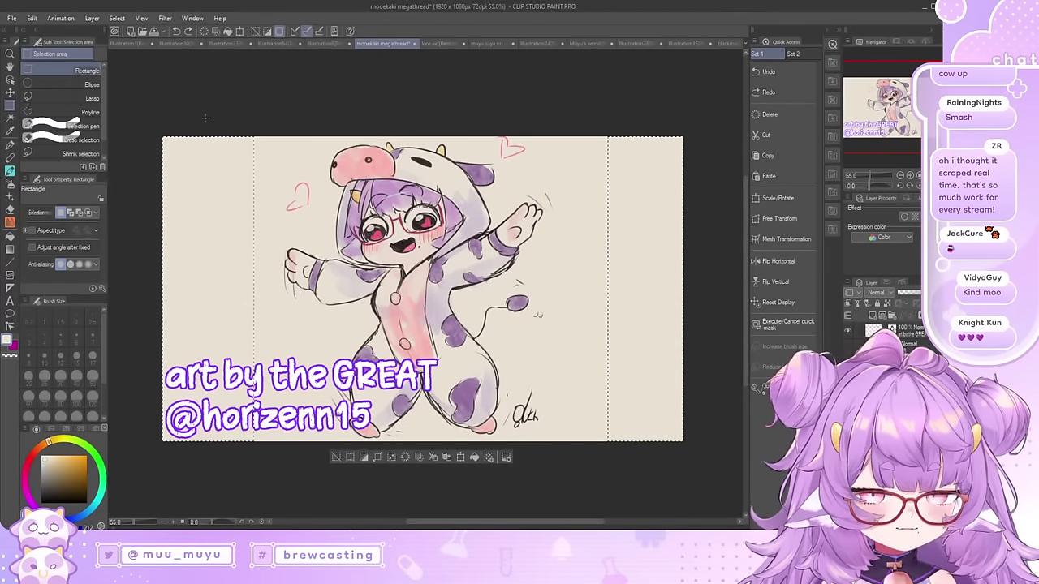
key(ctrl+d)
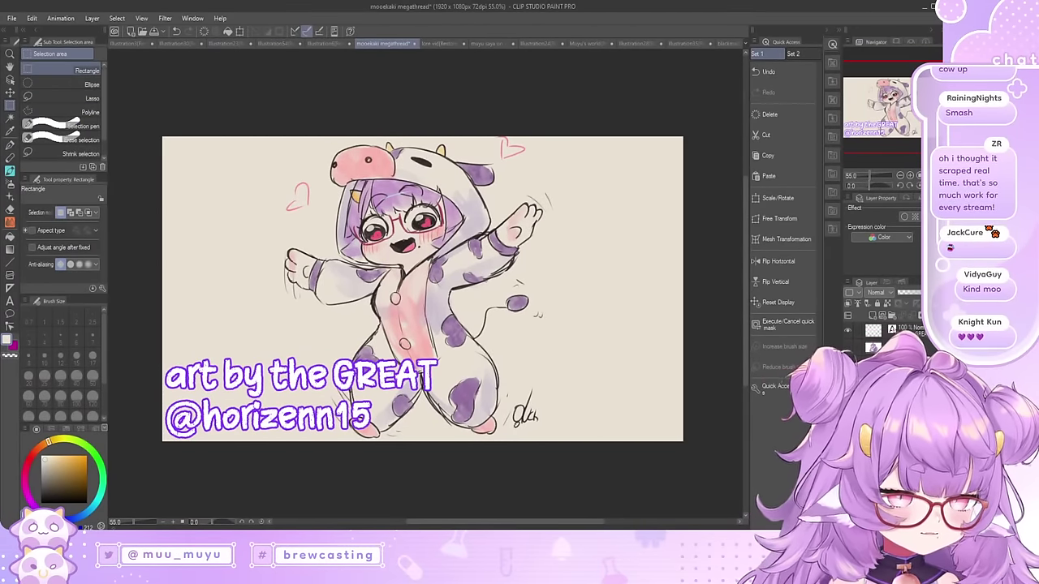
Step: Hide the cow-costume artwork, show the layer with the sword-and-shield character, and view it enlarged
click(849, 348)
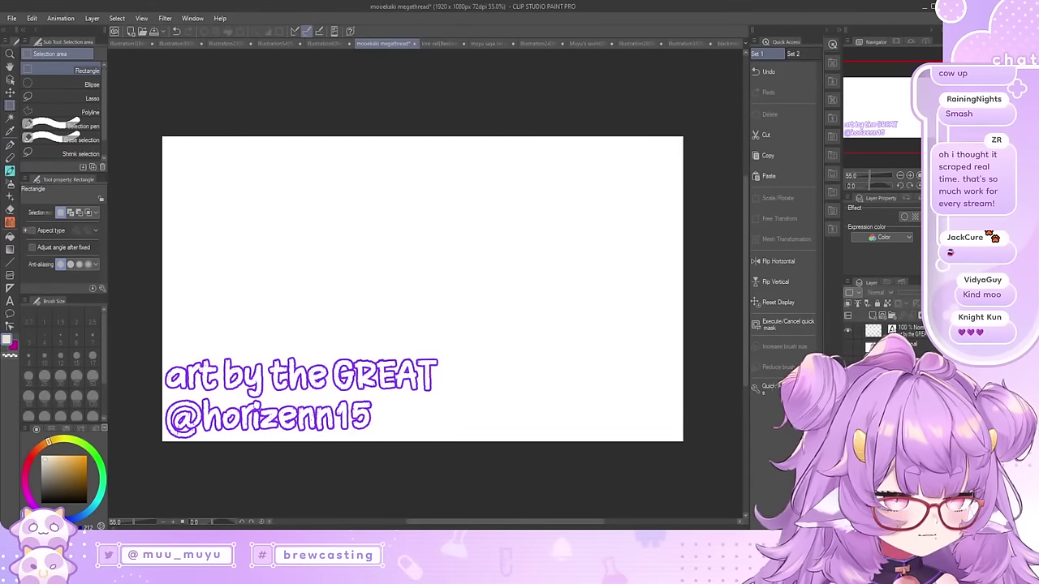
click(849, 364)
scroll(532, 305, down, 1)
scroll(623, 329, up, 2)
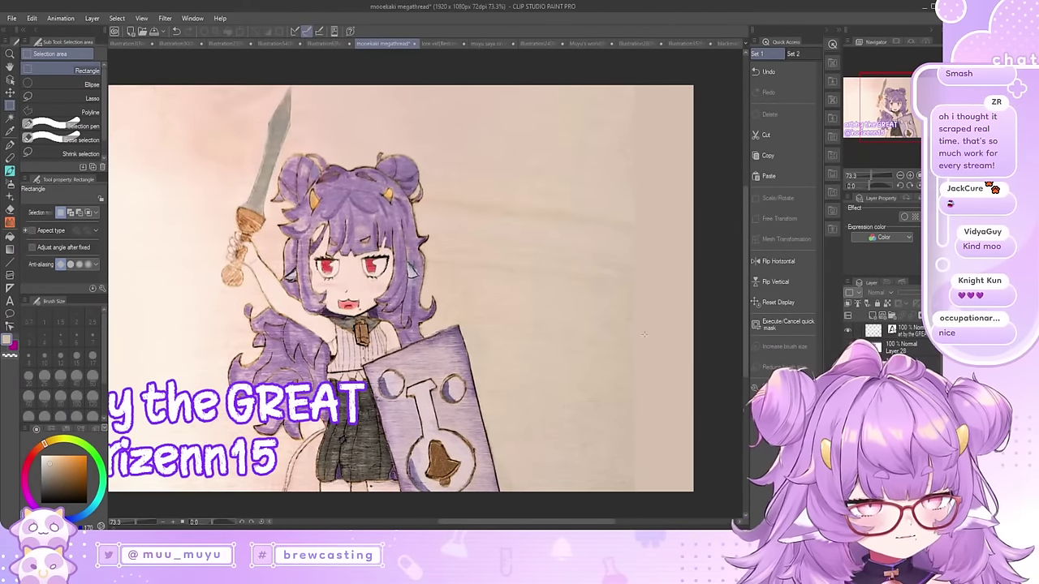
scroll(660, 259, down, 2)
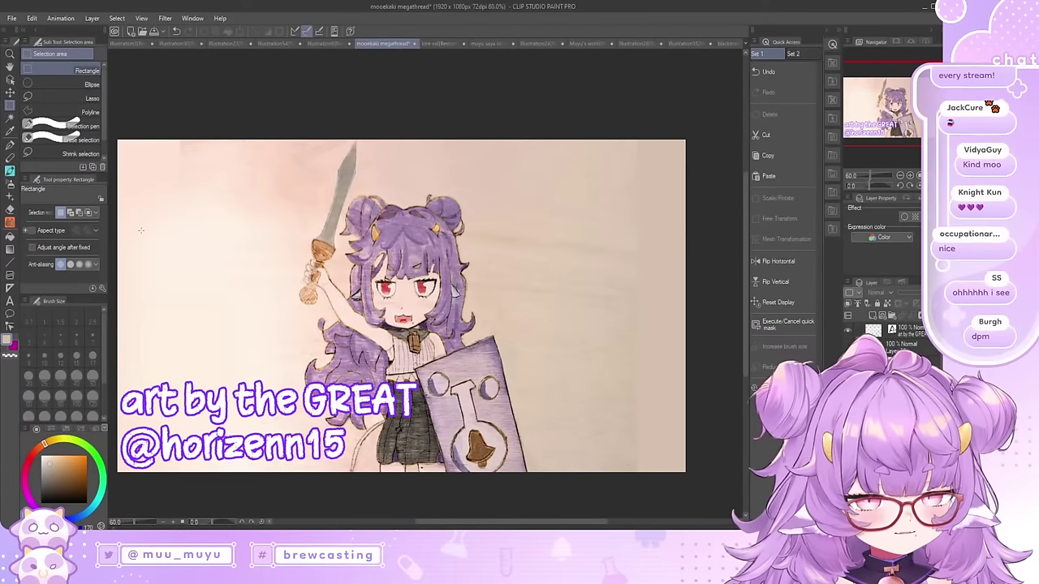
scroll(138, 236, up, 4)
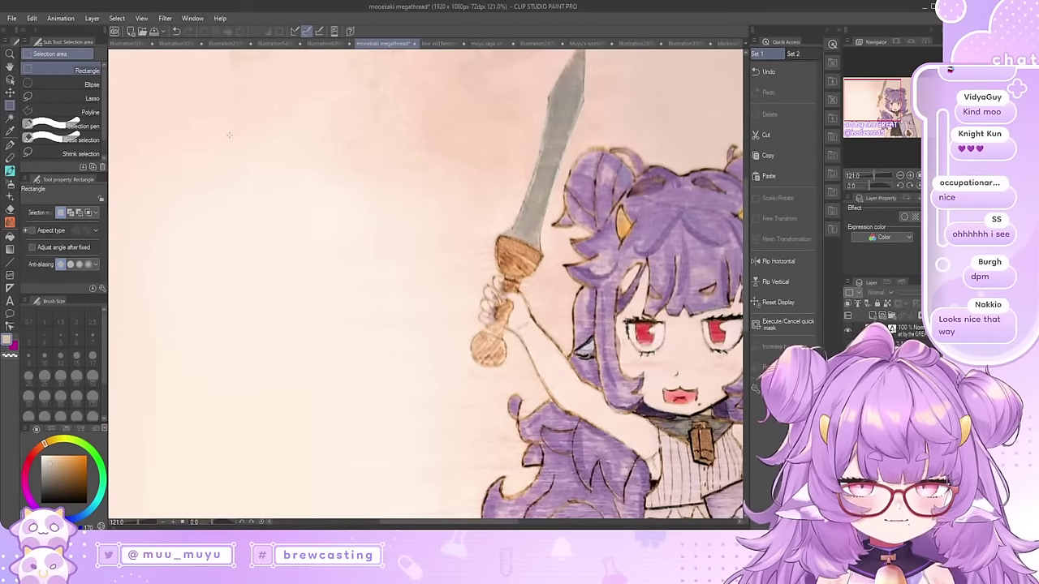
scroll(248, 192, down, 3)
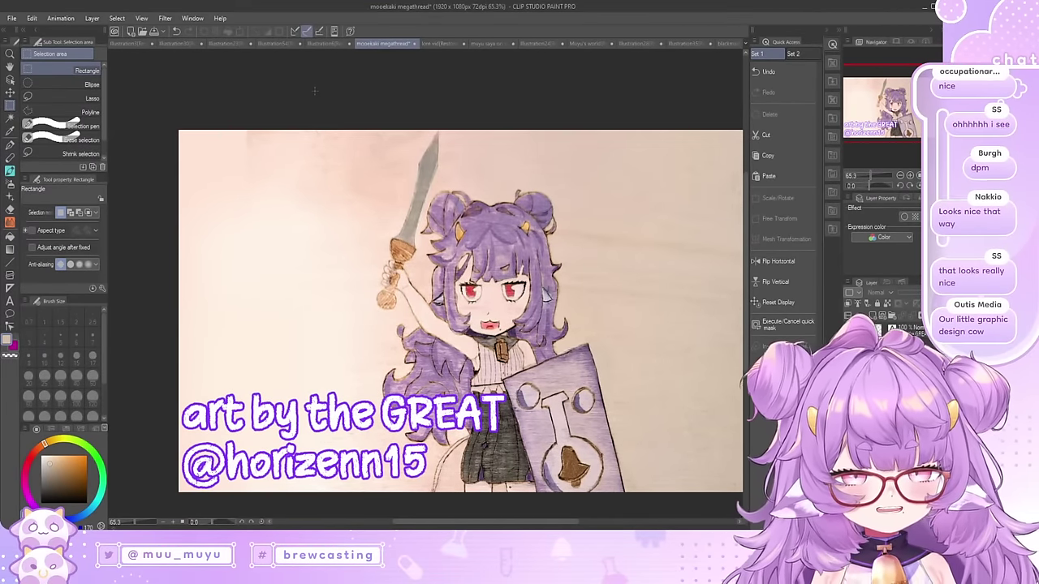
Step: Hide the layer with the sword-and-shield character beneath the credit text
click(848, 350)
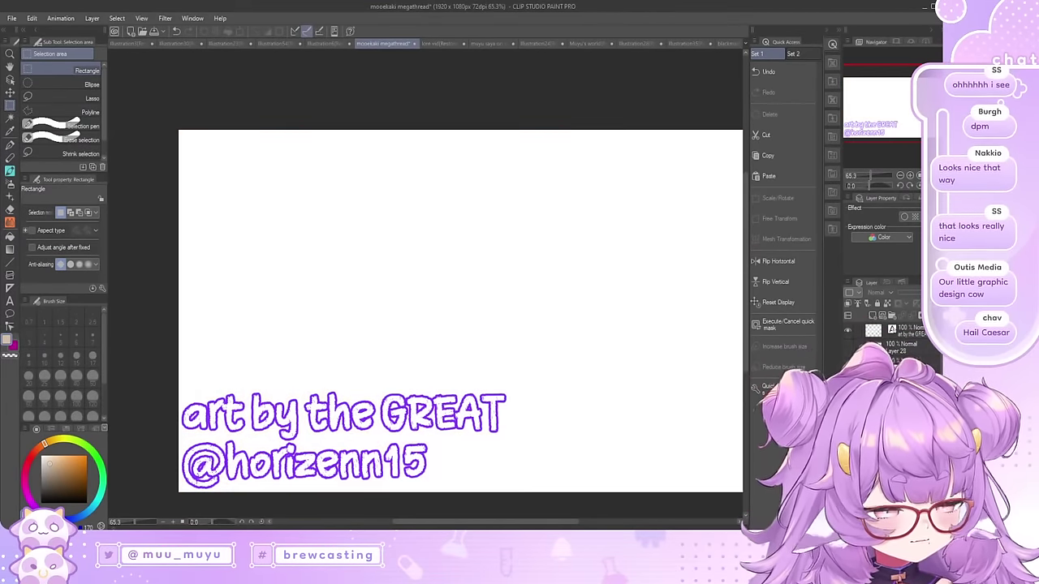
scroll(406, 292, down, 2)
scroll(411, 290, up, 2)
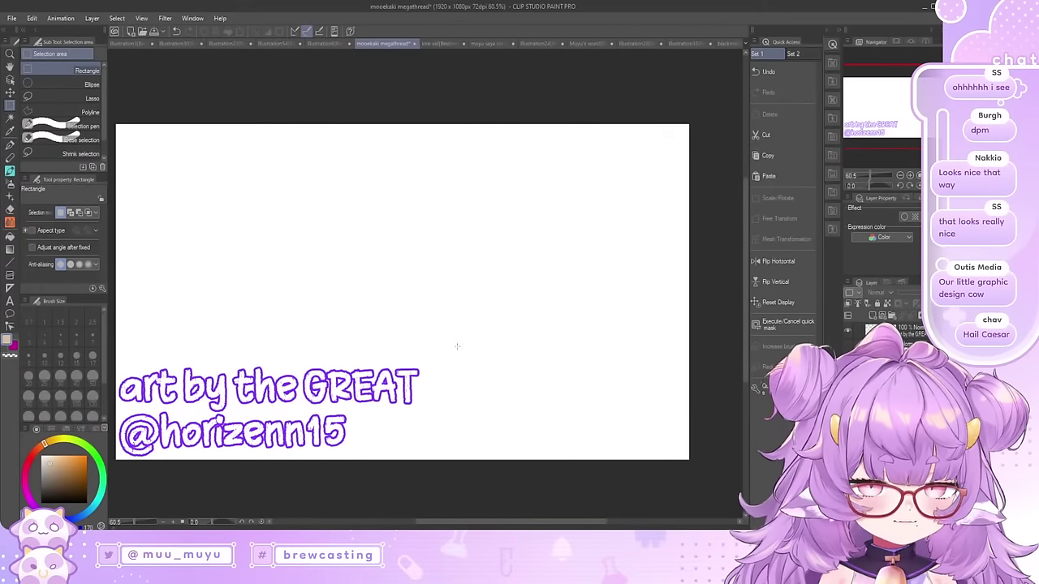
scroll(411, 290, down, 2)
scroll(388, 235, up, 1)
scroll(439, 251, down, 1)
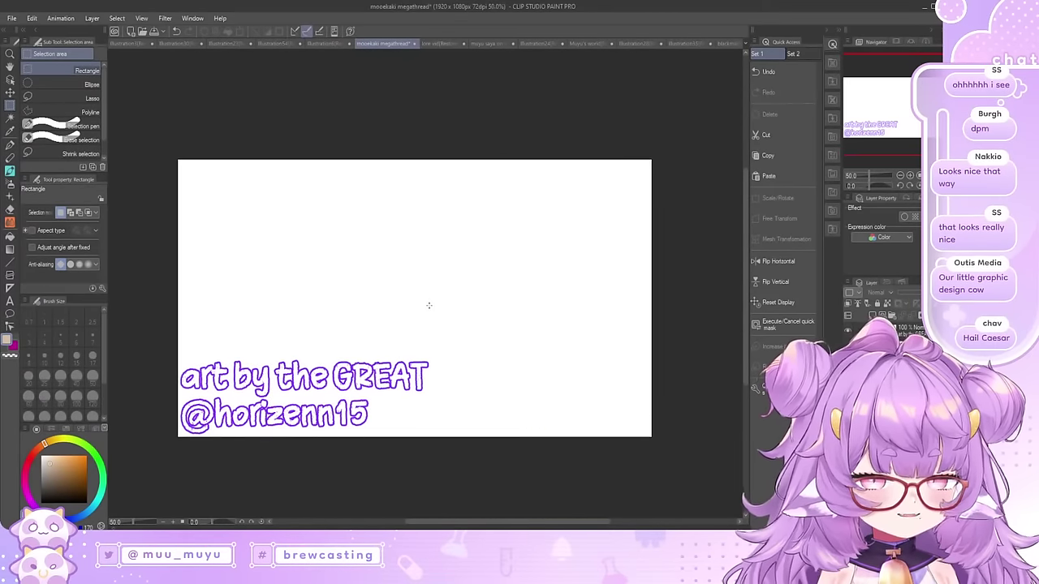
scroll(504, 284, up, 1)
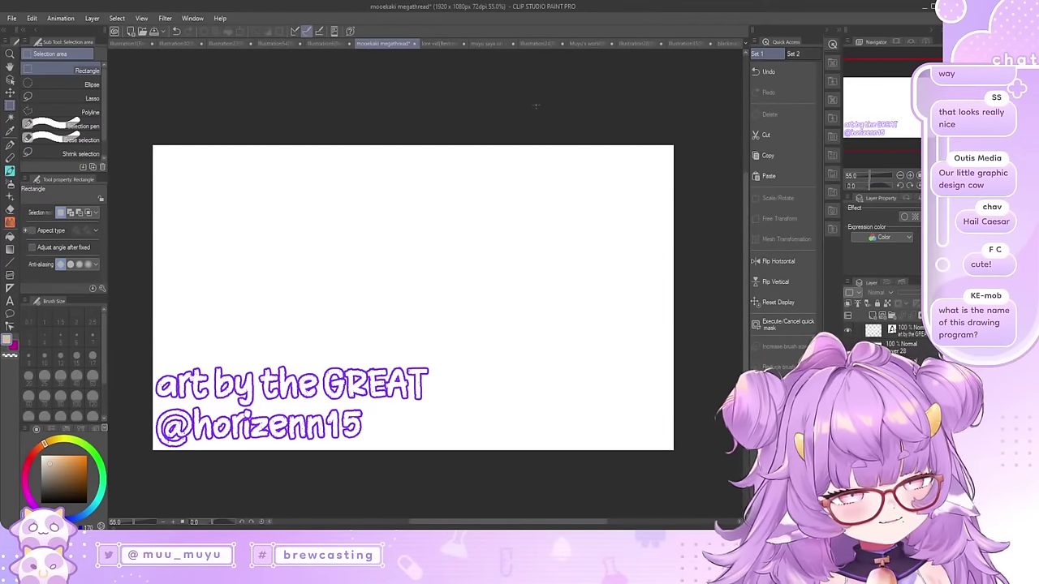
Step: Switch to the lore vid illustration and toggle two of its layers off and back on
click(436, 43)
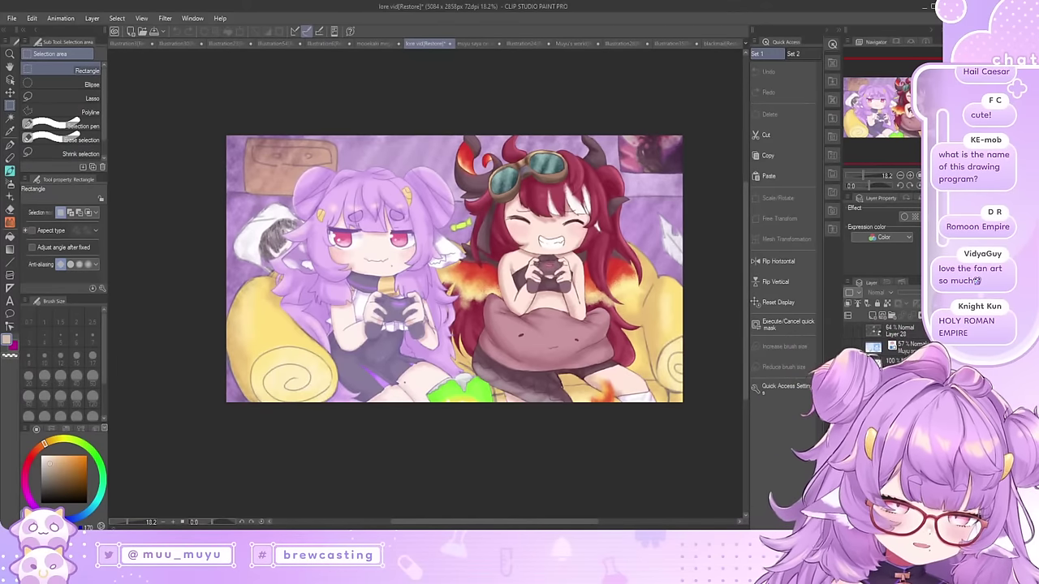
click(849, 362)
click(850, 377)
click(850, 378)
click(849, 362)
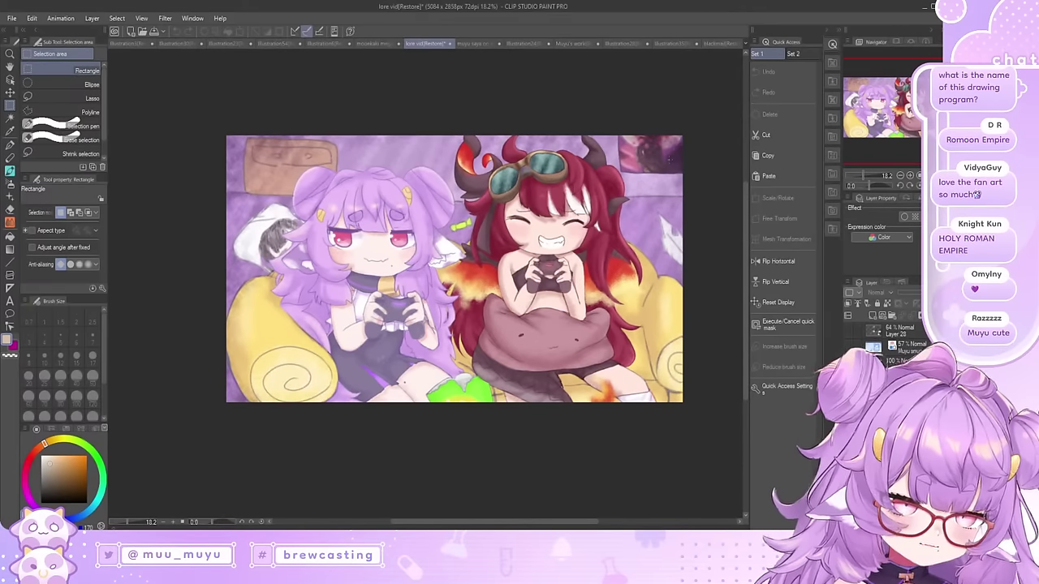
Step: View the dragon poster on the wall behind the red-haired character enlarged
key(p)
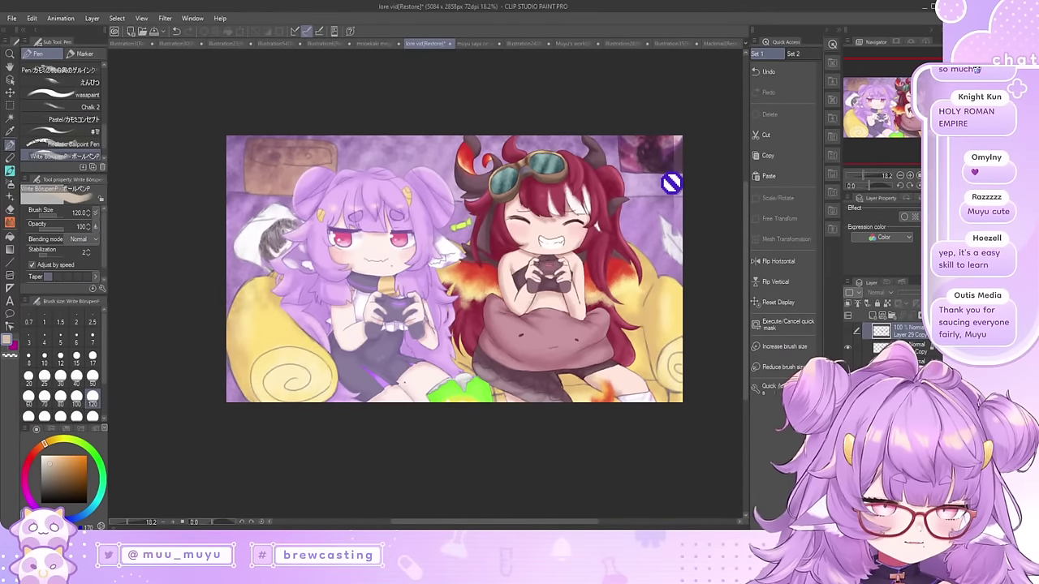
key(ctrl+z)
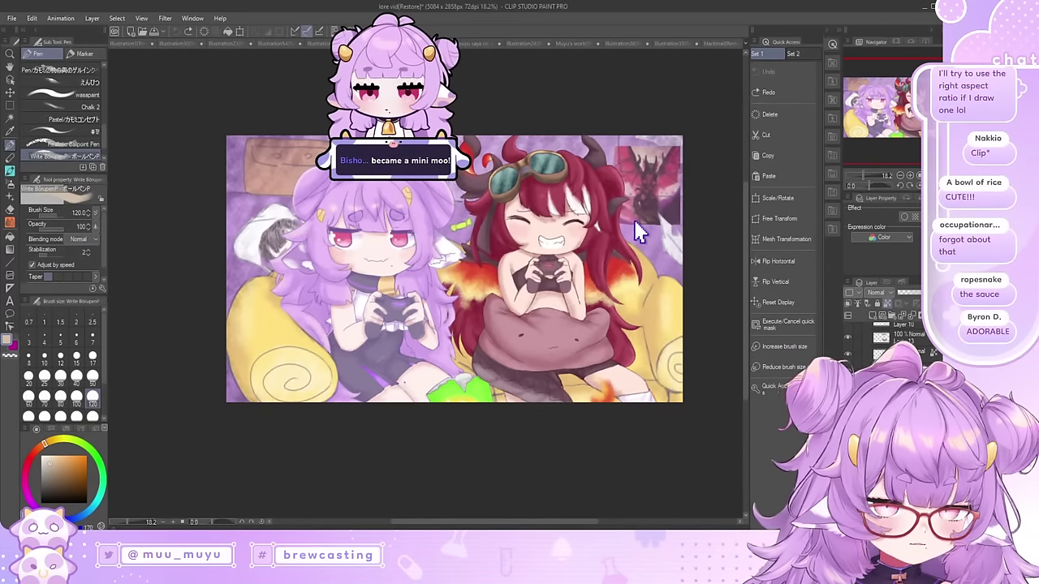
scroll(700, 178, up, 2)
scroll(700, 175, up, 4)
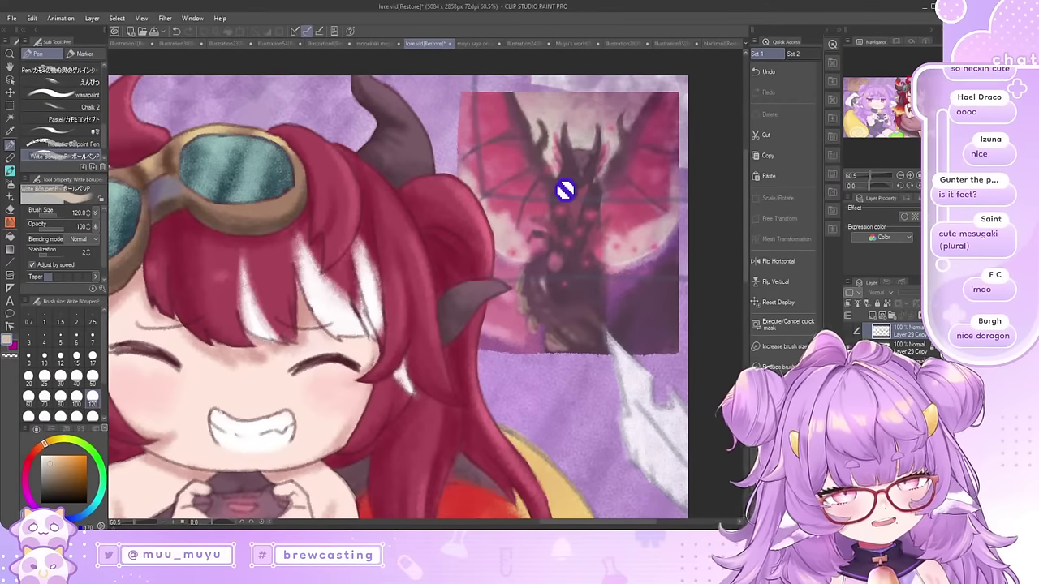
scroll(518, 221, down, 3)
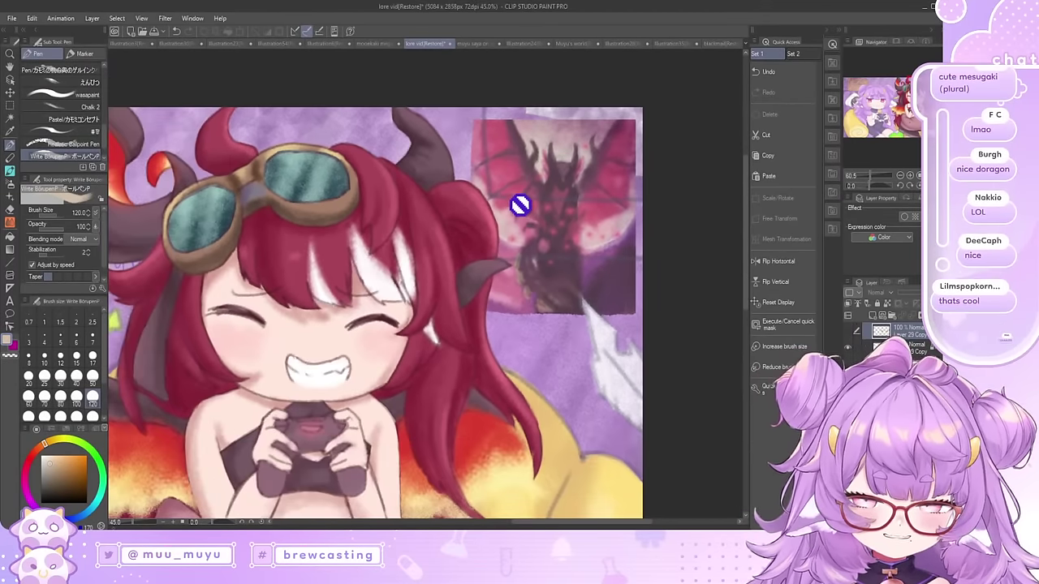
scroll(493, 211, down, 2)
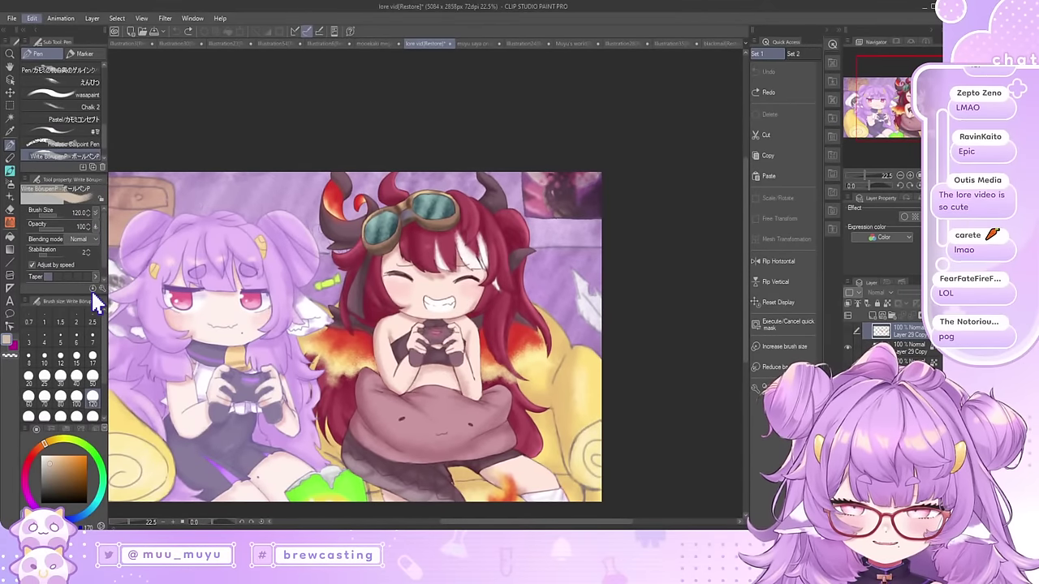
Step: Extend the canvas upward and to the right of the two gaming characters to reveal the cut-off background artwork
click(469, 274)
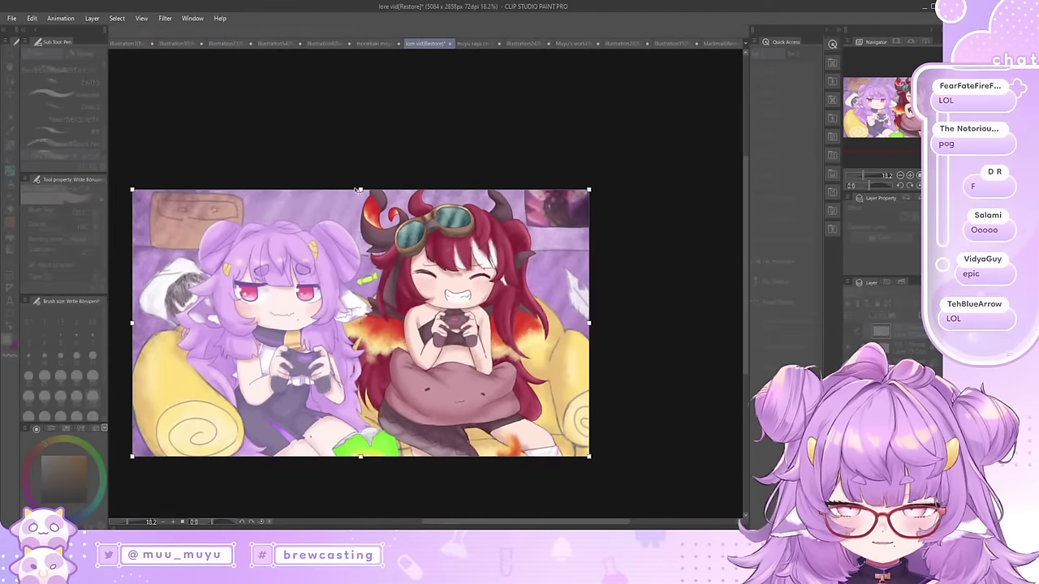
drag(360, 192, 370, 86)
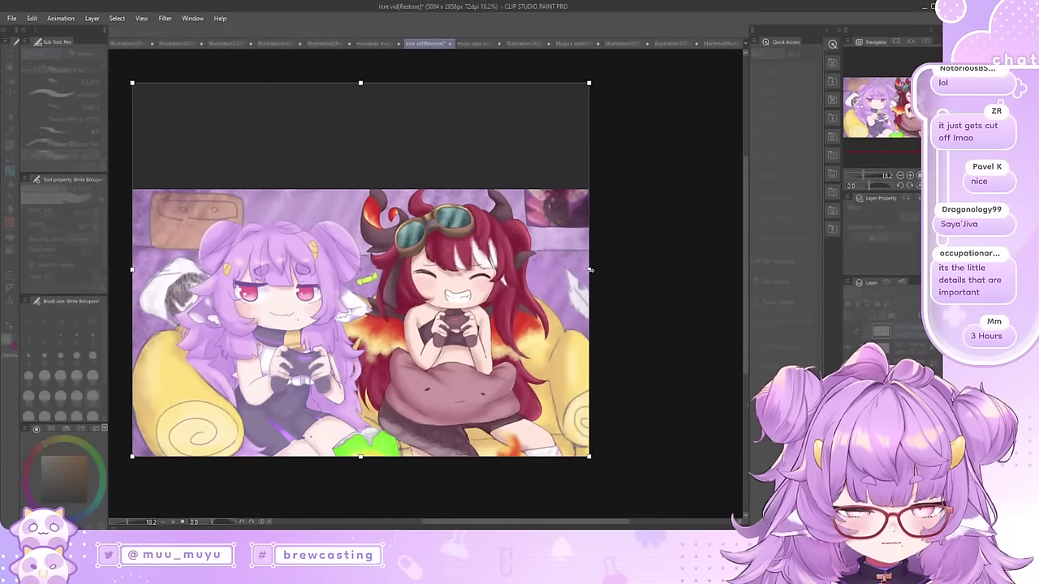
drag(590, 271, 714, 278)
key(Escape)
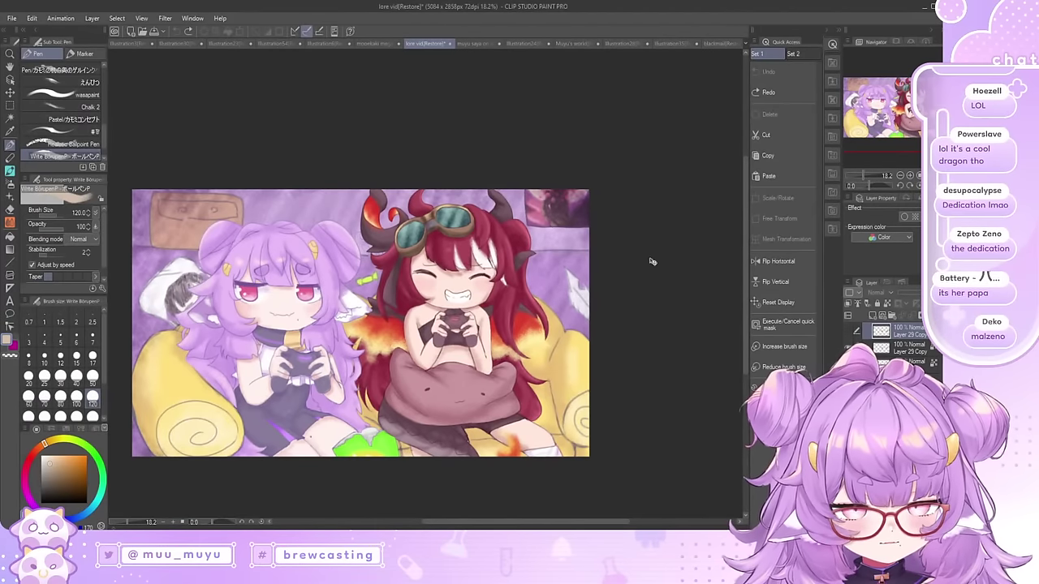
key(ctrl+y)
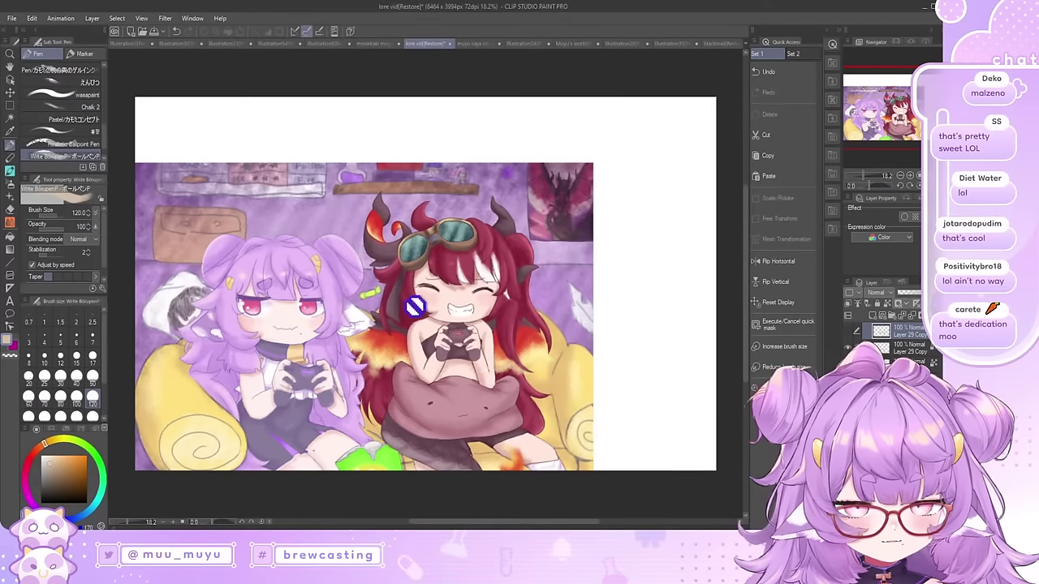
scroll(509, 372, down, 3)
scroll(555, 287, up, 4)
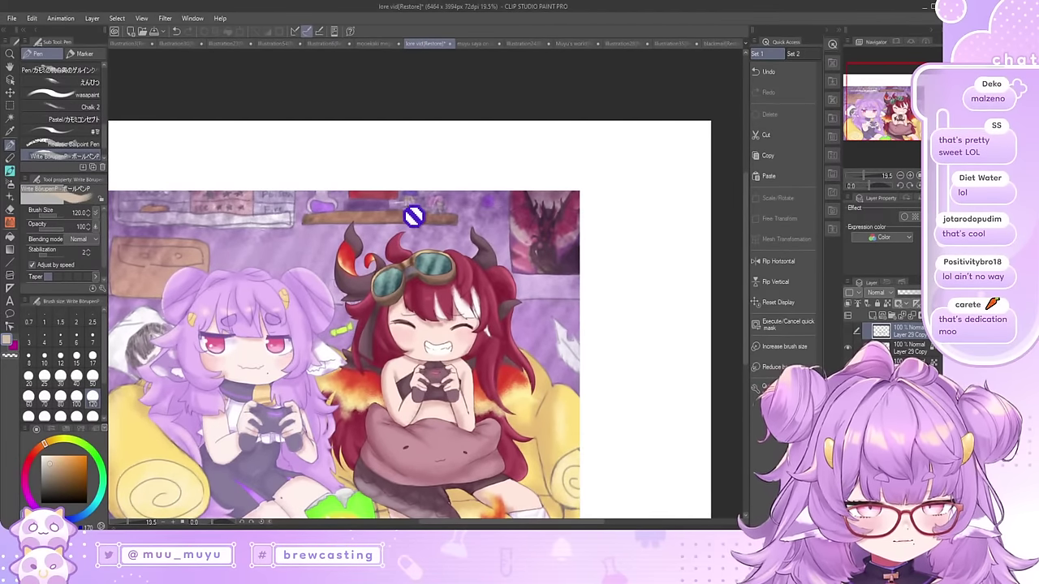
Step: Examine the end of the wooden shelf and the dragon poster behind the red-haired character at close range
scroll(497, 219, up, 5)
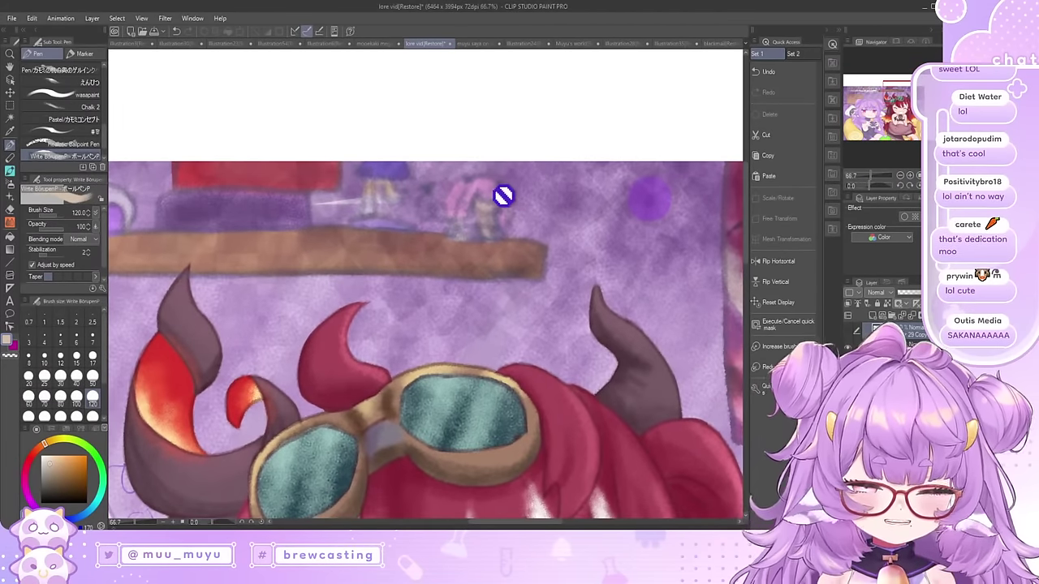
scroll(426, 204, down, 2)
scroll(425, 203, down, 3)
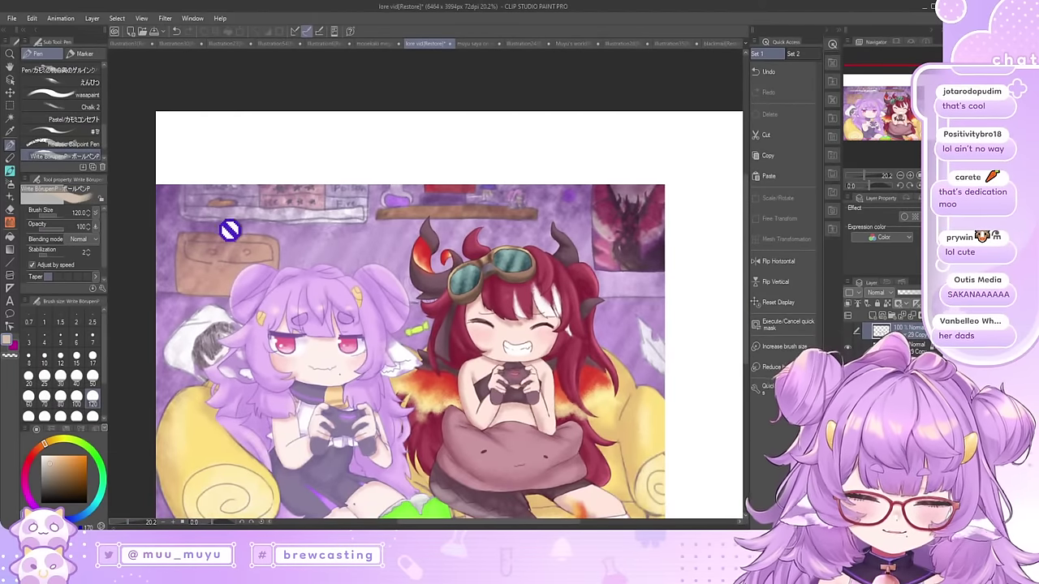
scroll(375, 260, down, 1)
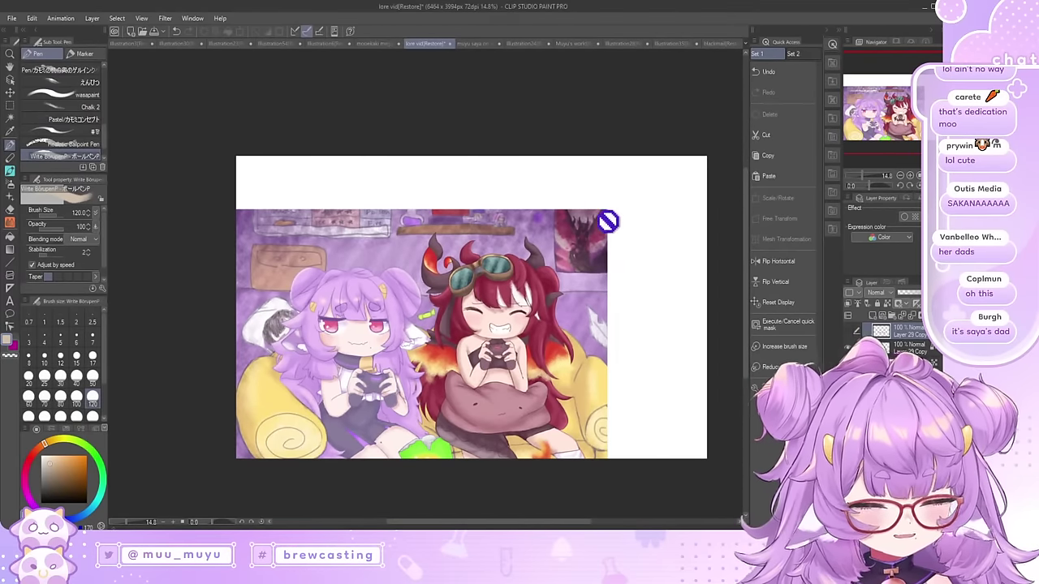
scroll(613, 220, up, 4)
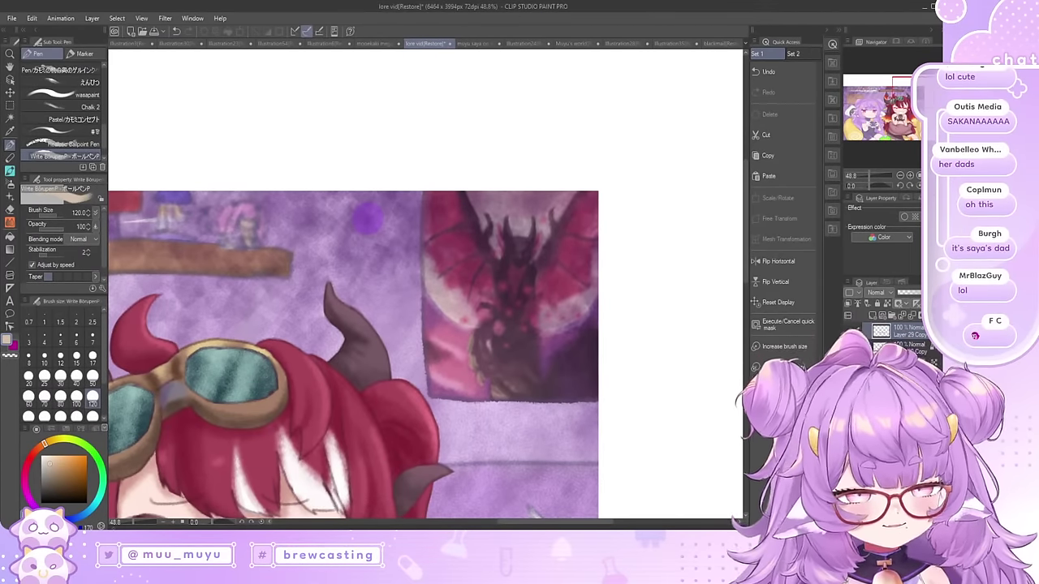
scroll(530, 181, down, 1)
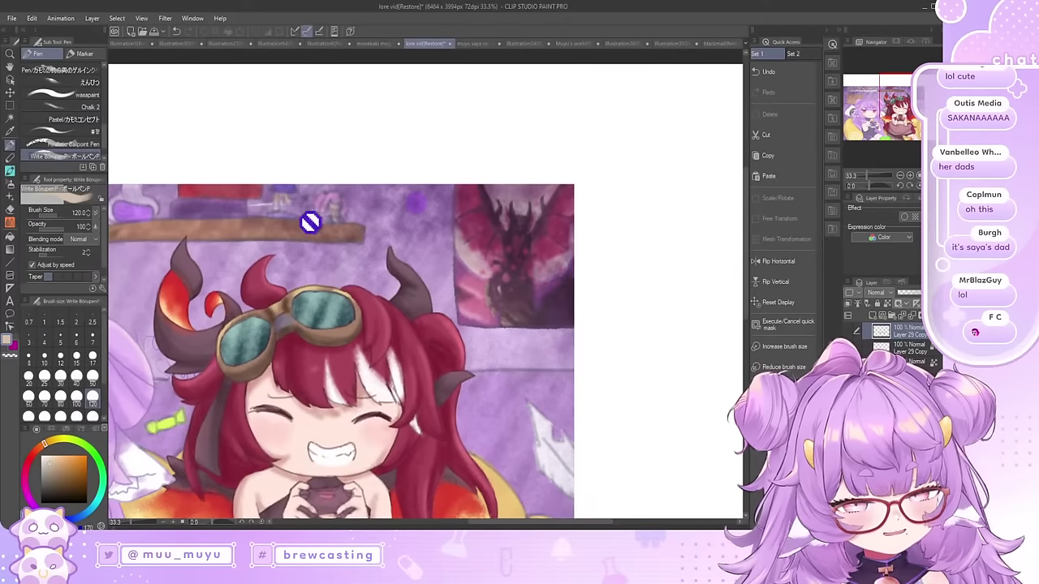
Step: Examine the tiny blue-skirted and pink-haired figurines on the wooden shelf above the red-haired character's goggles
scroll(309, 221, up, 1)
scroll(487, 233, down, 1)
scroll(297, 173, up, 2)
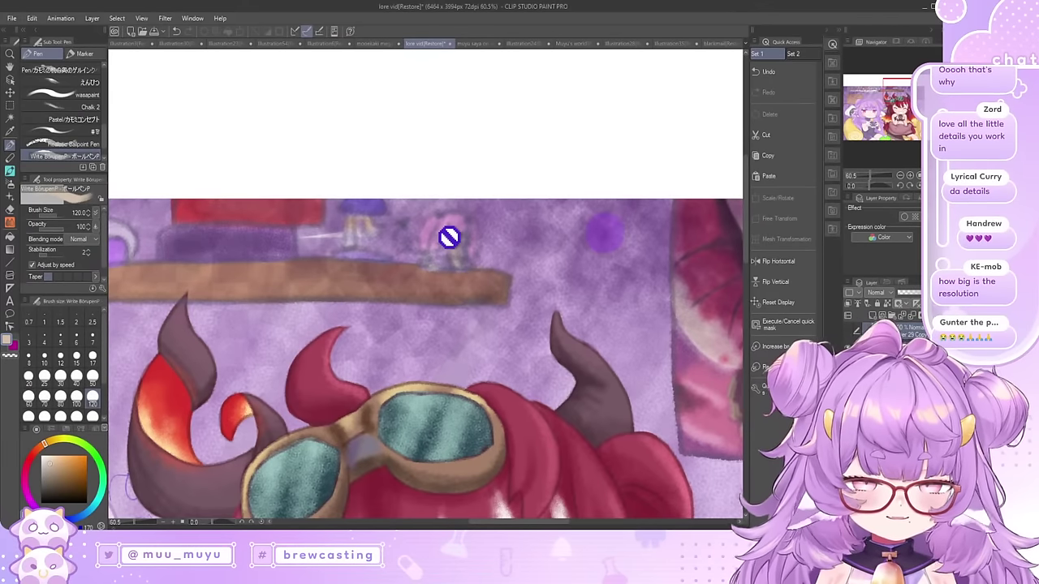
scroll(428, 246, down, 2)
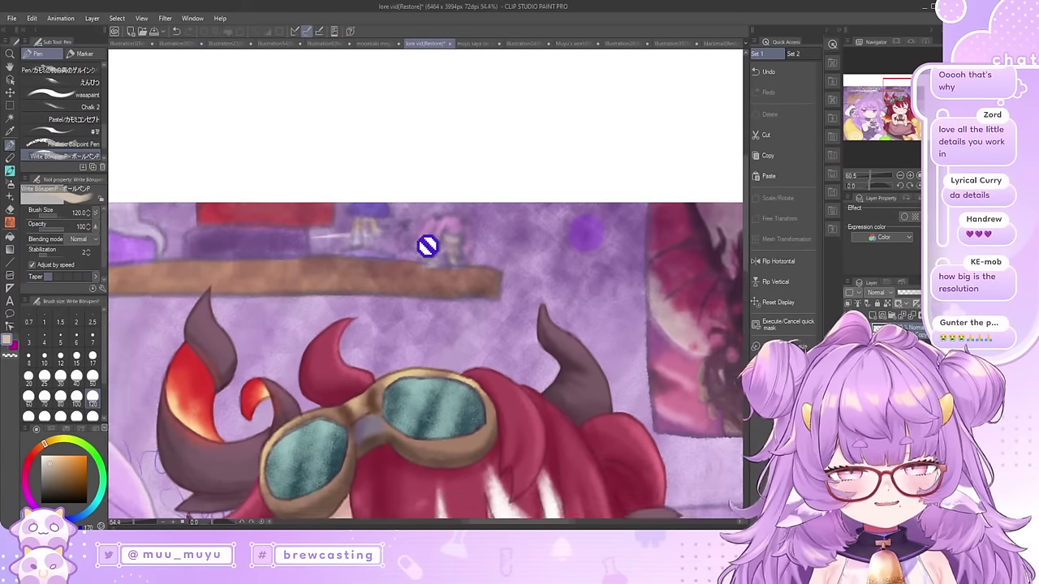
scroll(332, 218, up, 3)
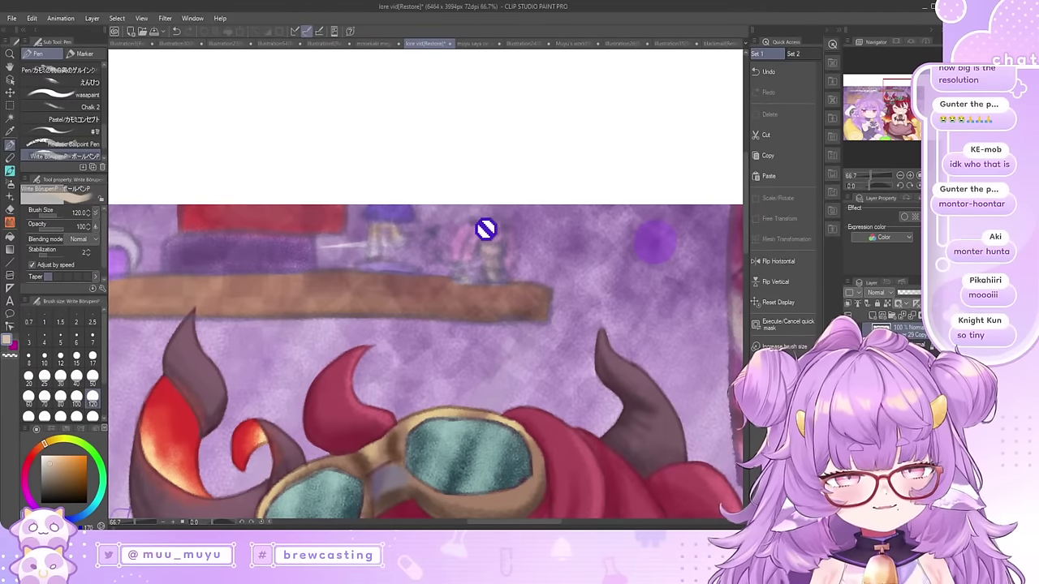
scroll(487, 227, down, 3)
scroll(501, 241, up, 3)
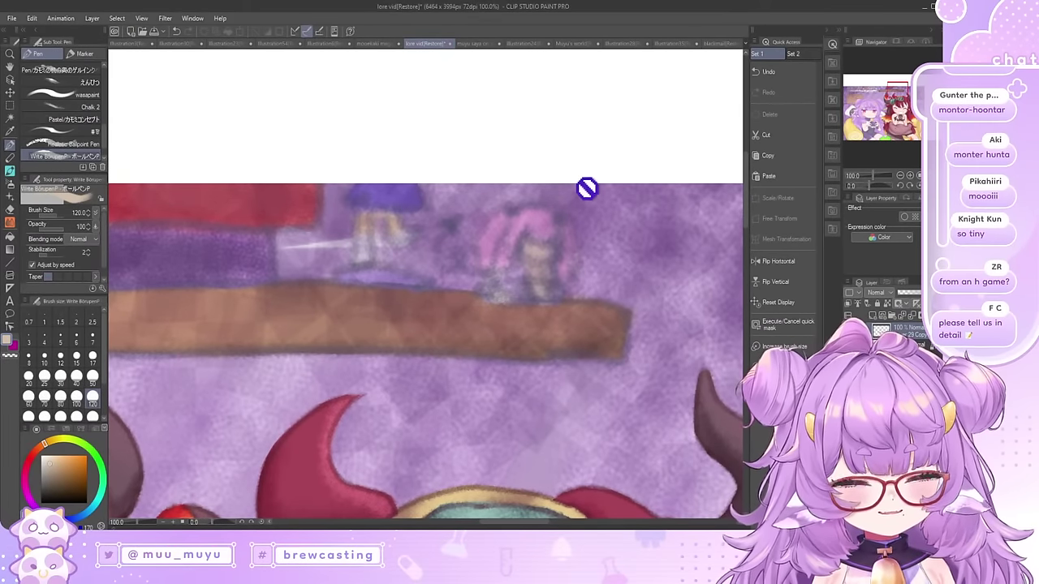
scroll(457, 317, down, 2)
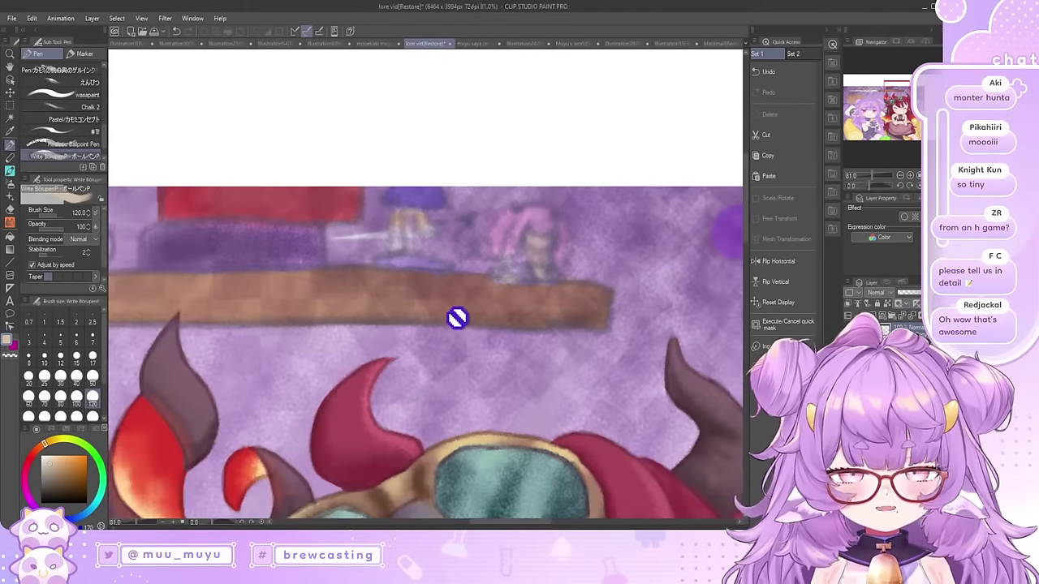
scroll(457, 317, up, 4)
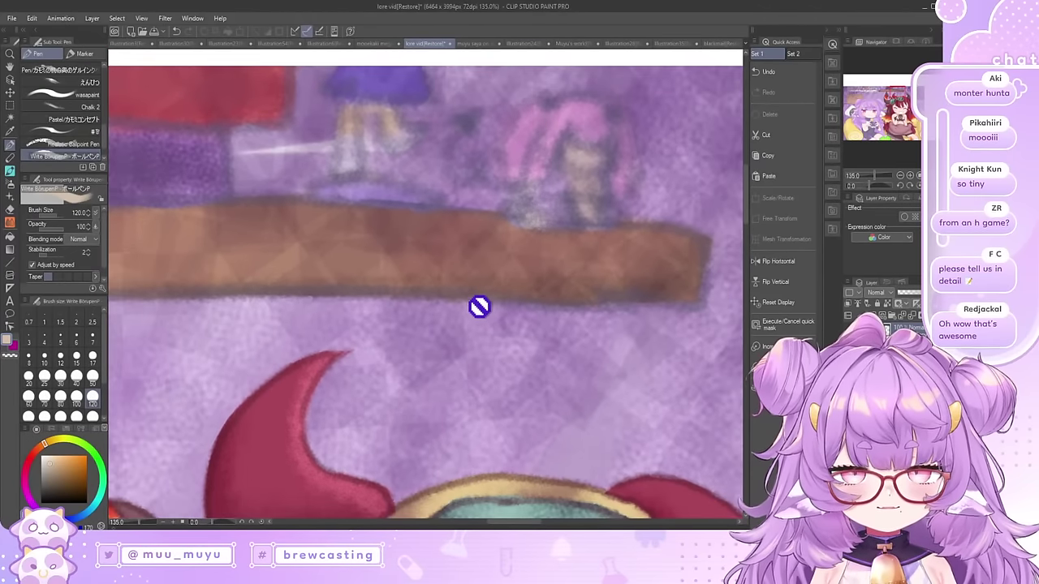
scroll(442, 339, down, 1)
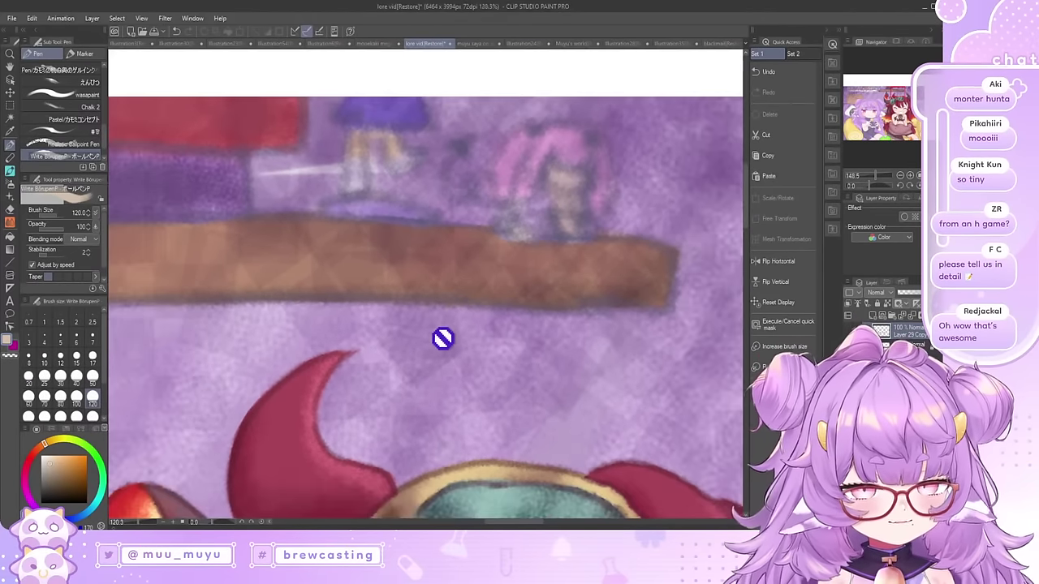
scroll(503, 283, up, 1)
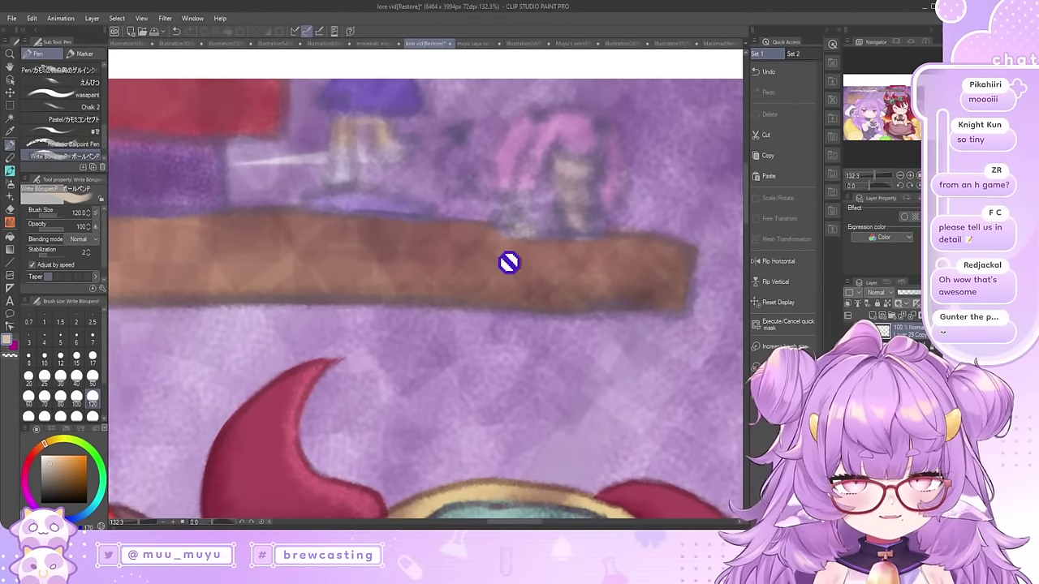
scroll(508, 263, up, 1)
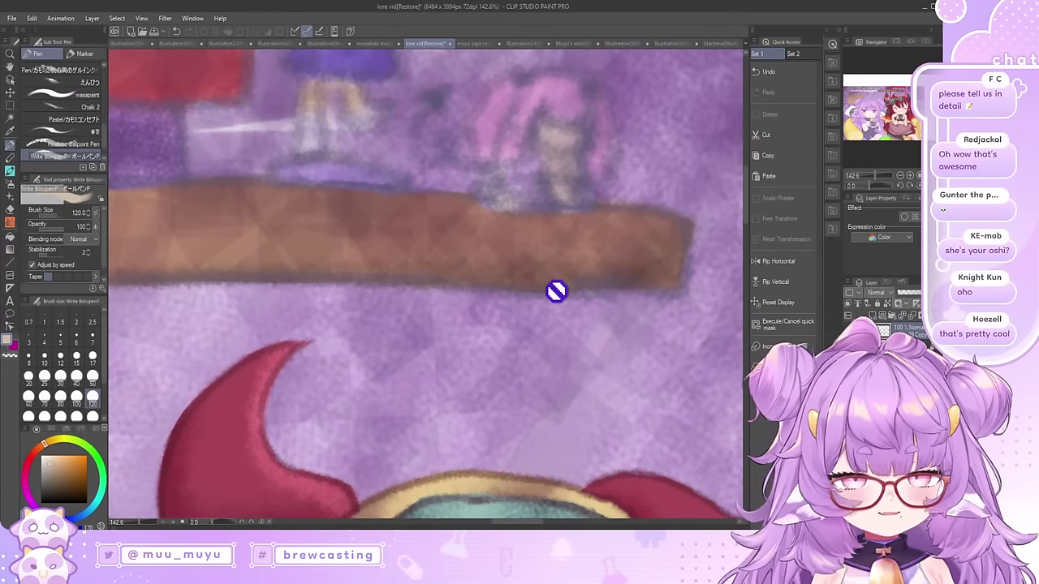
scroll(488, 272, up, 1)
scroll(489, 209, up, 1)
scroll(341, 130, up, 1)
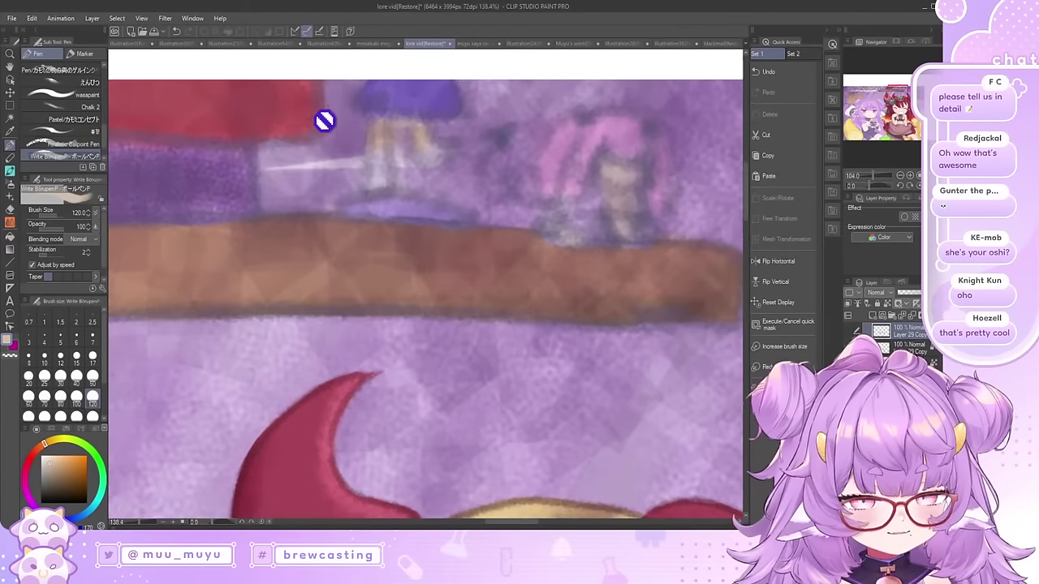
scroll(341, 118, up, 1)
scroll(358, 123, up, 1)
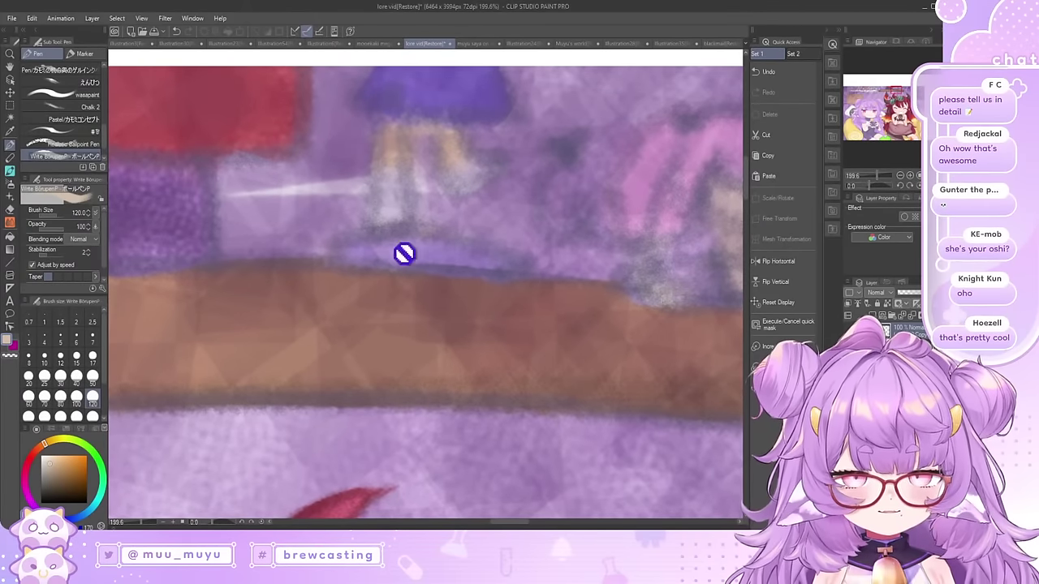
click(755, 261)
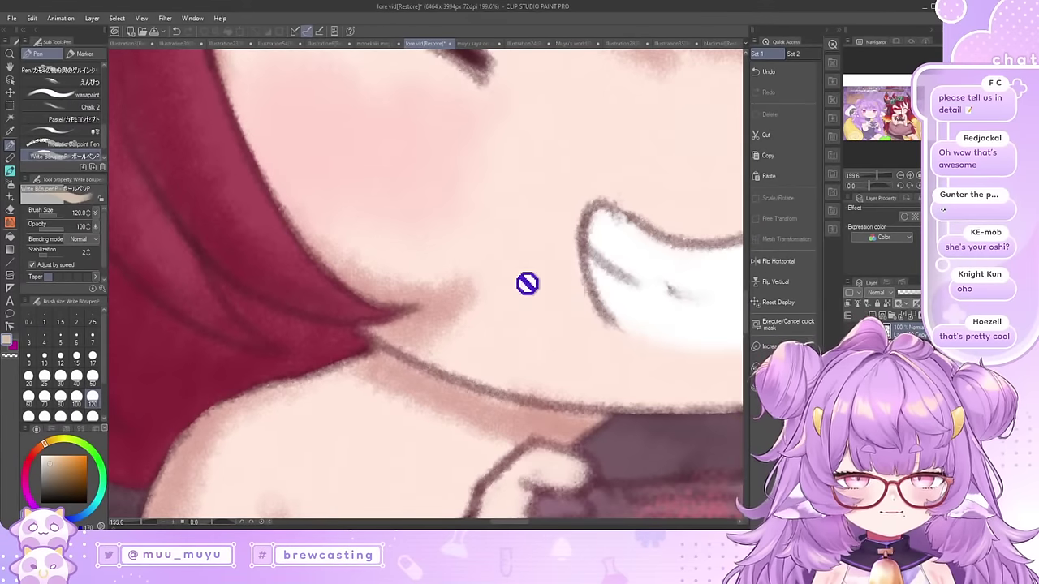
Step: Examine the white pillow, the brown chest and the notice board on the wall behind the purple-haired character
scroll(523, 316, down, 10)
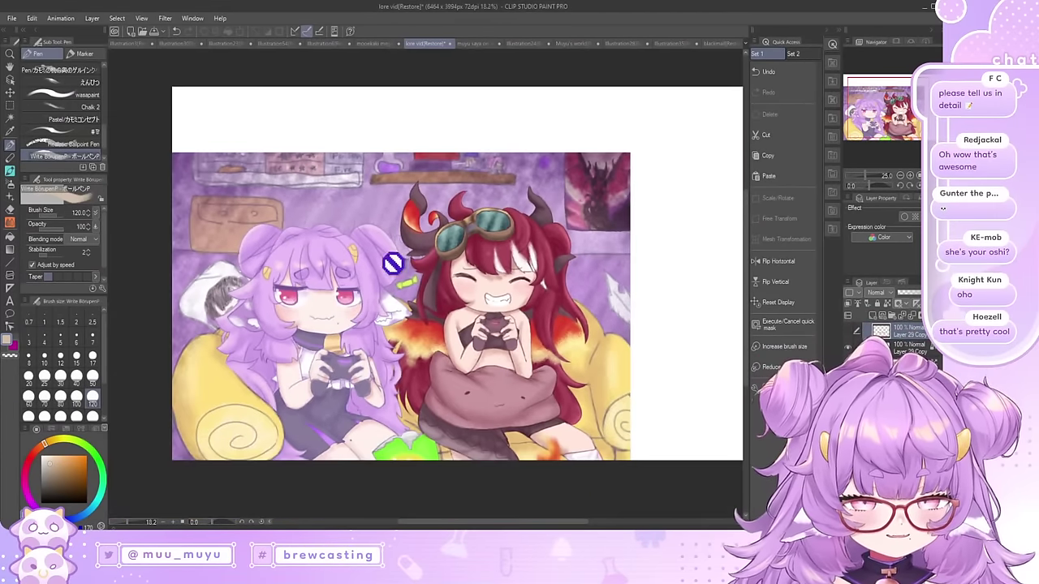
scroll(393, 263, up, 4)
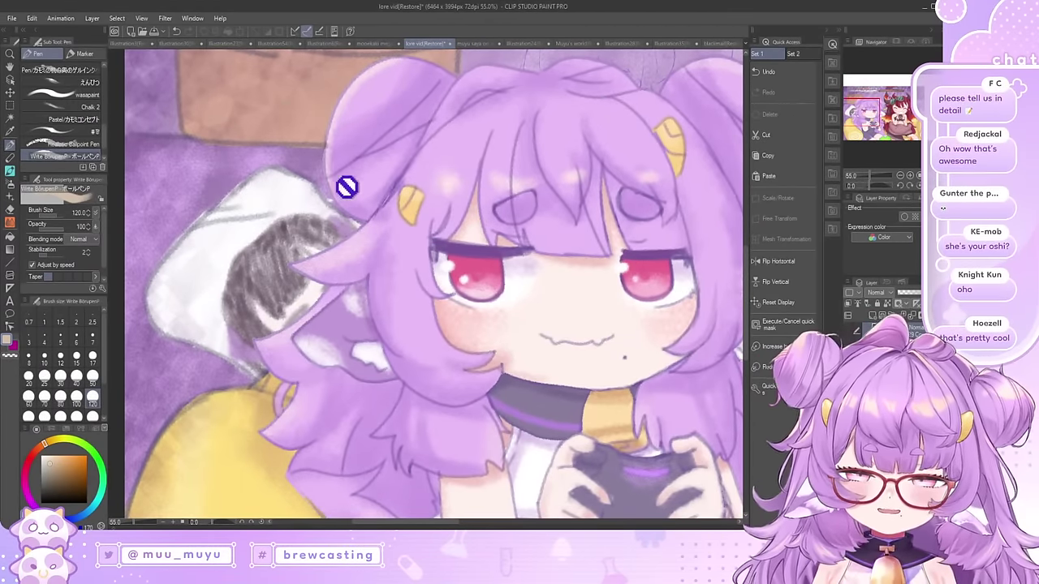
scroll(244, 272, down, 3)
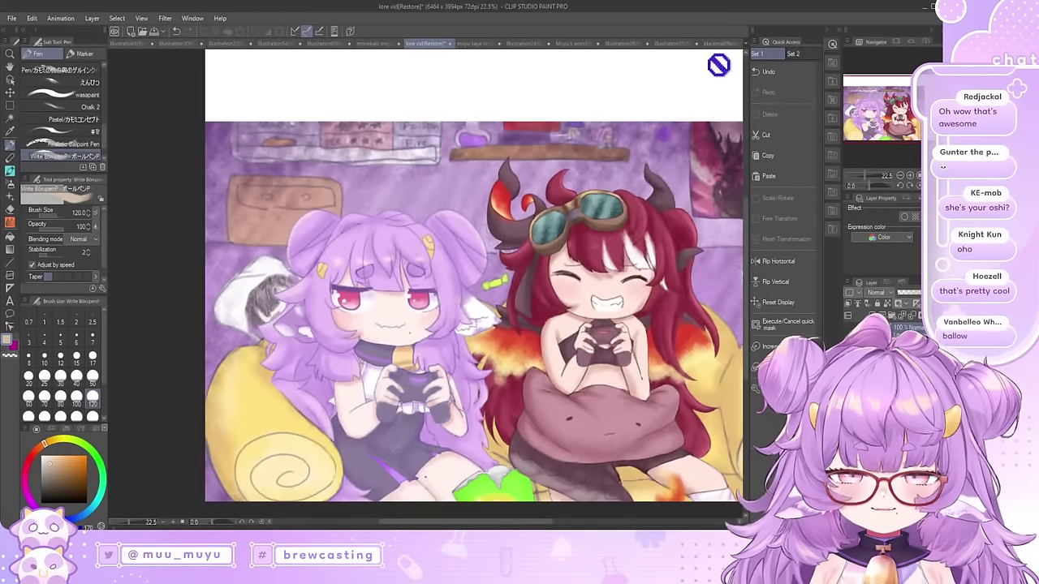
scroll(243, 325, up, 2)
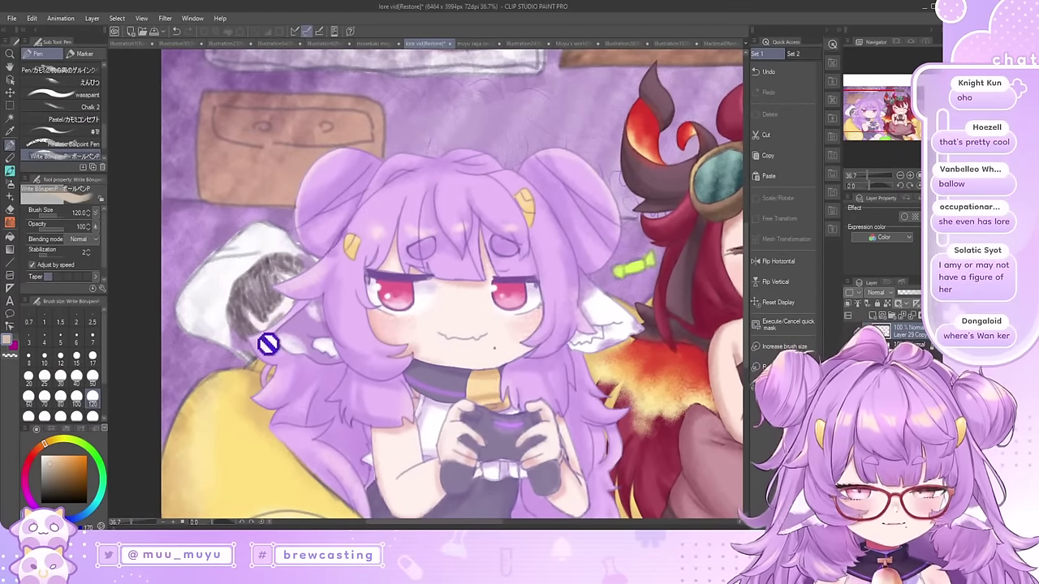
scroll(268, 345, down, 1)
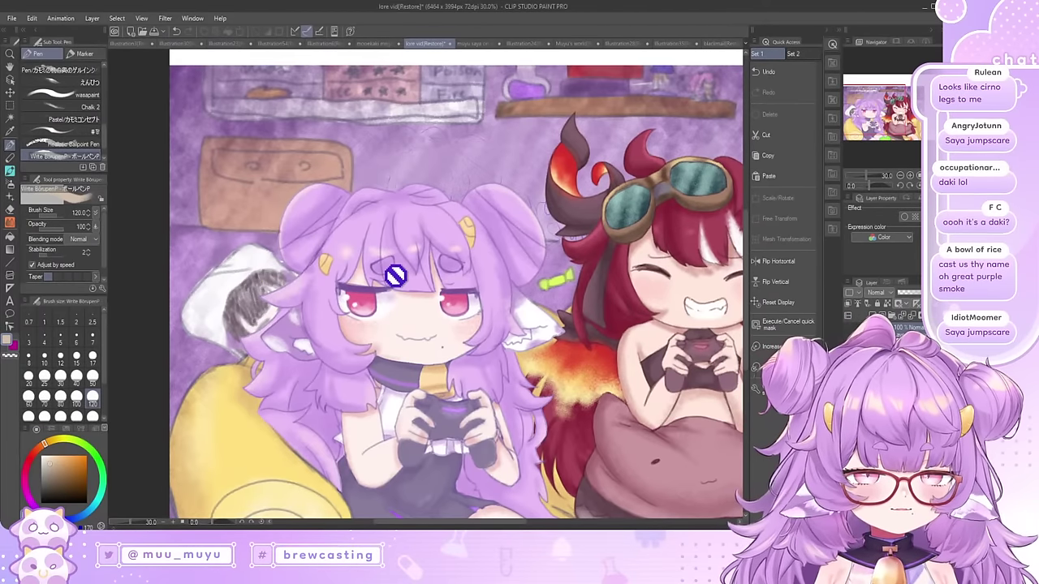
scroll(316, 272, down, 3)
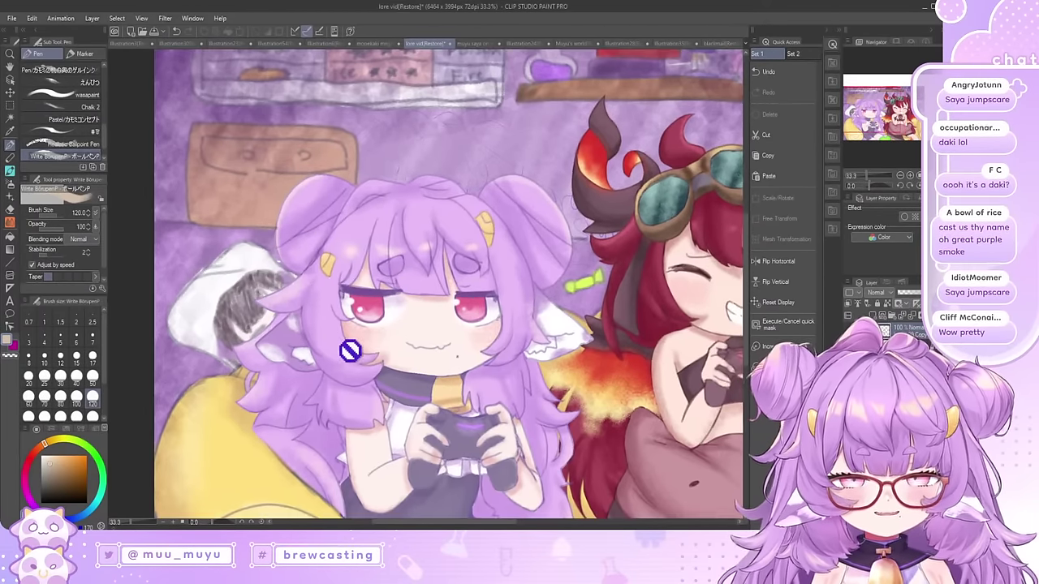
scroll(371, 219, up, 4)
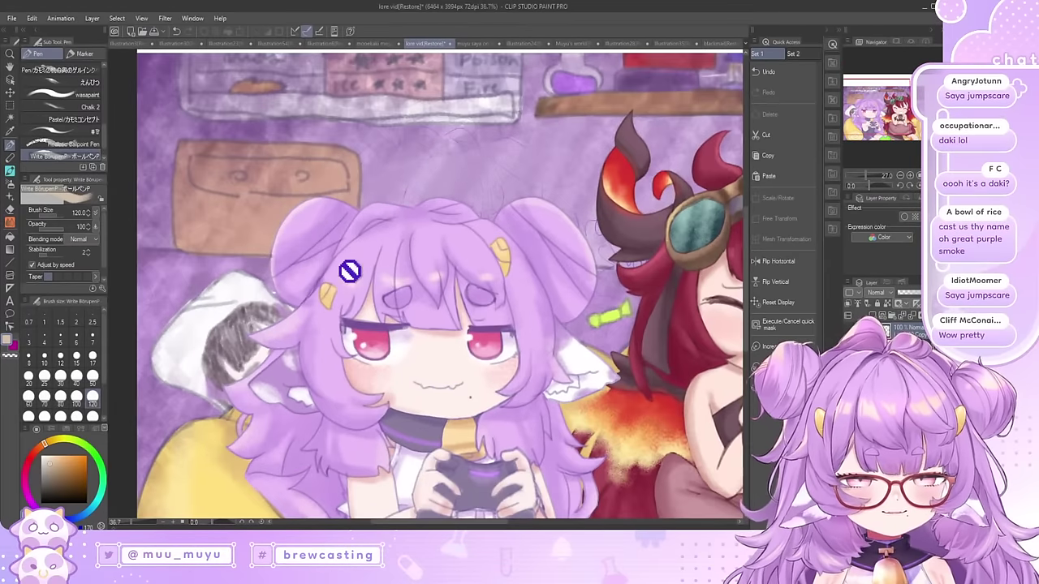
scroll(328, 225, down, 2)
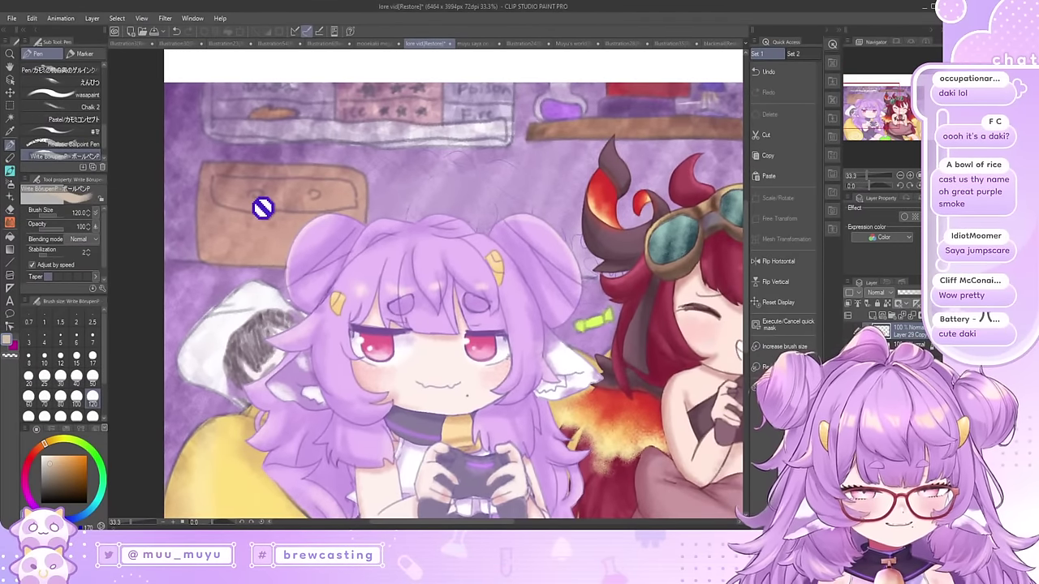
scroll(235, 278, up, 3)
scroll(236, 278, down, 1)
scroll(463, 86, up, 3)
scroll(318, 162, down, 1)
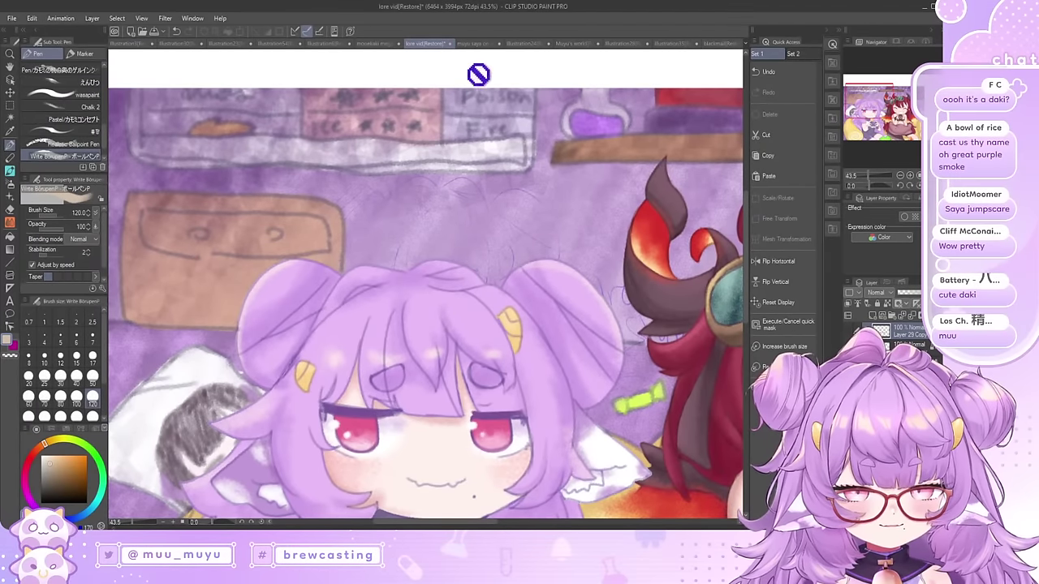
scroll(360, 218, down, 5)
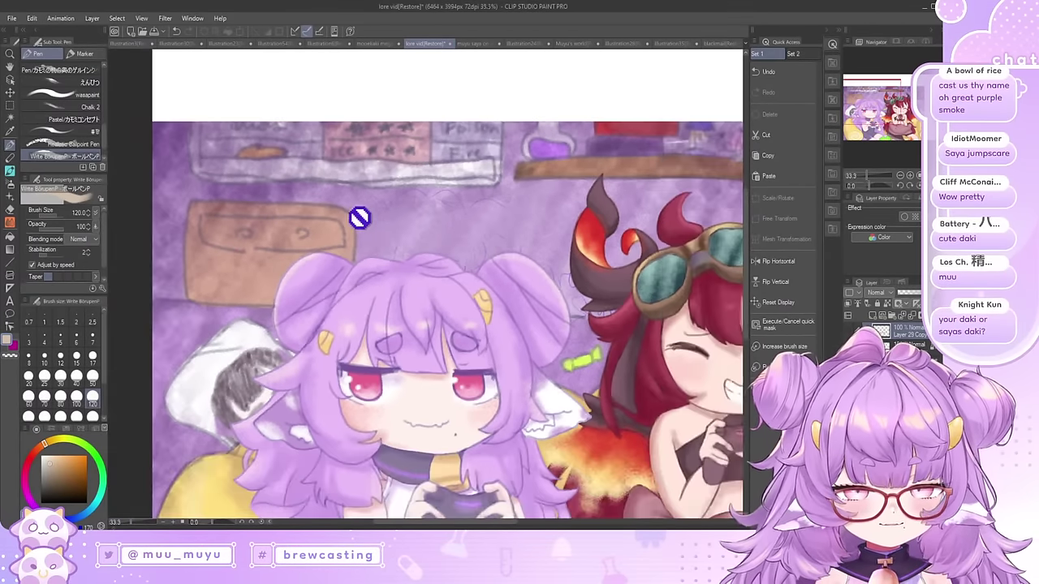
scroll(357, 244, up, 3)
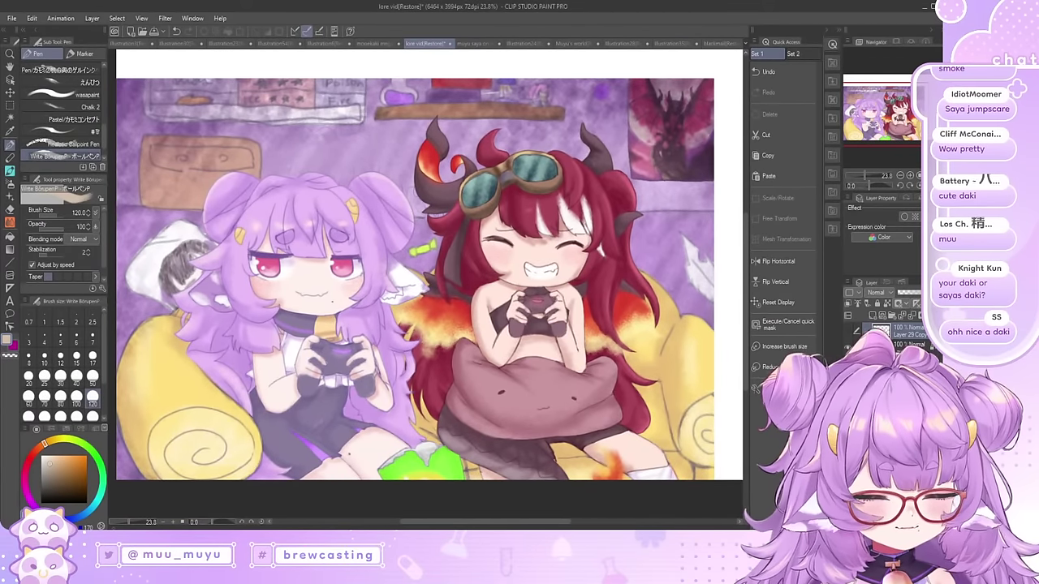
Step: Examine the purple-haired character's bright green legwear at the lower edge of the lore vid artwork
scroll(546, 343, down, 2)
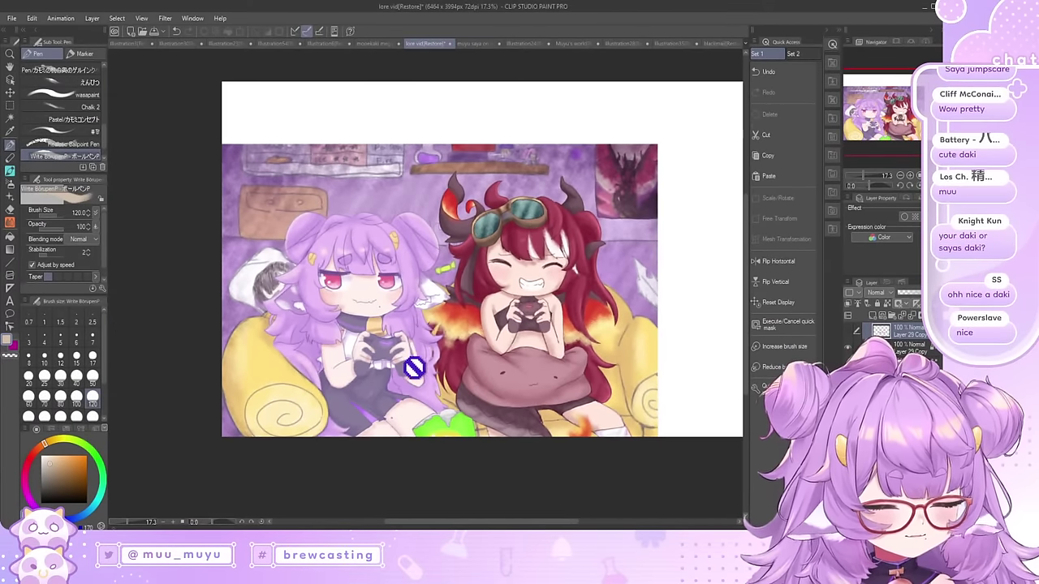
scroll(464, 394, up, 1)
scroll(508, 367, down, 1)
scroll(508, 367, up, 5)
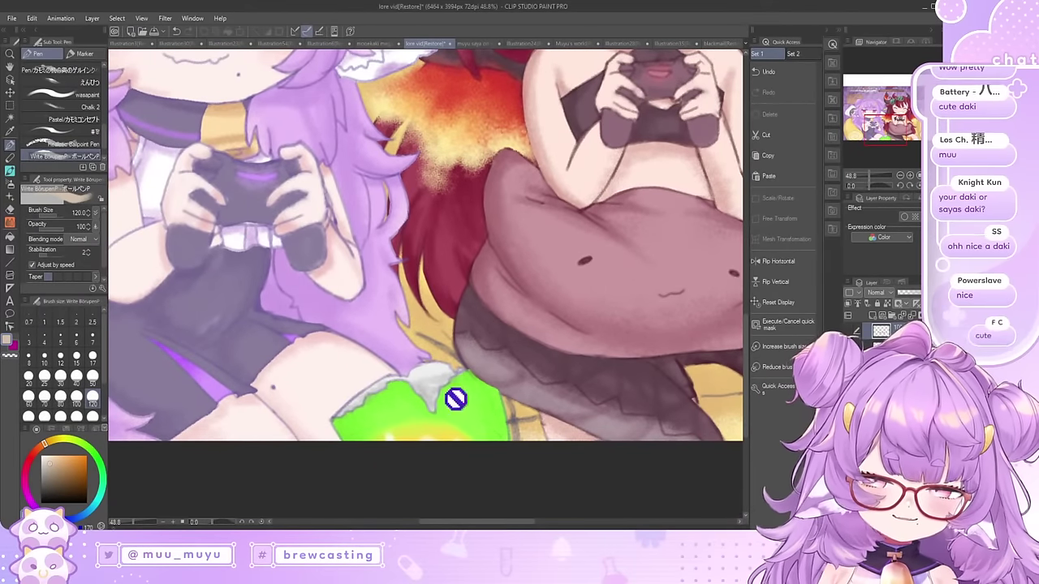
scroll(476, 438, down, 4)
scroll(412, 424, up, 3)
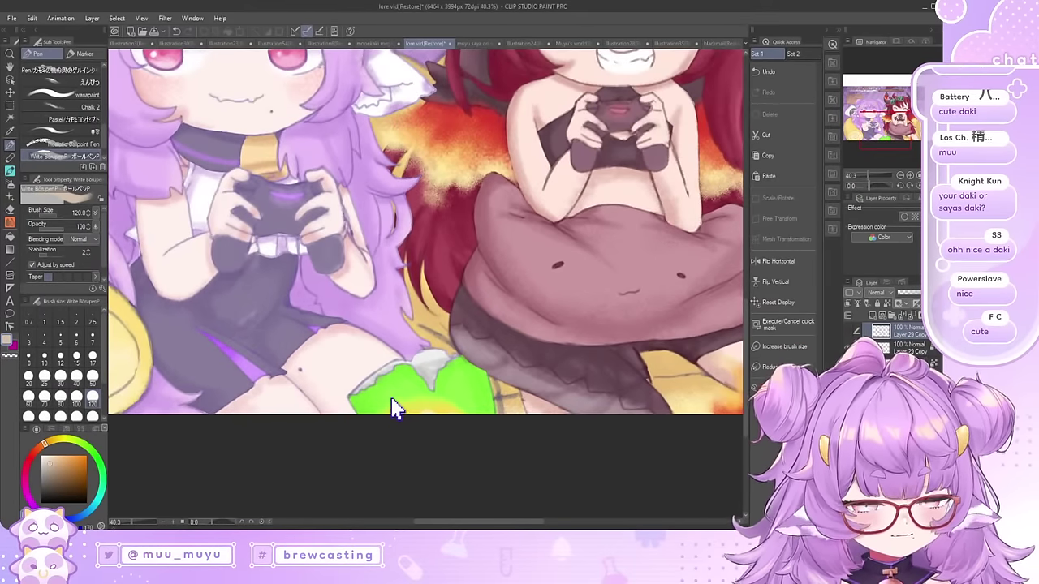
drag(395, 408, 398, 349)
scroll(499, 429, down, 4)
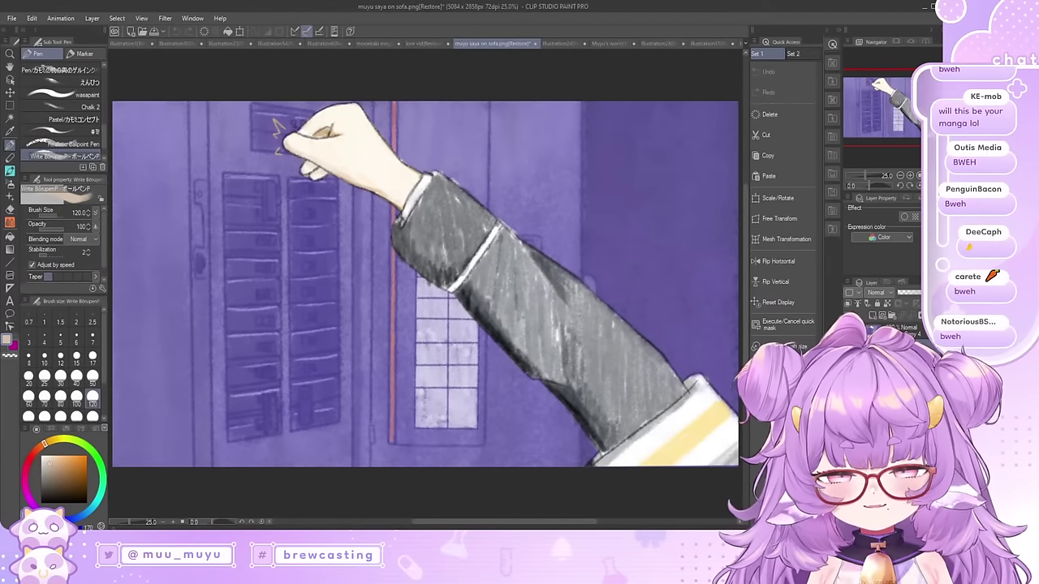
Step: Leave the sofa artwork, return from the pixel art to Clip Studio Paint and select a layer in the Muyu's world sketch
click(558, 47)
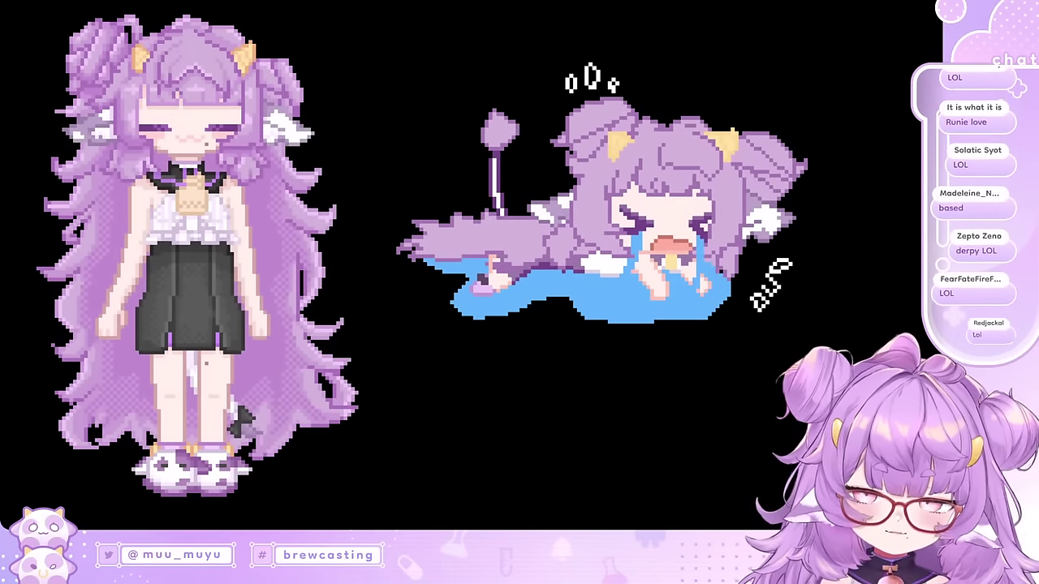
key(alt+Tab)
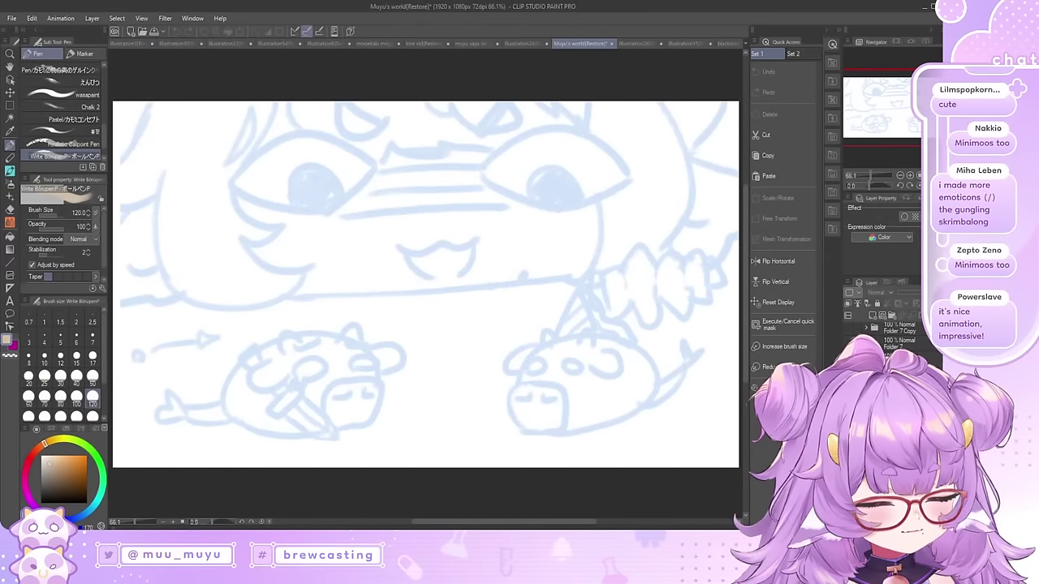
click(897, 378)
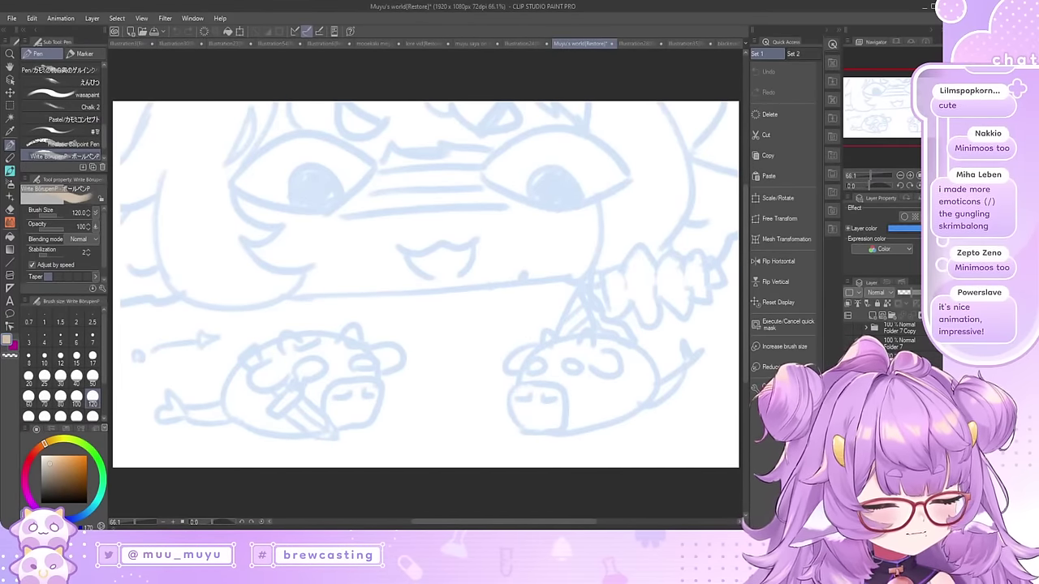
Step: Toggle the layer visibility to show the blue and purple sketches of the large face above two minimoos
click(925, 216)
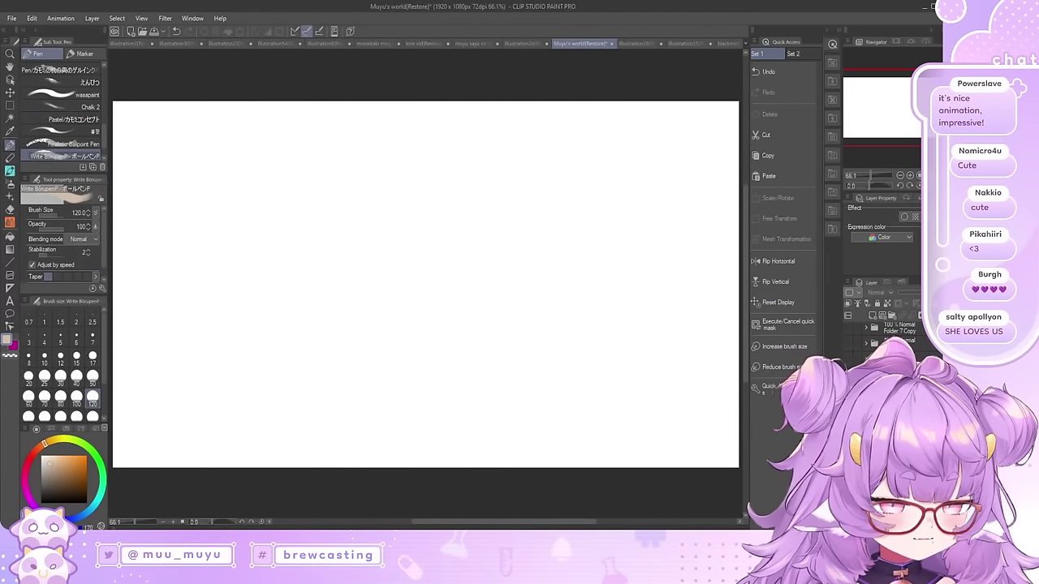
click(893, 325)
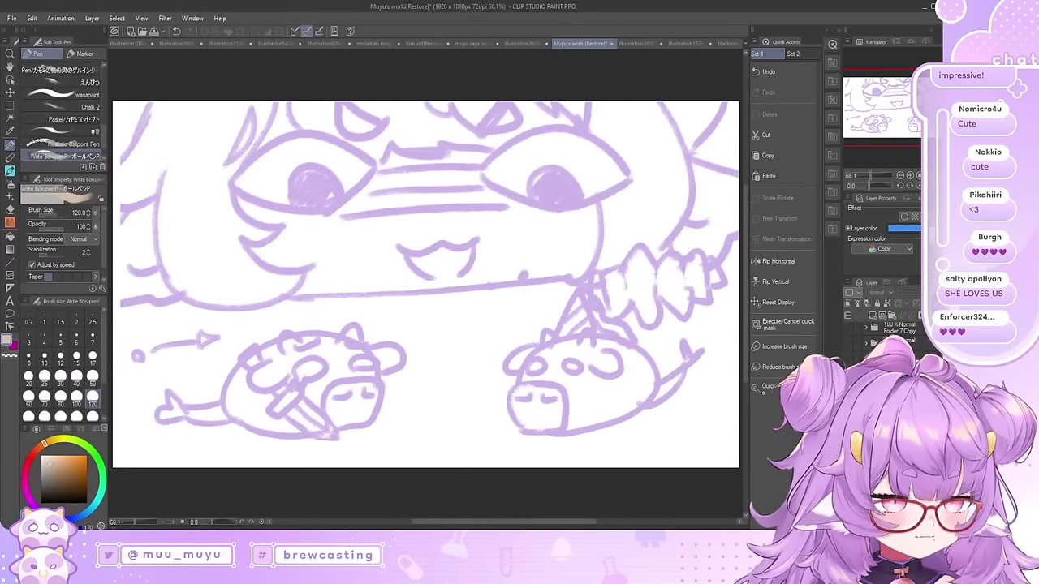
click(893, 365)
click(848, 381)
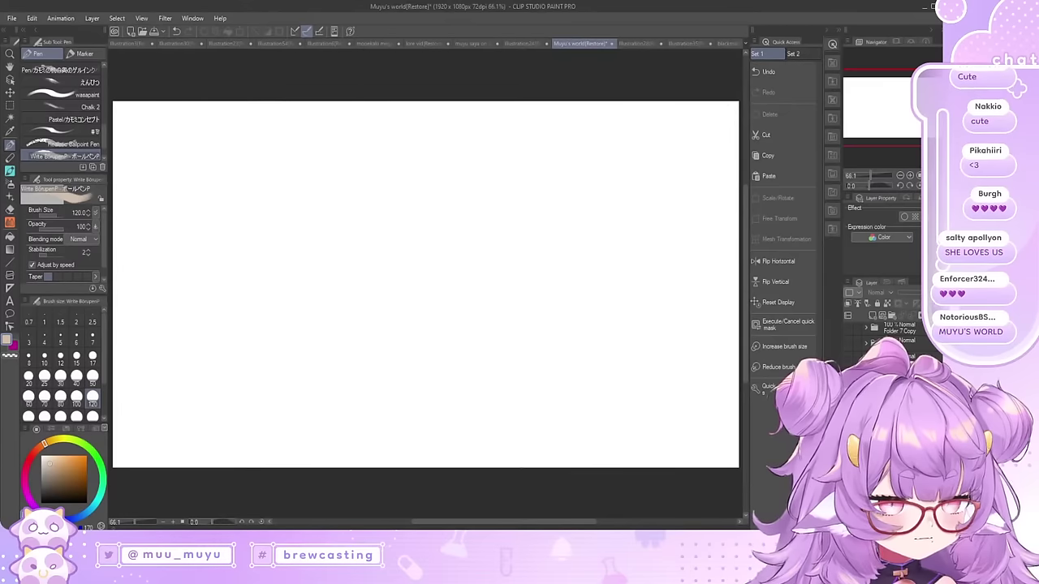
Step: Flip through the purple sketch frames of the angry shouting character by toggling the layers' visibility
click(848, 367)
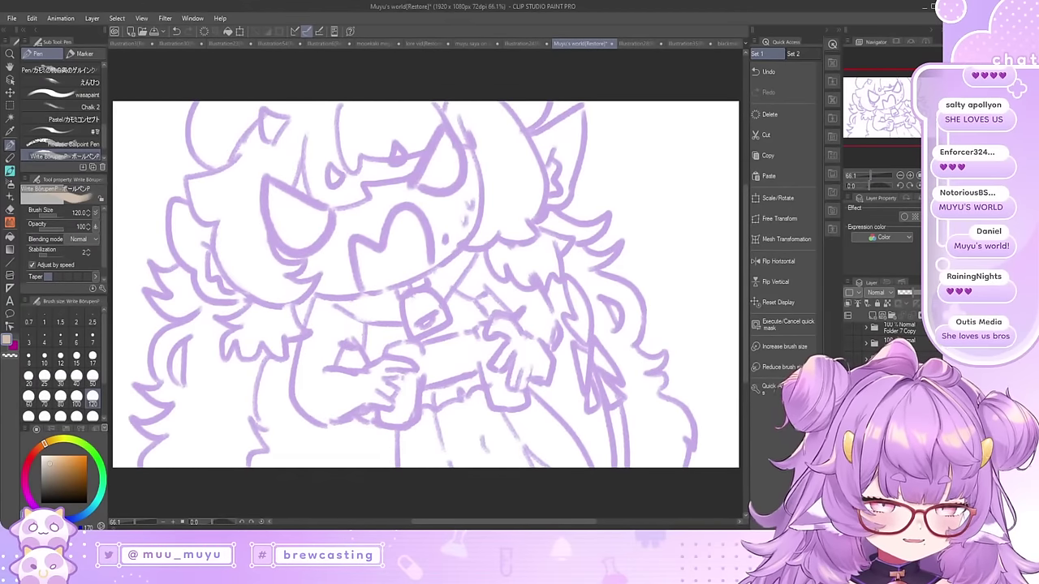
click(849, 367)
click(849, 367)
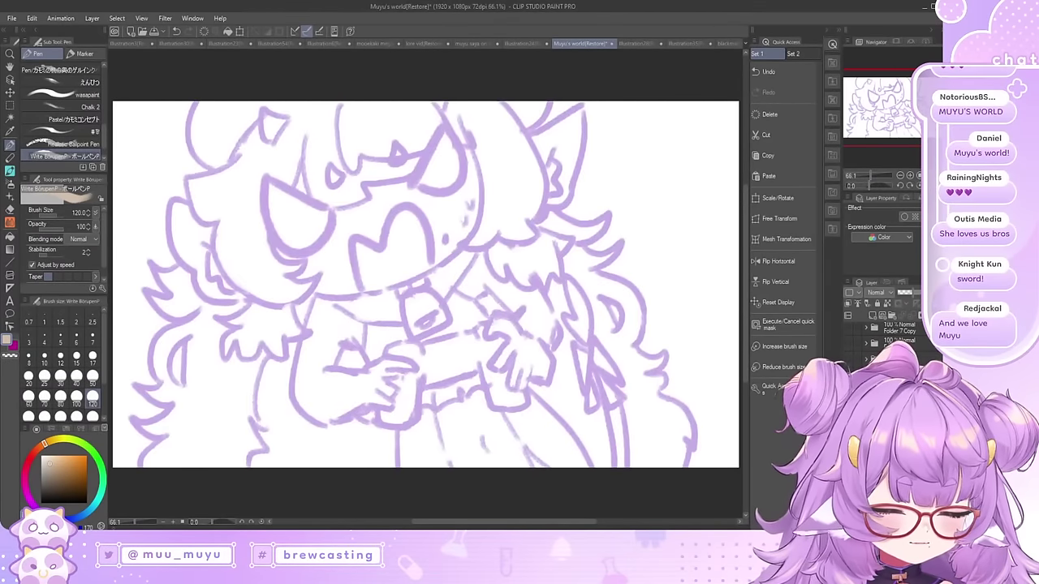
click(849, 367)
click(849, 382)
click(848, 382)
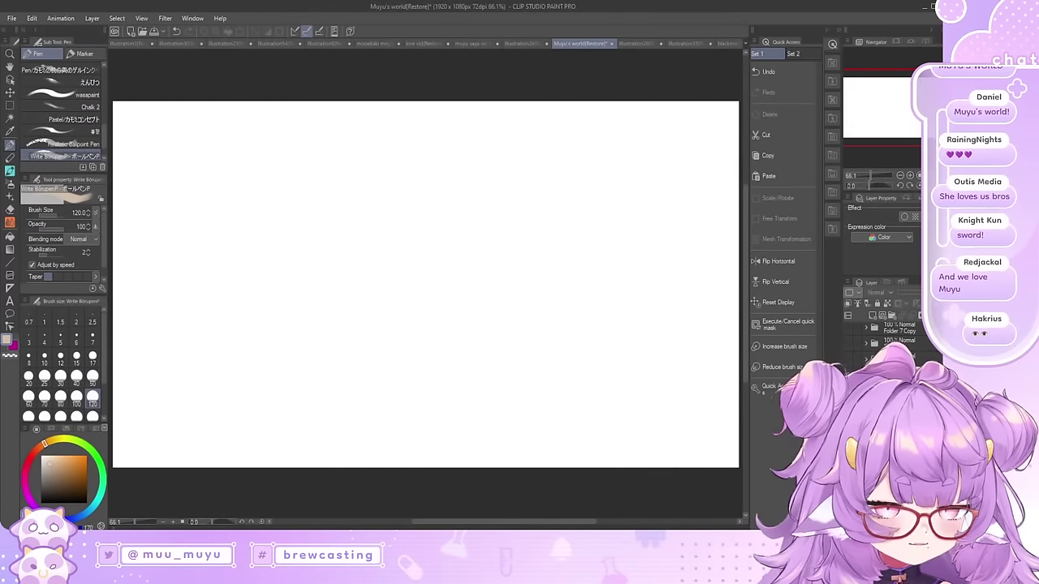
click(849, 367)
click(848, 367)
click(849, 382)
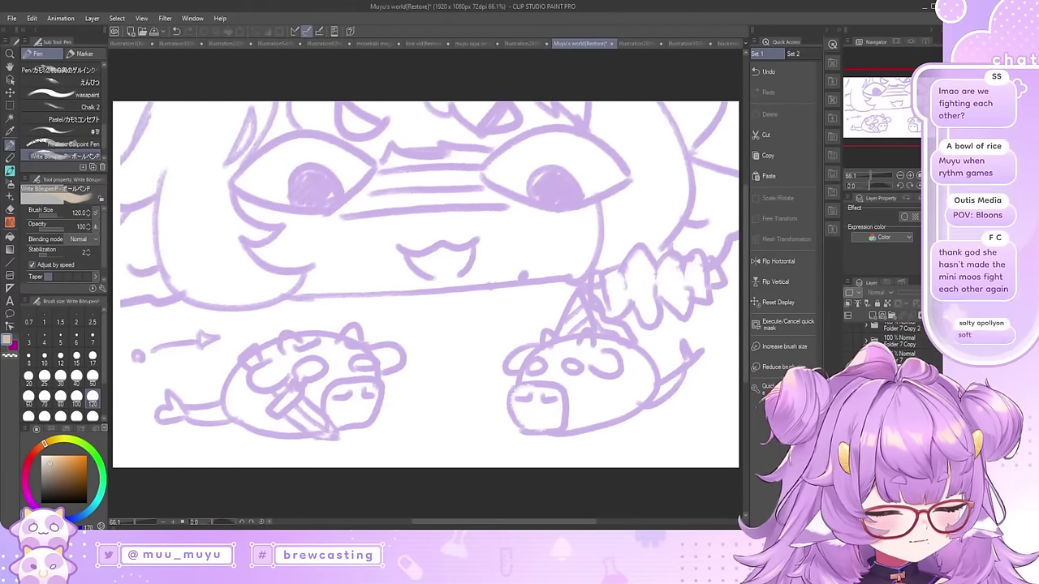
Step: Hide the two-minimoo frame and show the corner colour splashes and the character singing into a microphone
key(Delete)
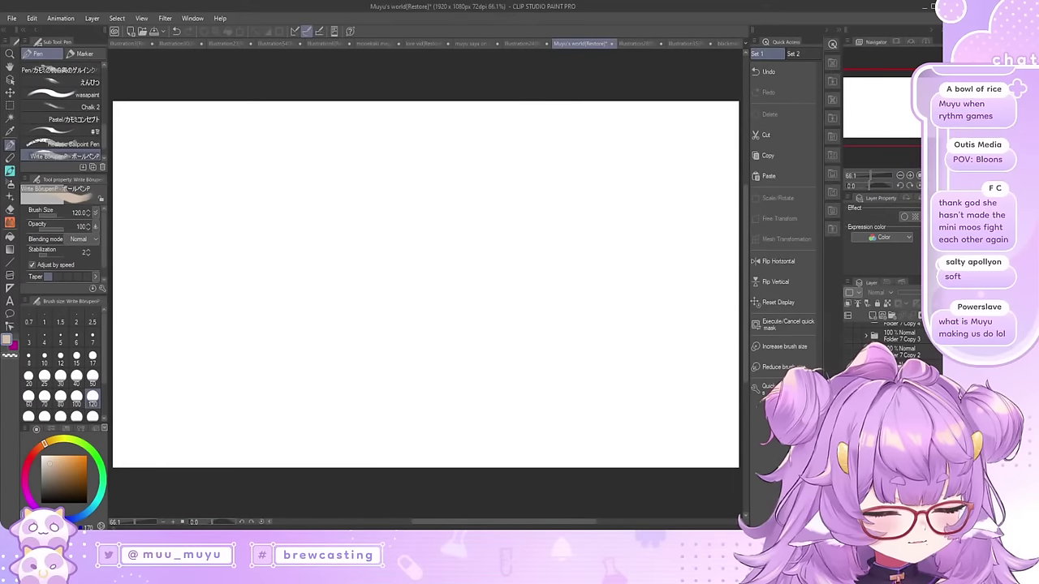
click(849, 406)
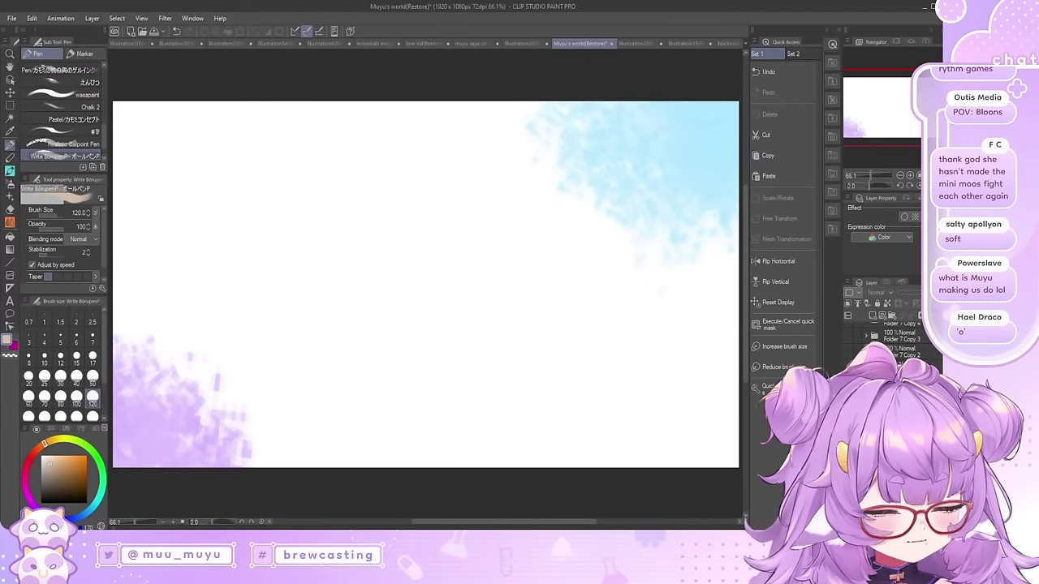
key(Delete)
key(ctrl+z)
key(ctrl+z)
key(ctrl+z)
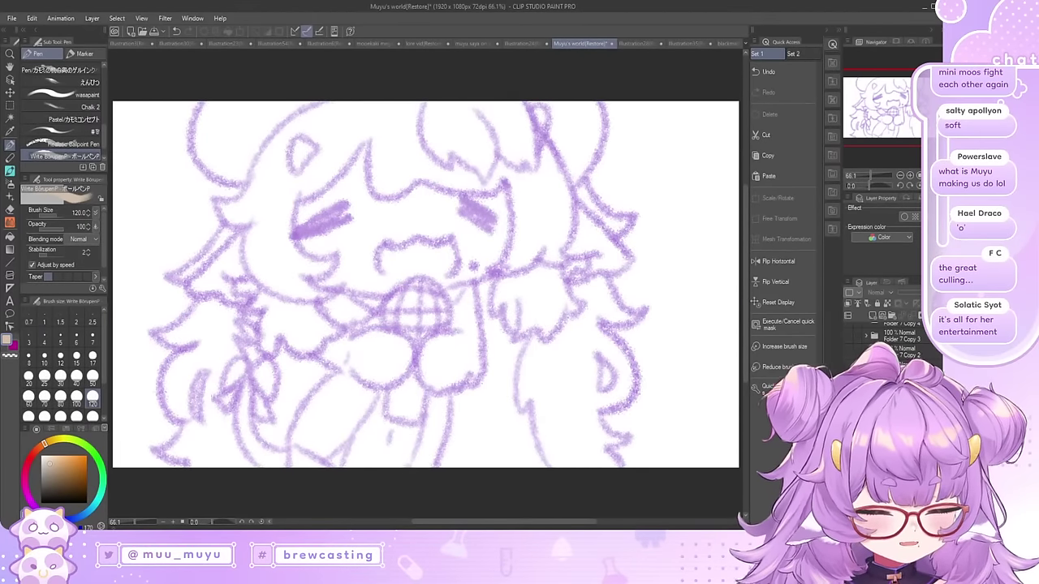
Step: Hide the microphone frame and show the blue rough sketch of the smirking long-haired character
key(Delete)
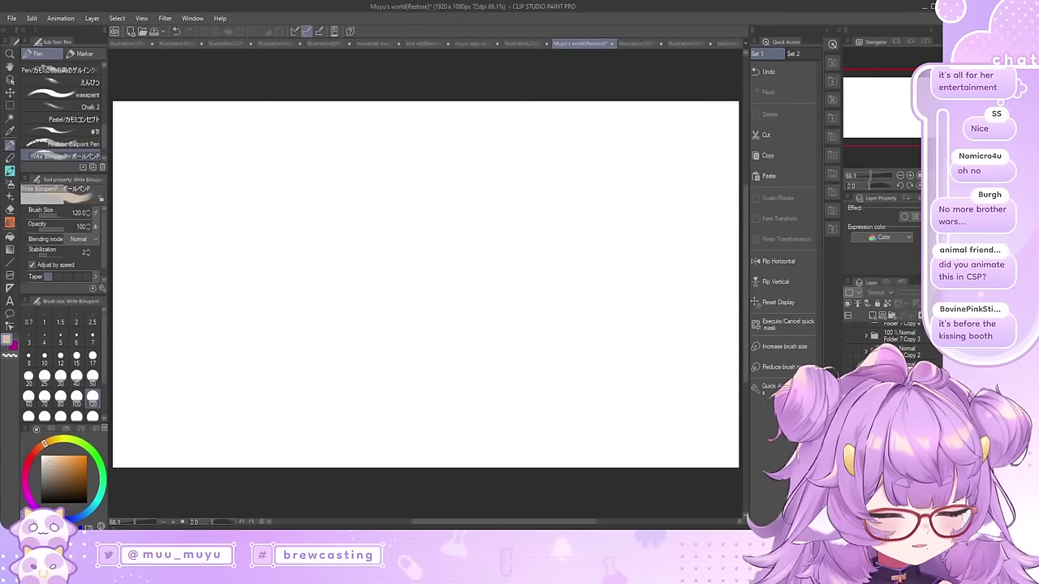
key(ctrl+v)
key(Delete)
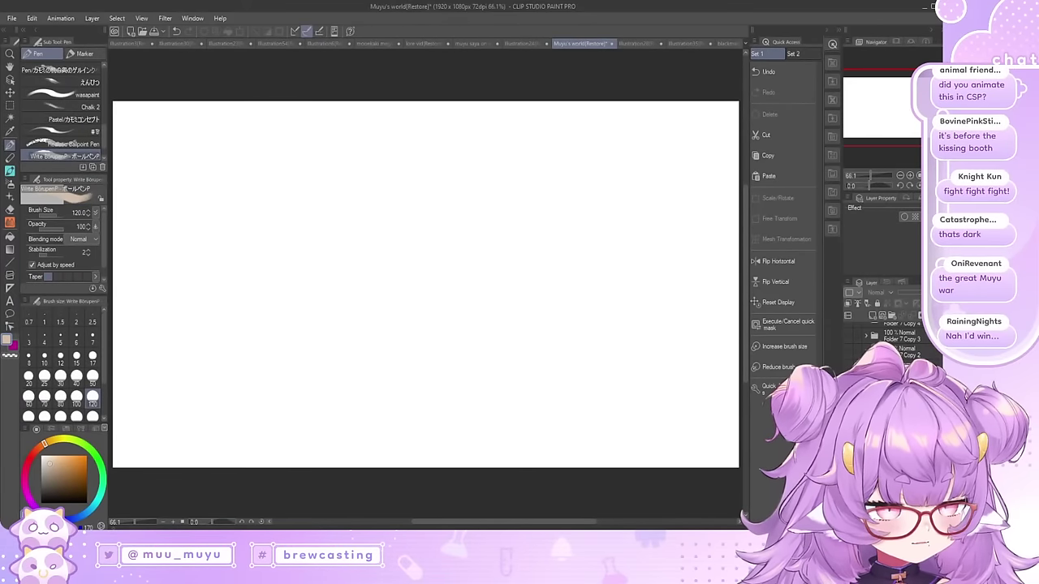
key(ctrl+v)
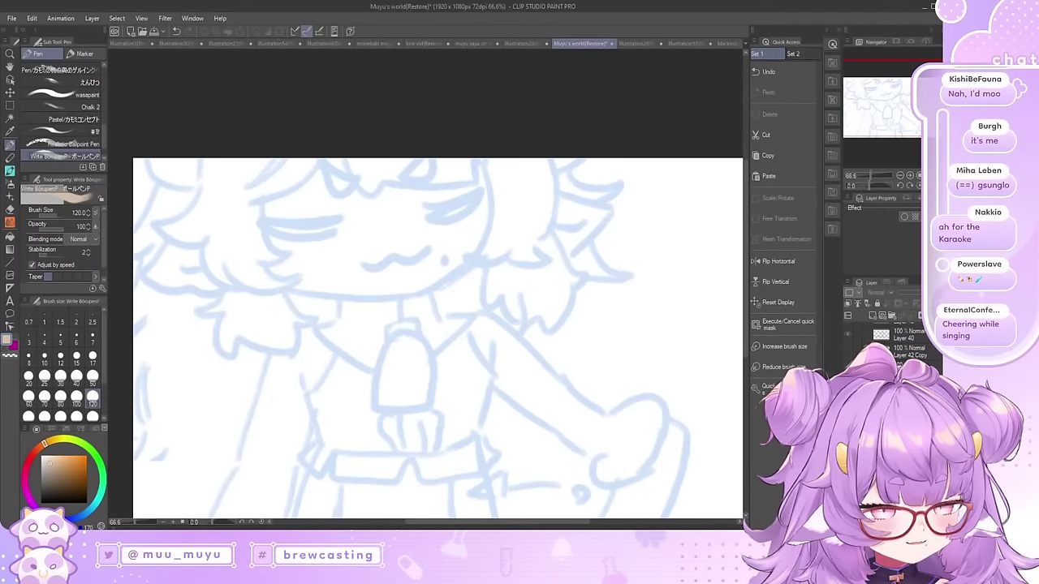
Step: Hide the blue Muyu's World title lettering and show the blue sketch of the minimoo with a brushstroke
scroll(501, 304, down, 3)
scroll(636, 376, up, 3)
scroll(546, 328, down, 1)
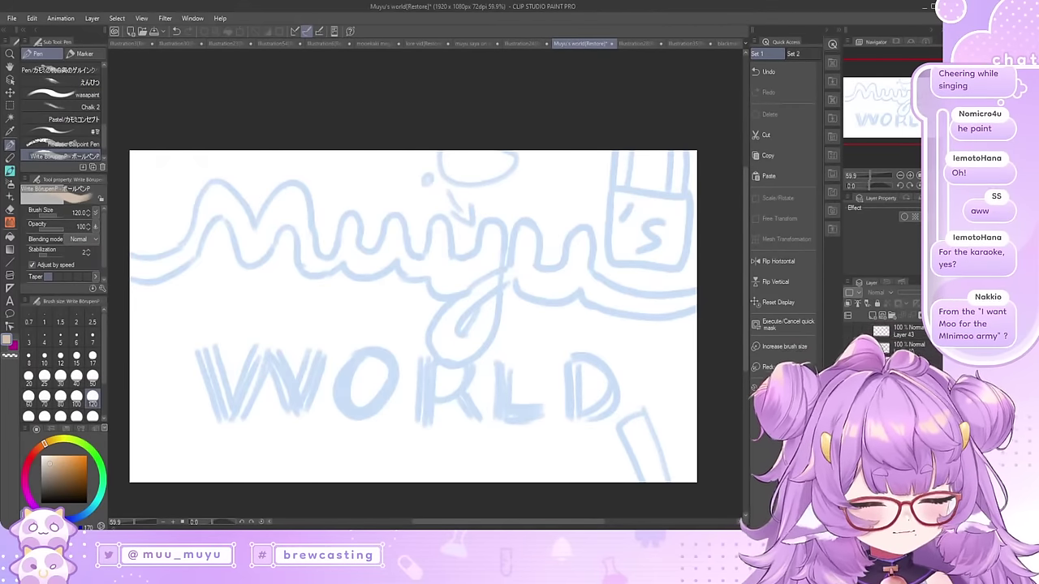
click(849, 335)
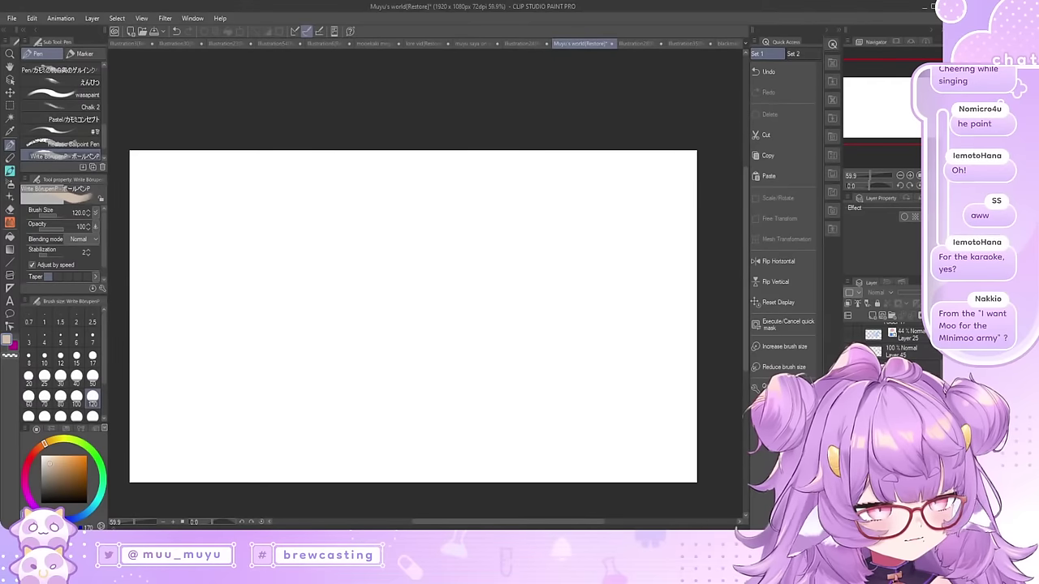
click(849, 353)
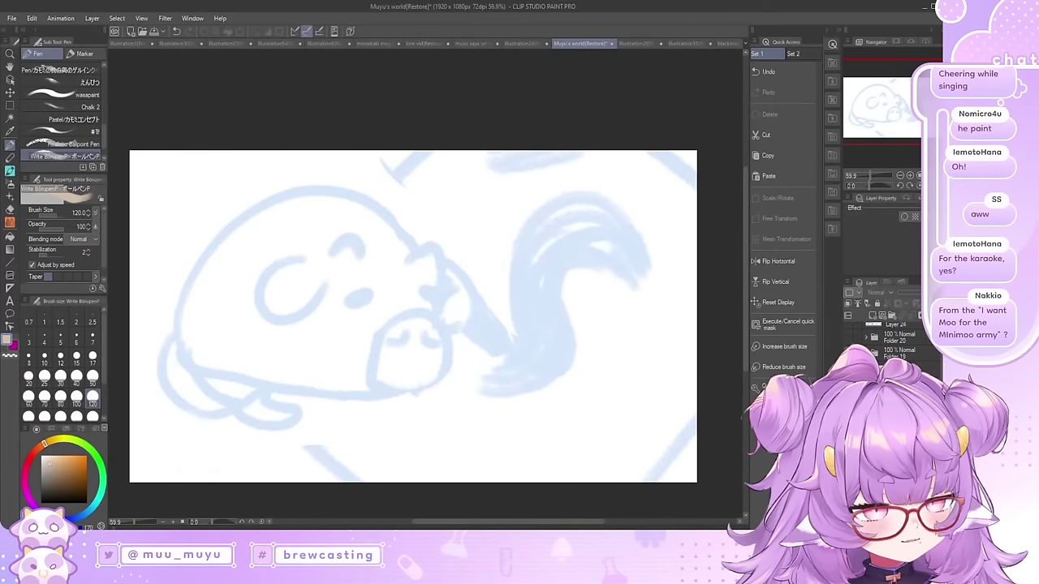
Step: Show the coloured cheering character and alternate her open-mouth and small-mouth frames
click(849, 352)
key(ctrl+v)
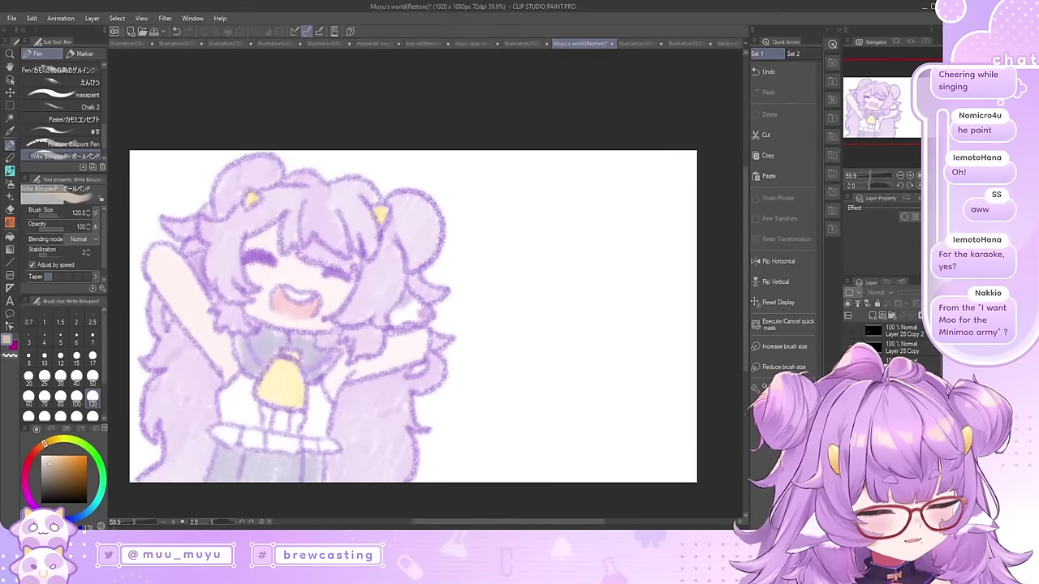
key(Delete)
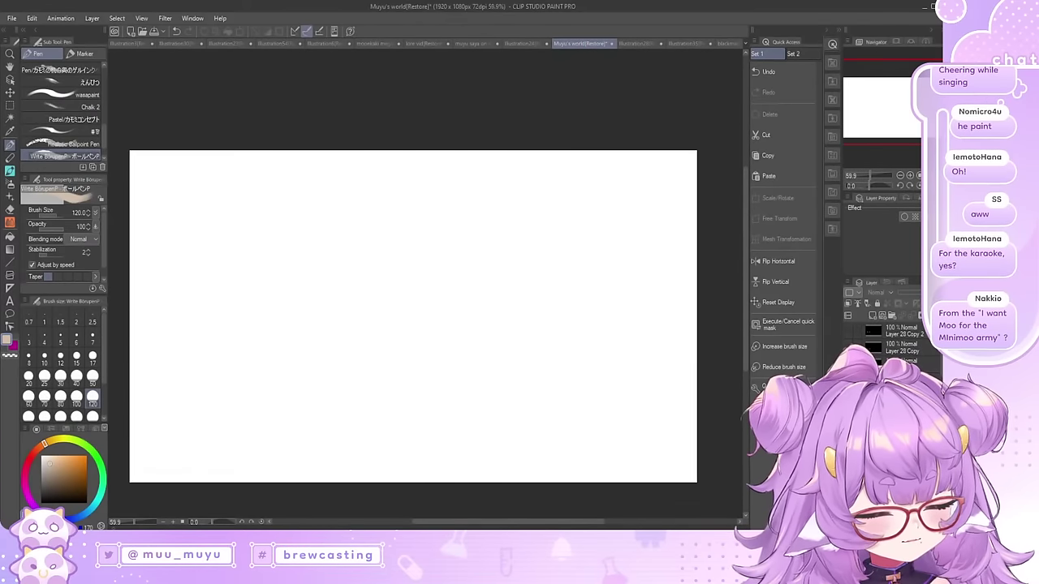
key(ctrl+v)
key(Delete)
key(ctrl+v)
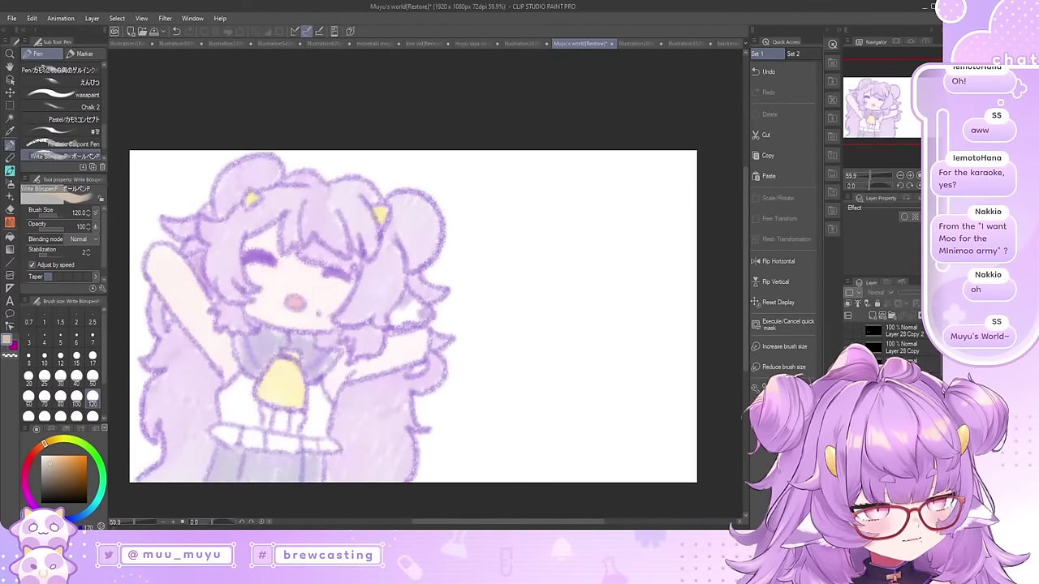
Step: Hide the cheering character and show the purple sketch of the minimoo on the crate
click(849, 396)
click(849, 412)
click(849, 413)
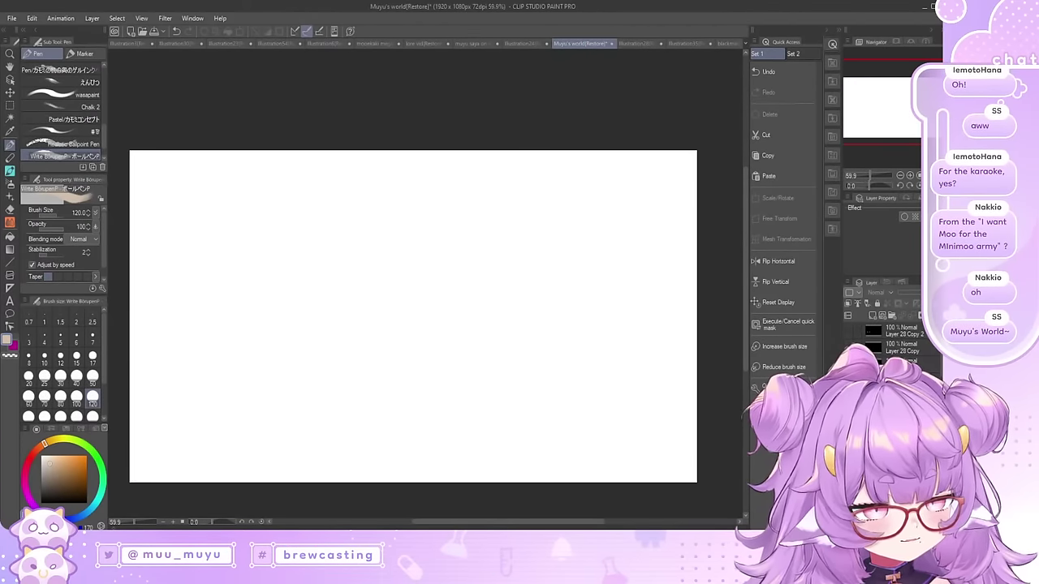
click(849, 428)
click(849, 429)
click(849, 429)
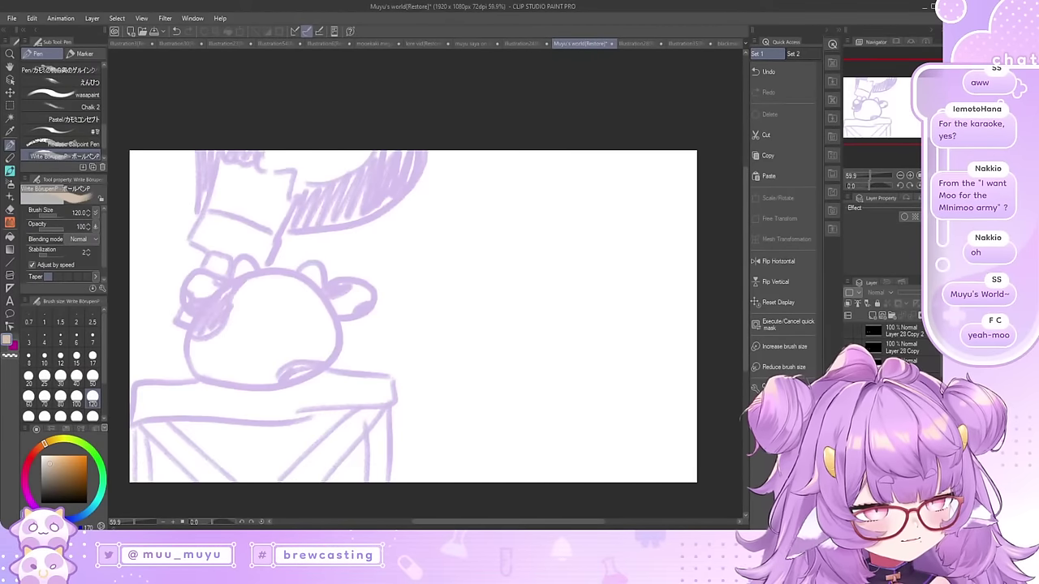
scroll(609, 366, up, 1)
scroll(562, 366, down, 1)
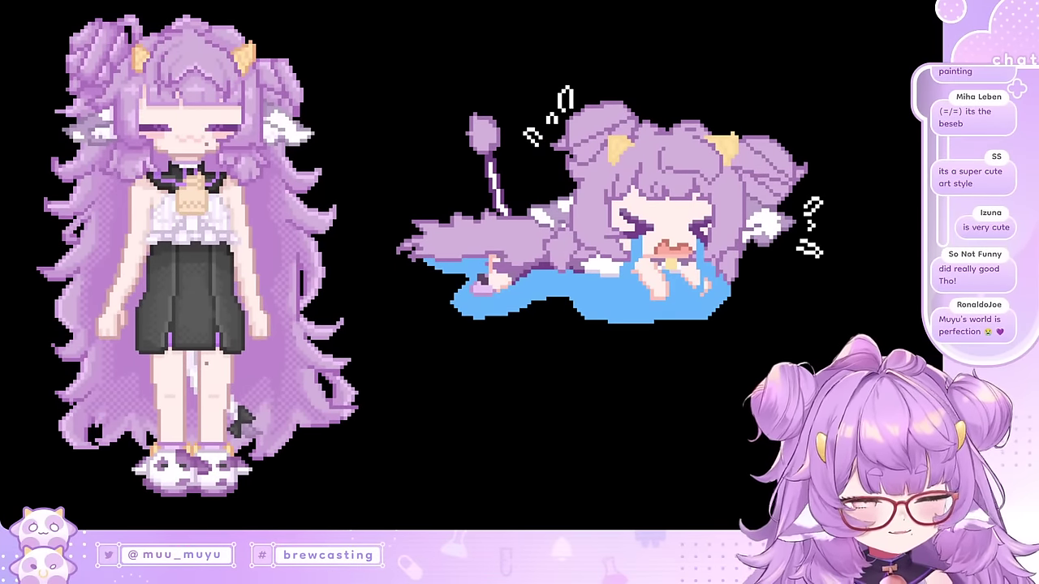
Step: Return from the pixel art to Clip Studio Paint and examine the "Muyu casual ver." sketch
key(alt+Tab)
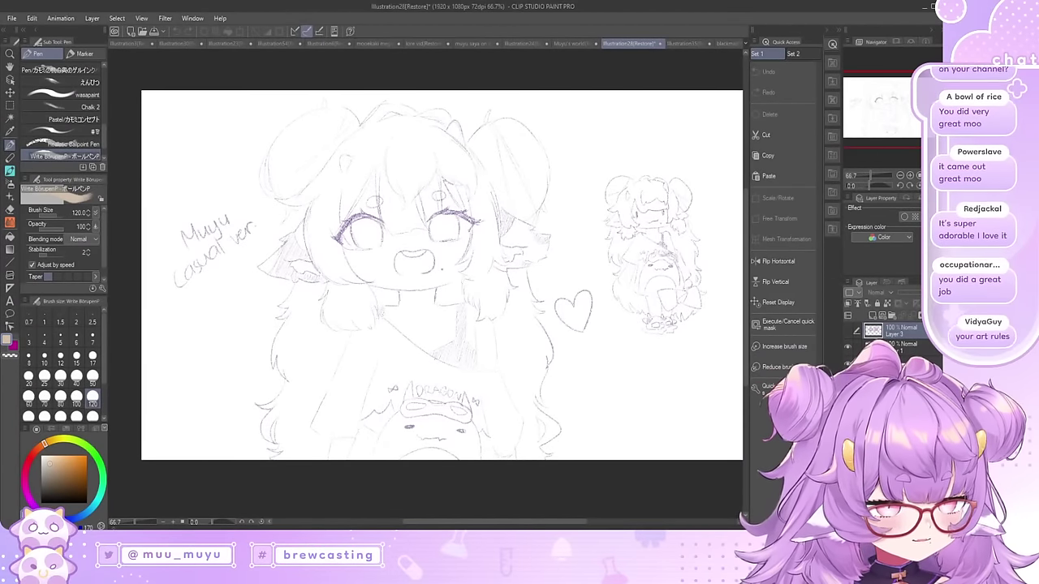
scroll(487, 268, down, 1)
scroll(447, 280, up, 5)
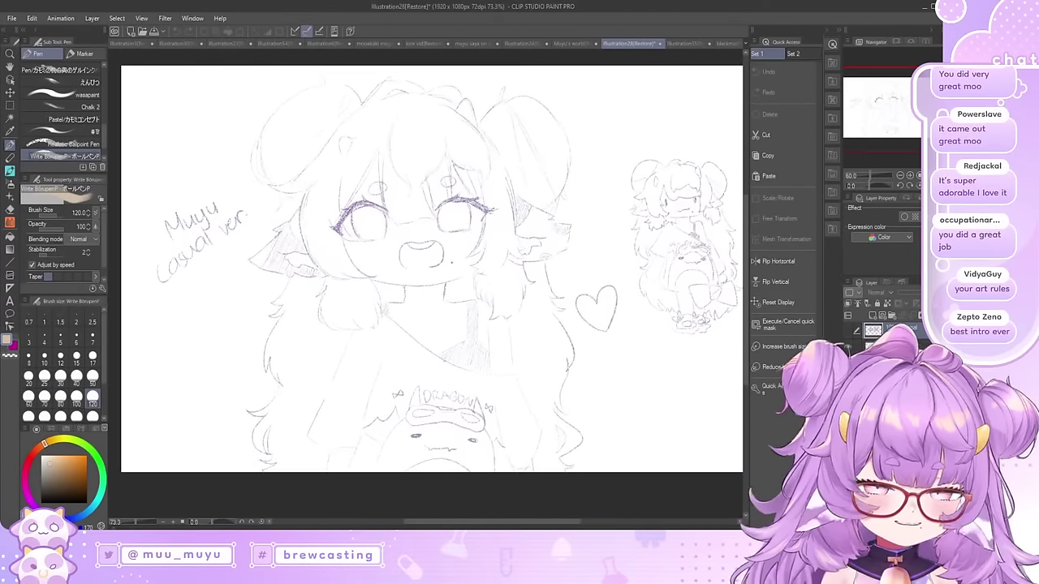
scroll(418, 280, down, 2)
scroll(426, 268, down, 3)
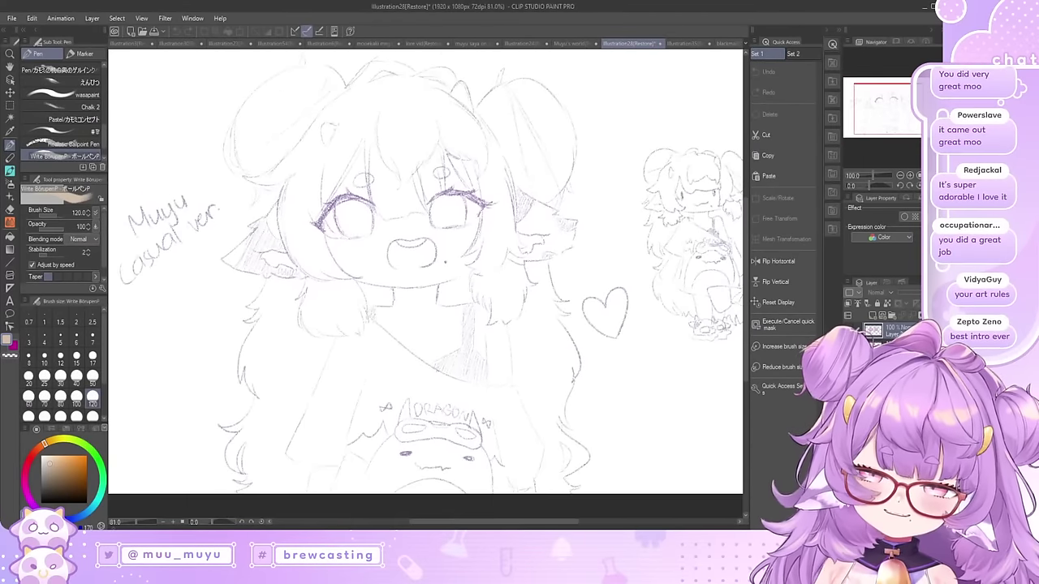
scroll(357, 264, down, 1)
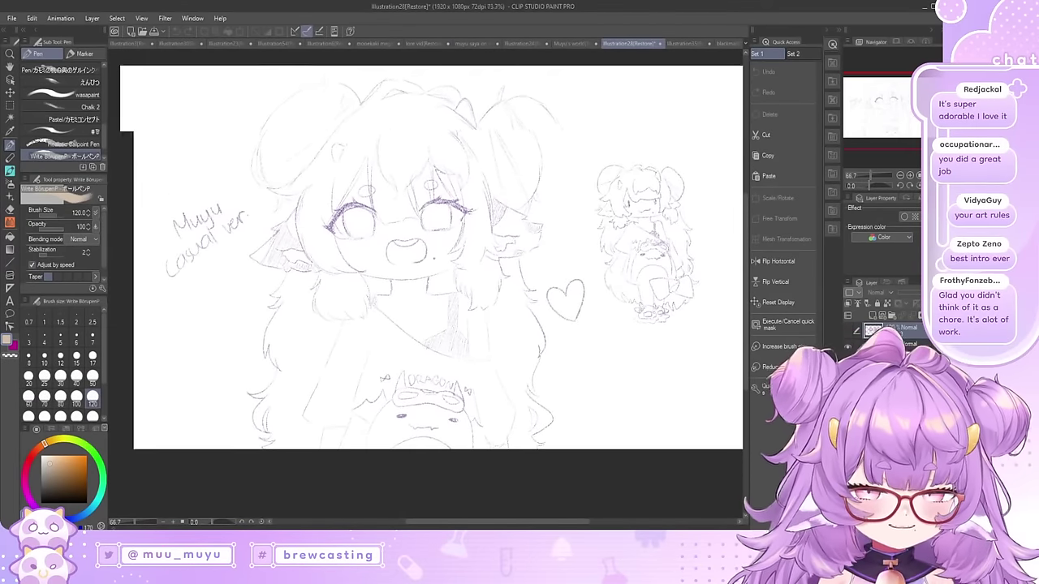
scroll(309, 236, up, 2)
scroll(301, 215, down, 1)
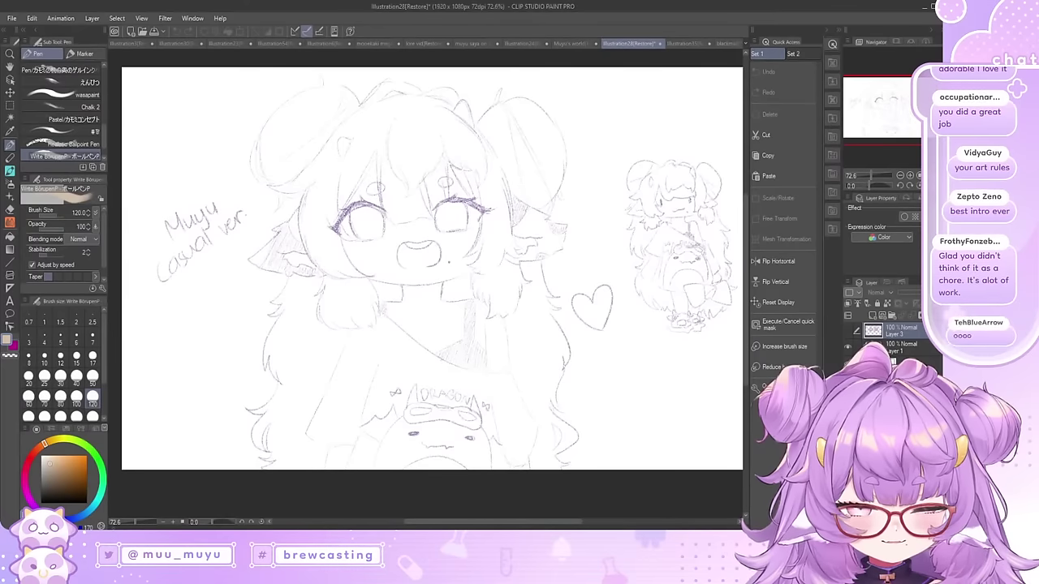
Step: Examine the "DRAGON" shirt print and the small full-body figure in the casual version sketch
scroll(444, 455, up, 5)
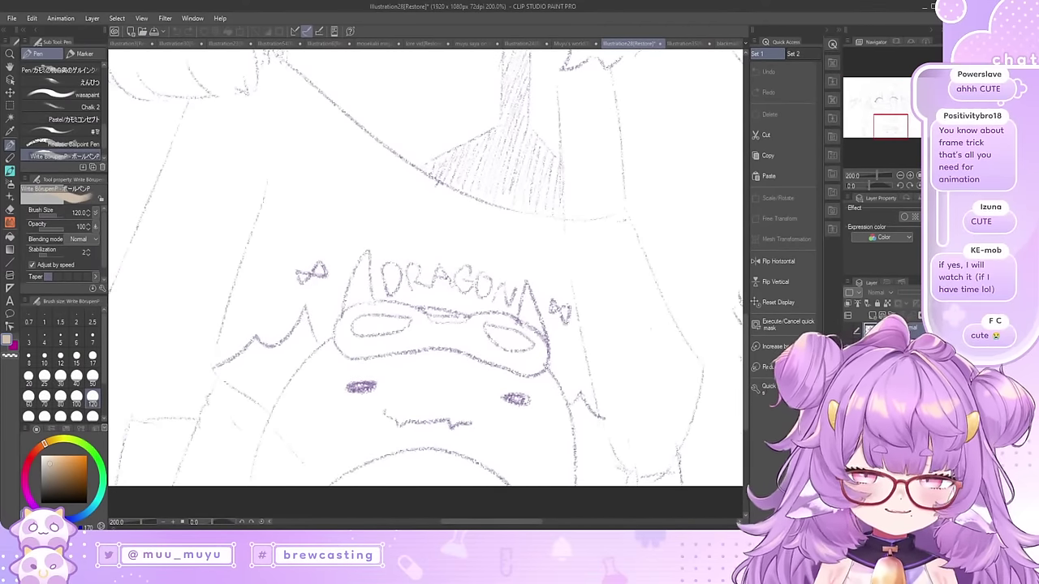
scroll(426, 267, down, 6)
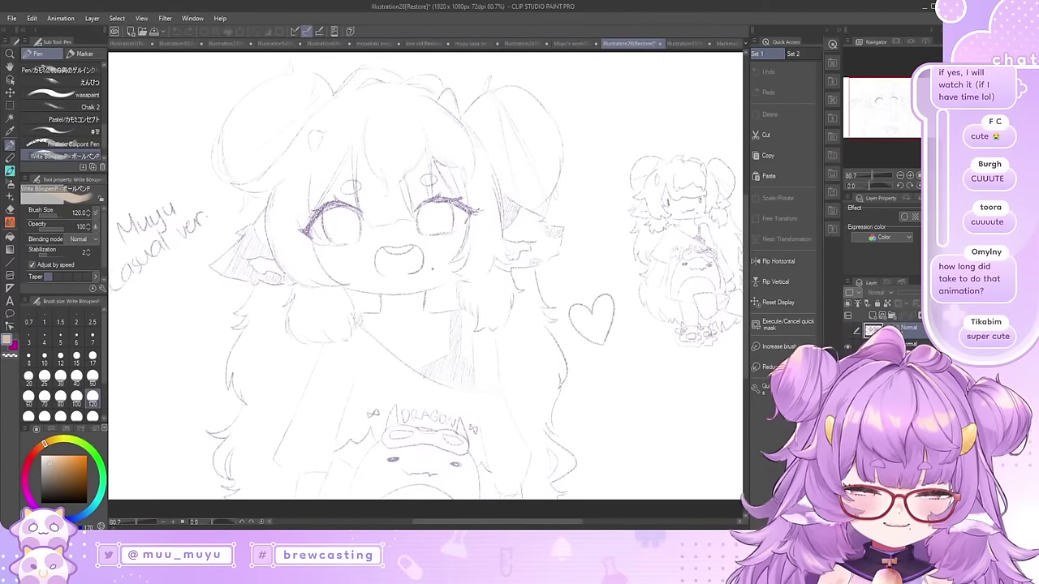
scroll(682, 244, down, 1)
scroll(682, 244, up, 5)
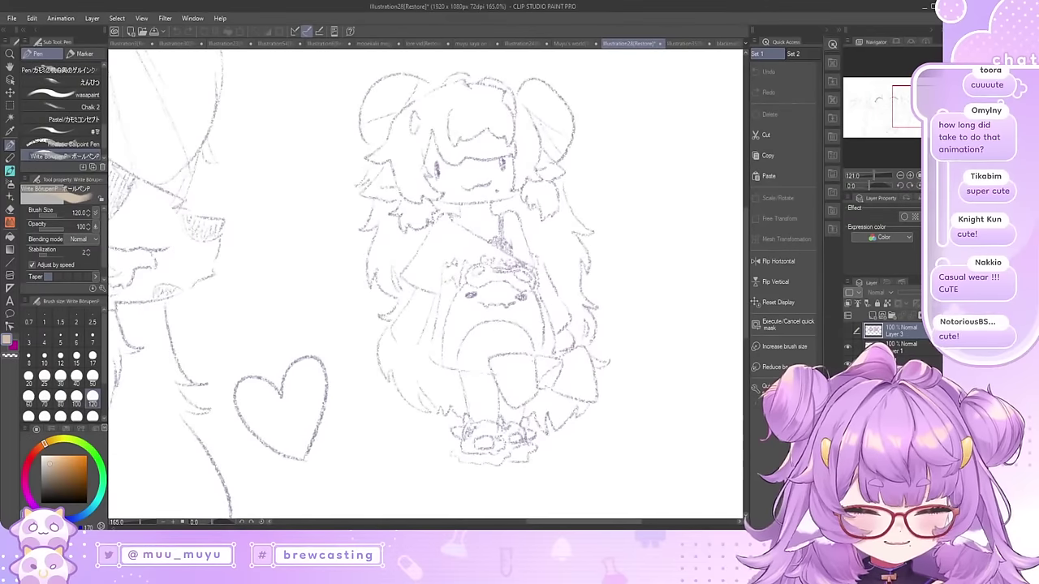
scroll(471, 276, down, 2)
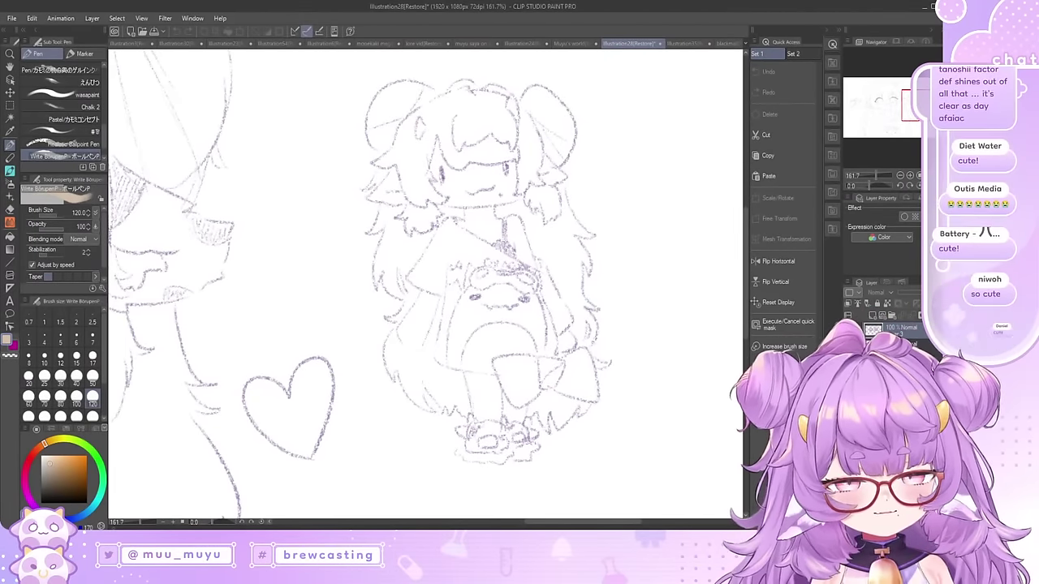
scroll(365, 252, down, 5)
scroll(366, 251, up, 1)
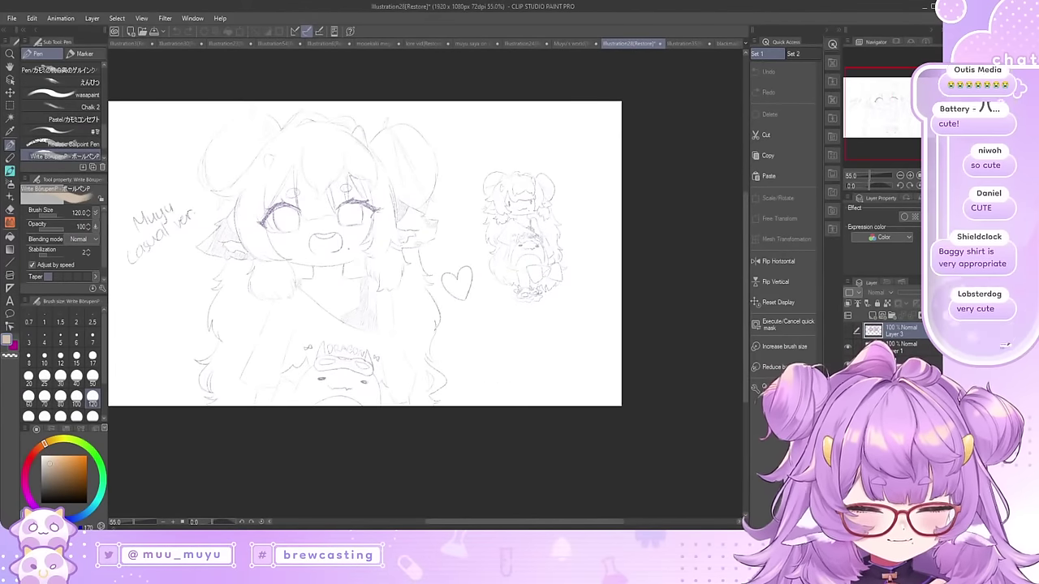
scroll(403, 263, up, 1)
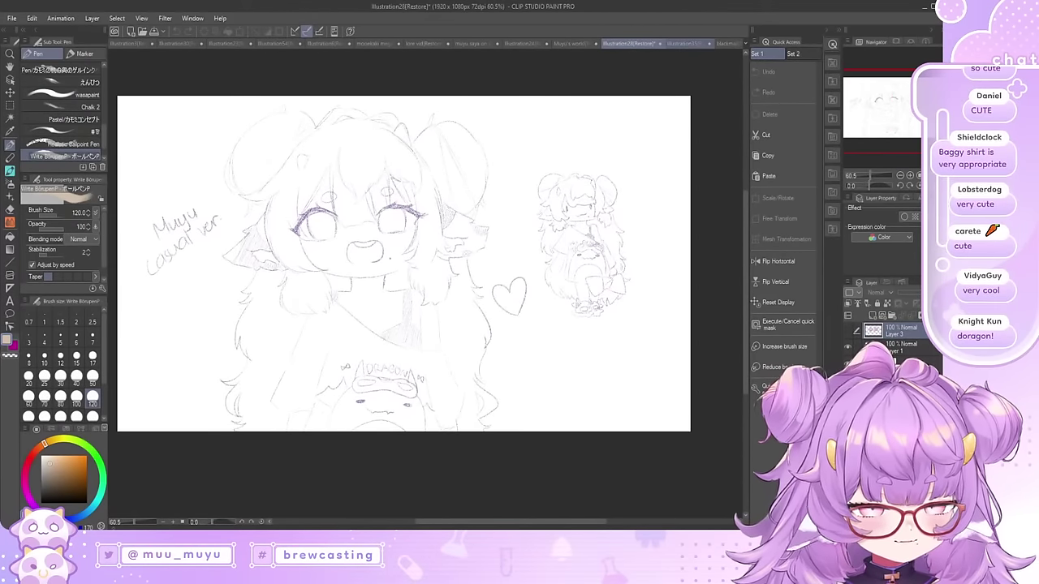
Step: Open the Illustration35 storyboard, hide the frame 19 keyboard sketch and show the handwritten script notes
click(680, 42)
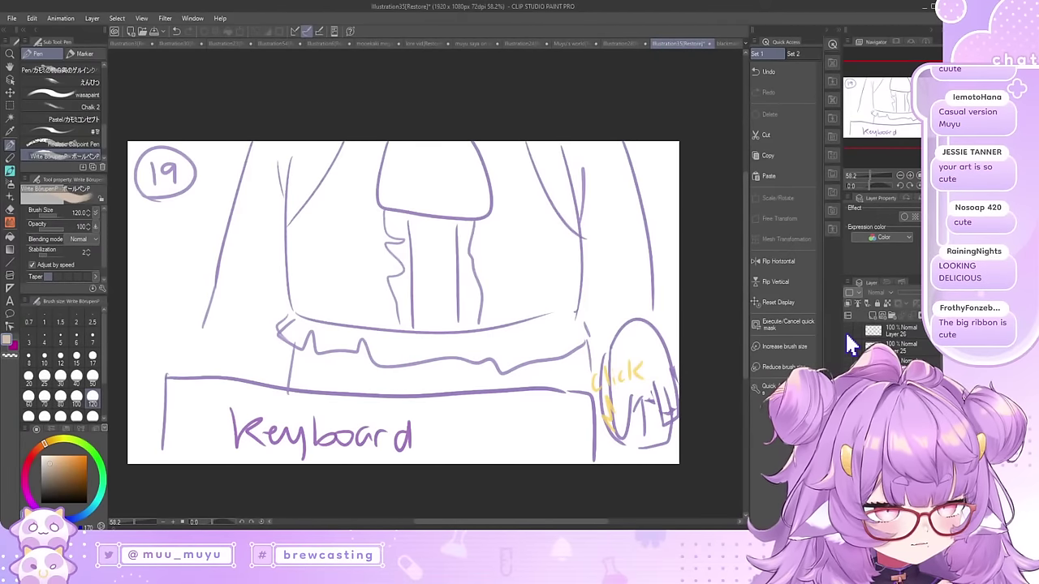
drag(846, 335, 846, 422)
click(847, 406)
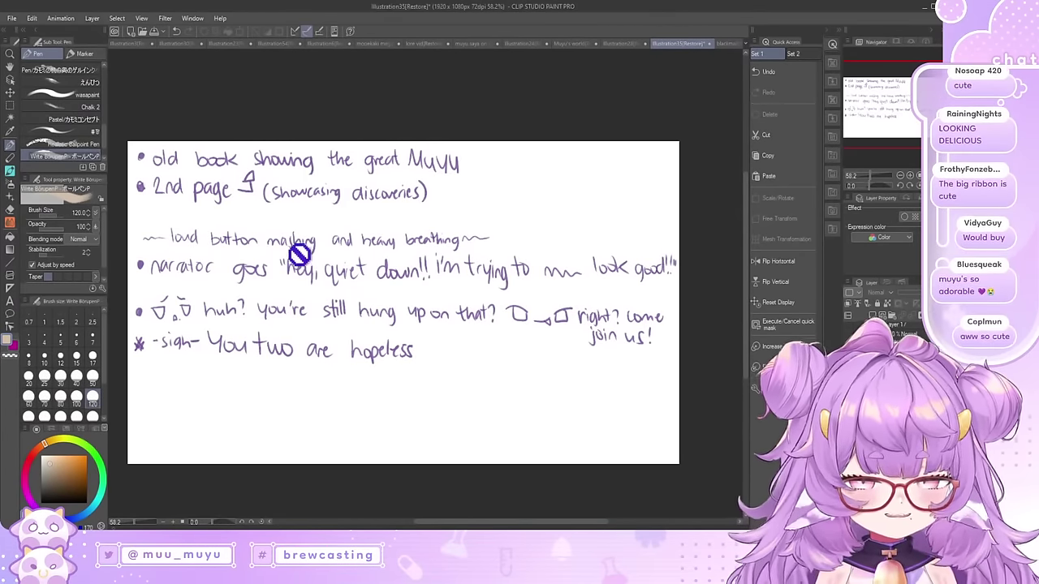
Step: Read the handwritten script notes, then hide them and show storyboard frame 1 with the open lore book
scroll(300, 215, down, 3)
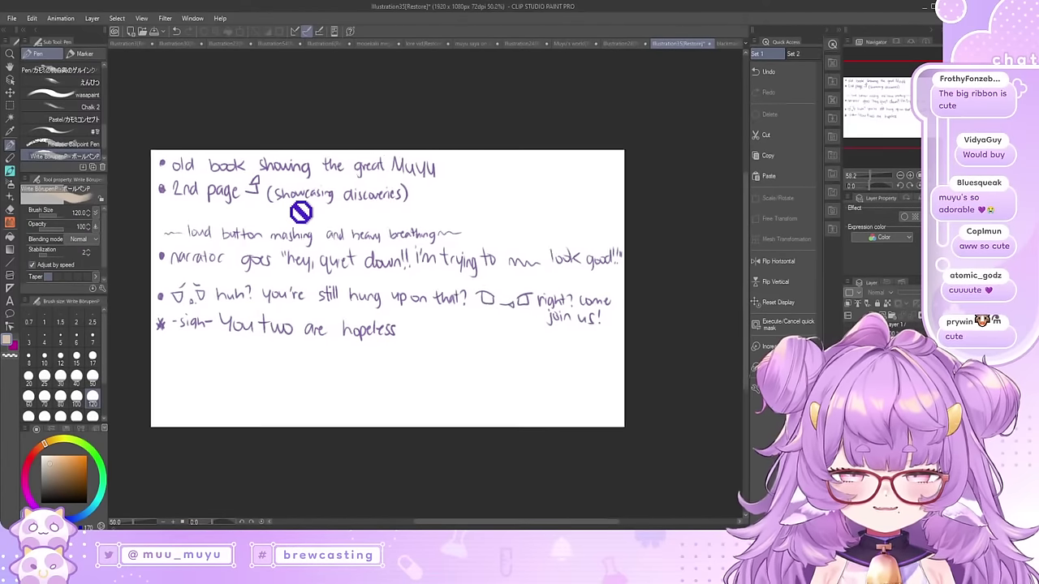
scroll(323, 320, up, 2)
scroll(362, 269, down, 1)
scroll(316, 331, up, 2)
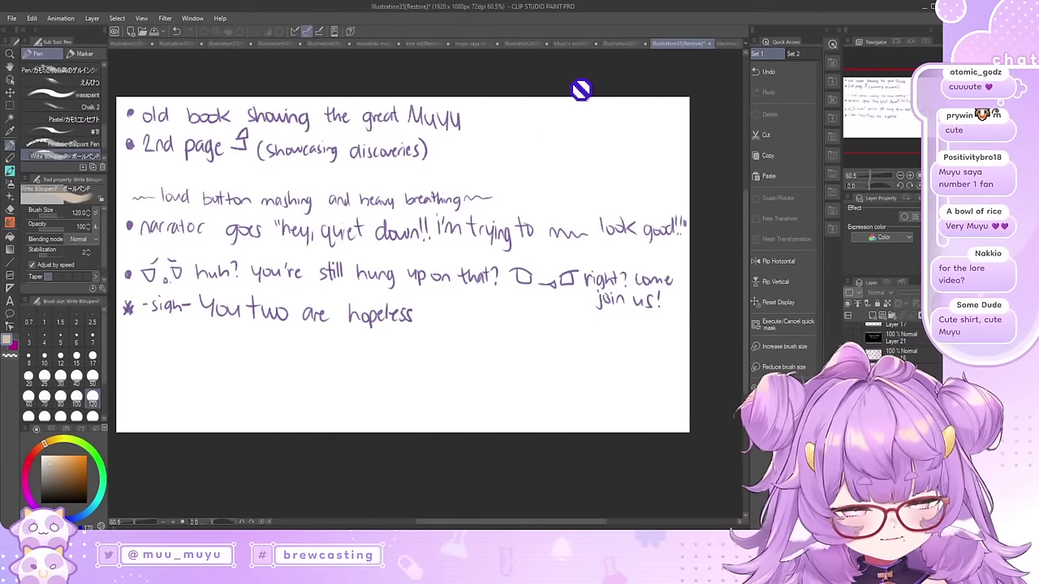
click(850, 405)
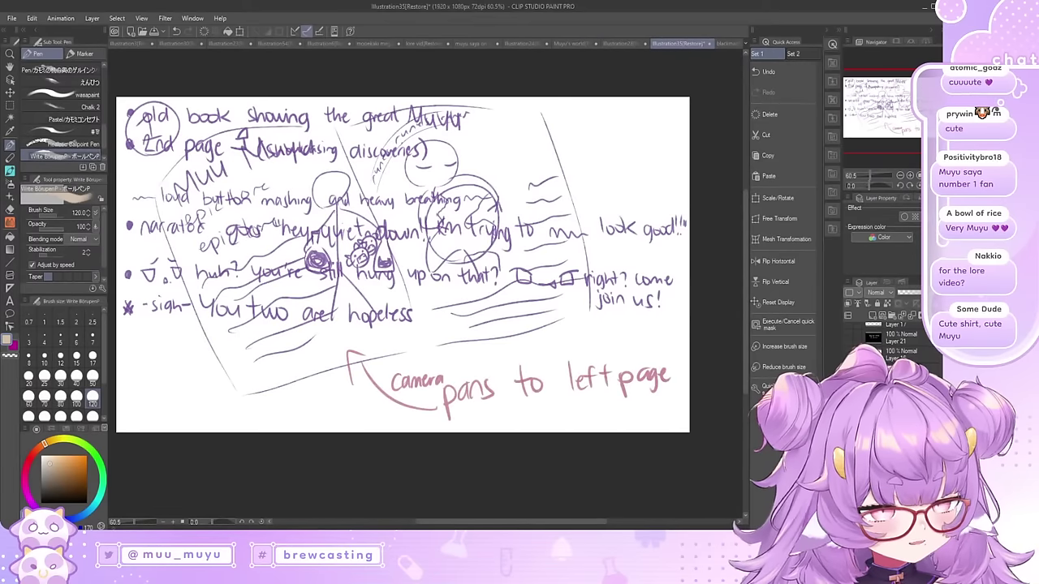
click(850, 421)
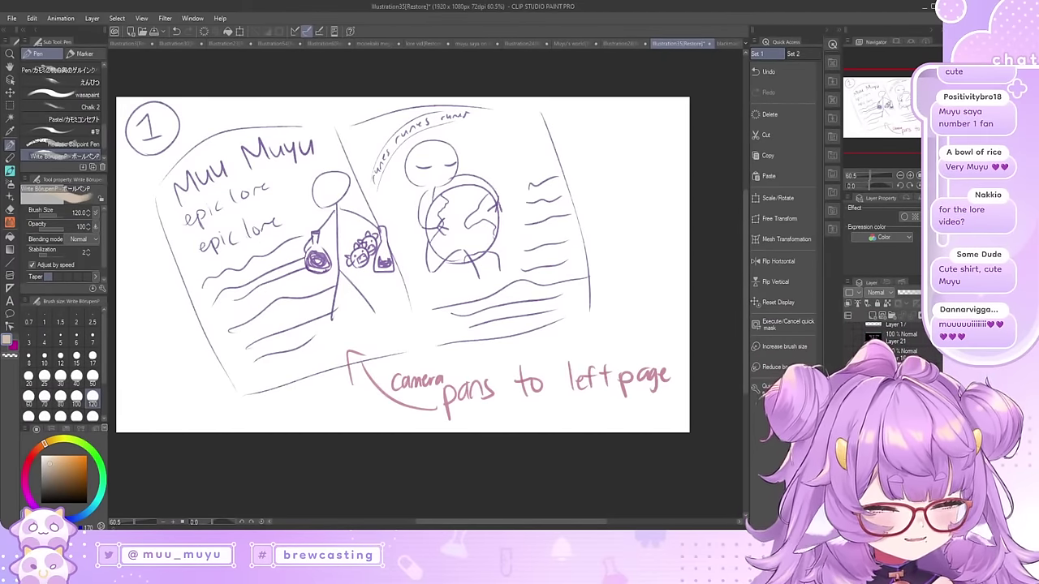
Step: Go through the storyboard from frame 1 to frame 6, showing one frame's sketch at a time
click(849, 405)
click(849, 383)
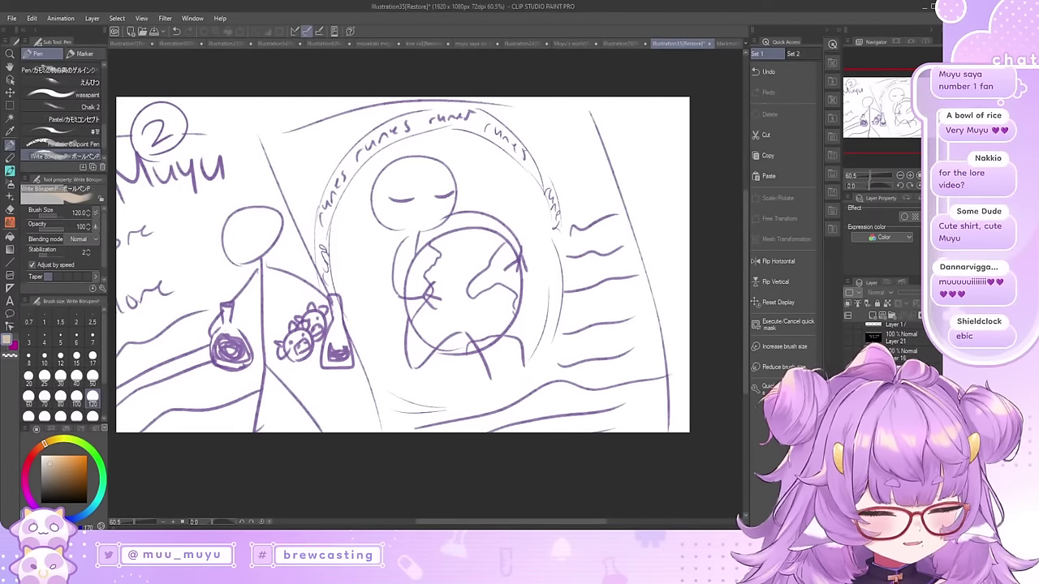
click(849, 383)
click(849, 366)
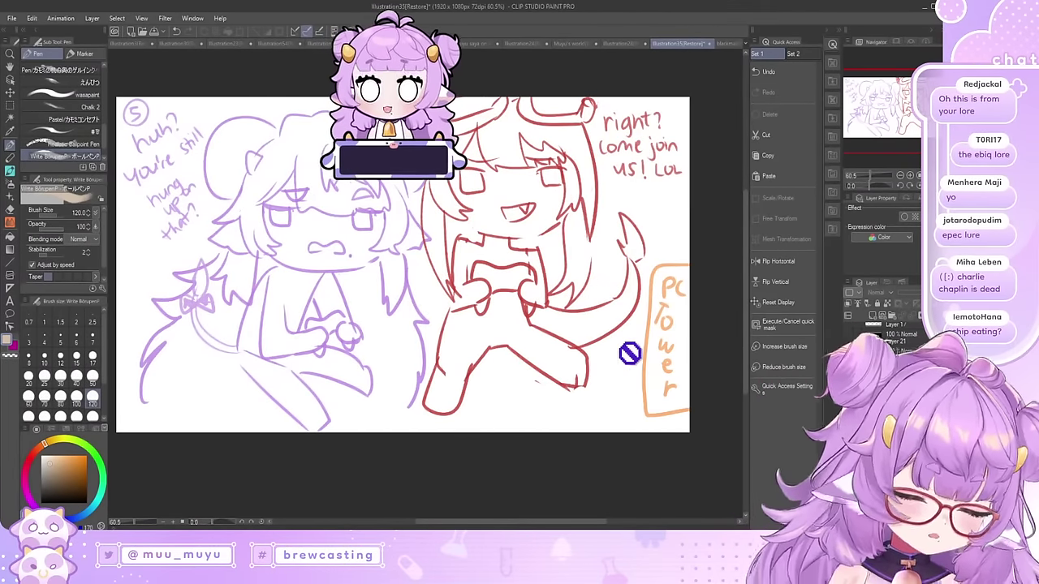
click(850, 374)
key(ctrl+z)
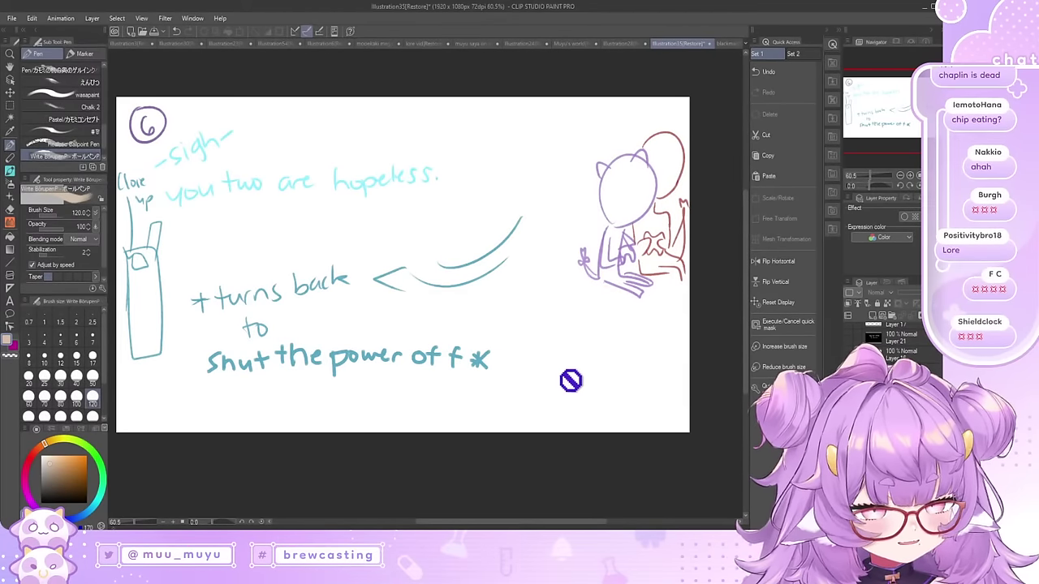
Step: Advance the storyboard past frame 6 to the screaming characters in frame 8, and hide that frame to continue
click(849, 406)
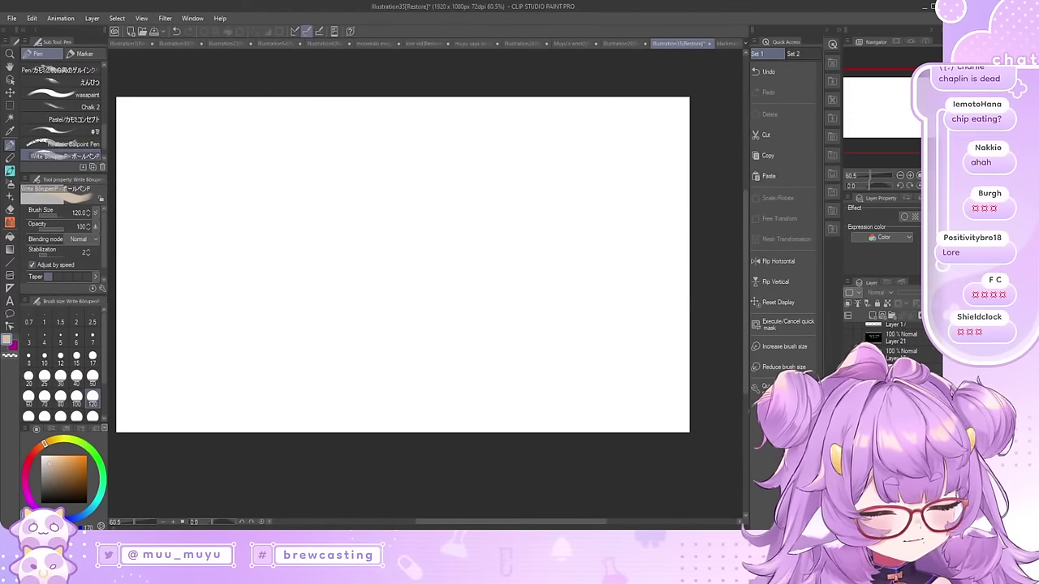
click(849, 388)
click(849, 389)
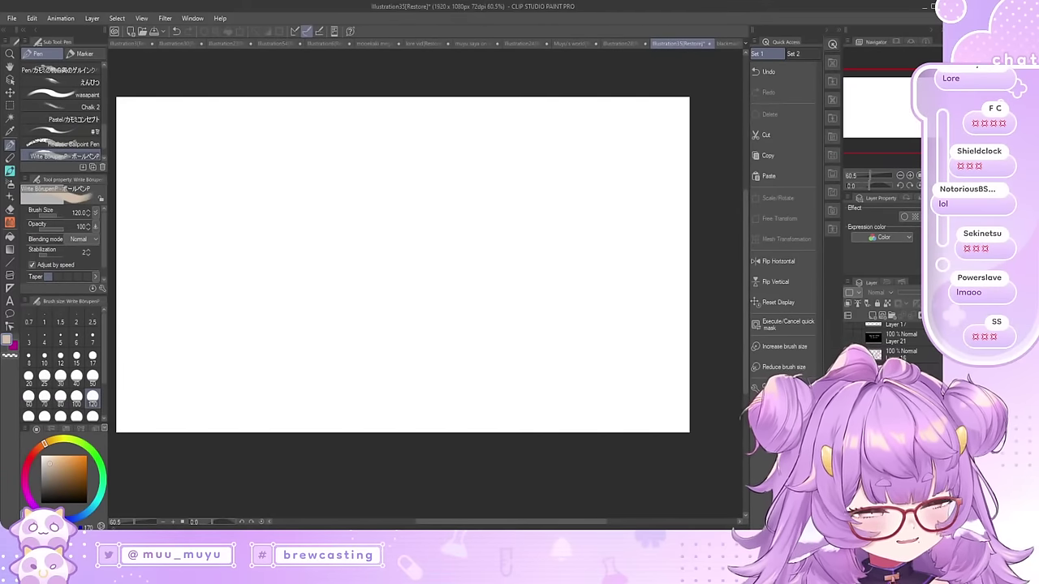
click(849, 372)
click(849, 372)
click(849, 354)
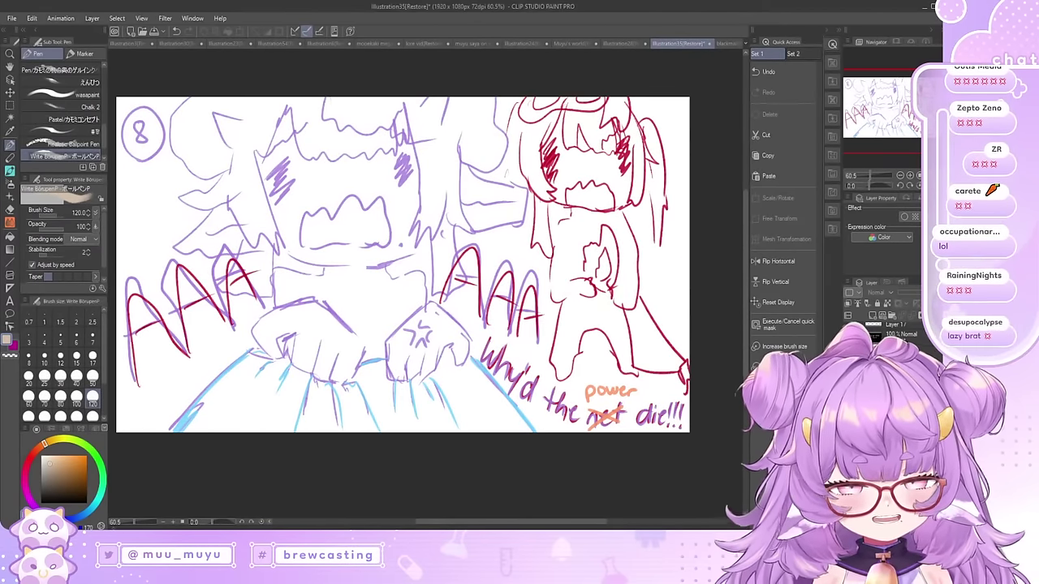
click(849, 354)
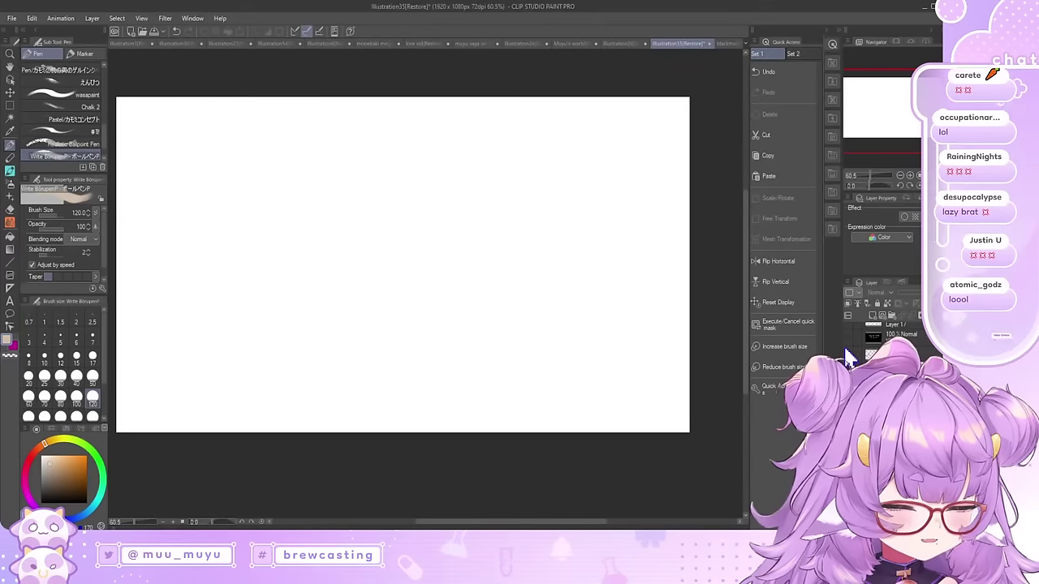
click(848, 339)
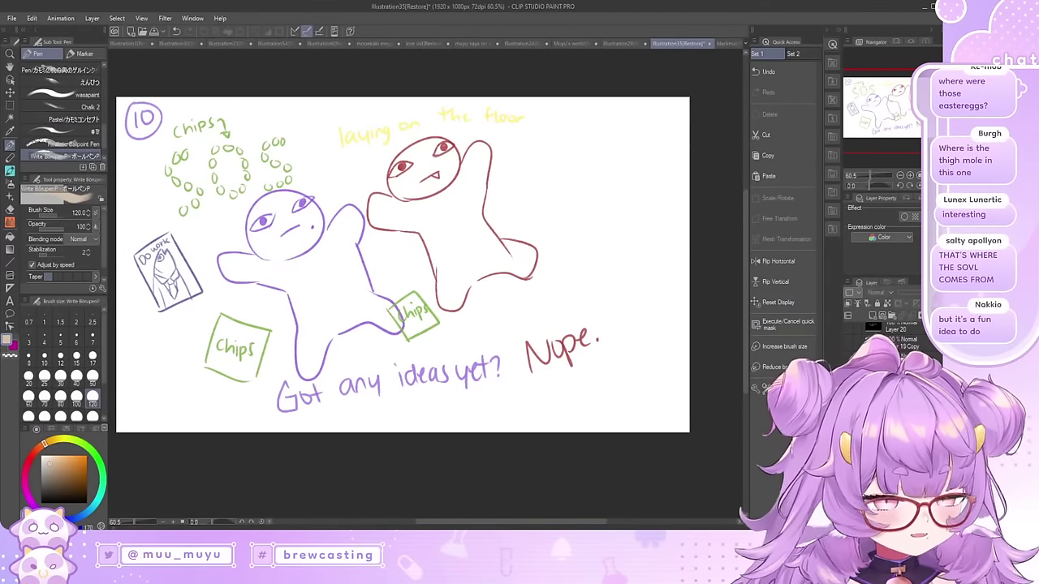
Step: Hide storyboard frames 10, 11 and 12 in turn and show the frame 13 "I hate working!!!" sketch
click(849, 422)
click(849, 406)
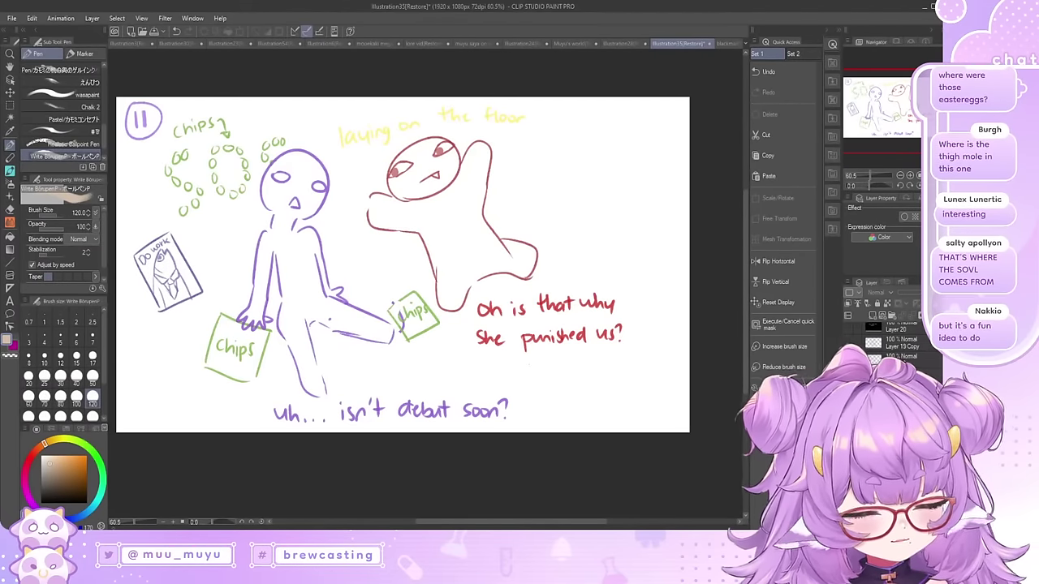
click(849, 406)
click(849, 390)
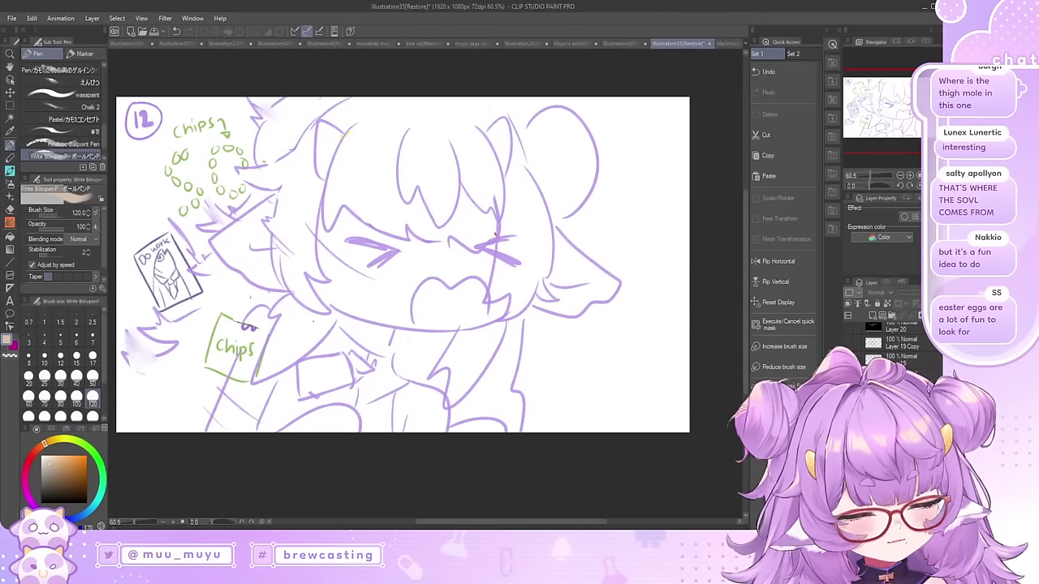
click(849, 390)
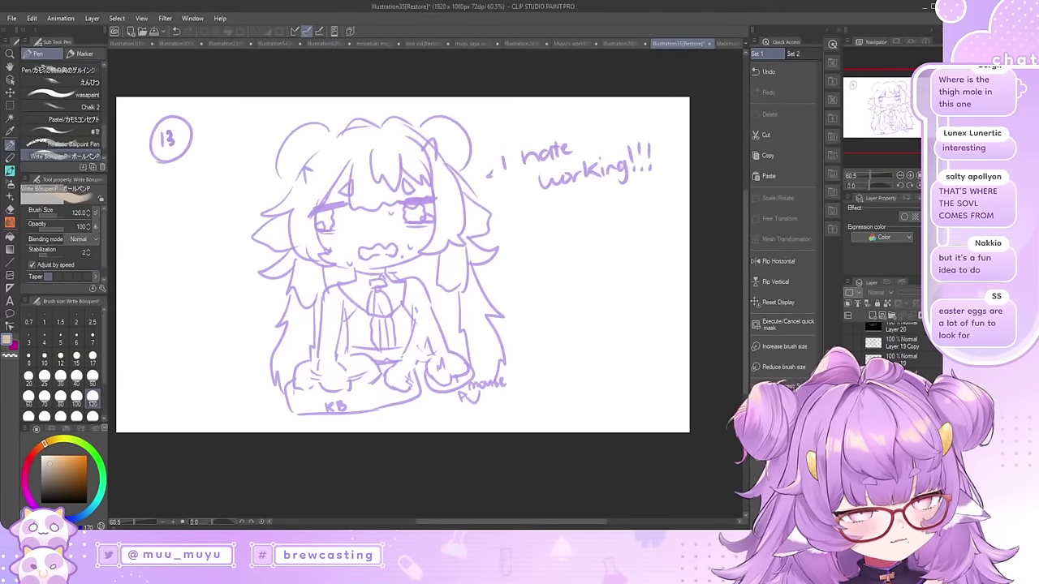
Step: Examine the remaining storyboard frames from 13 through 17 to the frame 19 keyboard sketch
scroll(492, 412, down, 2)
scroll(414, 268, up, 3)
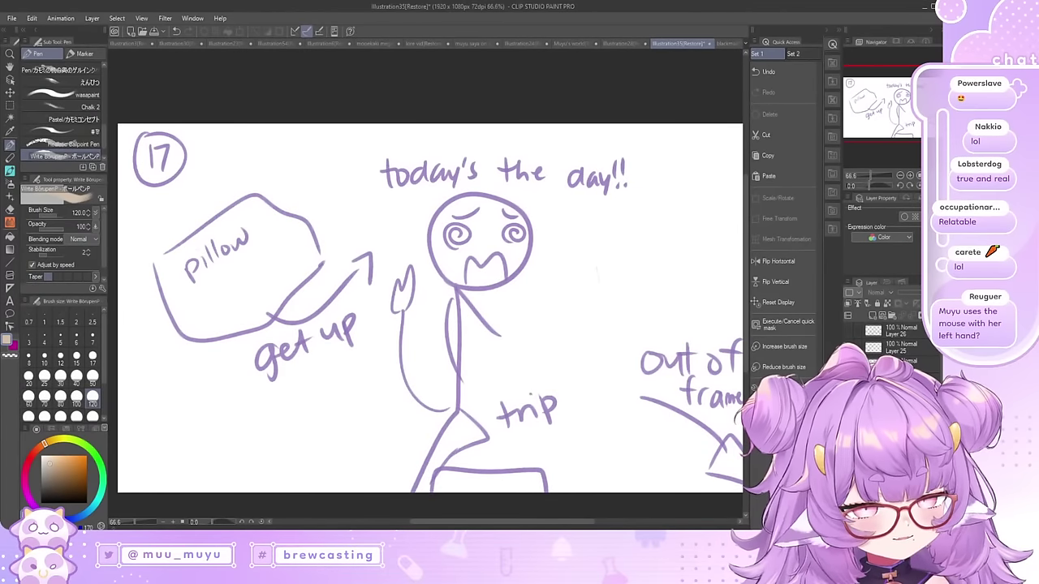
scroll(467, 385, down, 3)
scroll(533, 379, up, 2)
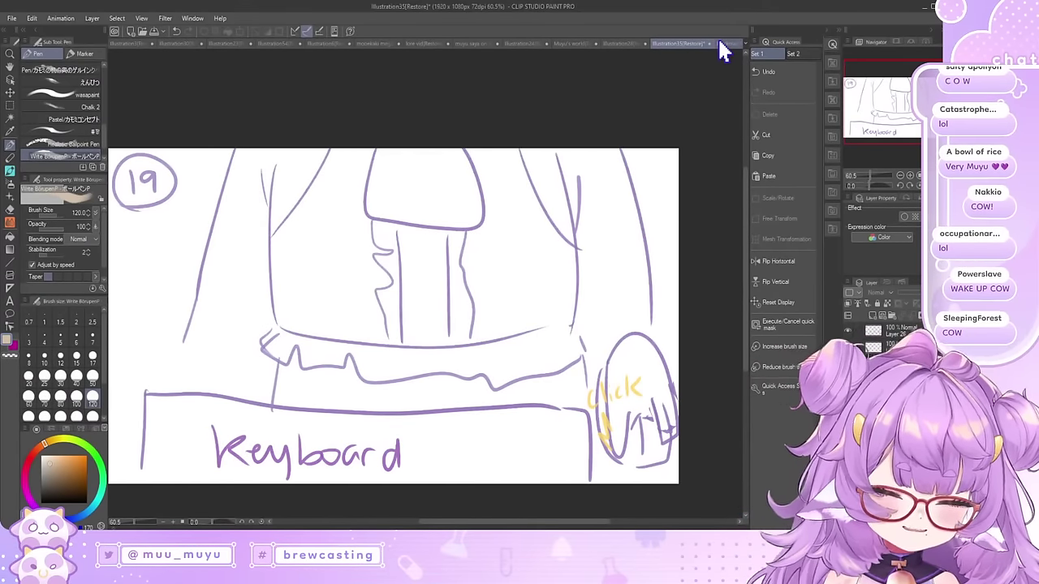
Step: Open the blackmail illustration and examine the character's face, eyes, bangs and horns up close
click(719, 42)
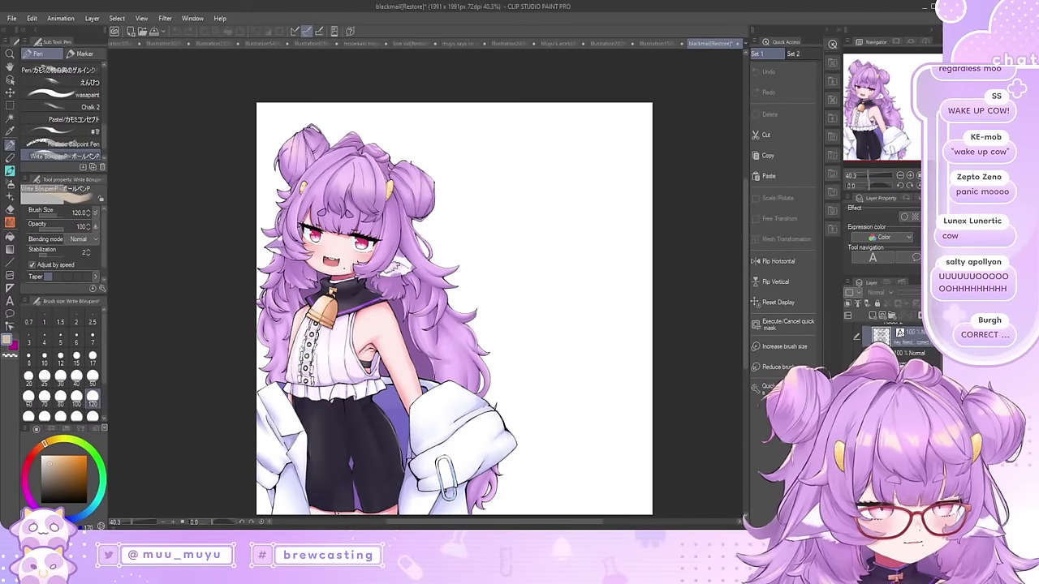
scroll(319, 218, up, 6)
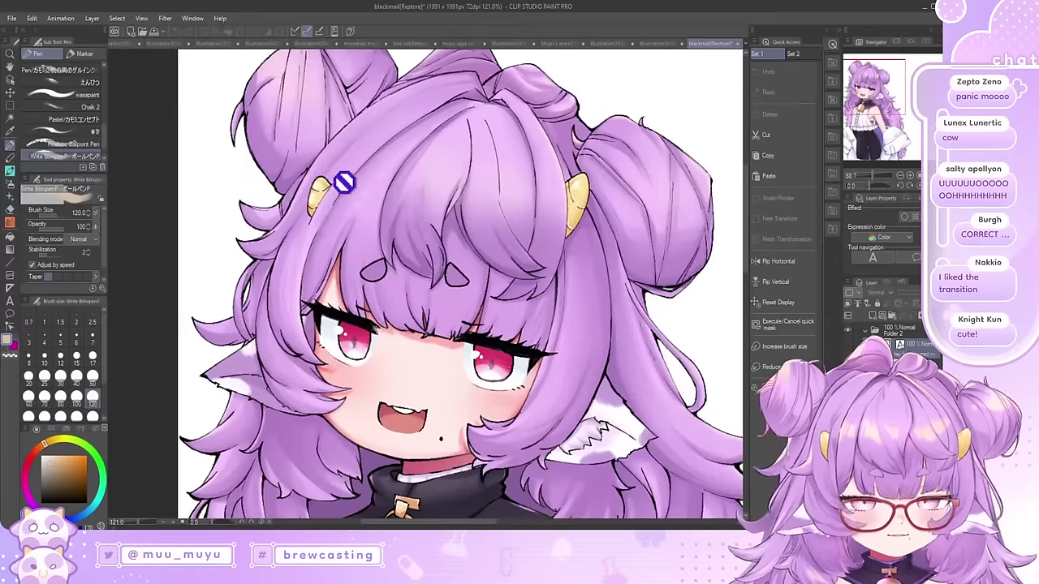
scroll(339, 173, up, 2)
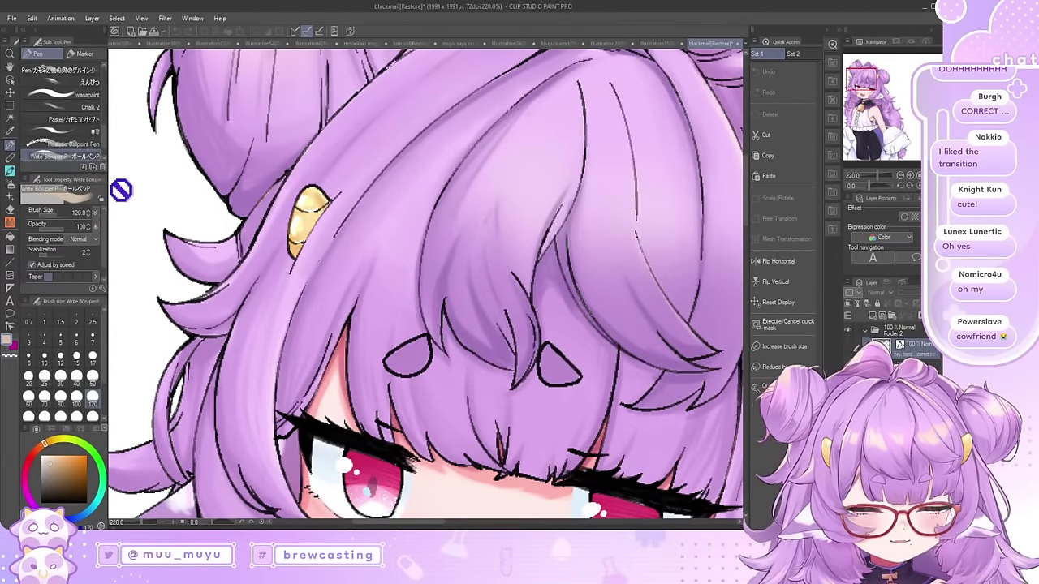
drag(446, 202, 360, 82)
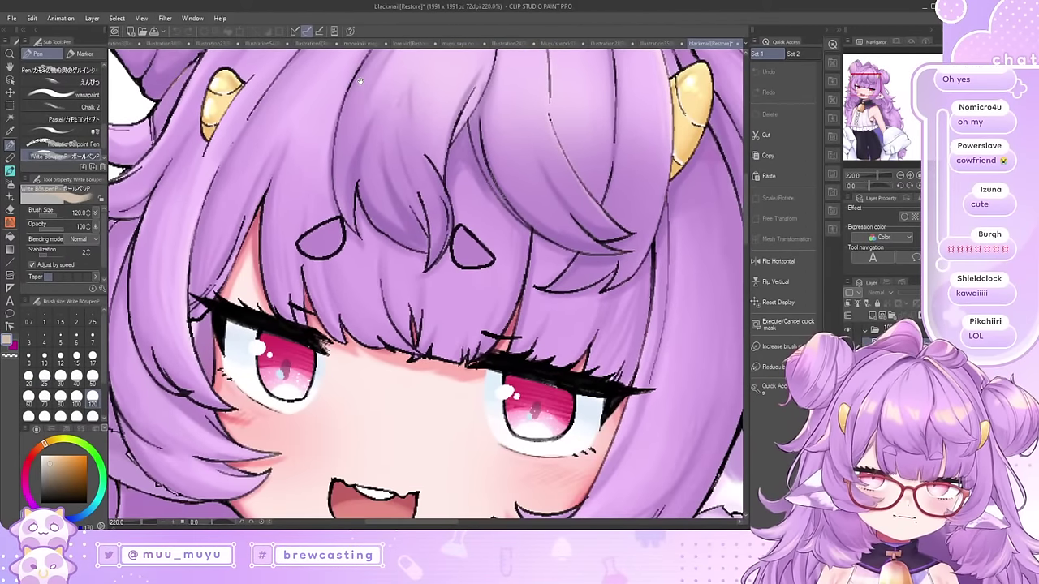
drag(442, 281, 380, 208)
scroll(466, 257, down, 1)
scroll(466, 258, down, 5)
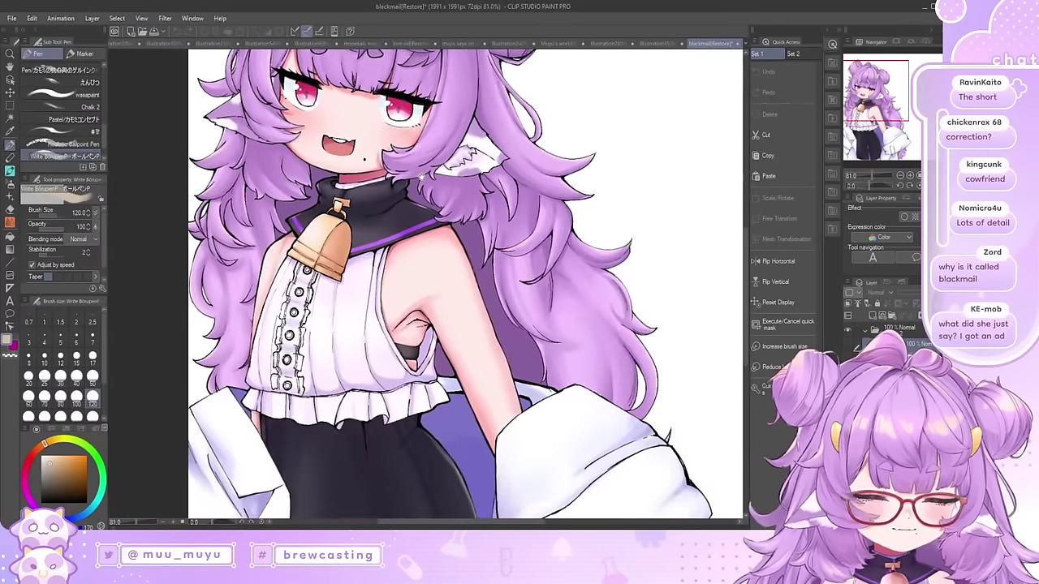
Step: Examine the bell, ruffled blouse and bare underarm of the blackmail character in close-up
drag(441, 312, 441, 182)
scroll(440, 181, up, 3)
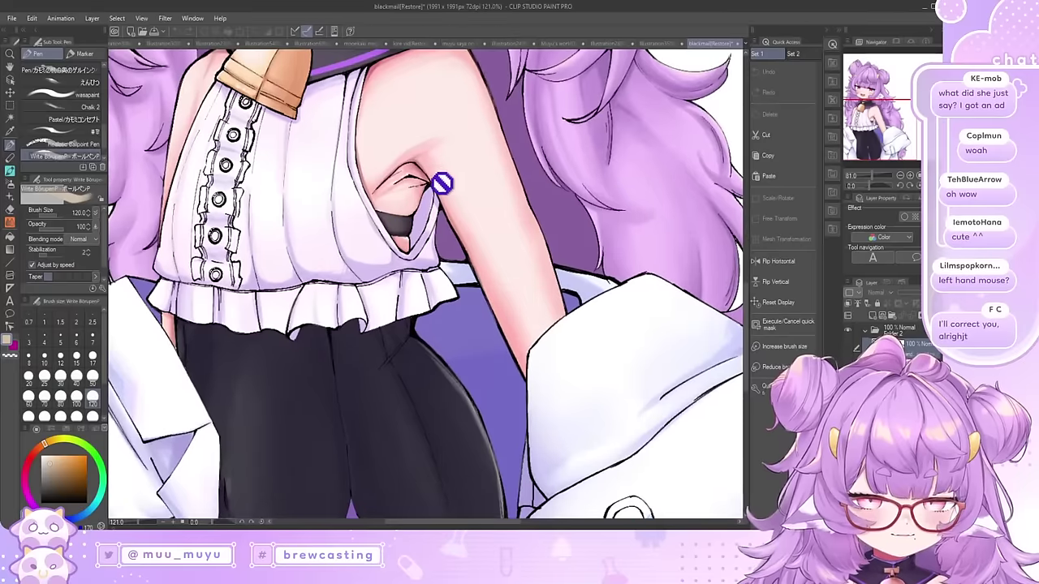
scroll(421, 161, up, 2)
scroll(427, 173, up, 7)
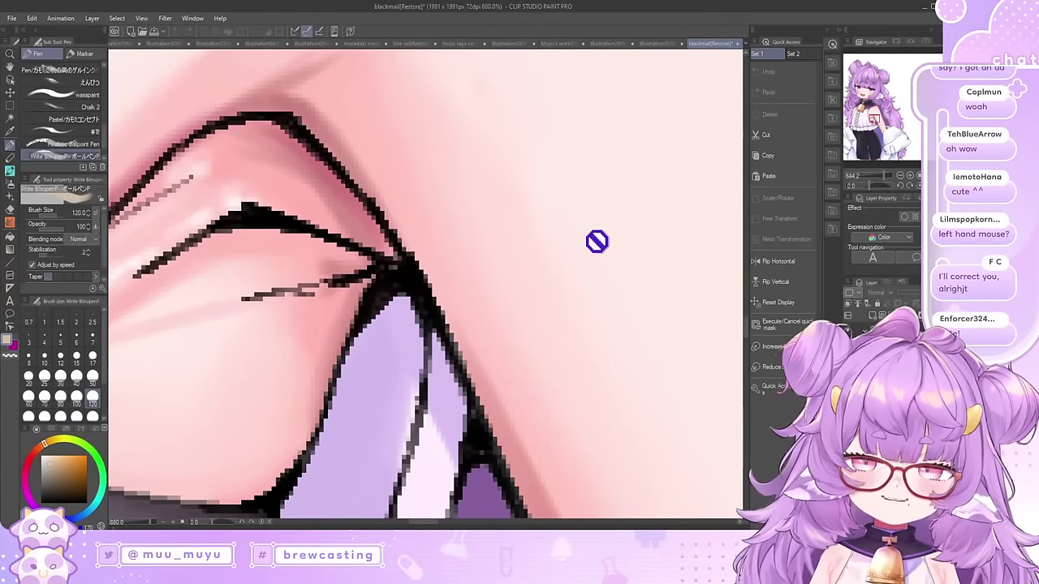
scroll(512, 205, down, 8)
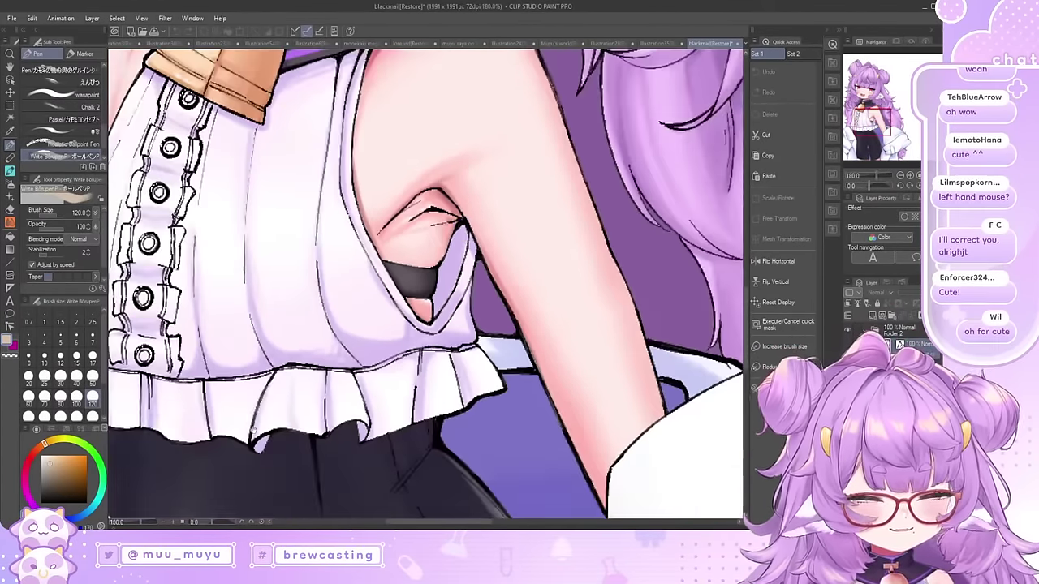
Step: Examine the white coat, the black shorts and the small mole below the hem of the shorts
drag(253, 431, 422, 142)
drag(379, 294, 441, 240)
scroll(392, 324, up, 6)
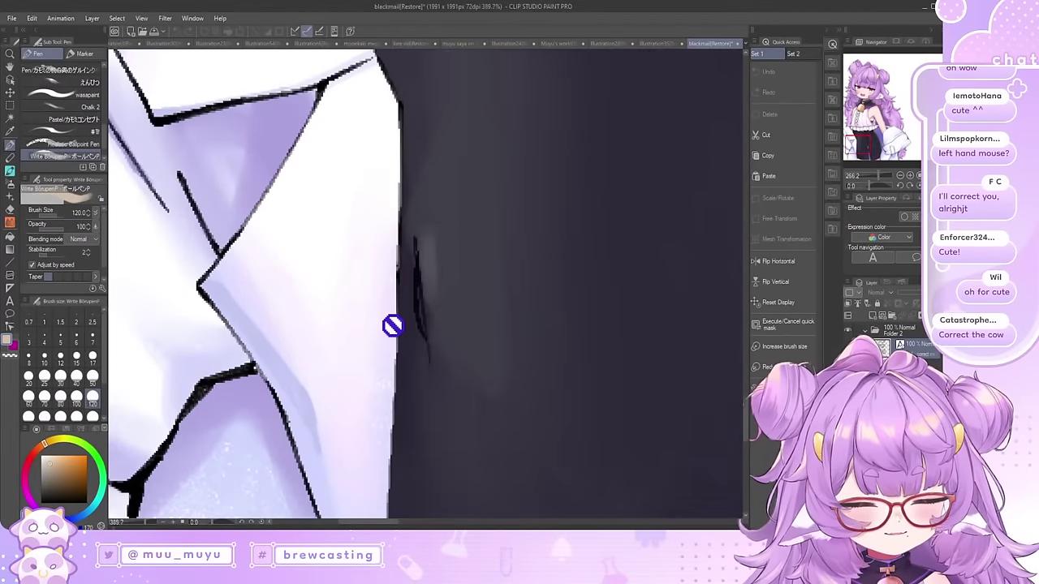
scroll(445, 317, down, 8)
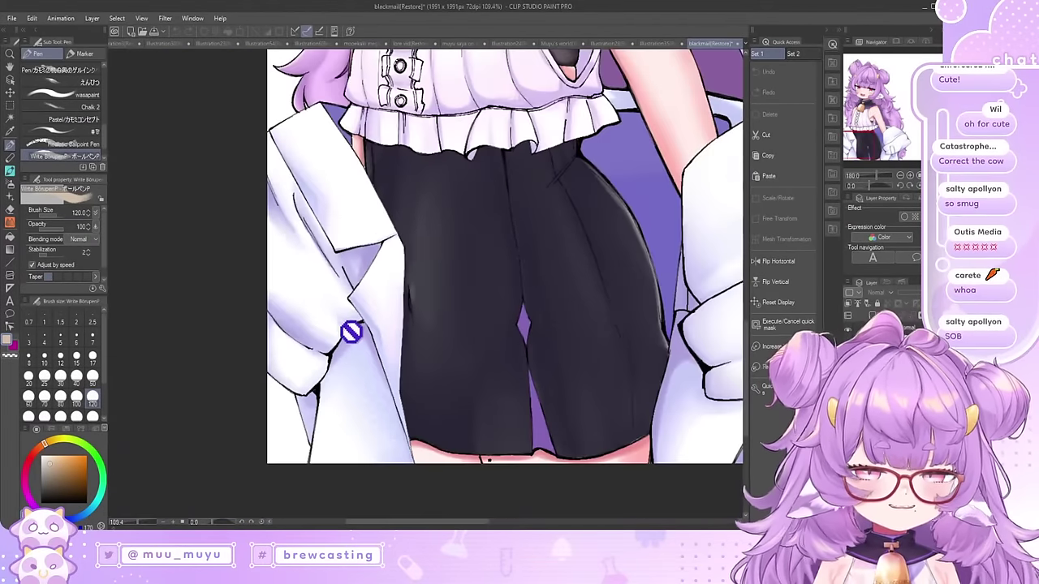
scroll(424, 370, up, 5)
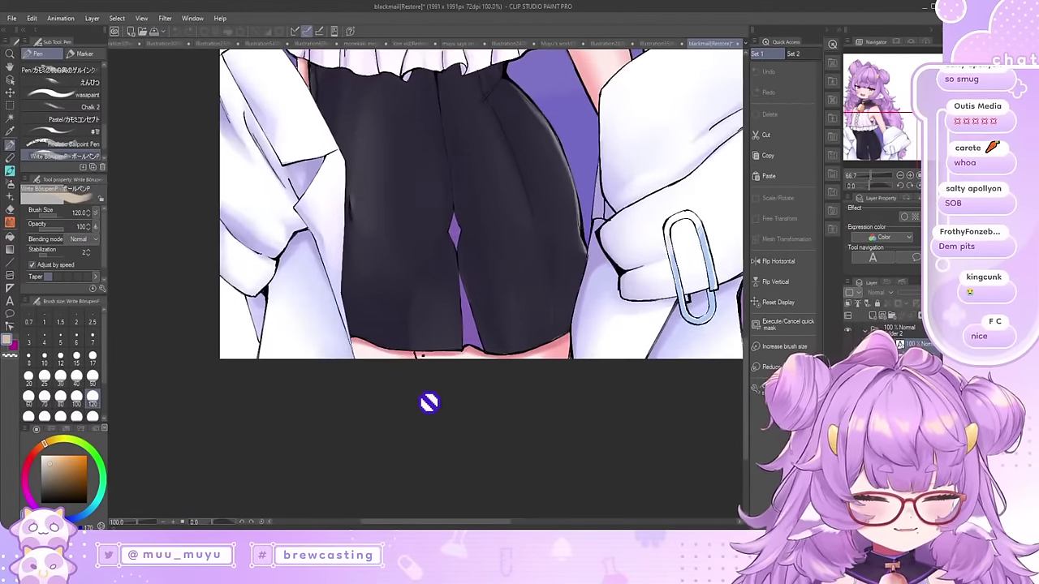
scroll(423, 370, up, 4)
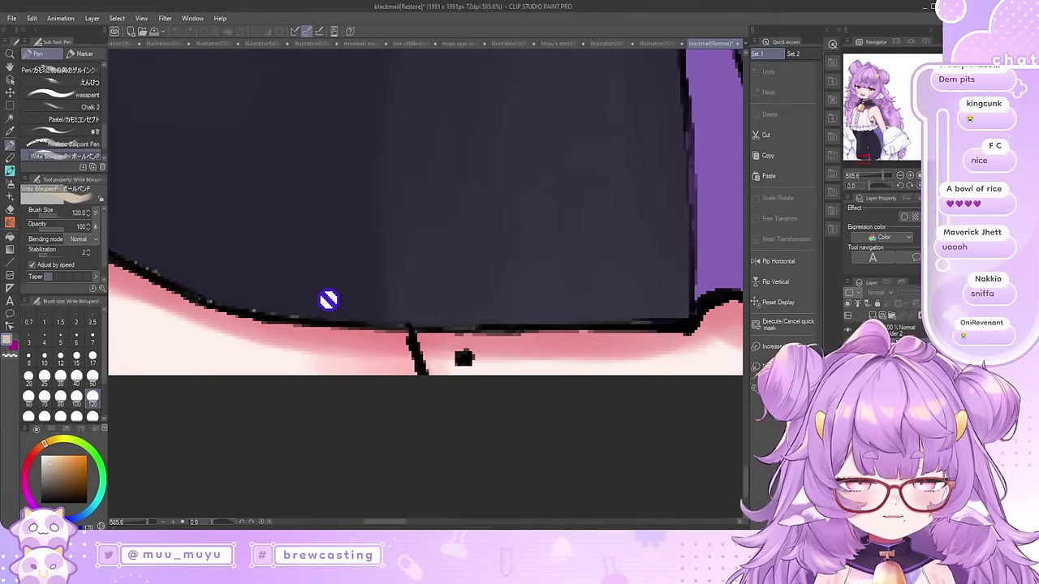
scroll(455, 303, down, 8)
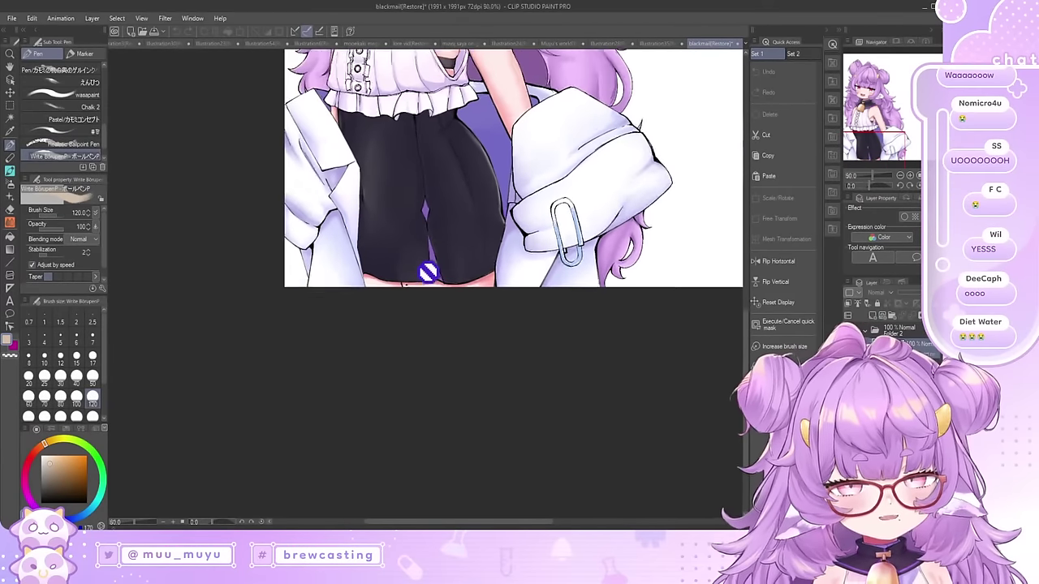
Step: View the whole blackmail character and show the text layer with the message about milk beside her
drag(398, 159, 403, 277)
scroll(559, 223, down, 3)
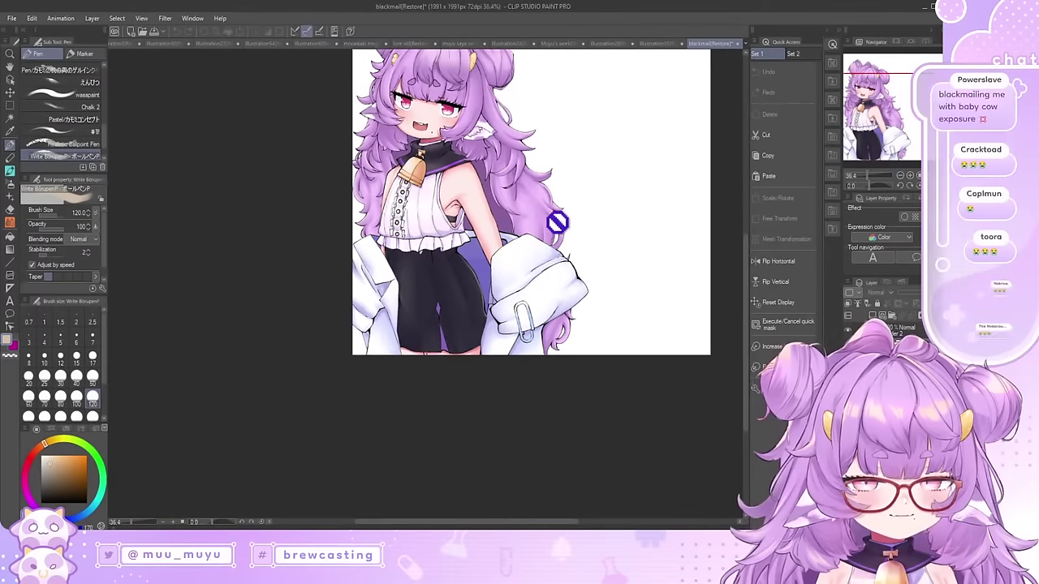
scroll(499, 262, up, 3)
scroll(401, 257, down, 4)
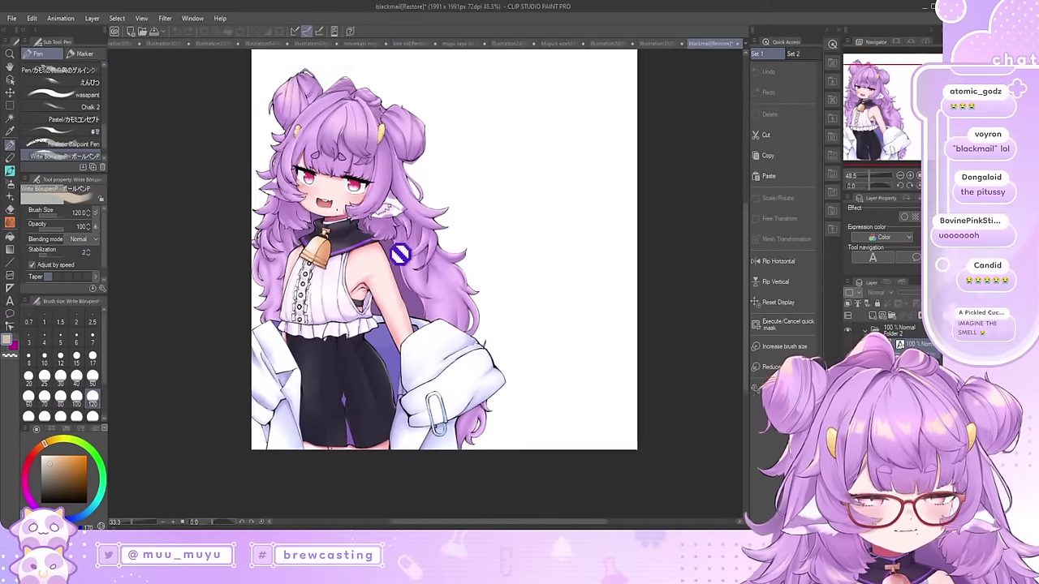
scroll(465, 257, up, 2)
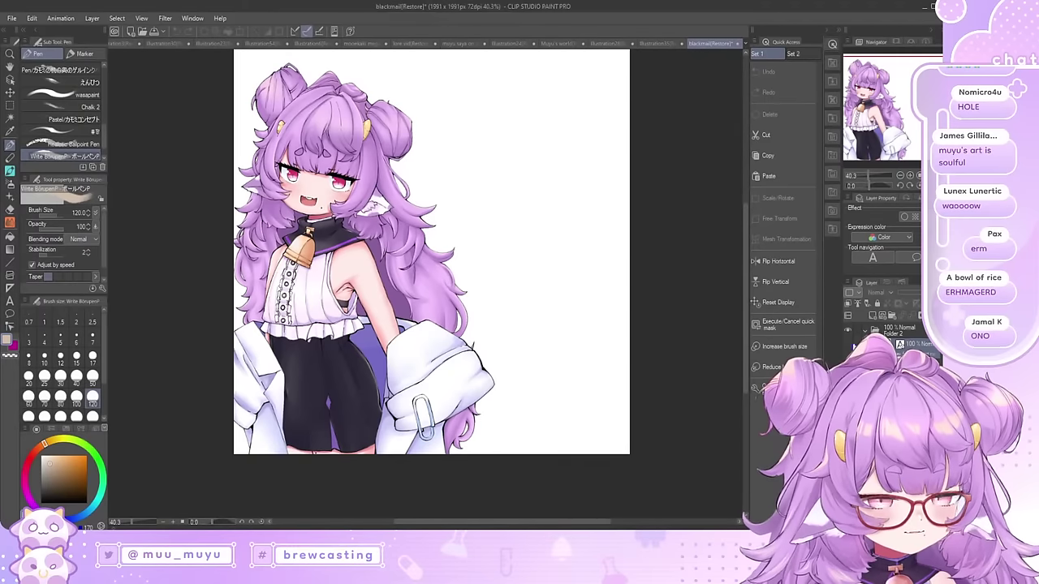
click(850, 346)
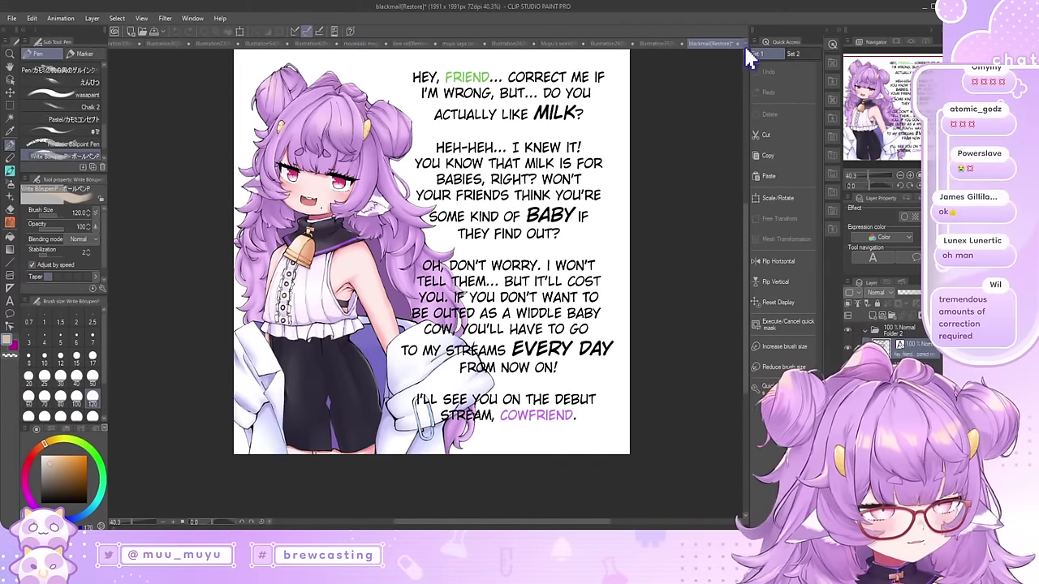
Step: Switch to the Saya and Muyu illustration from the list of open files
click(745, 43)
click(779, 177)
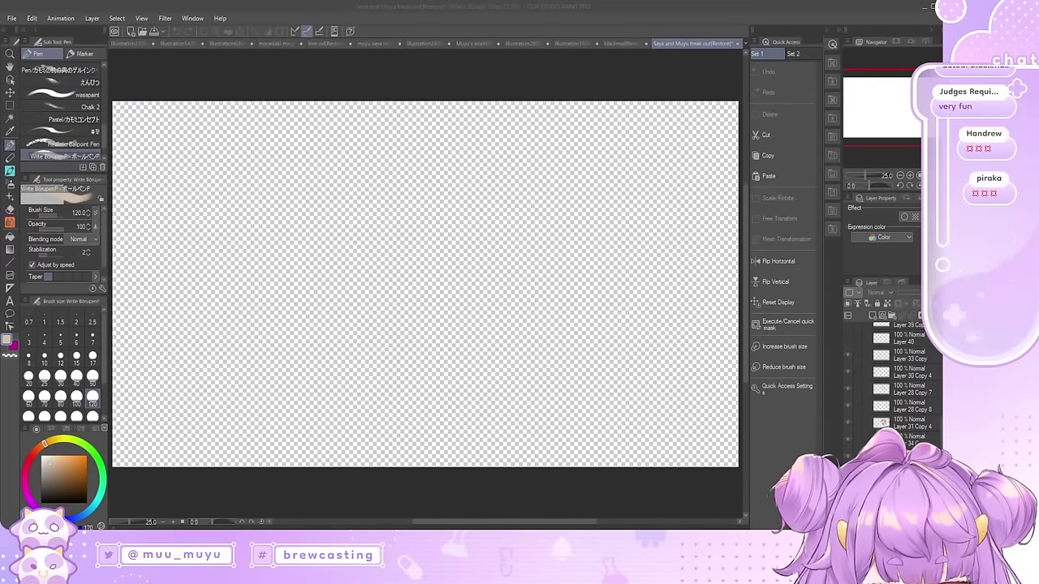
Step: Collapse Folder 6 Copy and Folder 6 in the layer list of the Saya and Muyu illustration
scroll(891, 390, up, 3)
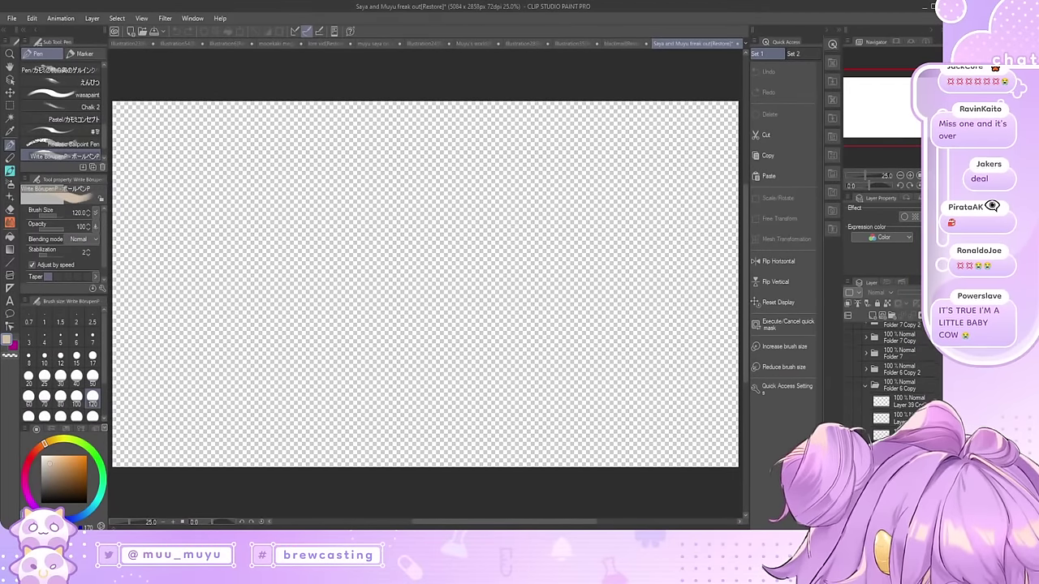
scroll(892, 390, down, 2)
scroll(886, 373, down, 1)
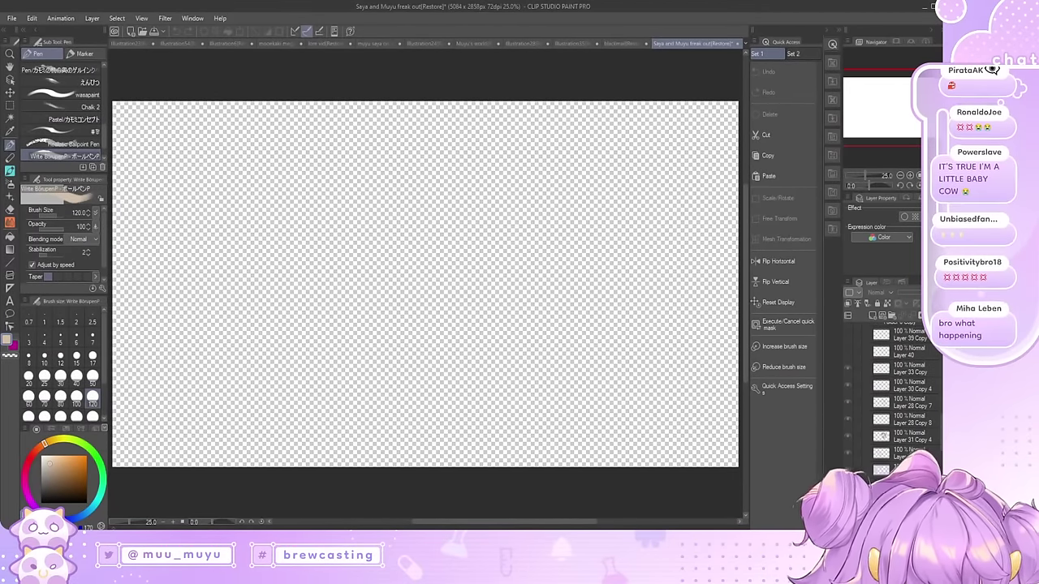
click(886, 374)
scroll(886, 373, up, 1)
click(866, 359)
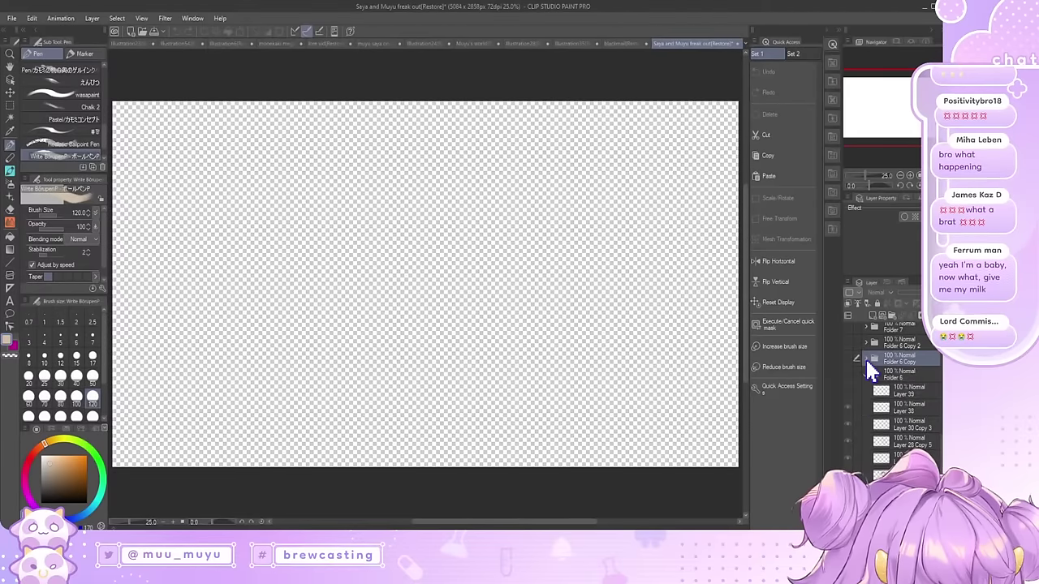
scroll(870, 365, up, 2)
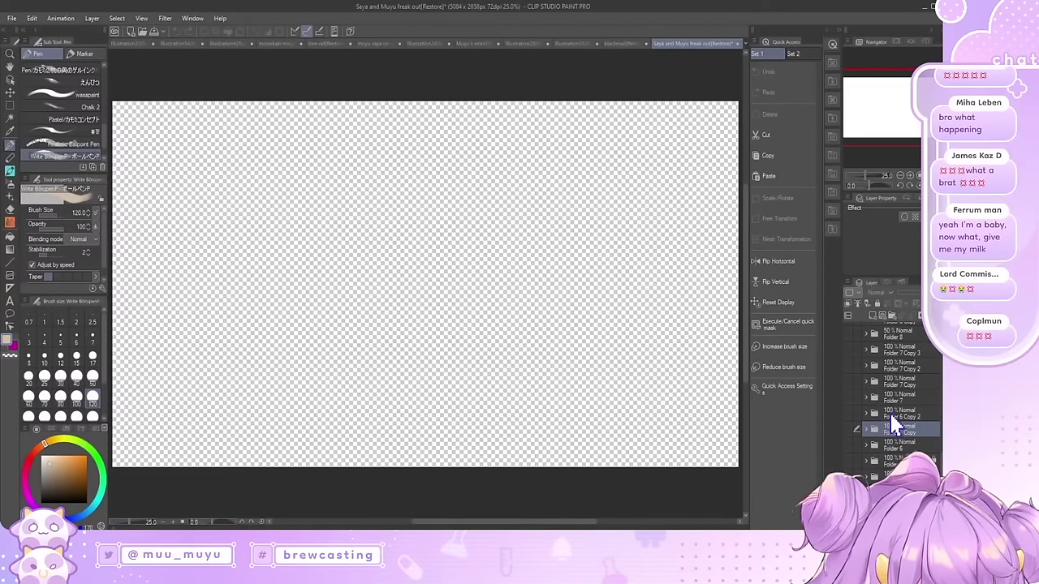
Step: Show and hide the lowest frame folders up to Folder 6 one after another to preview the coloured Saya and Muyu frames
click(893, 493)
click(850, 477)
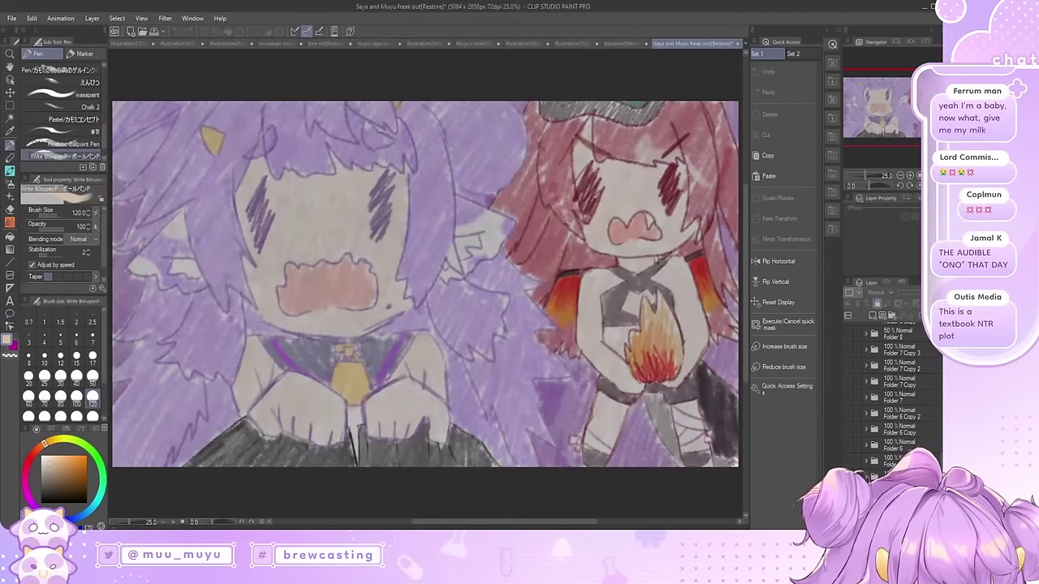
click(850, 477)
click(850, 461)
click(850, 461)
click(850, 445)
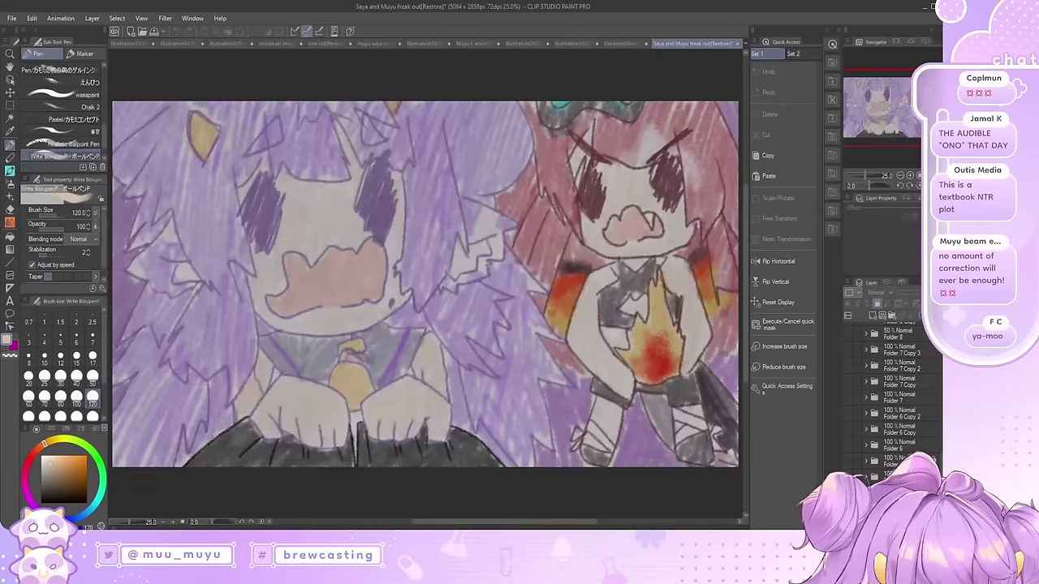
click(850, 445)
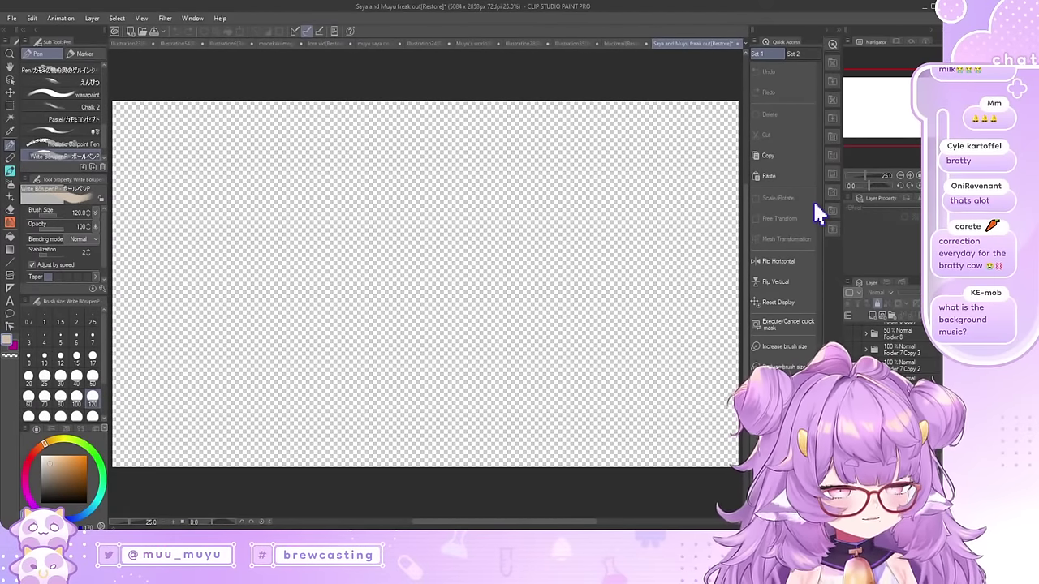
Step: Switch to Illustration57 and view its green arrow and yellow shapes in close-up and as a whole
key(ctrl+Tab)
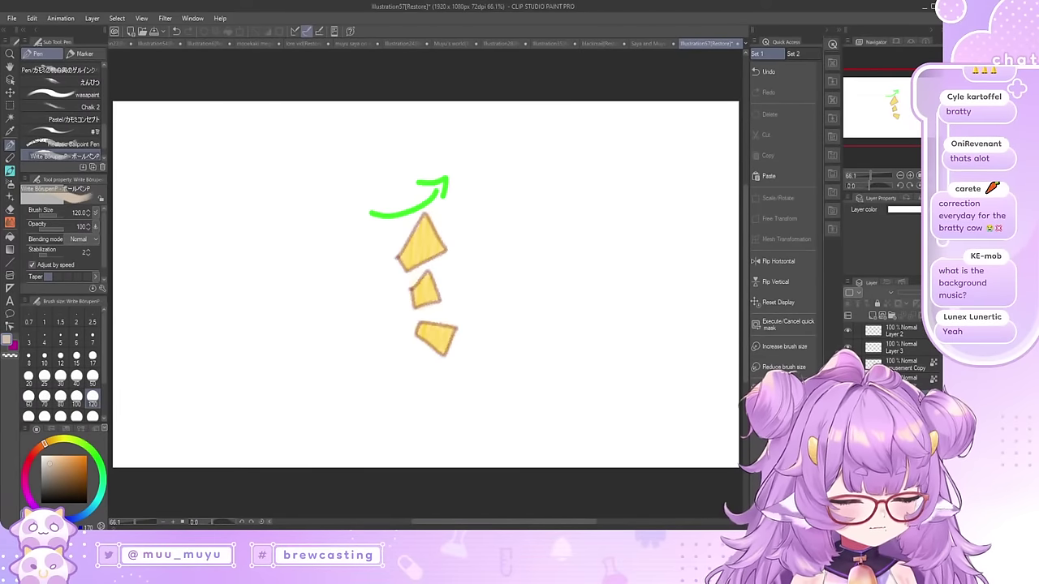
click(848, 380)
click(848, 380)
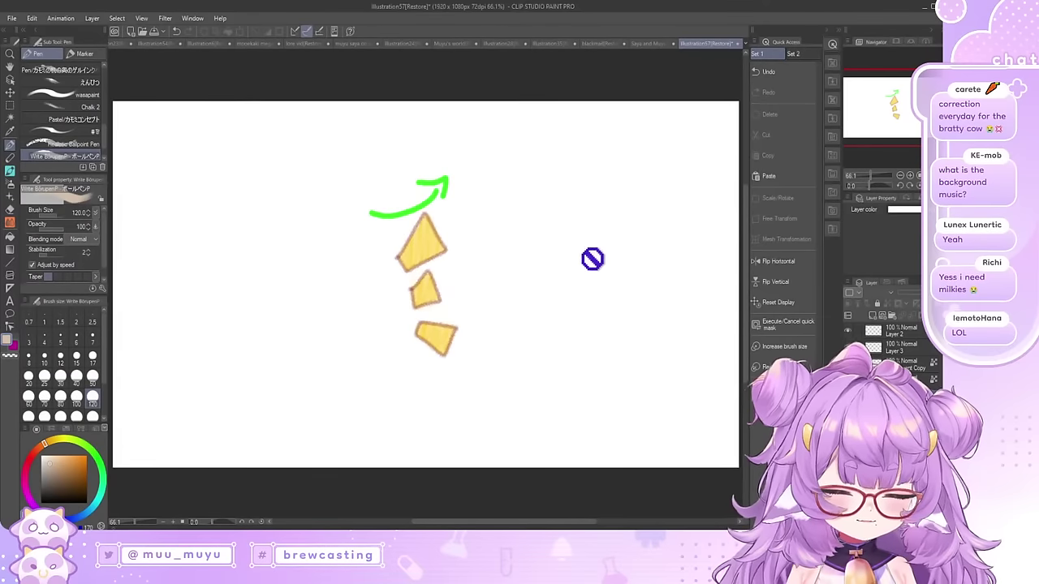
scroll(531, 255, up, 3)
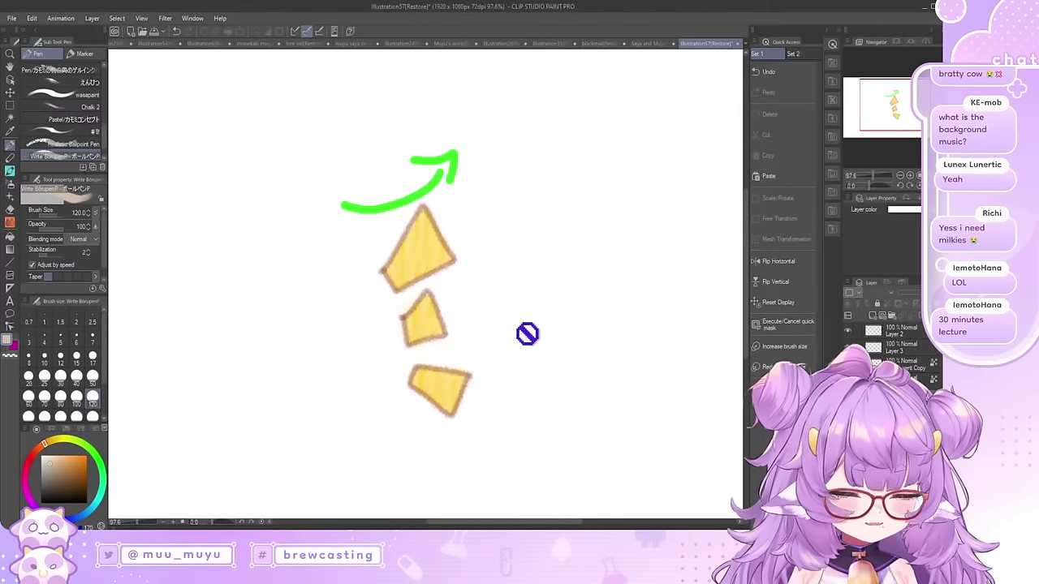
scroll(528, 333, down, 4)
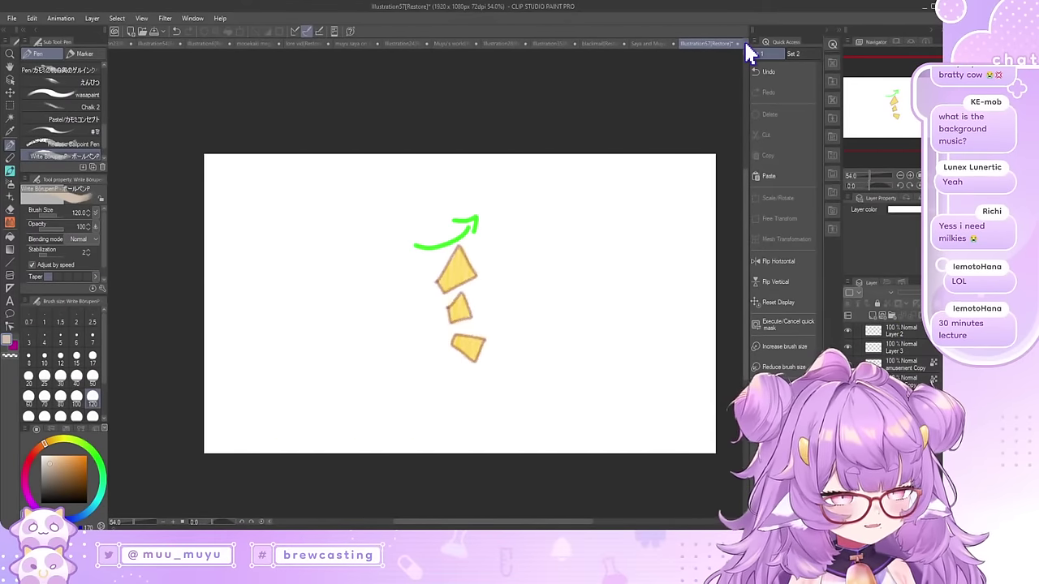
Step: Switch to the pc lab report file and examine the Talent Information Survey with its tags, fan name and oshi mark
click(801, 216)
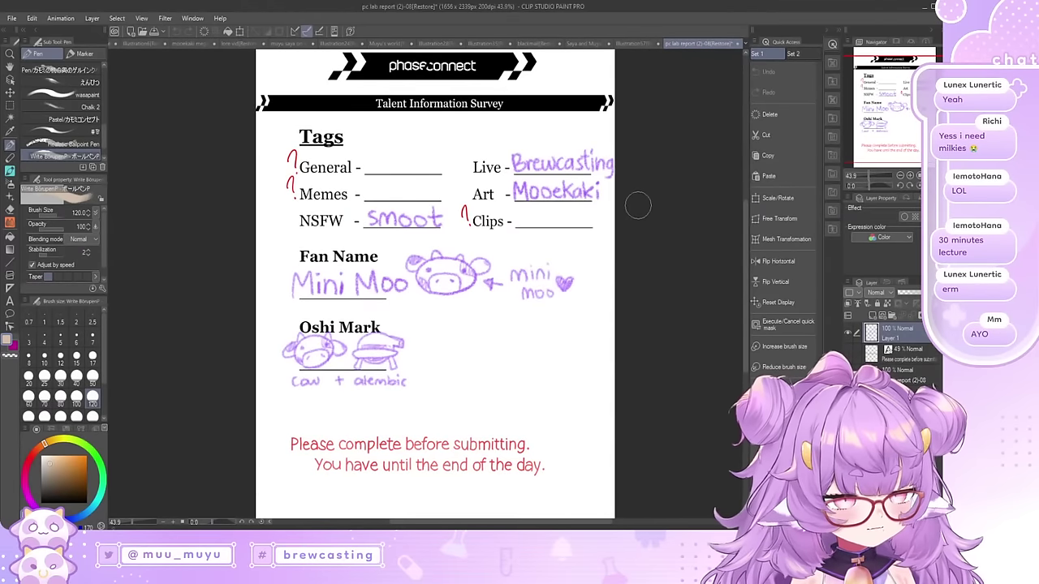
scroll(596, 231, down, 2)
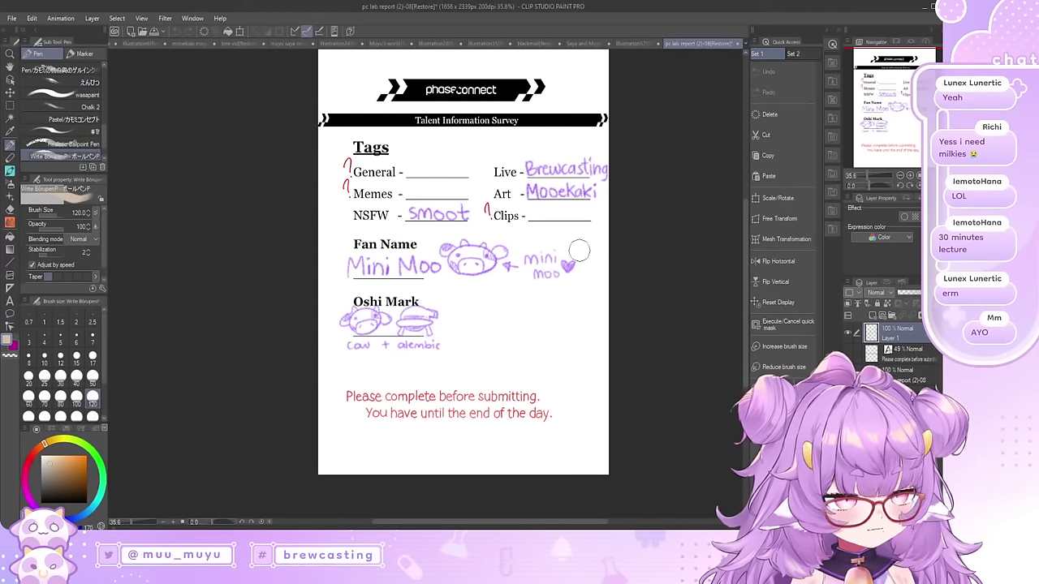
scroll(568, 360, up, 3)
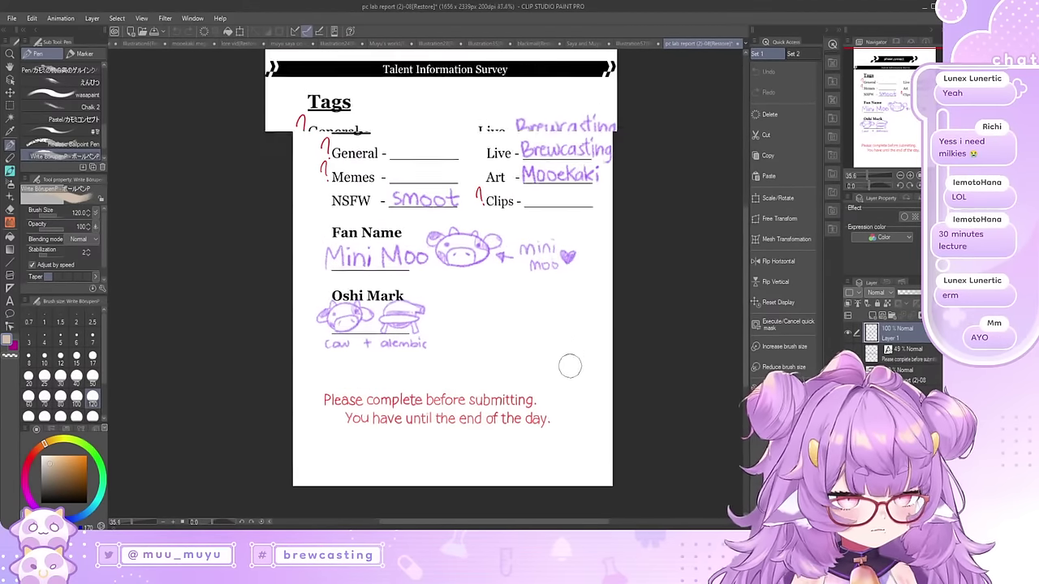
scroll(490, 332, down, 3)
scroll(497, 264, up, 3)
scroll(499, 234, down, 3)
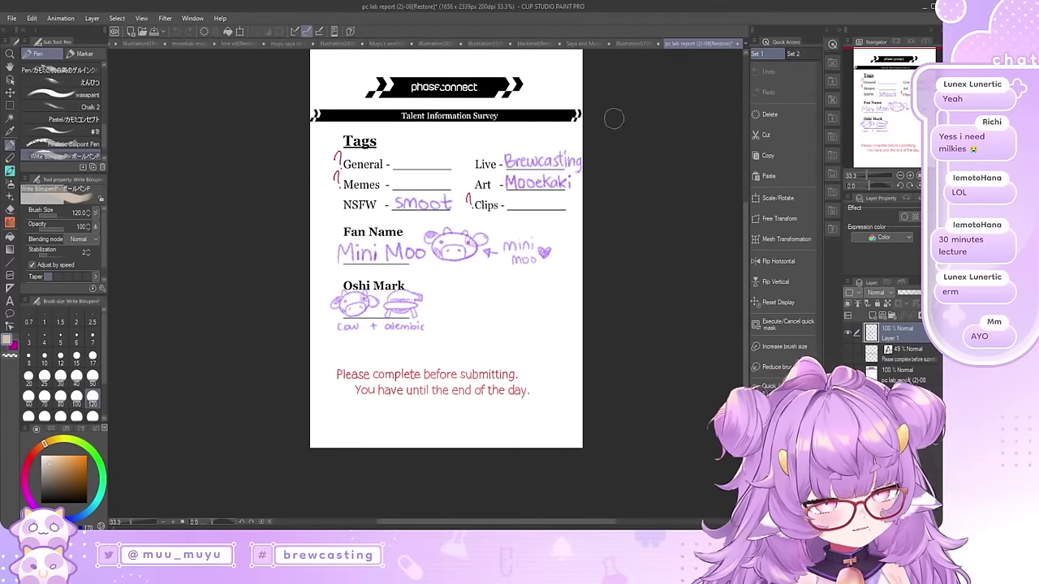
scroll(479, 154, up, 3)
scroll(372, 247, down, 3)
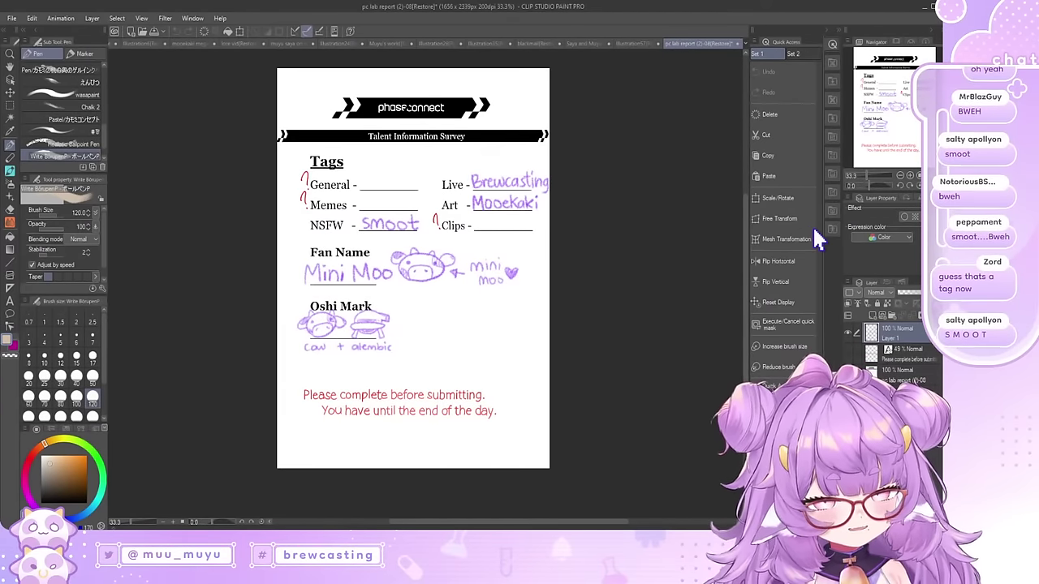
Step: Switch to Illustration2, view the crying girl and the drawing cow, and toggle Layer 1 to compare its orange tint on the hair
key(ctrl+Tab)
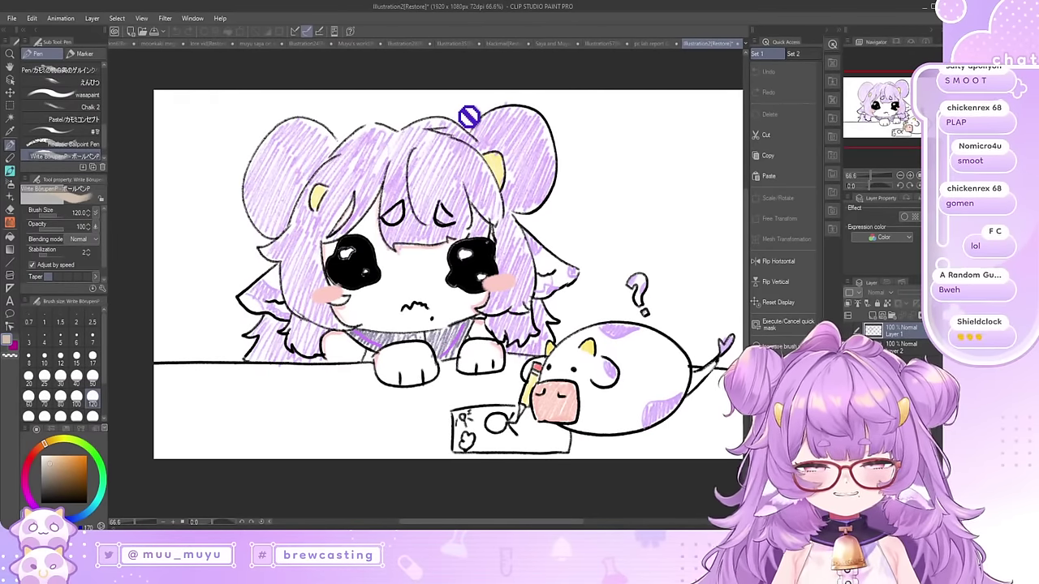
scroll(547, 212, up, 1)
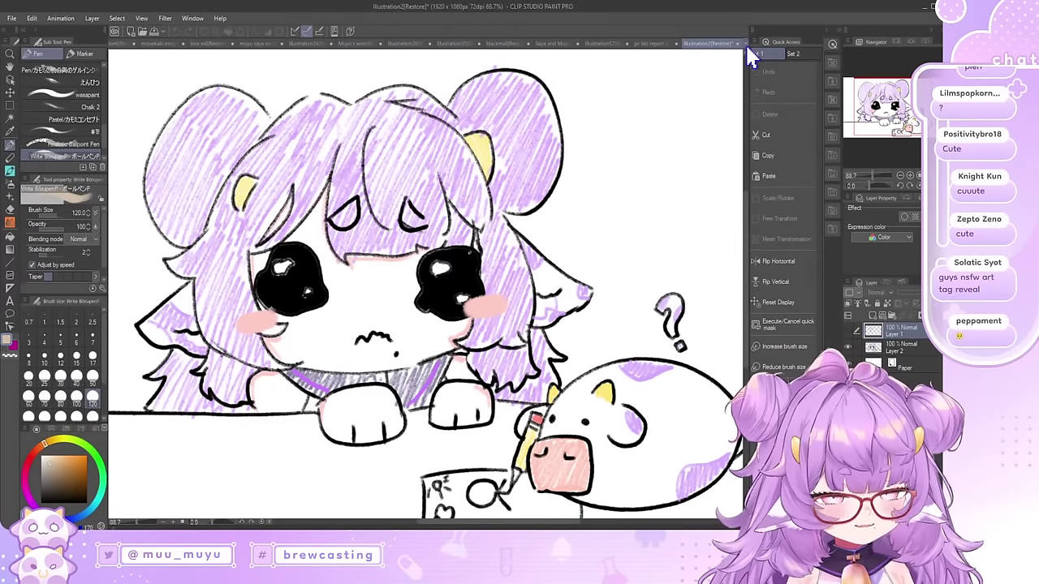
click(847, 331)
click(847, 332)
click(847, 332)
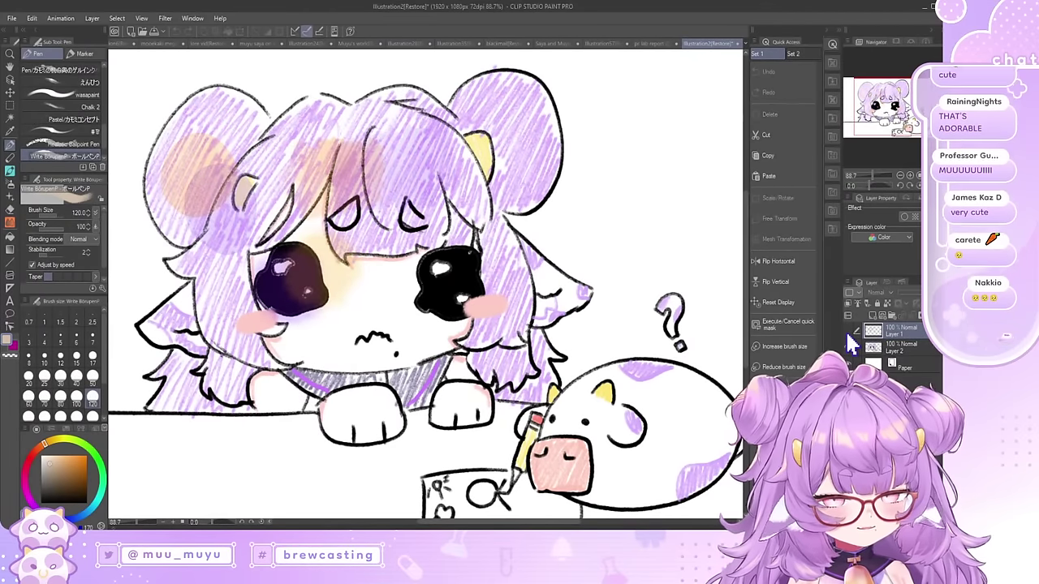
click(847, 331)
scroll(501, 312, down, 4)
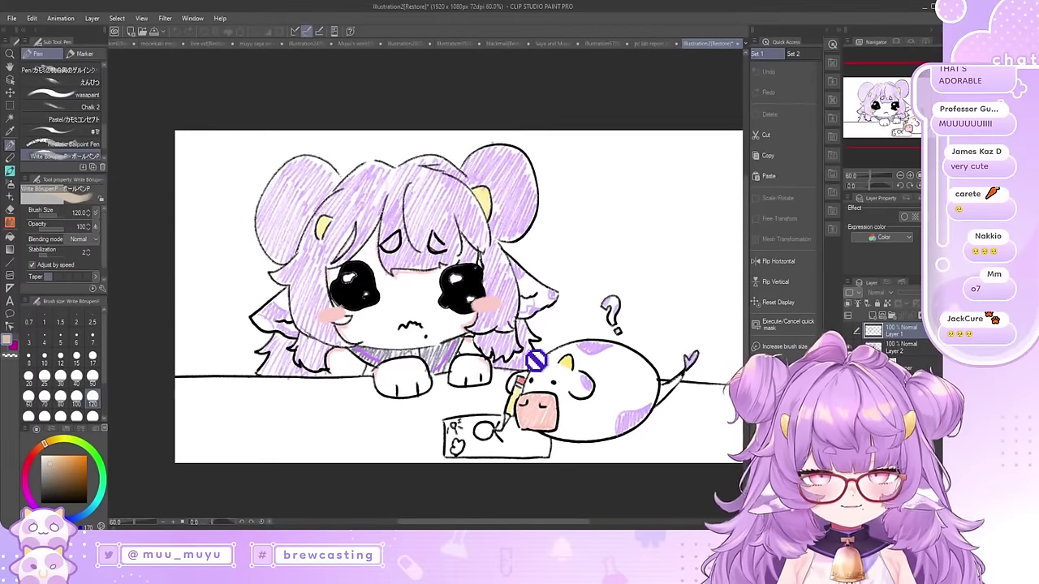
scroll(536, 360, up, 2)
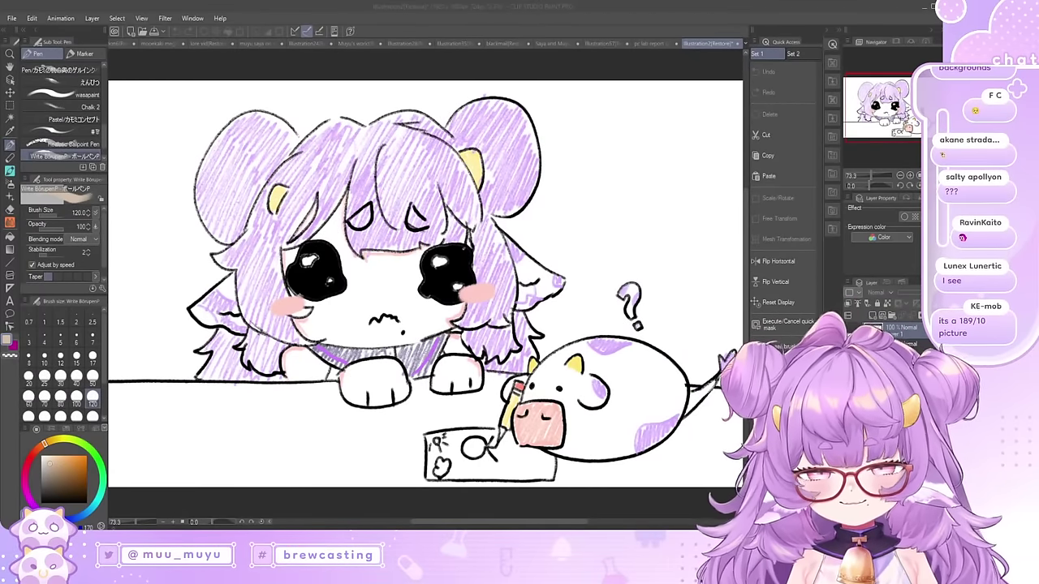
Step: Present the two pixel-art cow girl sprites and switch to the fan mascot sheet in Illustration32
key(alt+Tab)
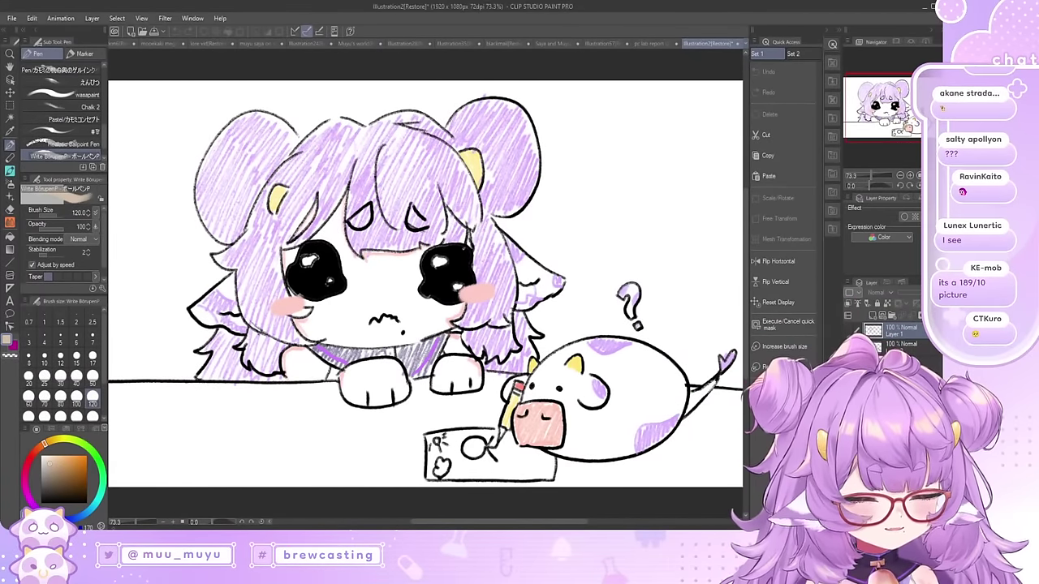
key(ctrl+Tab)
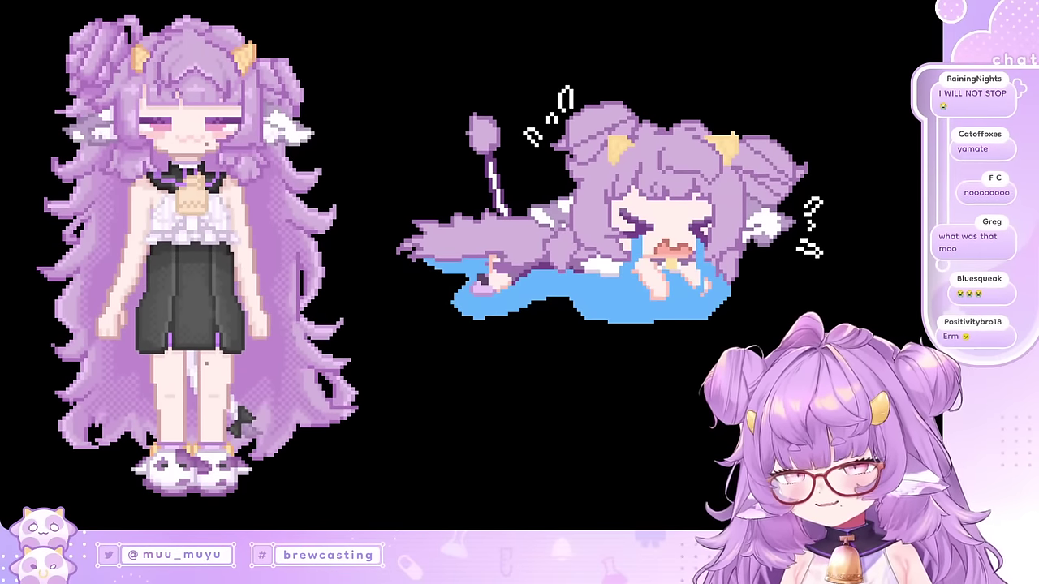
key(alt+Tab)
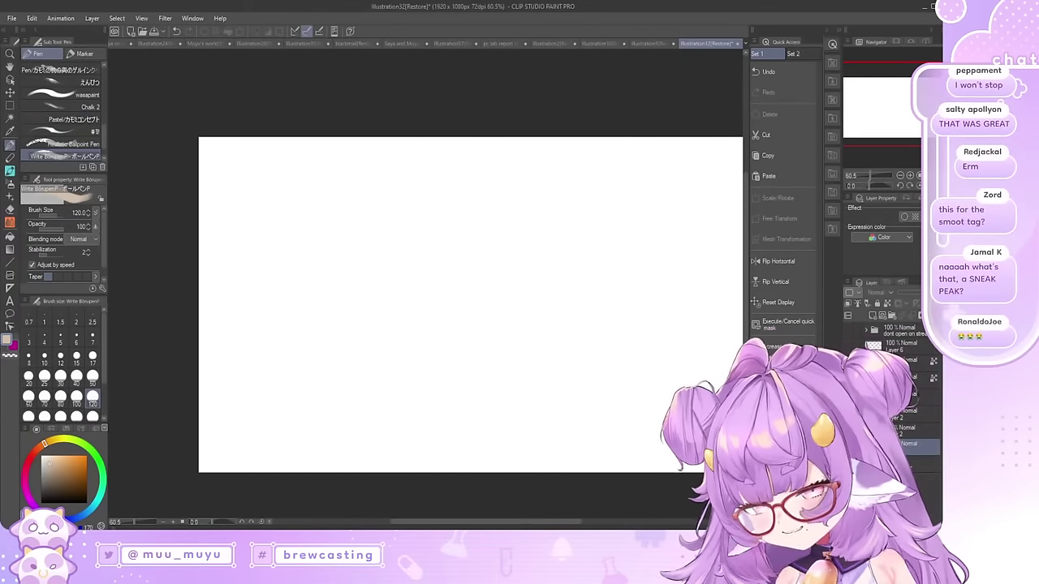
key(alt+Tab)
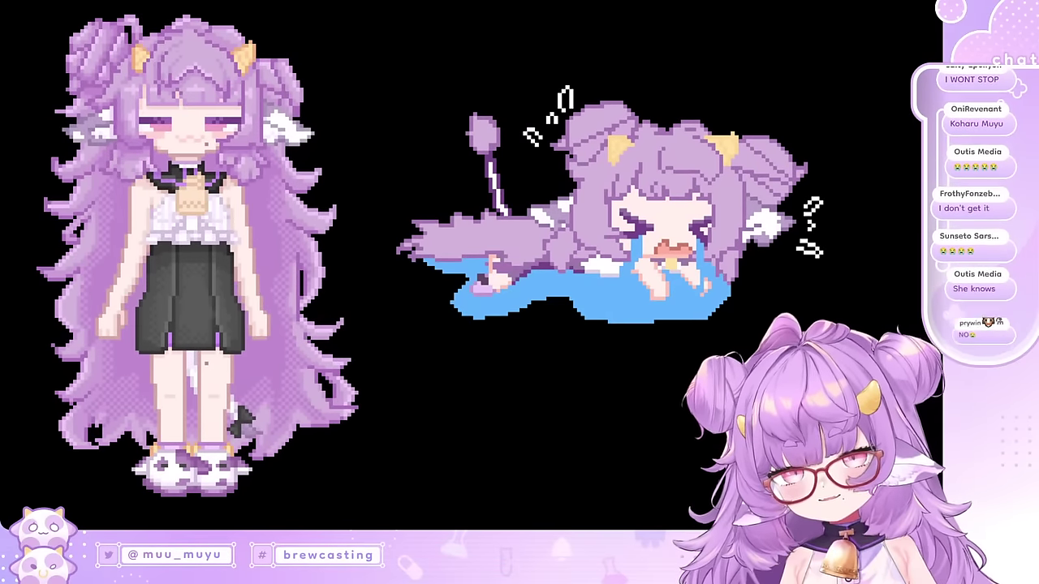
key(alt+Tab)
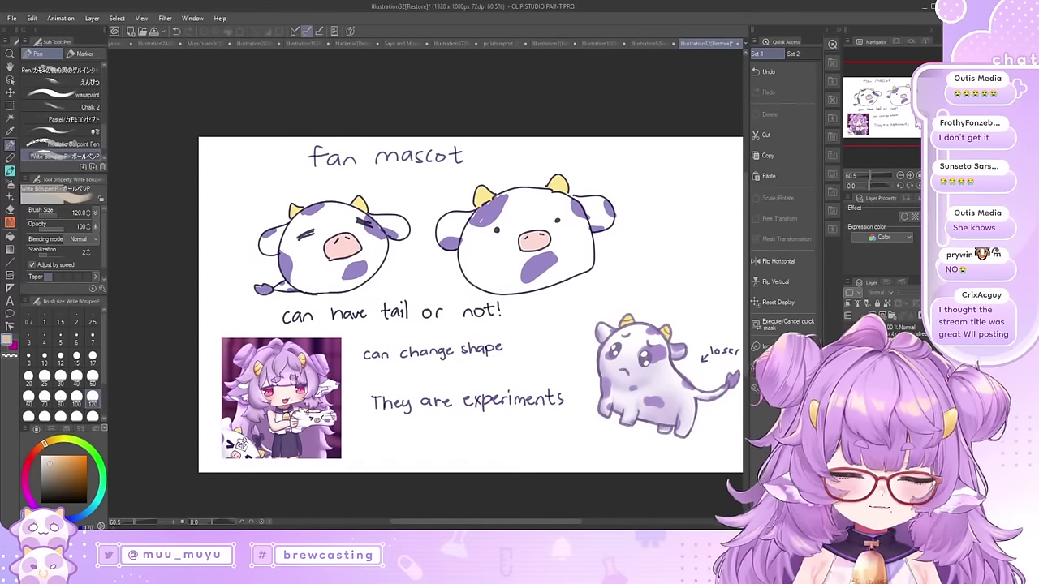
Step: View the whole fan mascot sheet with its round cows, the loser cow and the handwritten notes
scroll(276, 236, down, 3)
scroll(442, 235, up, 3)
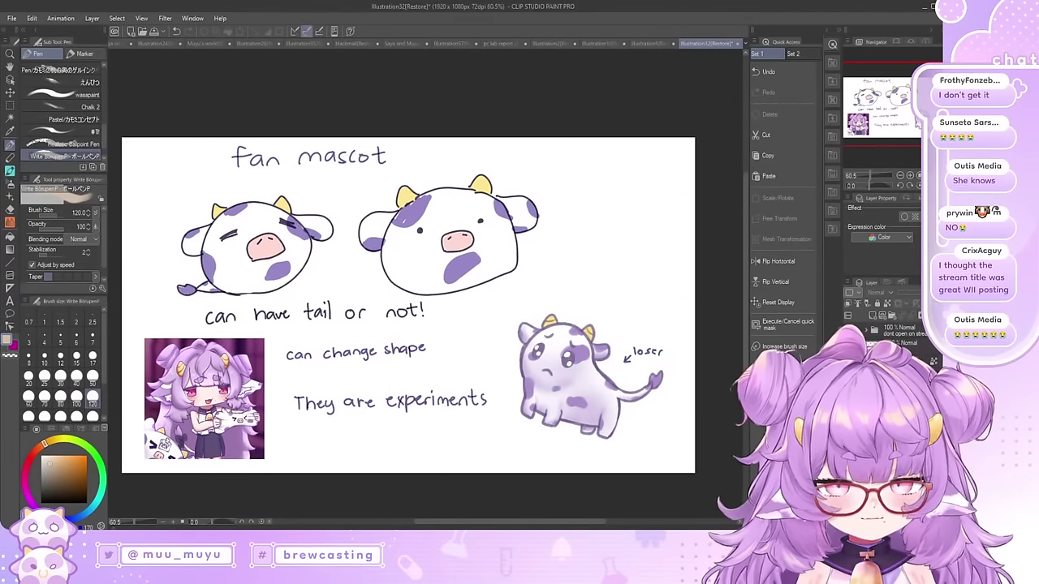
scroll(407, 305, down, 1)
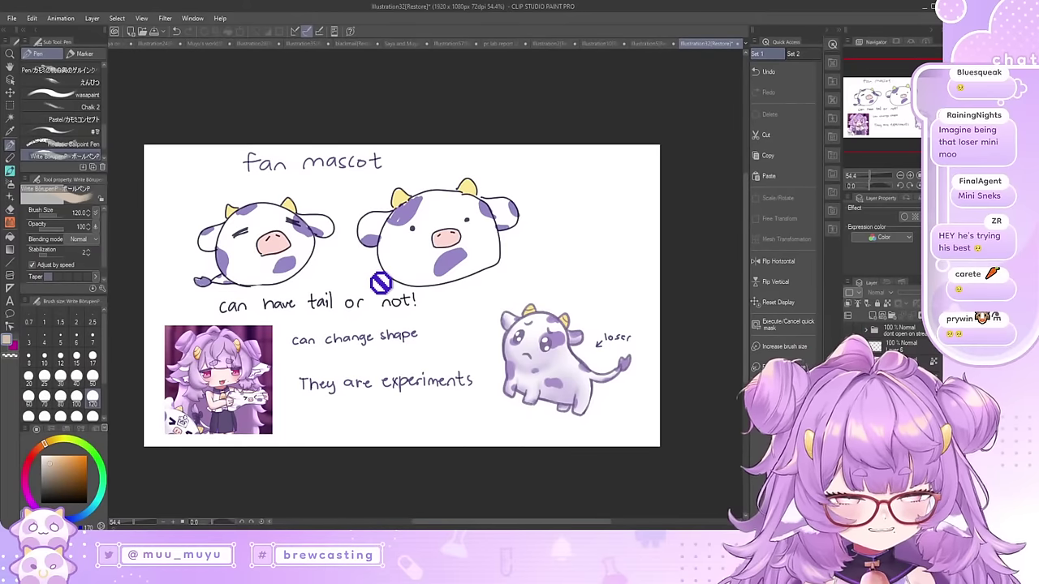
scroll(377, 294, up, 1)
scroll(376, 296, down, 1)
scroll(372, 290, up, 1)
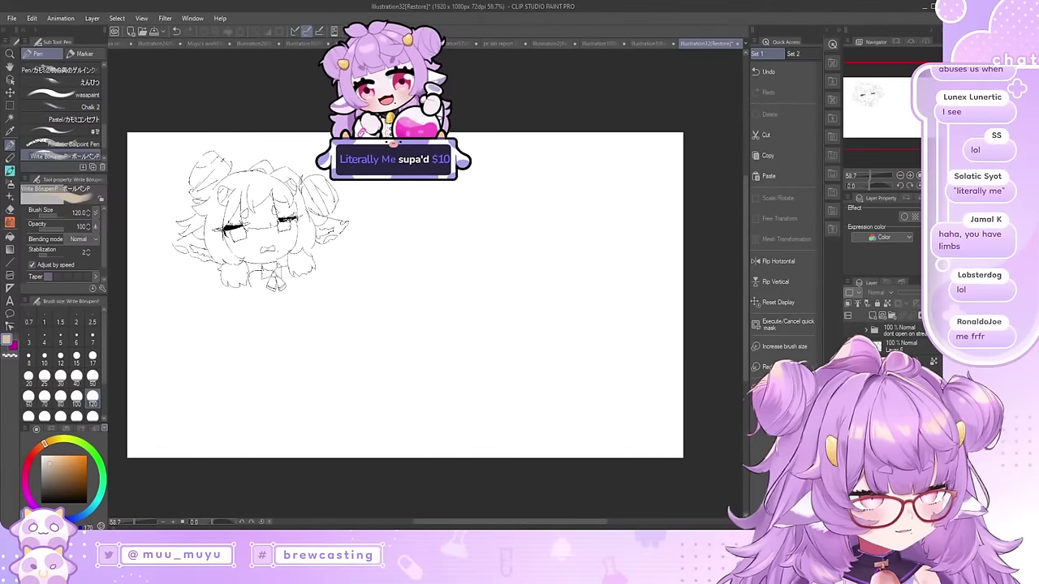
Step: Examine the line sketch of the girl's face in close-up and swap it for the sketch with the phase basement shirt
scroll(198, 186, up, 4)
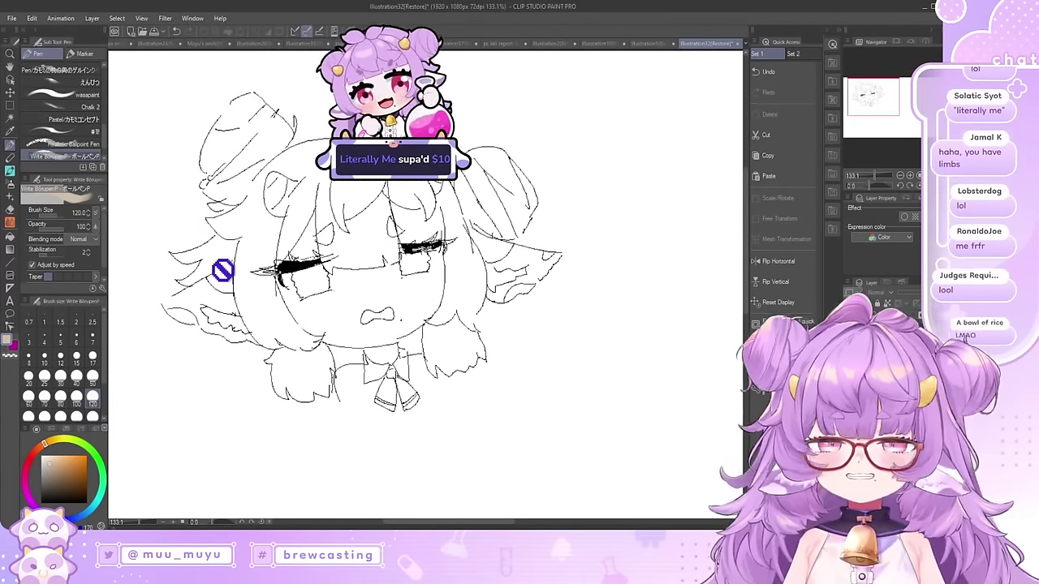
scroll(231, 209, up, 2)
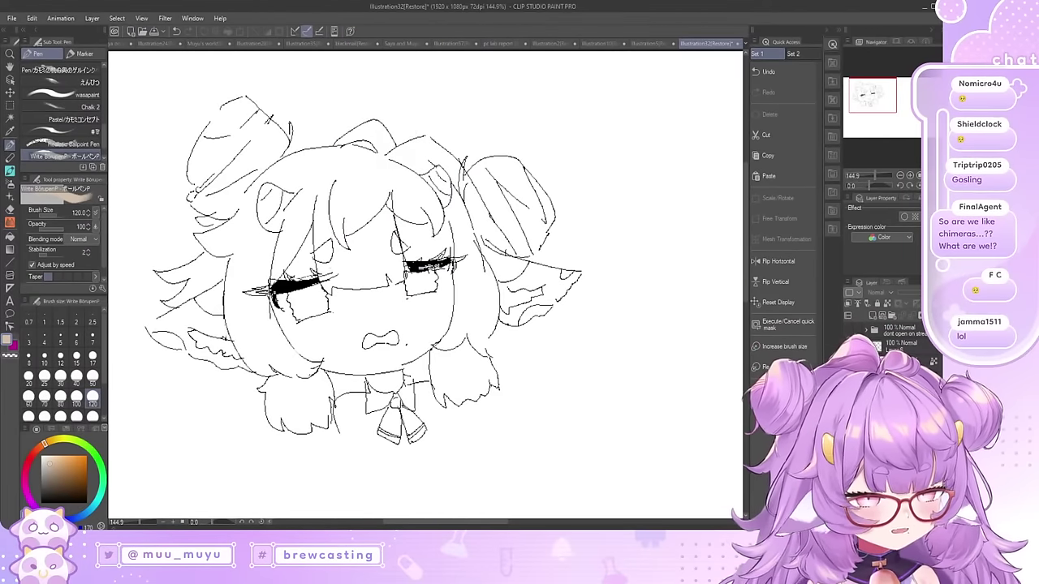
click(849, 362)
click(849, 377)
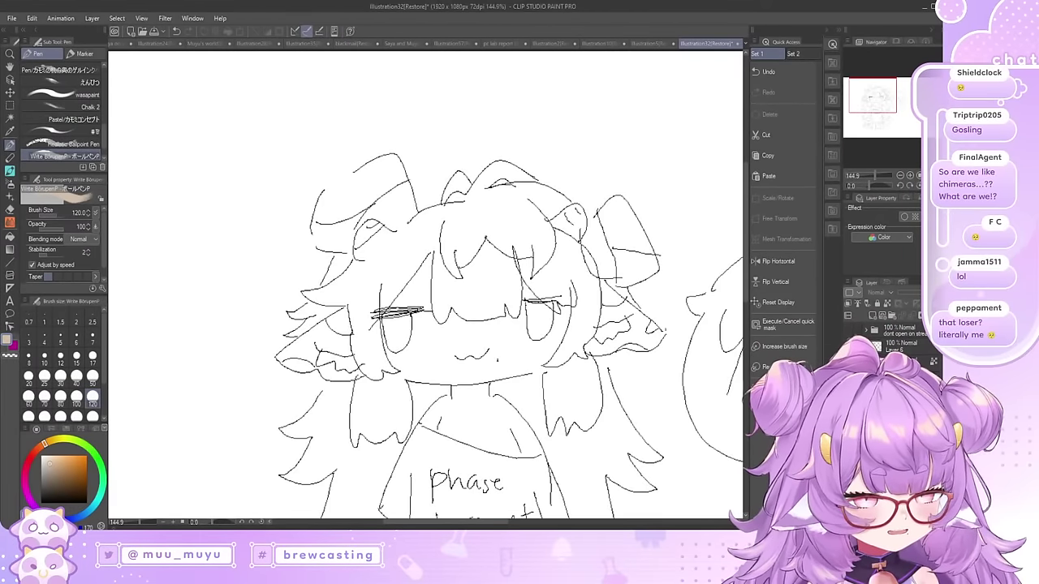
Step: View the whole phase basement sketch together with its "Yes!" speech bubble
scroll(398, 224, down, 4)
scroll(378, 227, down, 3)
scroll(488, 380, up, 2)
scroll(497, 249, down, 2)
scroll(605, 290, up, 2)
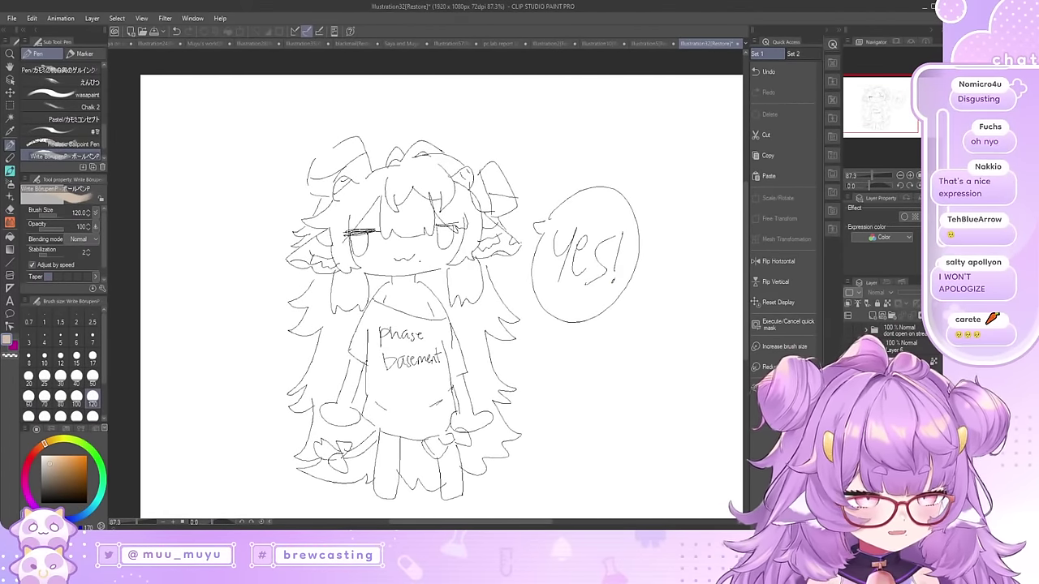
scroll(414, 182, down, 2)
scroll(482, 354, up, 2)
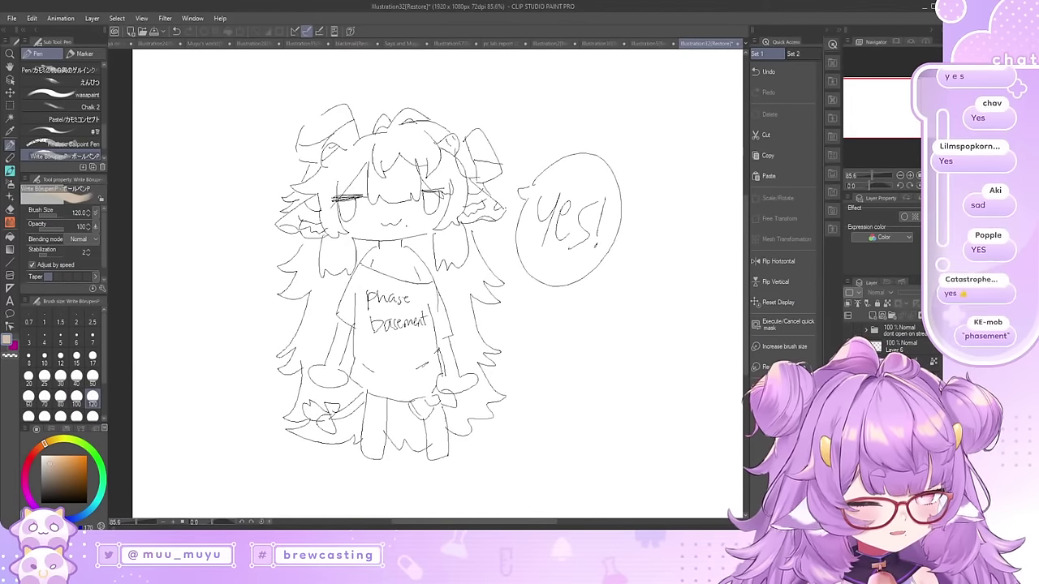
Step: Toggle the neighbouring layers to show only the purple patches and yellow horns of the loser cow
click(849, 348)
click(849, 362)
click(849, 362)
click(849, 362)
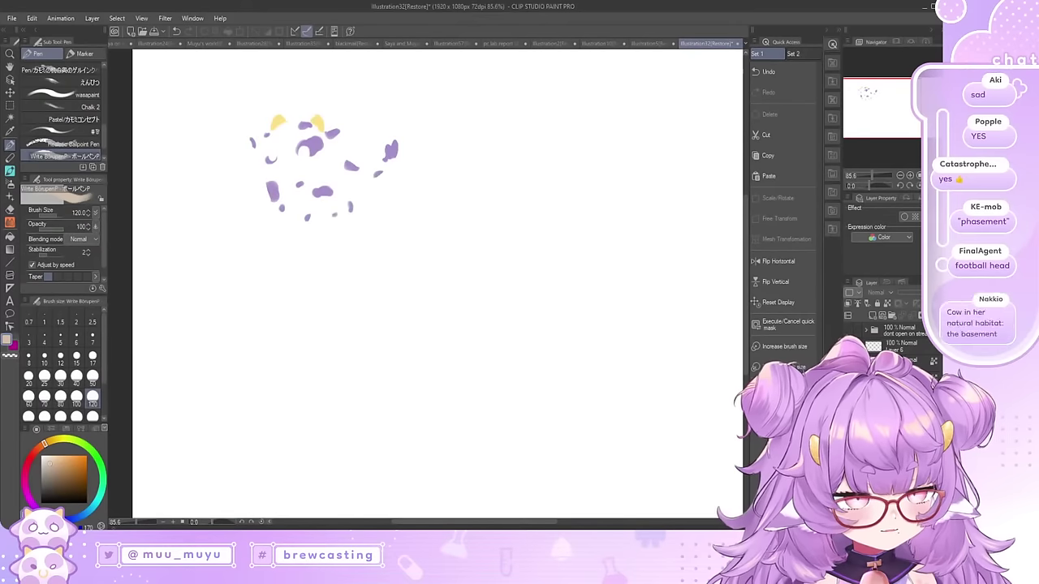
Step: Swap the coloured portrait for the crying line sketch, and that sketch for the pastel drawing of the girl with her hand at her mouth
click(849, 362)
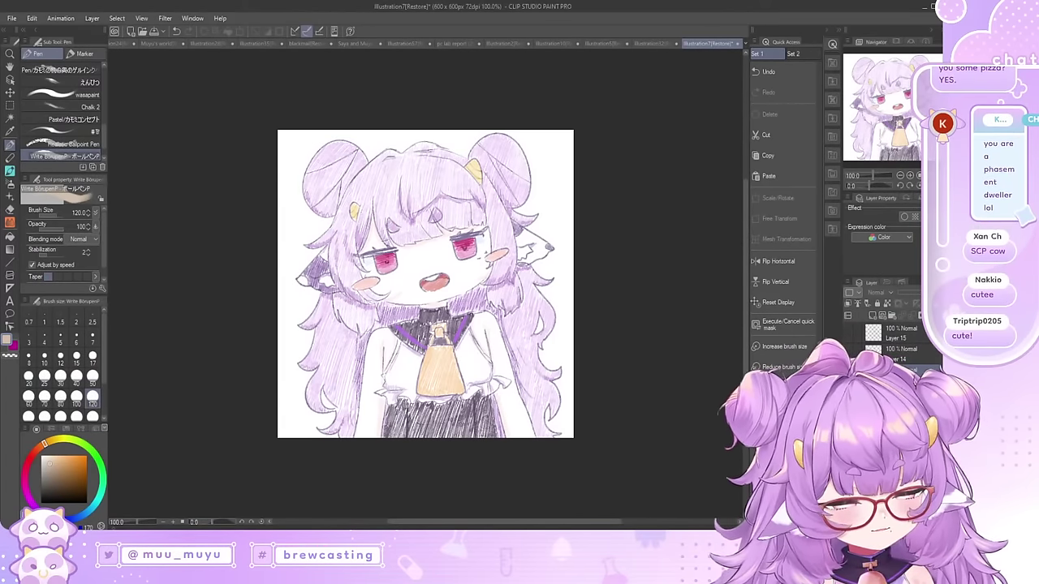
click(848, 370)
key(ctrl+z)
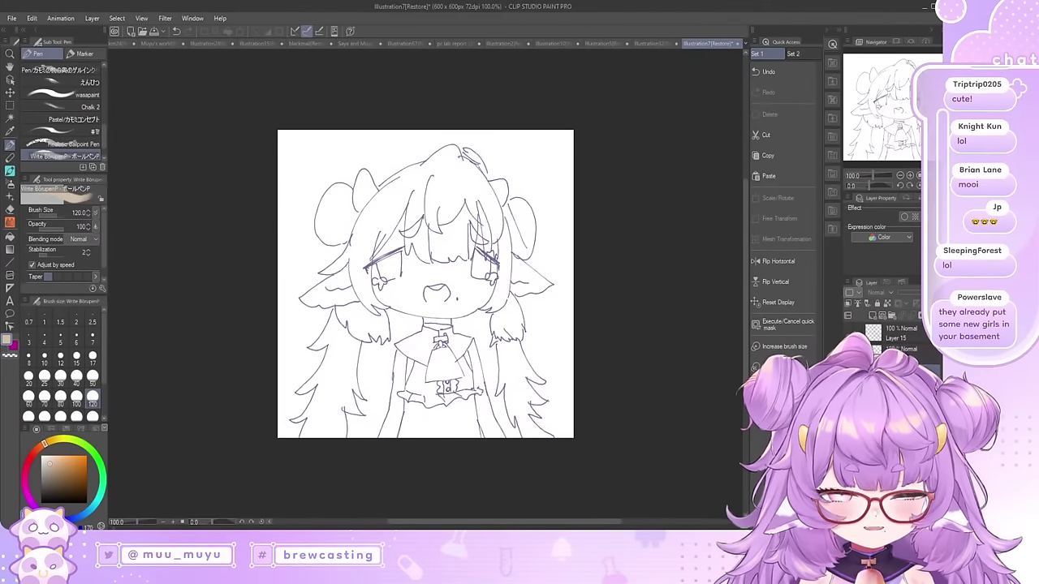
key(Delete)
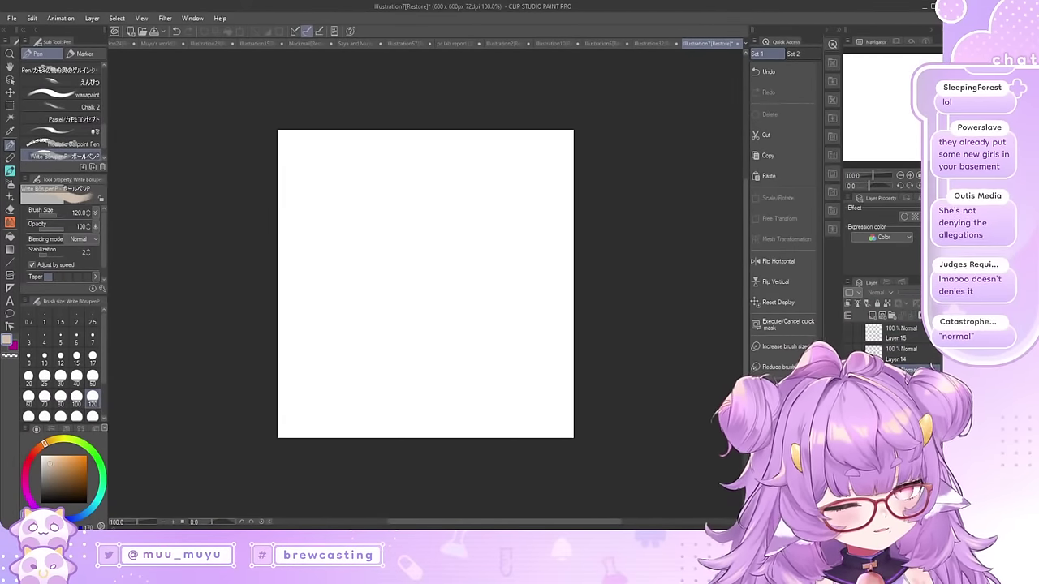
key(ctrl+z)
key(Delete)
key(ctrl+z)
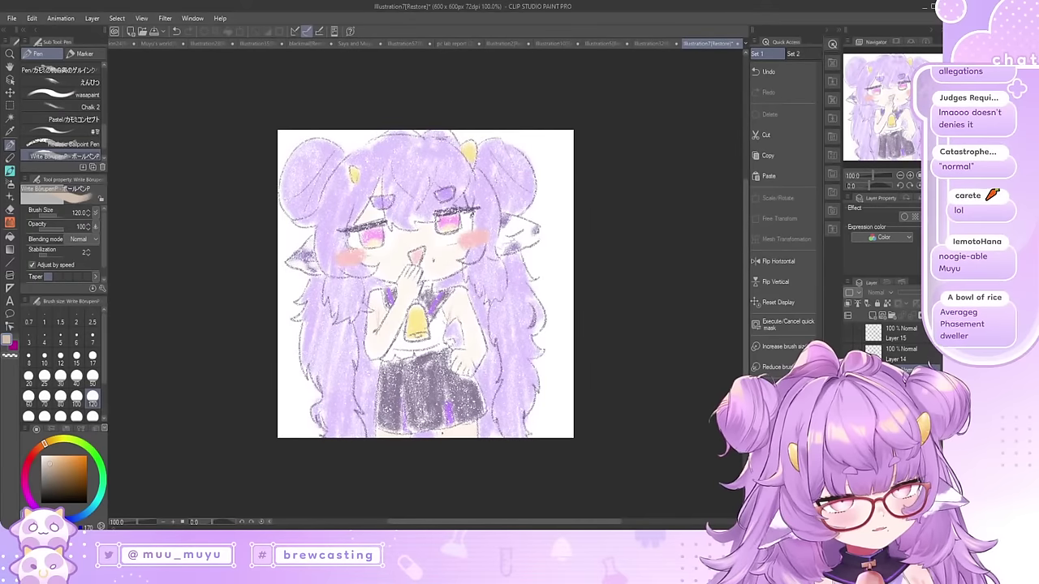
Step: Hide the pastel drawing and show the small full-body line sketch of the girl with the question mark
key(Delete)
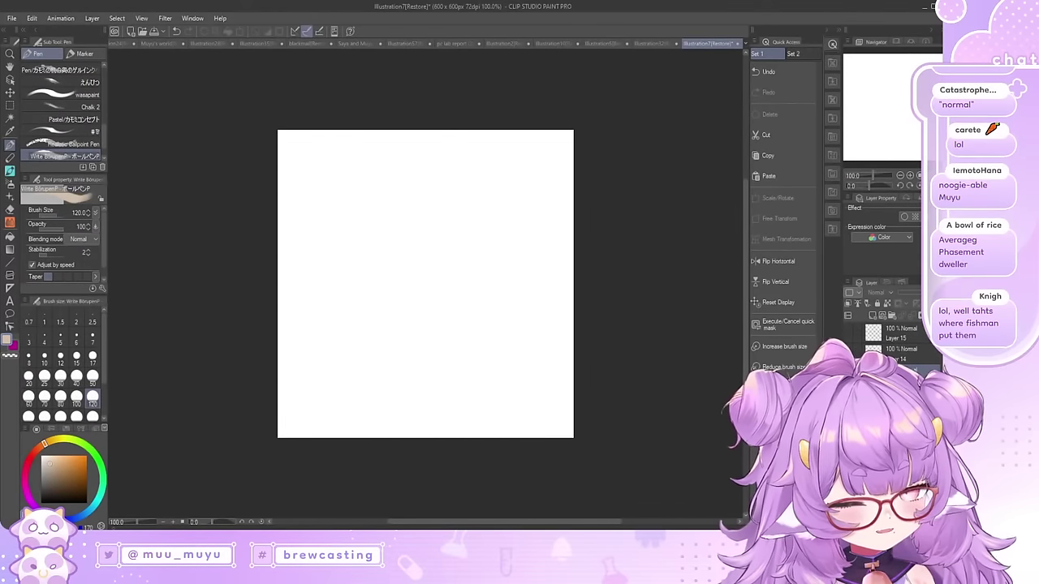
key(ctrl+z)
key(Delete)
key(ctrl+z)
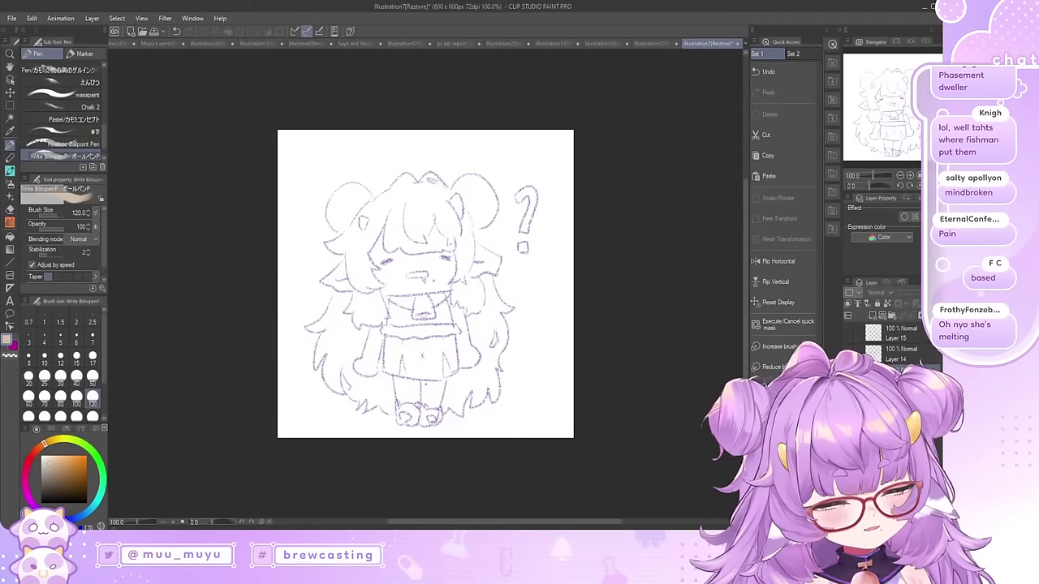
Step: Replace the question mark sketch with the two pencilled cows and examine the deflated crying cow in close-up
click(847, 350)
click(847, 333)
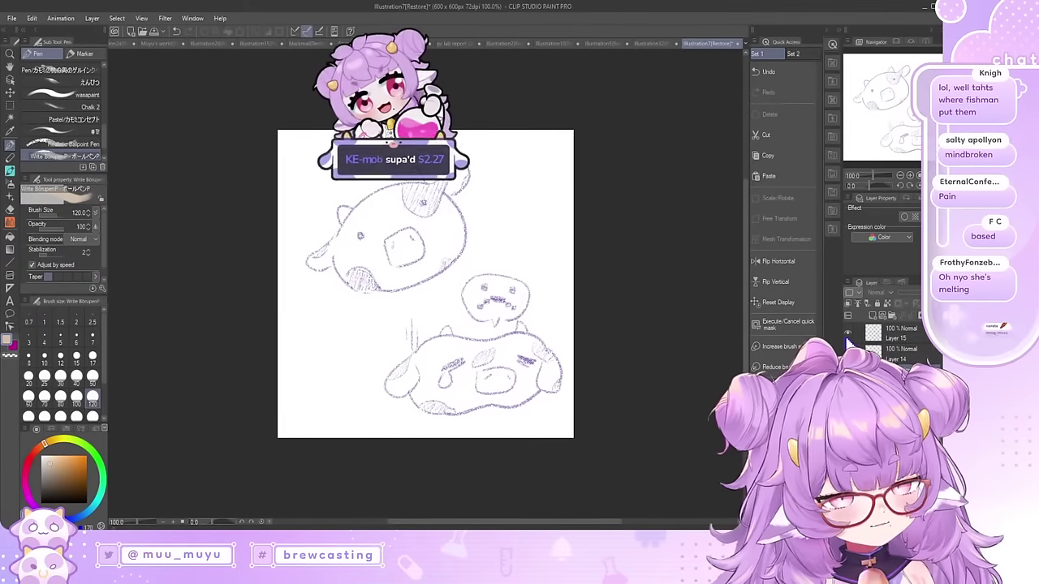
scroll(575, 352, up, 3)
scroll(429, 336, up, 1)
scroll(384, 319, down, 1)
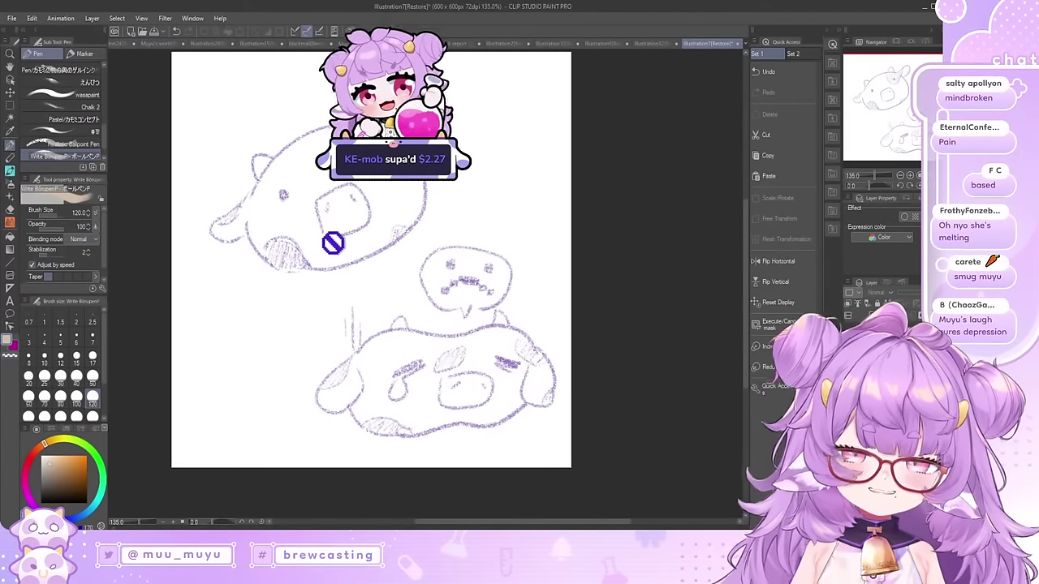
scroll(331, 243, up, 1)
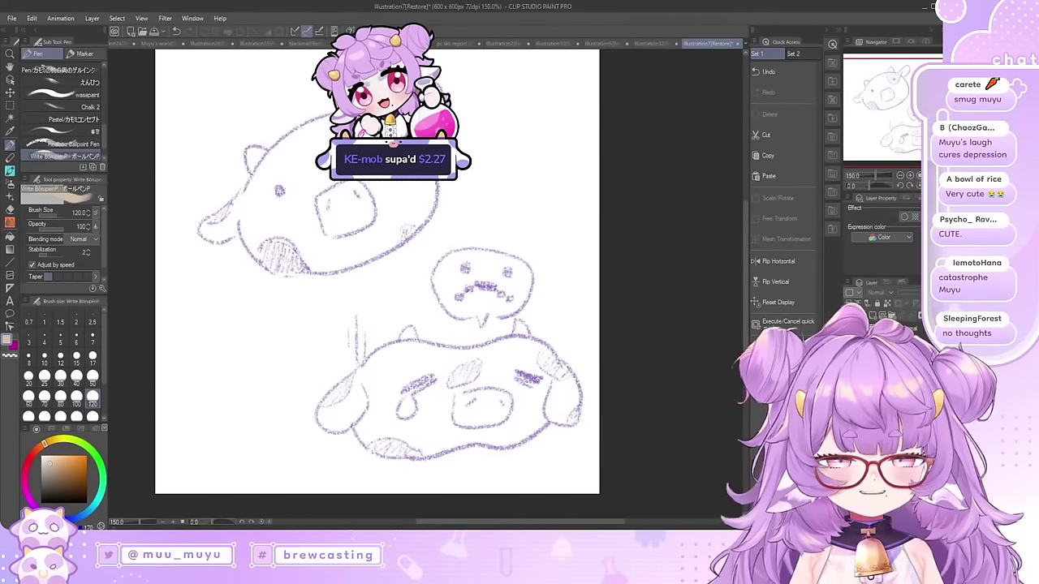
Step: Switch to the debut document and show the handwritten "Big Butt" markup on the character reference sheet
click(745, 41)
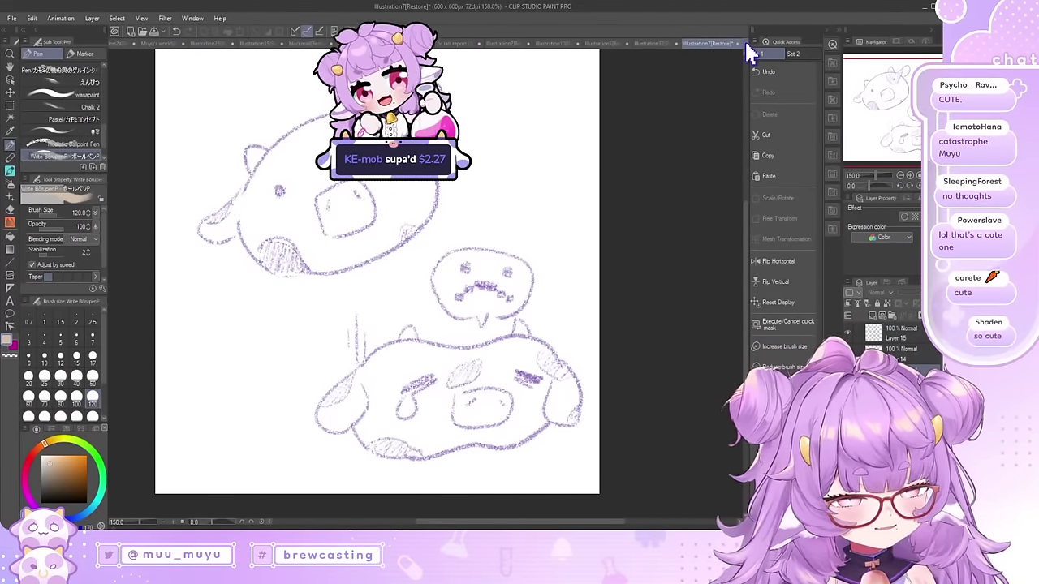
click(857, 289)
scroll(881, 357, down, 5)
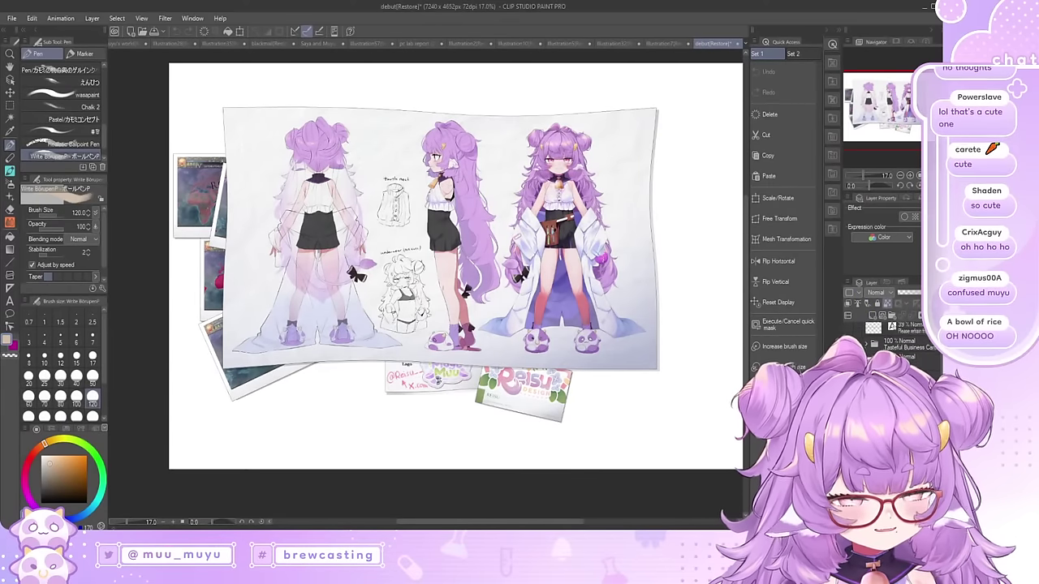
scroll(880, 357, up, 4)
scroll(884, 341, down, 3)
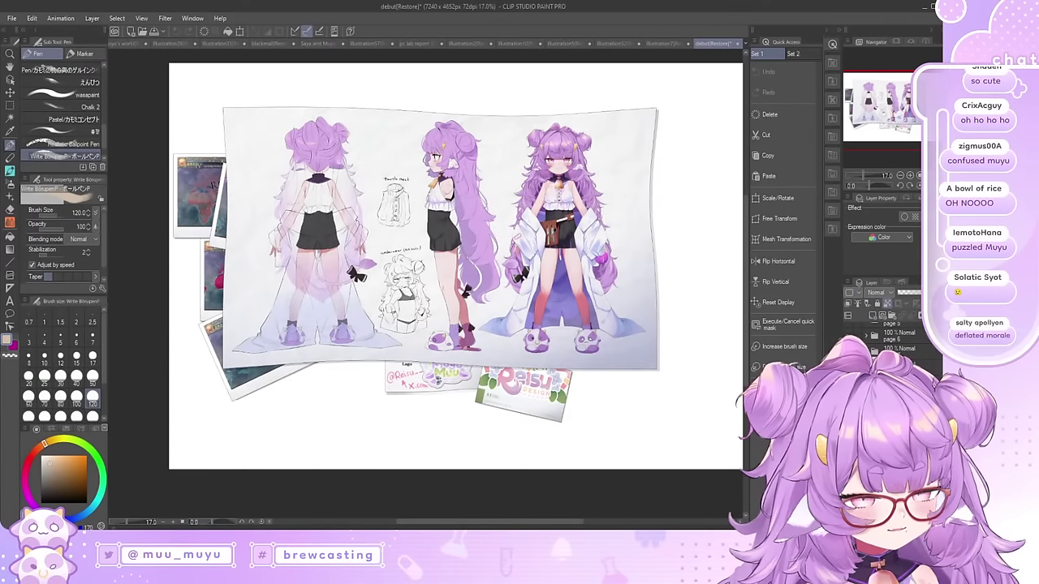
click(849, 336)
click(849, 336)
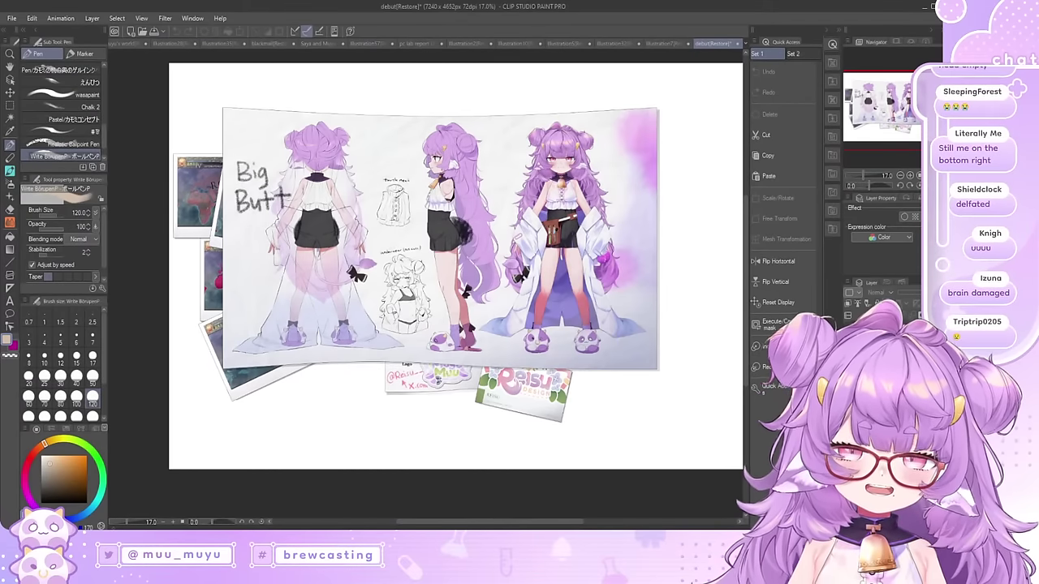
Step: Hide the character reference sheet and show the Chief Executive Officer business card below the map photos
click(866, 333)
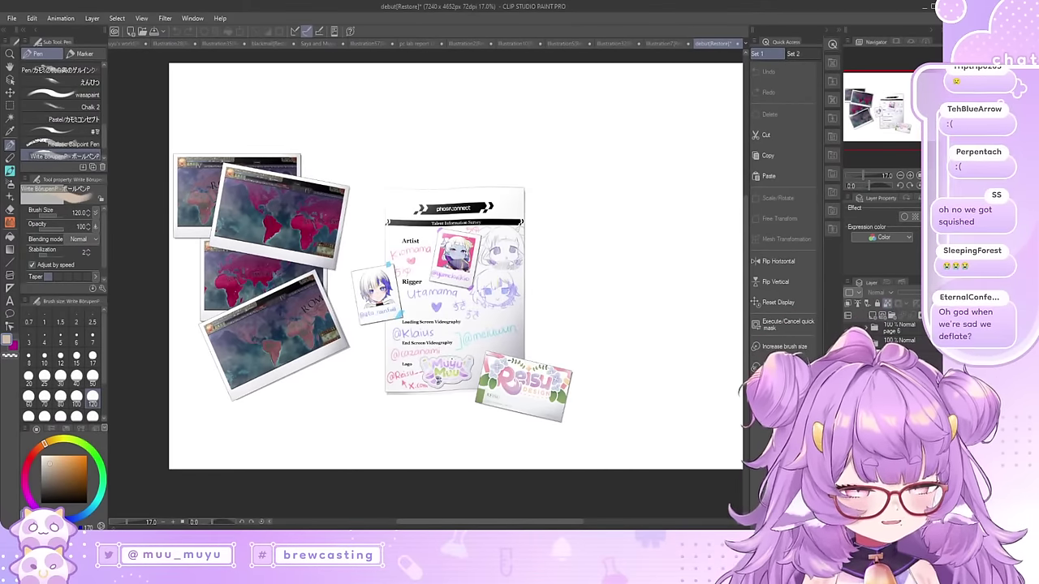
scroll(889, 336, up, 10)
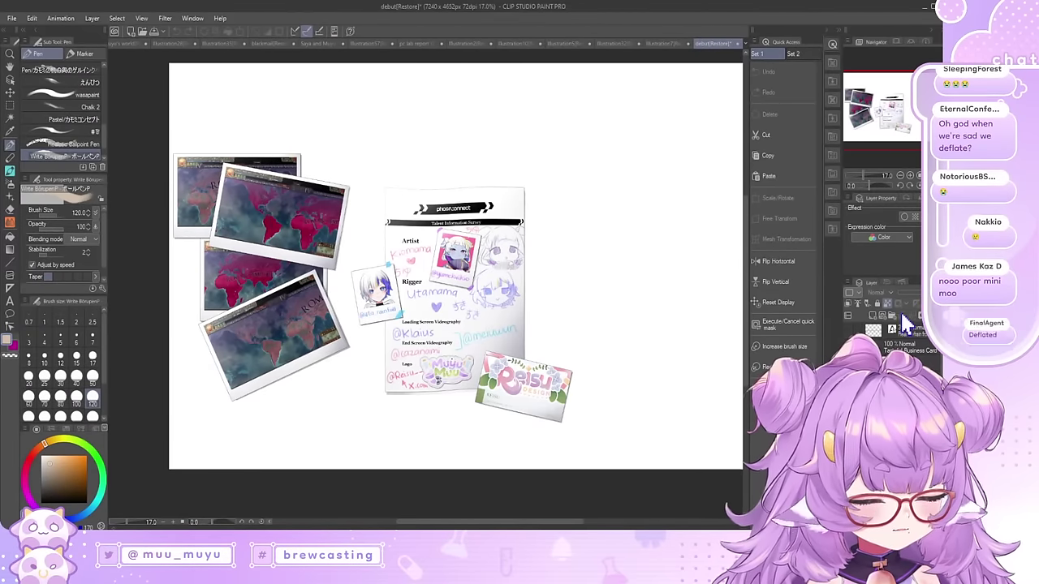
click(848, 334)
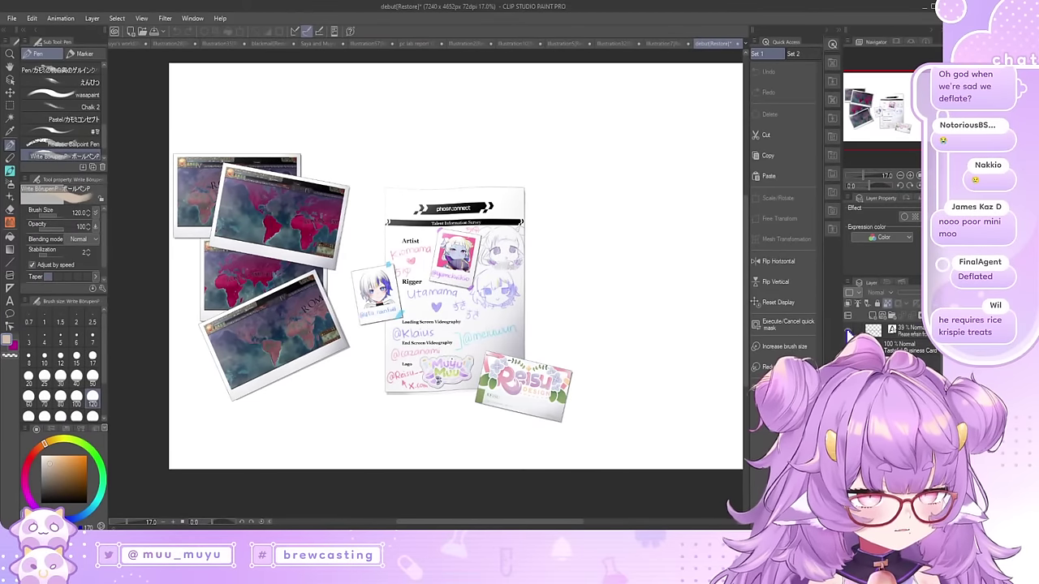
click(849, 347)
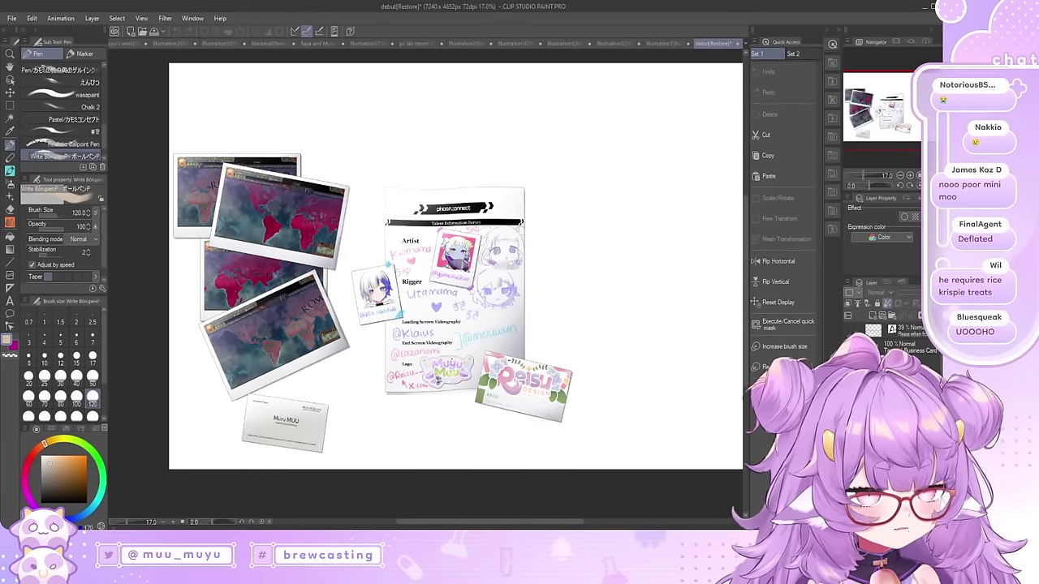
Step: Examine the business card's text and paper texture in close-up, and return to the wider view of the papers
scroll(268, 453, up, 6)
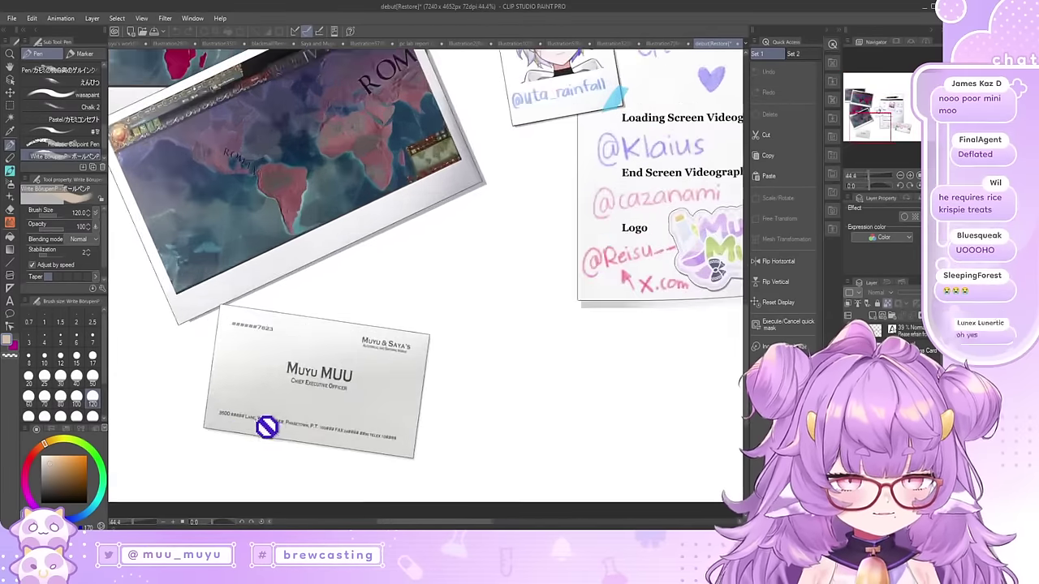
scroll(263, 433, up, 2)
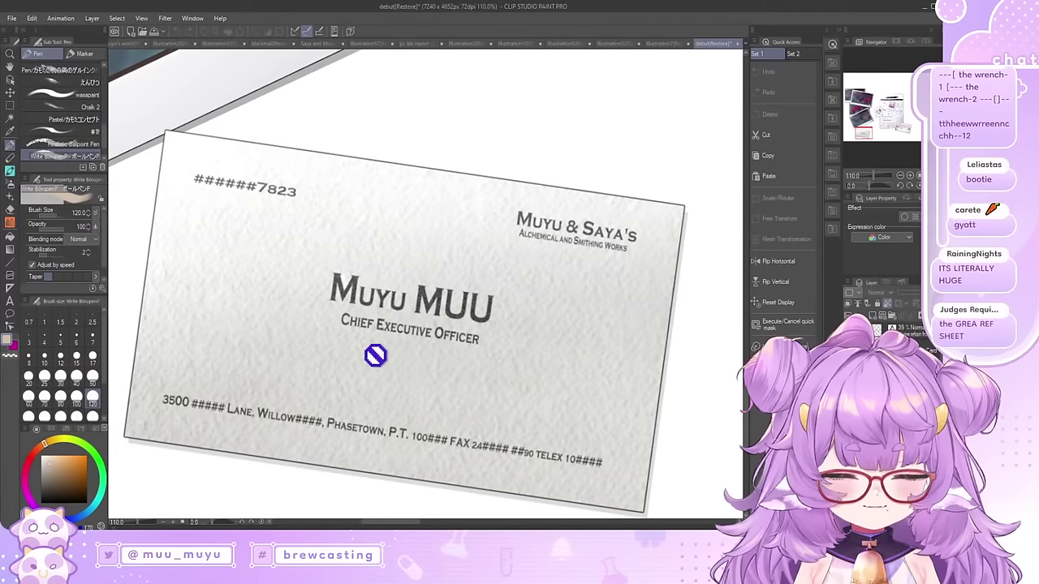
scroll(371, 295, down, 2)
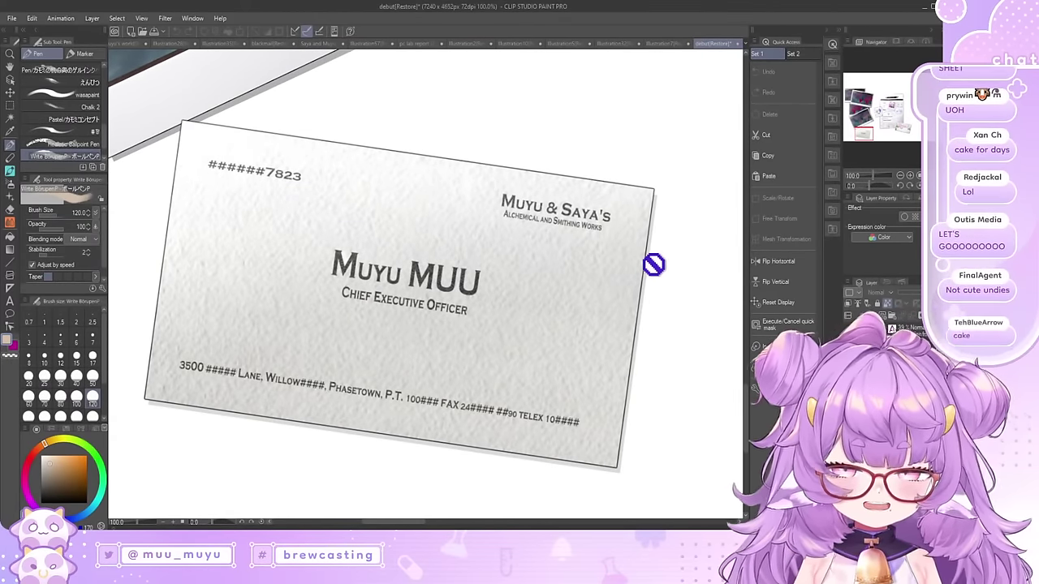
scroll(674, 179, down, 8)
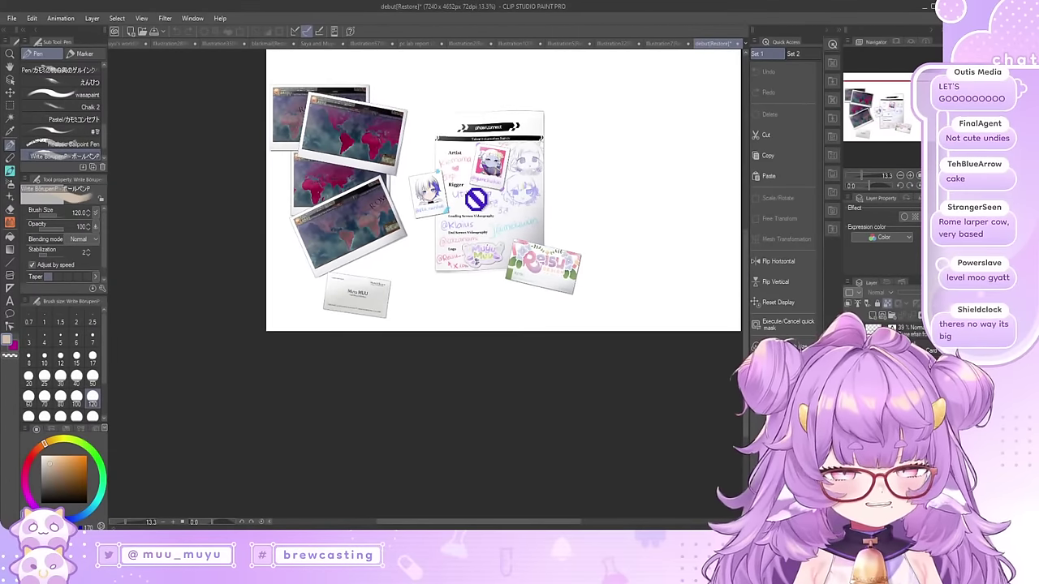
scroll(476, 198, up, 2)
Step: Hide the business card and show the Specimen Information page with its paper-clipped photo
click(849, 348)
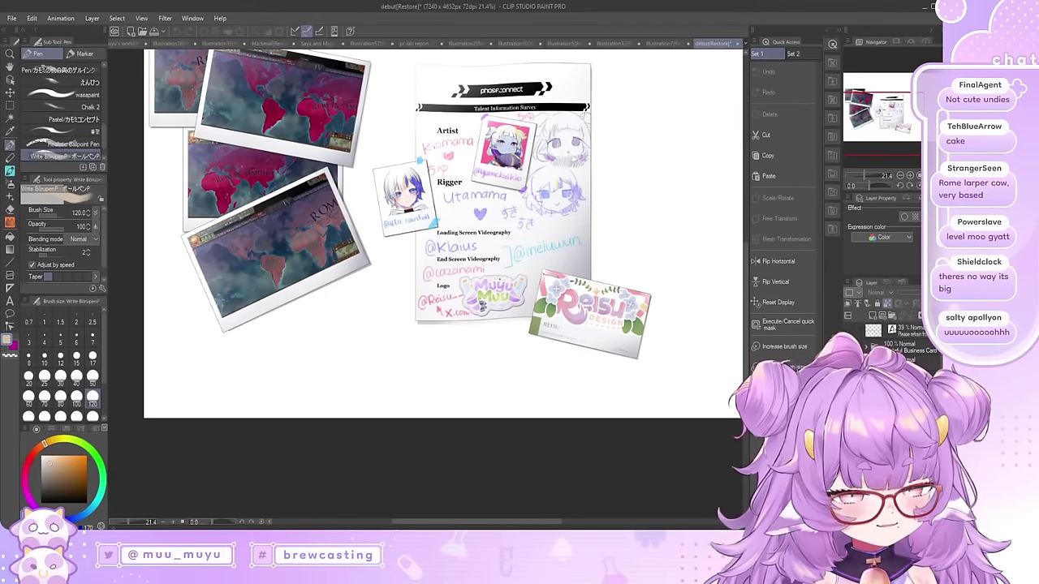
click(849, 363)
scroll(397, 188, up, 4)
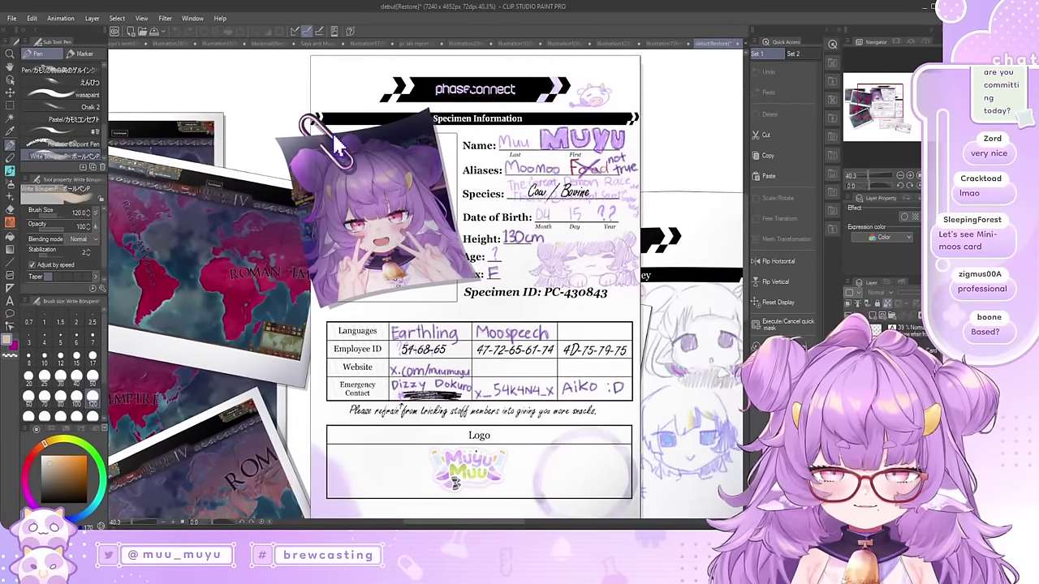
Step: Try moving the paper clip away from the specimen photo, and undo the change
scroll(333, 138, up, 3)
drag(315, 126, 258, 112)
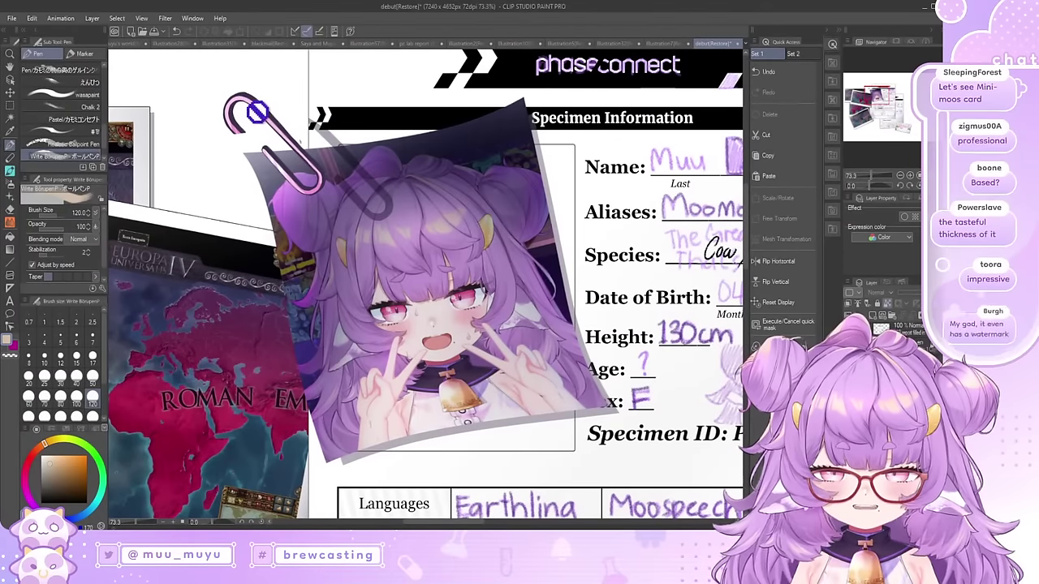
key(ctrl+z)
drag(467, 199, 436, 208)
key(ctrl+z)
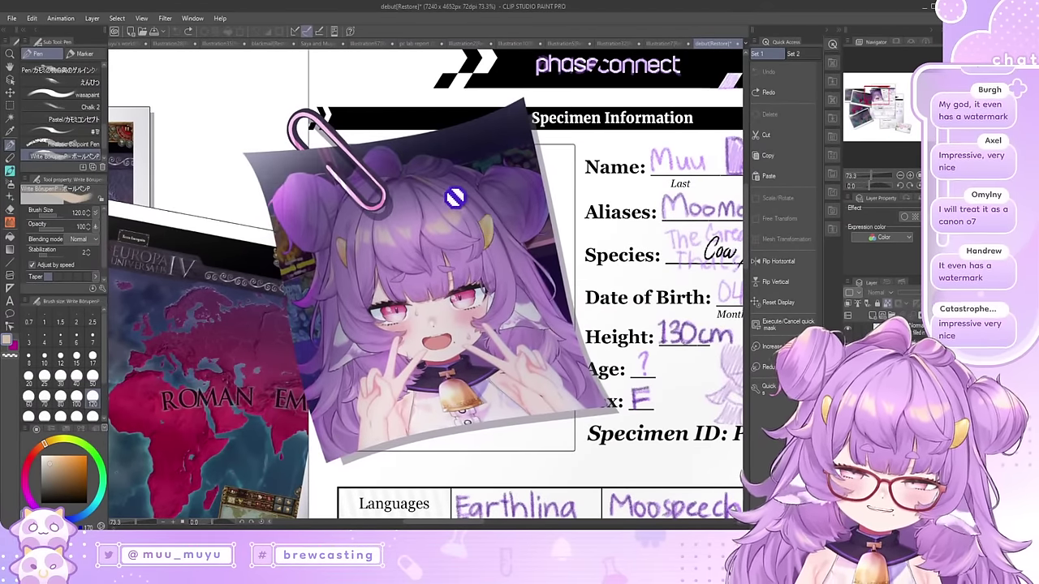
Step: Examine the Specimen Information page, including its photo, handwritten entries, languages table and logo box
scroll(447, 185, down, 3)
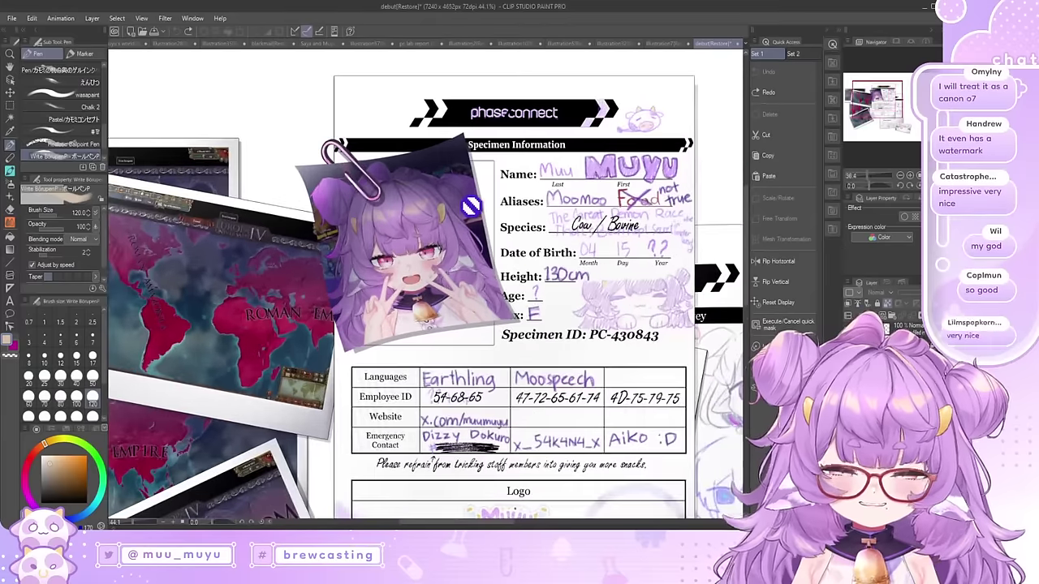
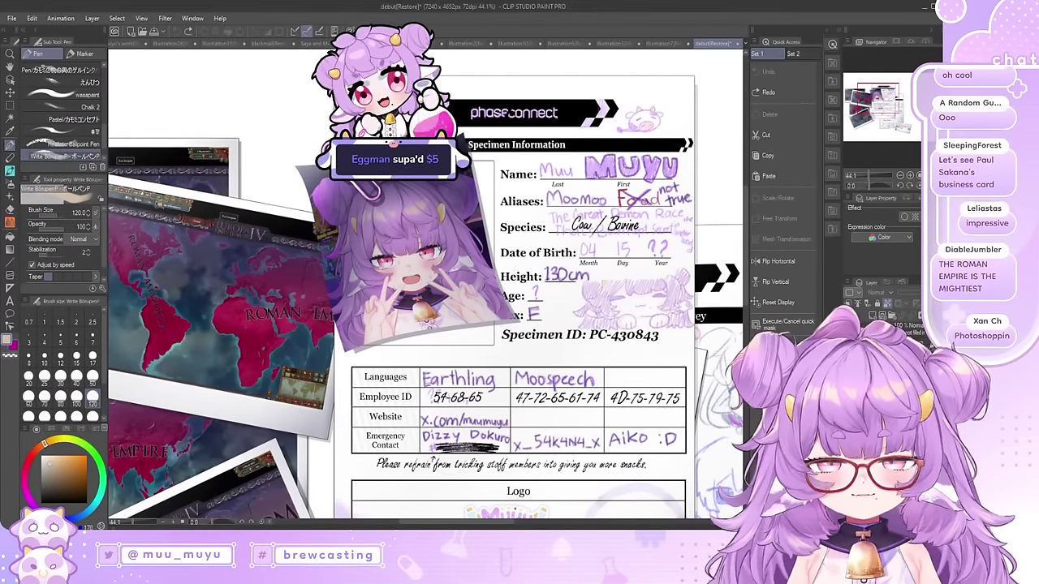
scroll(440, 257, down, 3)
scroll(504, 305, up, 3)
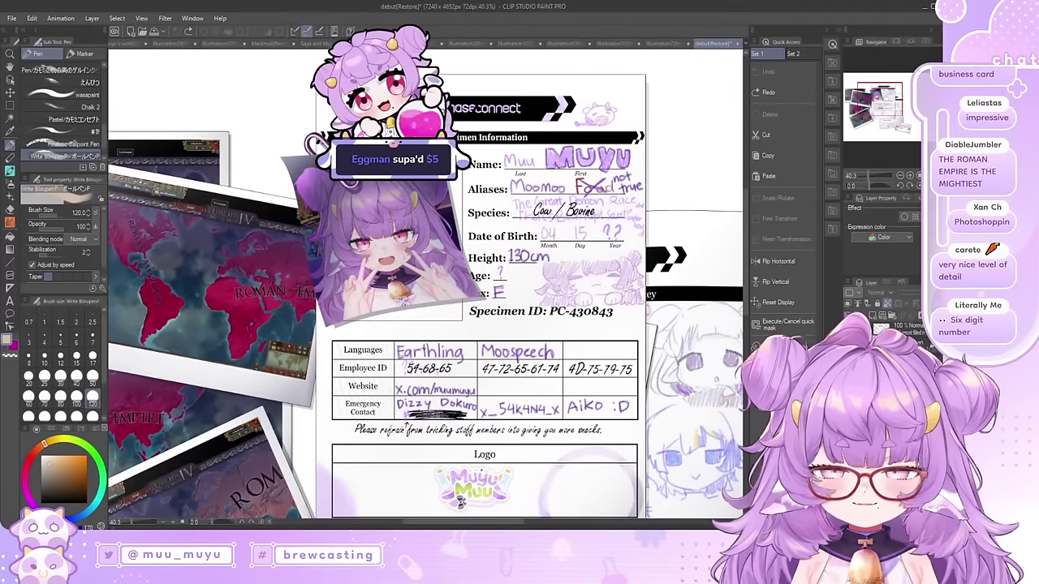
scroll(438, 264, down, 4)
scroll(483, 262, down, 2)
scroll(509, 335, up, 3)
scroll(487, 268, down, 3)
scroll(484, 381, up, 6)
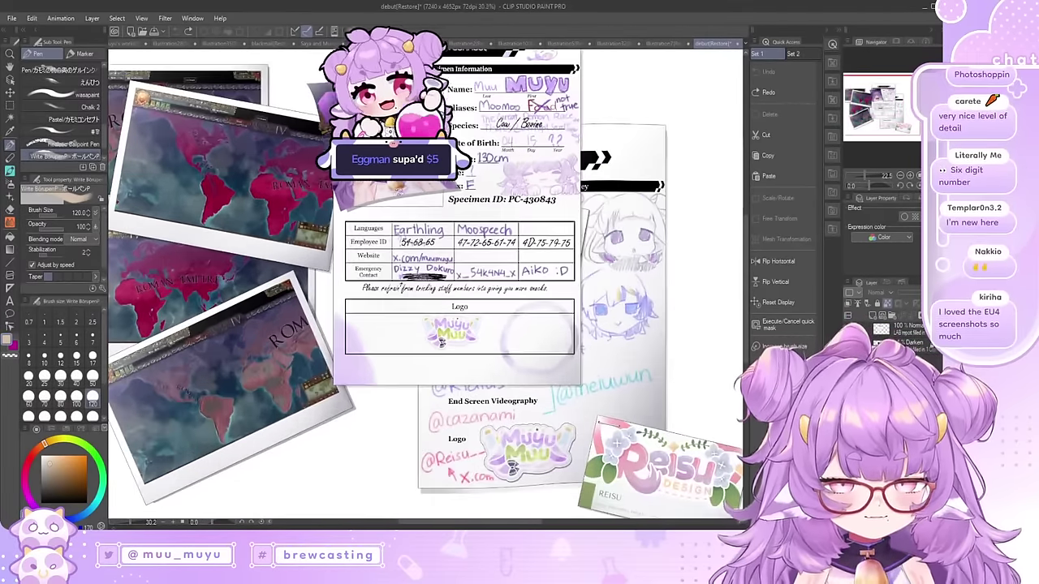
Step: Try shifting the Specimen Information page's table and logo away from the handwritten overlay, and undo the shift
key(ctrl+plus)
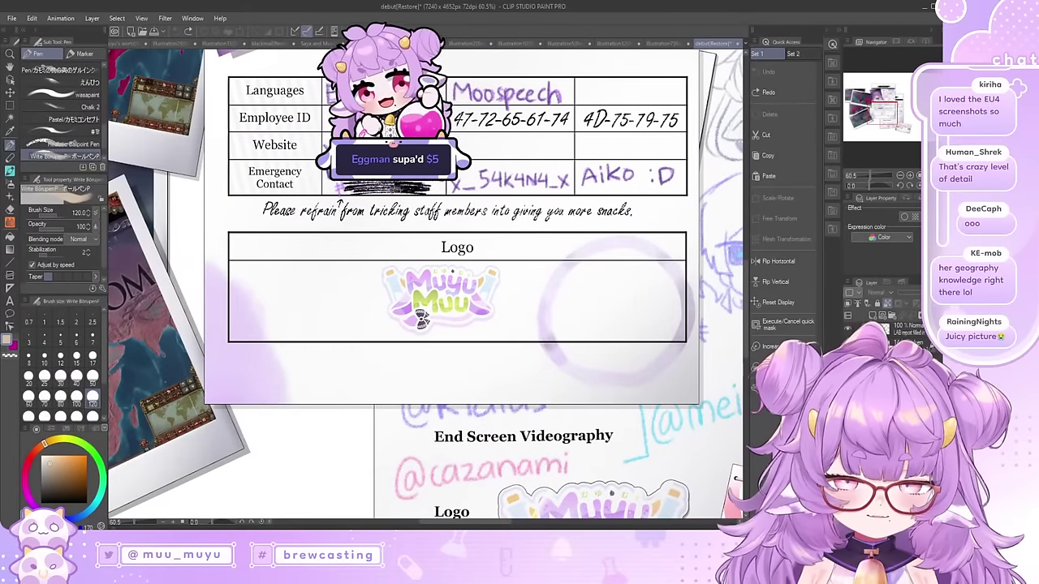
key(ctrl+y)
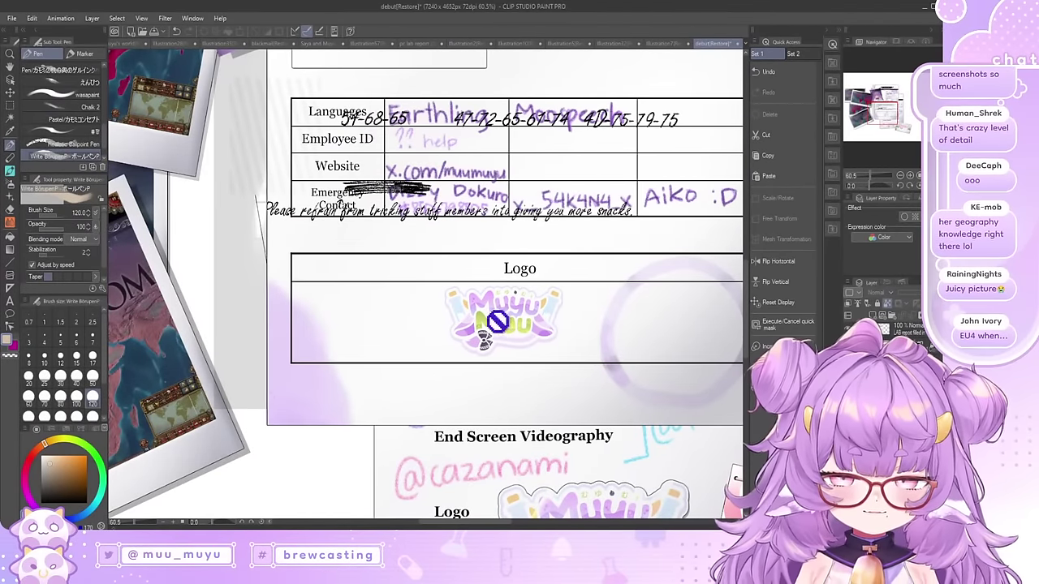
key(ctrl+z)
key(ctrl+minus)
key(ctrl+minus)
key(ctrl+minus)
key(ctrl+minus)
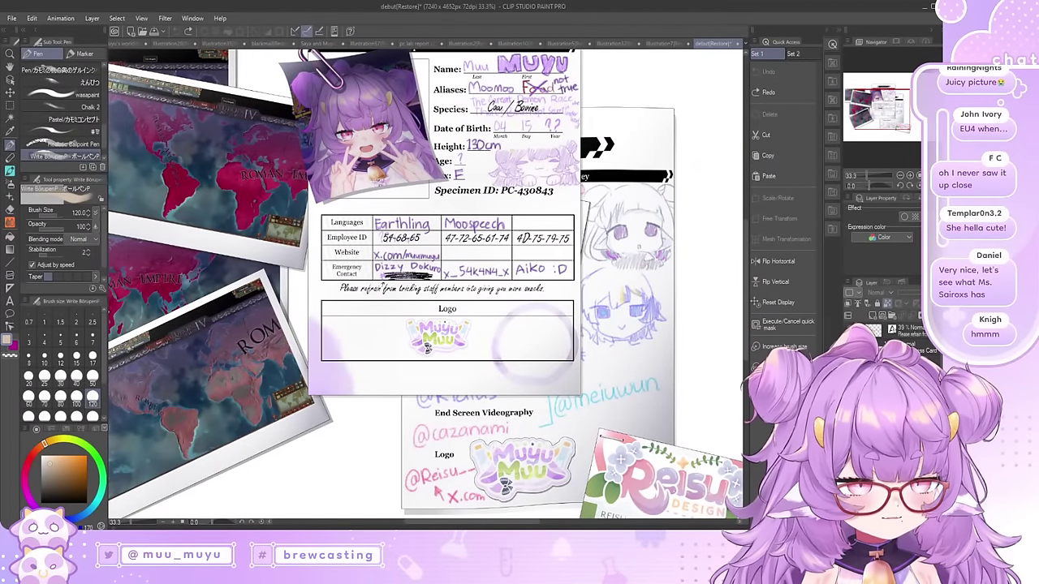
Step: Hide the Specimen Information page and show the Specimen Observation page in full among the map photos
click(849, 381)
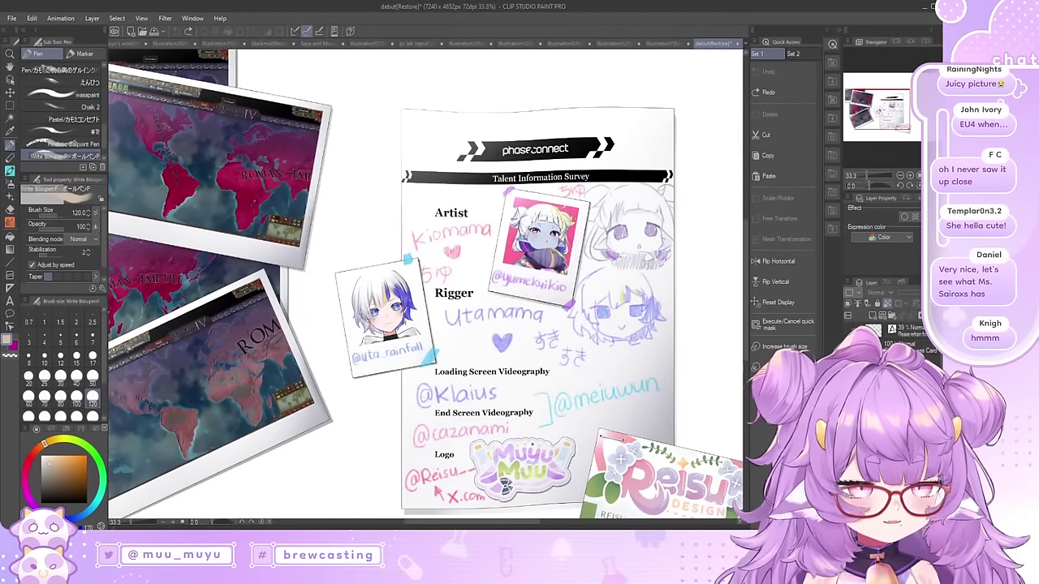
click(849, 366)
scroll(605, 451, down, 1)
scroll(505, 238, up, 1)
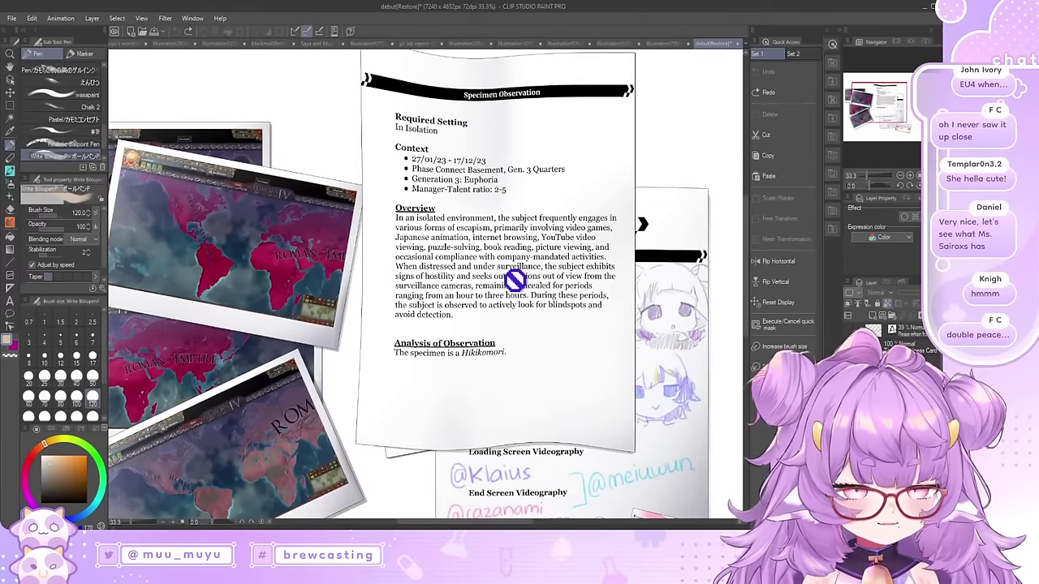
scroll(519, 325, down, 4)
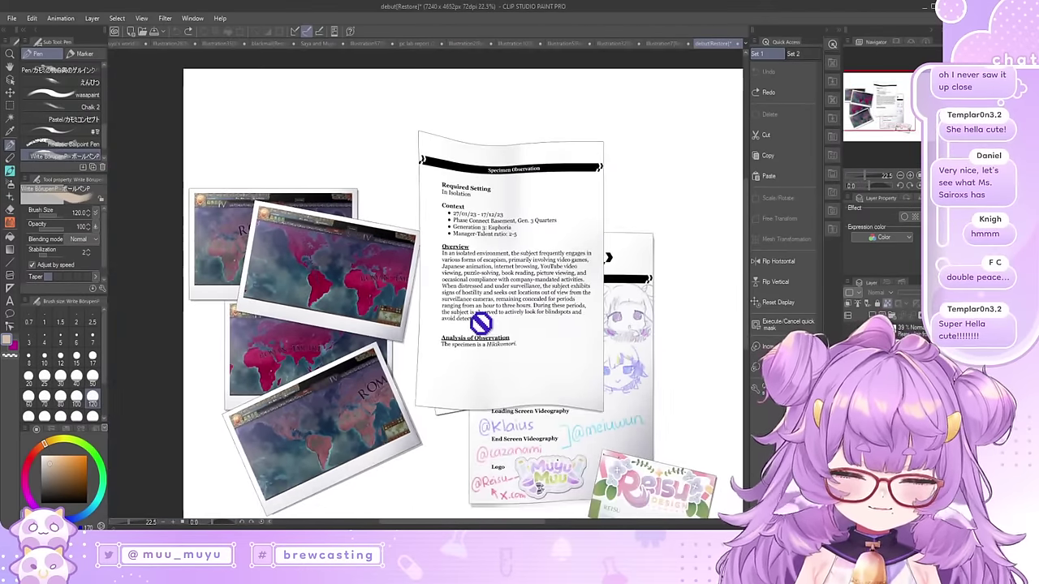
Step: Hide the Specimen Observation page and show the Phase: Euphoria Basement floor plan
scroll(491, 334, up, 6)
click(849, 366)
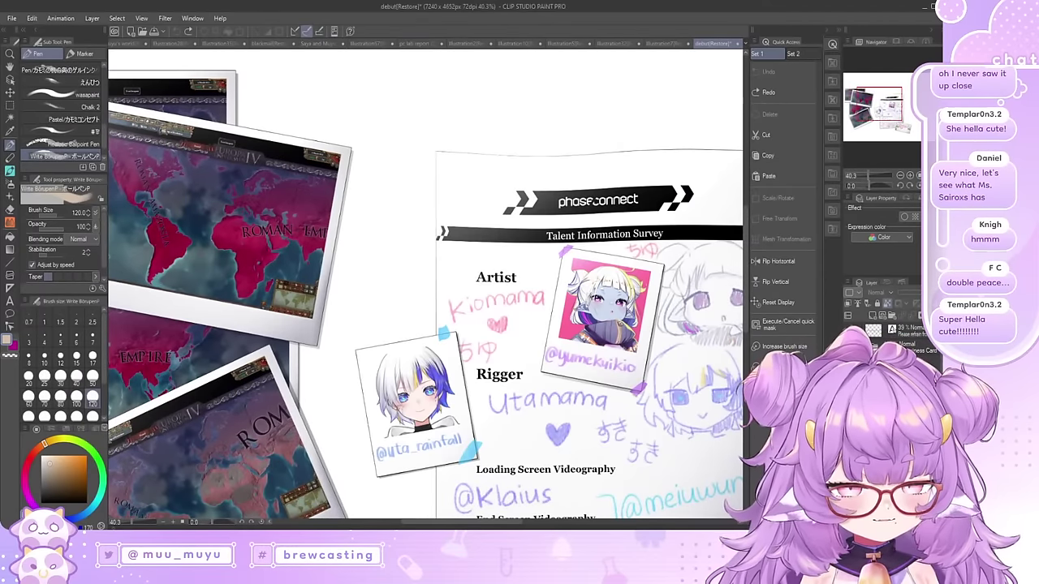
key(ctrl+y)
Step: Examine the confiscated hand-drawn map on the basement floor plan up close, including its ENEMY and SAFE markings
scroll(472, 327, up, 10)
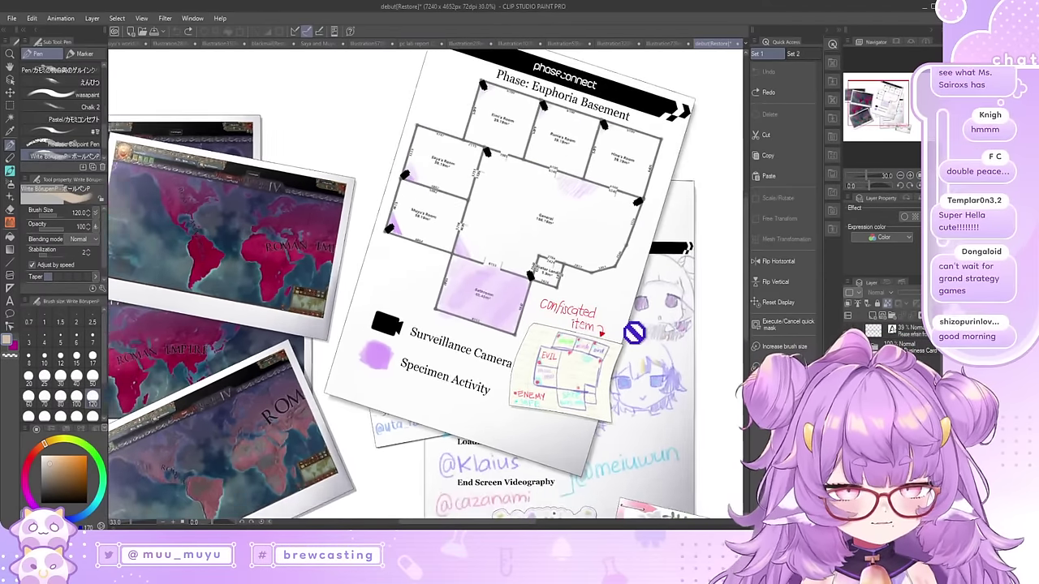
scroll(439, 327, down, 3)
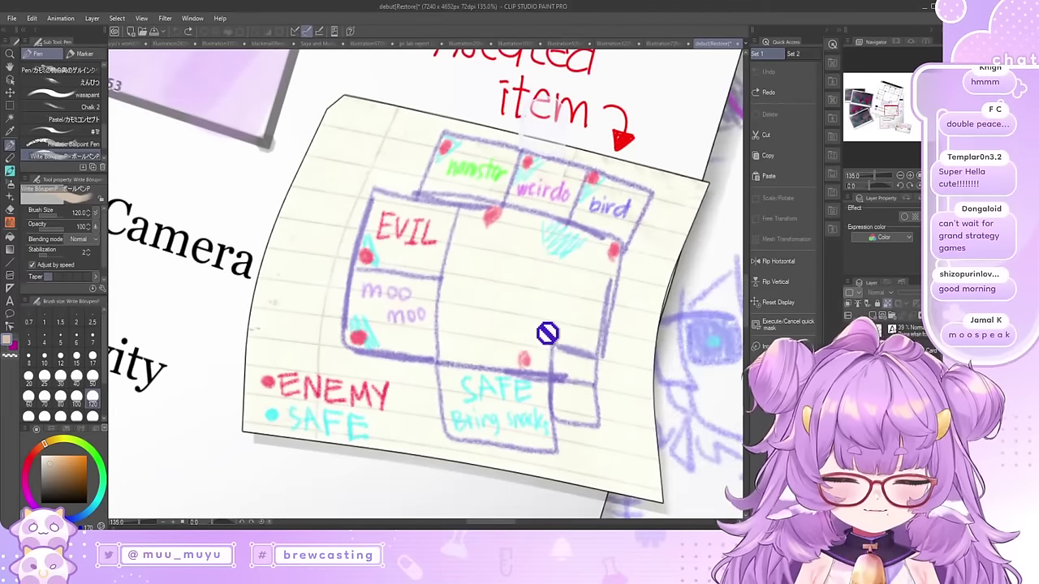
scroll(549, 328, up, 1)
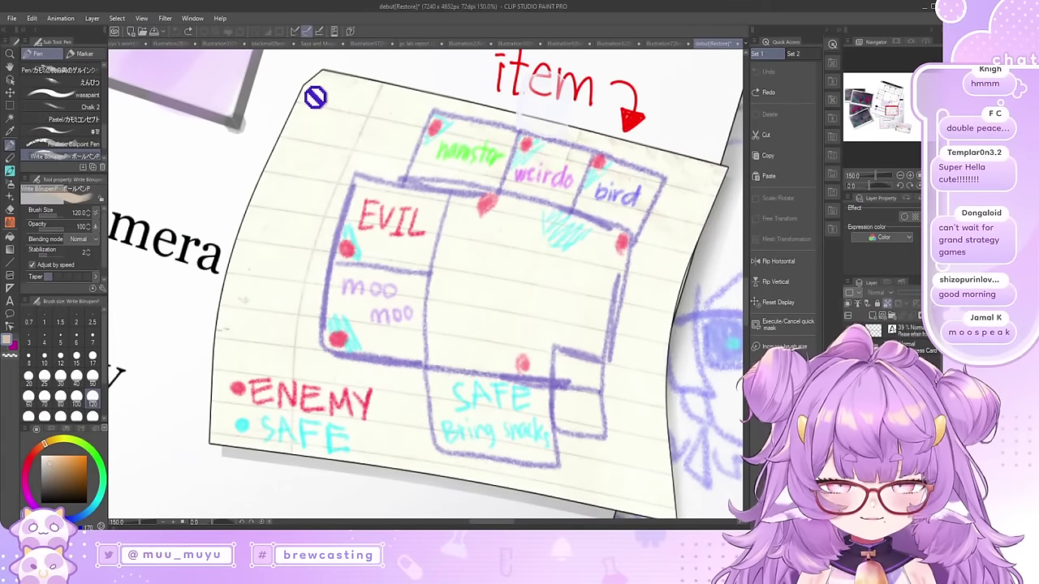
scroll(415, 401, down, 5)
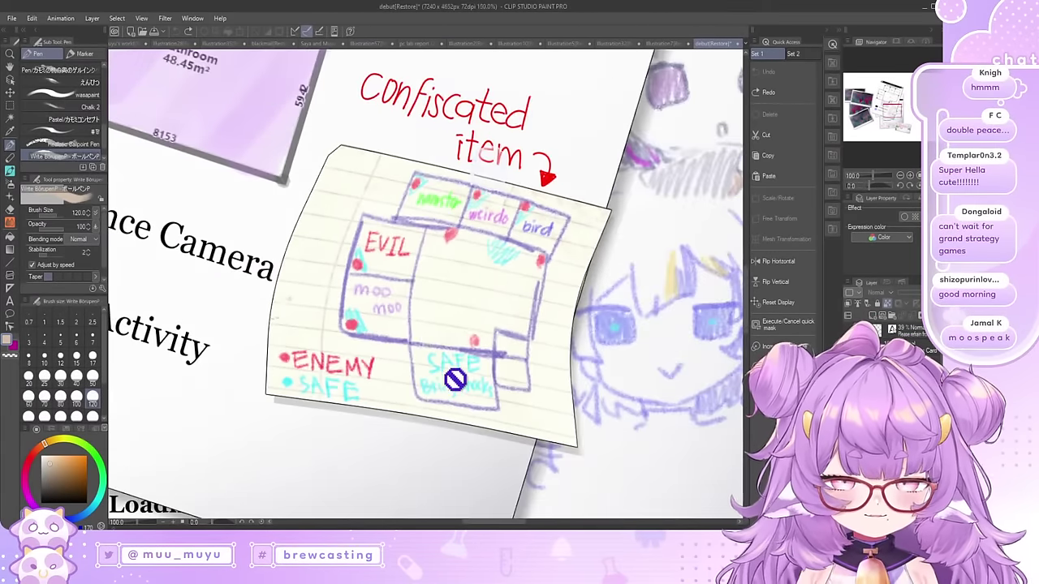
scroll(497, 312, down, 1)
scroll(487, 333, up, 1)
scroll(524, 315, down, 1)
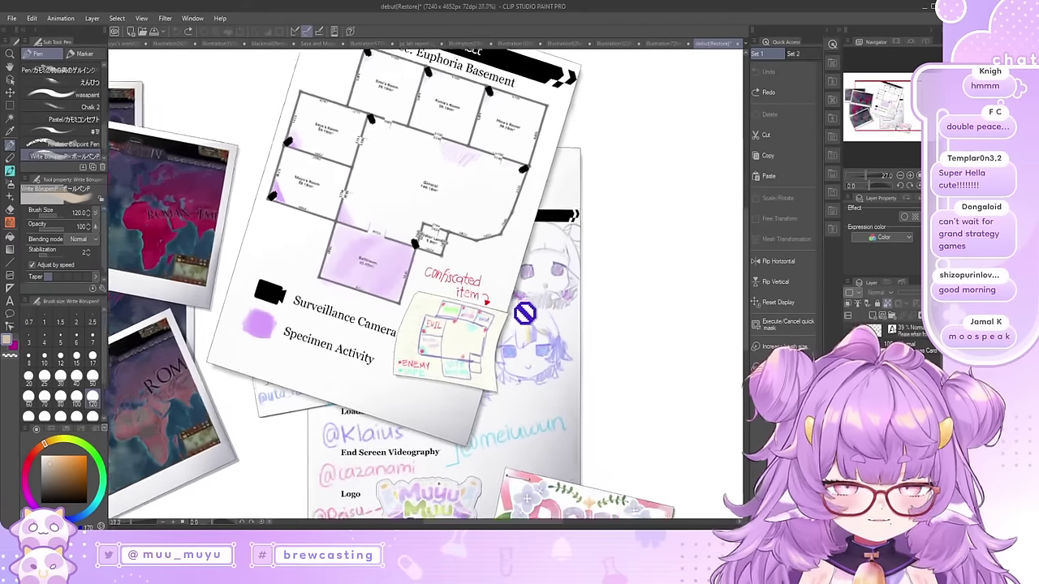
Step: Rotate the canvas view to -18° so the basement floor plan is upright, and examine its room layout
scroll(521, 305, up, 1)
scroll(520, 288, down, 1)
scroll(439, 257, down, 2)
scroll(422, 172, up, 2)
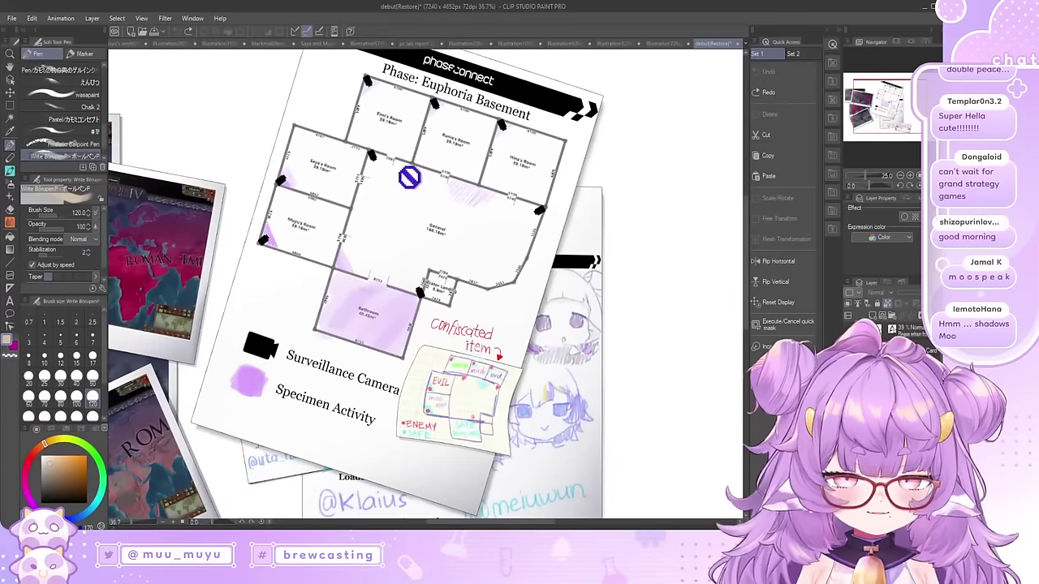
scroll(365, 268, down, 2)
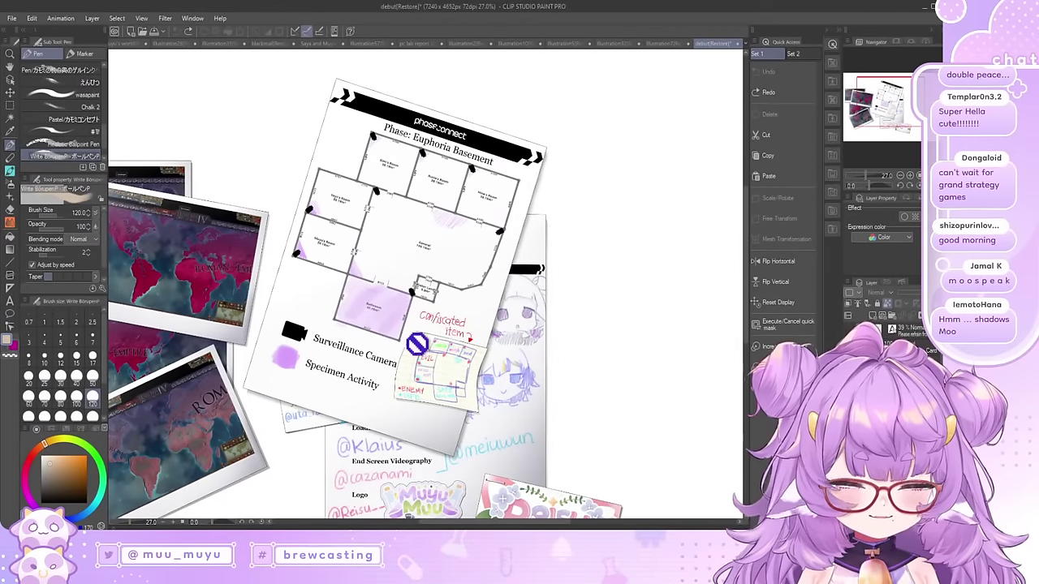
scroll(418, 343, up, 5)
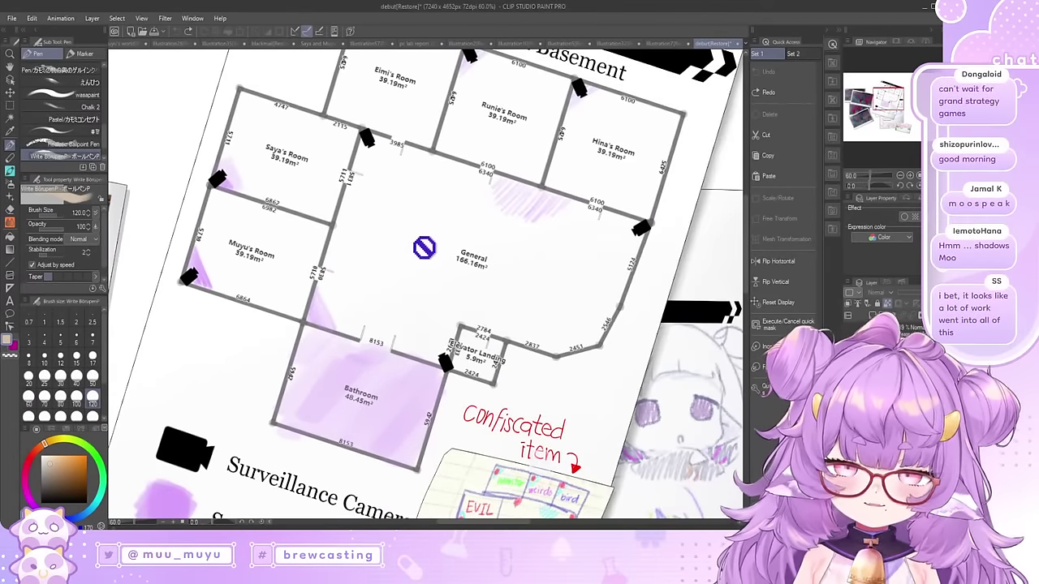
drag(563, 285, 558, 241)
scroll(390, 255, down, 1)
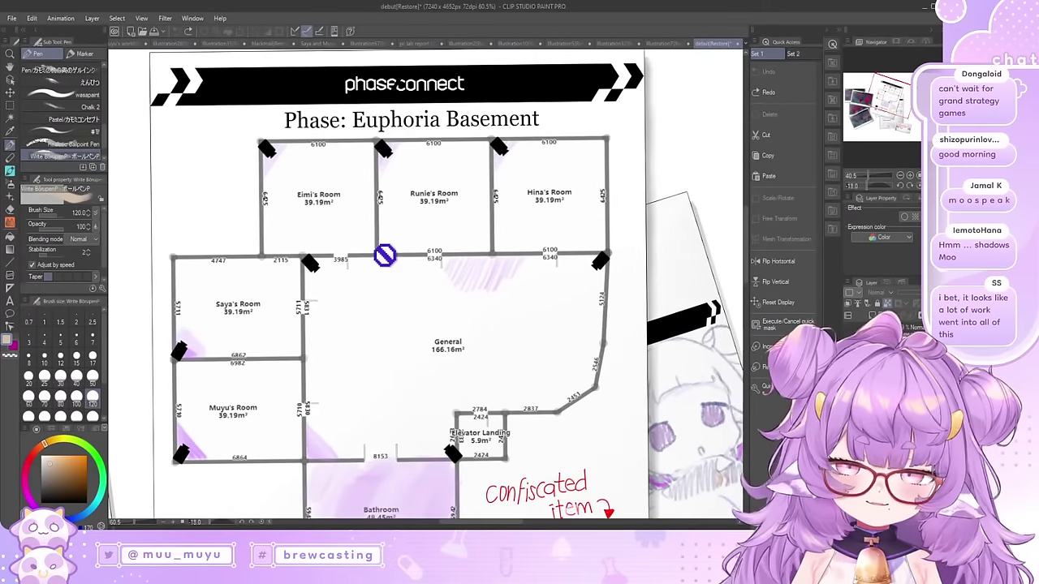
scroll(371, 296, up, 1)
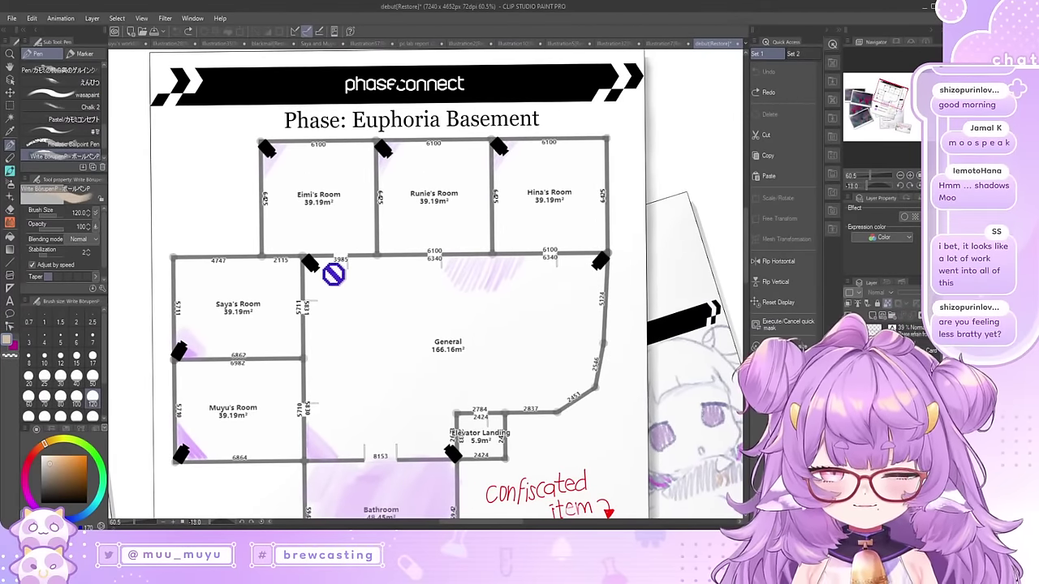
scroll(332, 274, down, 1)
scroll(174, 398, up, 1)
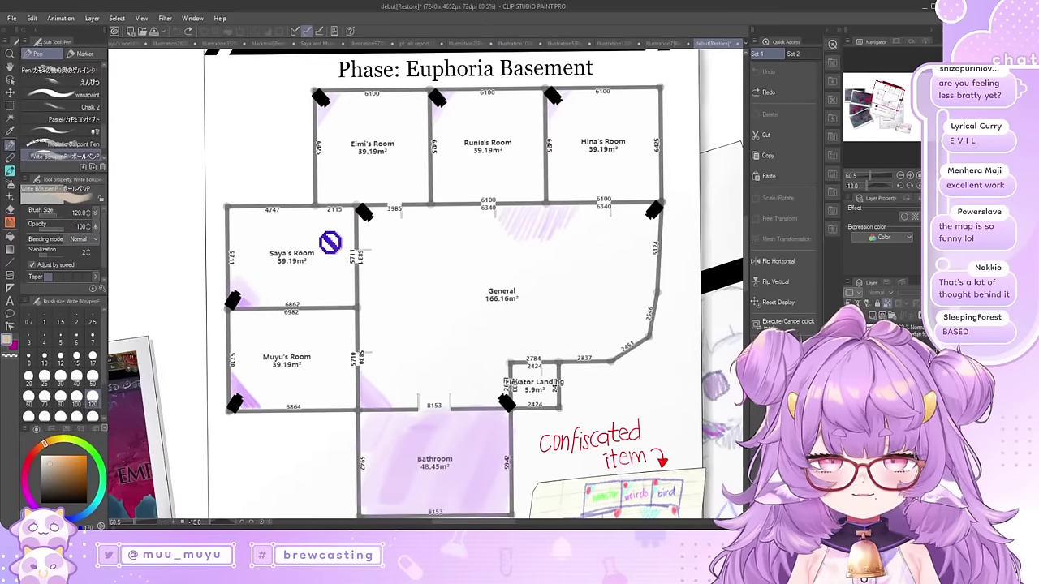
Step: Examine the surveillance cameras and shaded activity areas around the two side bedrooms and the bathroom
scroll(341, 409, down, 3)
scroll(255, 419, up, 5)
scroll(255, 419, up, 2)
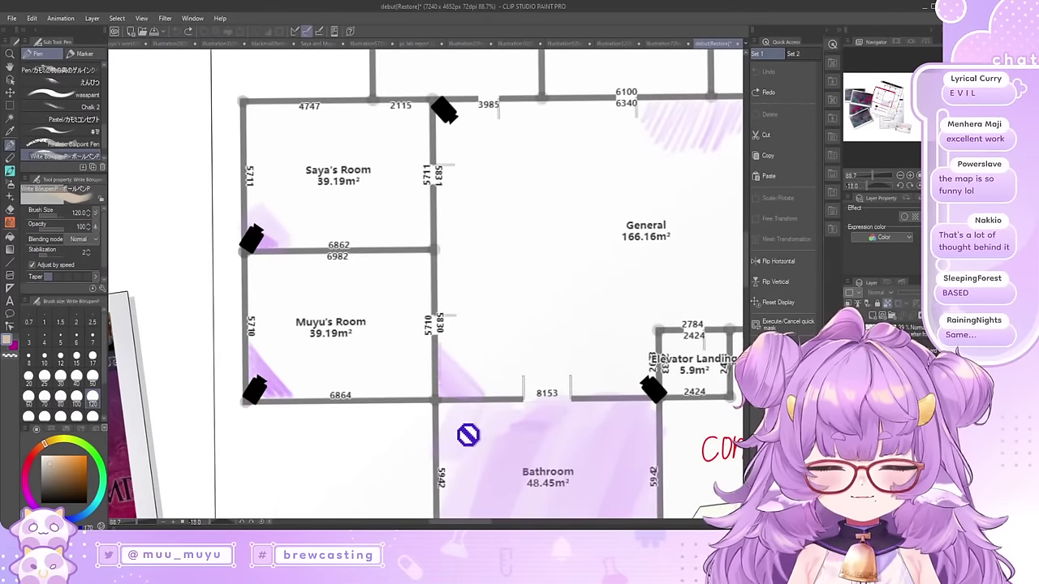
scroll(447, 420, down, 3)
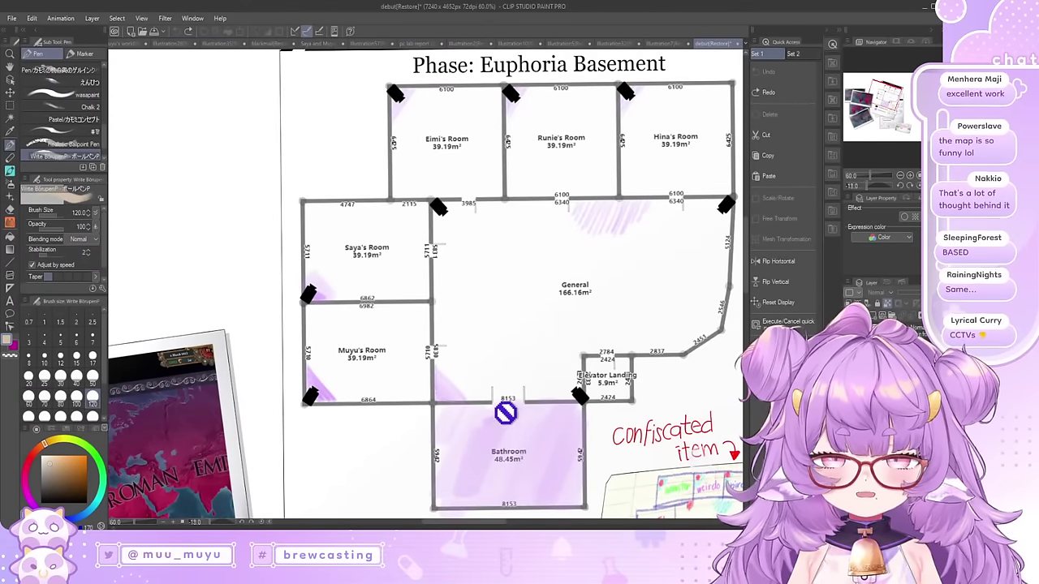
scroll(457, 385, up, 2)
scroll(457, 385, up, 2)
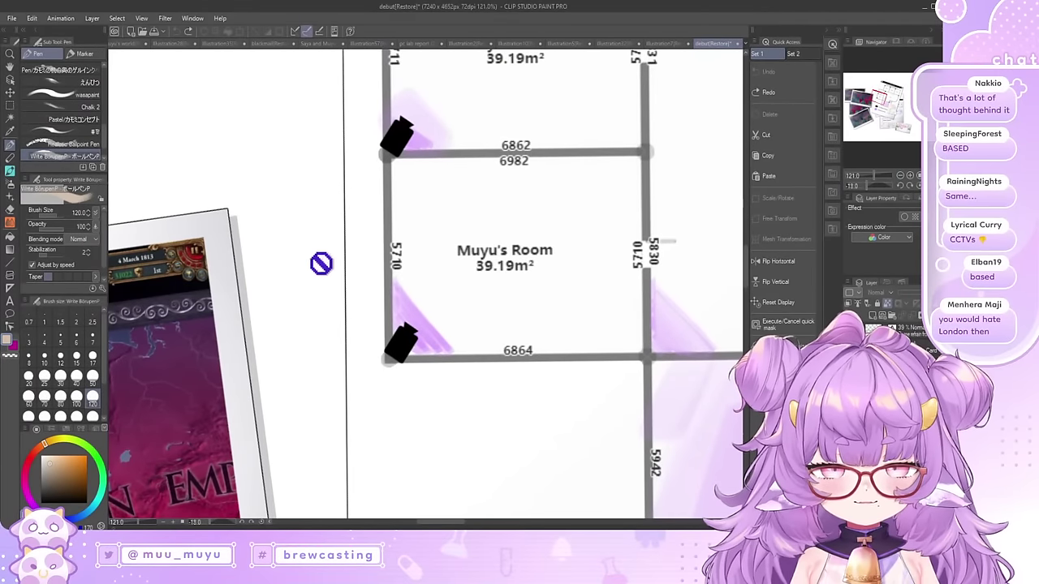
scroll(349, 422, down, 3)
scroll(591, 243, up, 2)
scroll(422, 451, down, 2)
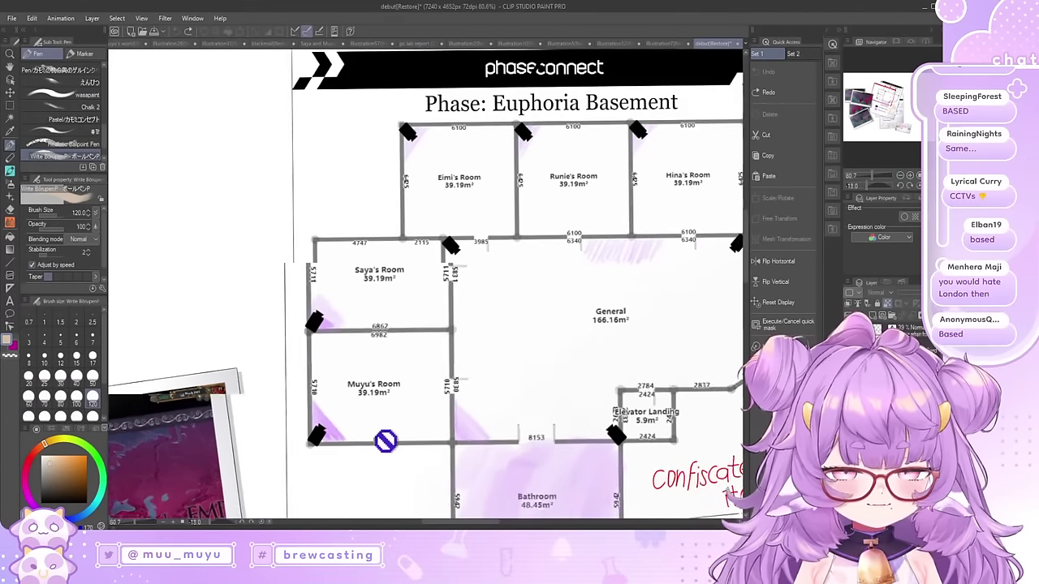
scroll(524, 286, up, 2)
scroll(367, 194, down, 2)
scroll(541, 285, up, 3)
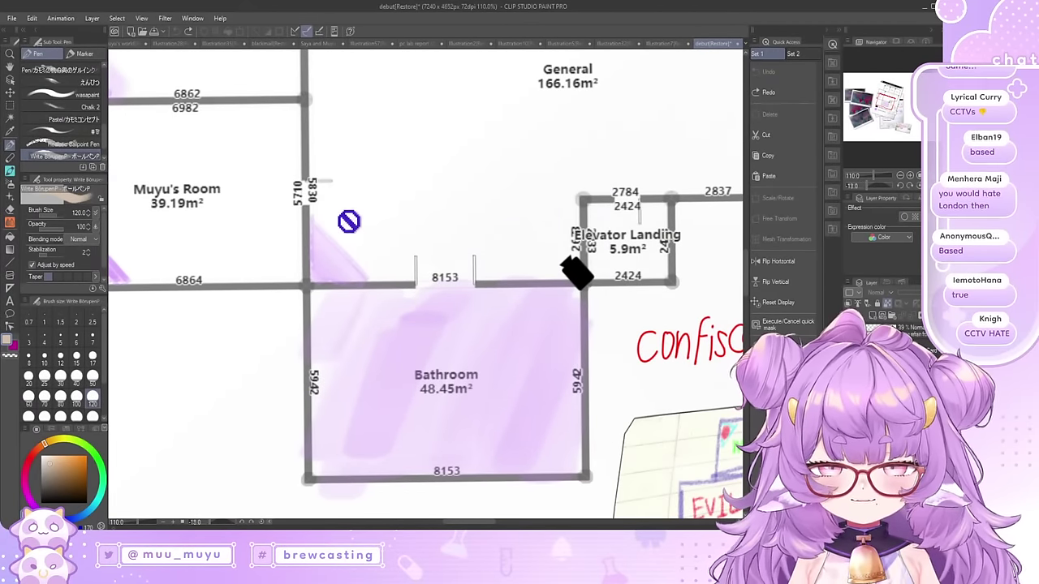
Step: Examine the camera corners and shaded blind spots in the floor plan's upper row of rooms and Saya's Room
scroll(371, 345, down, 8)
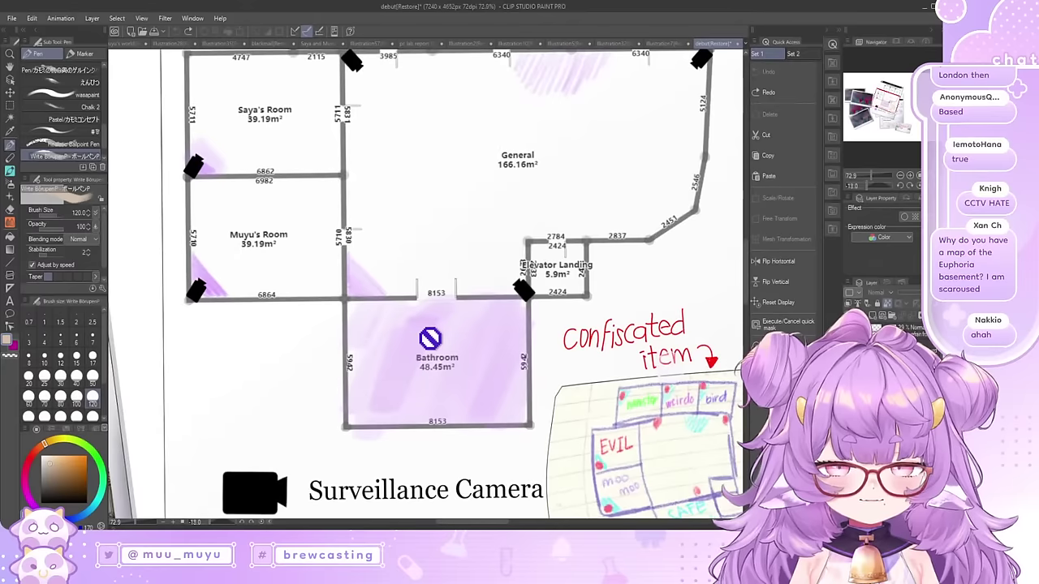
scroll(487, 200, up, 7)
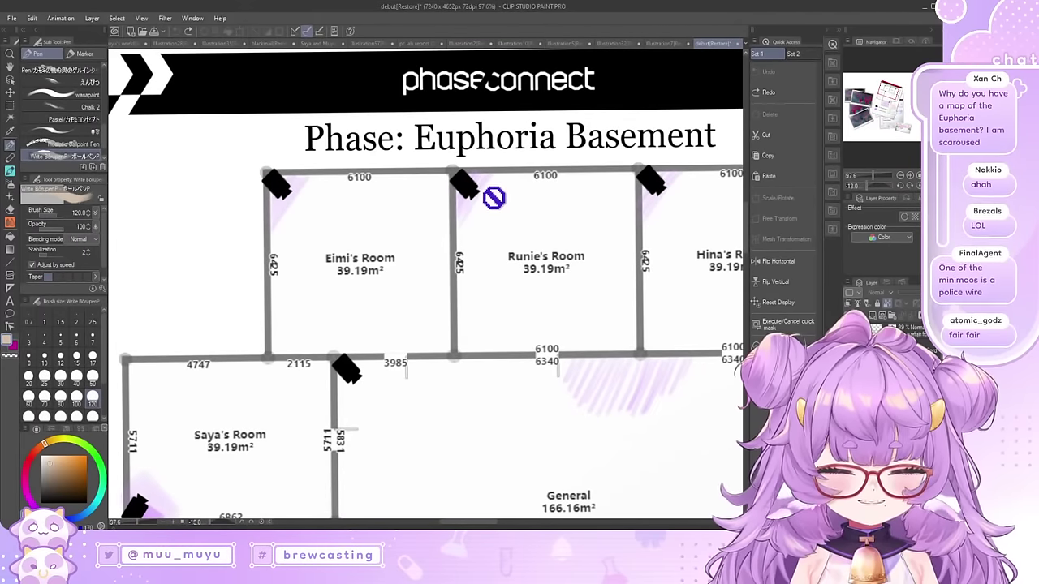
scroll(493, 197, down, 4)
scroll(171, 459, up, 5)
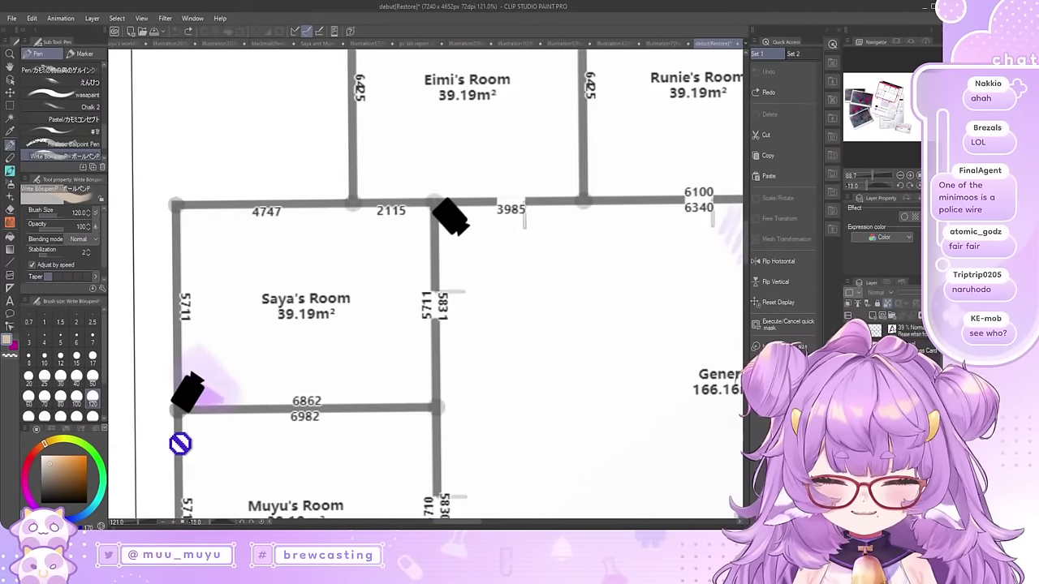
scroll(180, 444, down, 3)
scroll(236, 422, up, 5)
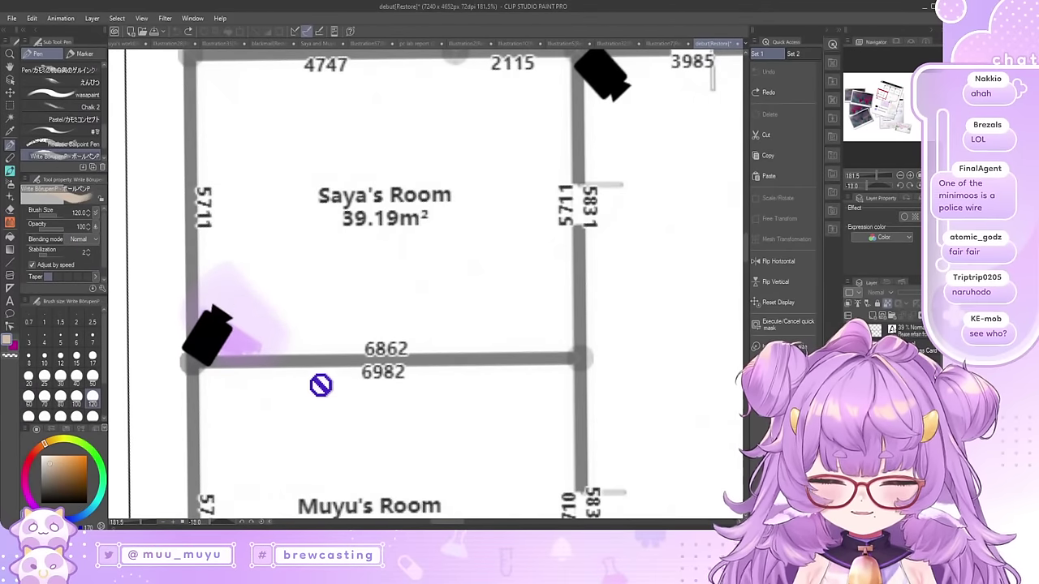
scroll(321, 385, down, 4)
scroll(491, 293, down, 3)
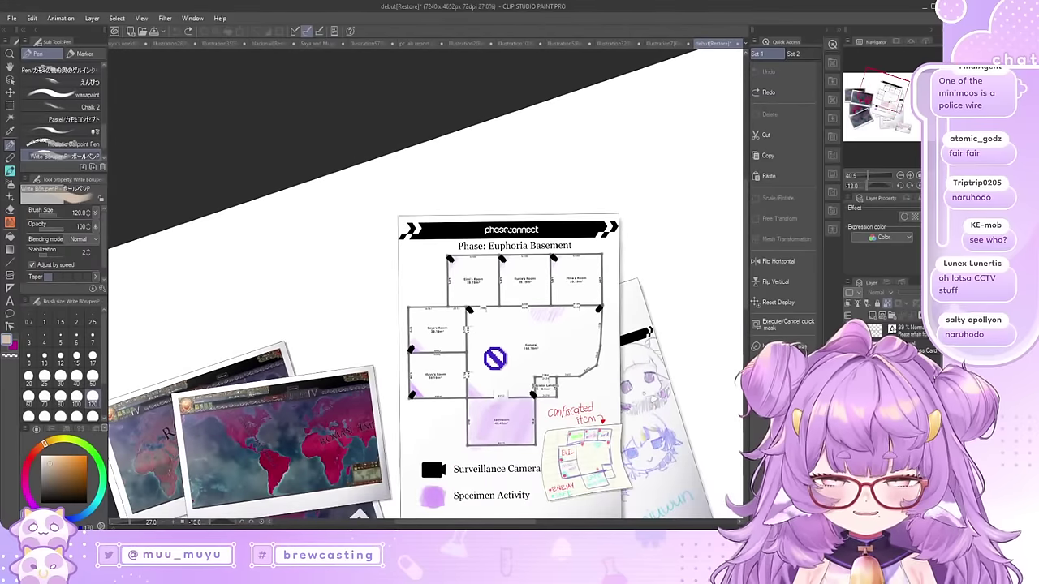
Step: Examine the floor plan's General area, bathroom entrance and elevator landing, including the shaded activity spots
scroll(463, 321, down, 3)
scroll(516, 475, up, 3)
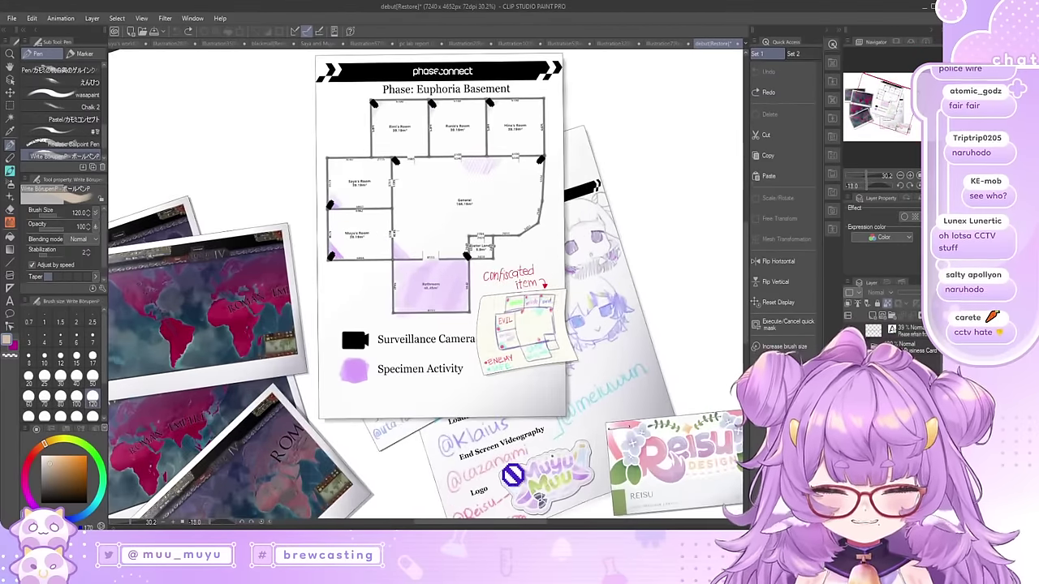
scroll(463, 197, up, 3)
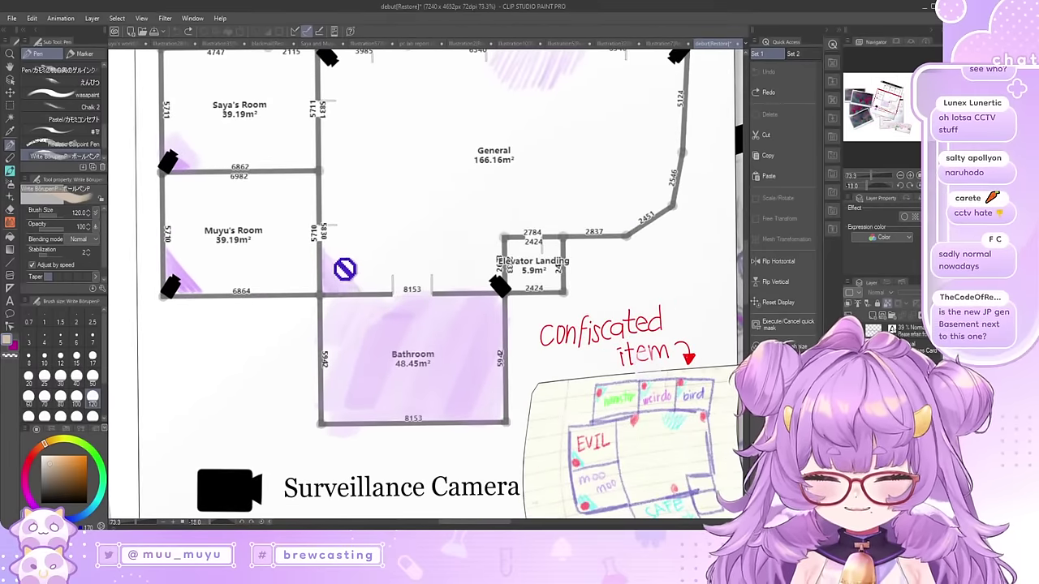
scroll(441, 308, down, 2)
scroll(552, 123, up, 1)
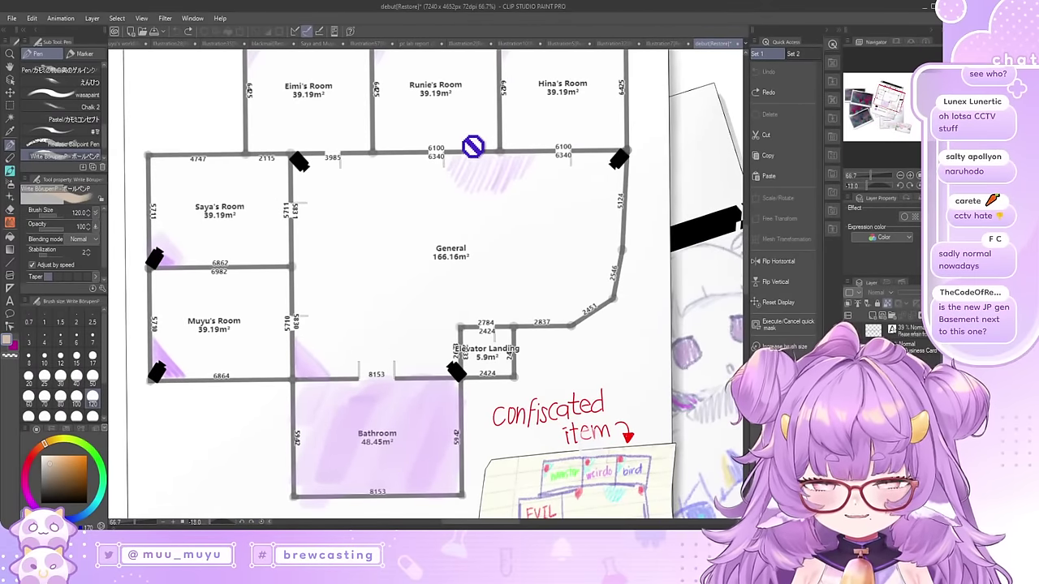
scroll(482, 284, down, 3)
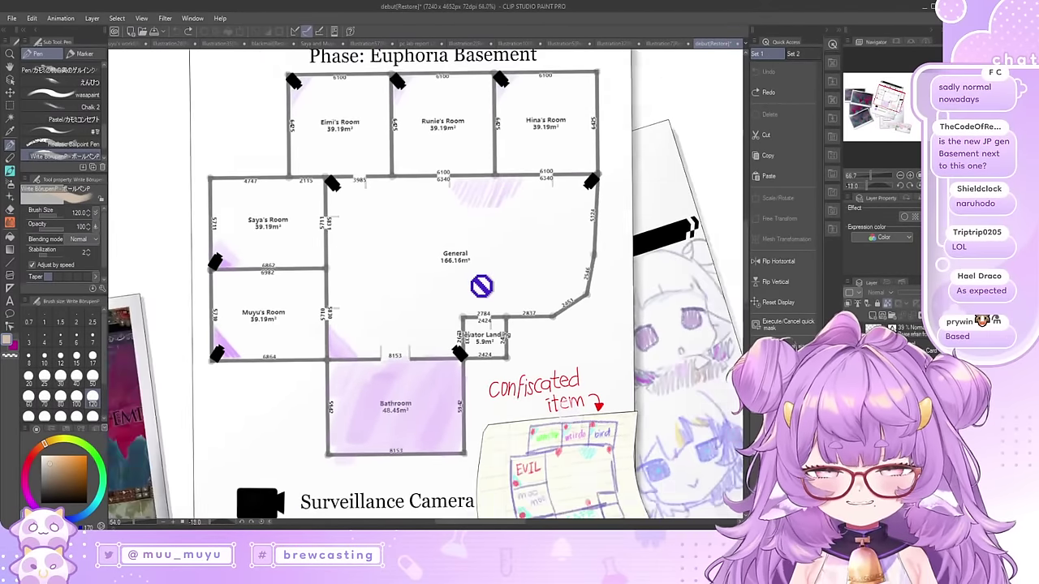
Step: Review the whole canvas arrangement of the floor plan, map photos, survey page and business card
scroll(469, 276, down, 4)
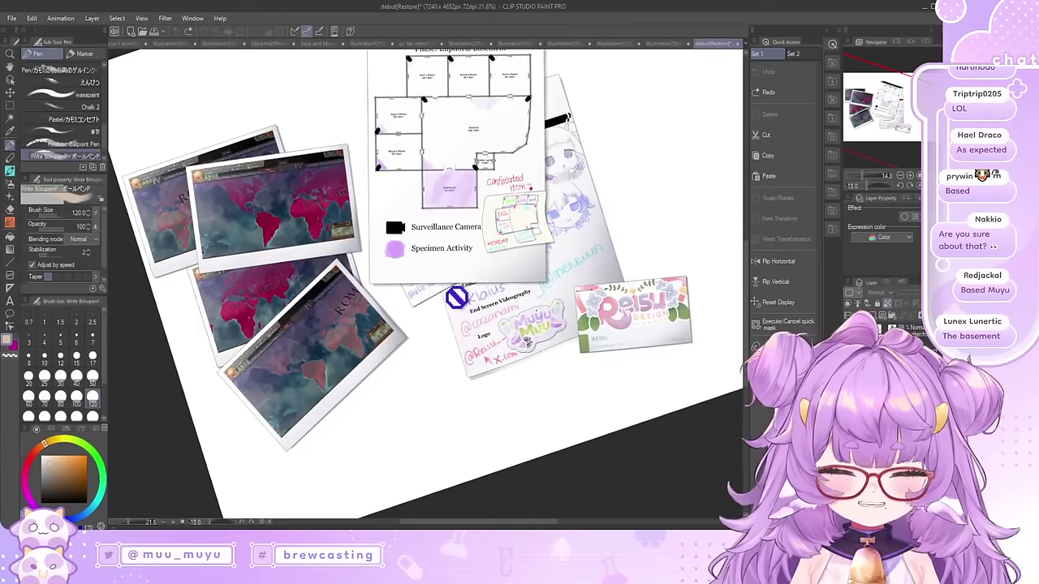
scroll(403, 322, down, 2)
scroll(528, 192, up, 2)
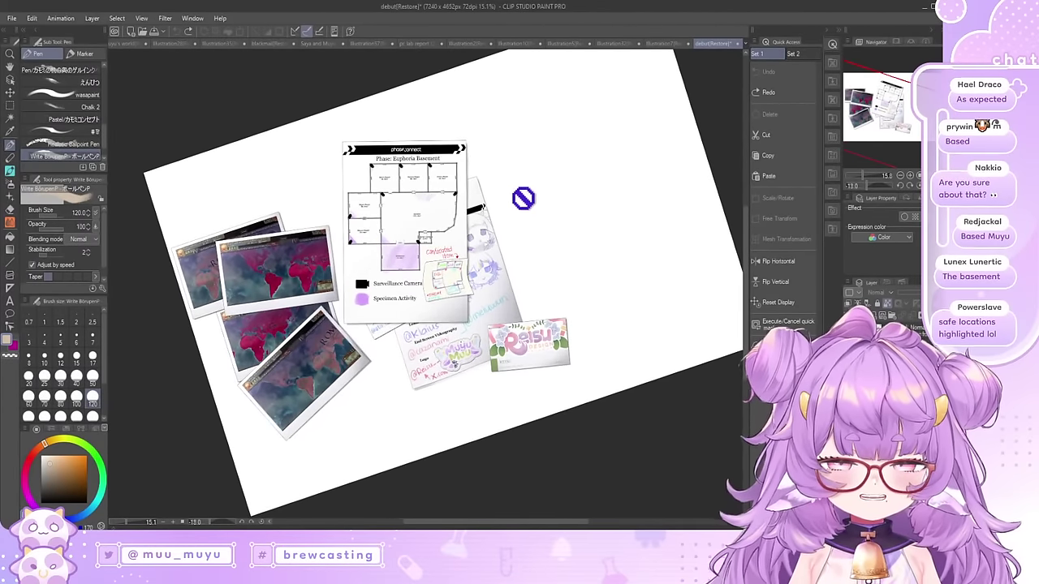
scroll(485, 325, up, 3)
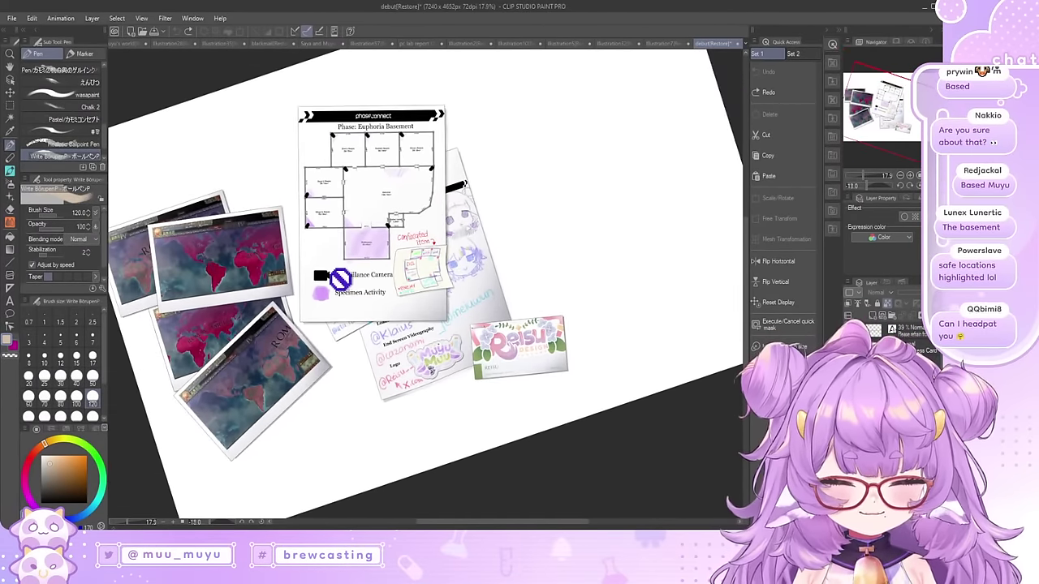
scroll(294, 354, up, 2)
scroll(528, 370, down, 2)
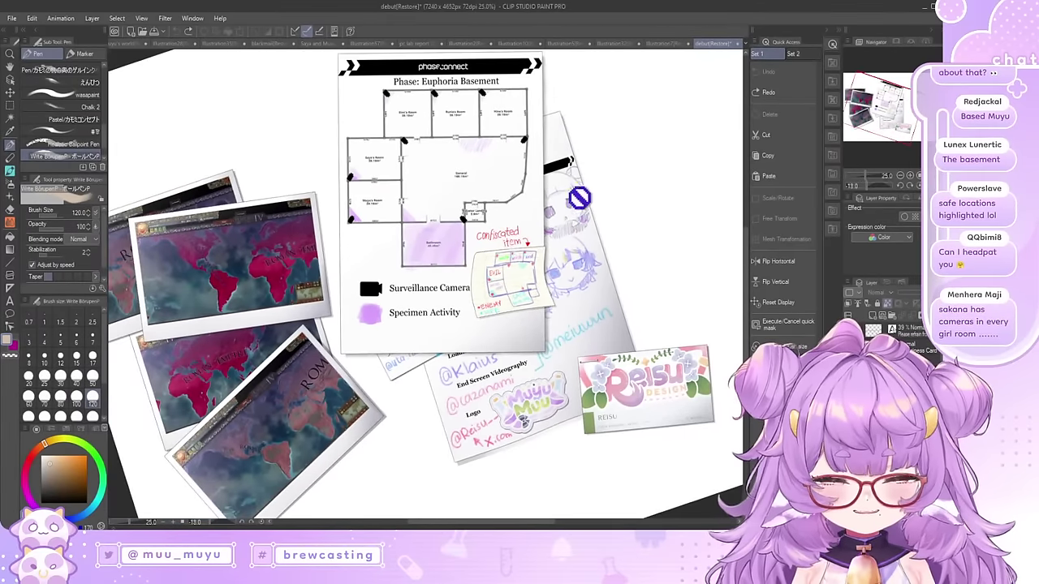
scroll(586, 227, down, 2)
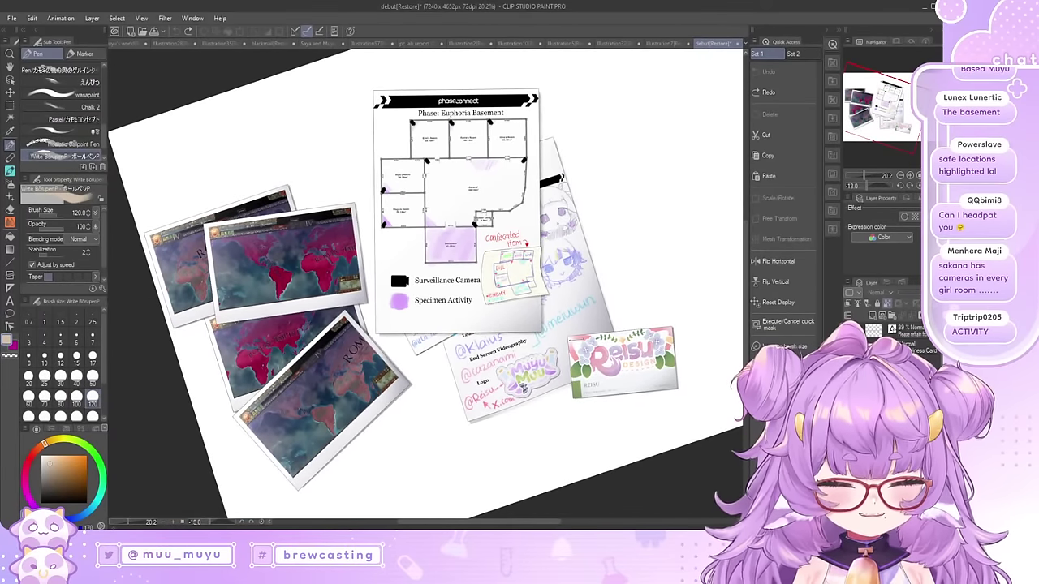
Step: Hide the basement floor plan and show the handwritten Likes and Dislikes page
click(849, 382)
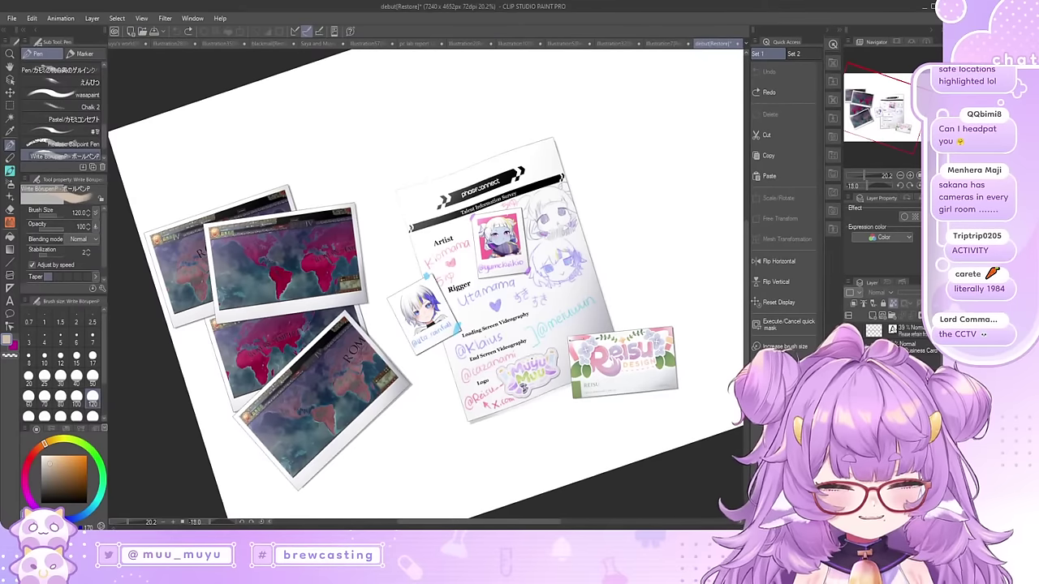
click(849, 399)
scroll(455, 330, down, 3)
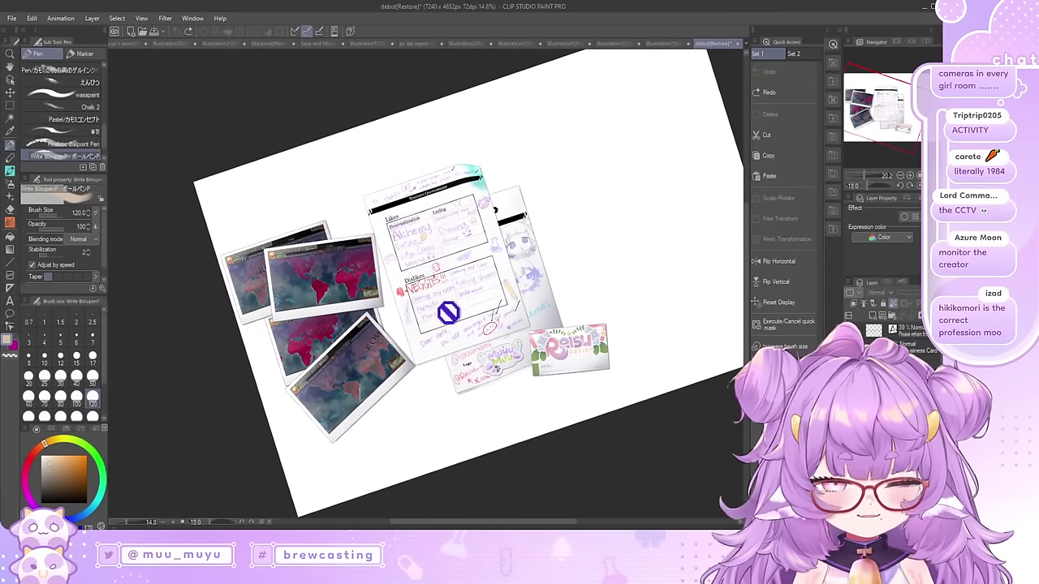
Step: Hide the Likes and Dislikes page and show the Specimen Information page with its clipped photo up close
scroll(457, 306, up, 4)
click(849, 399)
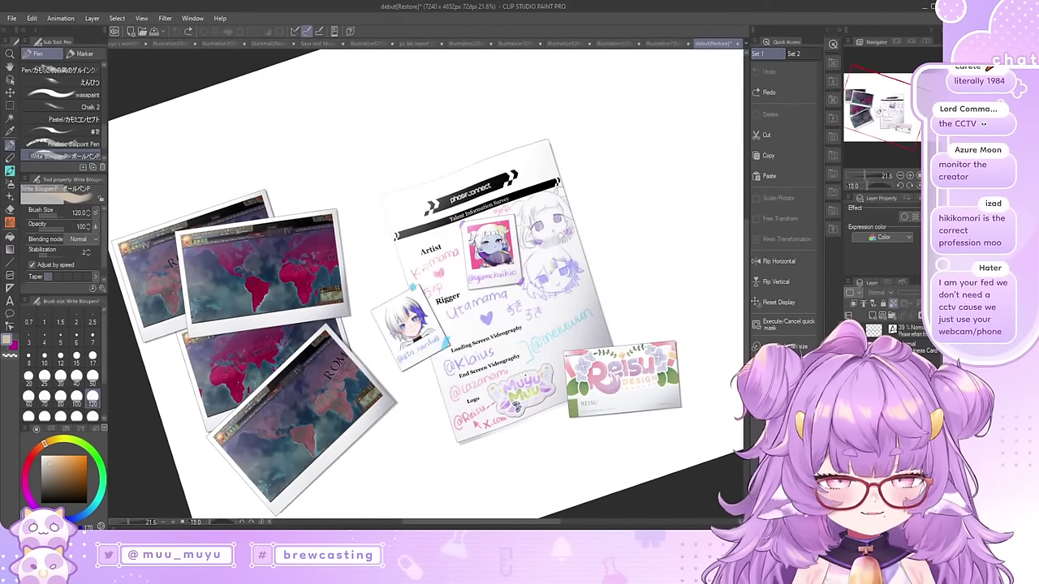
click(849, 418)
scroll(482, 324, up, 2)
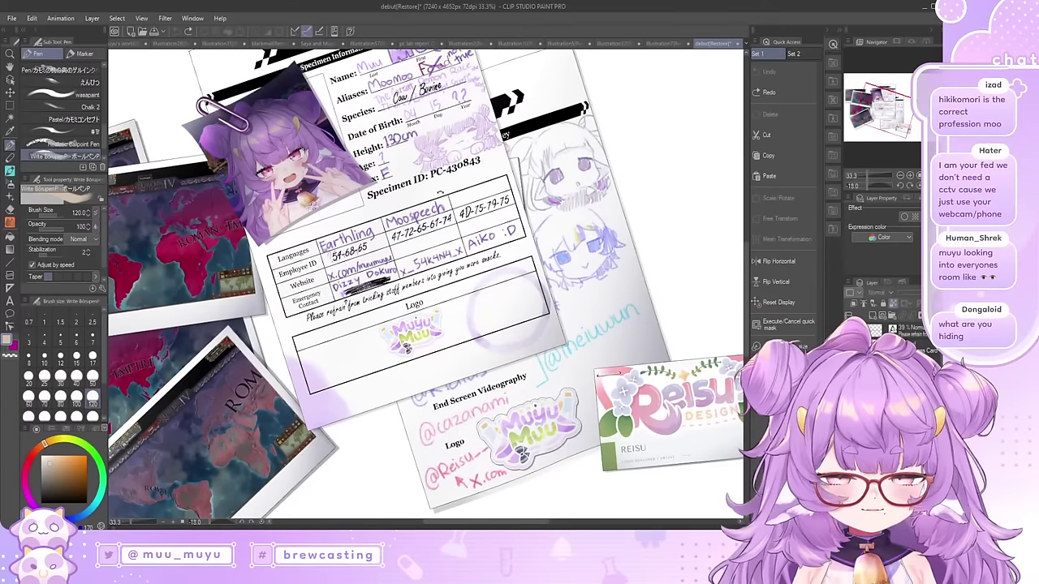
Step: Examine the Languages, Employee ID and Website rows of the Specimen Information table up close
scroll(483, 325, up, 1)
scroll(387, 241, up, 3)
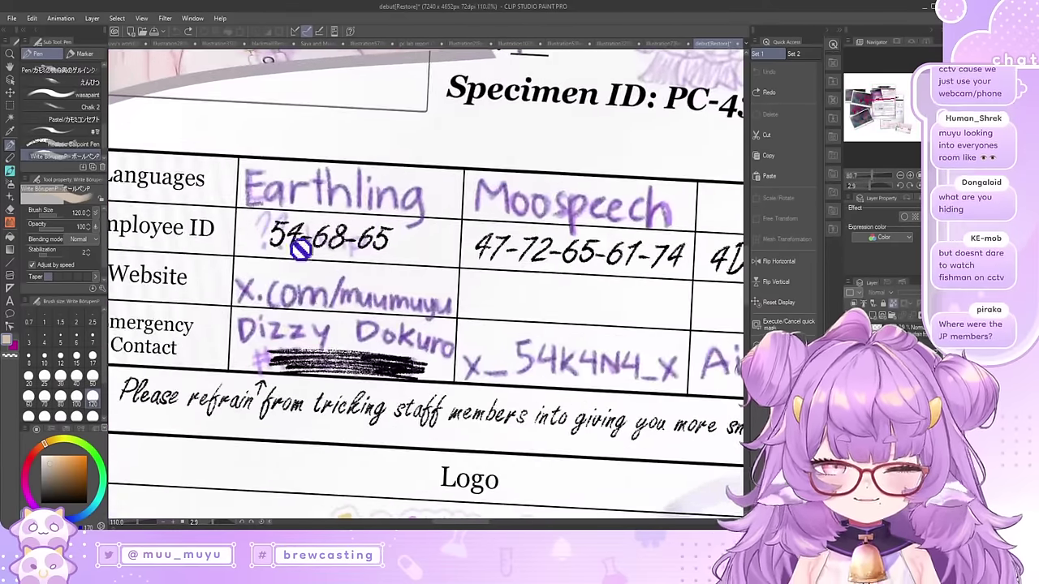
scroll(449, 281, down, 1)
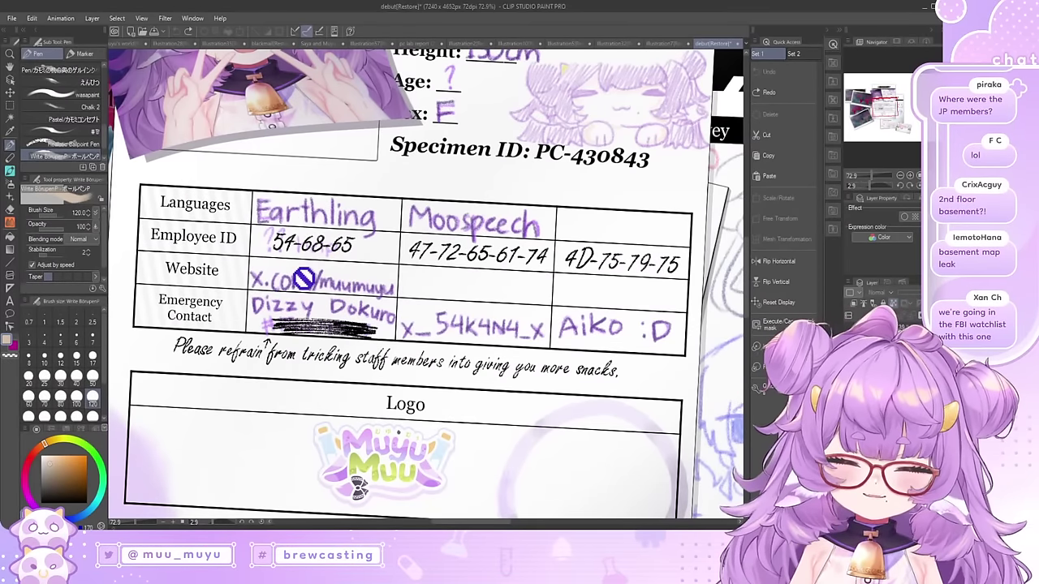
scroll(350, 239, down, 2)
scroll(289, 354, up, 3)
scroll(305, 257, down, 1)
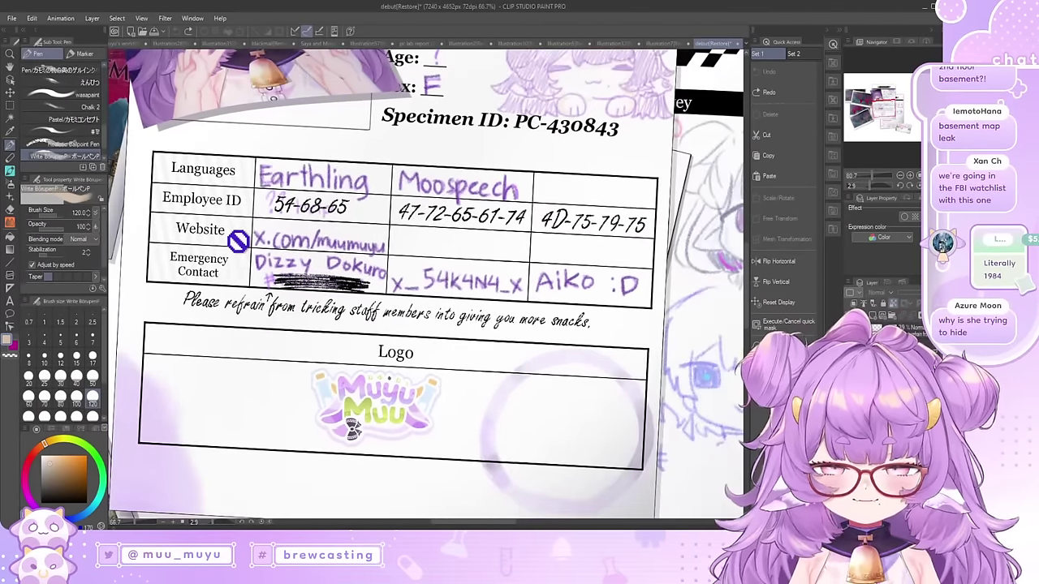
scroll(260, 299, down, 1)
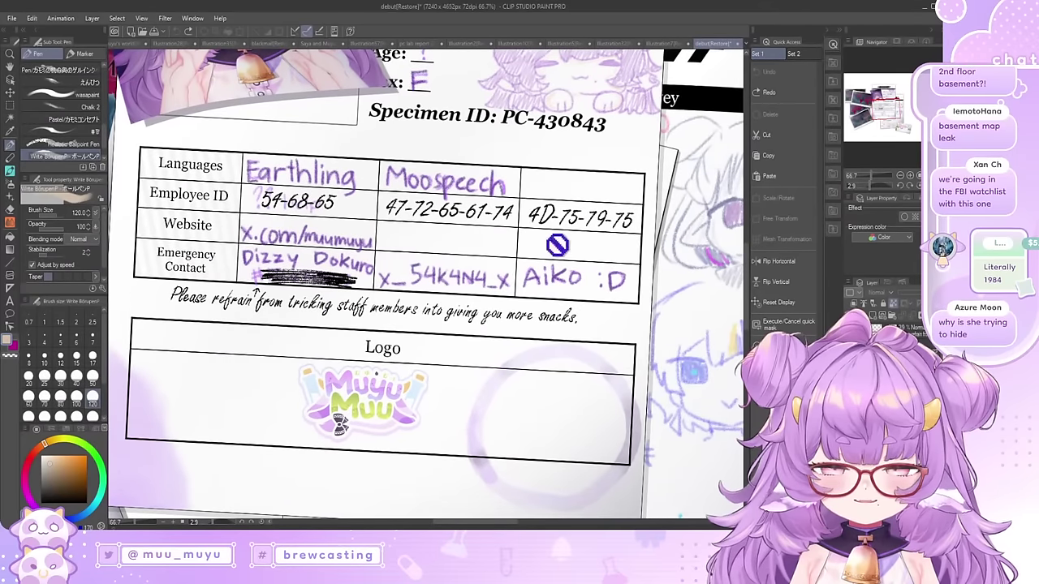
scroll(301, 298, down, 1)
scroll(348, 354, up, 2)
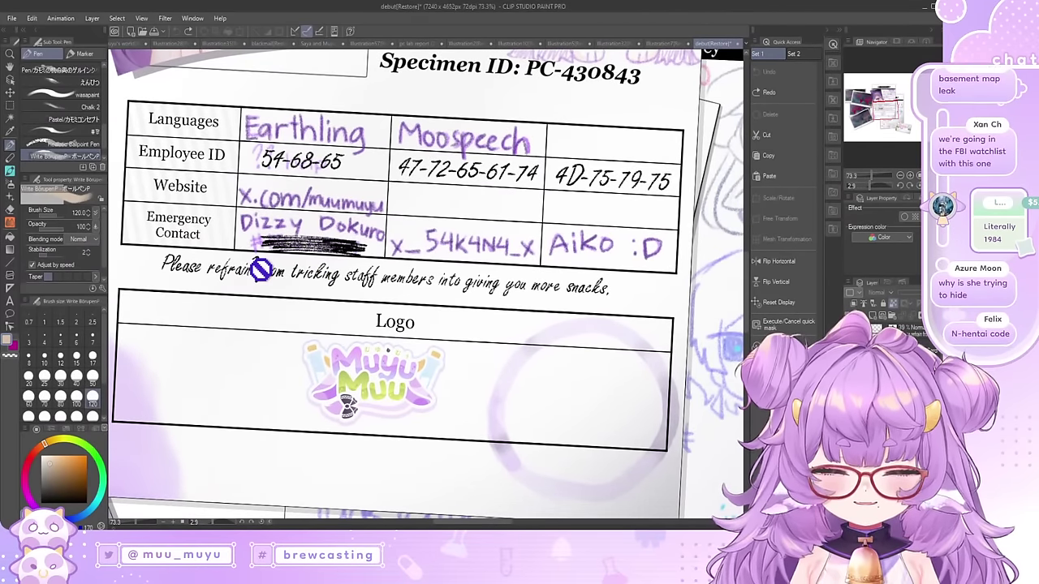
Step: Examine the Emergency Contact row with its blacked-out entry, the handwritten snack note and the Logo box
scroll(261, 270, up, 1)
scroll(394, 260, up, 1)
scroll(281, 271, down, 1)
scroll(276, 256, up, 1)
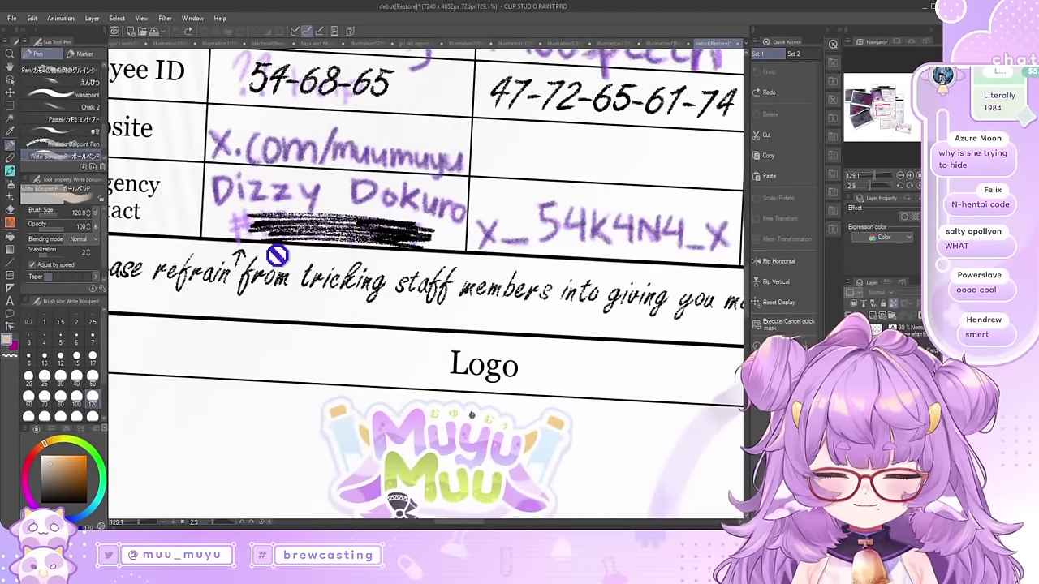
scroll(276, 257, up, 1)
scroll(373, 258, down, 3)
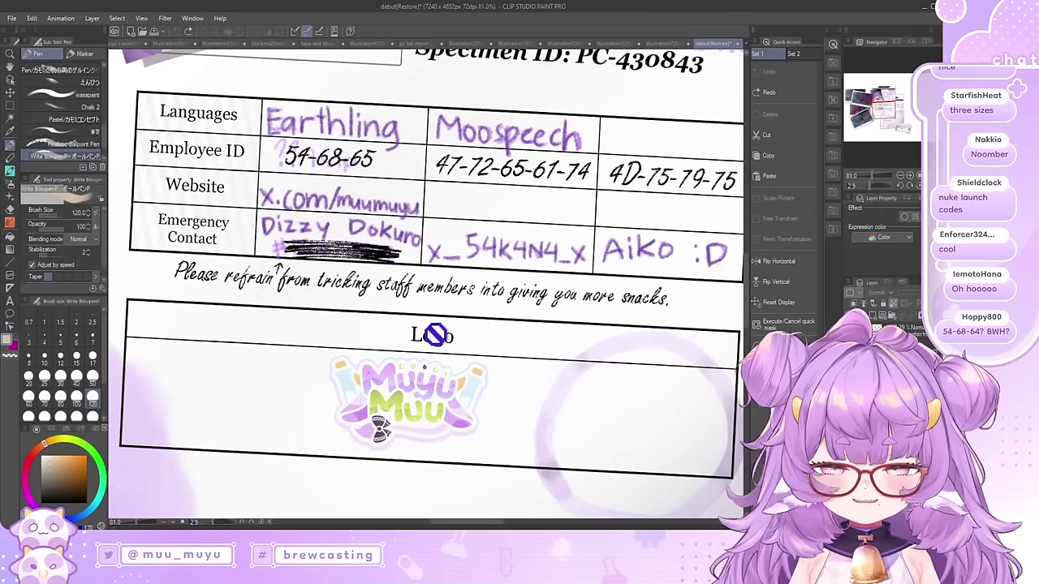
scroll(447, 329, down, 1)
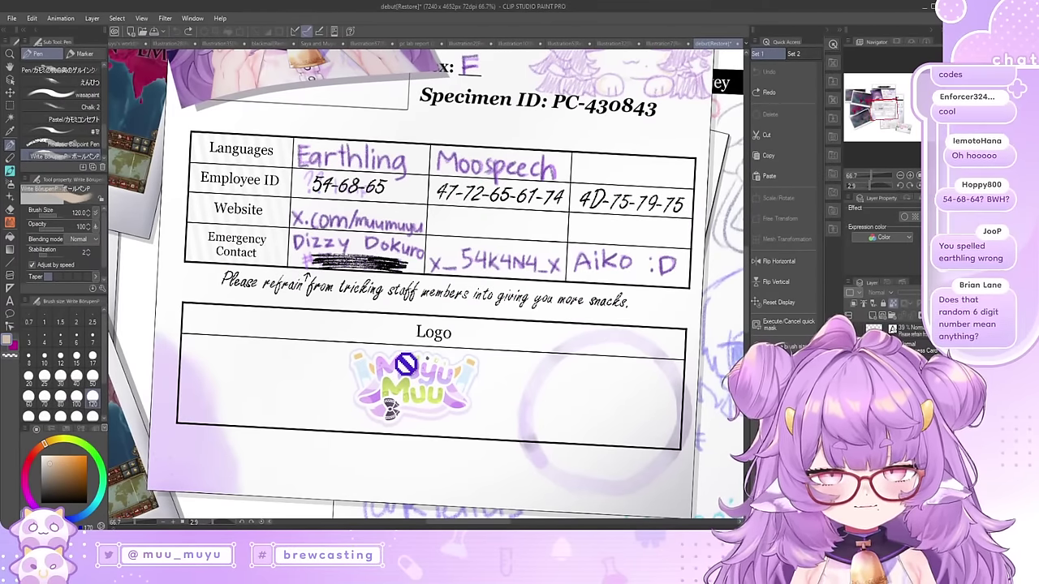
scroll(391, 393, down, 3)
scroll(426, 410, up, 3)
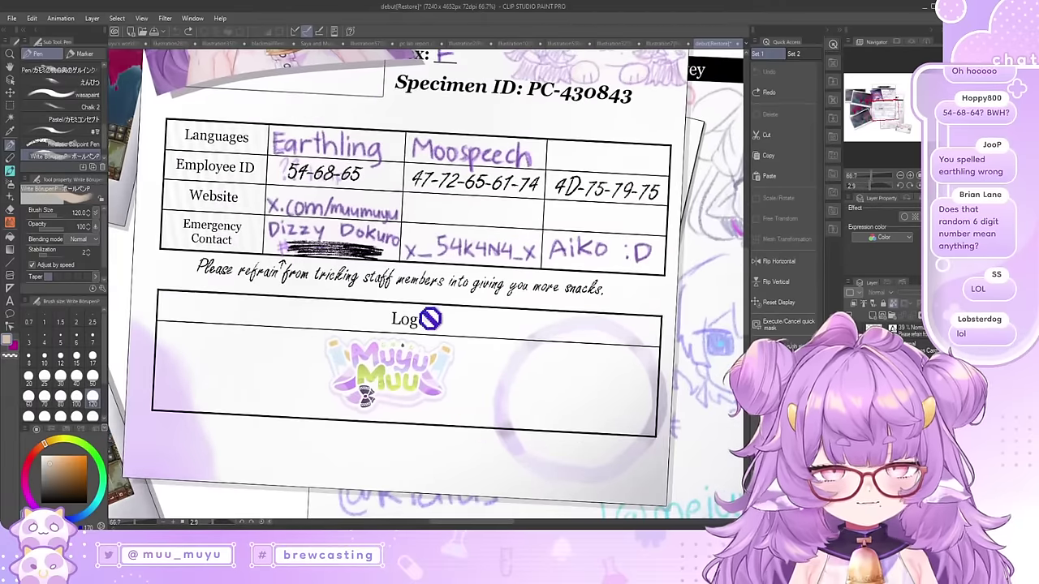
Step: Inspect the Specimen ID line and the Earthling and Moospeech columns of the Specimen Information table
scroll(428, 320, down, 4)
scroll(496, 403, up, 4)
scroll(472, 374, down, 2)
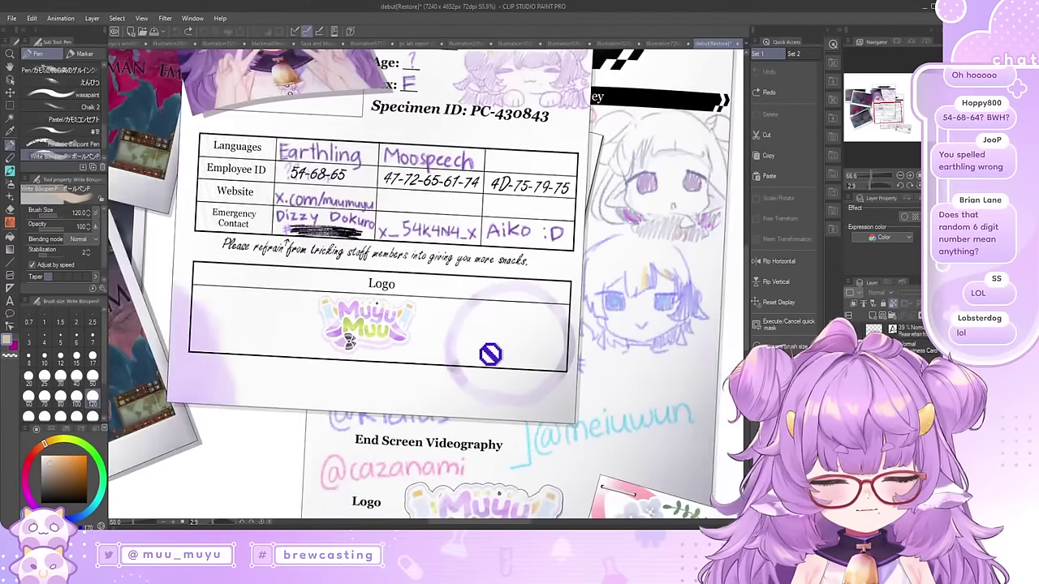
scroll(302, 160, up, 1)
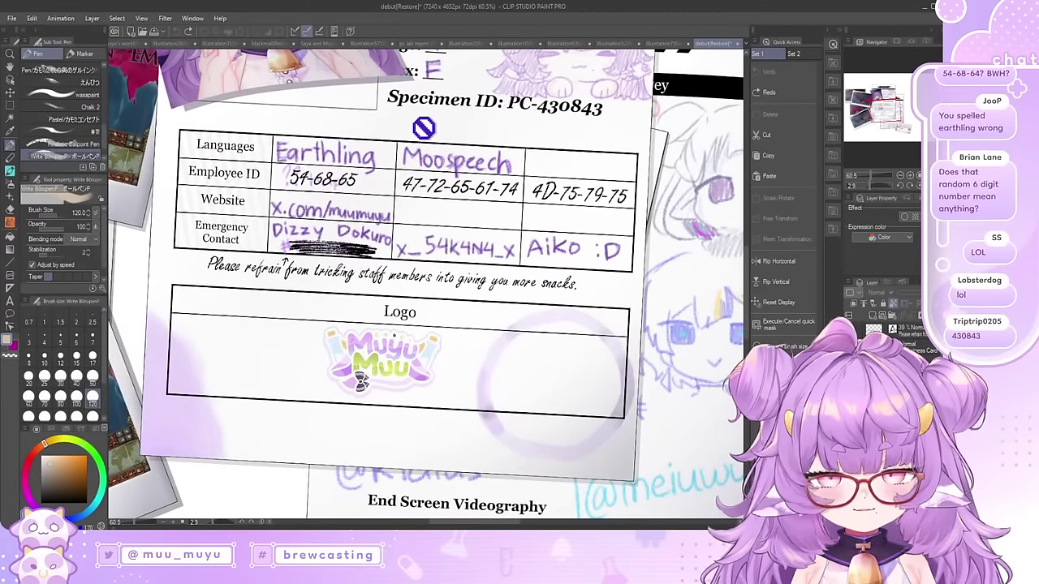
scroll(353, 133, up, 5)
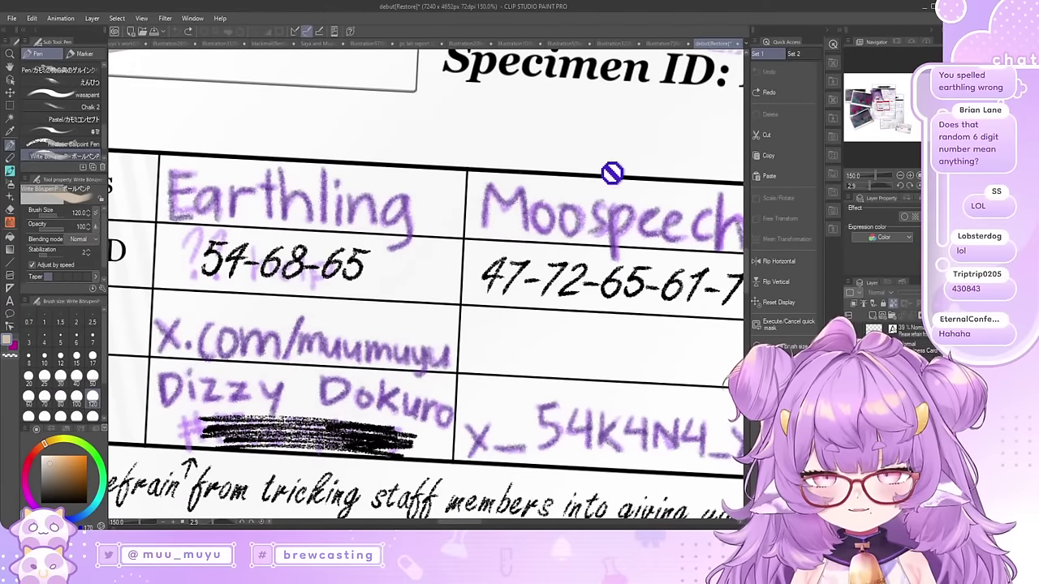
scroll(612, 173, down, 1)
scroll(510, 161, down, 7)
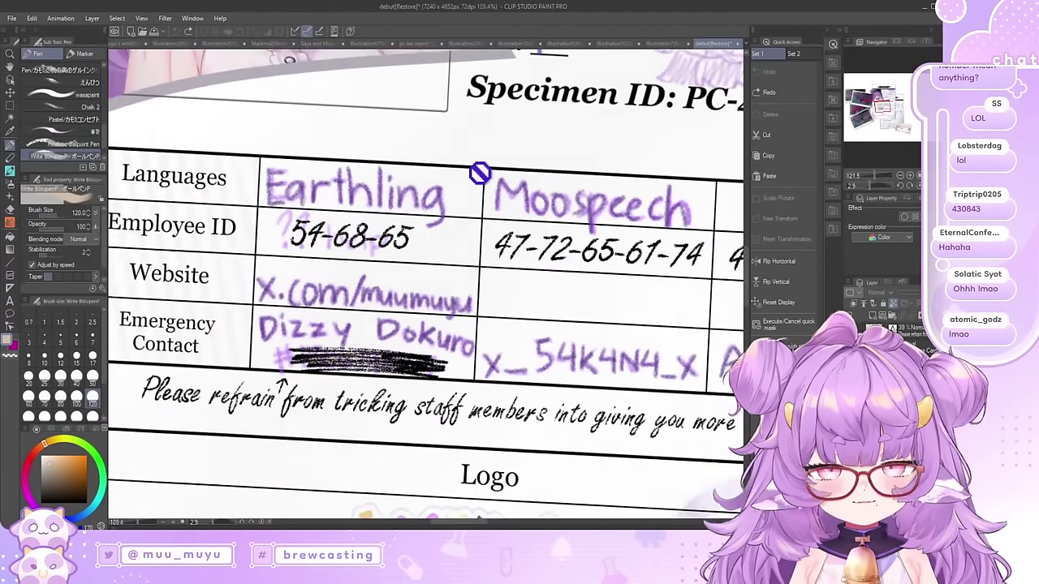
scroll(499, 178, up, 6)
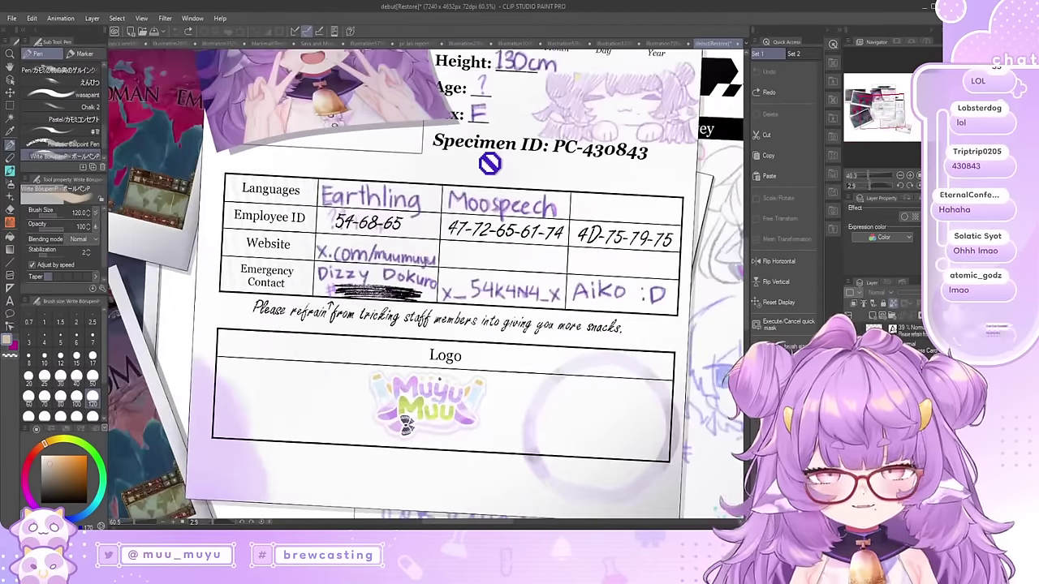
scroll(402, 272, down, 6)
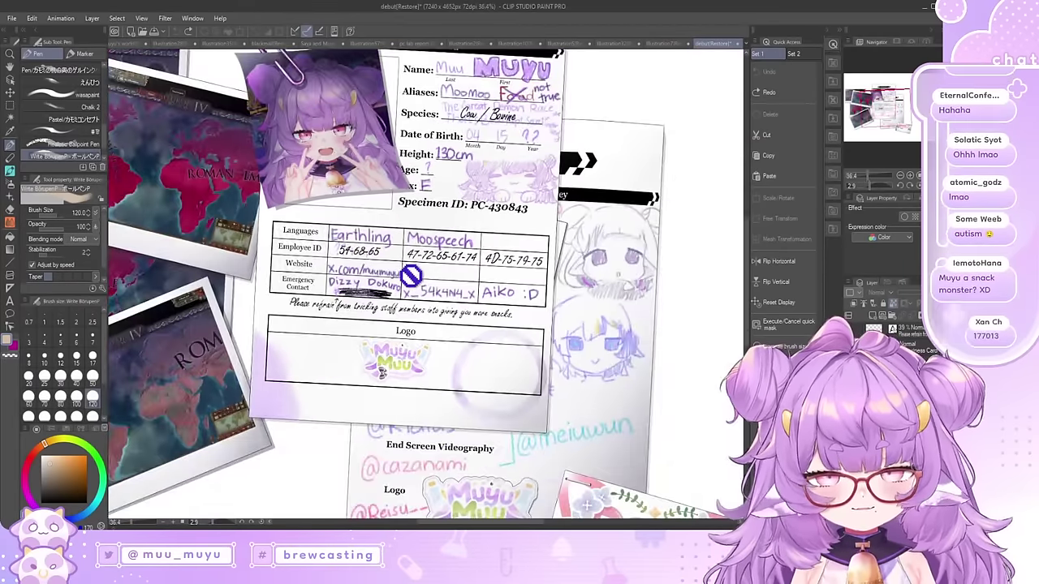
Step: Review the Specimen Information page among the surrounding photos, including its header, cow doodle and name lines up close
scroll(423, 379, up, 3)
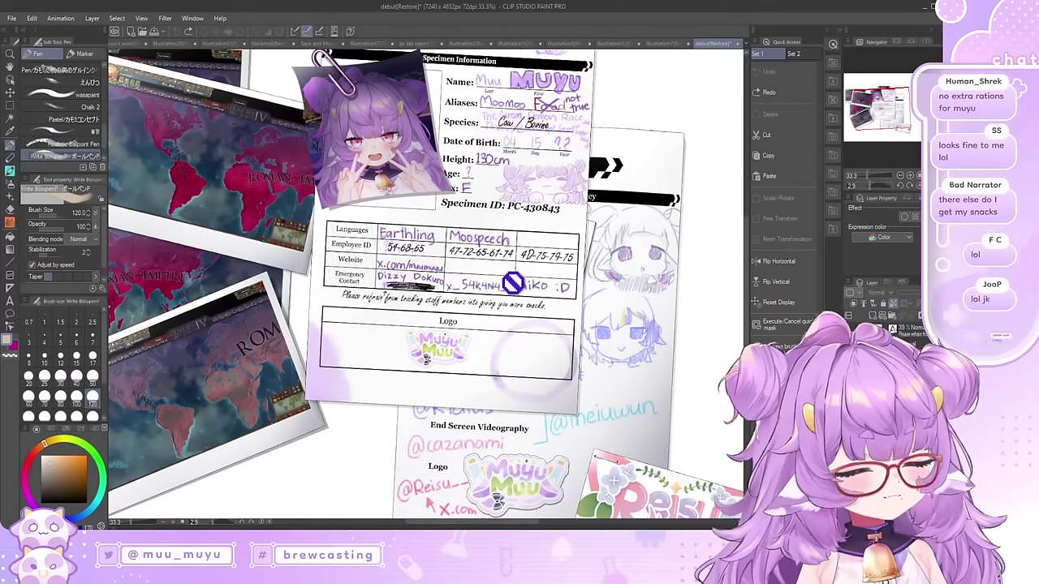
scroll(492, 305, down, 2)
scroll(444, 353, up, 3)
scroll(575, 396, down, 2)
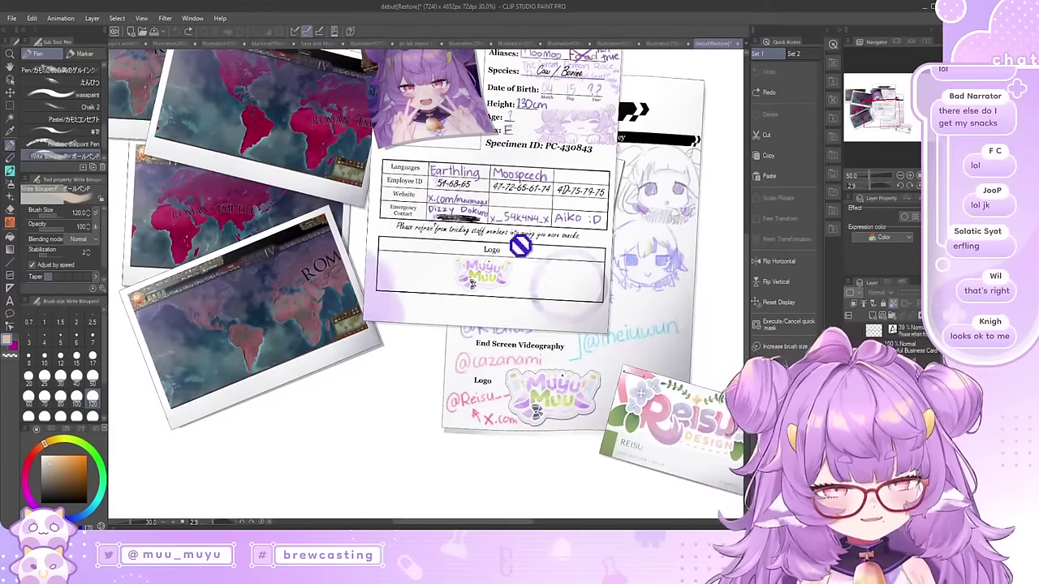
scroll(520, 241, up, 1)
scroll(519, 244, down, 3)
scroll(536, 217, up, 1)
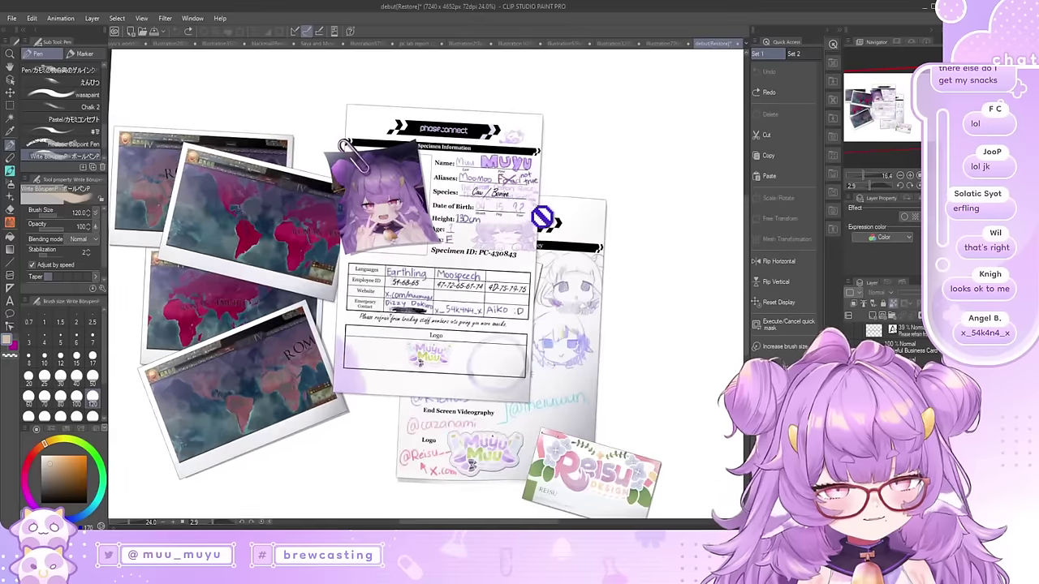
scroll(560, 98, up, 2)
scroll(544, 115, up, 3)
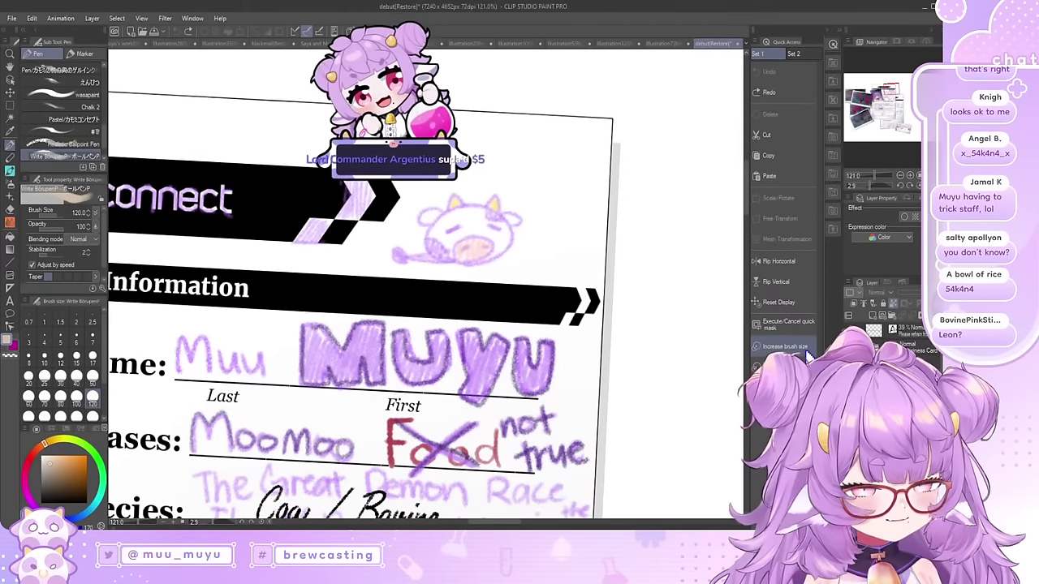
Step: Hide the Specimen Information page and show the Specimen Observation page with its Context, Overview and Analysis sections in view
click(850, 390)
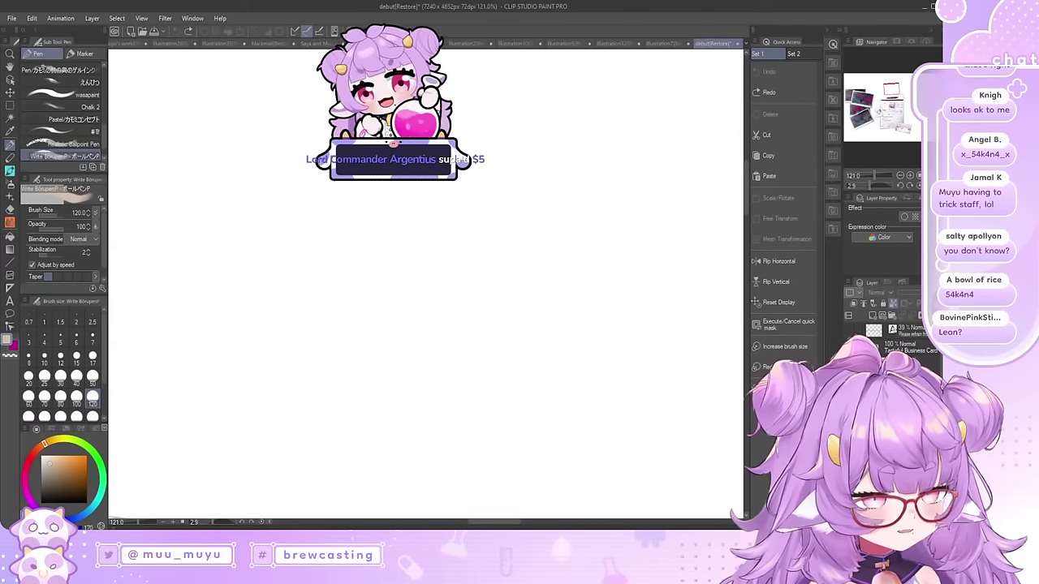
click(849, 410)
scroll(570, 437, down, 8)
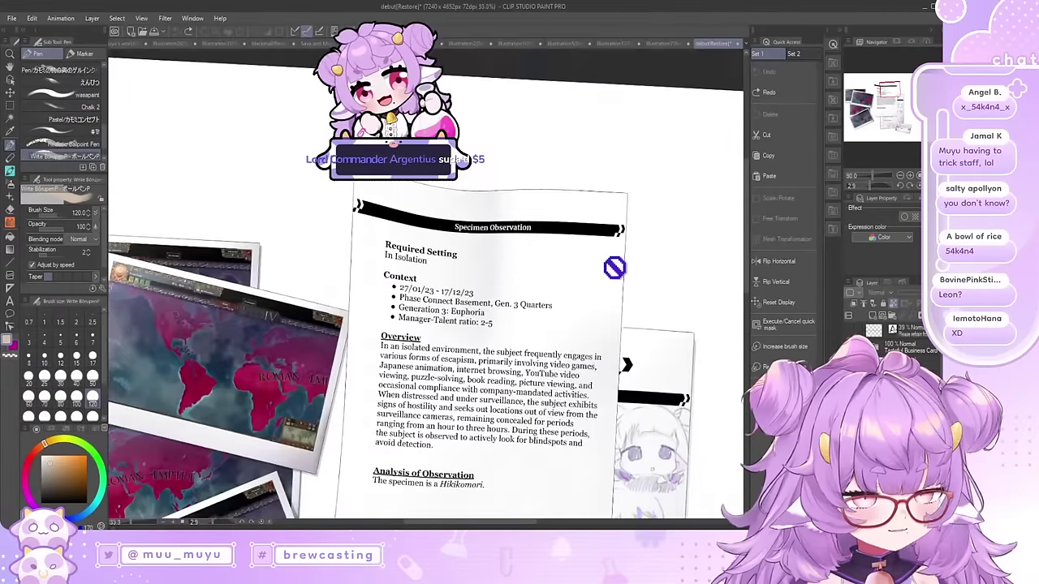
scroll(570, 437, up, 2)
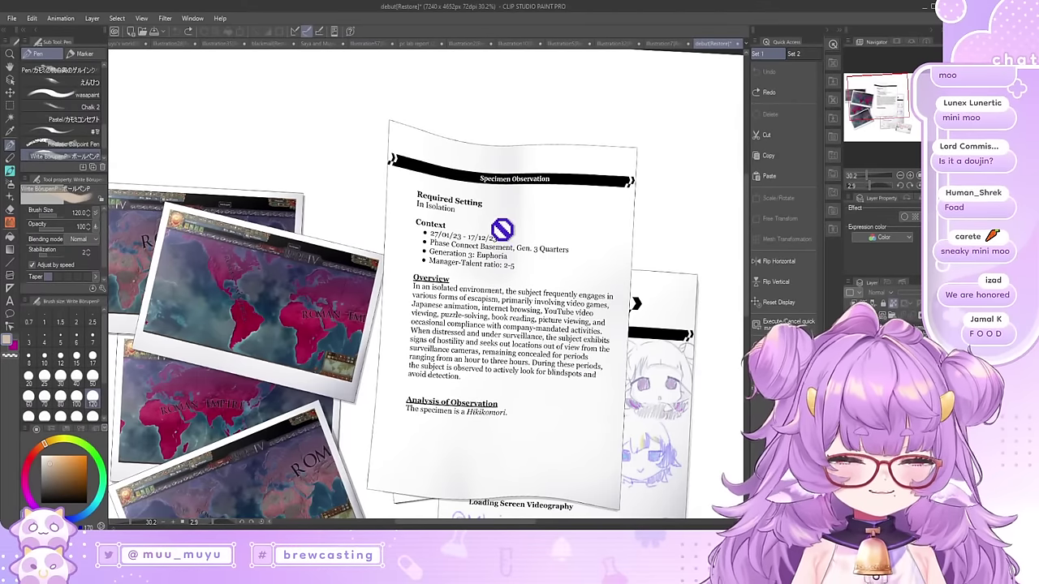
scroll(586, 204, down, 5)
scroll(670, 358, up, 5)
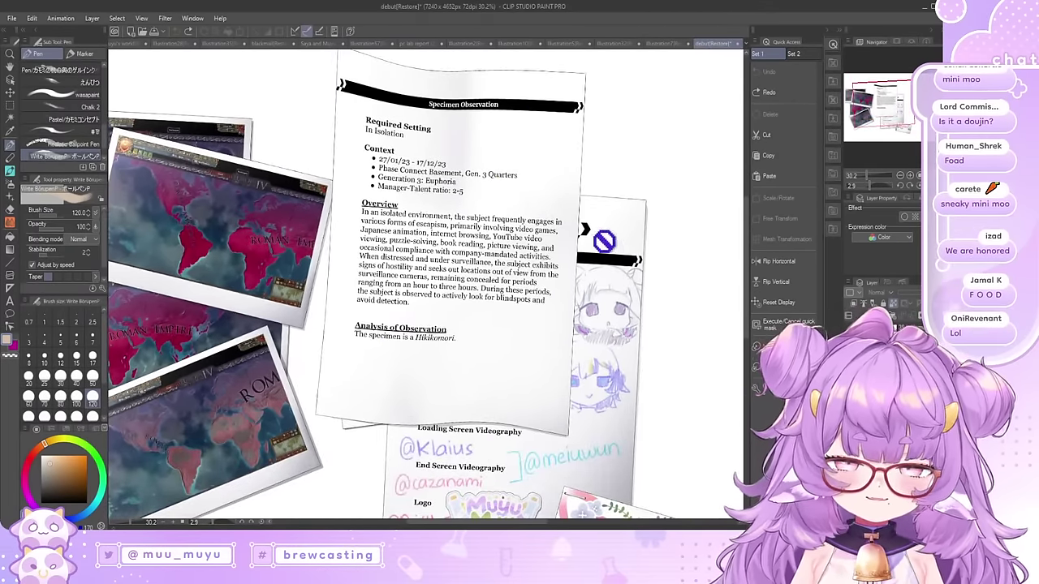
scroll(373, 388, up, 1)
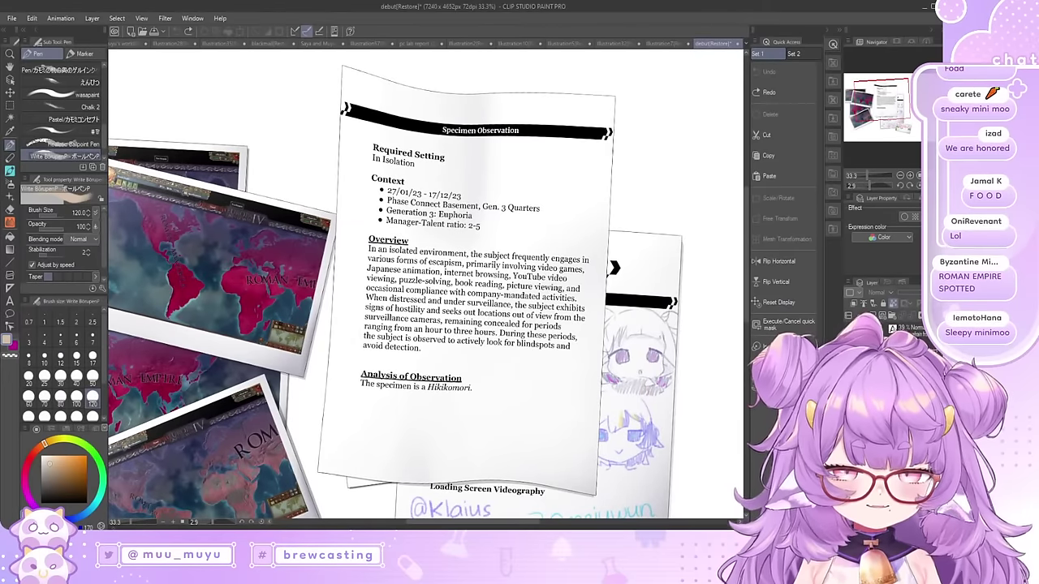
Step: Replace the Specimen Observation page with the Euphoria Basement floor plan, framing its legend and the confiscated map
click(850, 350)
click(849, 351)
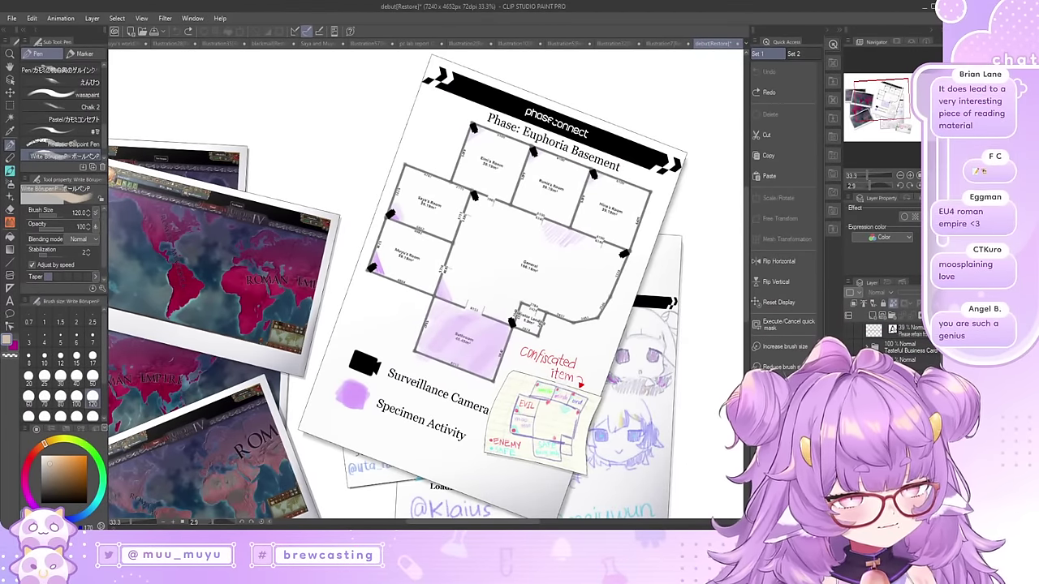
scroll(506, 257, down, 1)
scroll(526, 302, up, 2)
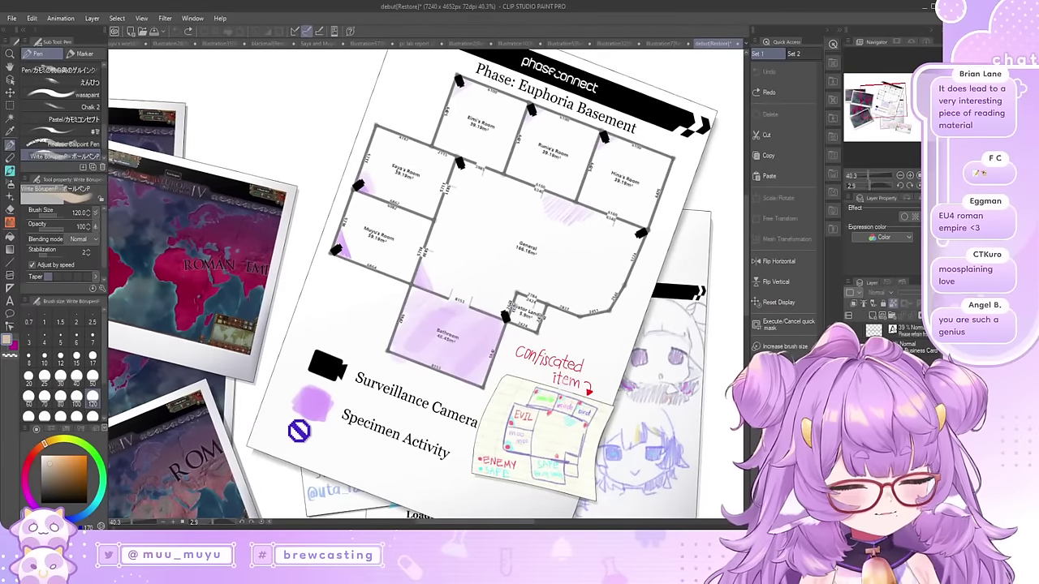
scroll(302, 415, up, 1)
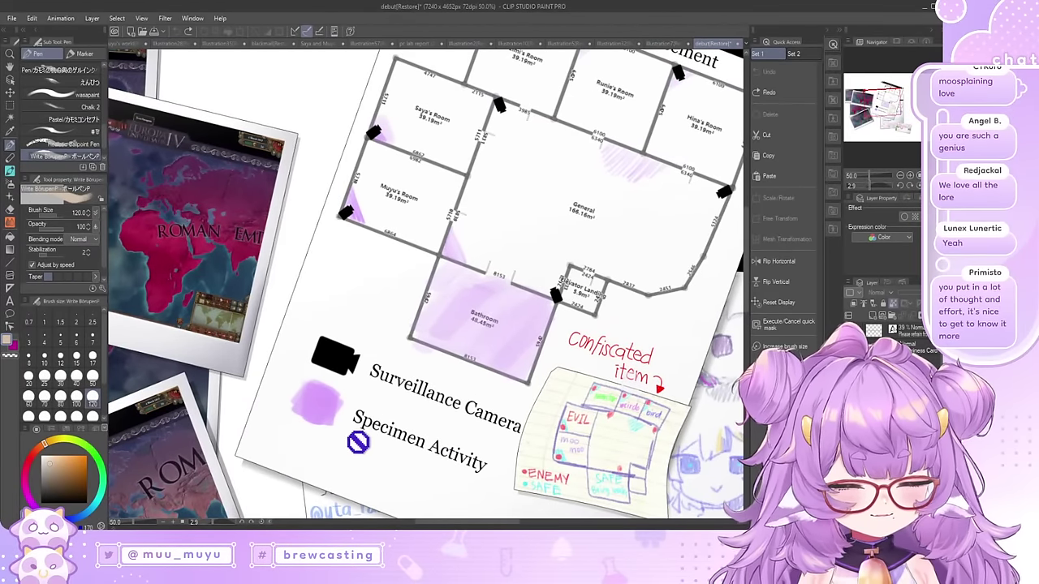
scroll(360, 439, down, 3)
scroll(498, 262, up, 3)
scroll(440, 316, down, 1)
scroll(422, 480, up, 1)
scroll(505, 401, down, 1)
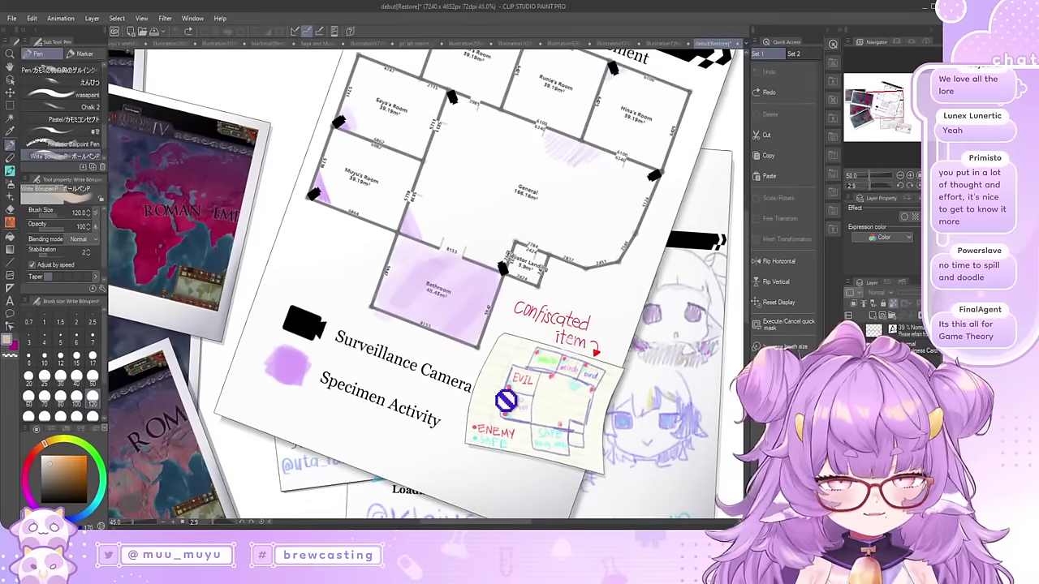
Step: Hide the basement floor plan and show the Specimen Questionnaire page with its Likes and Dislikes tables
click(850, 381)
click(850, 398)
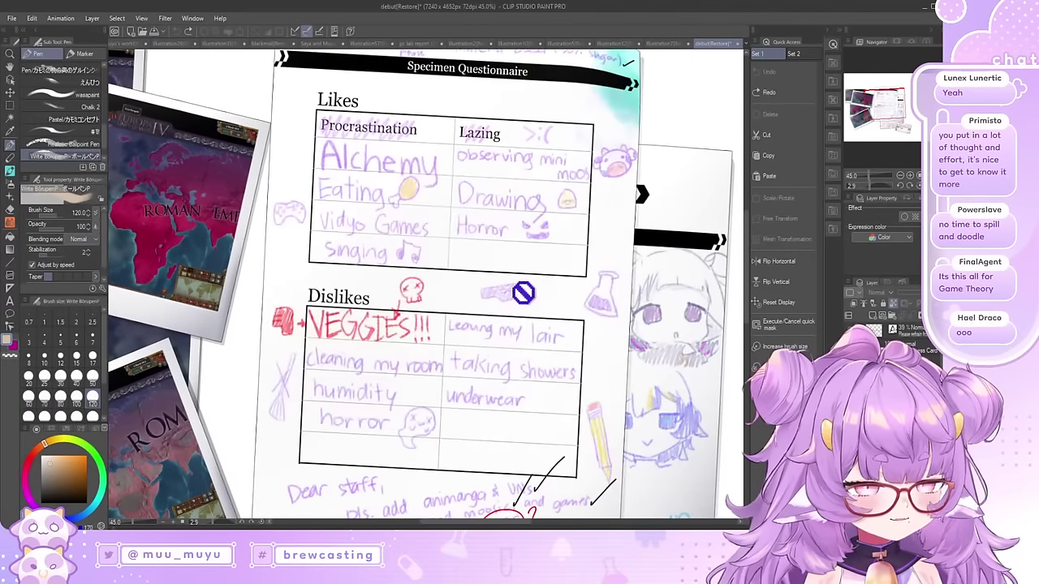
scroll(535, 291, down, 2)
scroll(579, 241, up, 5)
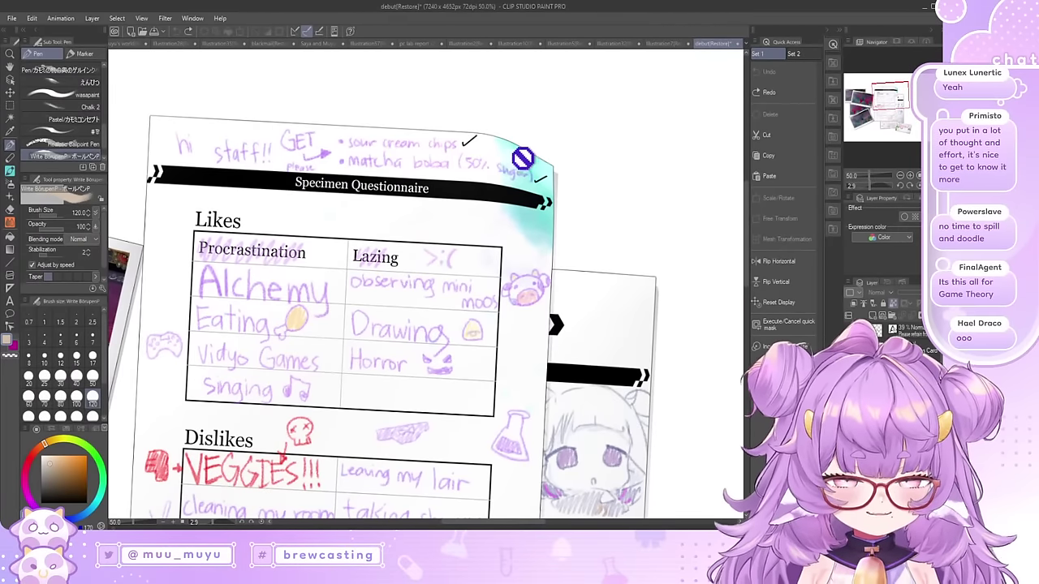
Step: Examine the questionnaire's handwritten snack requests to staff and the teal stain on the page corner
scroll(523, 158, down, 2)
scroll(552, 204, up, 6)
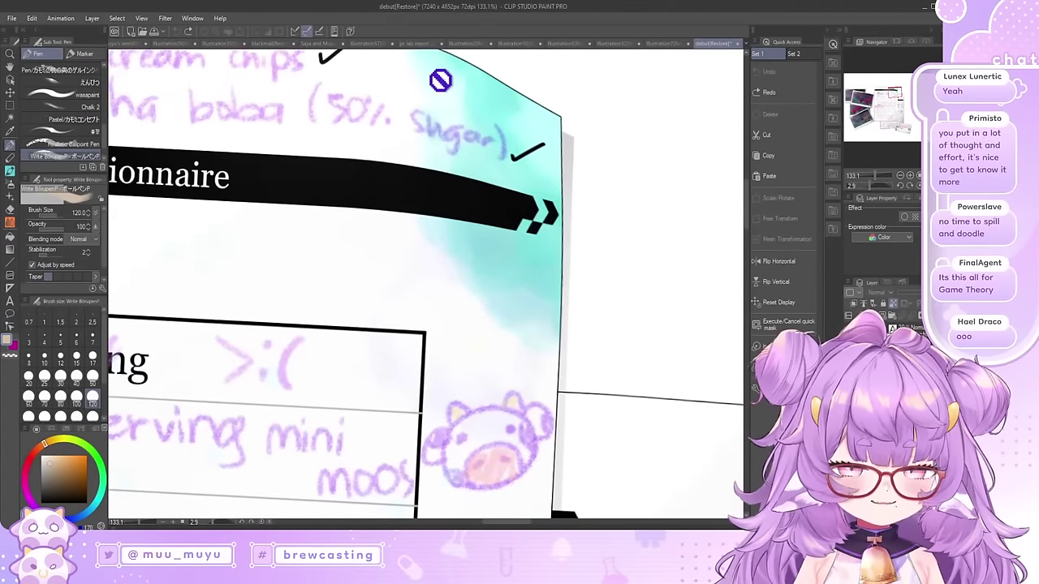
scroll(513, 301, down, 2)
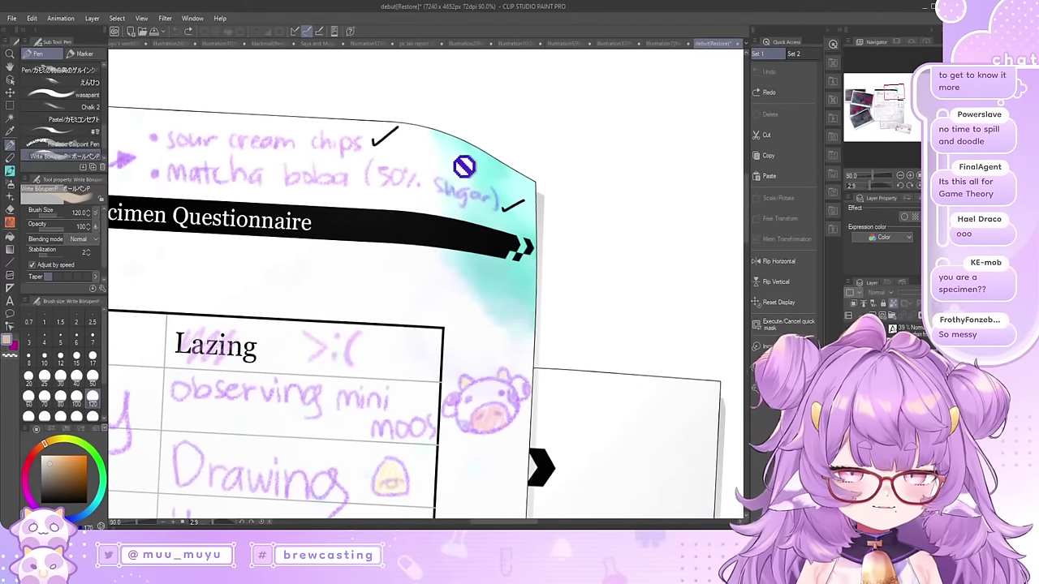
scroll(568, 159, down, 1)
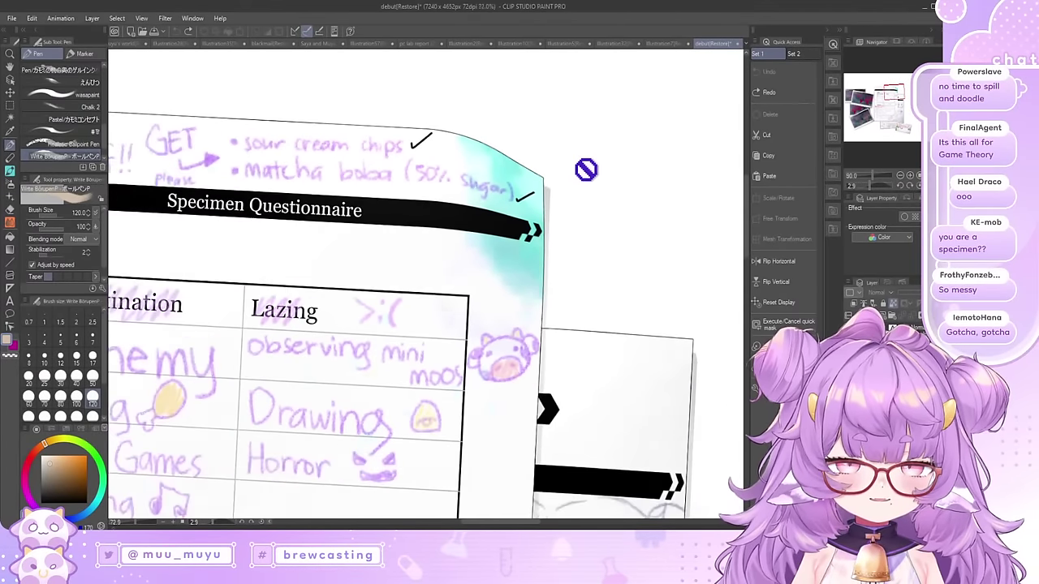
scroll(586, 169, down, 2)
scroll(360, 167, up, 3)
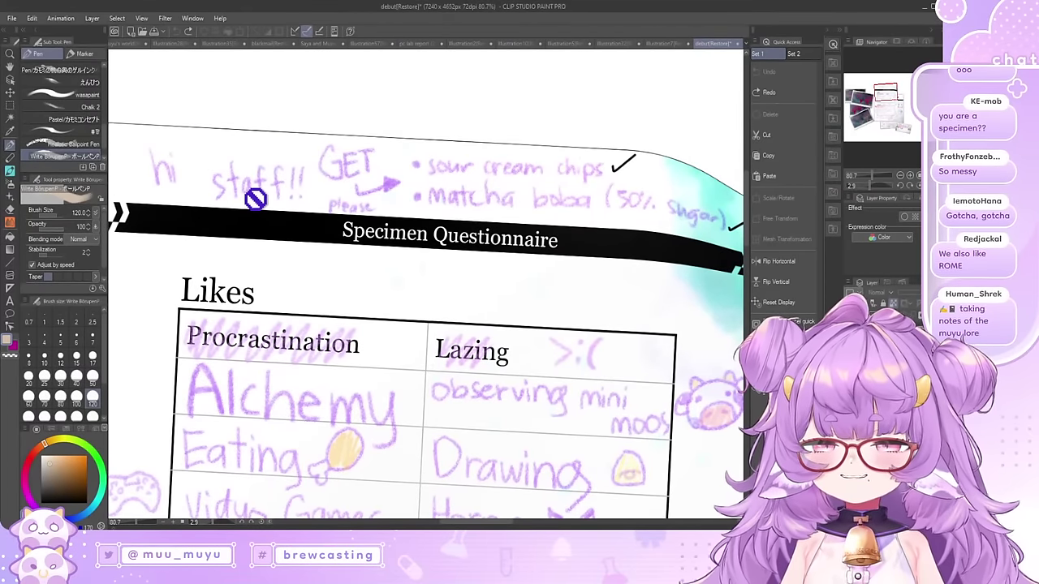
scroll(349, 228, down, 1)
scroll(641, 260, up, 1)
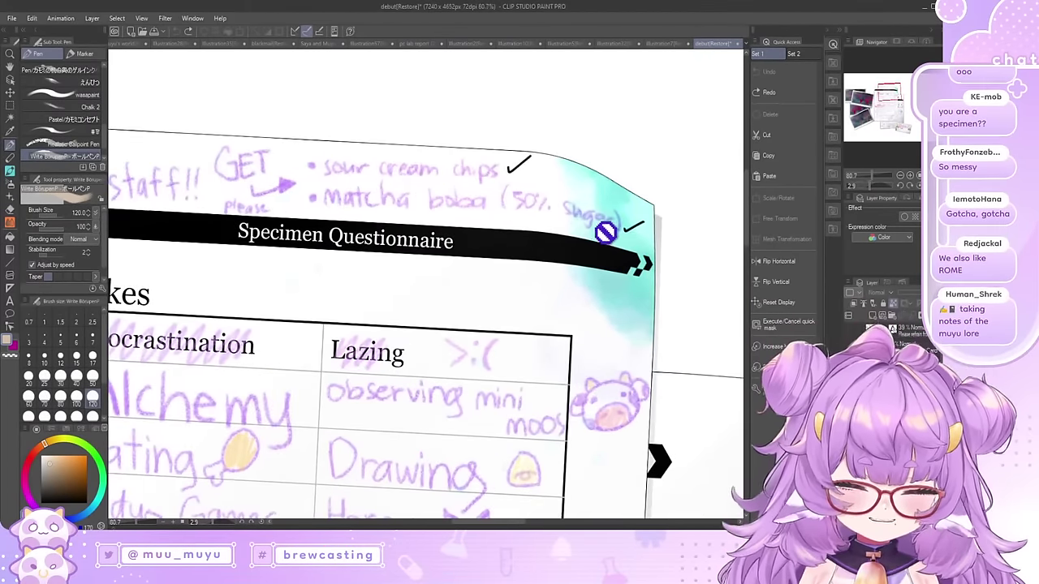
Step: Read the checked-off sour cream chips and matcha boba requests above the Specimen Questionnaire heading up close
scroll(480, 208, down, 2)
scroll(425, 128, up, 2)
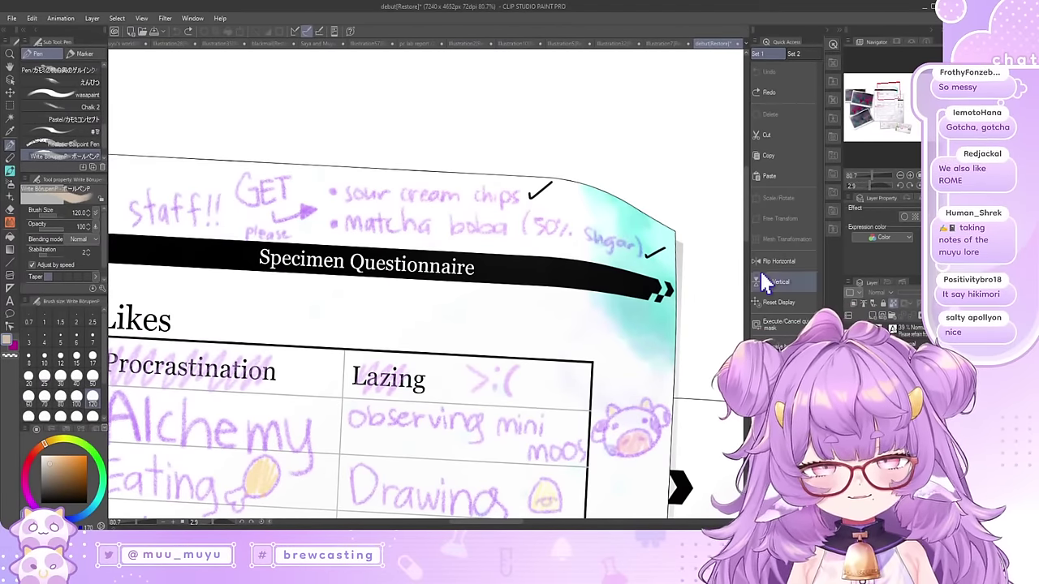
scroll(347, 228, down, 1)
scroll(539, 174, up, 3)
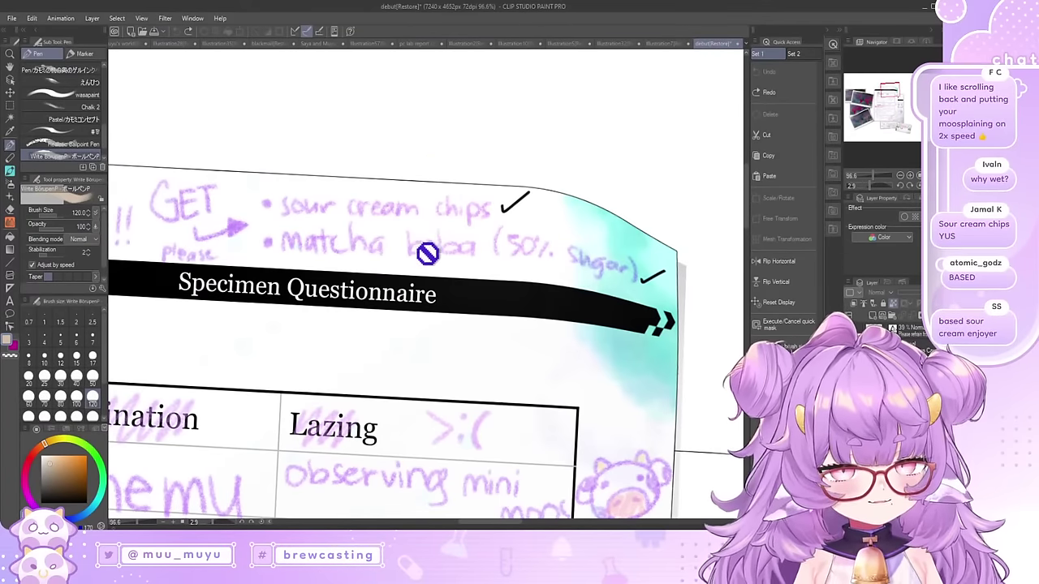
scroll(369, 180, down, 2)
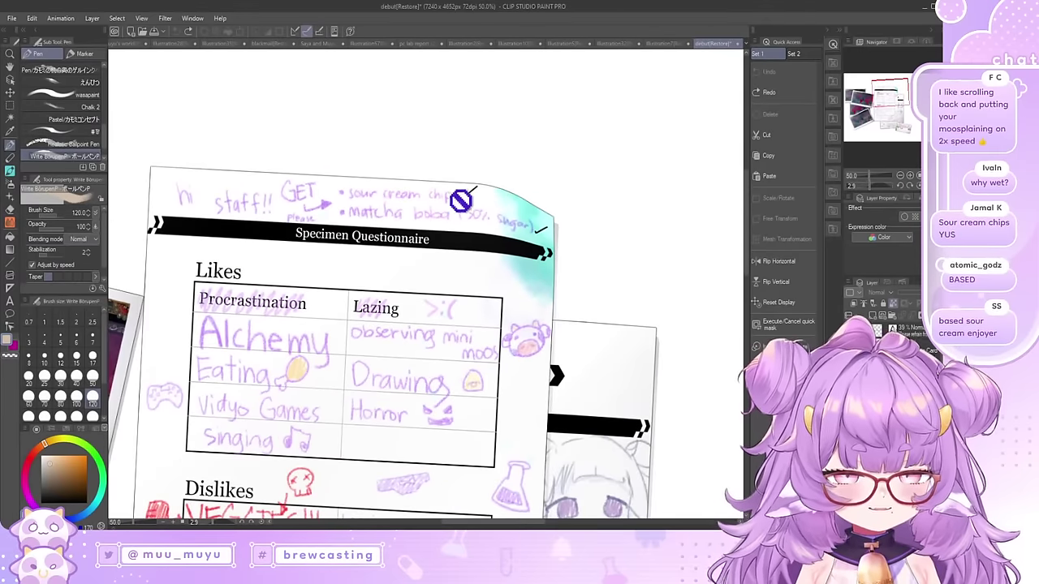
scroll(455, 227, up, 1)
scroll(422, 253, up, 1)
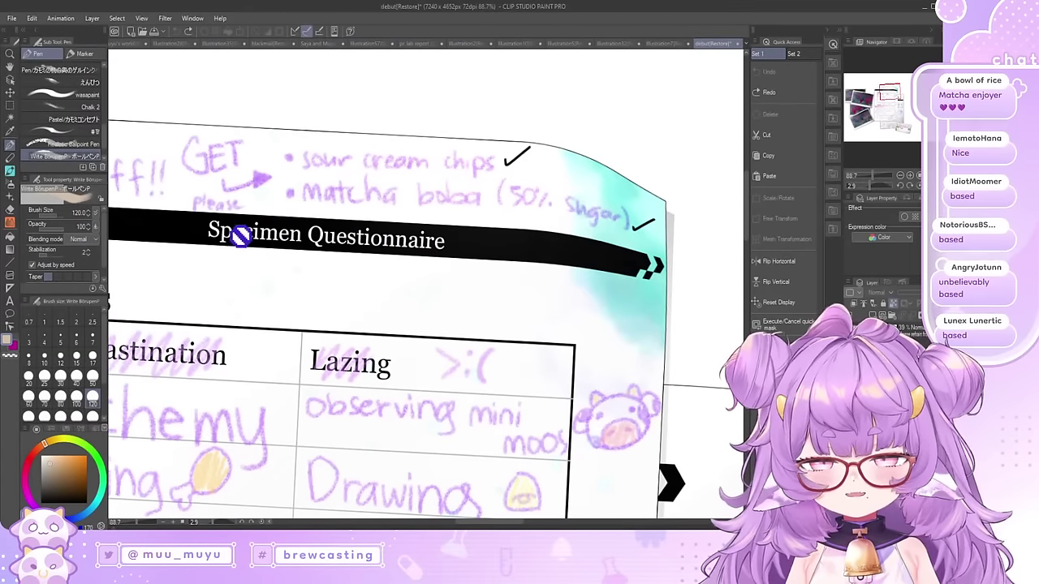
Step: Examine the questionnaire's Dislikes table and the handwritten "Dear staff" note beneath it, including the circled word "stuff"
scroll(526, 195, down, 6)
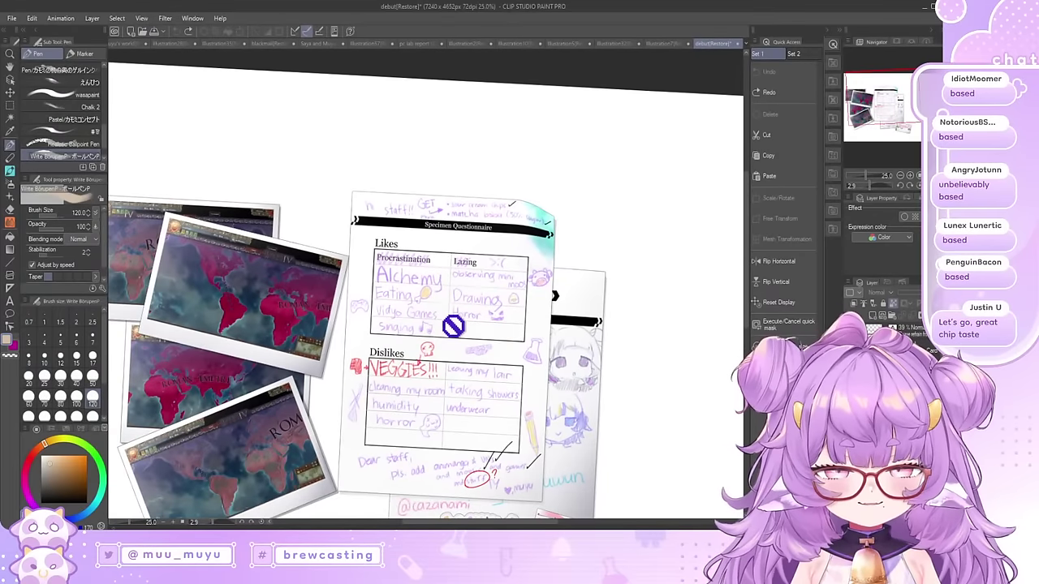
scroll(455, 327, down, 1)
scroll(454, 380, up, 3)
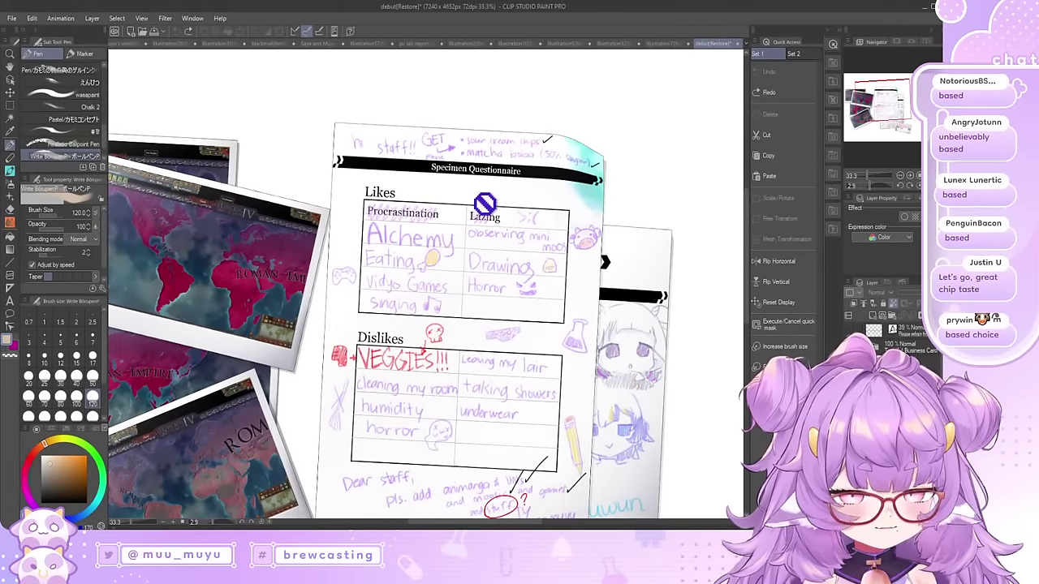
scroll(485, 204, down, 2)
scroll(490, 481, up, 3)
scroll(614, 448, up, 3)
scroll(657, 198, down, 2)
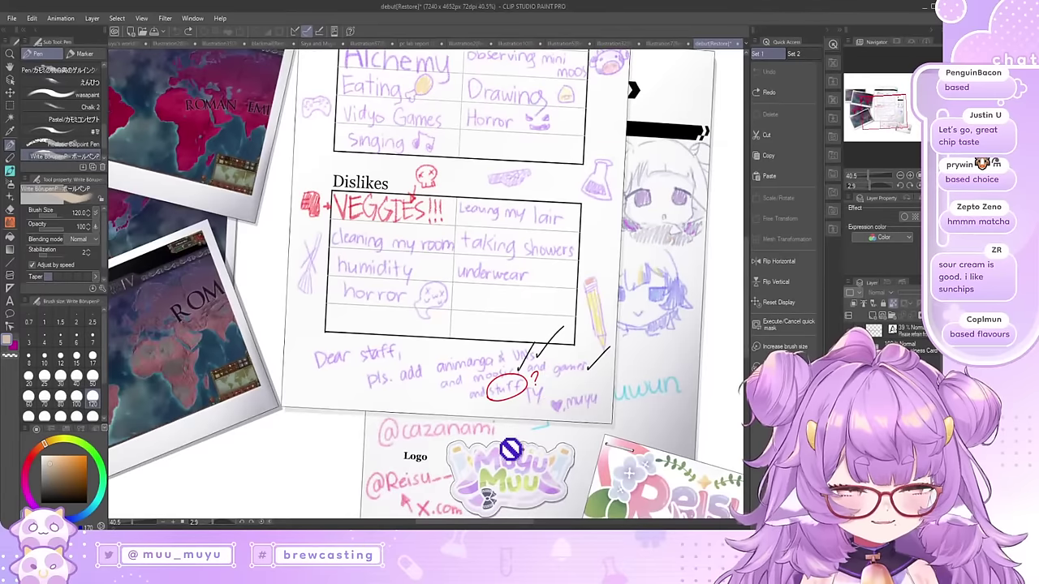
scroll(511, 449, up, 2)
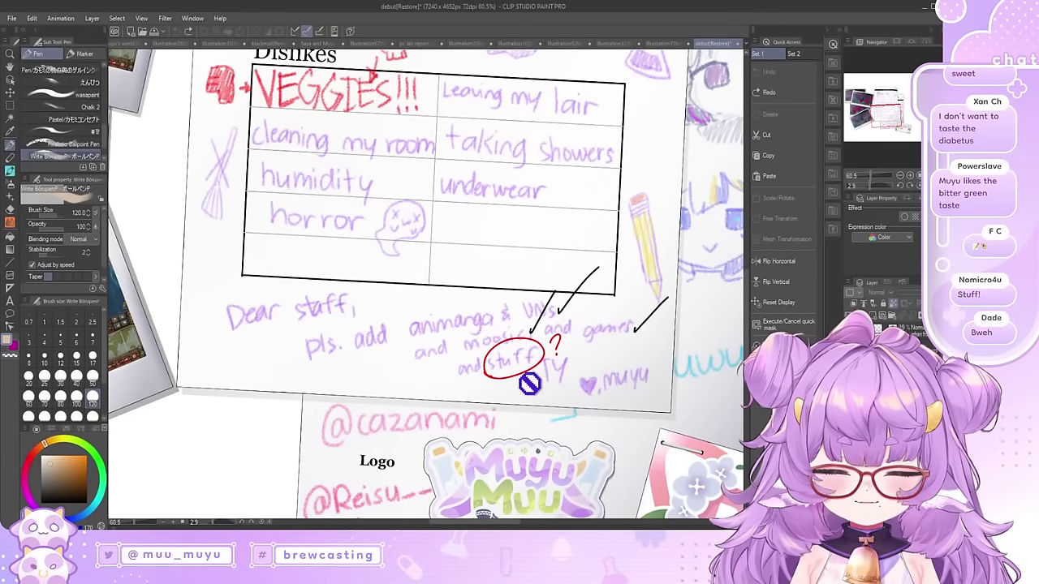
scroll(637, 280, down, 4)
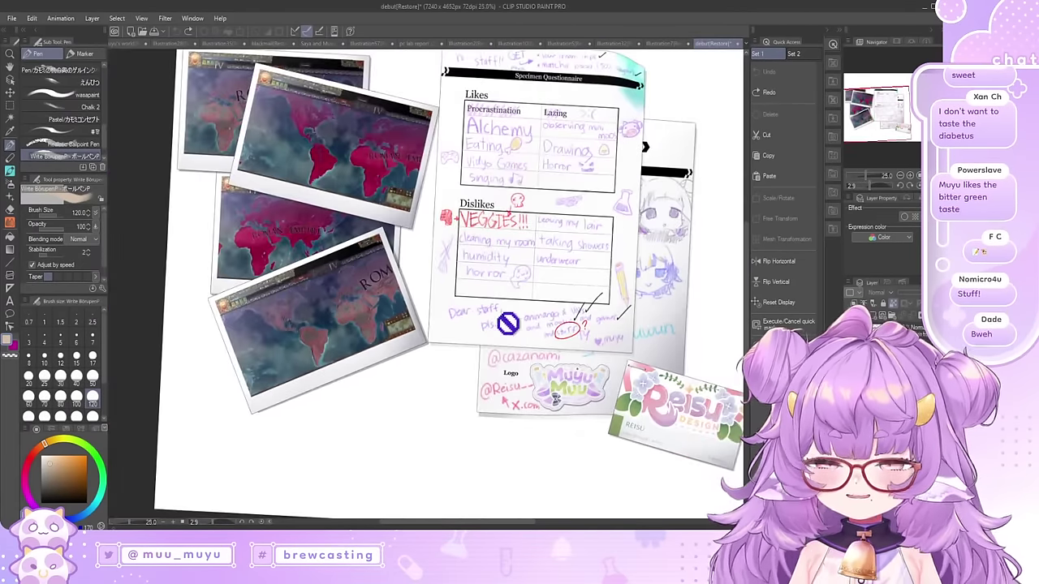
Step: Replace the Likes and Dislikes page with the "Animanga & VNs" request page, and that one with the "Moosic" request page
scroll(633, 209, up, 2)
scroll(641, 243, down, 2)
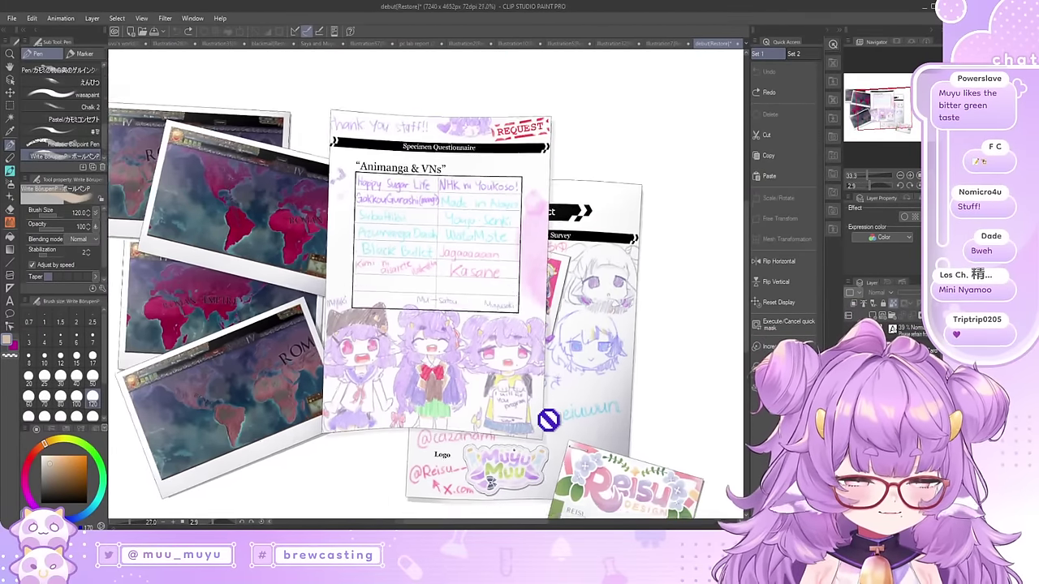
scroll(567, 173, up, 3)
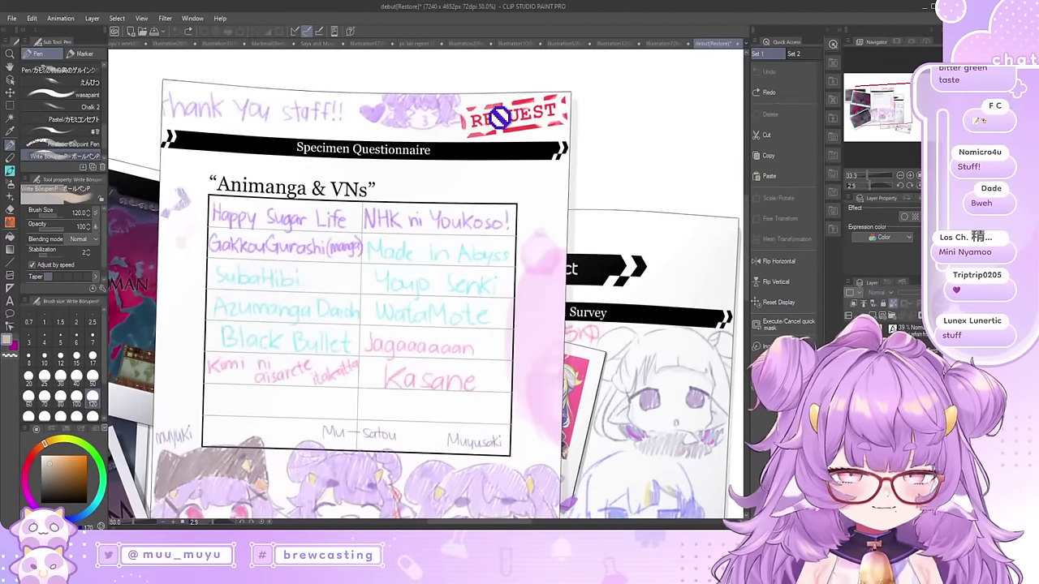
scroll(546, 256, down, 2)
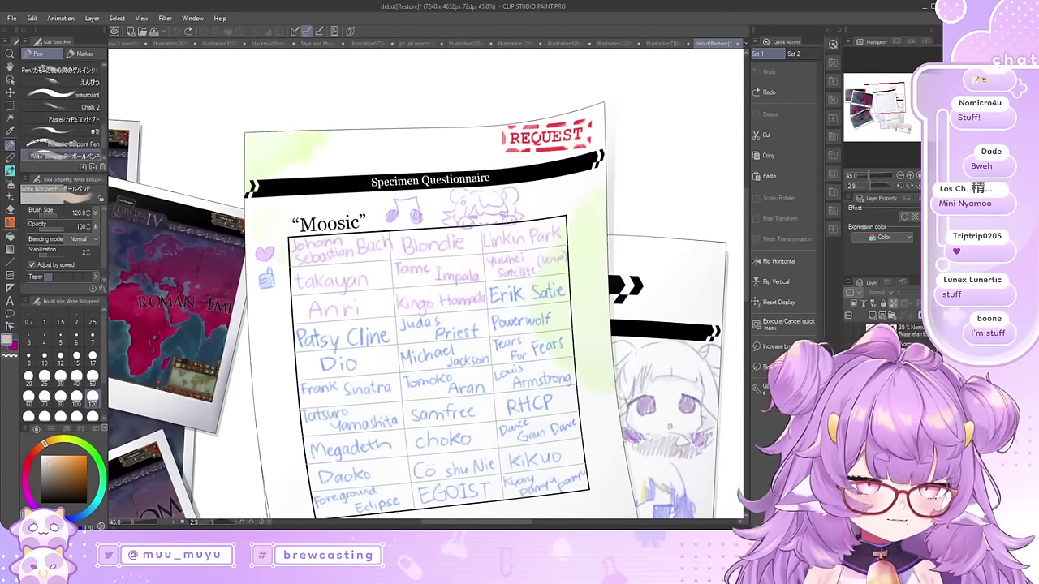
Step: Examine the Talent Aspirations Survey page, including its PHOTO COPY stamp and handwritten answers
scroll(643, 433, down, 3)
scroll(536, 236, up, 1)
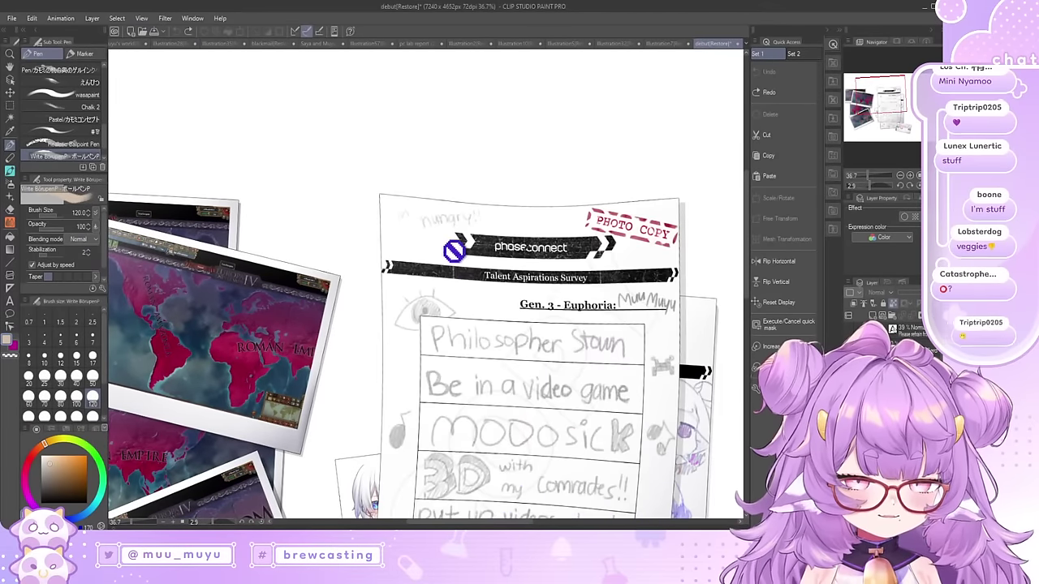
scroll(553, 230, up, 2)
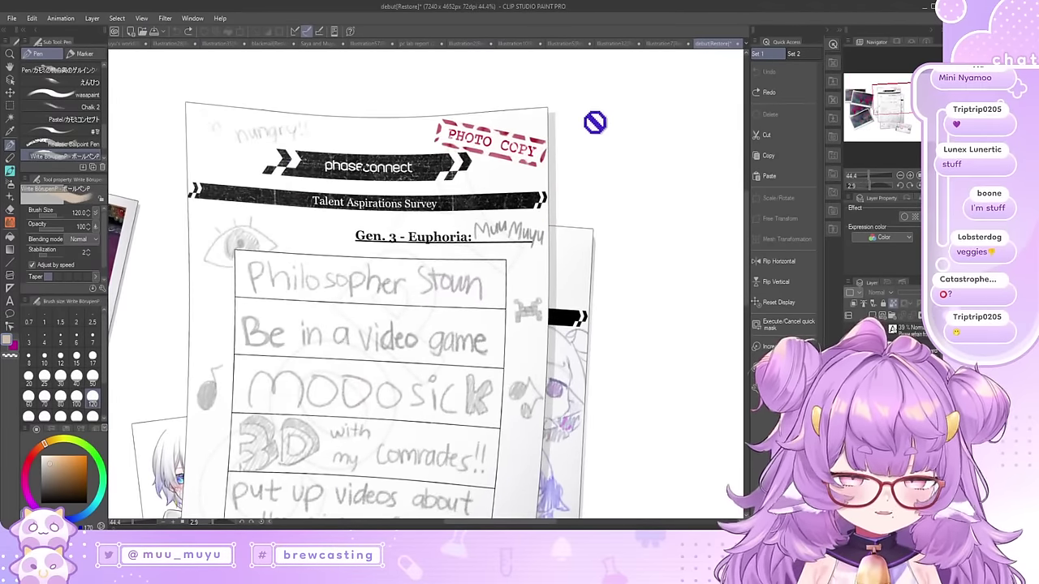
scroll(664, 332, down, 2)
scroll(458, 426, up, 1)
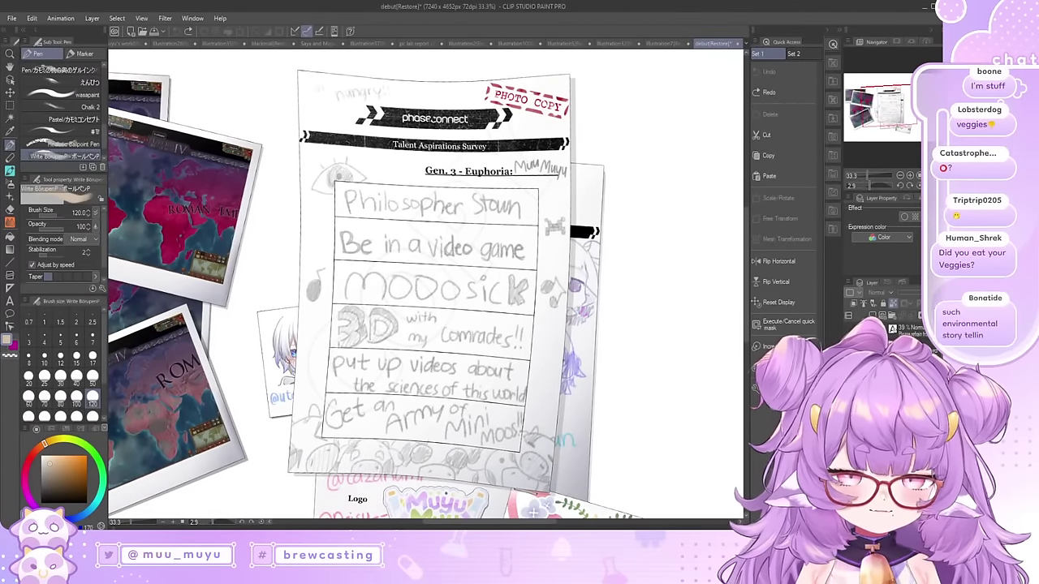
Step: Bring up the "Games" questionnaire page and examine its handwritten list, doodles and stains
scroll(371, 326, down, 1)
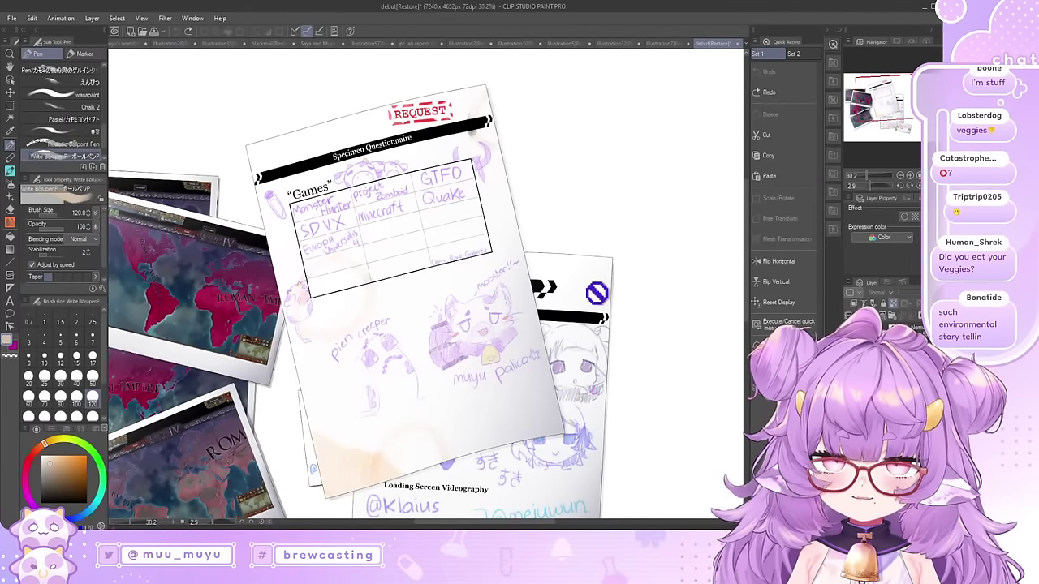
scroll(362, 263, up, 3)
scroll(405, 394, down, 3)
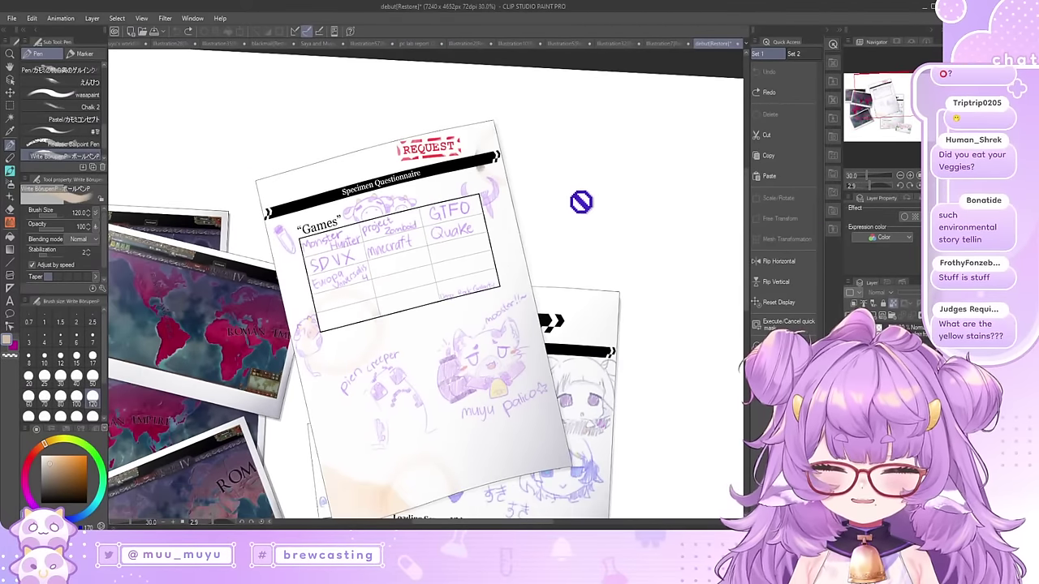
scroll(581, 203, up, 1)
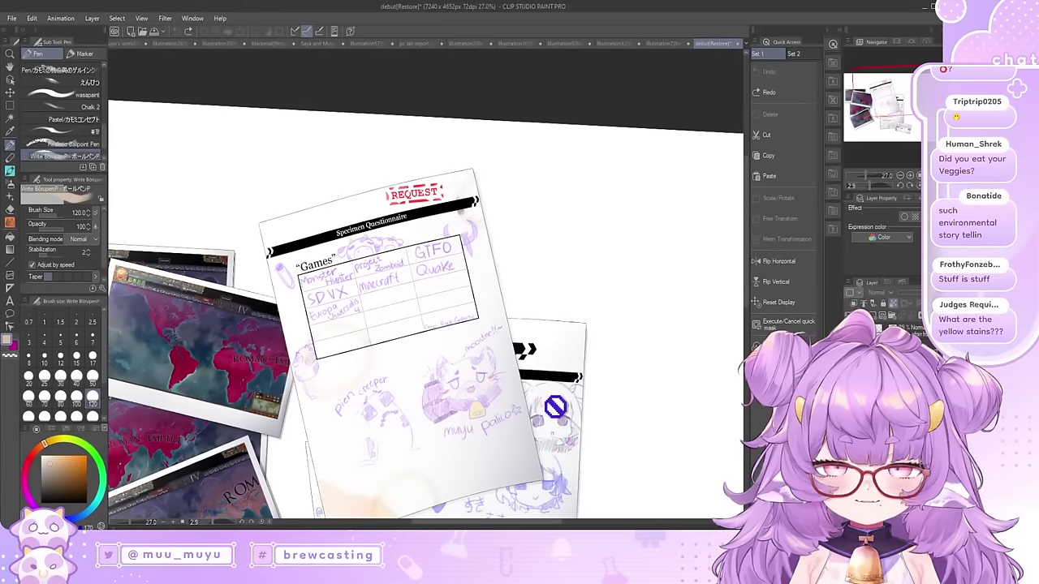
scroll(420, 281, down, 2)
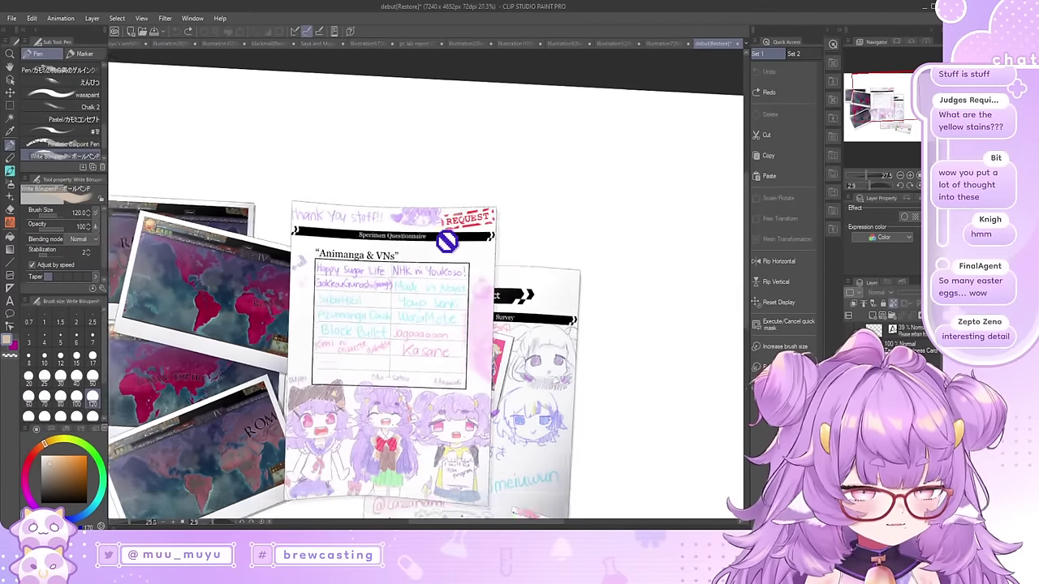
Step: Examine the red REQUEST stamp in the upper corner of the "Animanga & VNs" questionnaire page up close
scroll(432, 134, down, 2)
scroll(414, 191, up, 8)
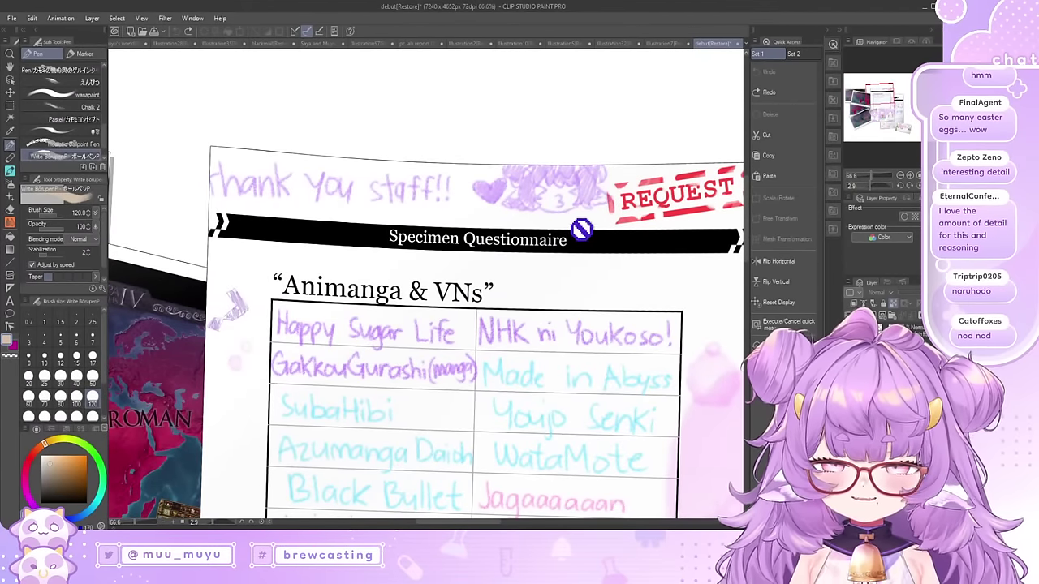
scroll(520, 211, down, 1)
scroll(633, 199, up, 1)
scroll(641, 203, up, 1)
scroll(626, 219, down, 1)
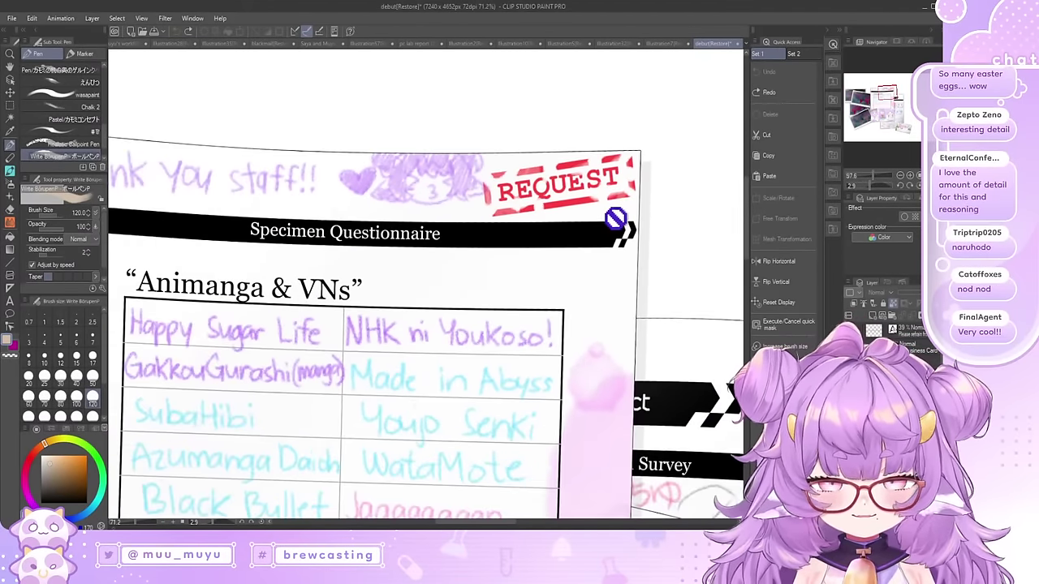
scroll(463, 305, down, 1)
scroll(279, 325, up, 1)
scroll(608, 132, up, 1)
scroll(580, 170, up, 1)
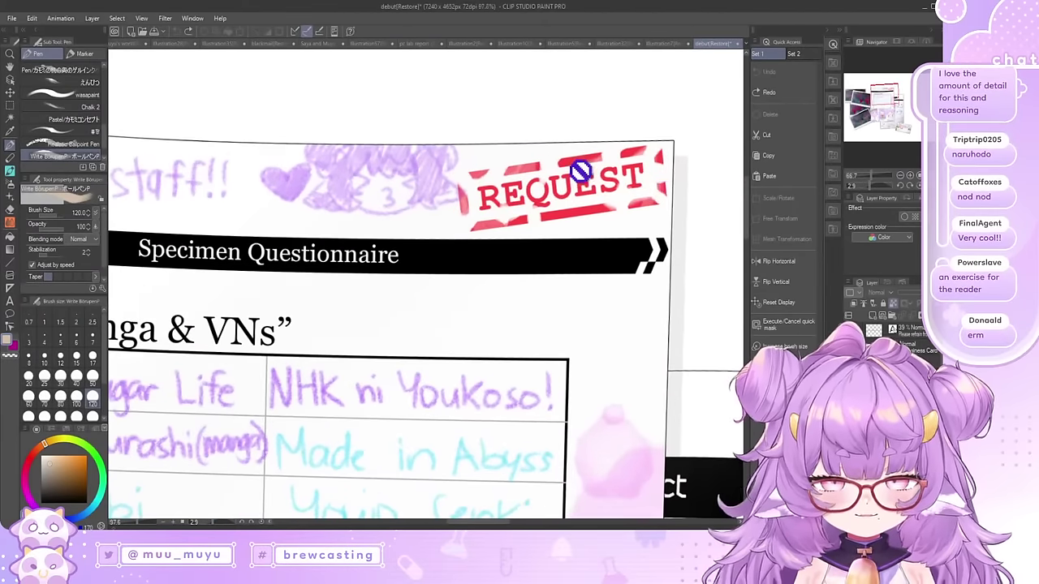
scroll(664, 168, up, 1)
scroll(649, 179, up, 1)
scroll(503, 235, down, 1)
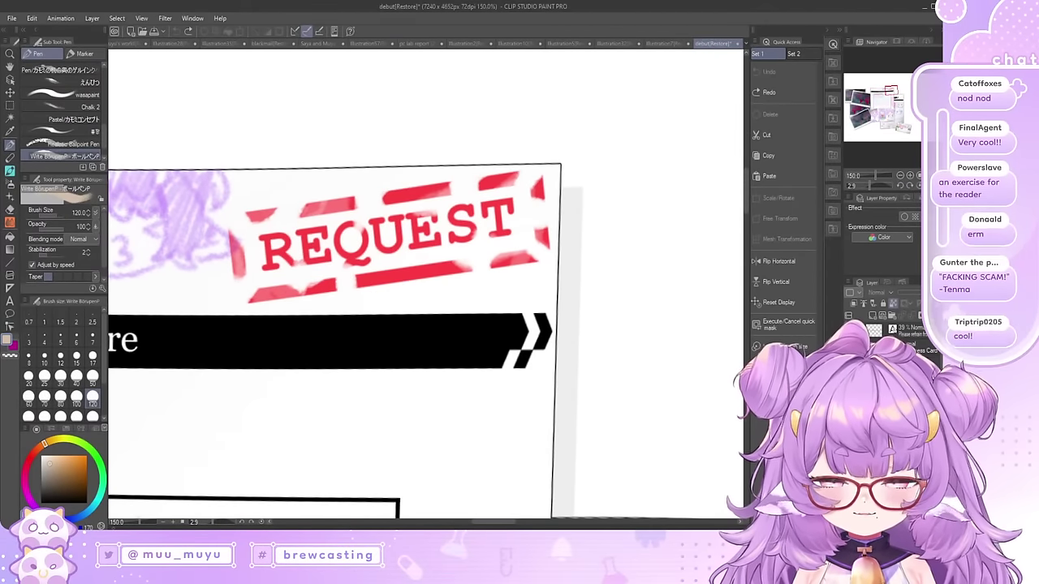
Step: Toggle the visibility of the "Animanga & VNs" page repeatedly to compare its REQUEST stamp with the one on the "Moosic" page
click(850, 348)
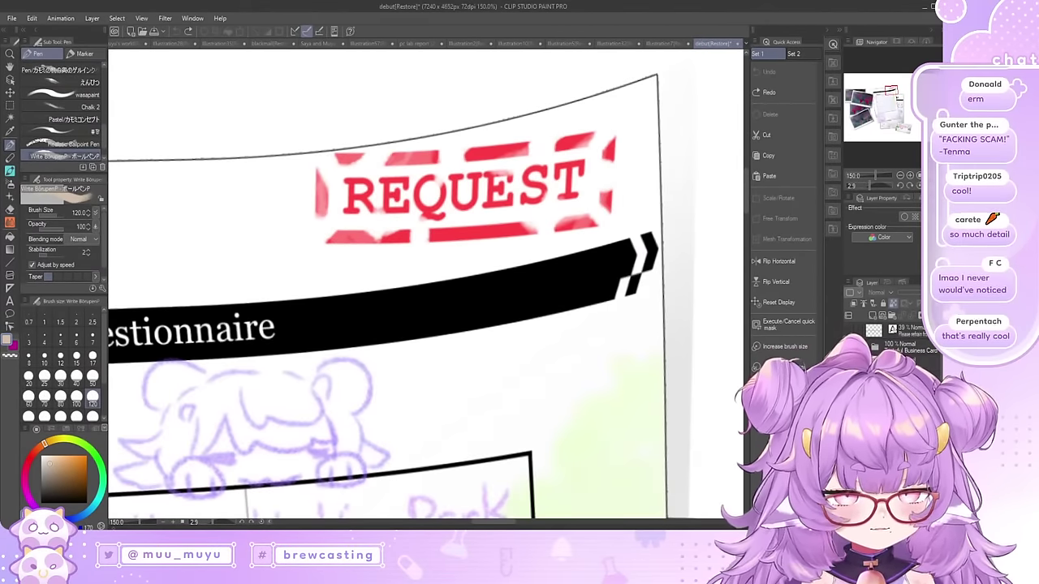
click(849, 347)
click(849, 348)
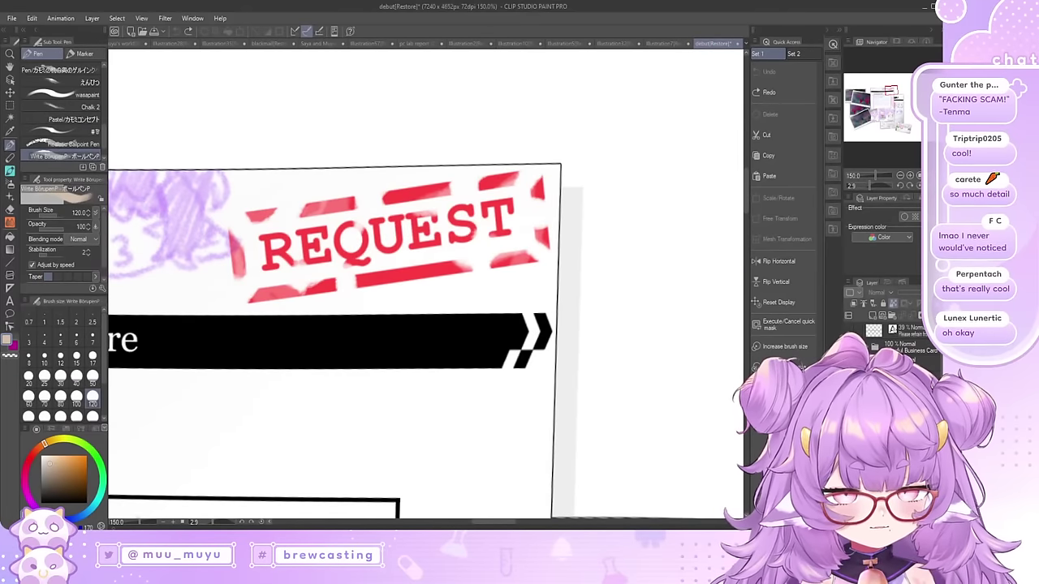
click(849, 348)
click(850, 348)
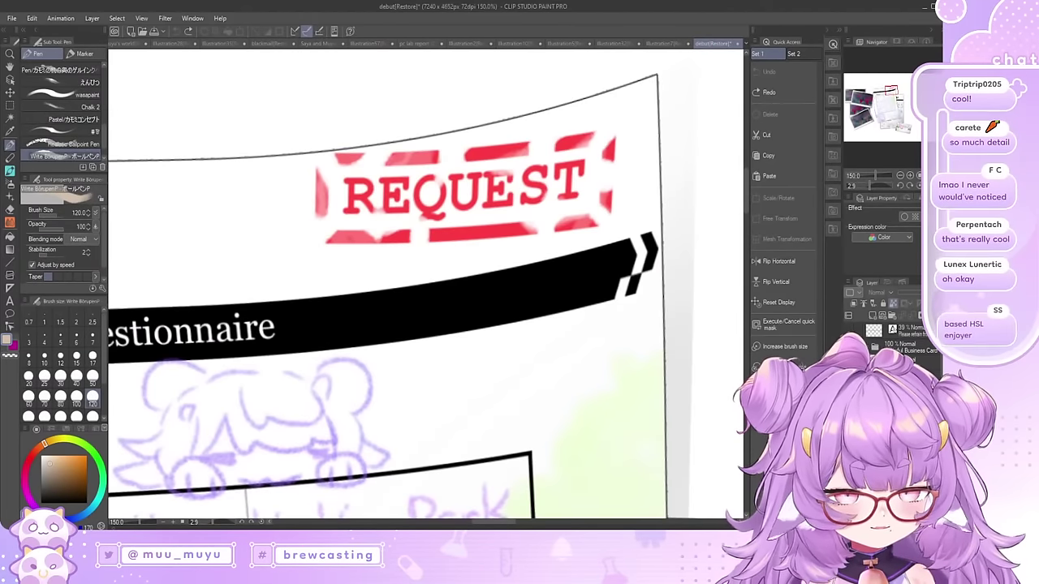
click(849, 348)
click(849, 348)
Step: Examine the handwritten titles in the "Animanga & VNs" table and the thank-you note above it
scroll(601, 341, down, 3)
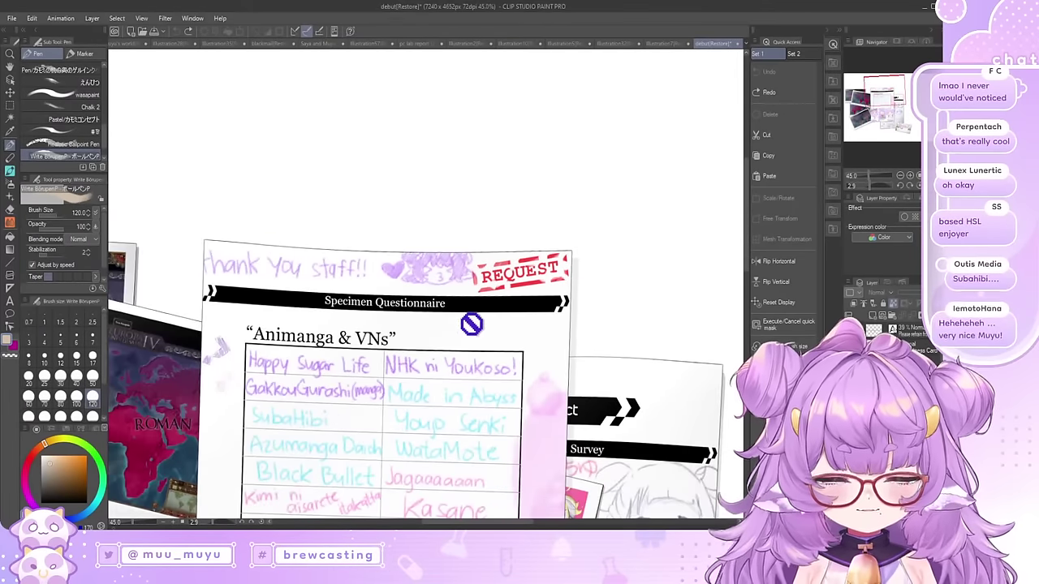
scroll(599, 180, down, 2)
scroll(478, 313, up, 2)
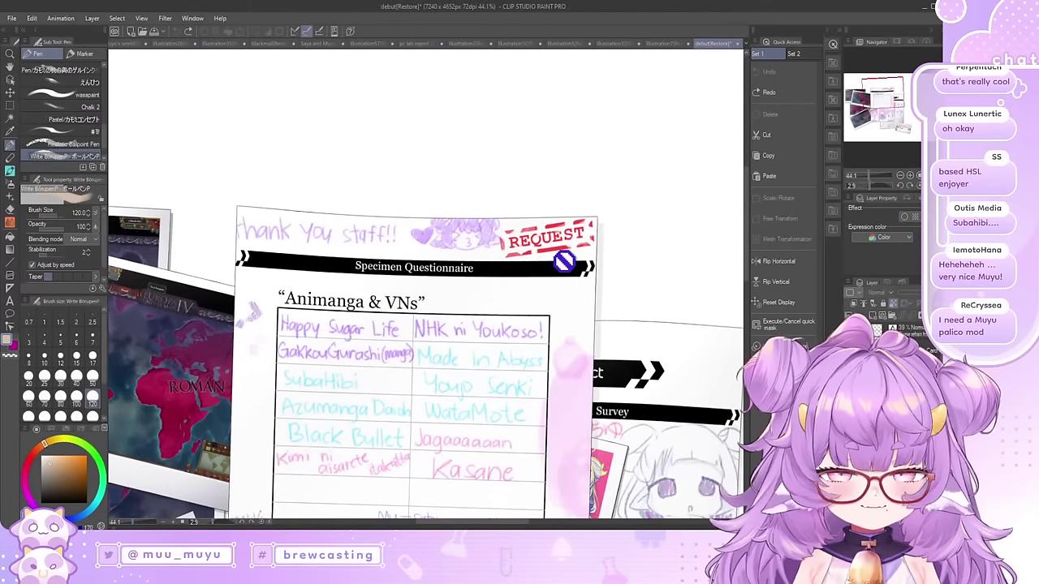
scroll(569, 235, down, 1)
scroll(491, 404, up, 2)
scroll(515, 292, down, 1)
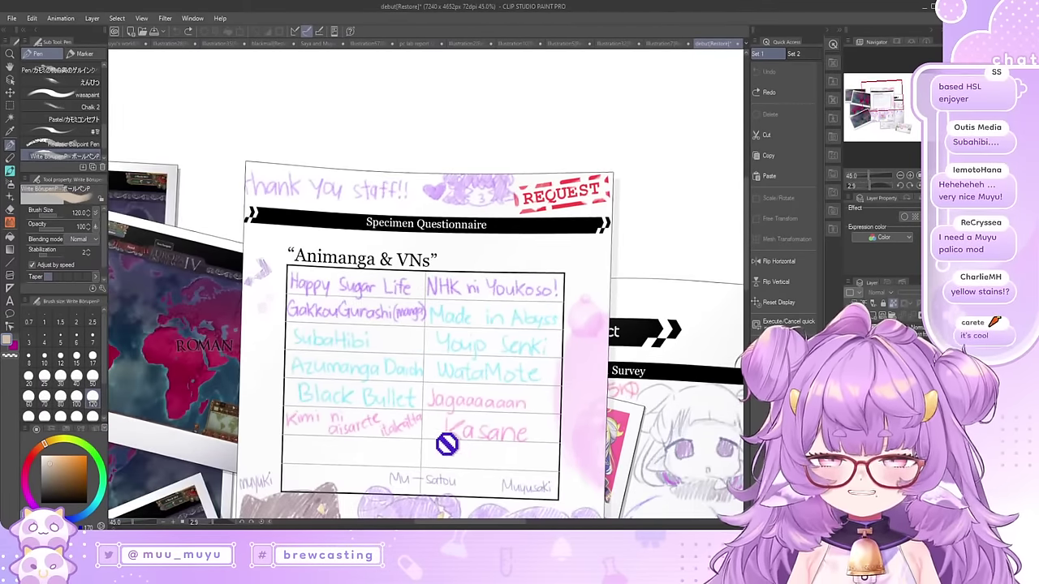
scroll(448, 443, up, 1)
scroll(464, 316, down, 2)
scroll(464, 315, up, 1)
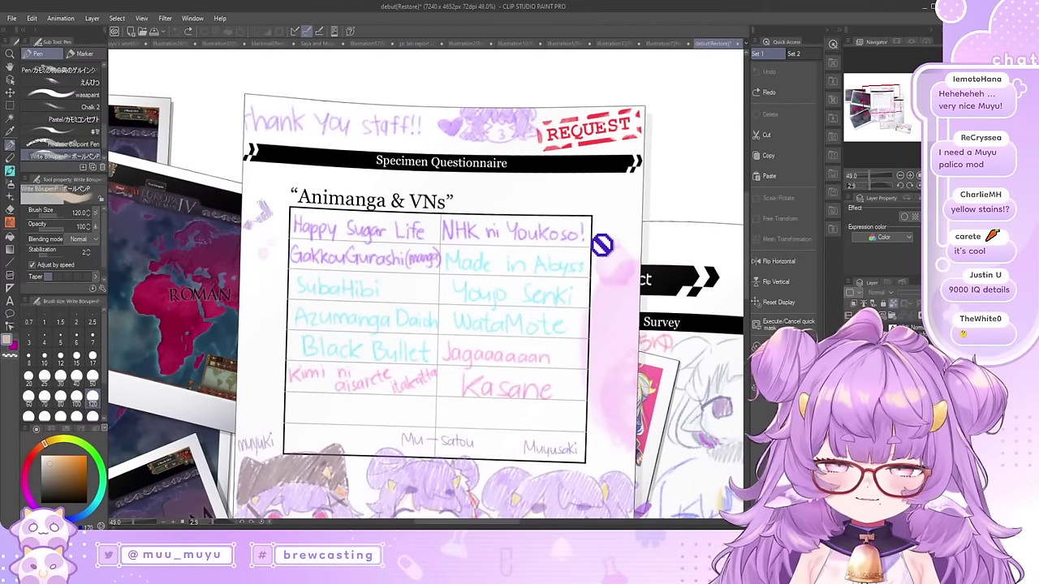
scroll(321, 146, up, 2)
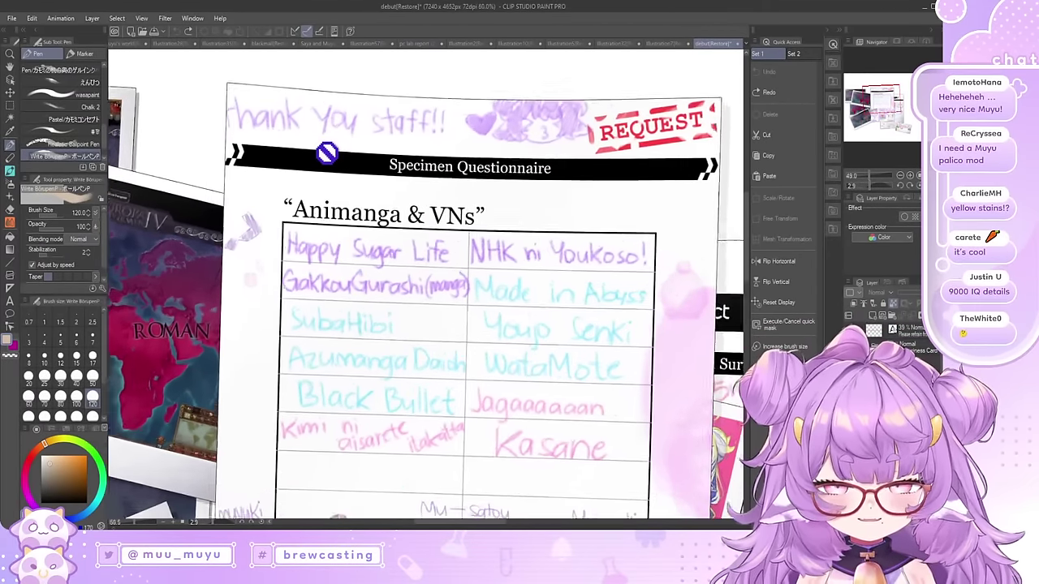
scroll(540, 144, down, 1)
scroll(484, 144, up, 1)
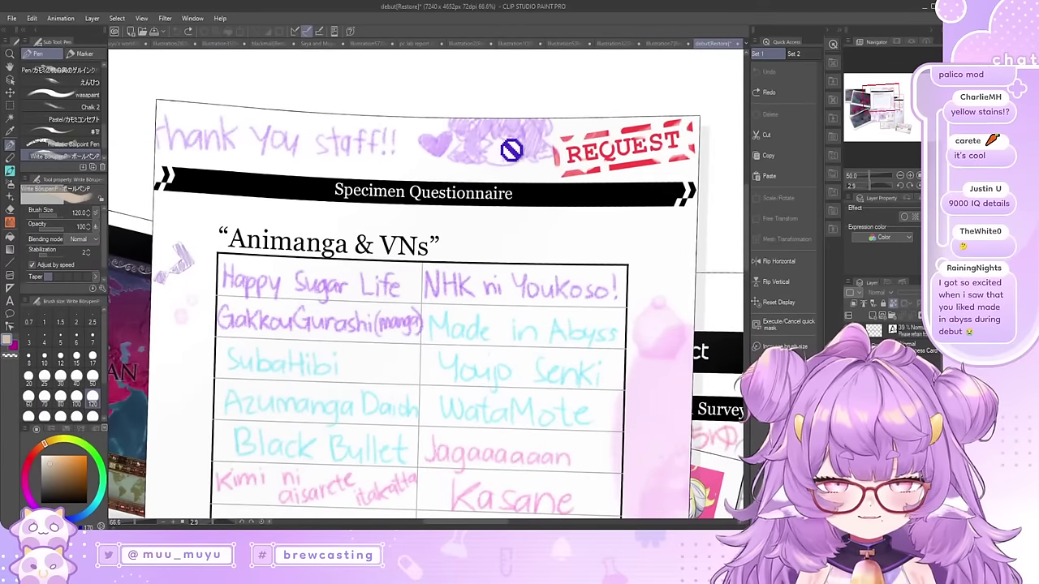
Step: Examine the purple chevron doodle and the first entries beside it on the "Animanga & VNs" page up close
scroll(179, 296, up, 4)
scroll(179, 296, up, 1)
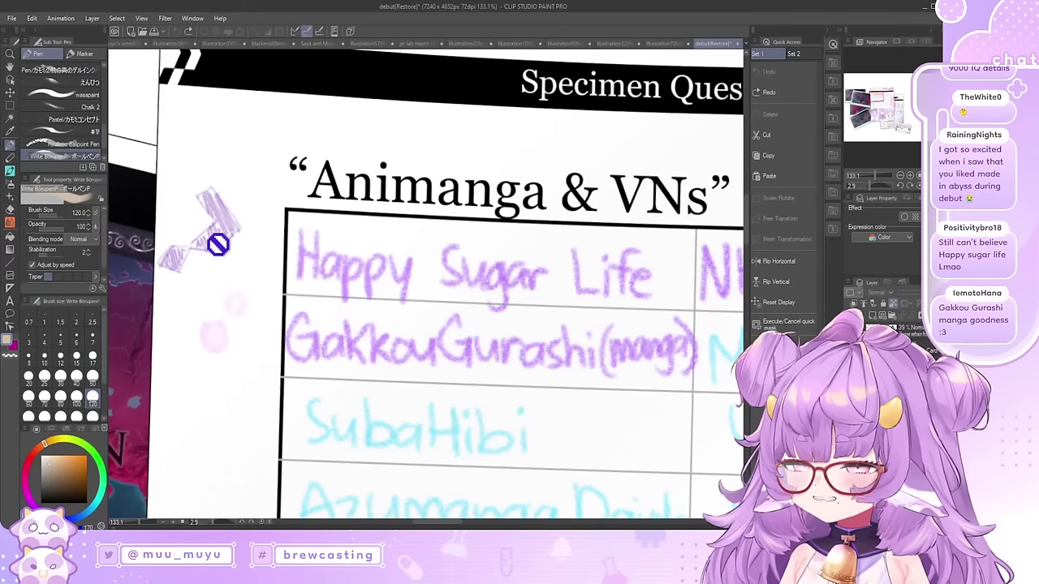
scroll(260, 281, down, 2)
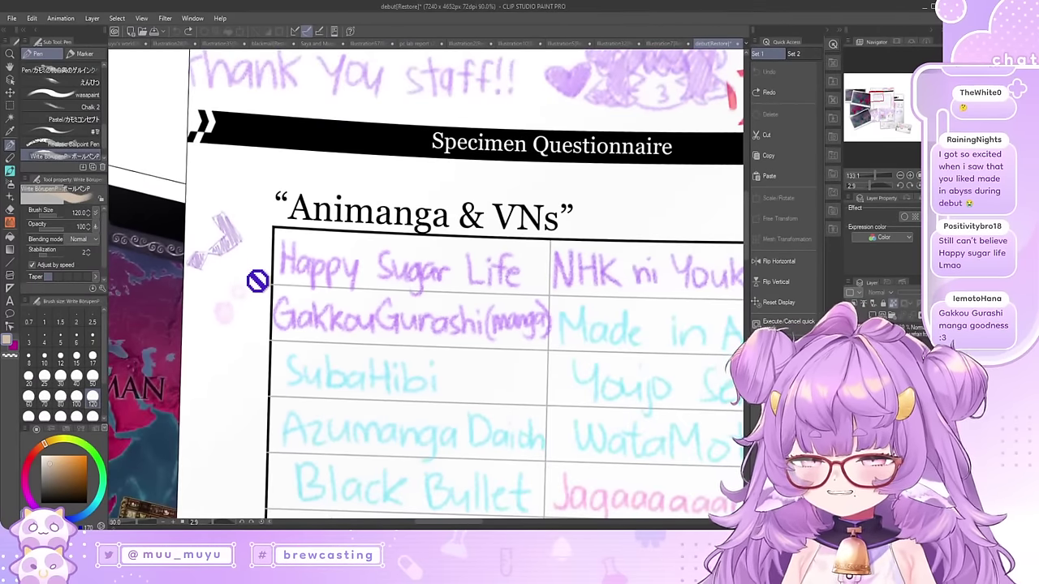
scroll(269, 208, up, 1)
scroll(251, 262, down, 1)
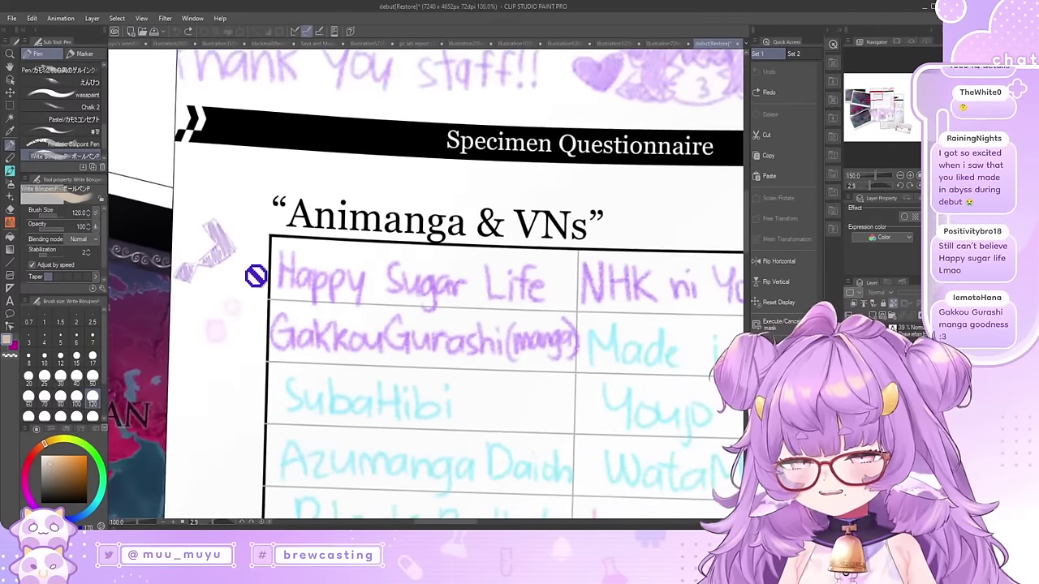
scroll(255, 273, up, 3)
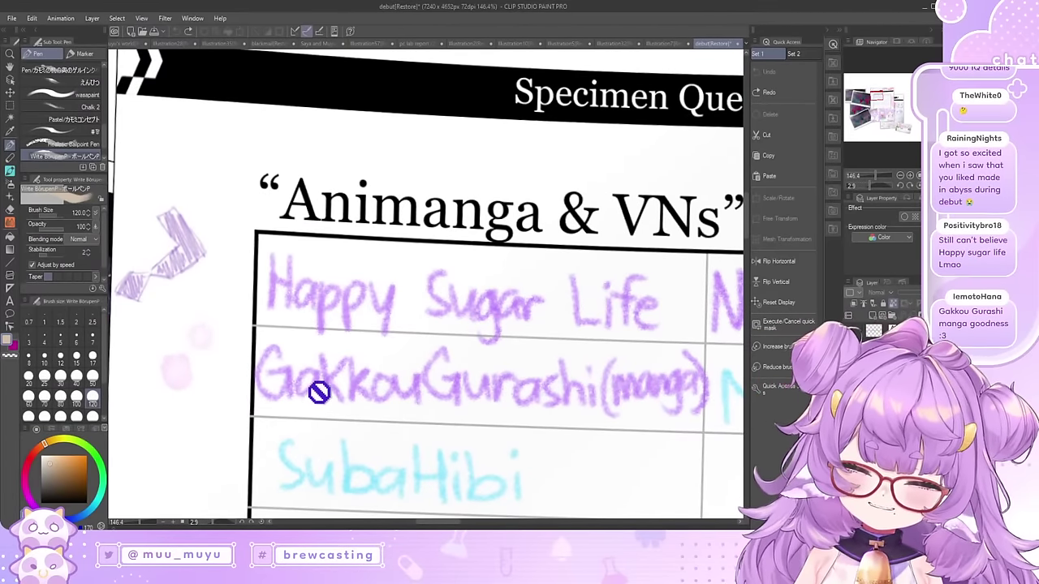
scroll(316, 389, down, 1)
scroll(170, 349, down, 5)
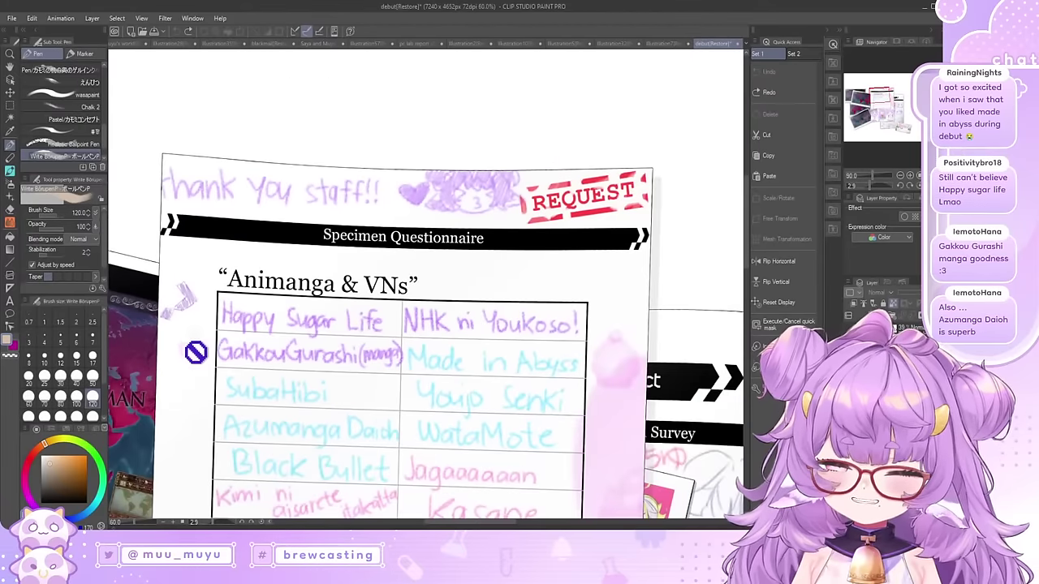
Step: Examine the whole "Animanga & VNs" page, including the lower table rows and the three character drawings beneath
scroll(456, 423, down, 3)
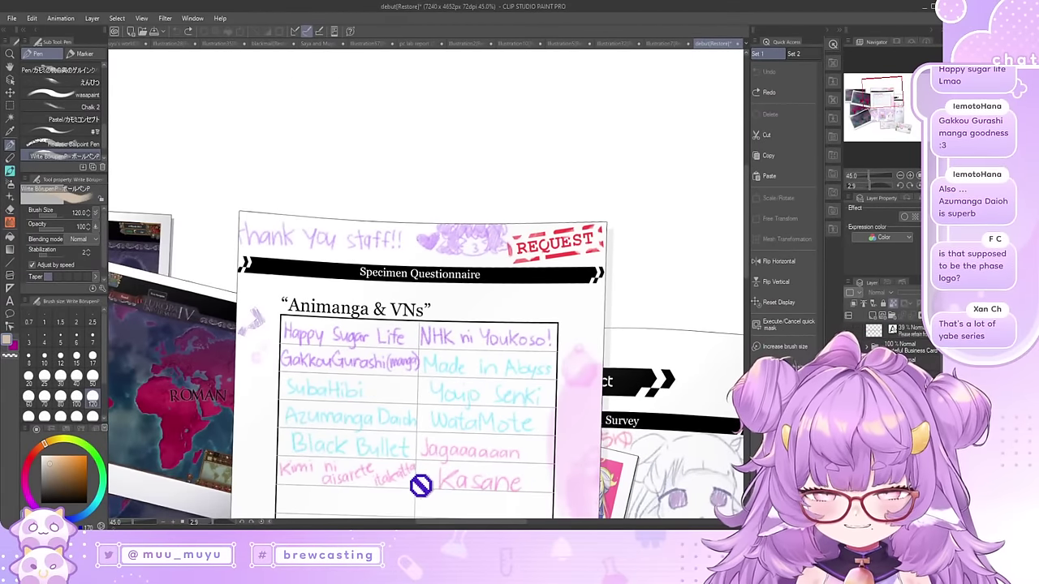
scroll(421, 485, up, 3)
scroll(469, 349, down, 6)
scroll(466, 454, up, 3)
scroll(478, 482, down, 2)
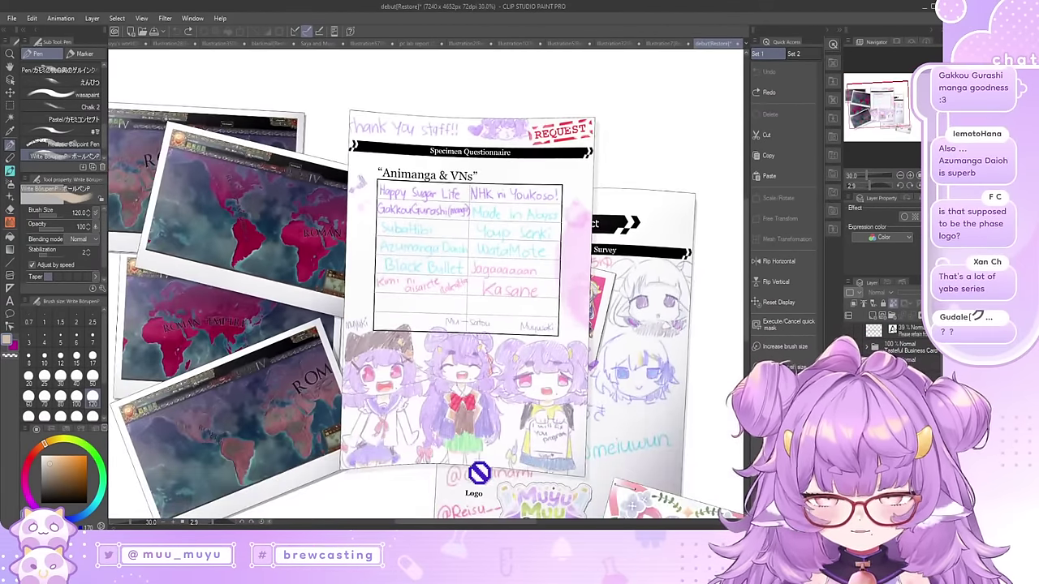
scroll(464, 438, up, 2)
scroll(464, 438, down, 1)
scroll(484, 278, up, 5)
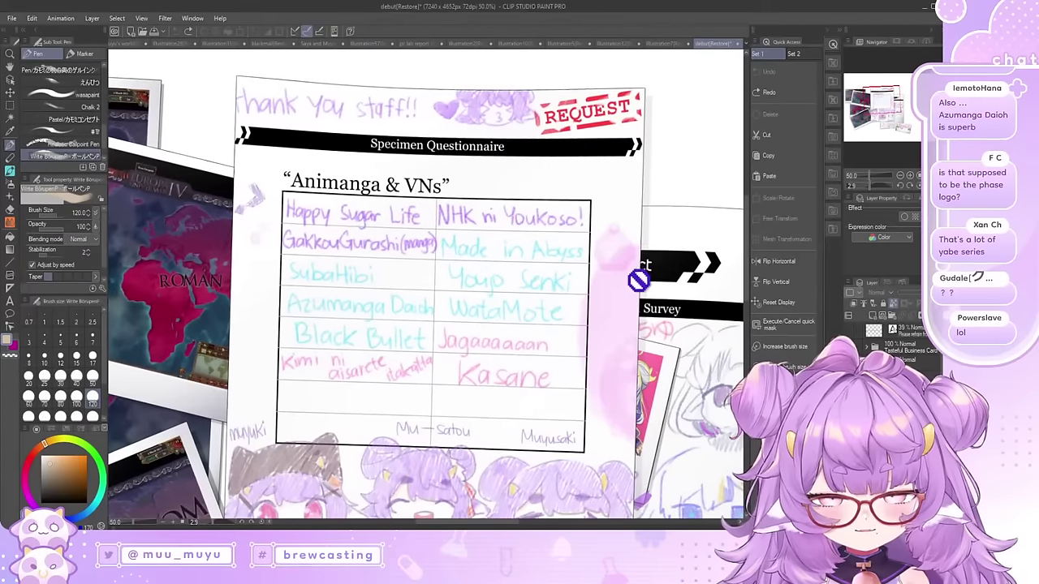
scroll(575, 290, down, 3)
scroll(584, 392, down, 1)
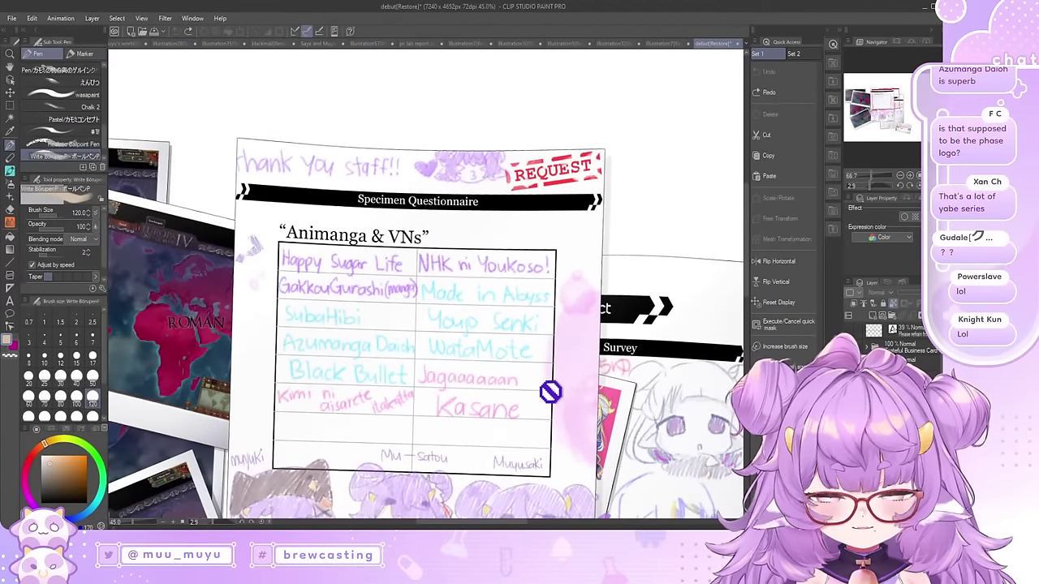
scroll(309, 143, up, 1)
scroll(310, 144, up, 1)
scroll(518, 264, down, 3)
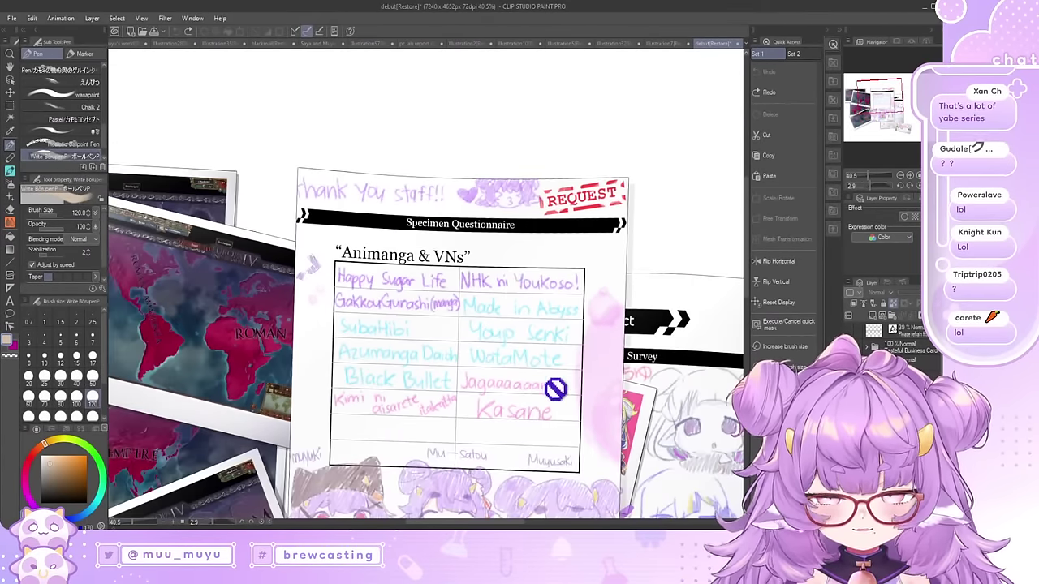
scroll(568, 389, up, 3)
scroll(484, 214, down, 3)
scroll(495, 404, up, 3)
scroll(545, 288, down, 1)
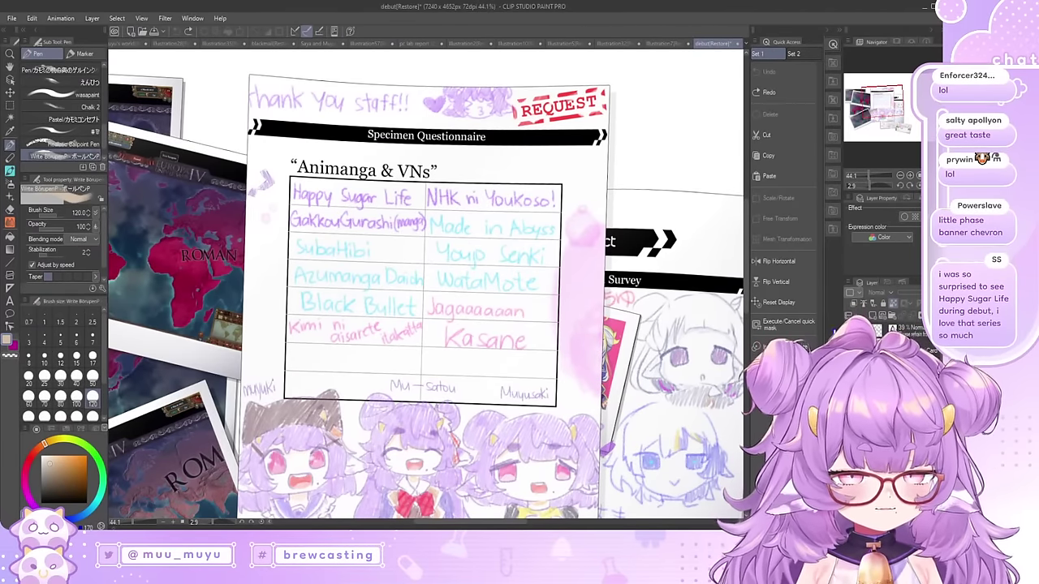
Step: Hide the "Animanga & VNs" page and examine the "Moosic" artist list and karaoke drawing underneath
click(850, 390)
click(850, 405)
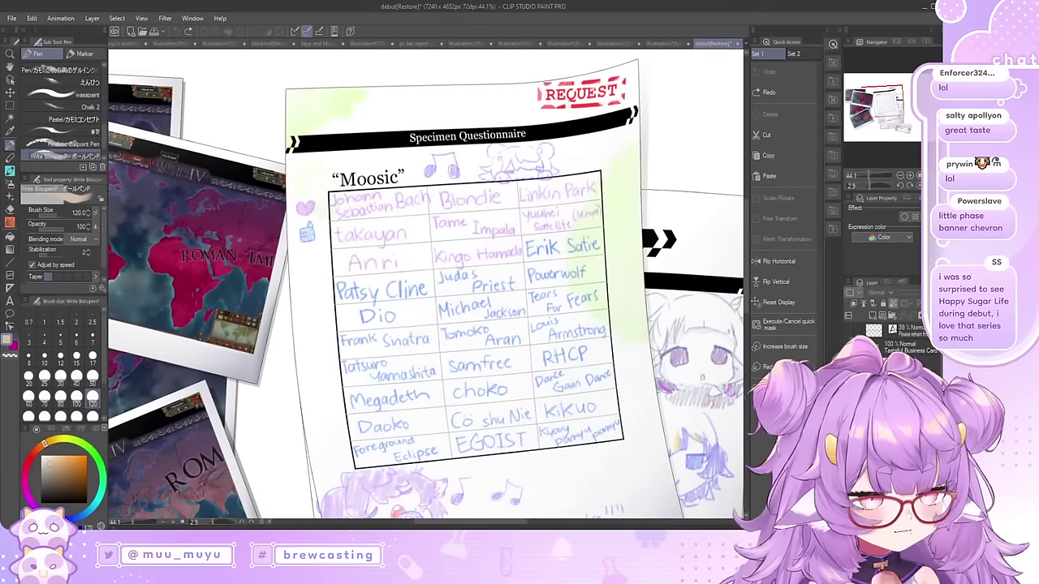
scroll(529, 230, down, 1)
scroll(595, 191, up, 2)
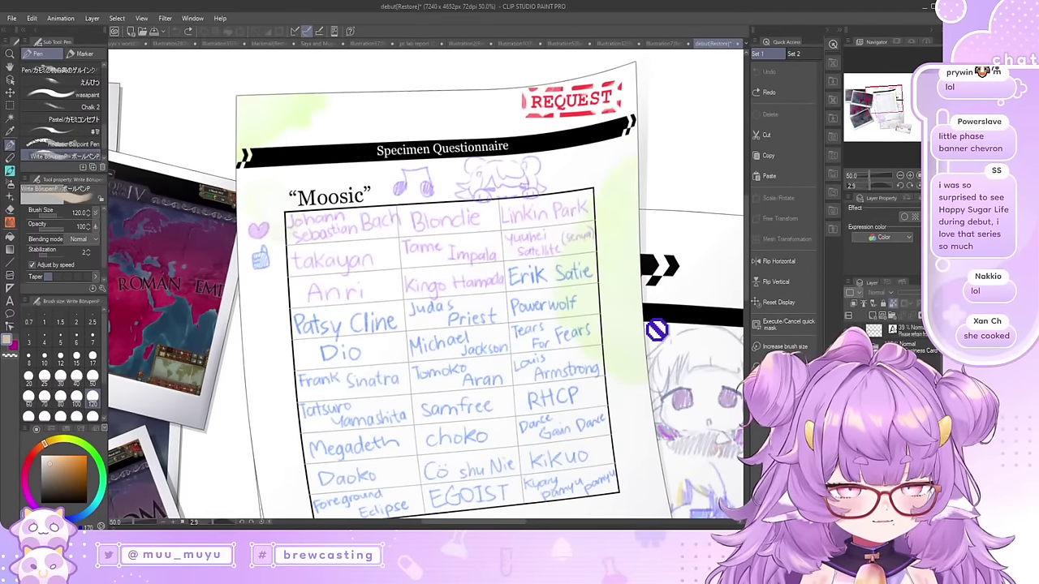
scroll(420, 149, up, 3)
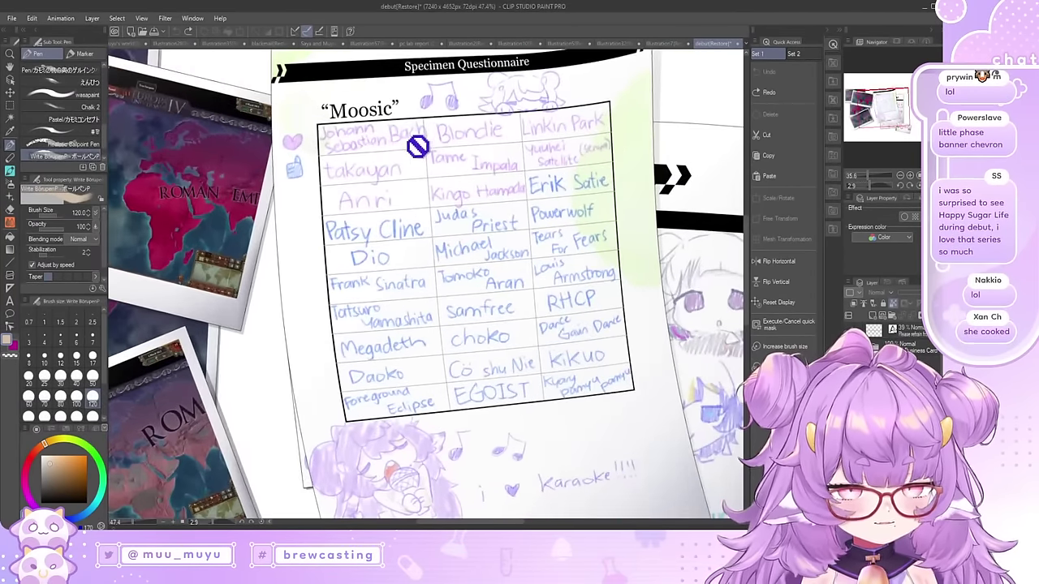
scroll(299, 248, down, 3)
scroll(404, 139, up, 3)
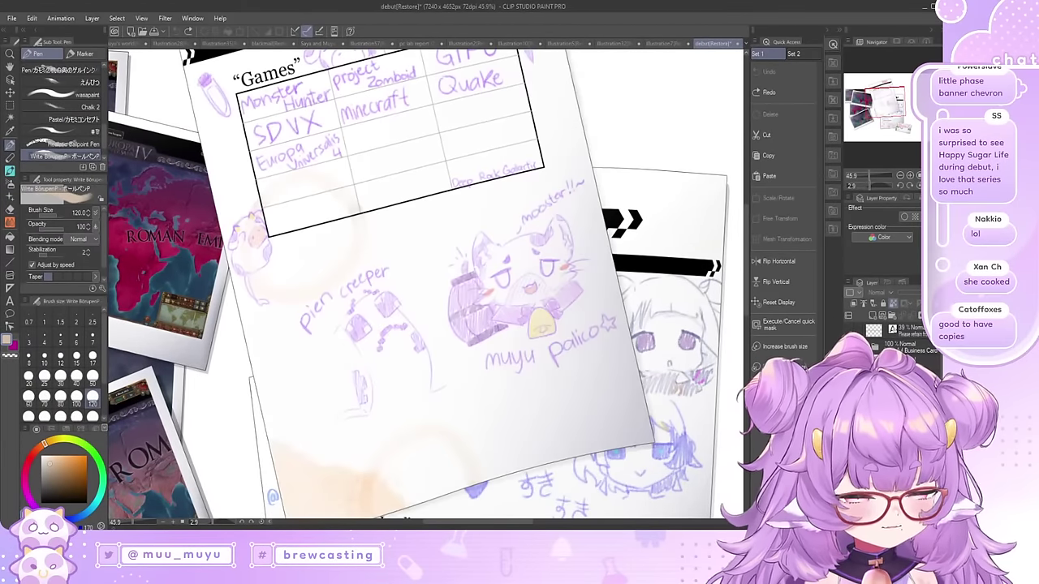
Step: Examine the "Games" questionnaire page, including its handwritten titles, the creeper doodle and the "muyu palico" drawing
scroll(552, 397, down, 1)
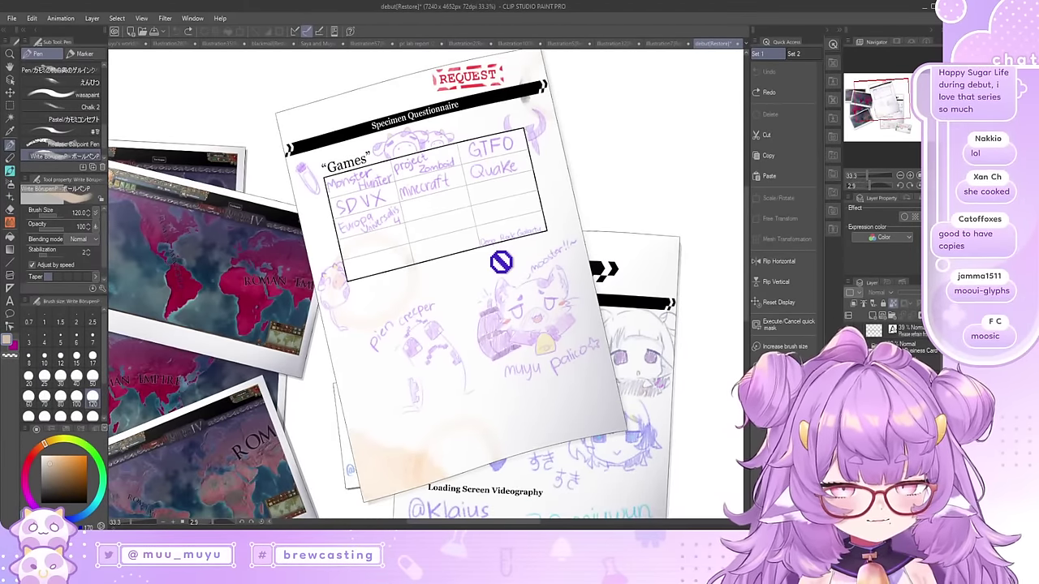
scroll(455, 268, up, 4)
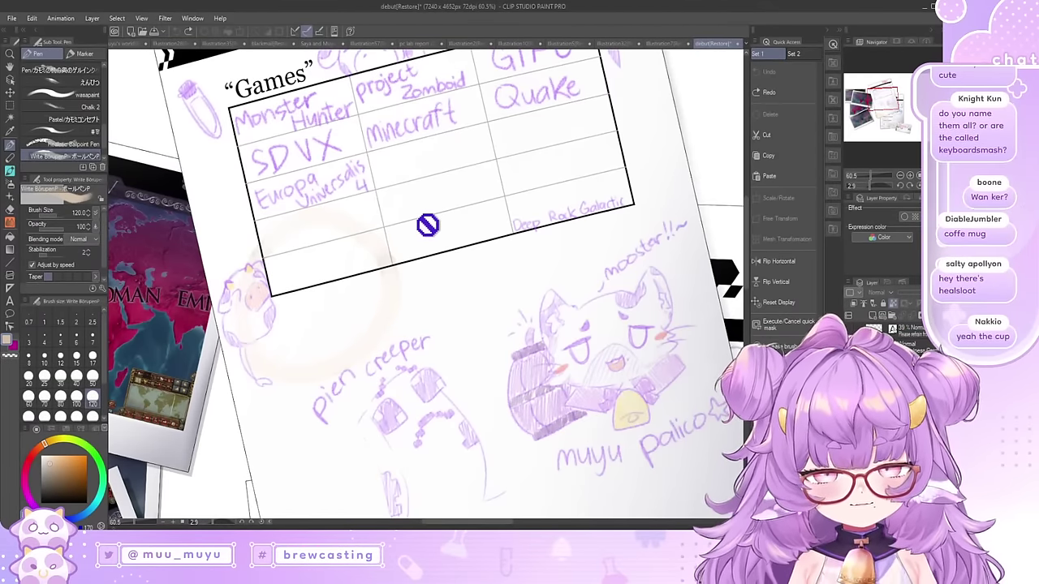
scroll(428, 225, down, 4)
scroll(425, 267, up, 2)
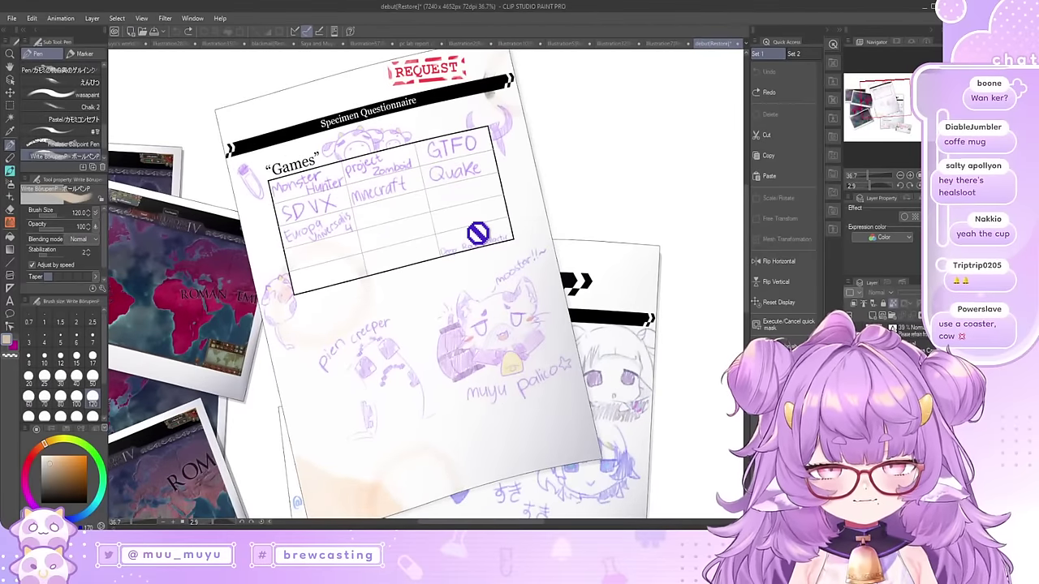
scroll(471, 298, down, 3)
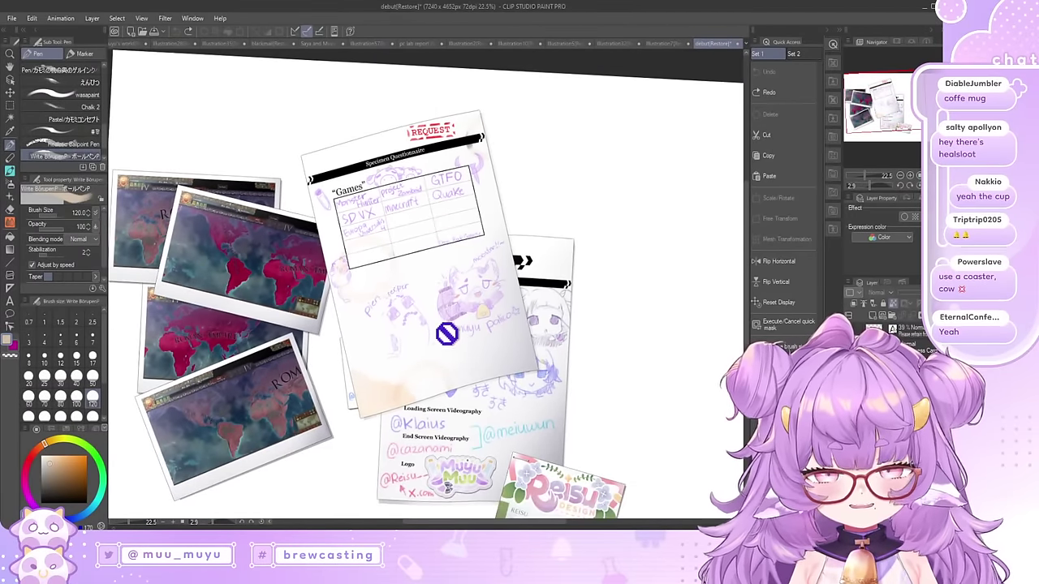
scroll(446, 334, up, 3)
scroll(376, 411, down, 3)
scroll(427, 241, up, 2)
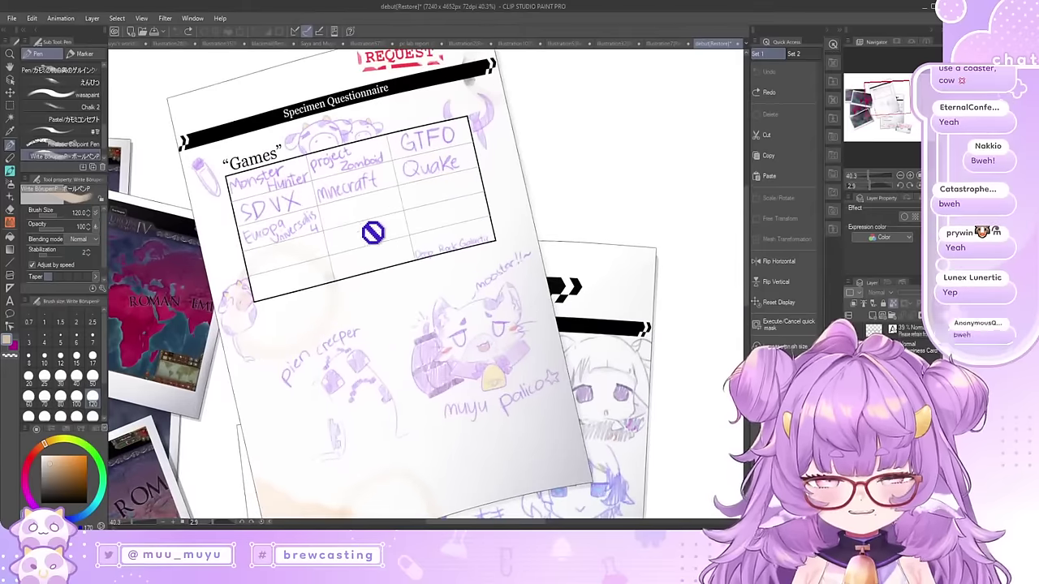
scroll(328, 312, down, 1)
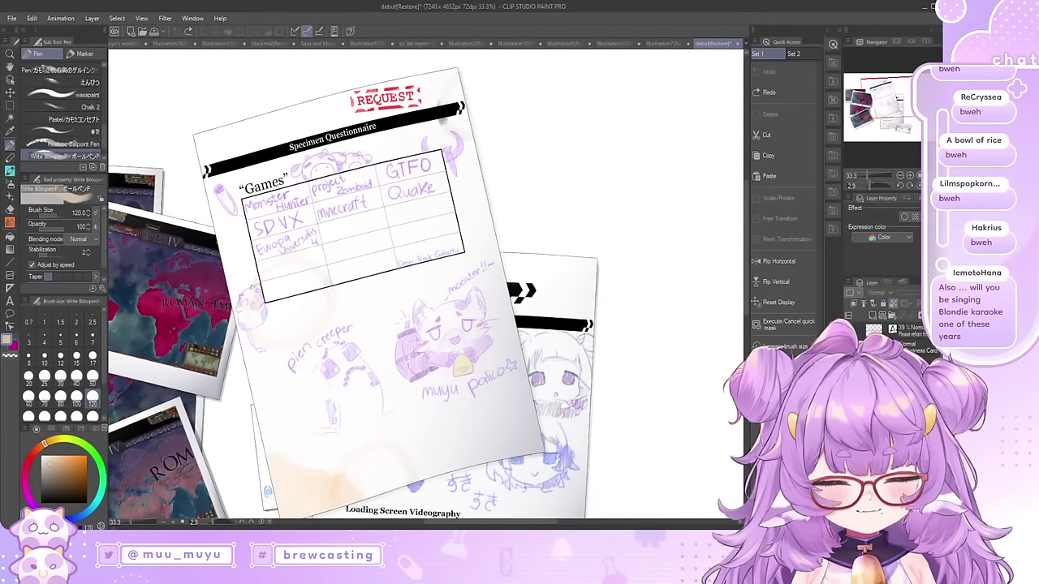
Step: Hide the "Games" page and examine the handwritten list on the "Talent Aspirations Survey" page underneath
click(849, 378)
click(849, 394)
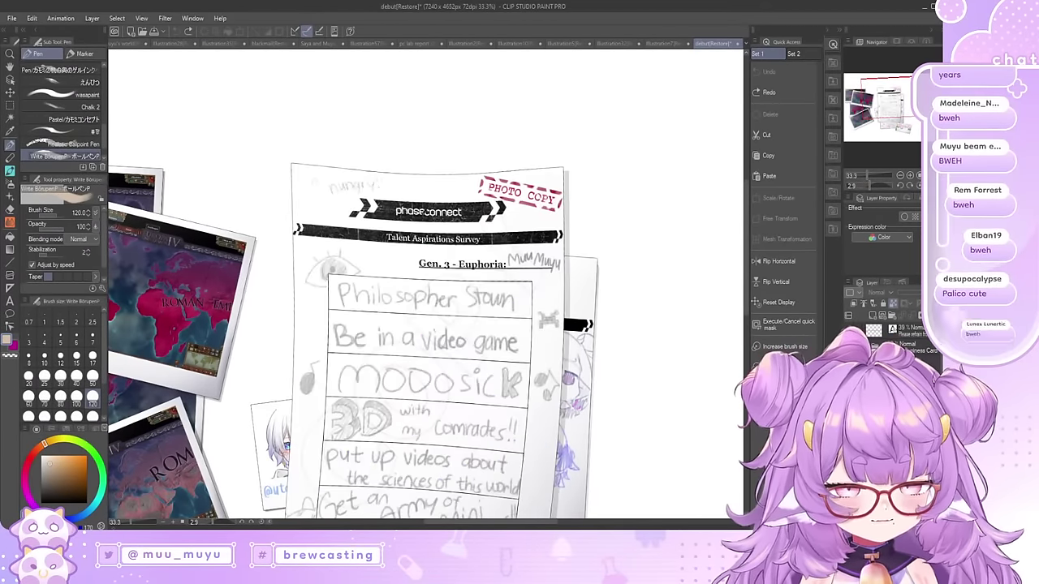
scroll(476, 357, down, 1)
scroll(466, 389, up, 2)
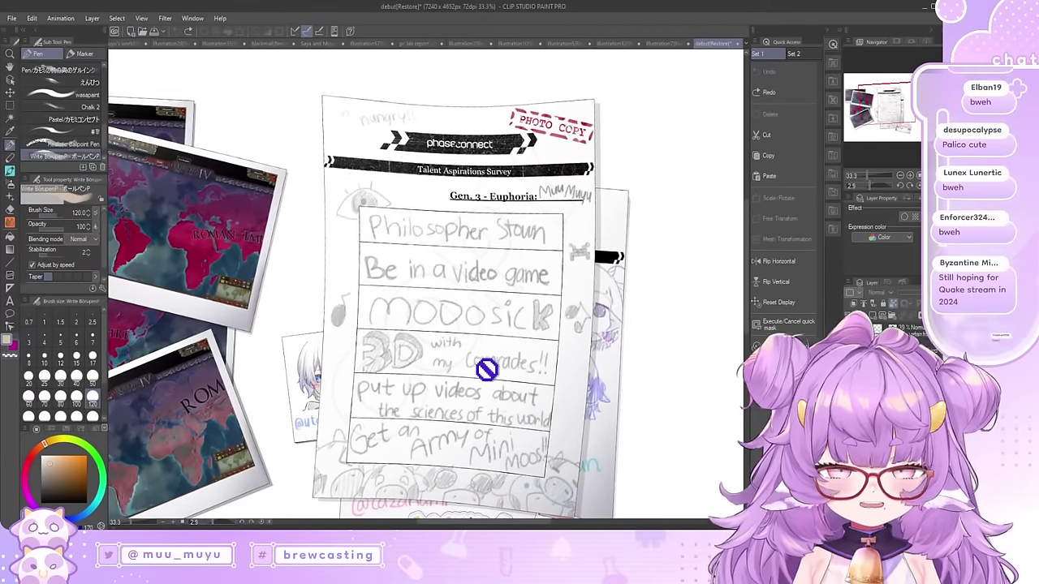
scroll(498, 373, up, 1)
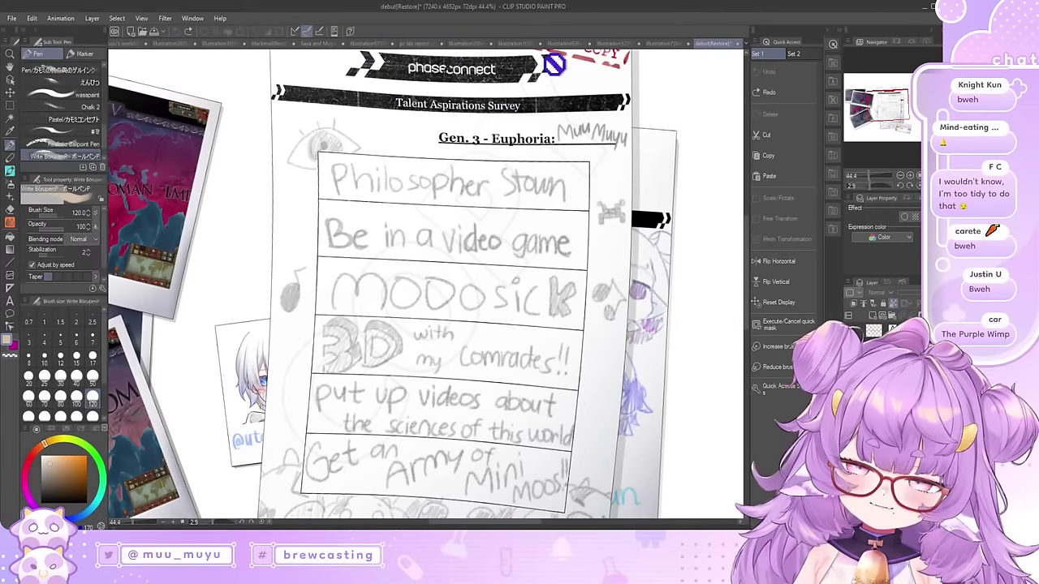
Step: Examine the worn photocopy texture of the survey's header banners and the "PHOTO COPY" stamp up close
scroll(511, 382, down, 2)
scroll(553, 118, up, 4)
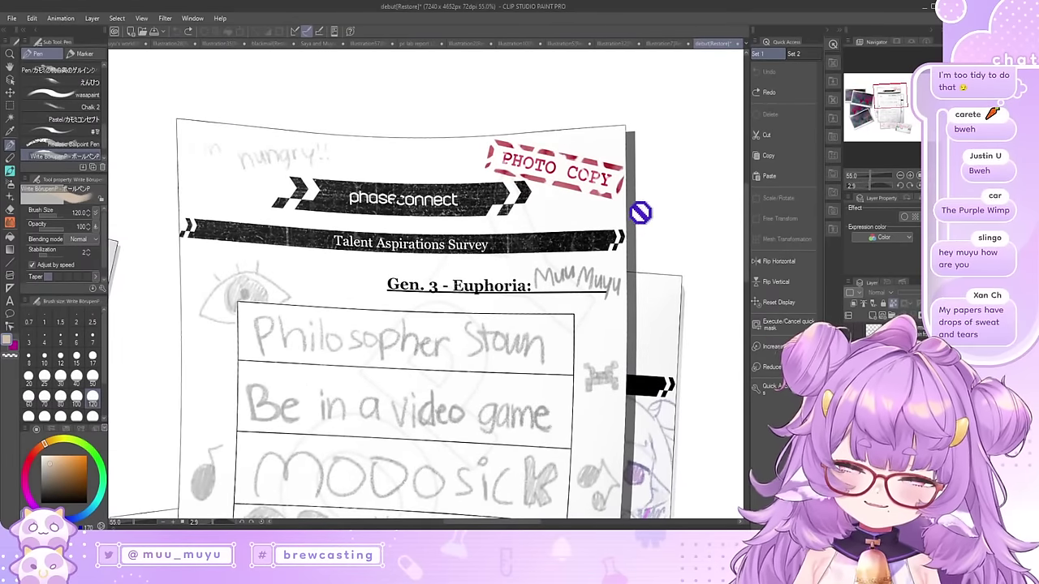
scroll(427, 197, up, 1)
scroll(447, 167, up, 1)
scroll(271, 232, down, 2)
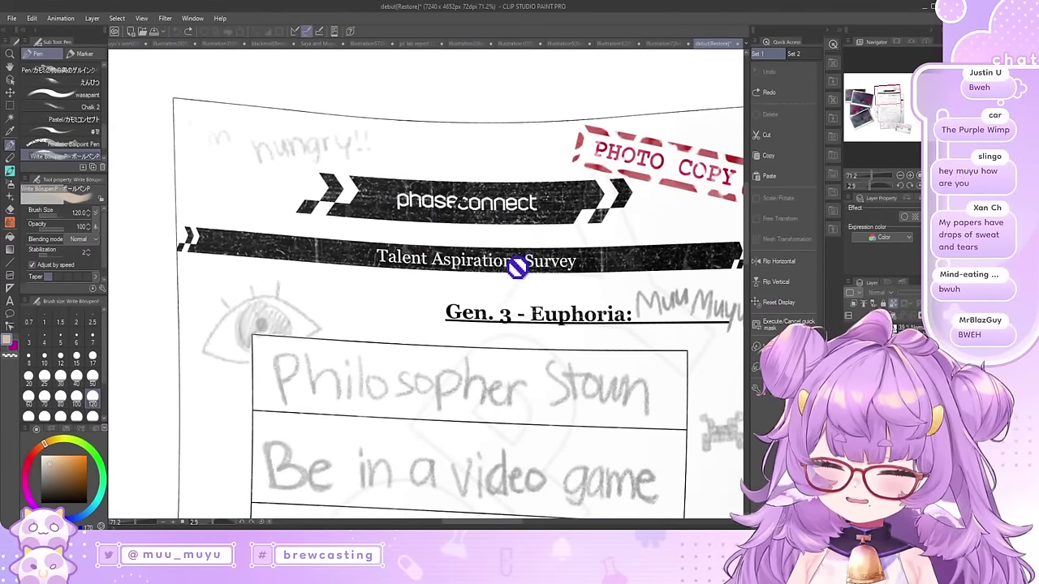
scroll(603, 267, up, 1)
scroll(687, 395, down, 1)
scroll(394, 255, up, 1)
scroll(343, 238, down, 1)
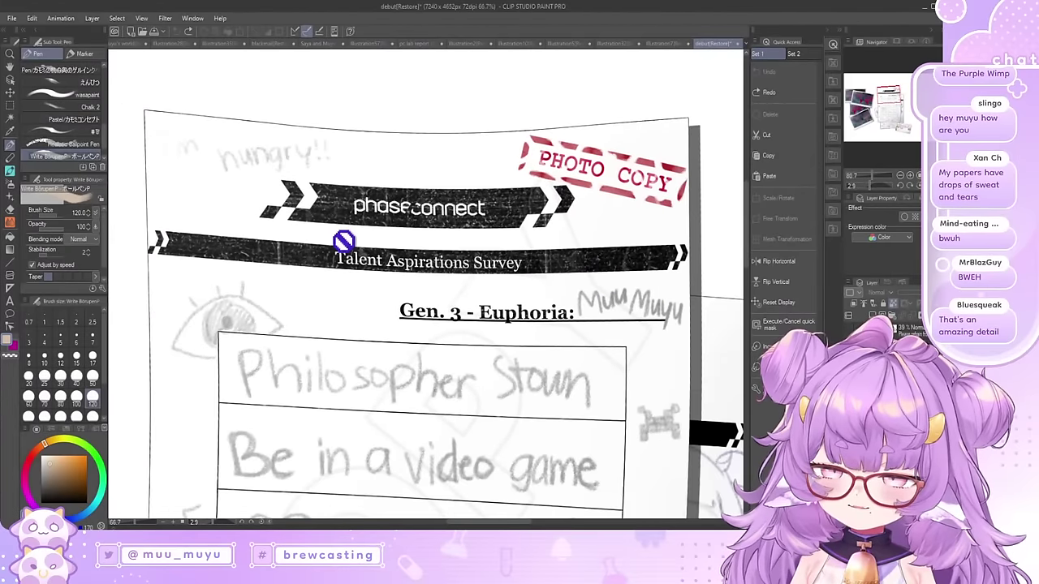
scroll(259, 158, up, 1)
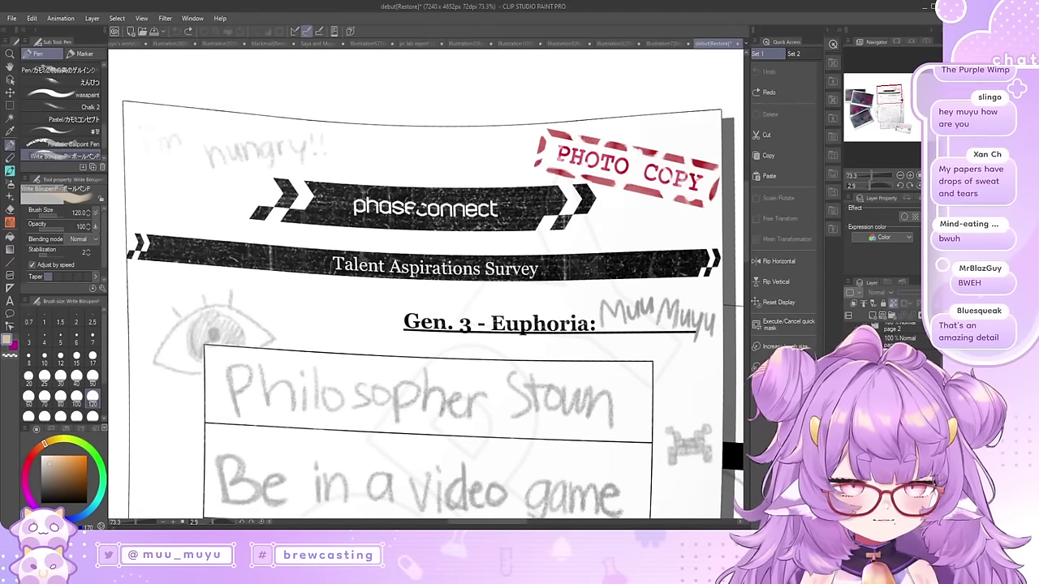
click(849, 342)
click(849, 343)
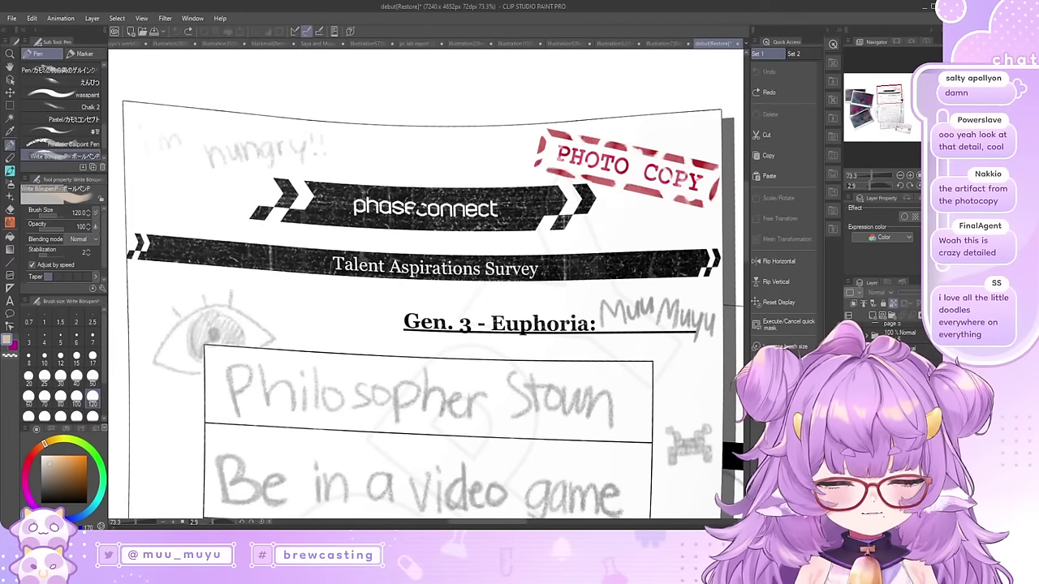
Step: Examine the lower rows of the aspirations list and the cow doodles along the page's bottom edge
scroll(420, 284, down, 8)
scroll(304, 301, up, 3)
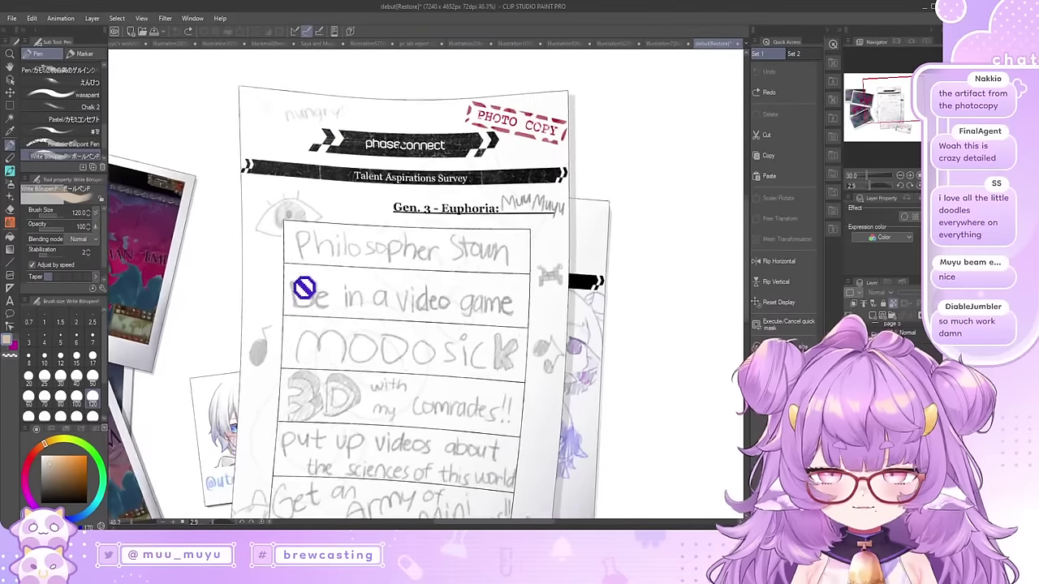
scroll(408, 411, down, 2)
scroll(525, 268, up, 3)
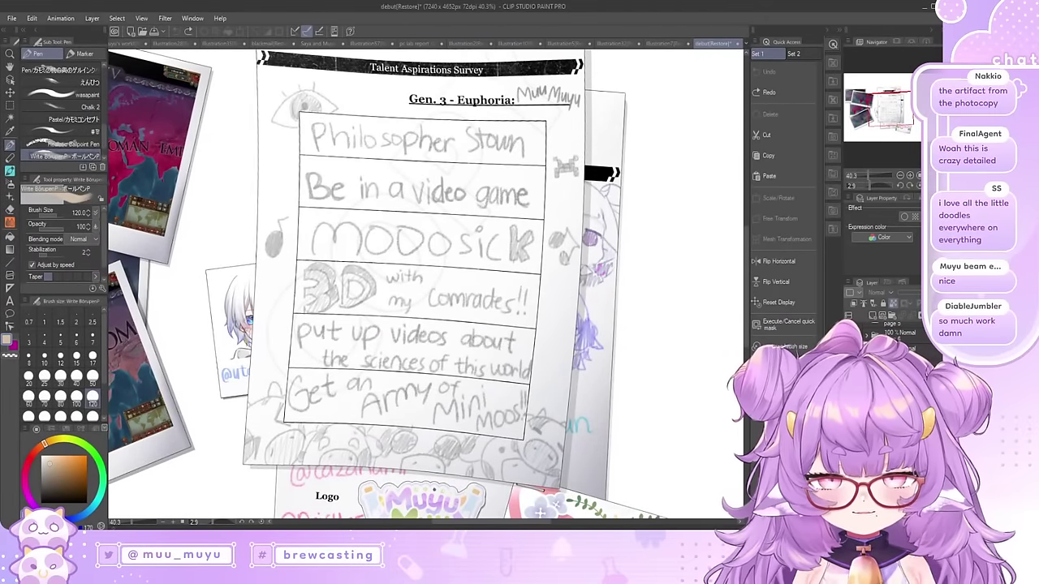
scroll(494, 448, up, 4)
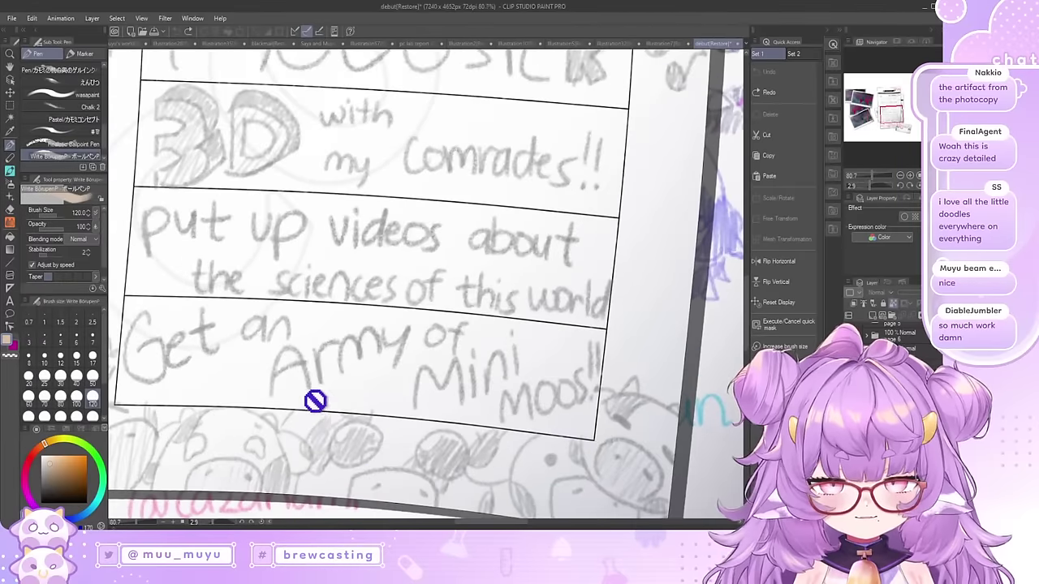
scroll(313, 398, down, 1)
scroll(554, 332, down, 3)
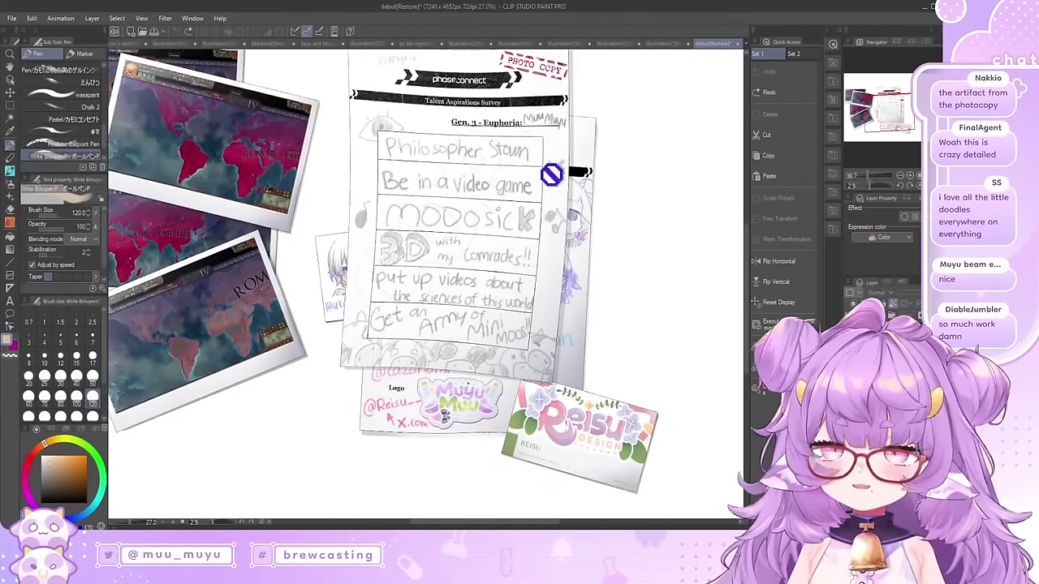
Step: Examine the survey's upper part up close, including the faint "I'm hungry!!" note above the phase connect banner
scroll(550, 174, up, 3)
scroll(276, 237, down, 2)
scroll(272, 223, up, 4)
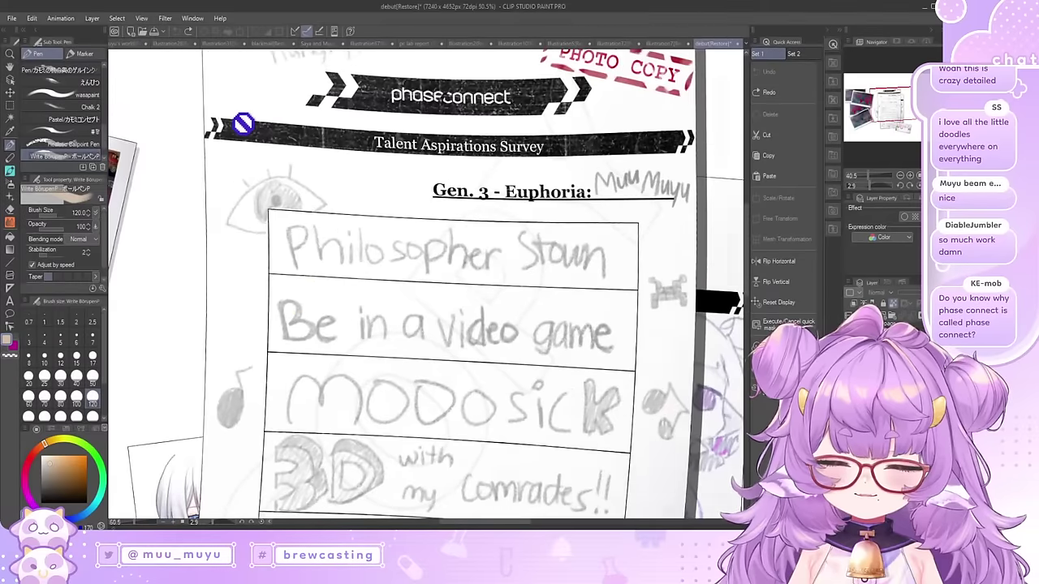
scroll(280, 259, down, 3)
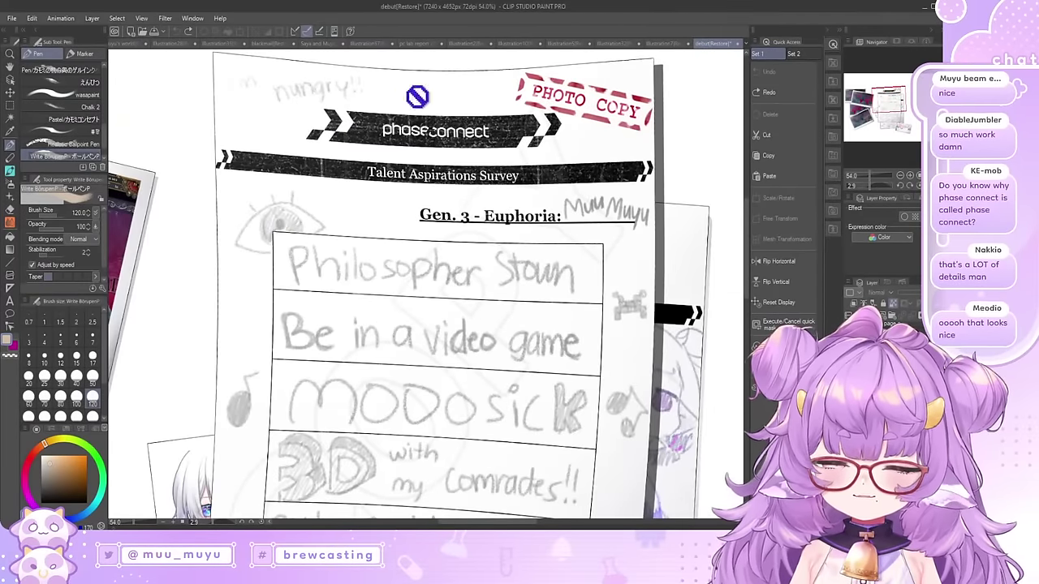
scroll(301, 93, up, 3)
scroll(242, 216, down, 2)
scroll(227, 138, up, 3)
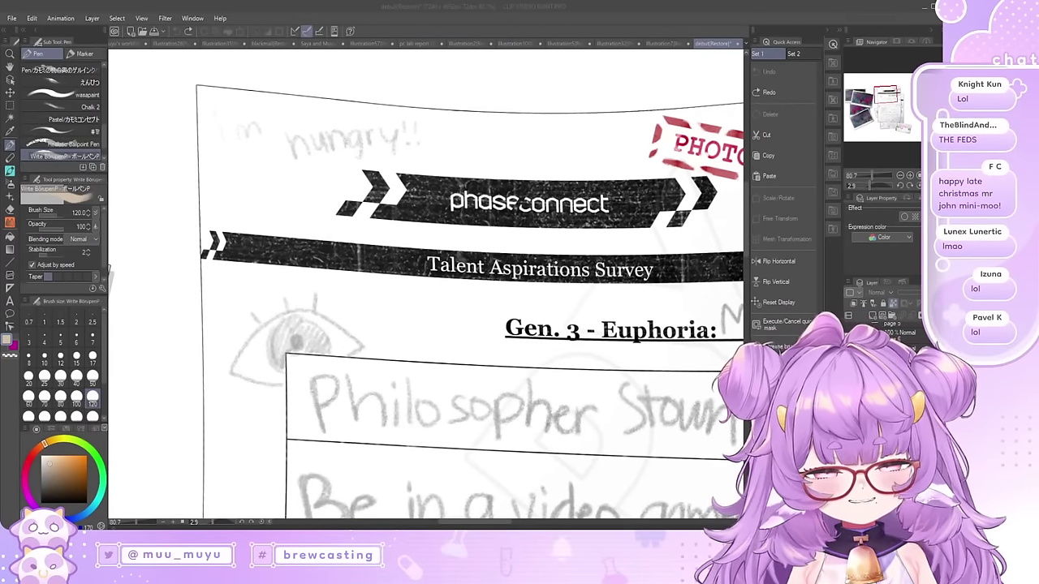
Step: Examine the eye, music note and pixel creature doodles around the first rows of the aspirations list
scroll(365, 143, down, 4)
scroll(499, 188, up, 1)
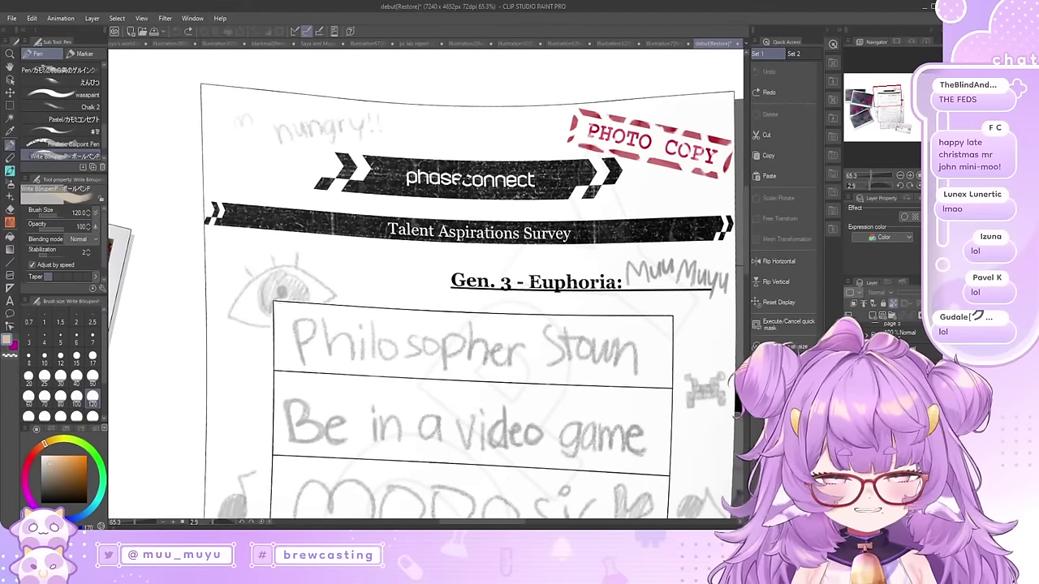
scroll(253, 146, down, 2)
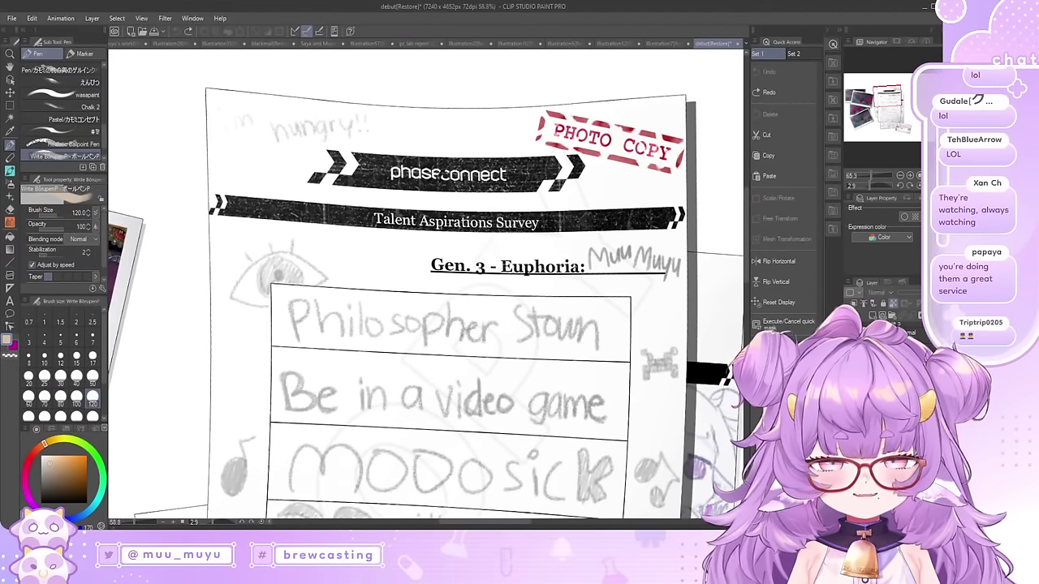
scroll(349, 167, up, 2)
scroll(296, 134, down, 1)
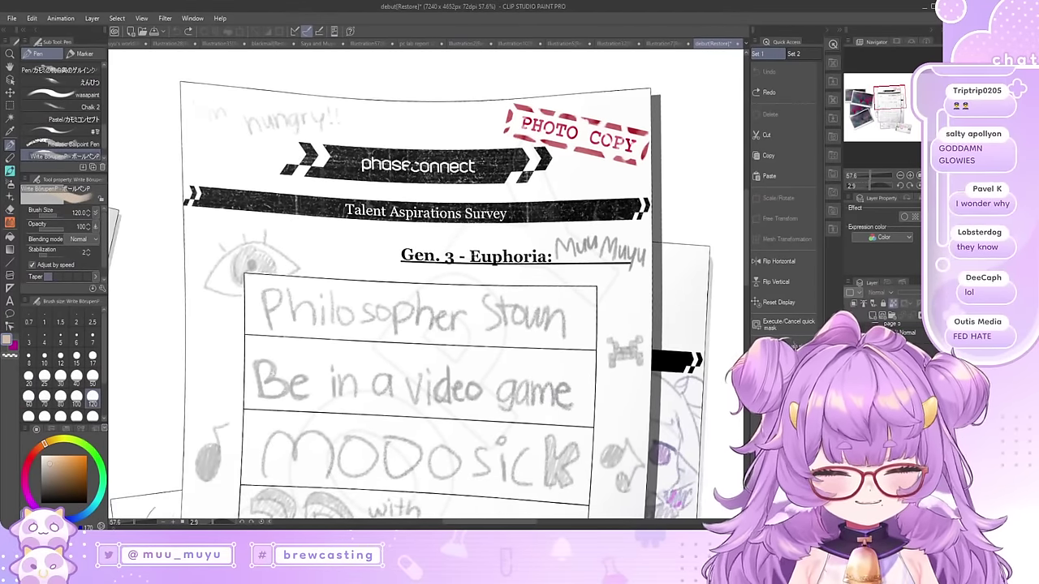
scroll(298, 262, down, 1)
scroll(289, 341, up, 2)
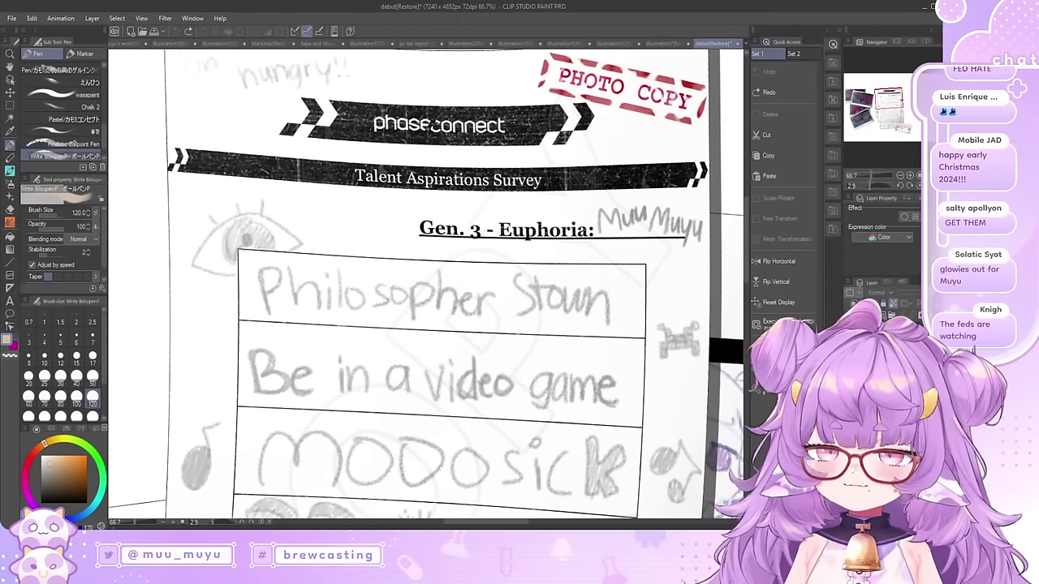
scroll(427, 280, down, 2)
scroll(426, 280, up, 1)
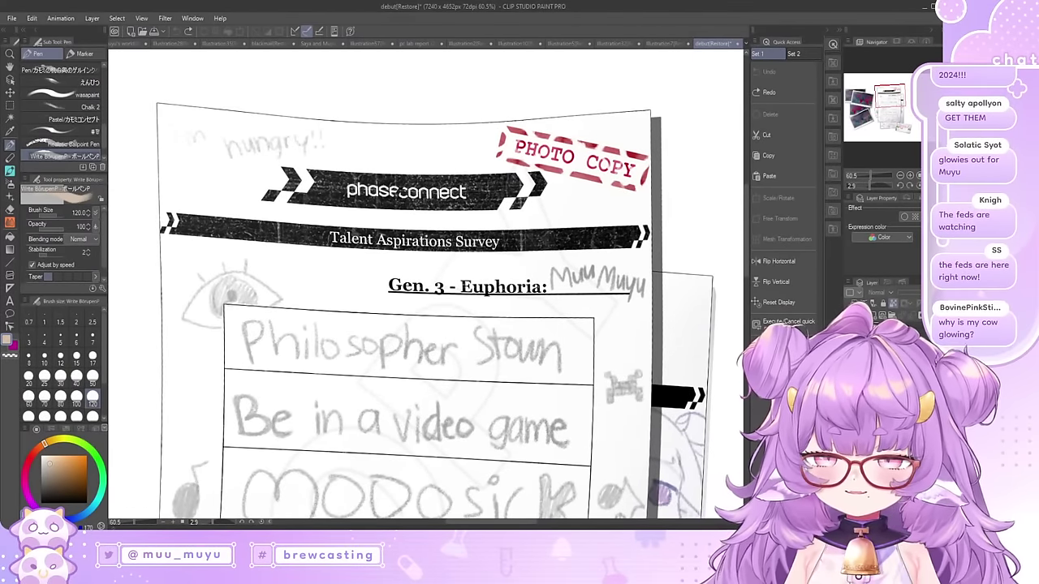
scroll(427, 280, up, 2)
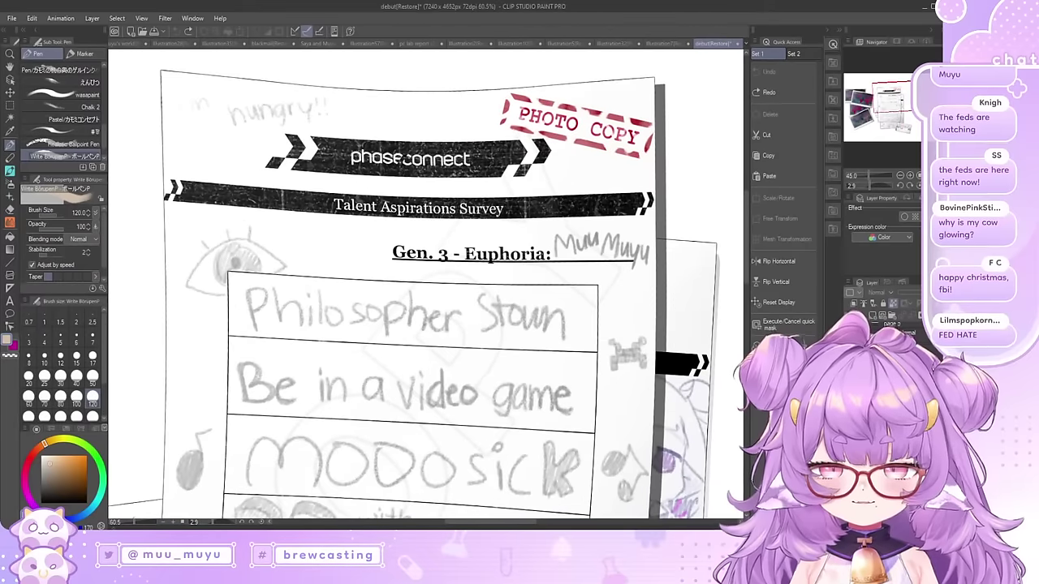
scroll(426, 280, down, 3)
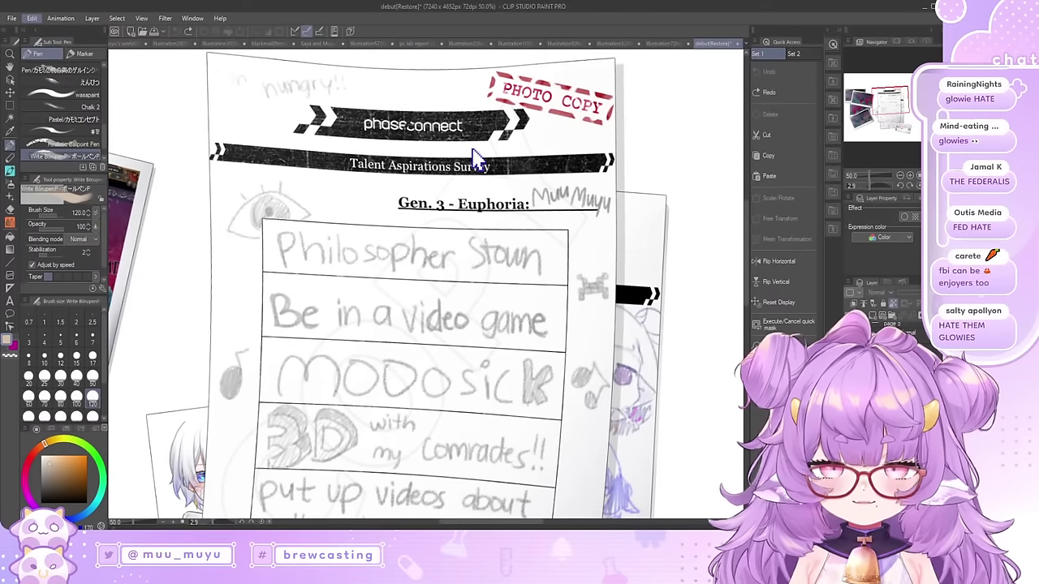
Step: Examine the whole "Talent Aspirations Survey" page, from its stamped header to the cow doodles
drag(274, 231, 258, 262)
scroll(272, 146, down, 3)
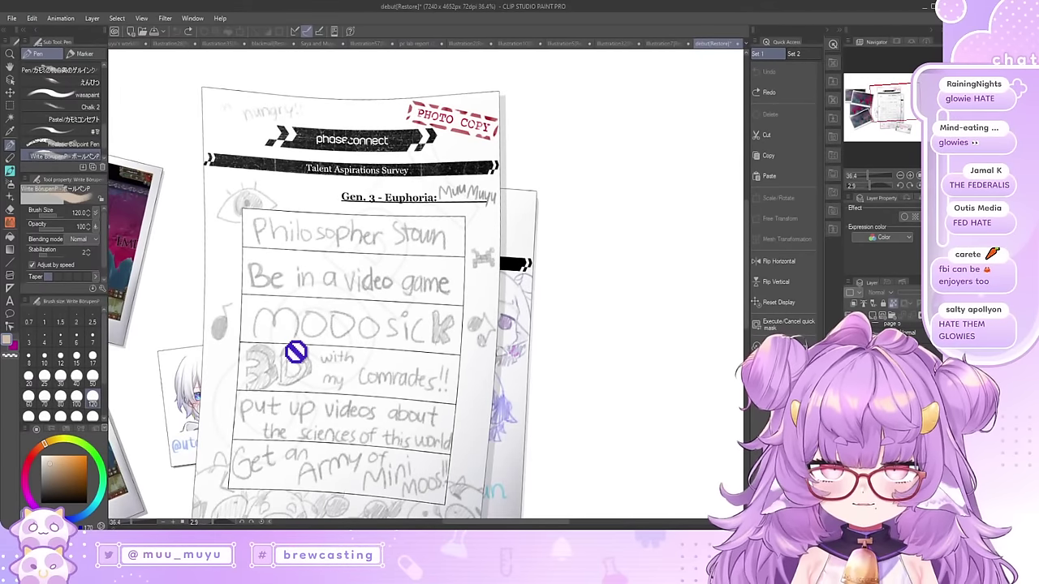
scroll(479, 244, up, 3)
scroll(501, 248, down, 5)
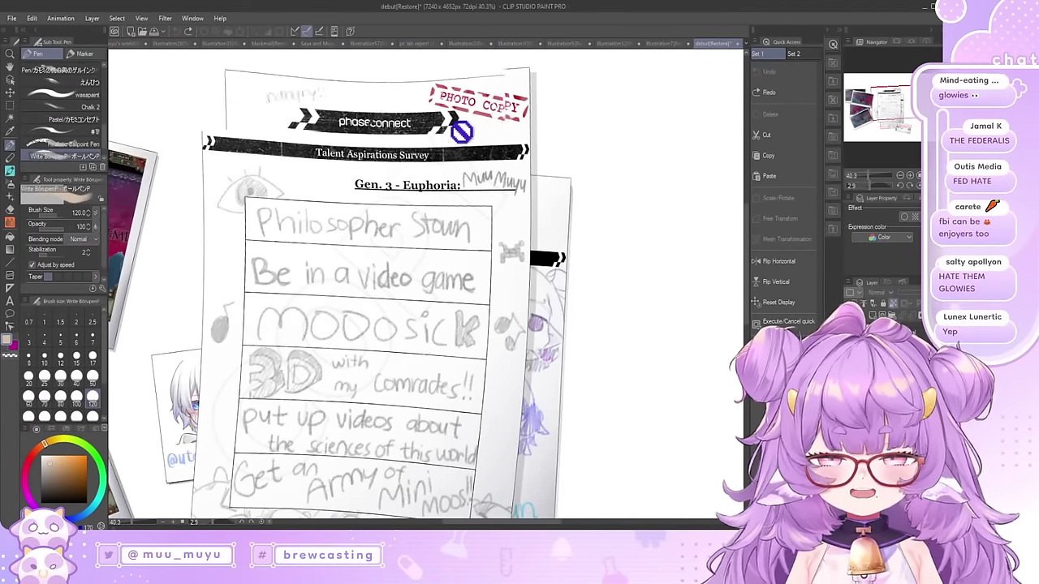
scroll(331, 247, up, 3)
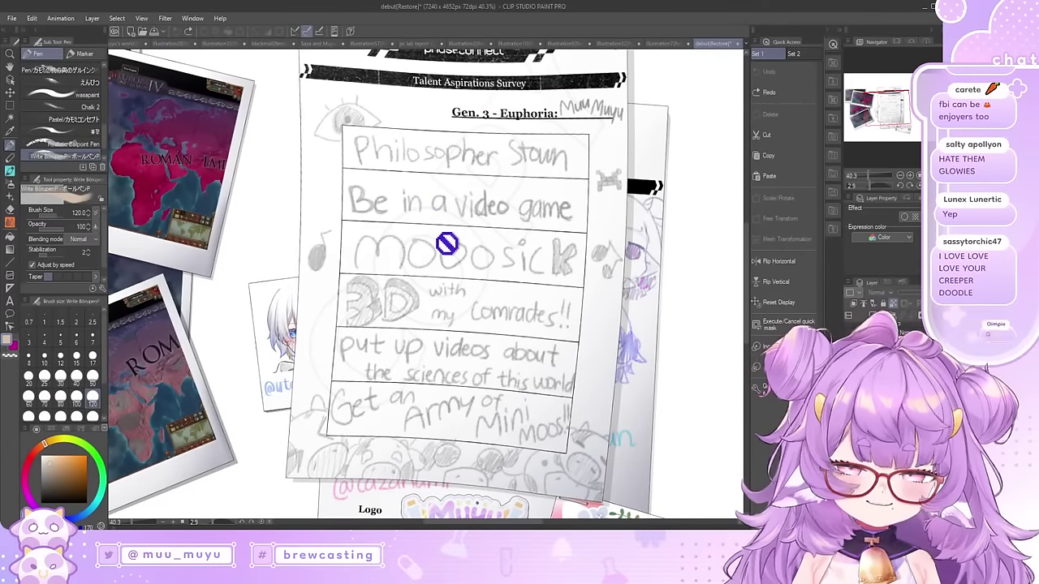
scroll(424, 271, down, 1)
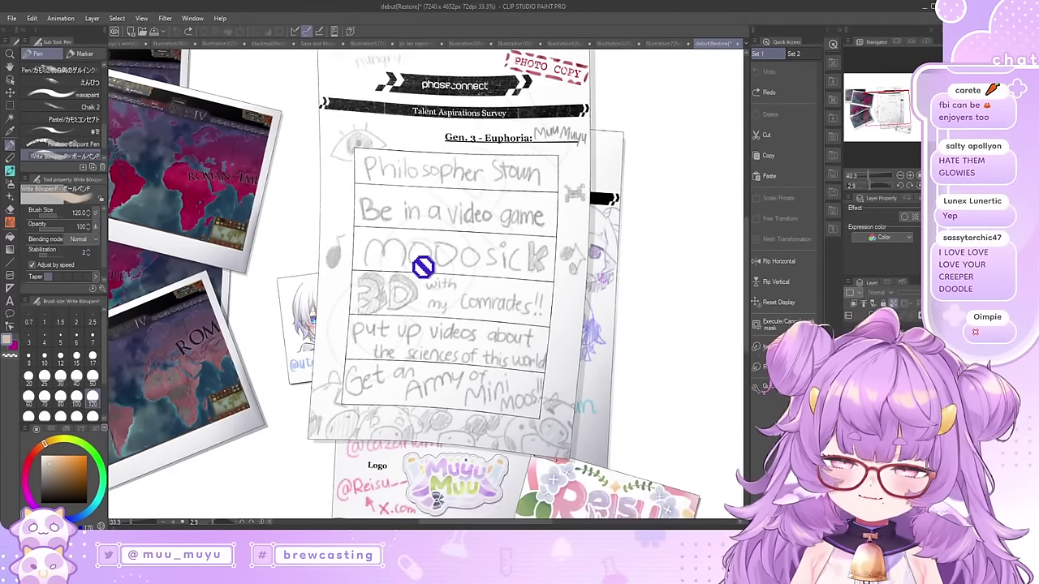
scroll(457, 167, up, 2)
scroll(410, 236, down, 2)
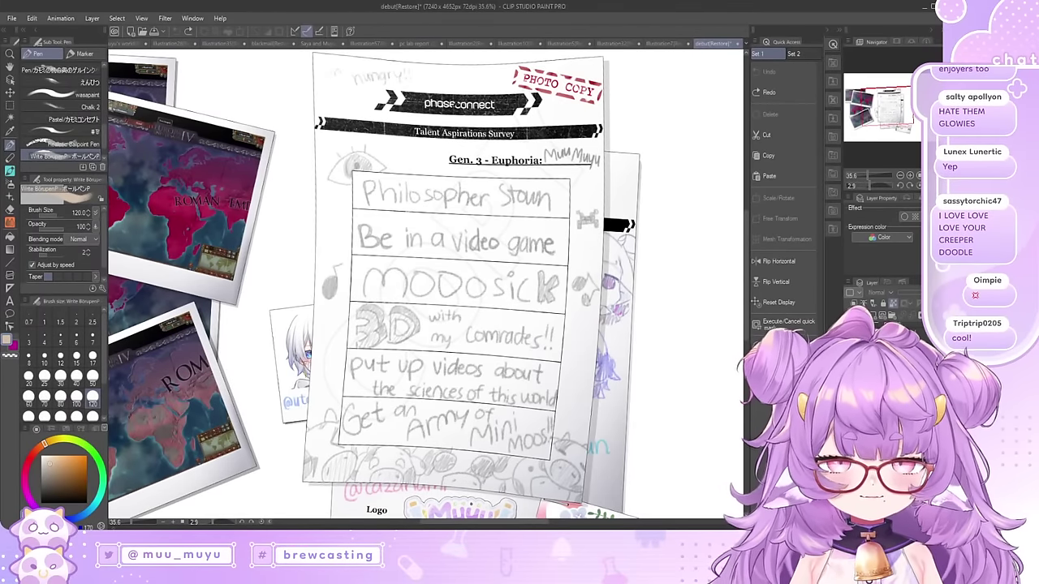
Step: Hide the "Talent Aspirations Survey" page and examine the "Talent Information Survey" page with its "LATE!" stamp underneath
click(850, 358)
click(851, 371)
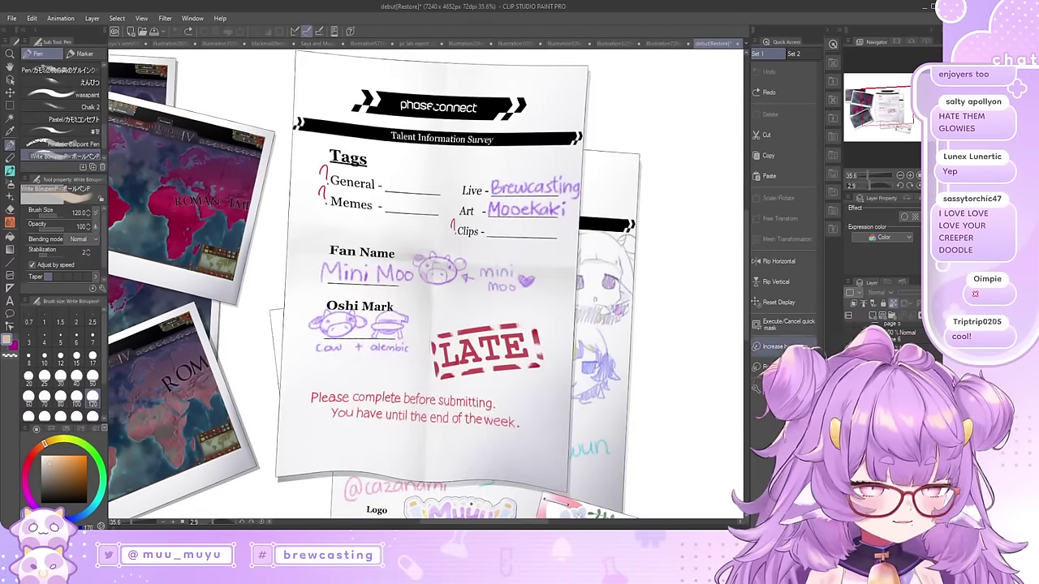
scroll(441, 325, down, 2)
scroll(474, 314, up, 2)
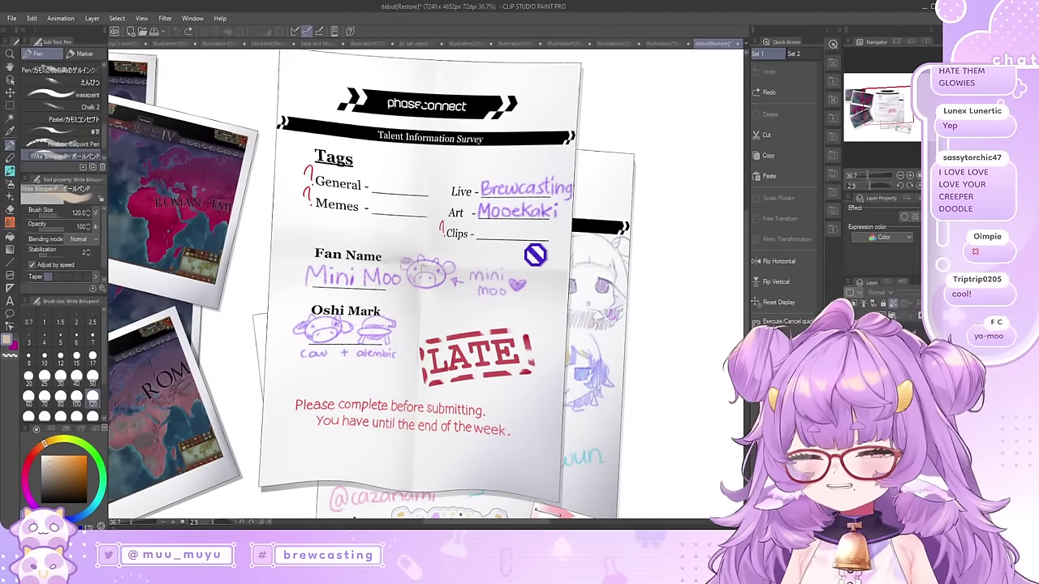
Step: Examine the survey's red "LATE!" stamp and the "Please complete before submitting" note below the Fan Name and Oshi Mark entries
scroll(505, 328, down, 2)
scroll(503, 332, up, 1)
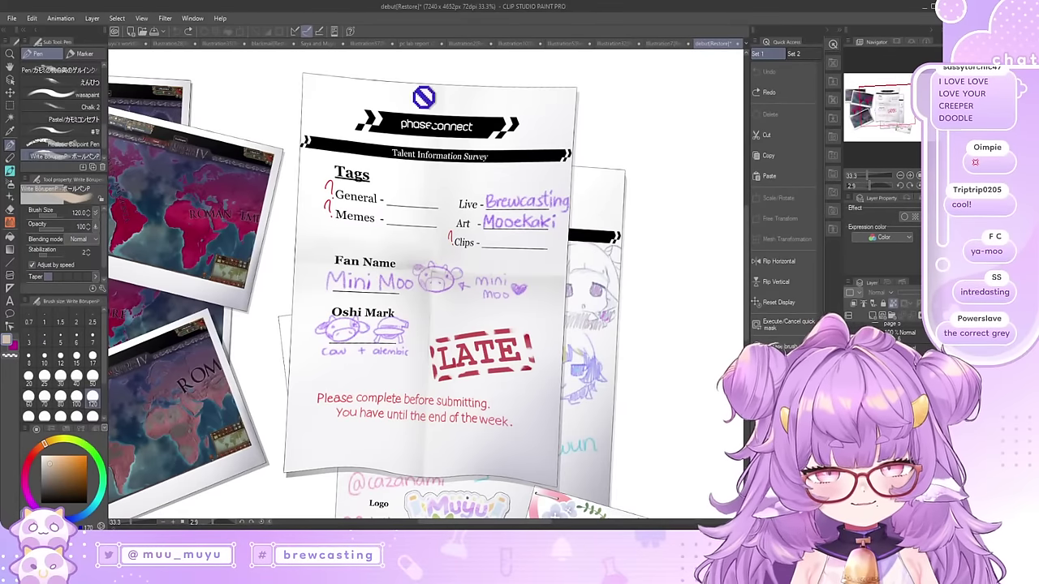
scroll(425, 406, up, 2)
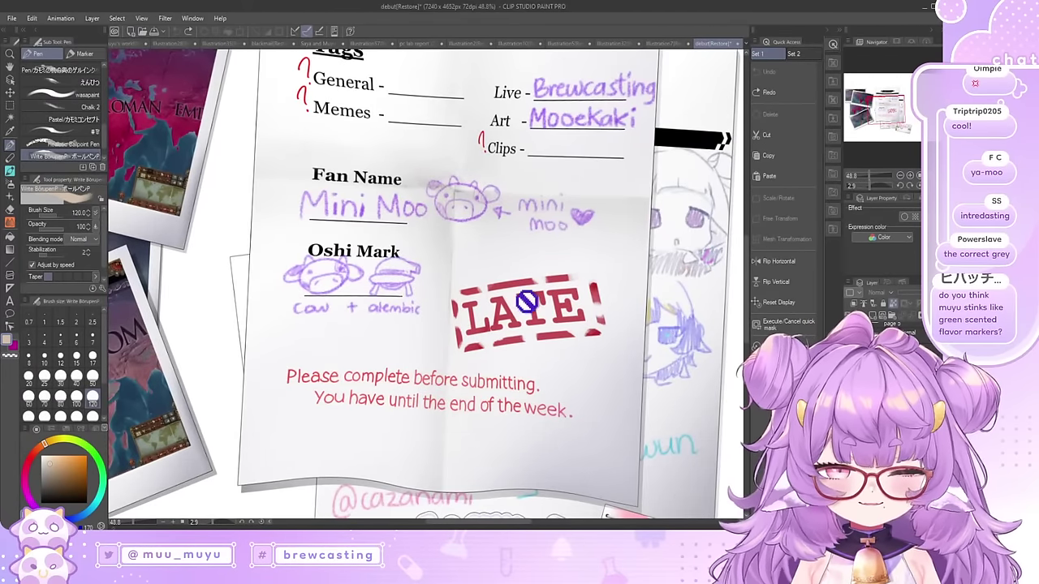
scroll(566, 309, down, 1)
scroll(526, 406, up, 2)
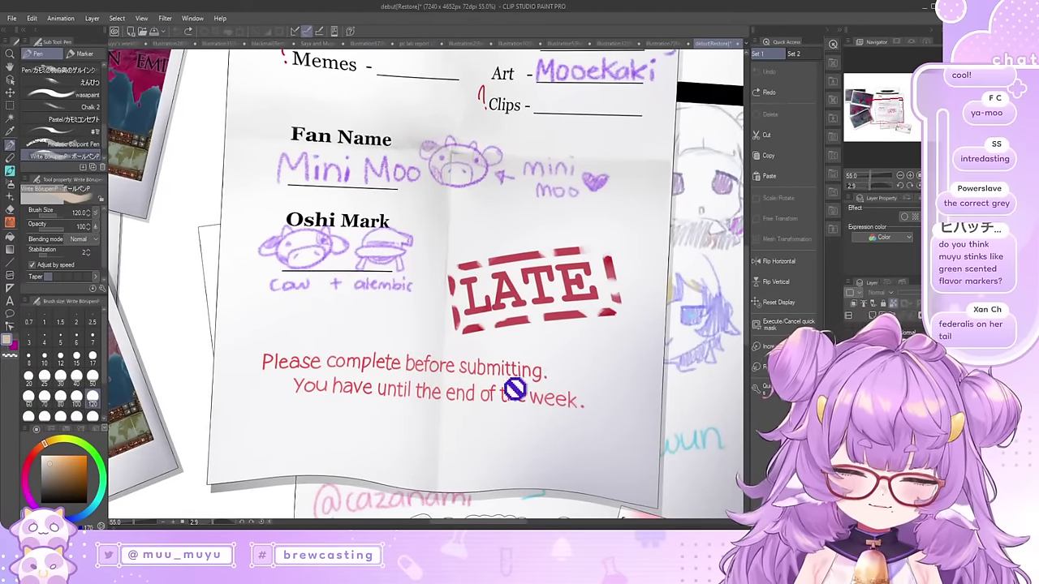
scroll(362, 419, down, 2)
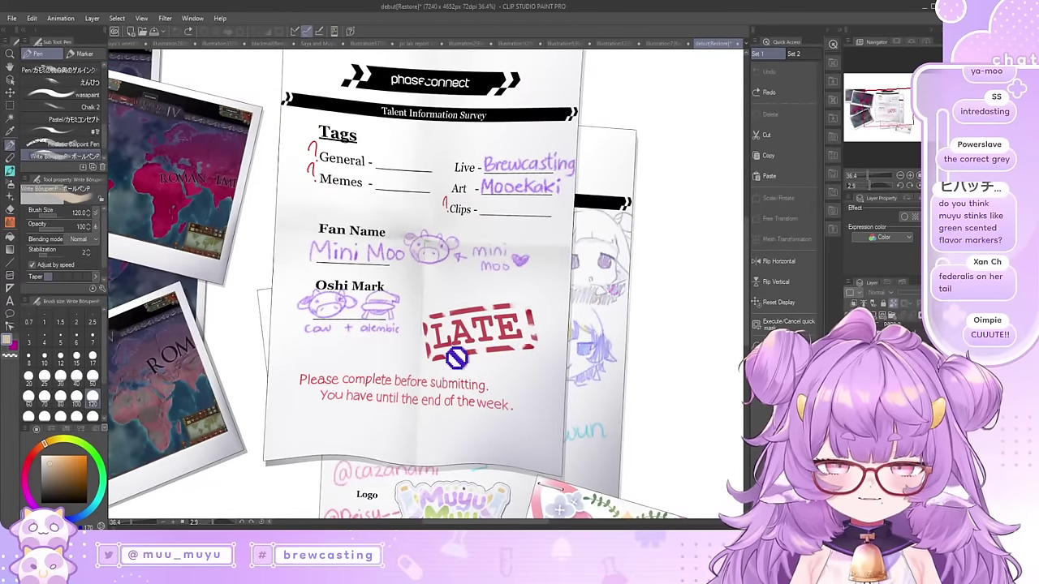
scroll(452, 361, down, 1)
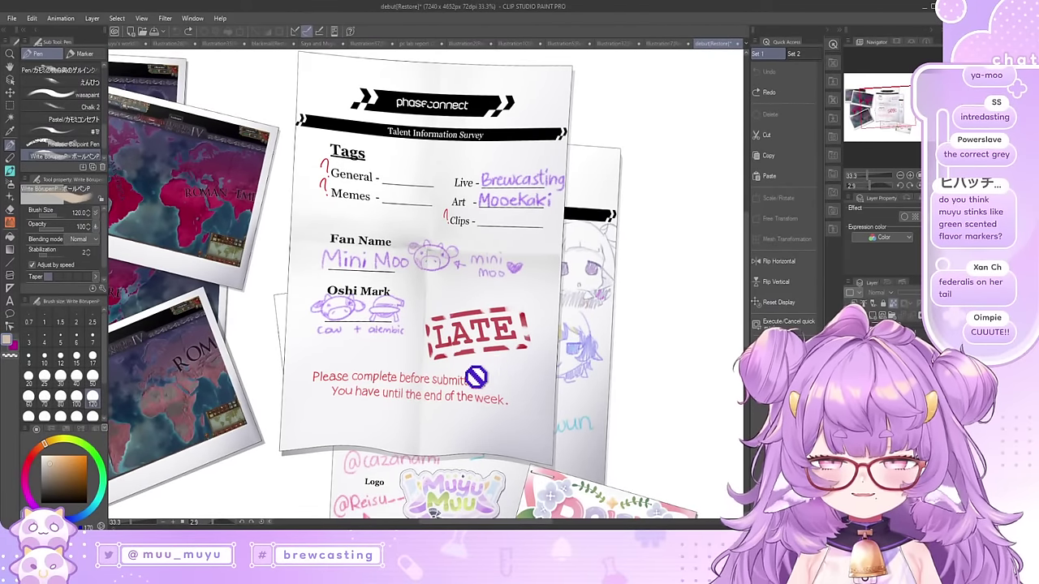
scroll(471, 375, up, 3)
scroll(661, 297, down, 3)
scroll(446, 354, up, 3)
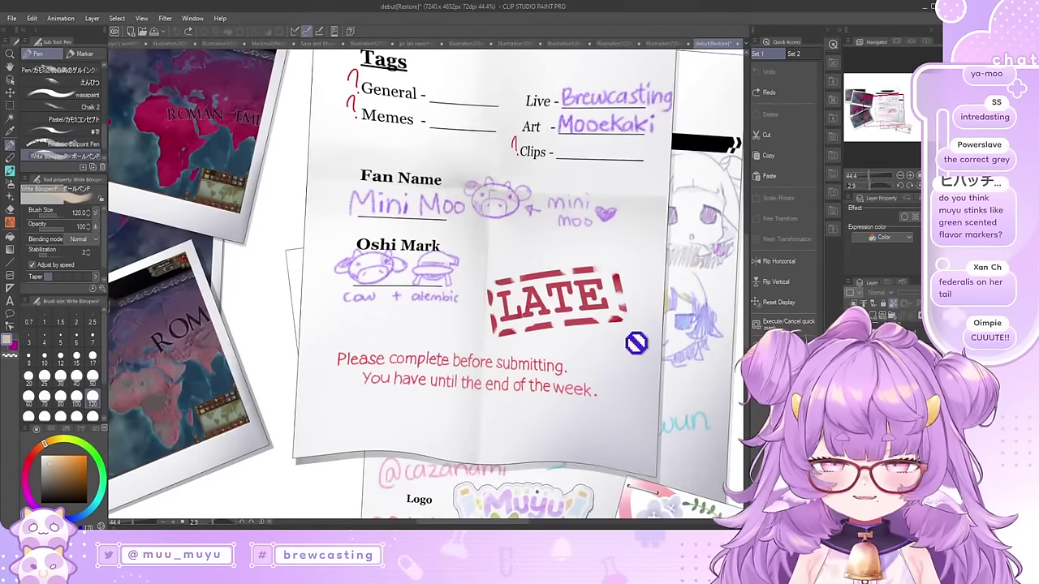
Step: Examine the whole late-stamped survey page in its place between the map photos and the pages underneath
scroll(548, 334, down, 2)
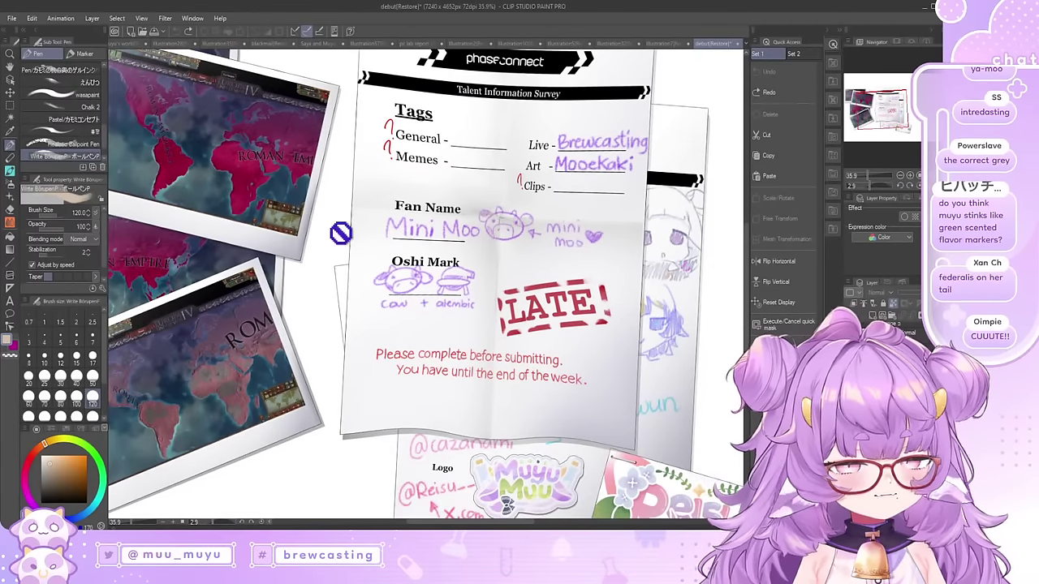
scroll(438, 286, down, 1)
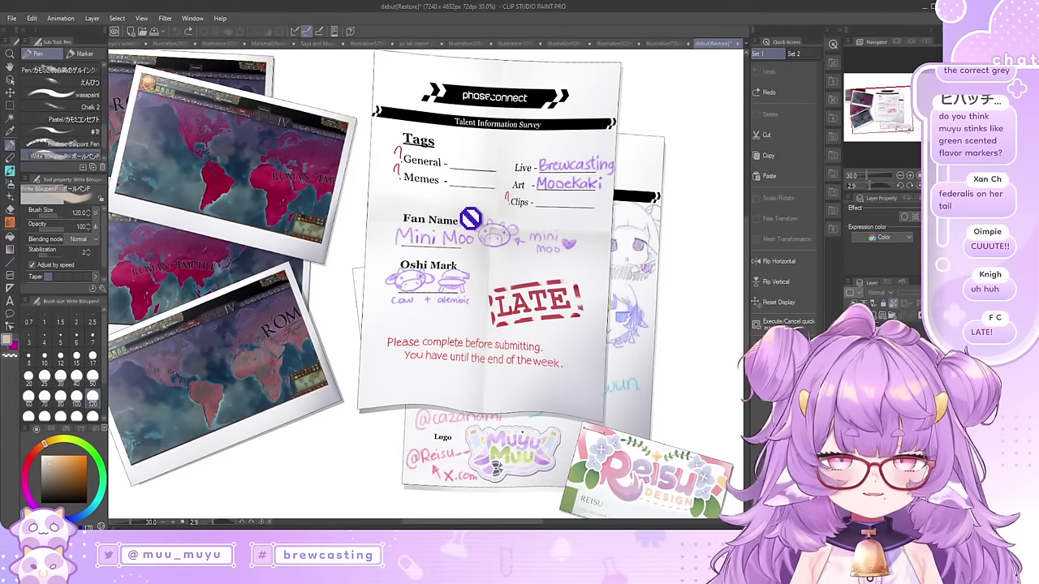
scroll(523, 238, up, 1)
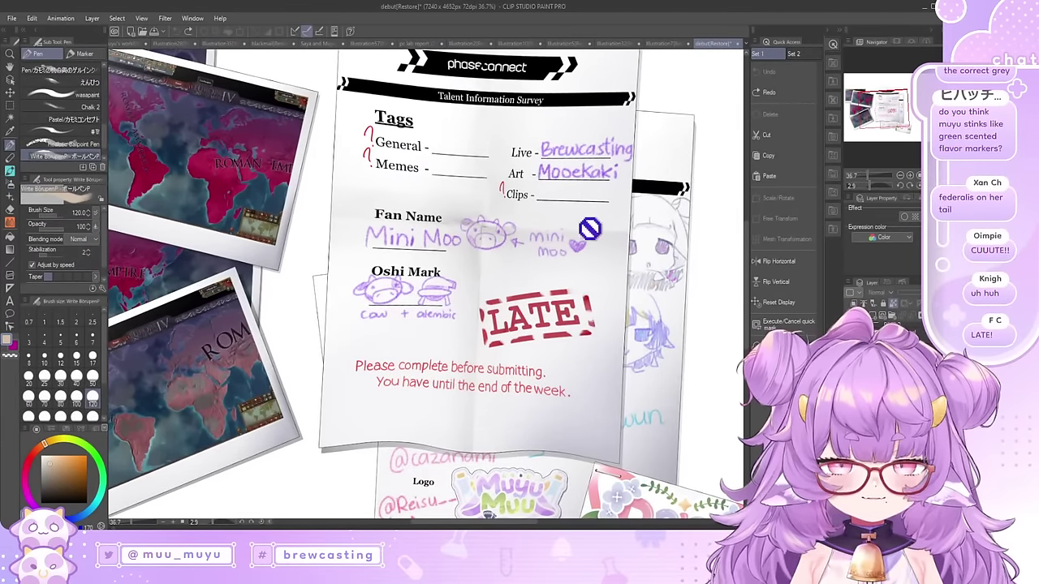
scroll(504, 313, down, 2)
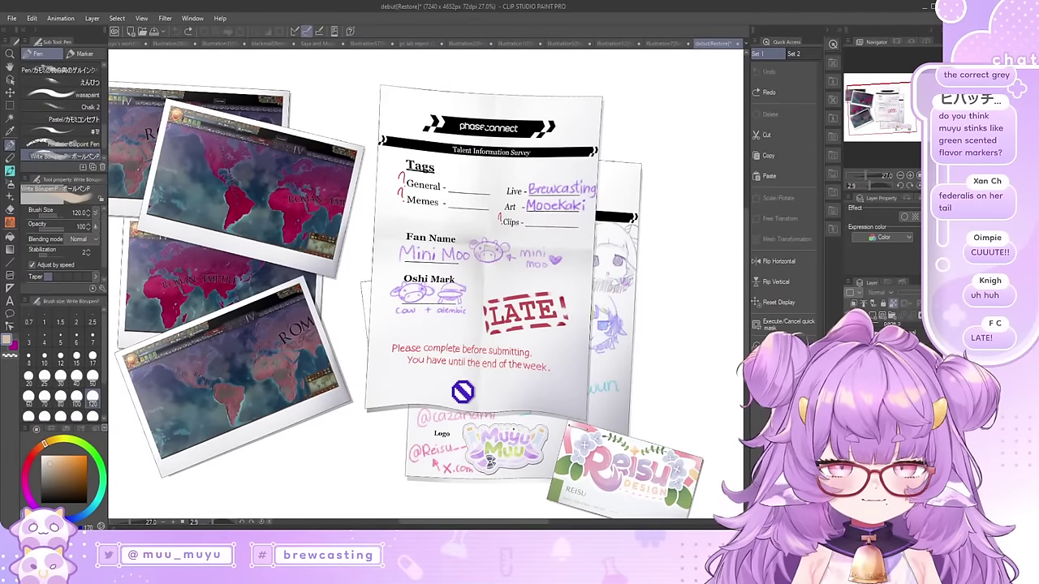
scroll(583, 283, up, 1)
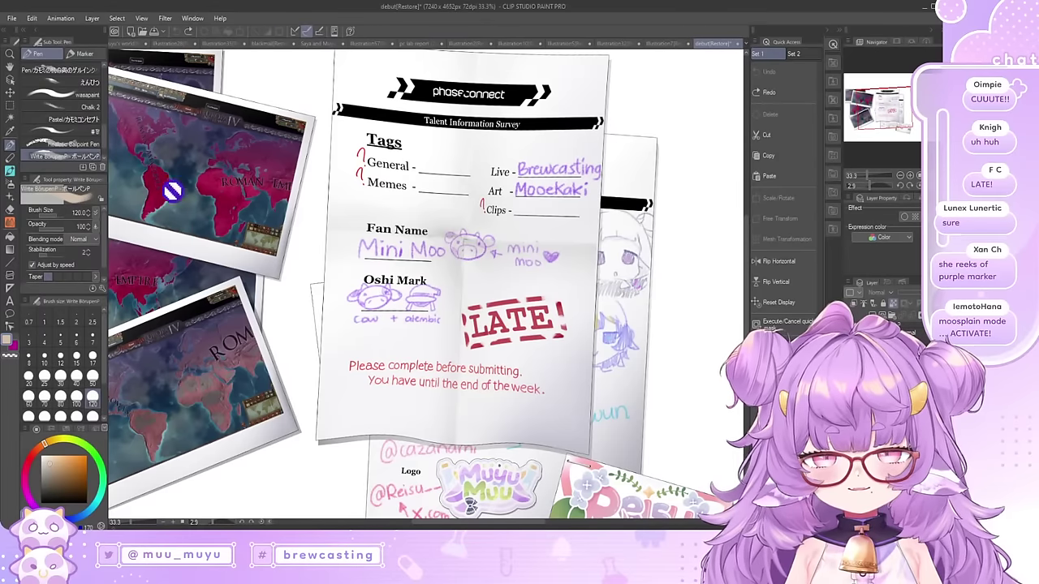
scroll(348, 322, down, 1)
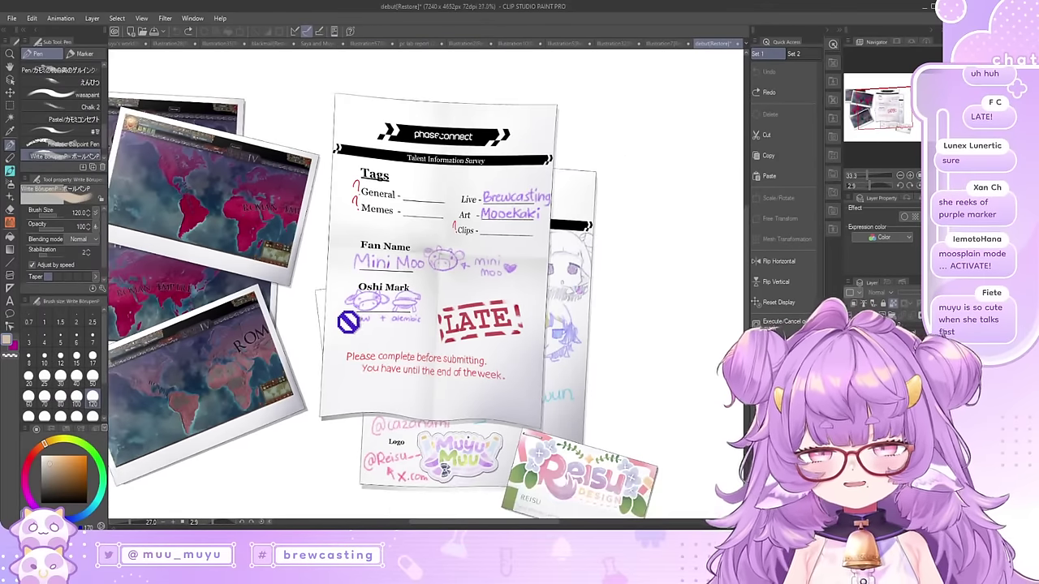
scroll(524, 205, up, 1)
scroll(455, 295, down, 1)
scroll(510, 283, up, 1)
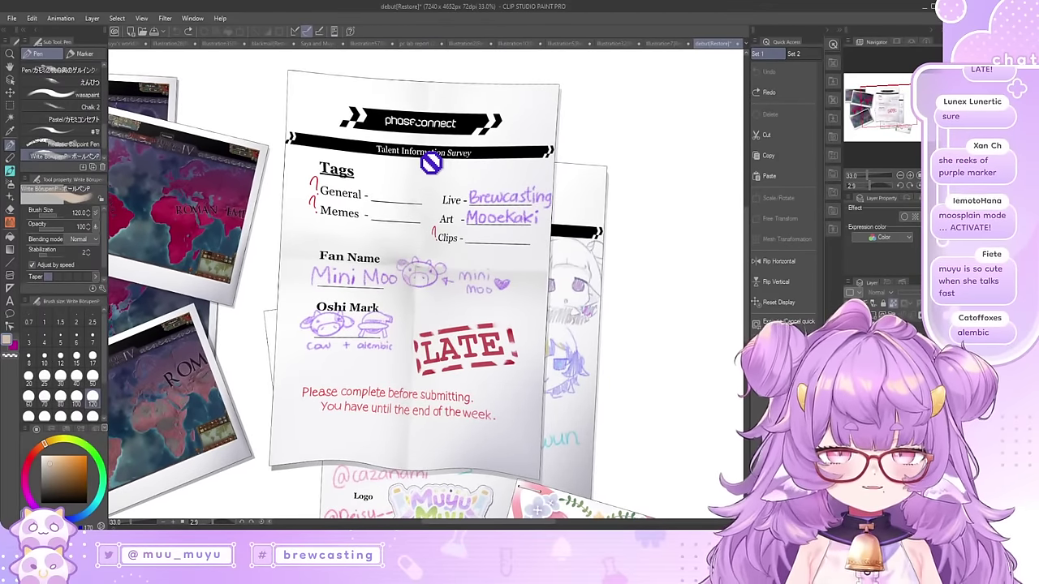
Step: Examine the survey's Tags section, with its General, Memes and Clips blanks, and the cow doodles around the Fan Name
scroll(442, 329, up, 1)
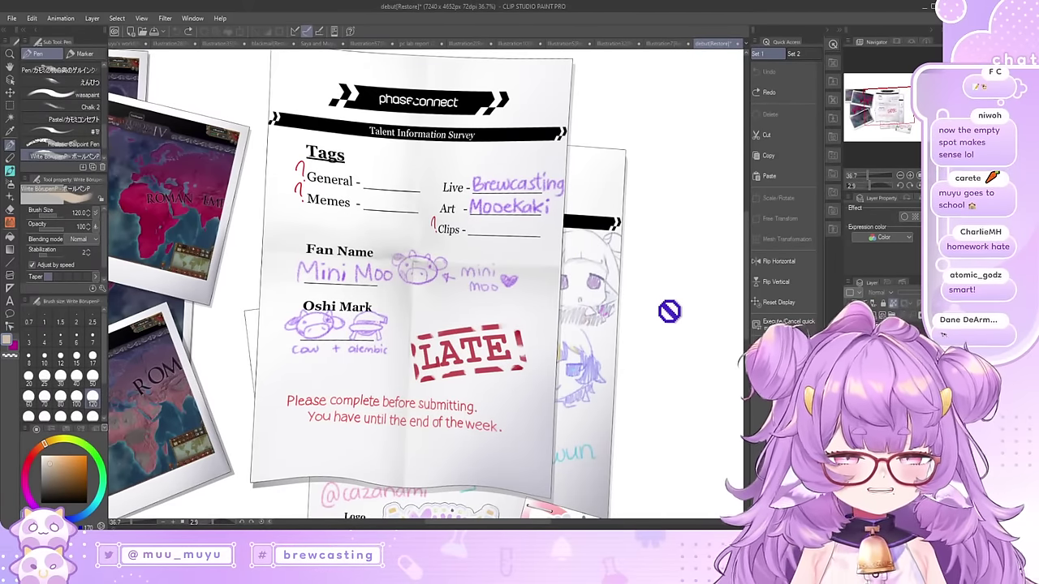
scroll(444, 292, up, 1)
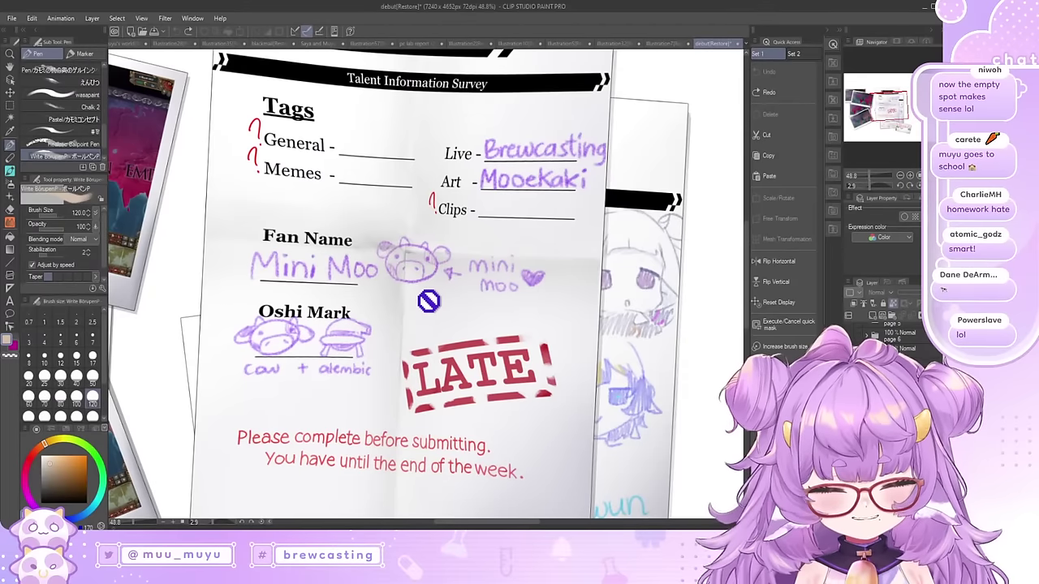
scroll(487, 318, down, 1)
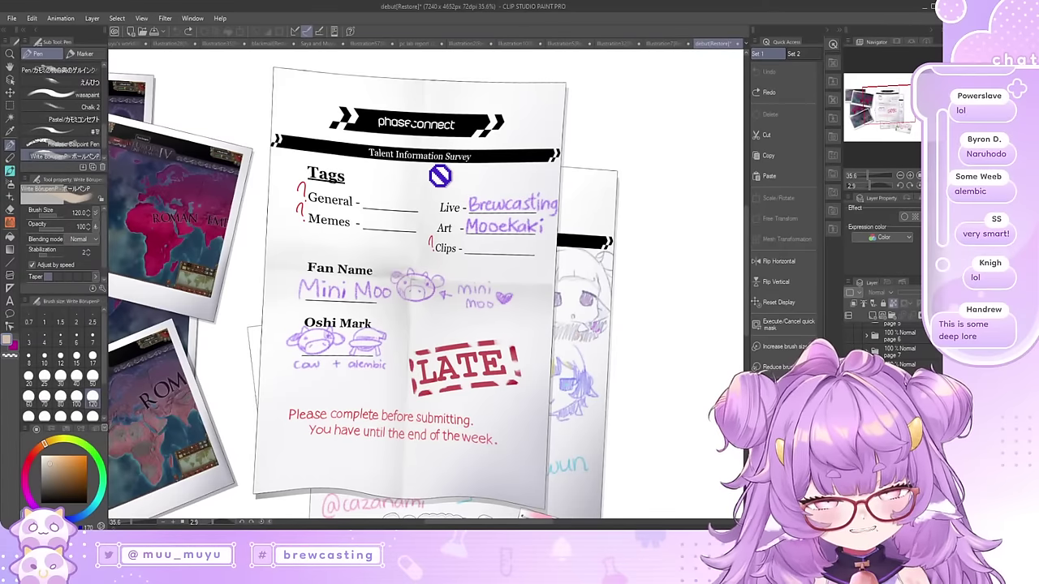
scroll(415, 236, up, 1)
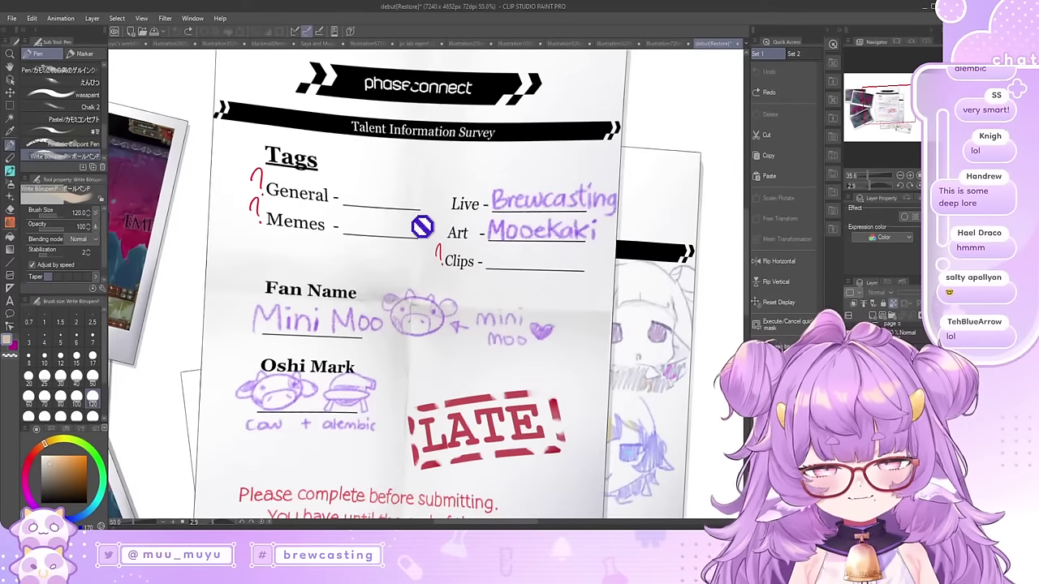
scroll(422, 227, down, 1)
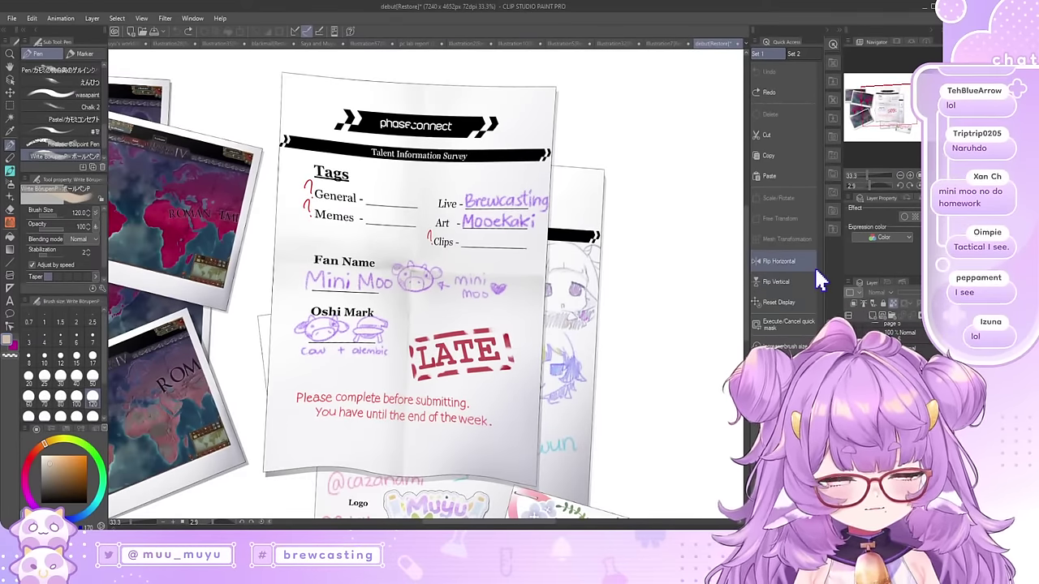
scroll(538, 376, up, 1)
scroll(489, 339, down, 1)
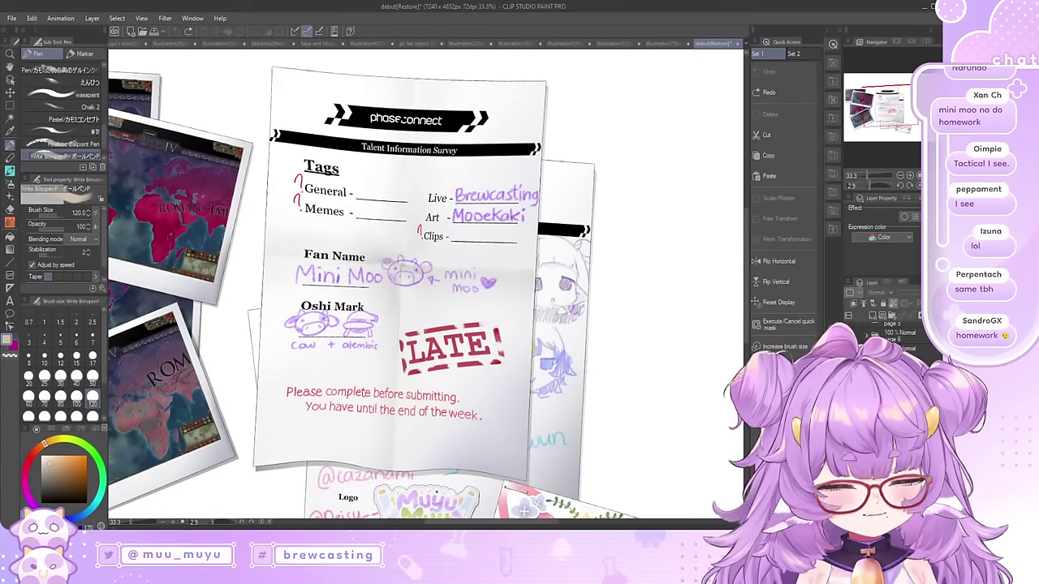
Step: Hide the survey page with the "LATE!" stamp and show the illustrator's business card beside the Artist and Rigger credits page
key(ctrl+y)
key(ctrl+z)
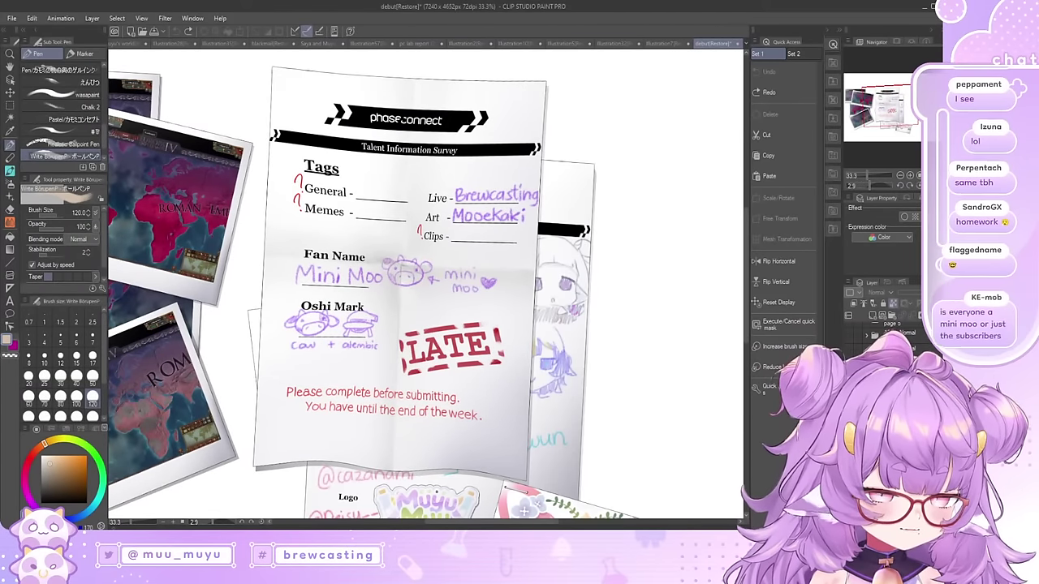
click(849, 336)
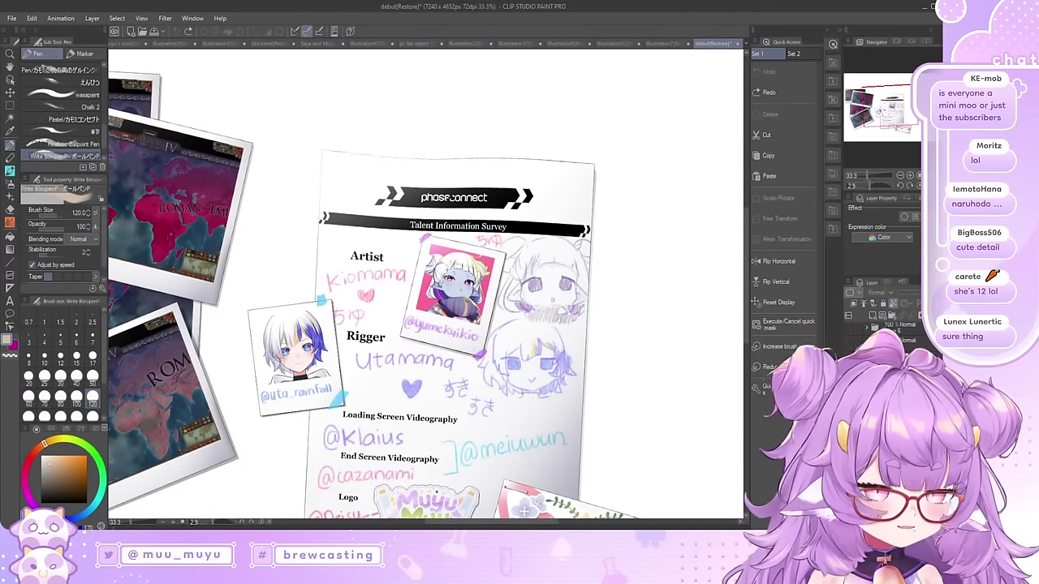
click(849, 348)
scroll(434, 281, down, 5)
scroll(273, 466, up, 11)
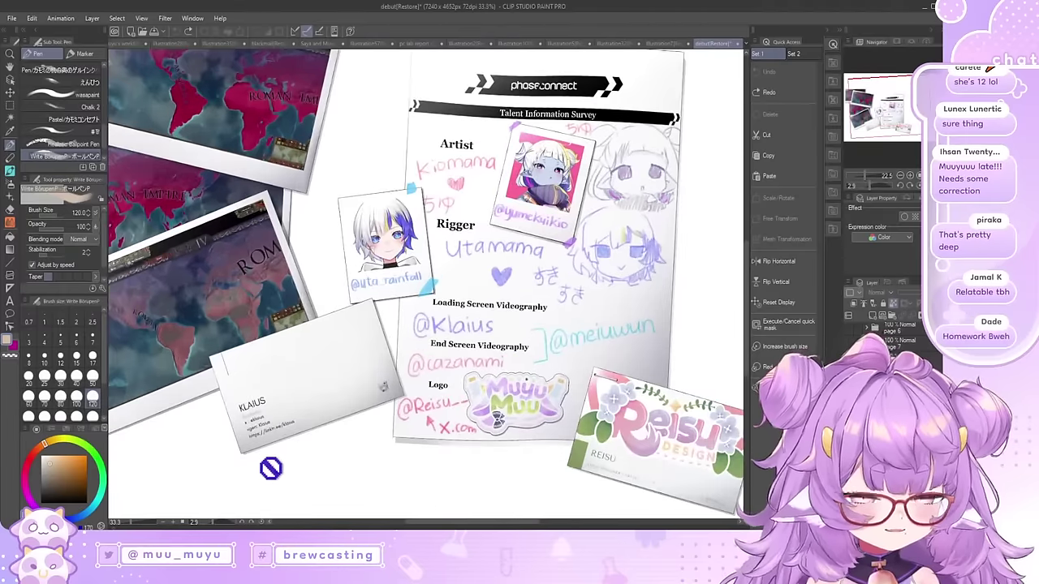
Step: Examine the illustrator's business card up close, including its contact lines and the small character picture in its corner
scroll(201, 341, up, 1)
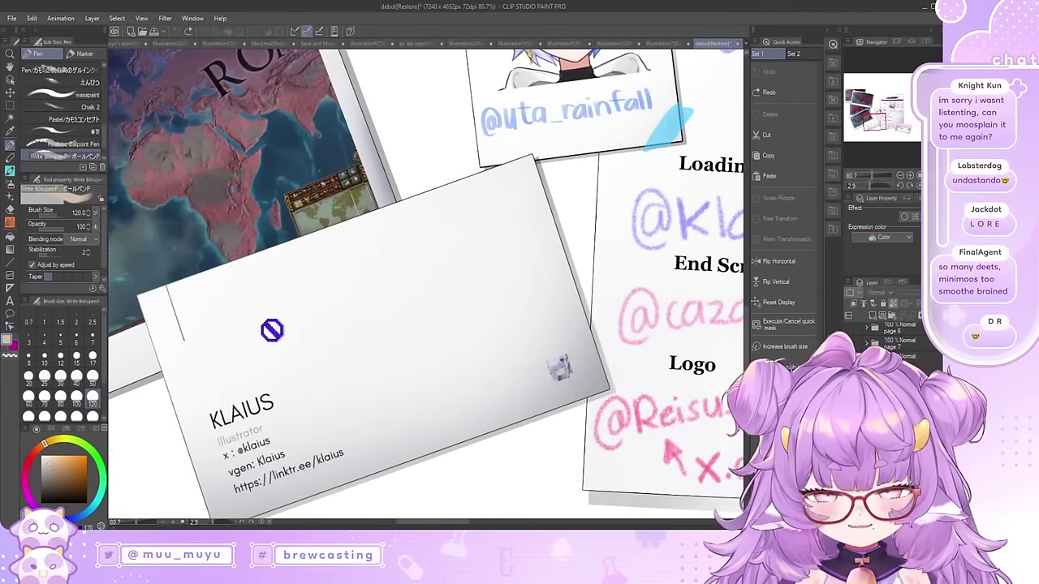
scroll(273, 331, up, 1)
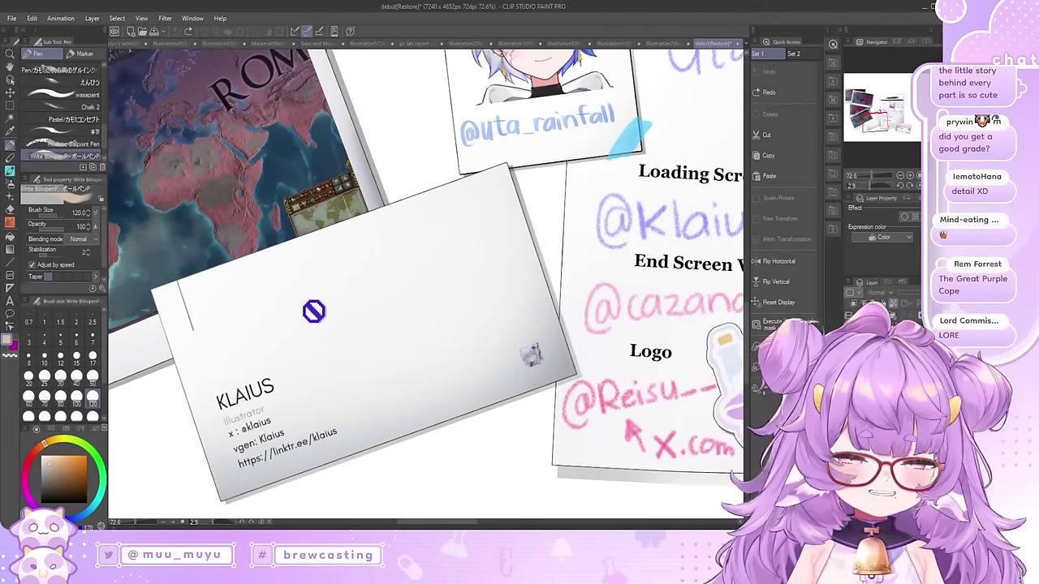
scroll(317, 314, up, 2)
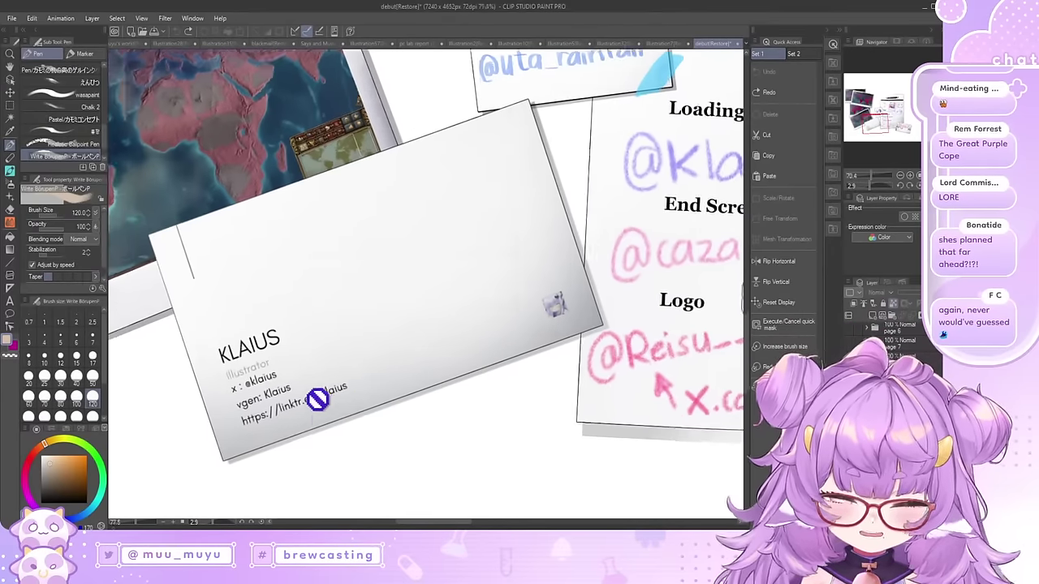
scroll(233, 509, down, 1)
scroll(159, 385, up, 1)
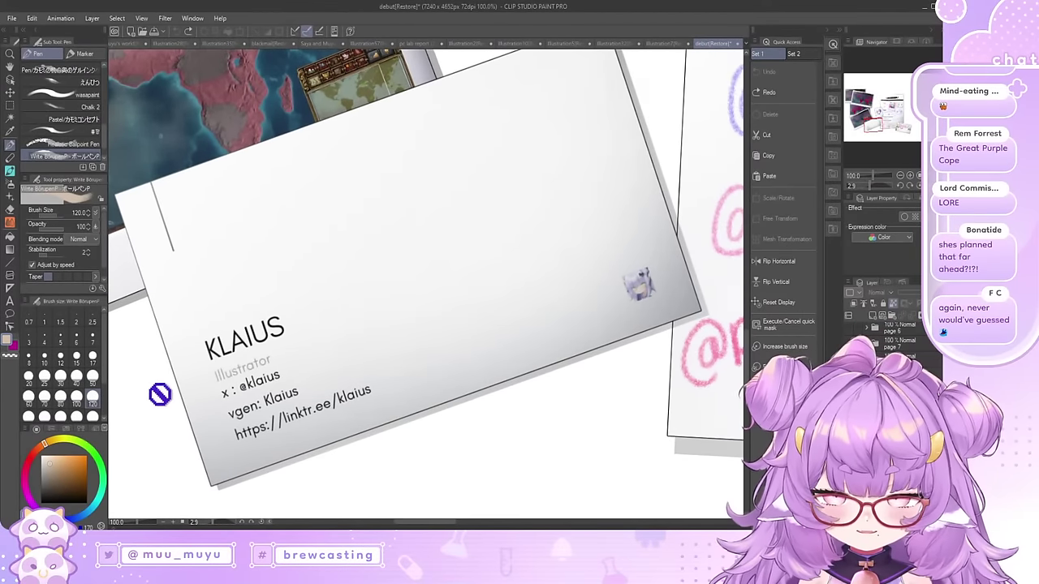
scroll(185, 297, down, 1)
scroll(147, 264, up, 1)
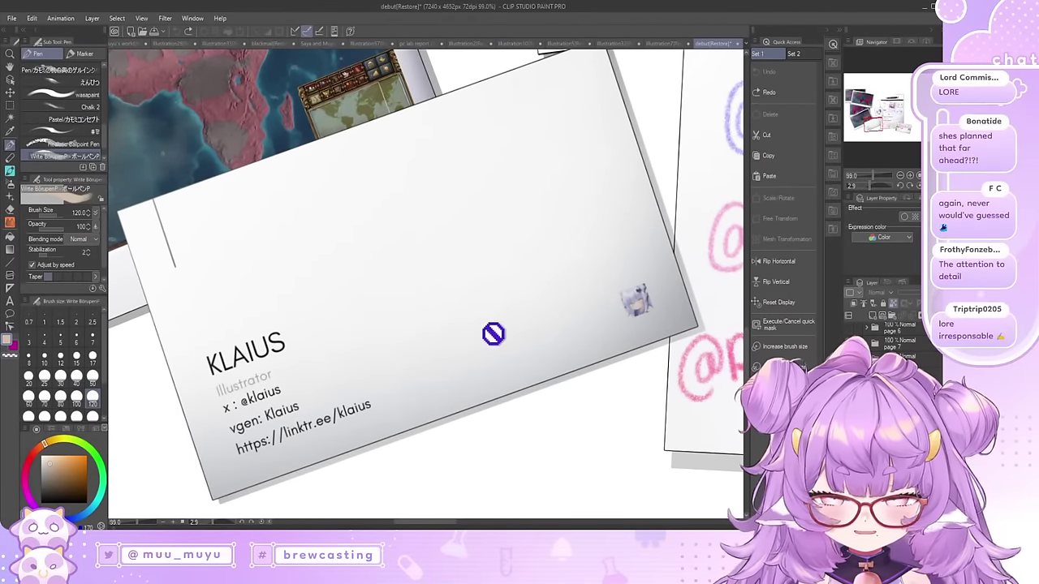
scroll(454, 276, down, 3)
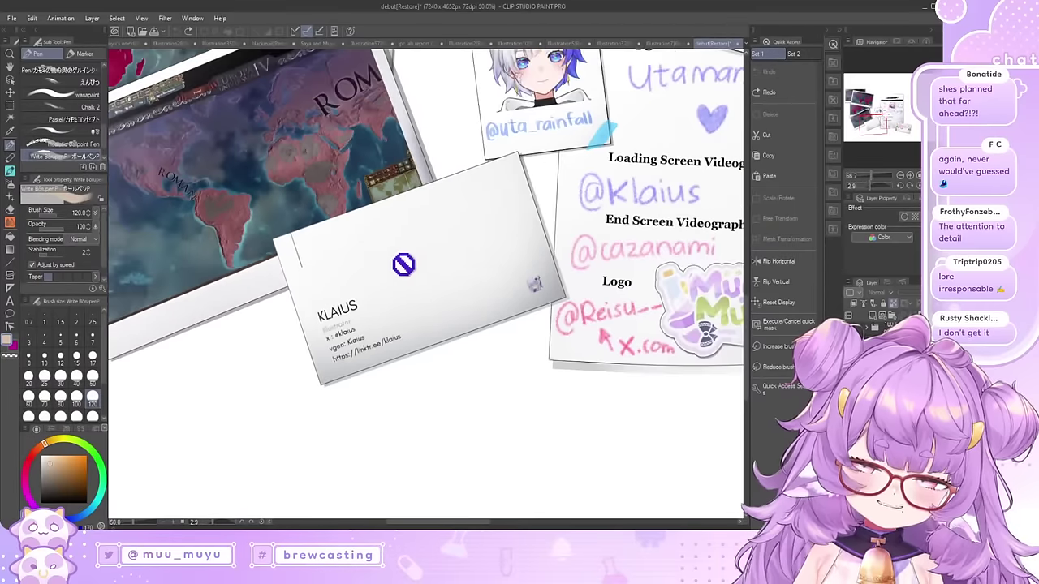
Step: Examine the stapled "Reisu Design" business card next to the Muyu Muu logo, including its logo designer title and social handle
scroll(605, 271, down, 1)
scroll(371, 147, up, 4)
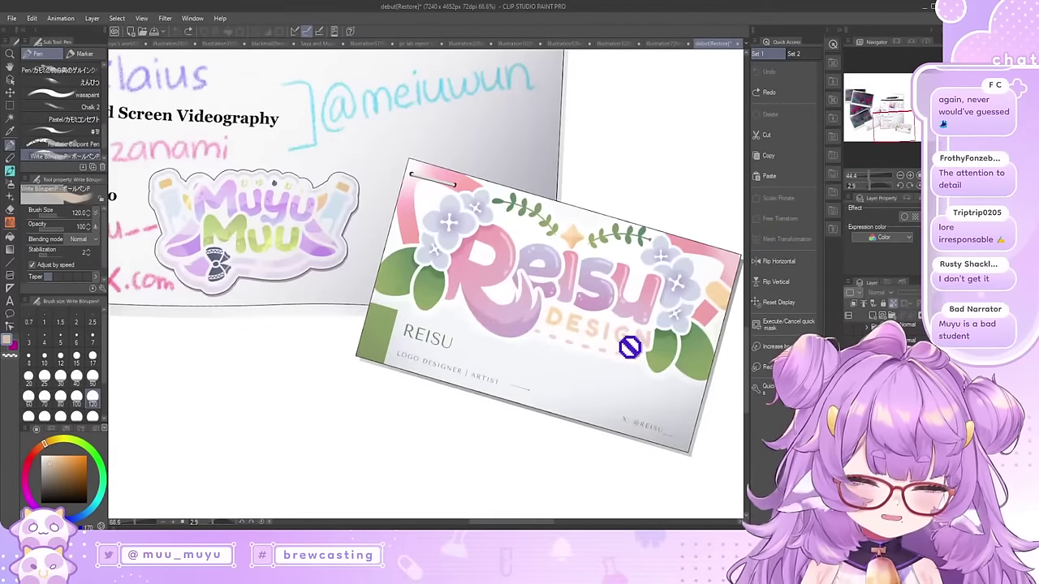
scroll(429, 130, down, 3)
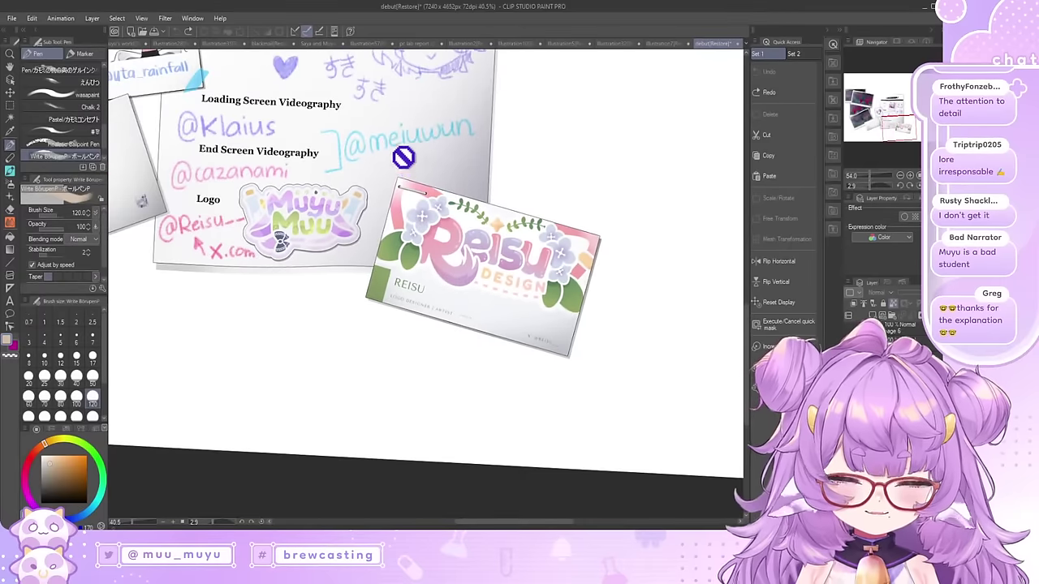
mouse_move(412, 160)
mouse_down()
mouse_move(457, 168)
mouse_move(357, 134)
mouse_move(345, 167)
mouse_up()
key(ctrl+d)
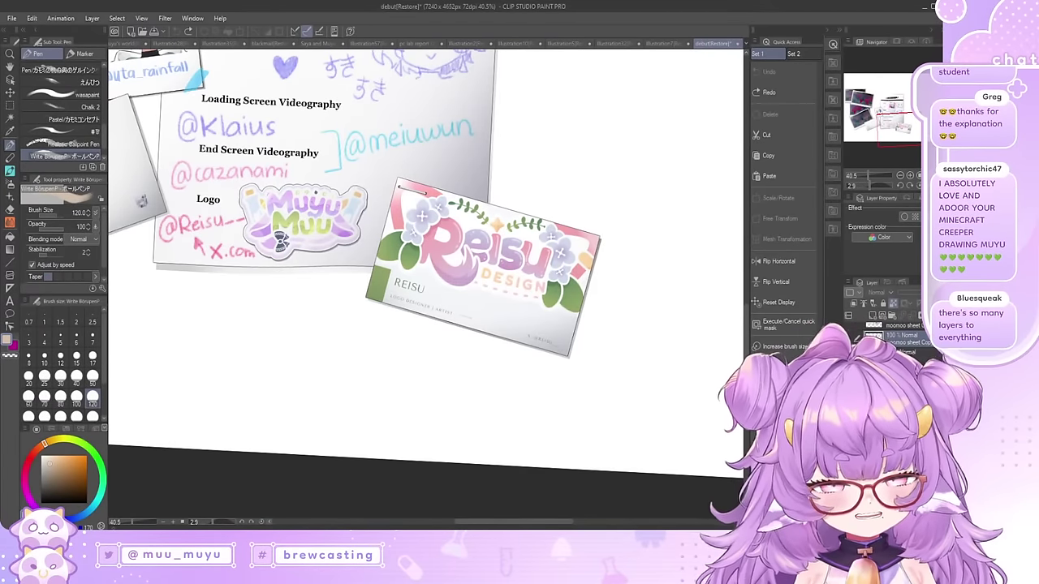
scroll(298, 227, down, 1)
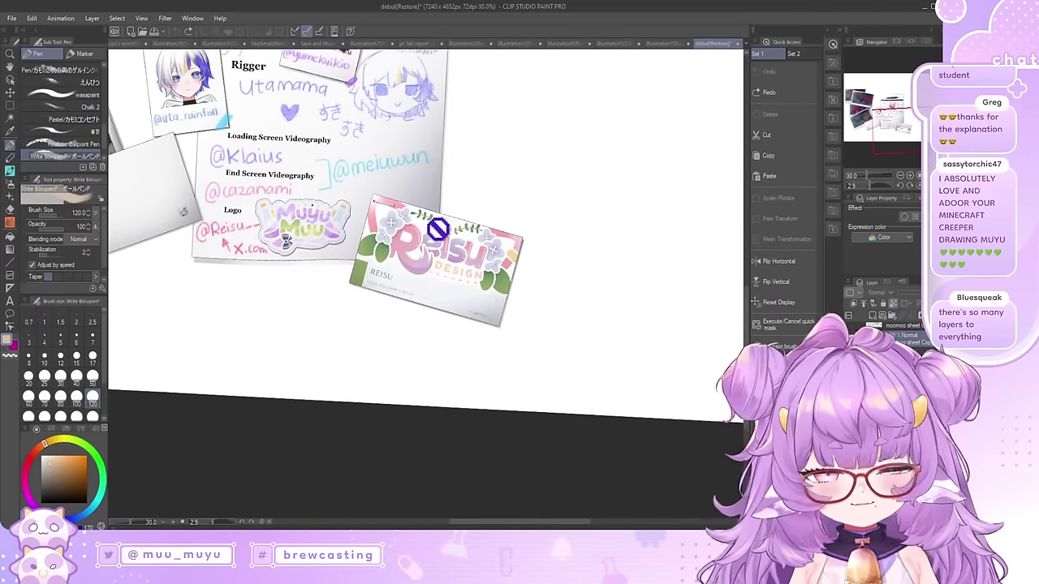
scroll(444, 234, up, 5)
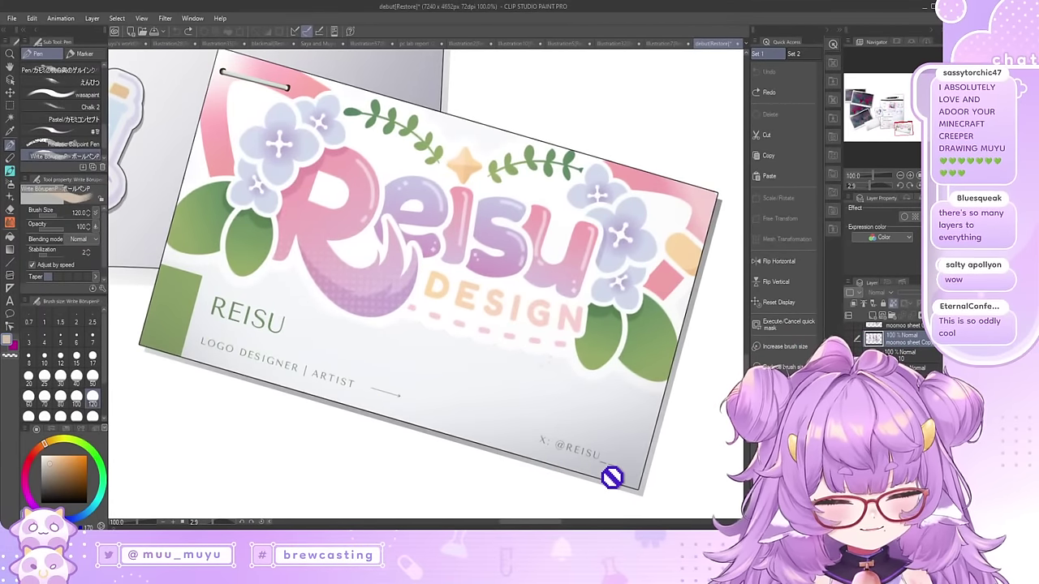
scroll(621, 341, down, 1)
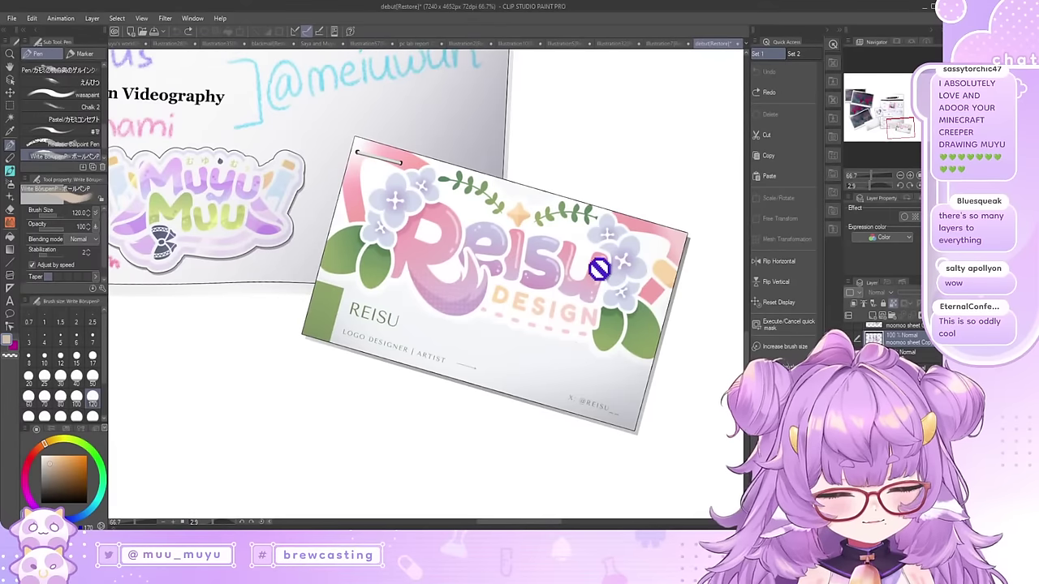
scroll(599, 295, down, 2)
scroll(484, 203, up, 1)
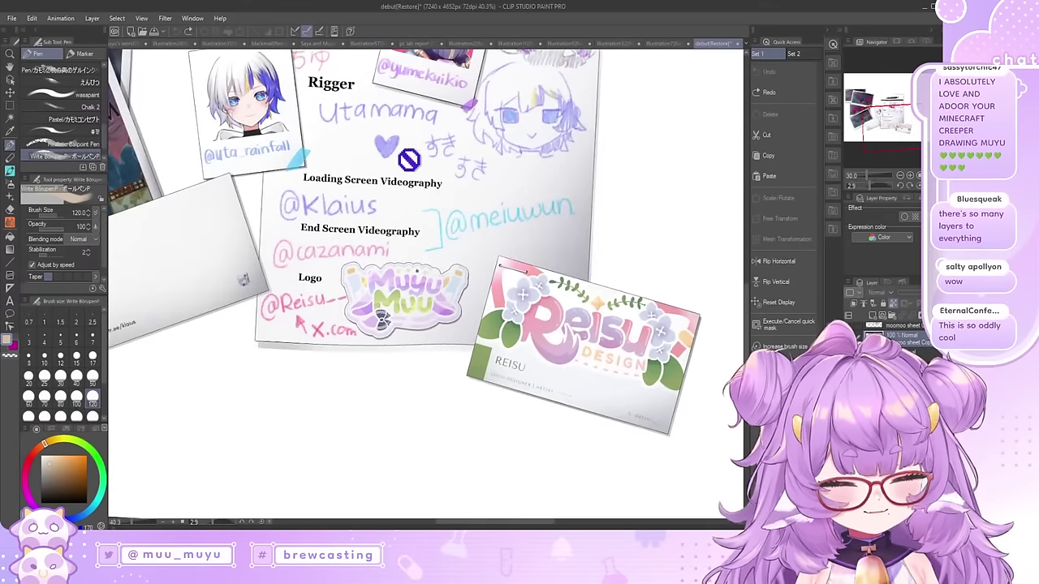
Step: Examine the Artist and Rigger credits page, including its taped portrait photos, pencil doodles, hearts and the handwritten videography and logo credits
scroll(396, 353, up, 1)
scroll(512, 184, down, 1)
scroll(441, 202, up, 1)
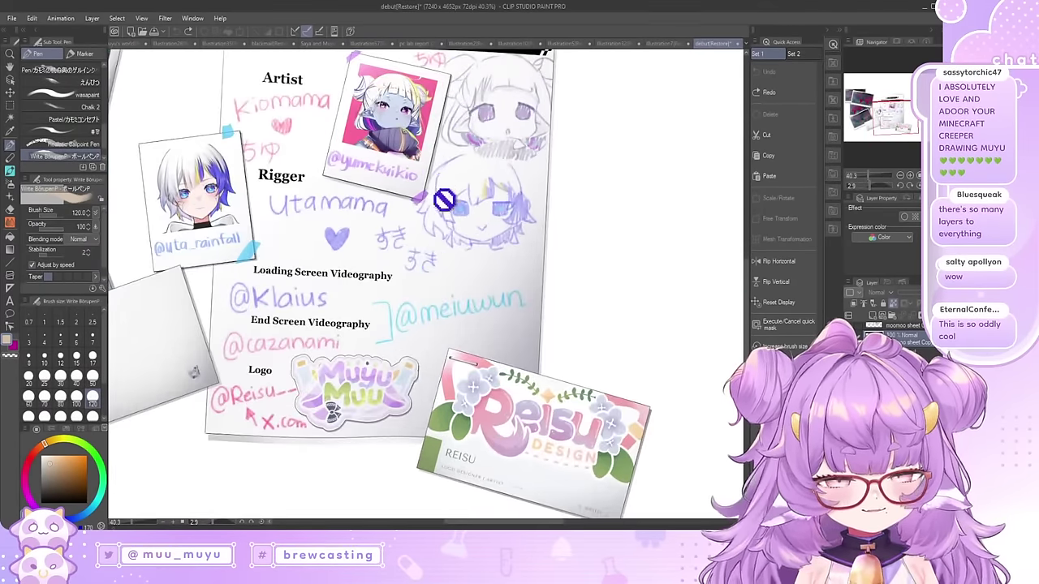
scroll(251, 106, down, 1)
scroll(323, 152, up, 2)
scroll(309, 145, up, 1)
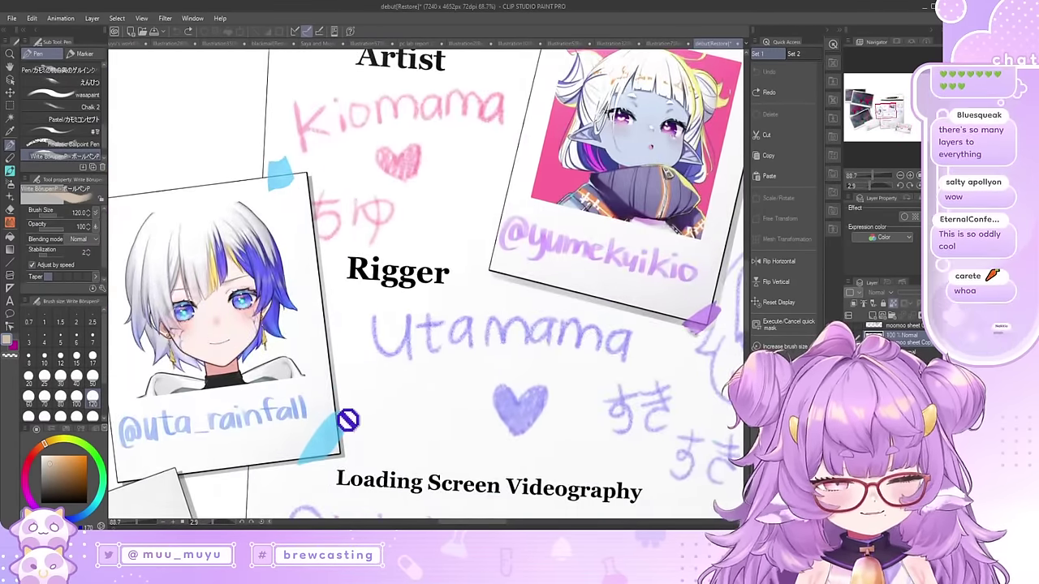
scroll(348, 419, down, 1)
scroll(308, 480, down, 1)
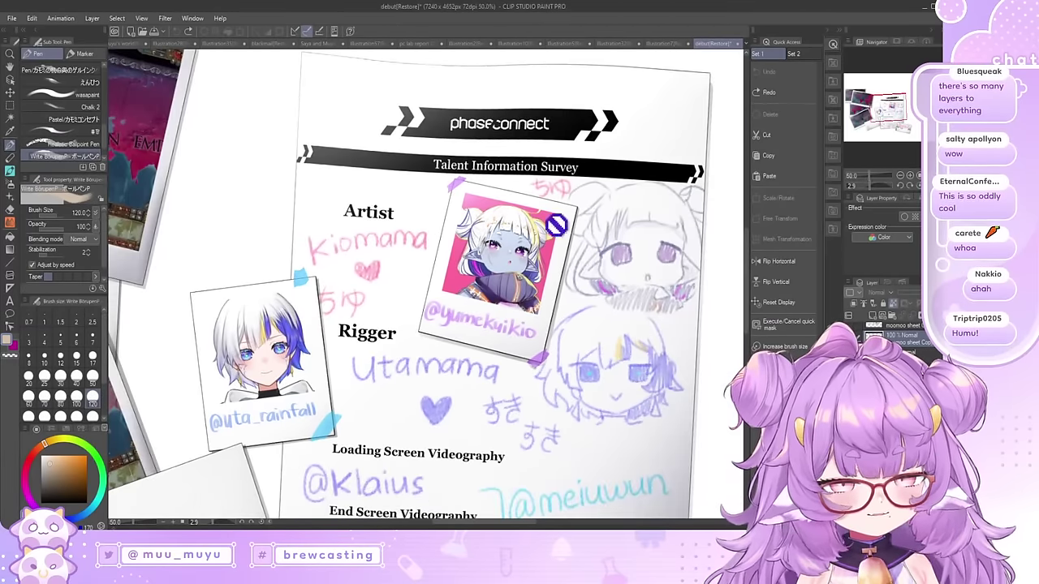
scroll(592, 195, up, 1)
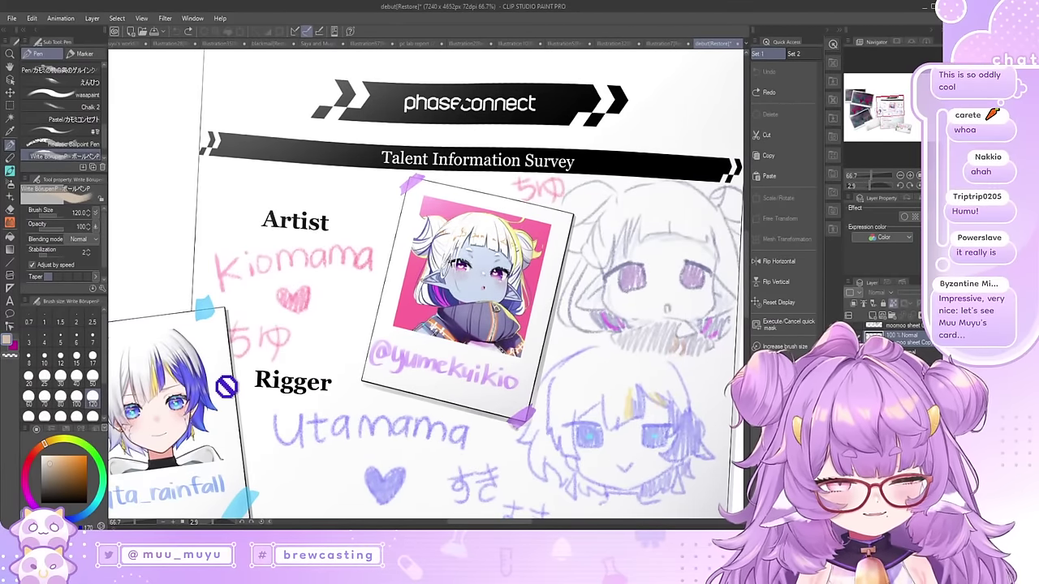
scroll(395, 151, down, 1)
scroll(484, 422, up, 1)
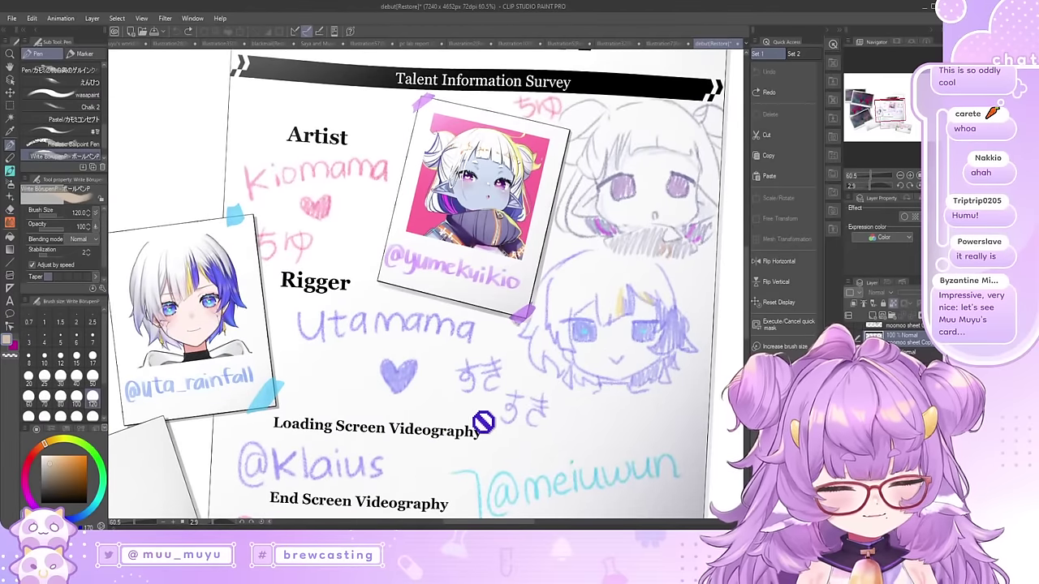
scroll(584, 332, down, 4)
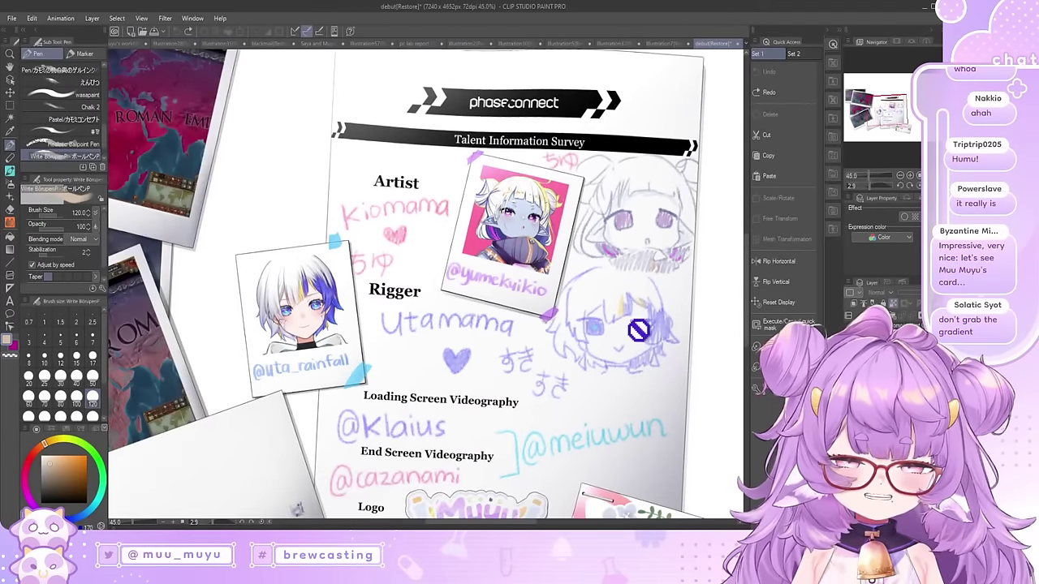
Step: Examine the "Chief Executive Officer" business card below the photos up close, including its company name and partly masked contact line
scroll(419, 280, down, 3)
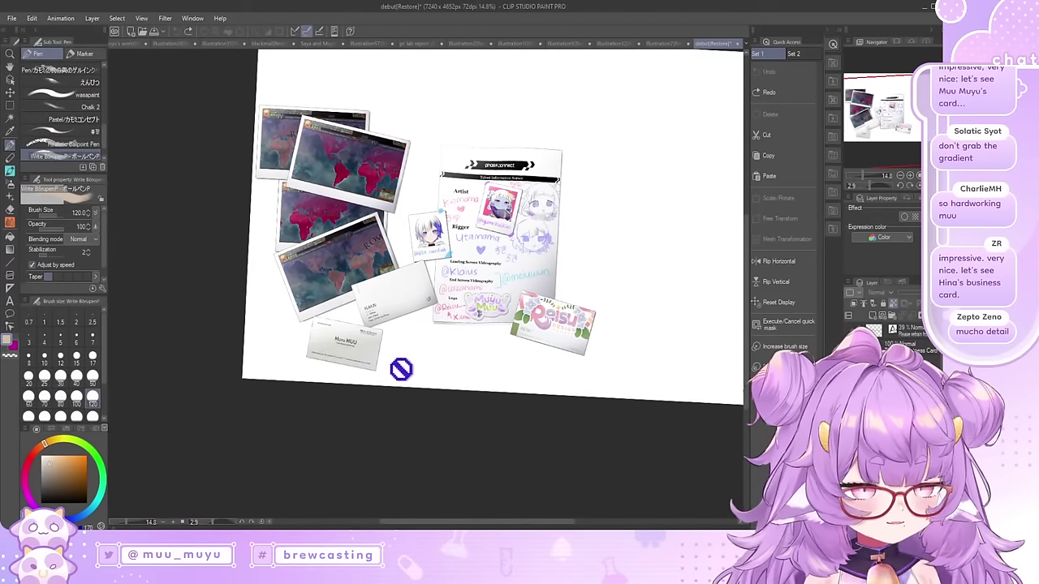
scroll(360, 422, up, 6)
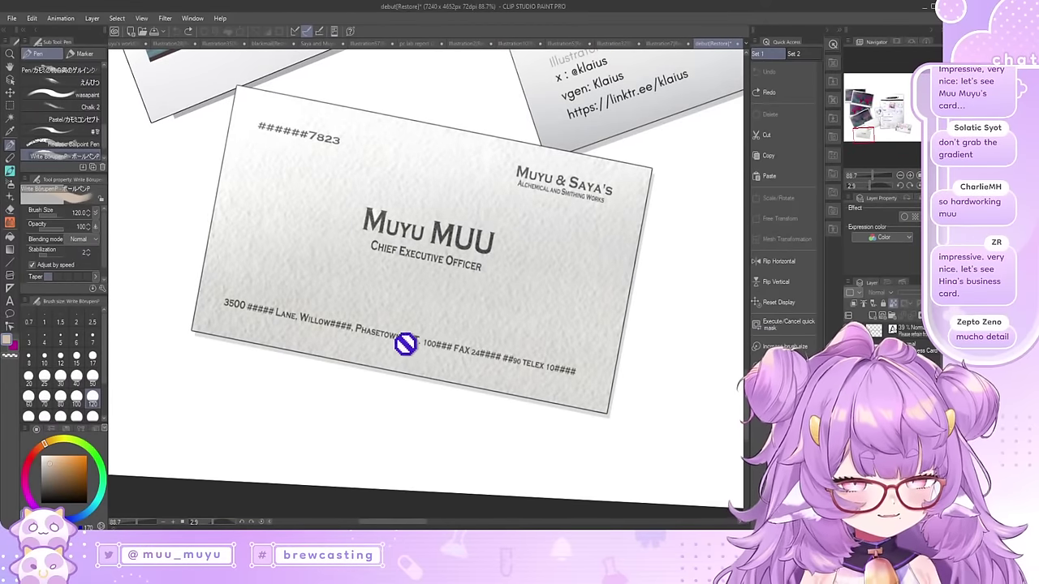
scroll(371, 369, down, 6)
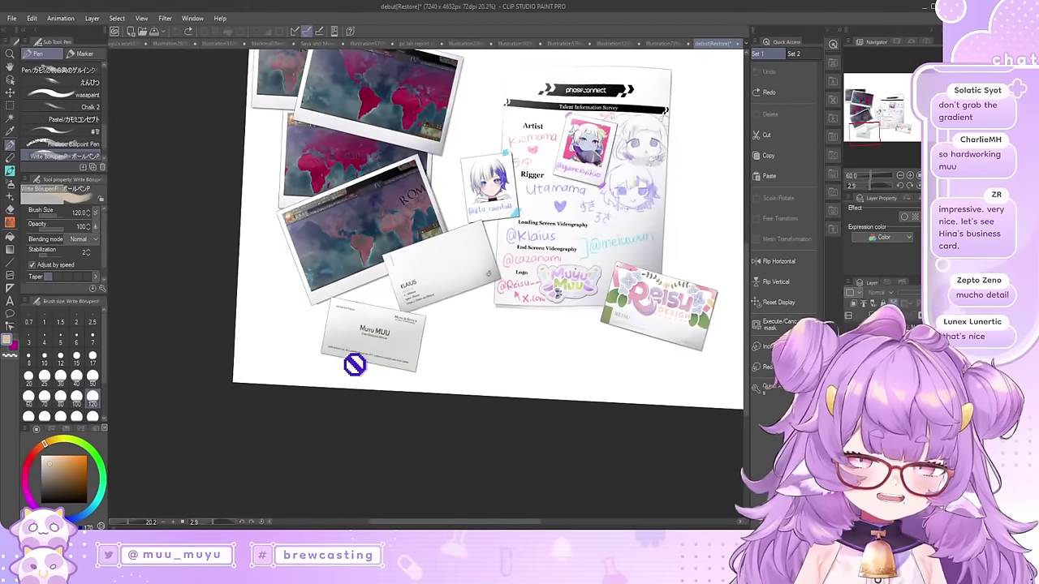
scroll(638, 239, down, 2)
Step: Hide the Artist and Rigger credits page and the illustrator's business card, showing the Room and Overlays survey page underneath
scroll(638, 244, up, 4)
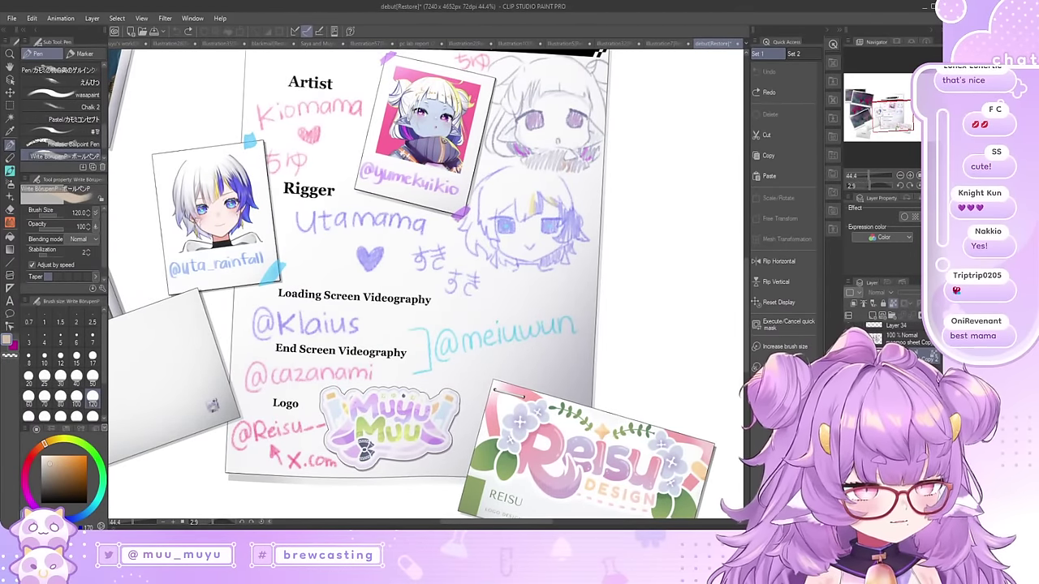
click(849, 344)
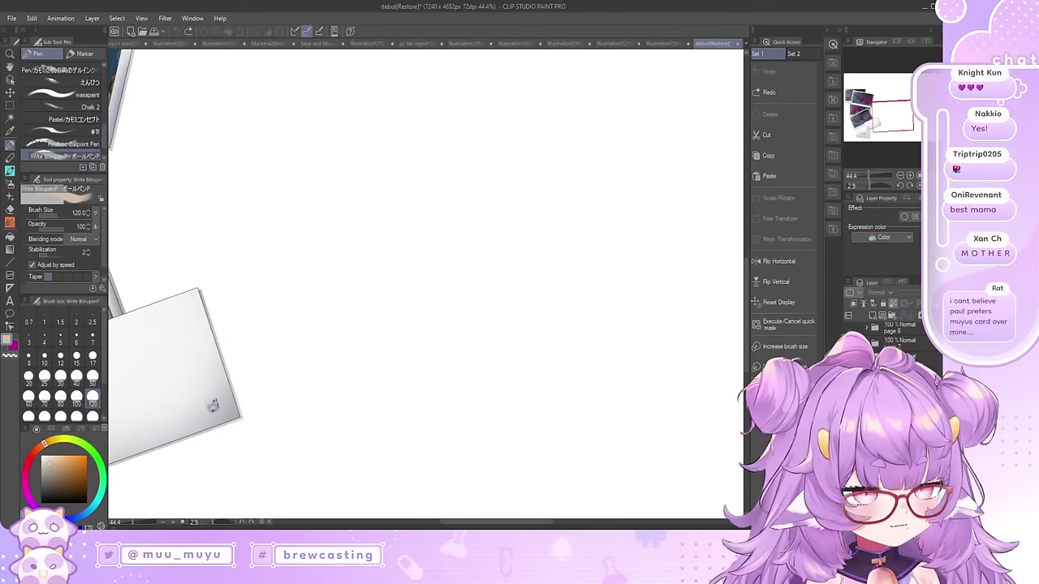
click(849, 344)
scroll(527, 363, down, 1)
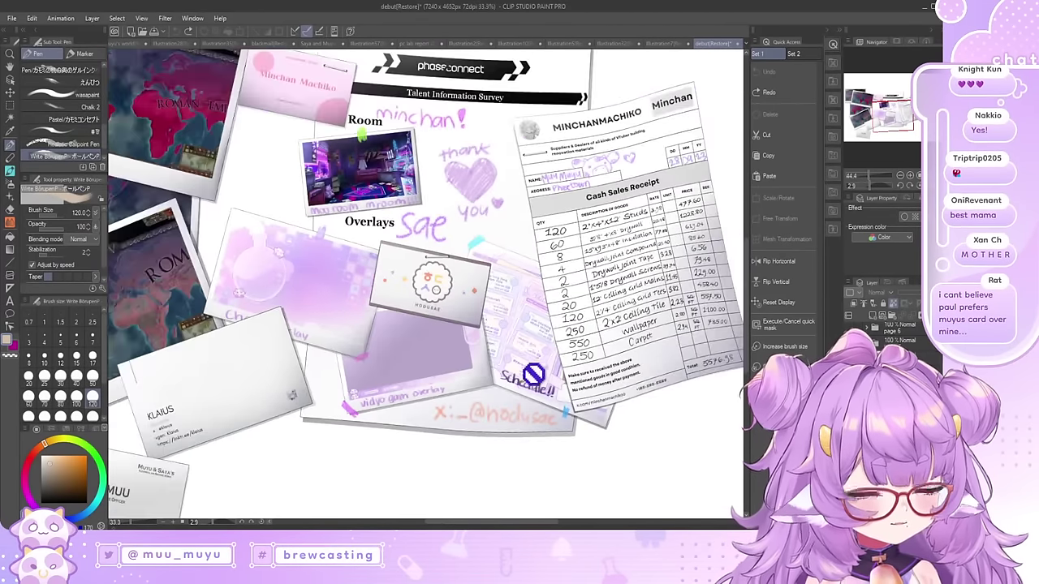
scroll(457, 215, down, 1)
scroll(344, 139, up, 2)
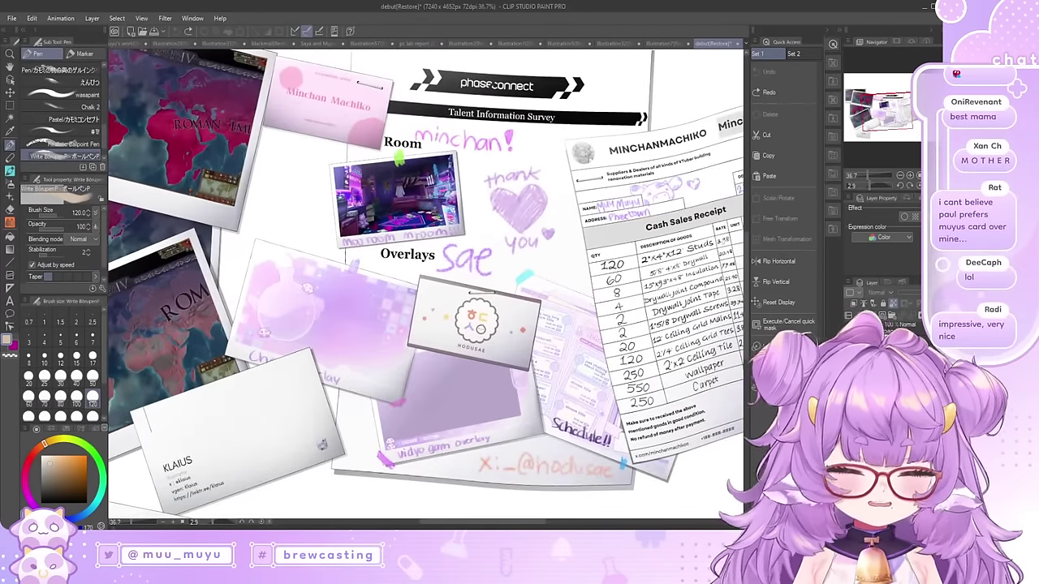
click(849, 328)
scroll(492, 346, down, 3)
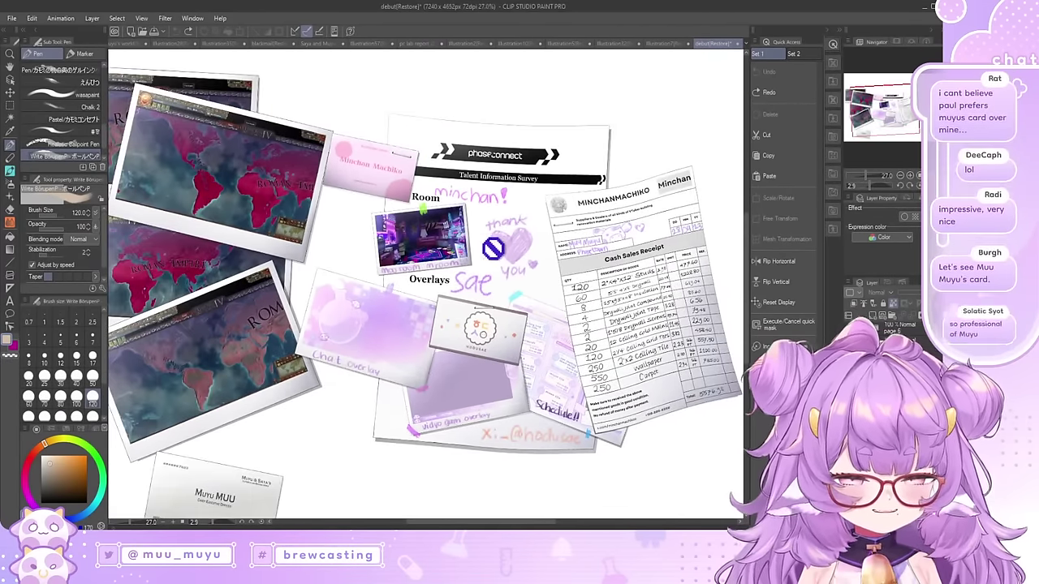
Step: Examine the Room and Overlays survey page with its room photo, "thank you" heart, stapled Hodusae card and attached receipt
scroll(547, 216, up, 3)
scroll(528, 268, up, 3)
scroll(356, 148, down, 3)
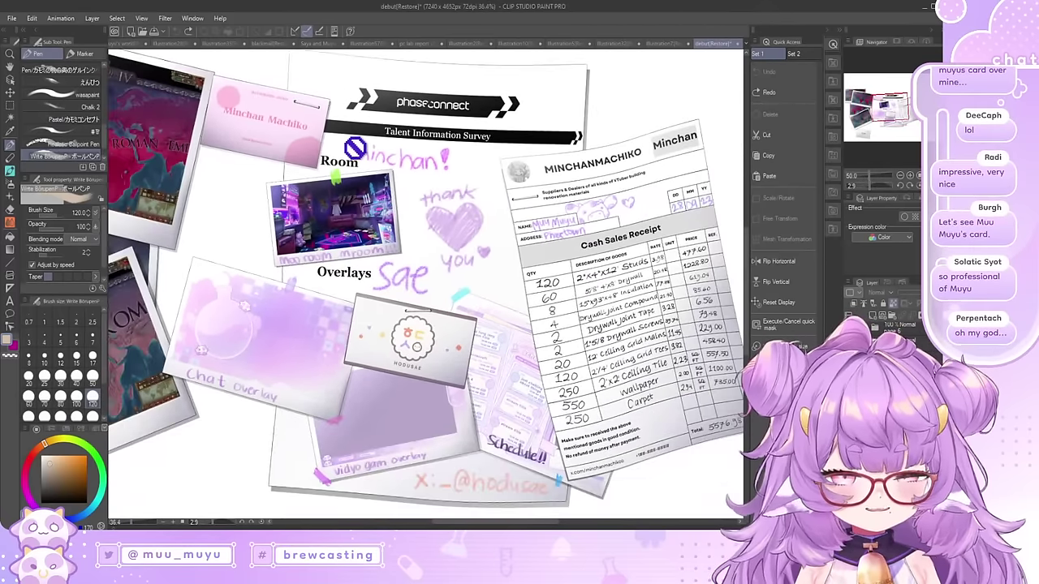
scroll(398, 166, down, 2)
scroll(441, 301, up, 2)
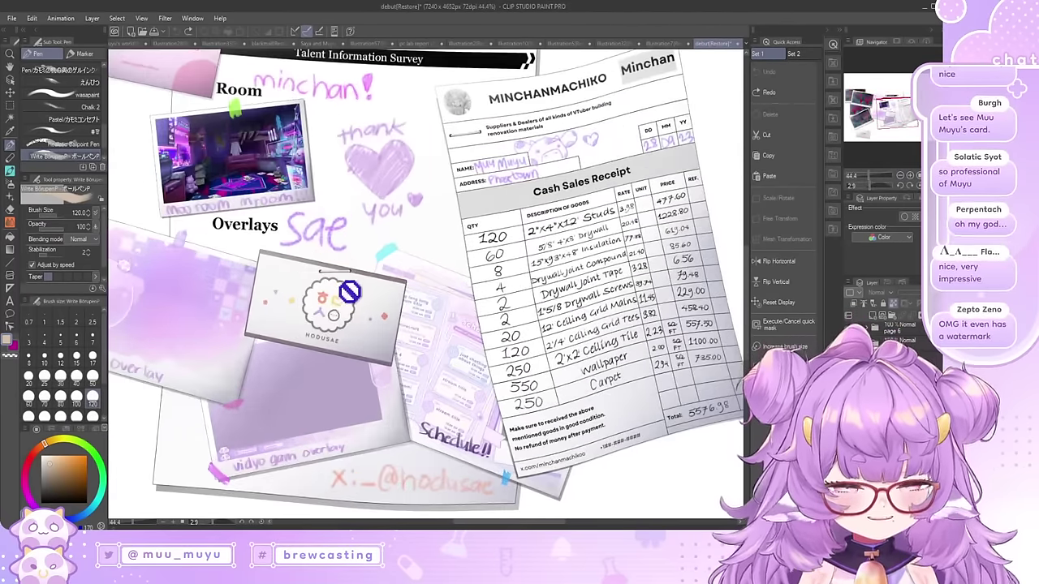
scroll(607, 163, up, 2)
scroll(598, 158, down, 2)
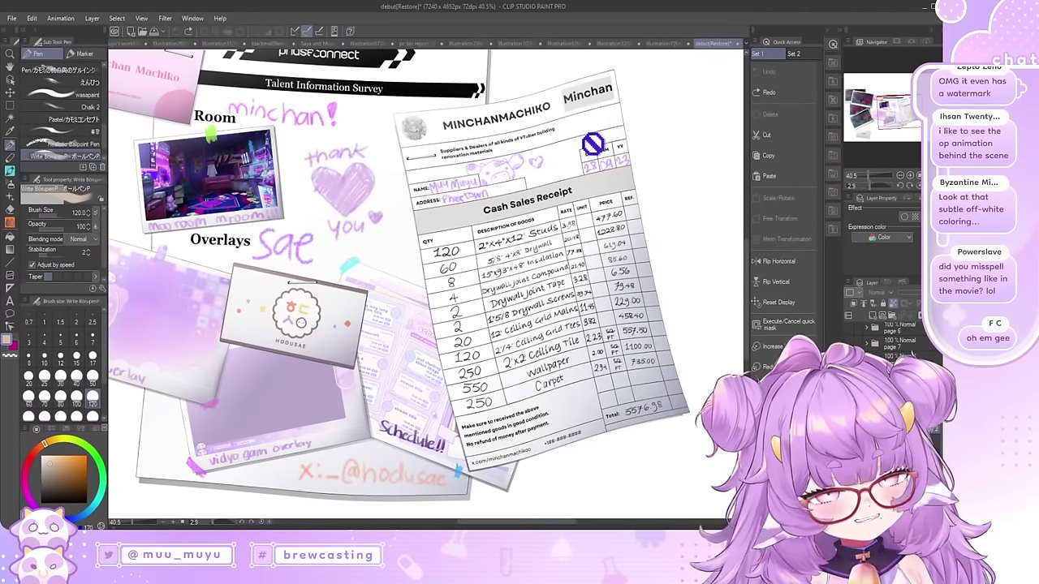
Step: Examine the attached Cash Sales Receipt's table of building materials, with its quantity, description, rate, unit and price columns
drag(382, 288, 287, 280)
scroll(289, 272, up, 4)
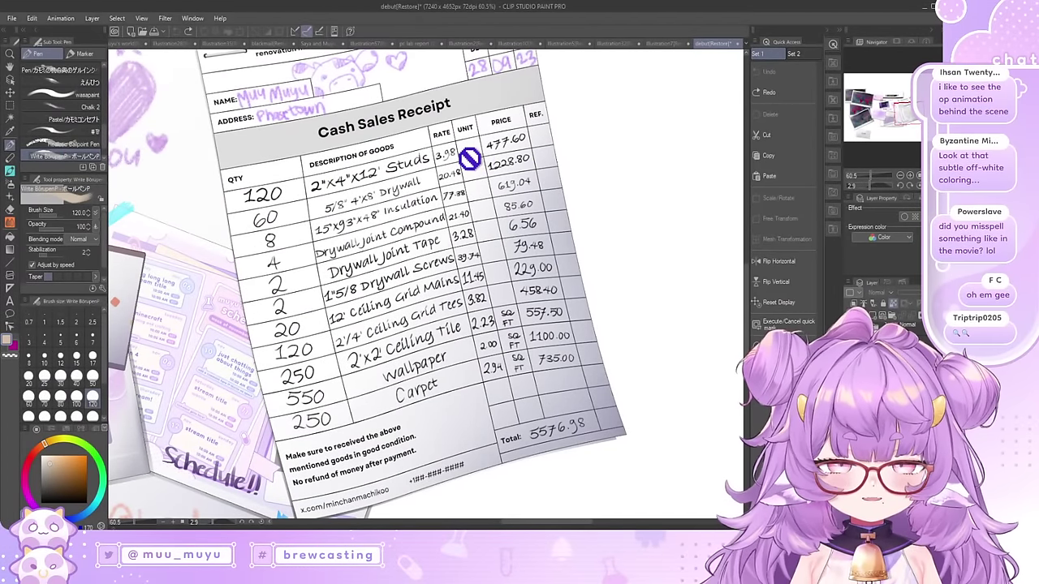
scroll(382, 203, down, 3)
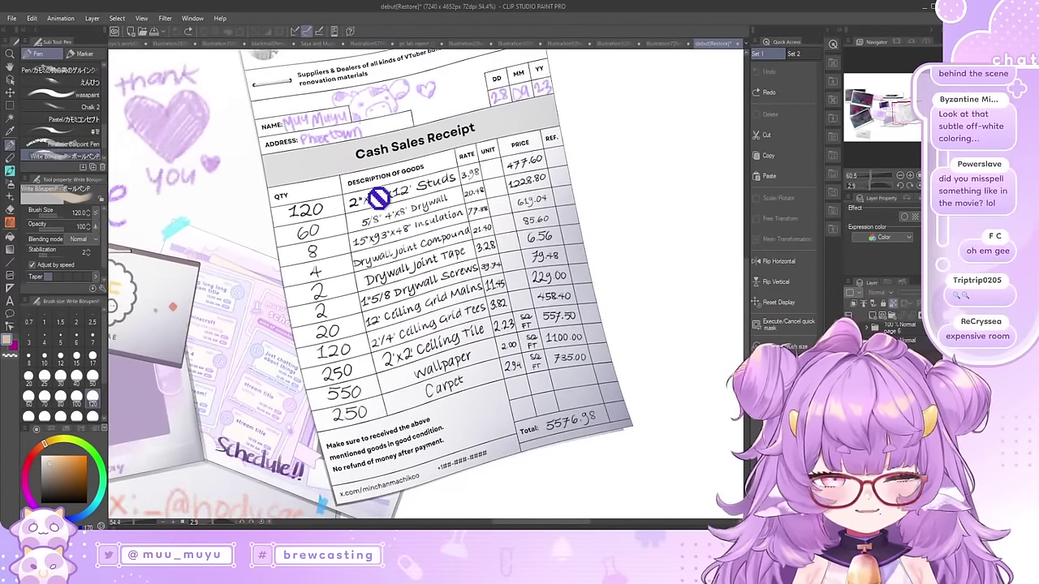
scroll(378, 197, up, 3)
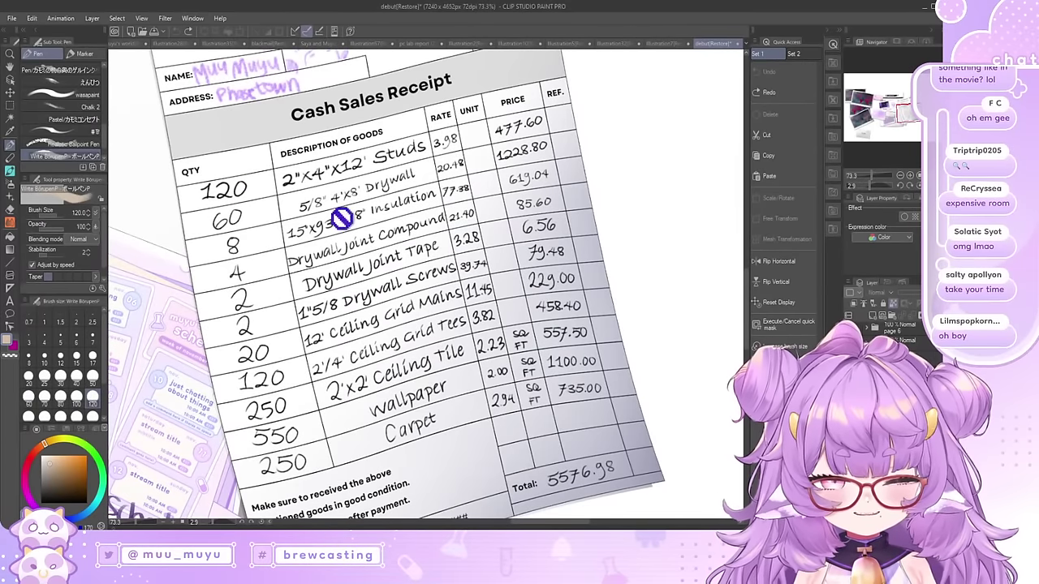
scroll(560, 317, down, 3)
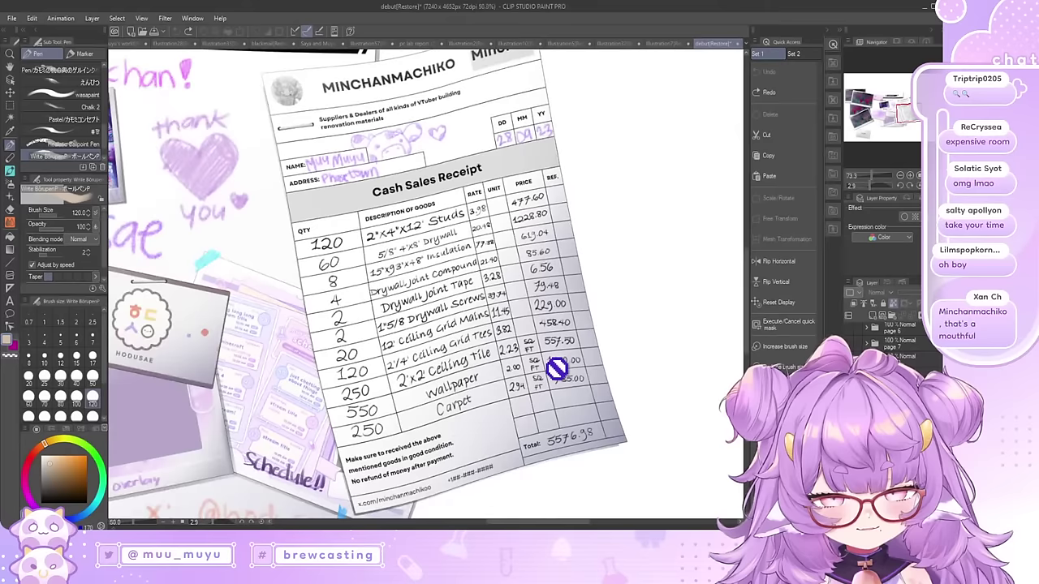
scroll(373, 167, up, 3)
scroll(373, 167, down, 2)
Step: Examine the receipt's header up close, including the handwritten date boxes, name and address lines, cow doodle and supplier tagline
scroll(548, 144, up, 5)
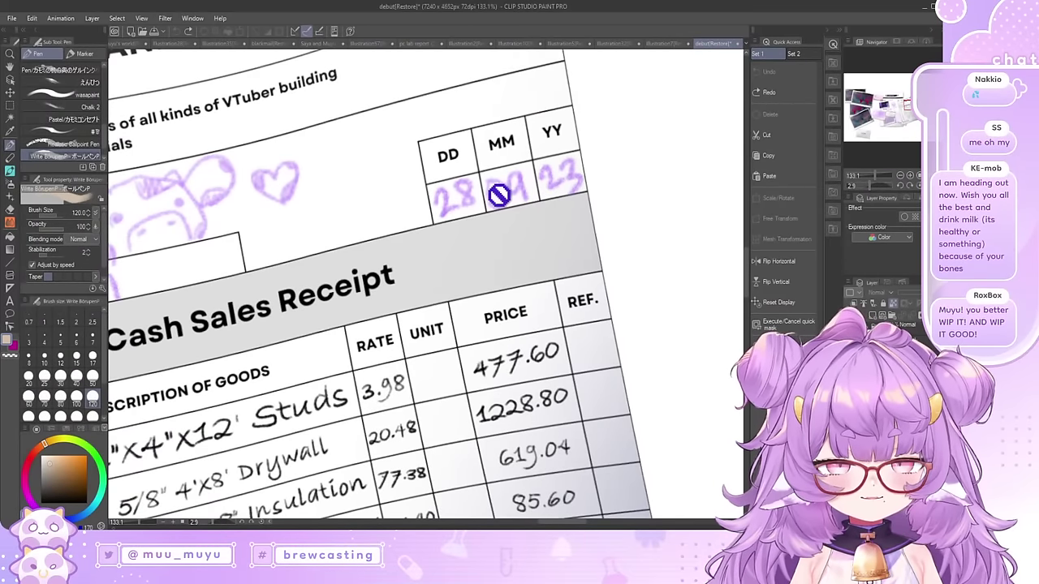
scroll(477, 301, down, 4)
scroll(536, 278, up, 3)
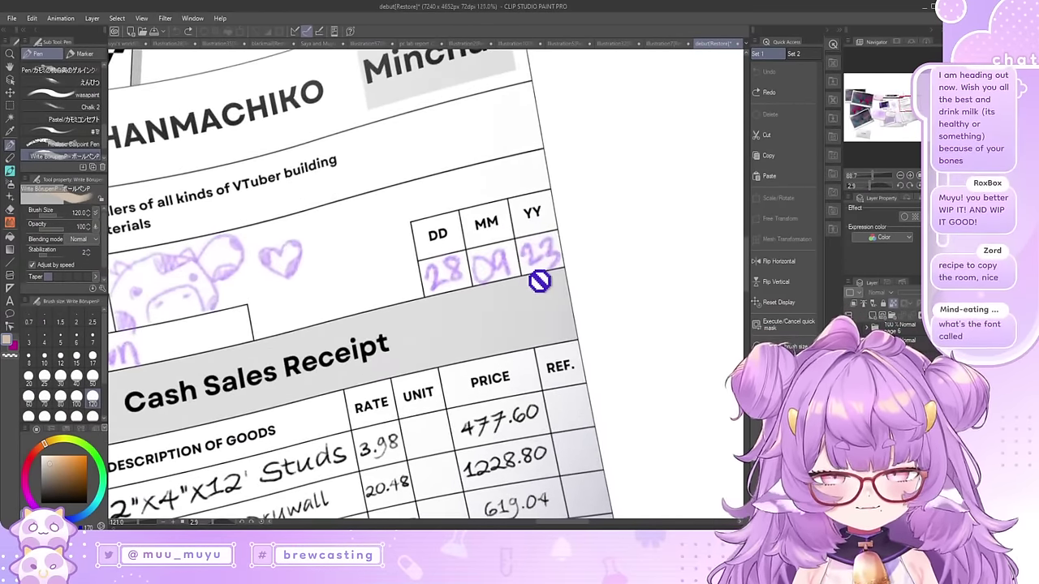
scroll(448, 290, down, 2)
scroll(163, 348, up, 3)
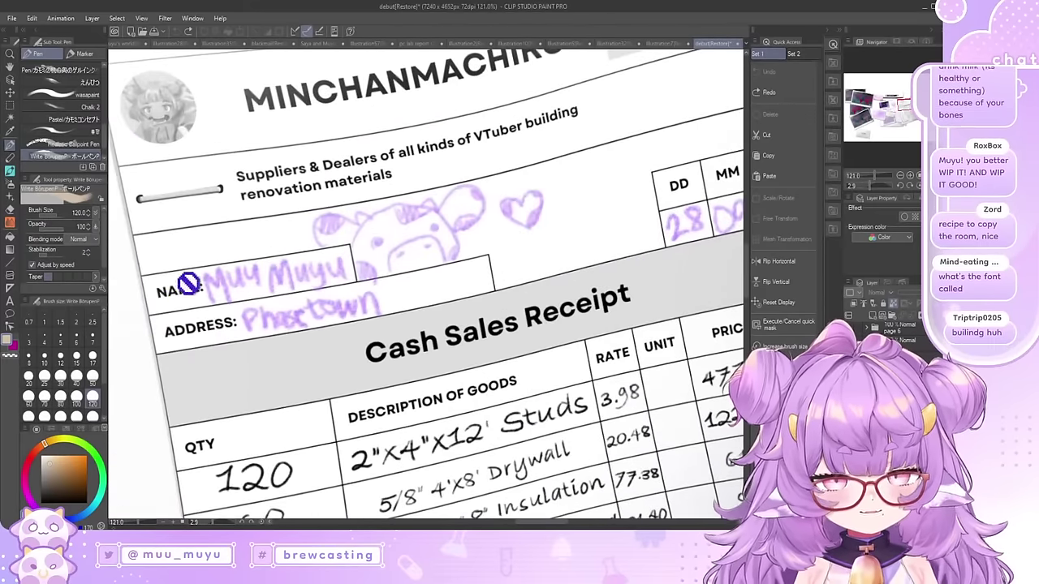
scroll(441, 214, down, 3)
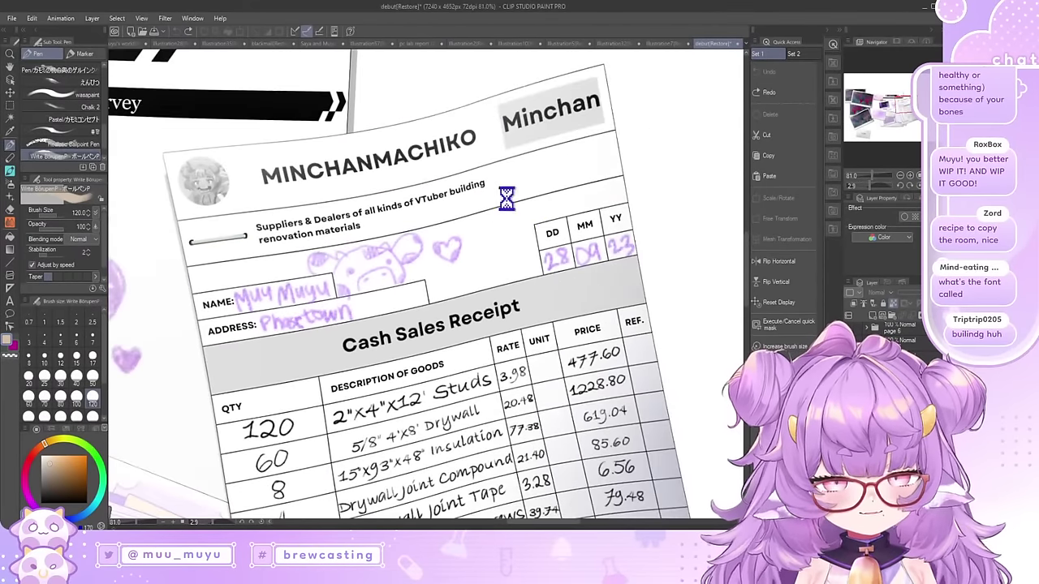
scroll(443, 203, up, 2)
Step: Go through the receipt's item rows again, from the studs and drywall to the carpet and the Total line
scroll(455, 197, down, 3)
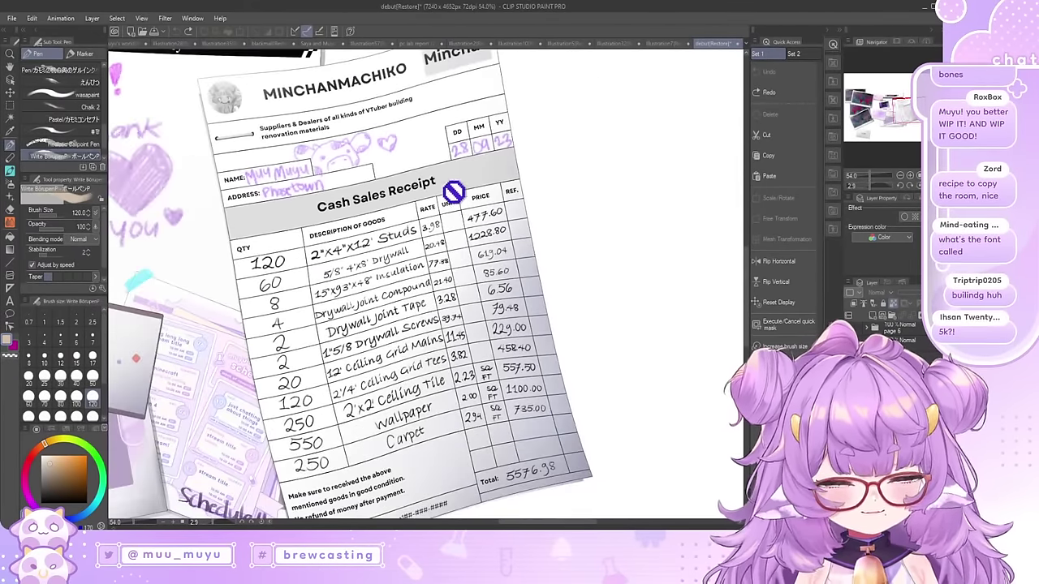
scroll(420, 139, up, 3)
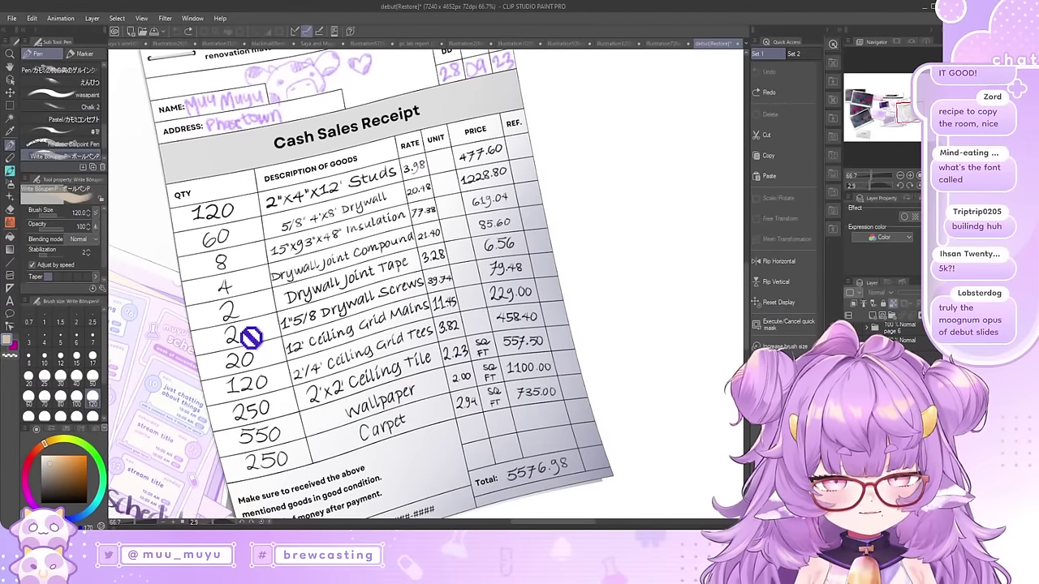
scroll(549, 256, down, 3)
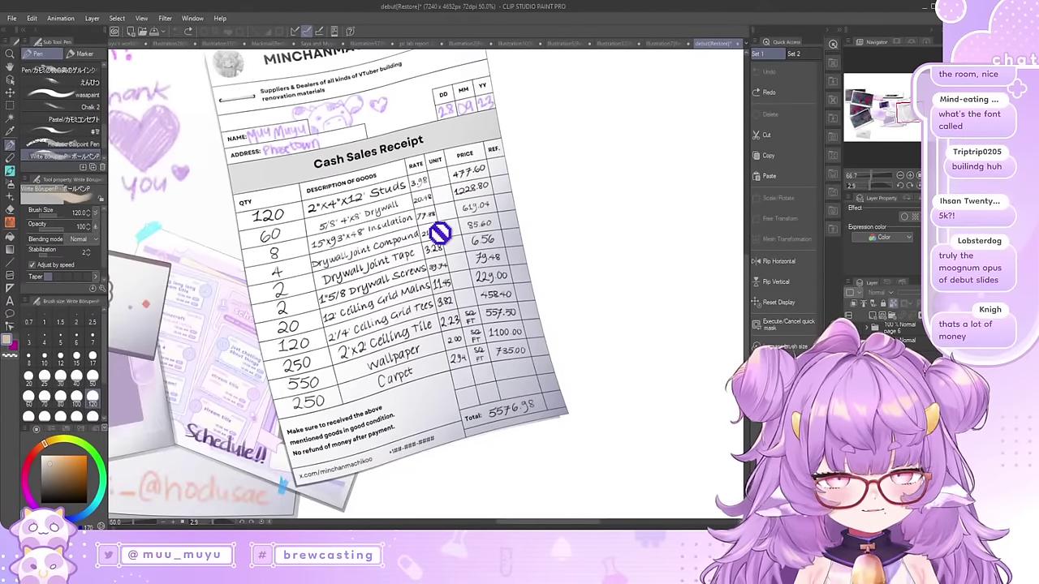
scroll(515, 442, up, 2)
scroll(644, 379, down, 1)
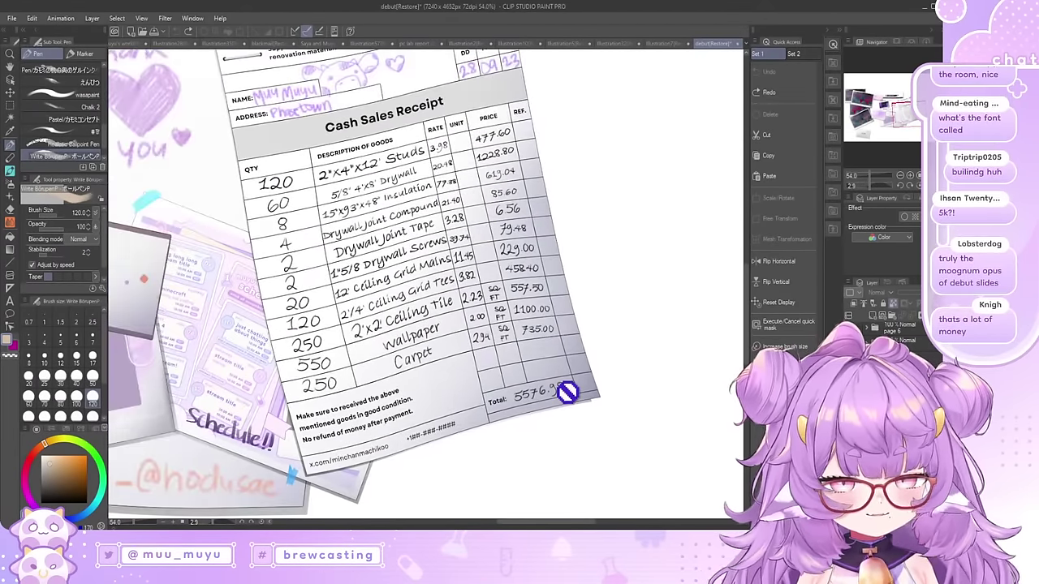
scroll(567, 392, down, 1)
scroll(529, 199, up, 2)
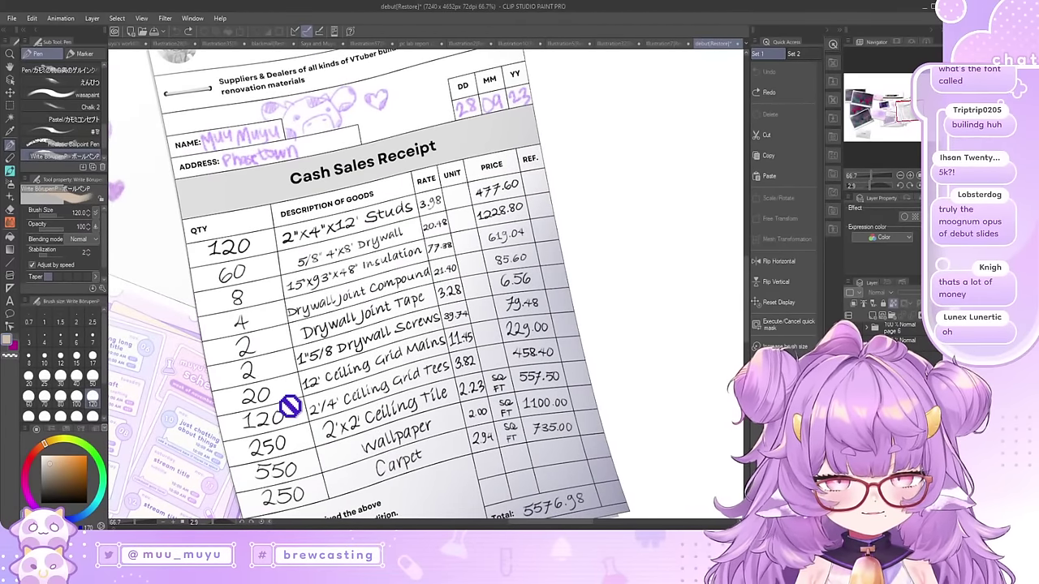
Step: Examine the chat overlay, video game overlay and schedule pictures attached around the Hodusae card in the Overlays section
scroll(597, 248, down, 4)
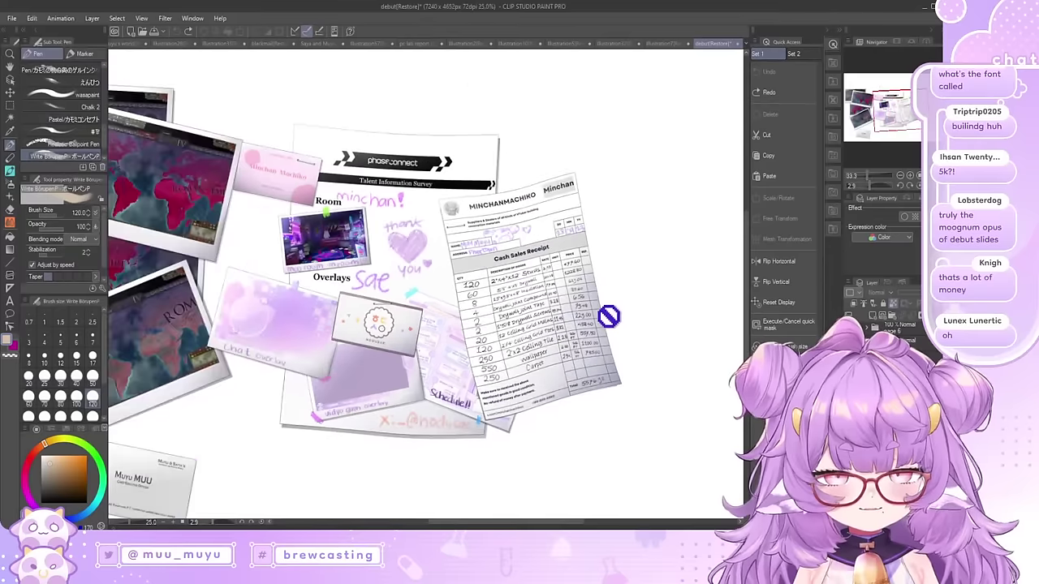
scroll(608, 314, up, 1)
scroll(548, 363, up, 3)
scroll(621, 332, down, 2)
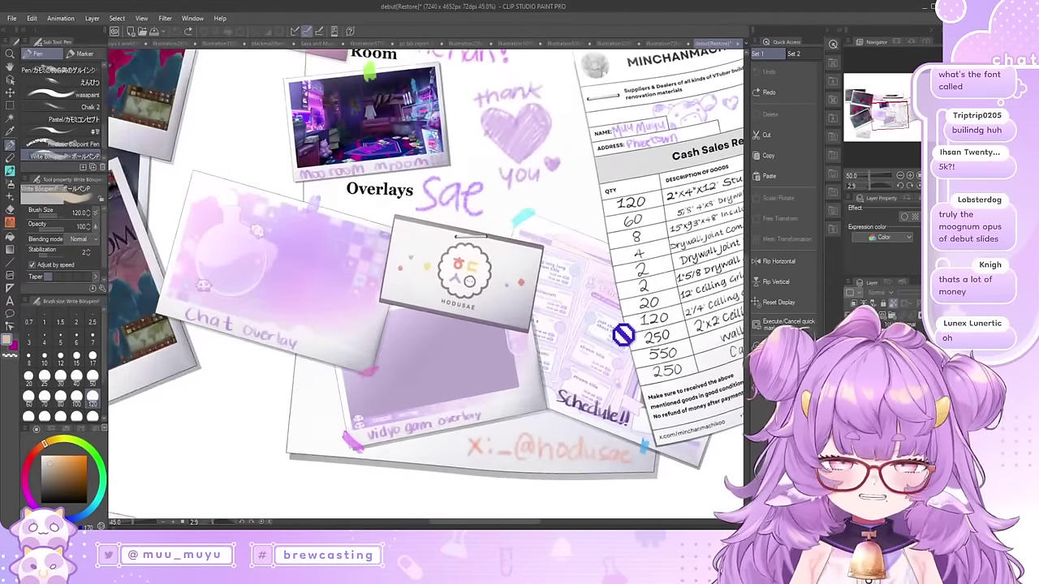
scroll(543, 292, down, 1)
scroll(557, 219, up, 2)
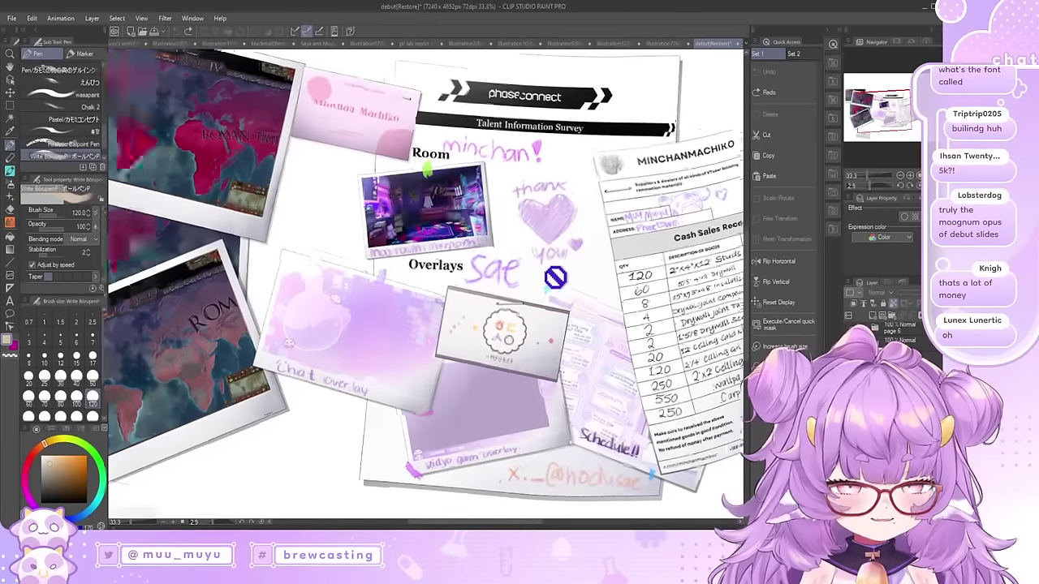
scroll(621, 366, up, 2)
scroll(427, 265, down, 2)
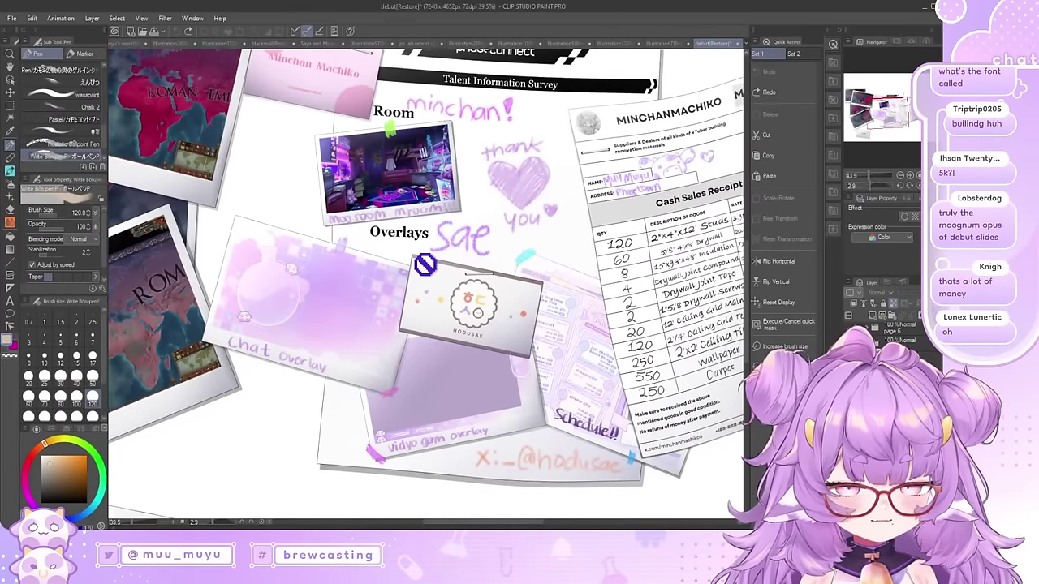
scroll(454, 214, up, 1)
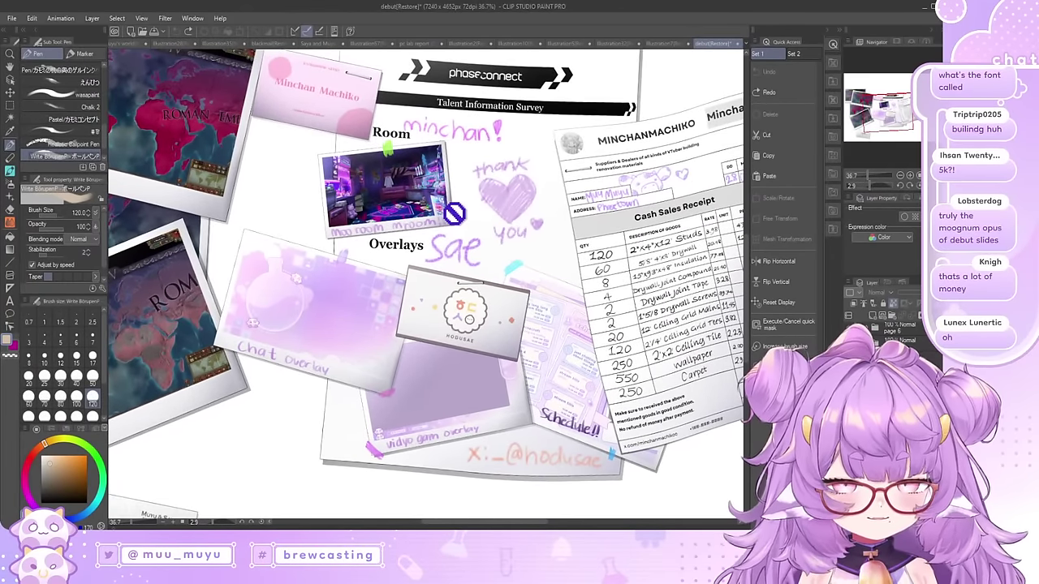
Step: Examine the Hodusae card in the Overlays section and the pink background artist card stapled beside the Room heading
scroll(455, 235, down, 1)
scroll(459, 243, up, 3)
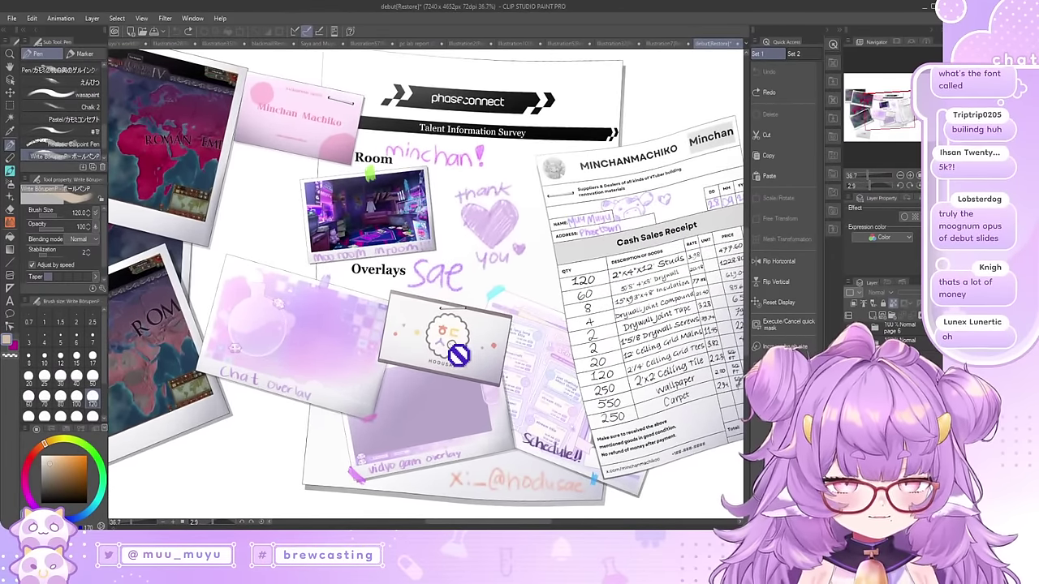
scroll(454, 403, up, 4)
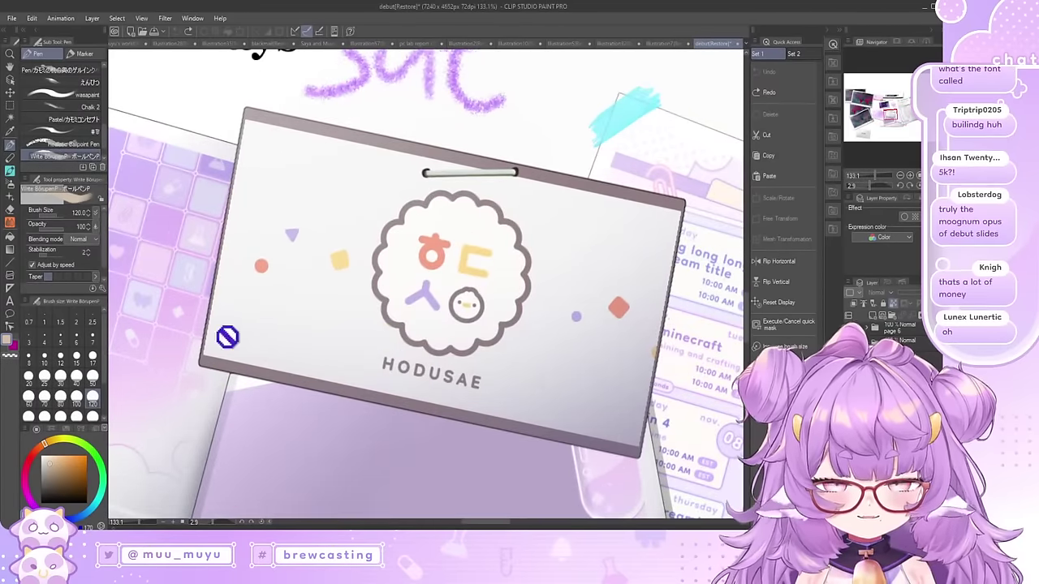
scroll(420, 416, down, 5)
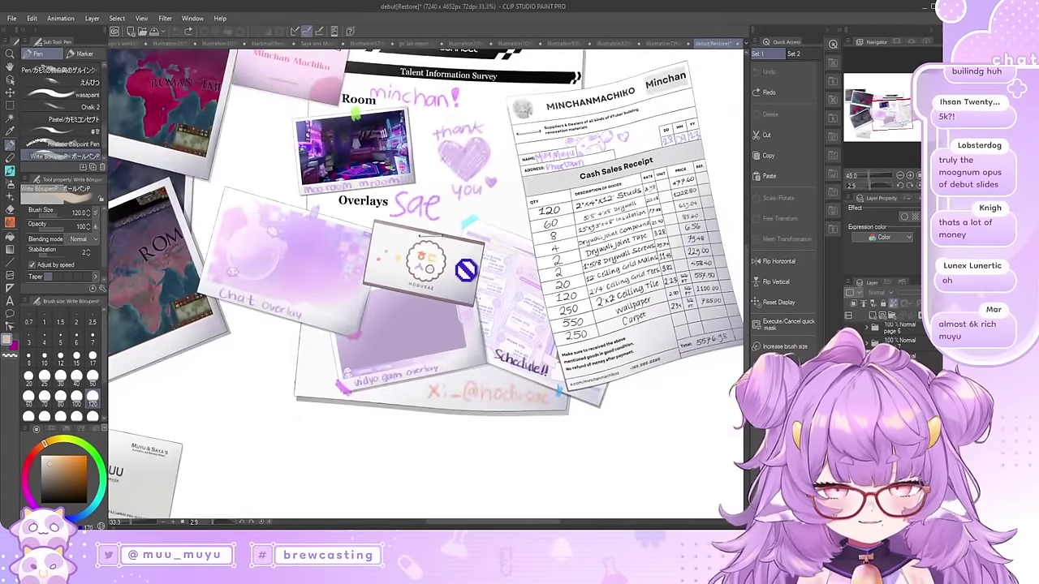
scroll(464, 271, up, 1)
scroll(375, 419, down, 2)
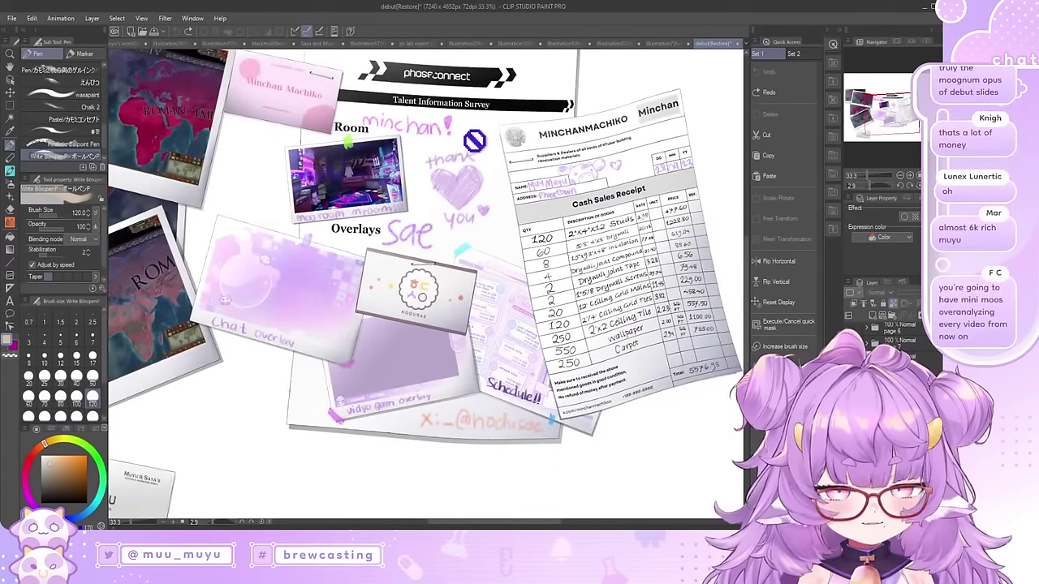
scroll(474, 141, up, 5)
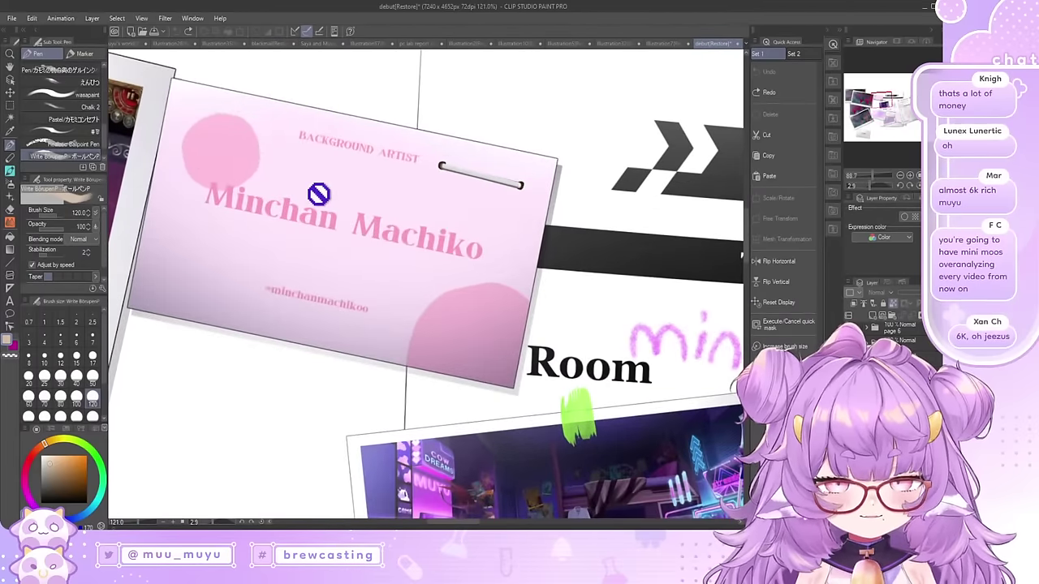
scroll(340, 379, down, 6)
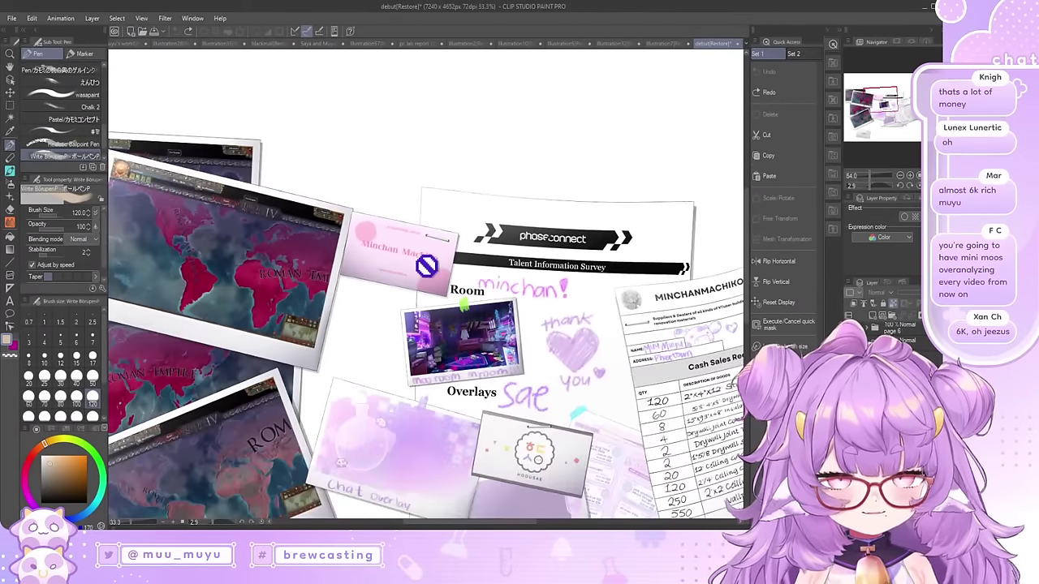
scroll(478, 387, up, 1)
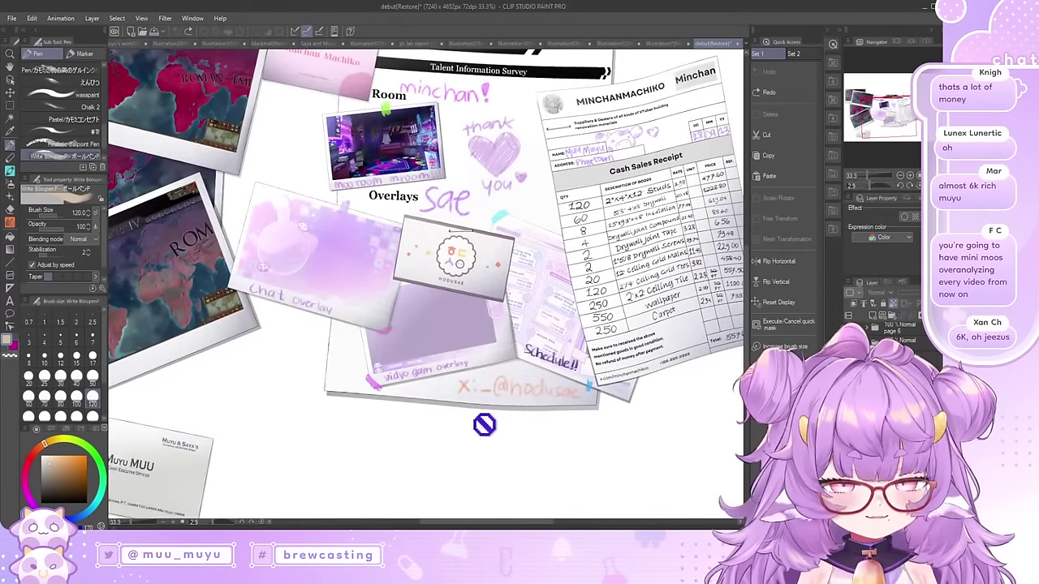
Step: Examine the handwritten X handle and the Schedule and video game overlay captions along the survey page's lower edge
scroll(485, 424, up, 3)
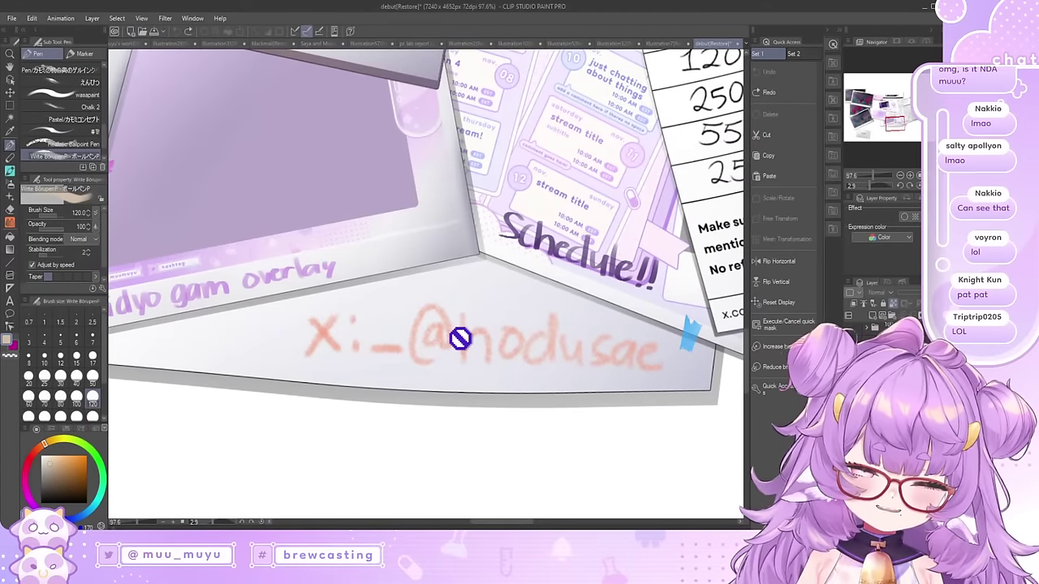
scroll(460, 338, down, 10)
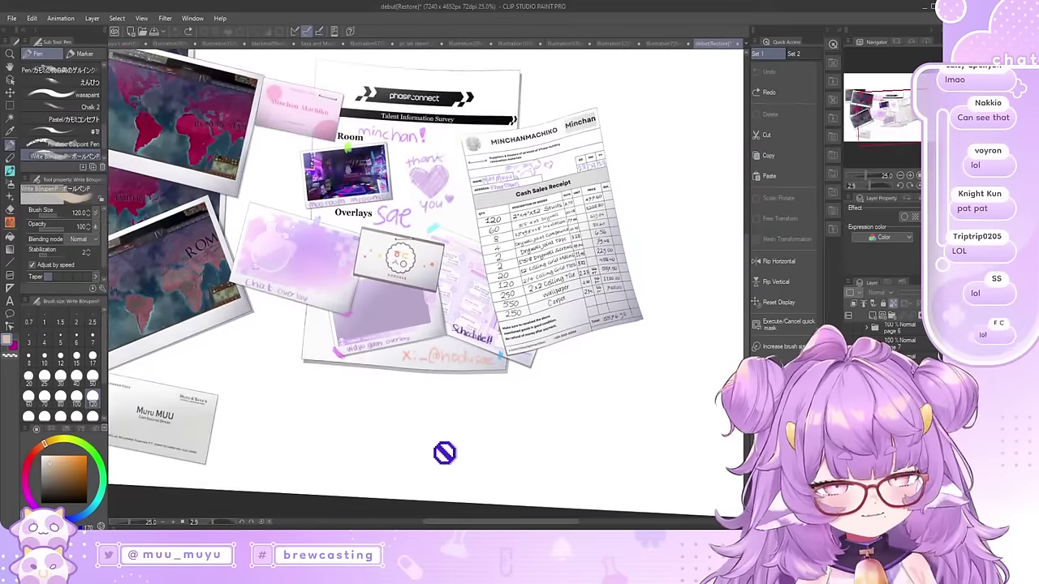
scroll(415, 334, up, 12)
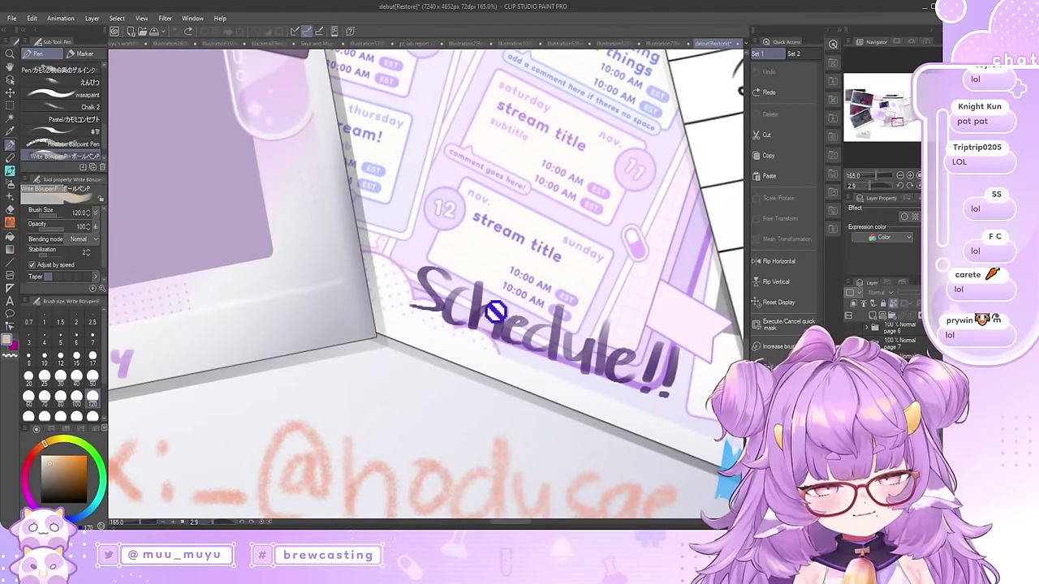
scroll(636, 323, down, 6)
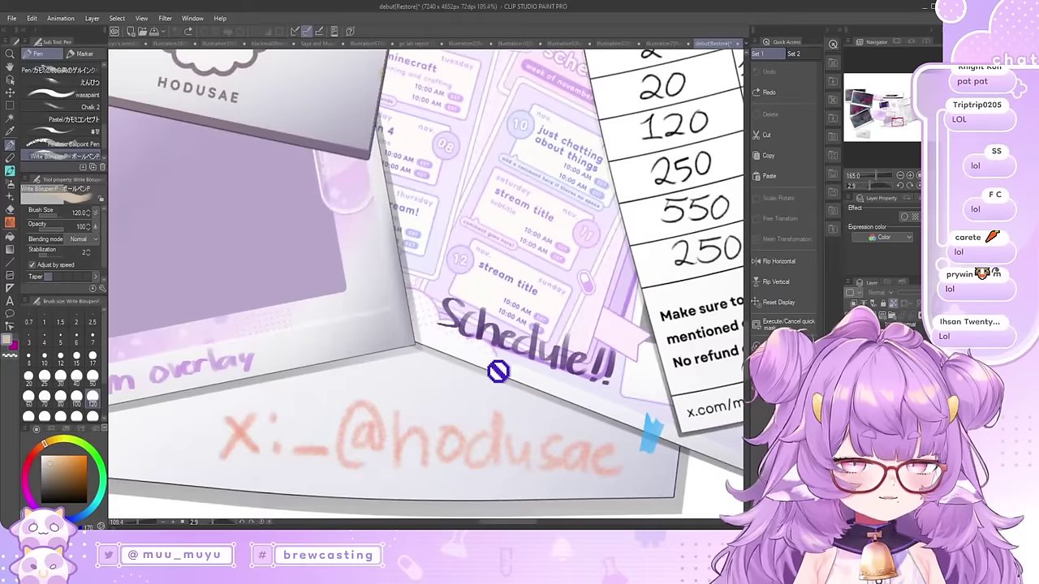
scroll(269, 398, up, 4)
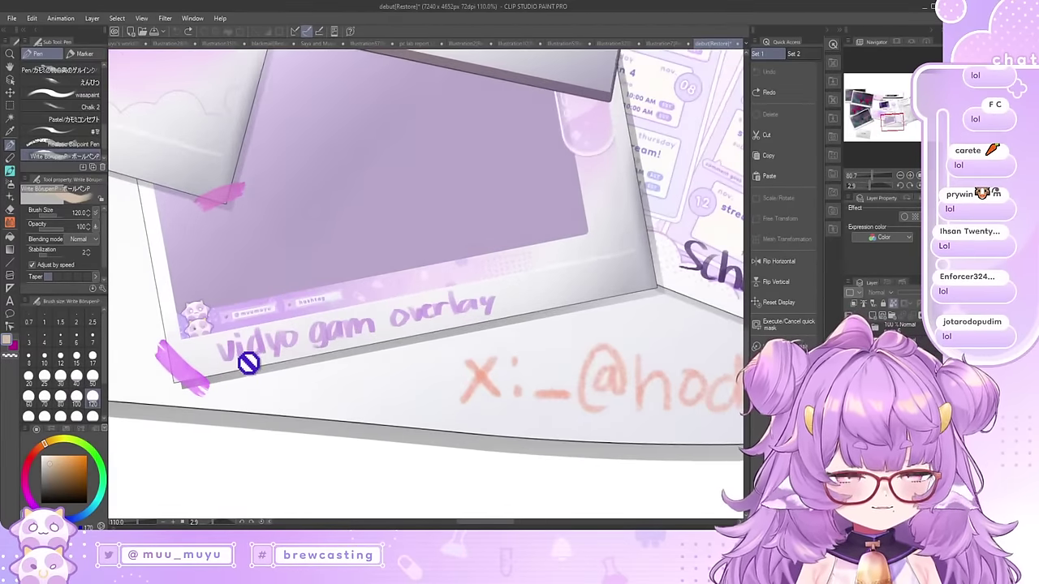
scroll(401, 389, down, 6)
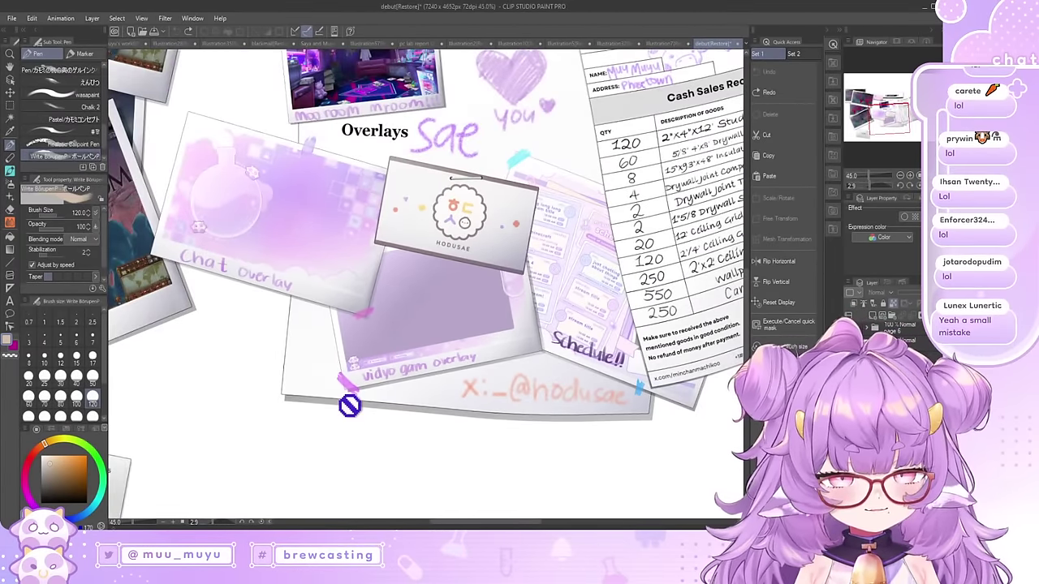
Step: Examine the pink tape pieces holding the chat overlay and video game overlay pictures to the survey page
scroll(350, 406, down, 2)
scroll(408, 289, up, 1)
scroll(398, 427, down, 2)
scroll(323, 417, up, 2)
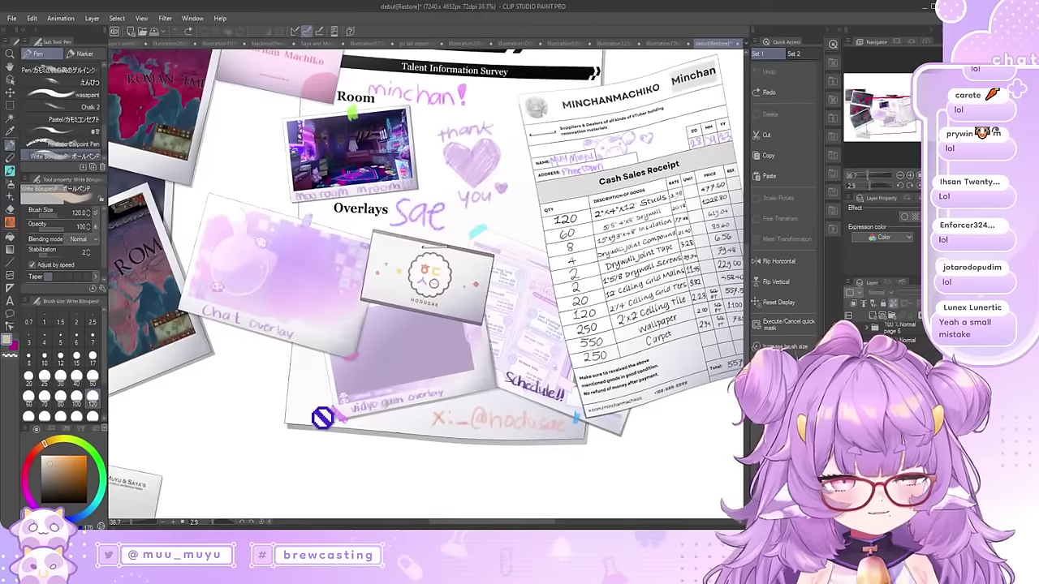
scroll(322, 418, up, 4)
scroll(303, 408, up, 2)
scroll(356, 341, down, 3)
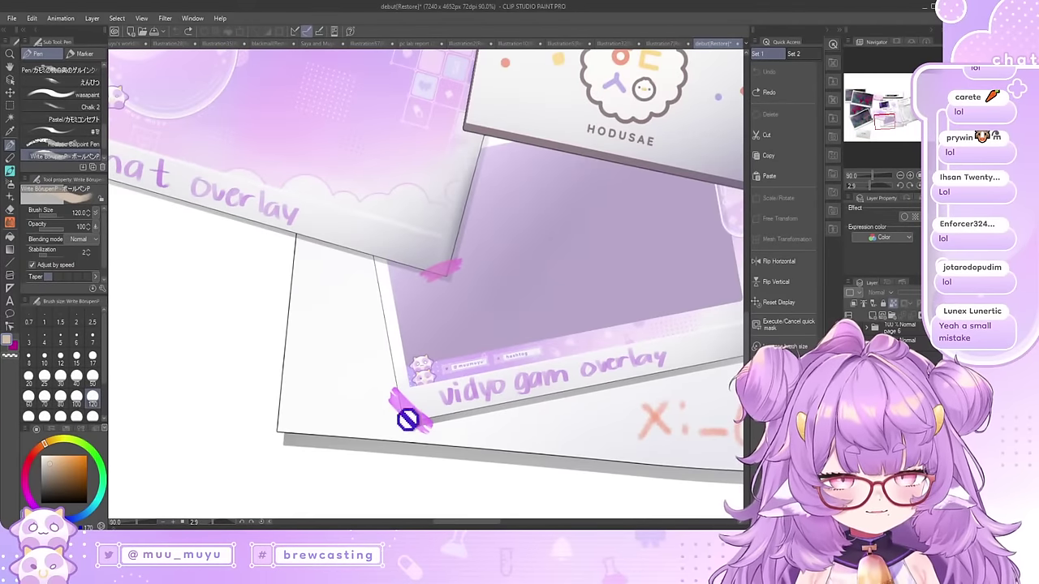
scroll(747, 398, down, 3)
scroll(608, 360, up, 1)
scroll(515, 344, down, 3)
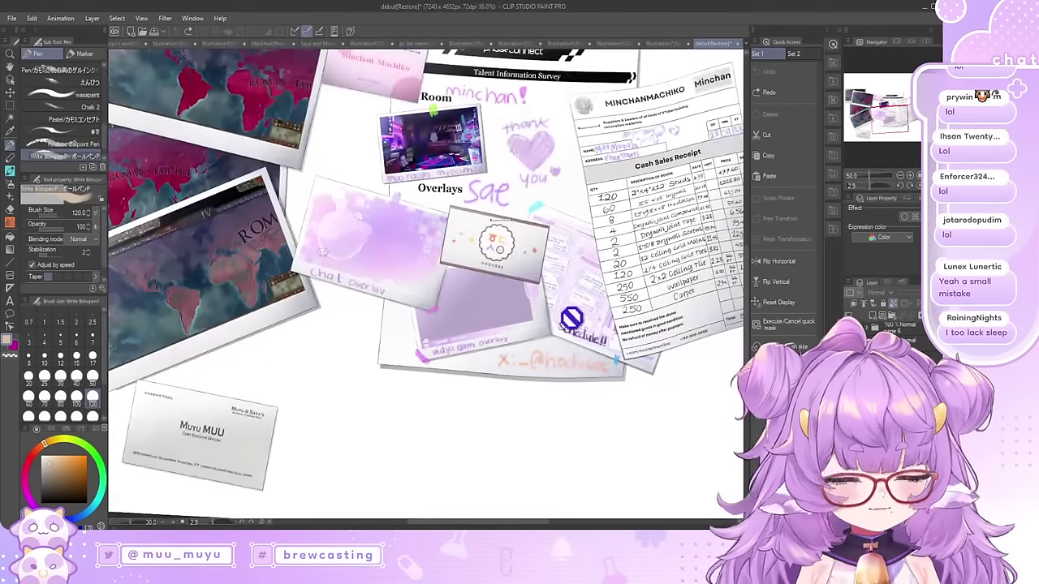
Step: Examine the survey page's header, with the phase connect banner, the Talent Information Survey bar and the staple on the artist card
scroll(585, 243, down, 2)
scroll(598, 167, up, 4)
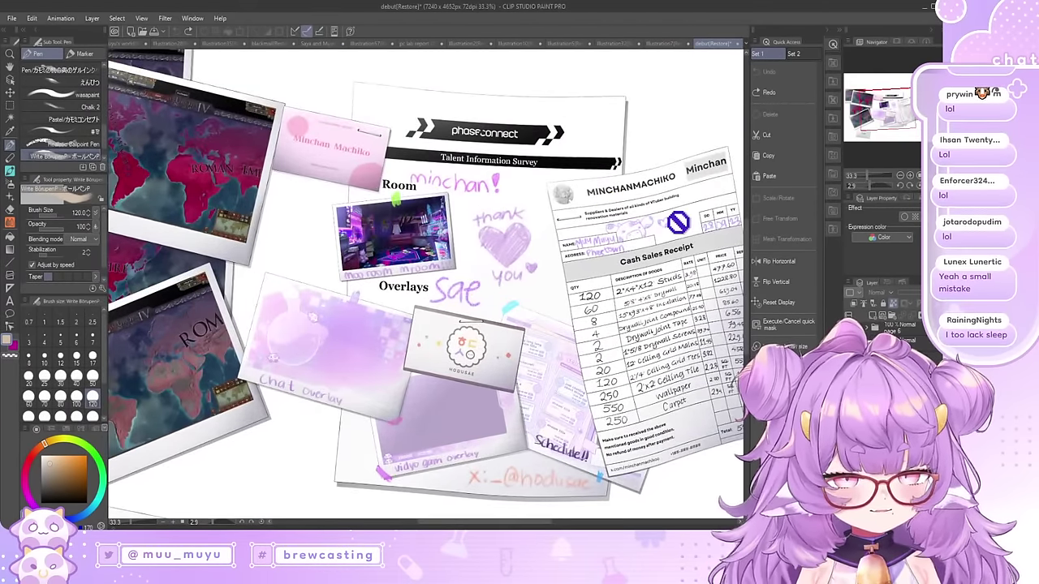
scroll(678, 222, up, 2)
scroll(359, 128, down, 2)
scroll(508, 320, up, 4)
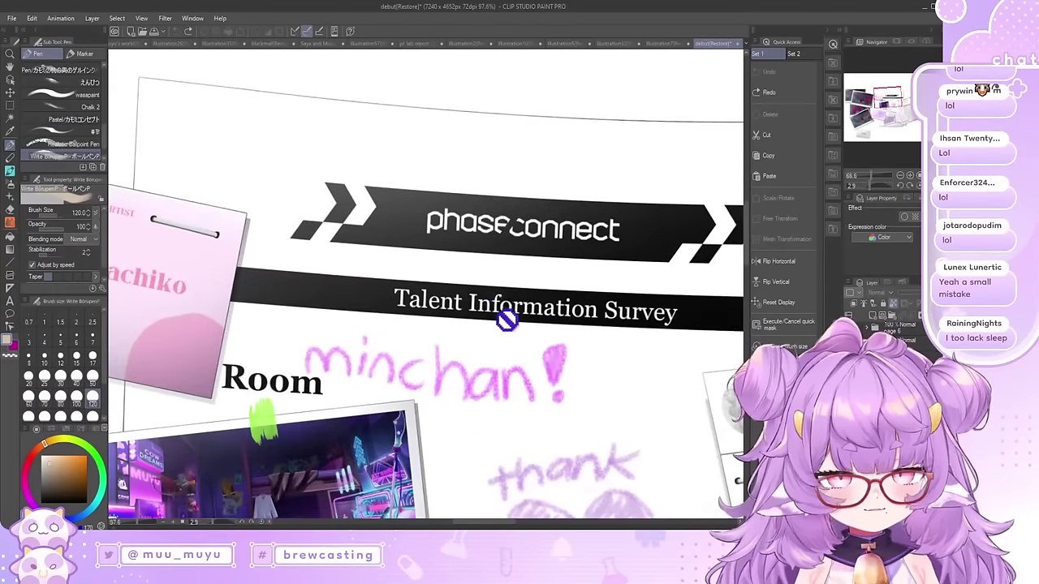
scroll(386, 419, down, 2)
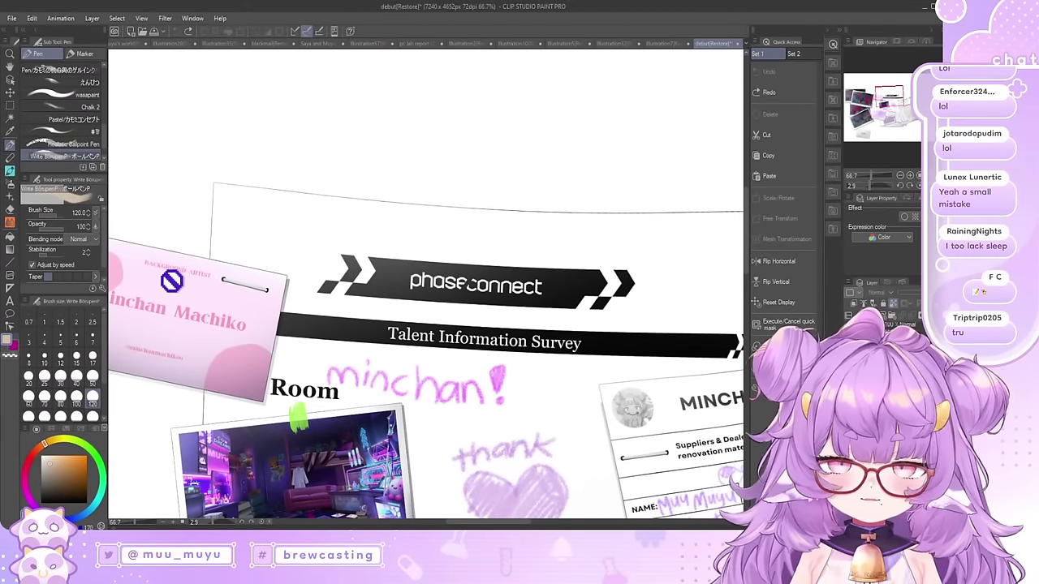
scroll(345, 300, up, 1)
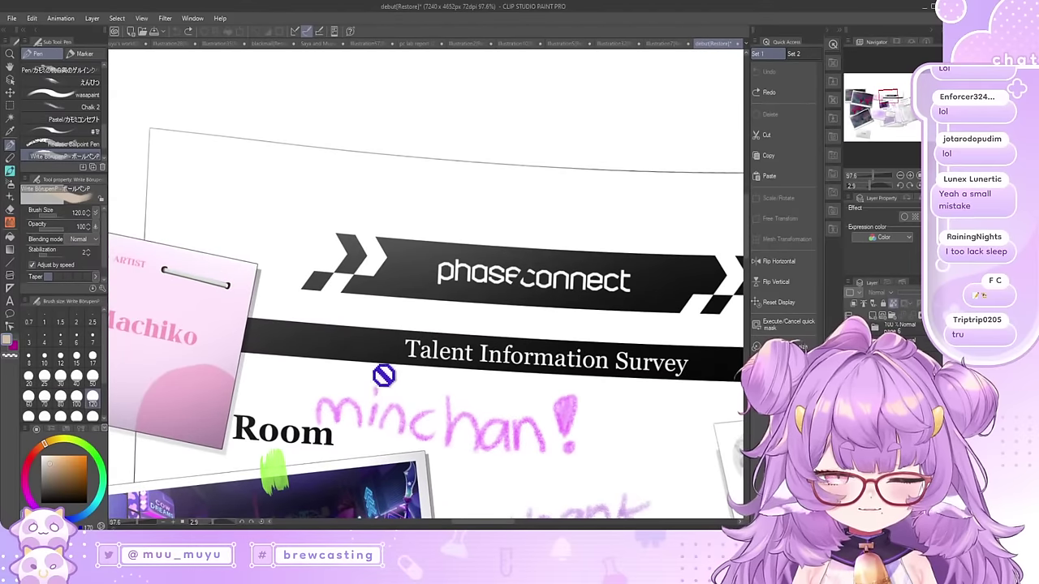
scroll(274, 189, down, 2)
scroll(267, 251, down, 1)
scroll(227, 169, up, 2)
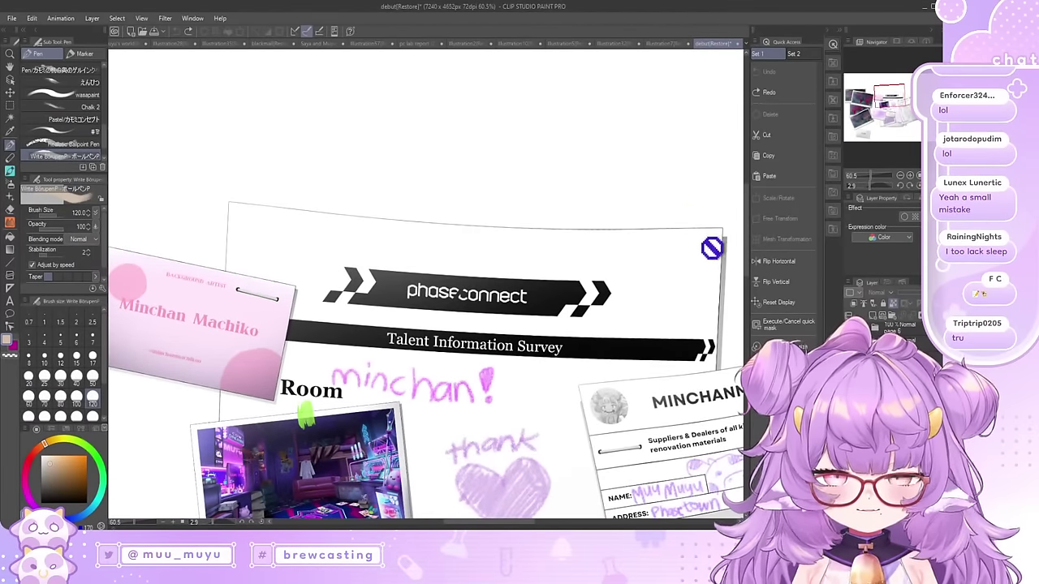
scroll(380, 294, up, 3)
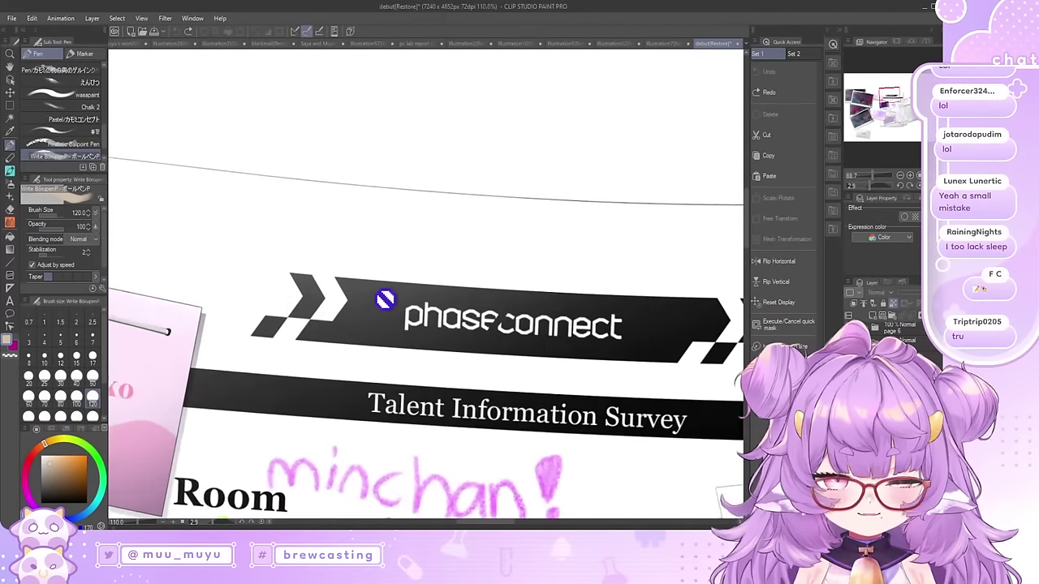
Step: Hide the room and overlays survey page and the QR code note, and show the monster weakness chart page
scroll(460, 255, down, 5)
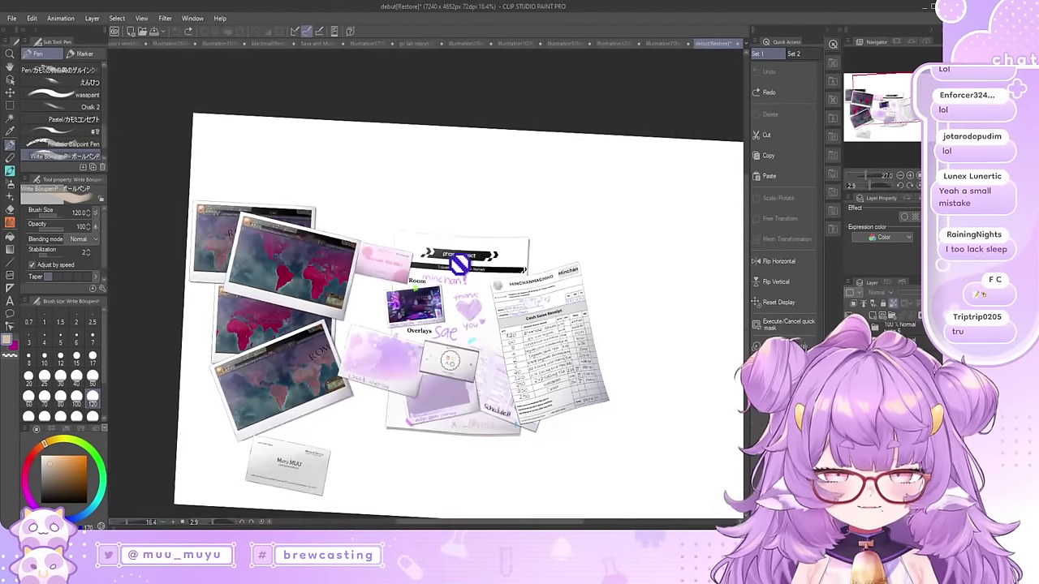
scroll(448, 476, up, 2)
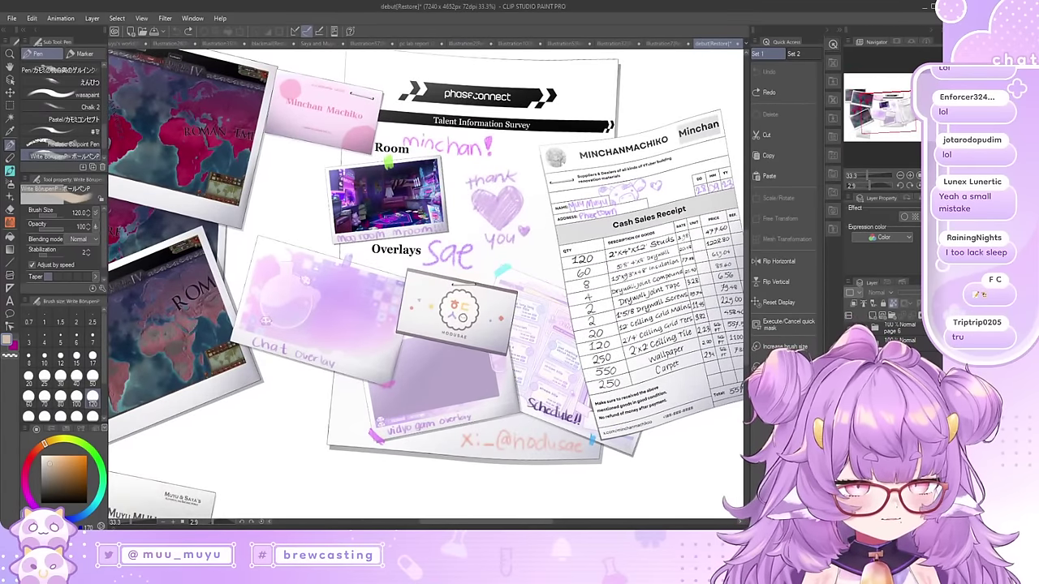
click(849, 328)
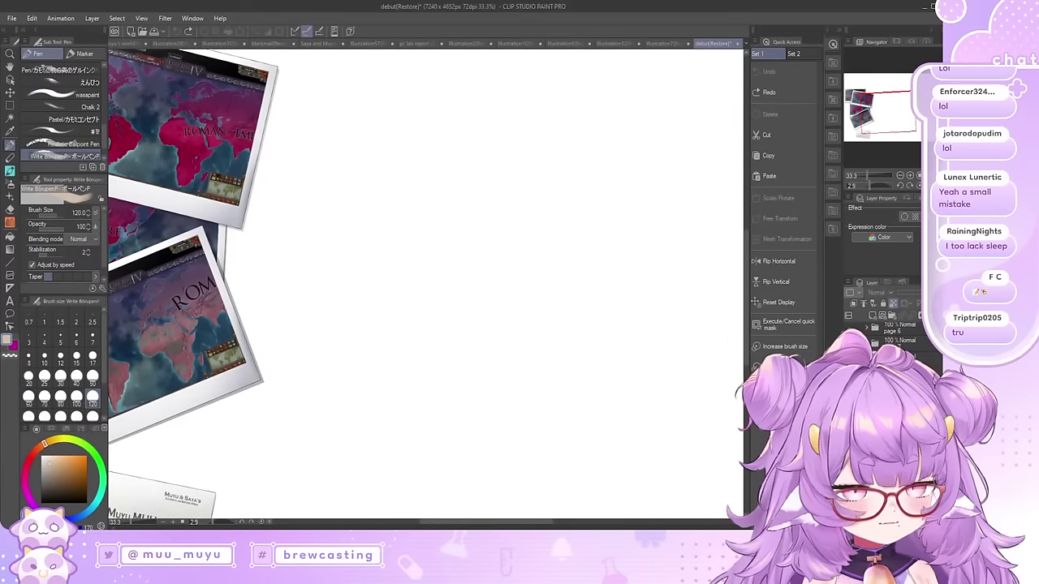
scroll(629, 298, down, 2)
scroll(489, 454, up, 4)
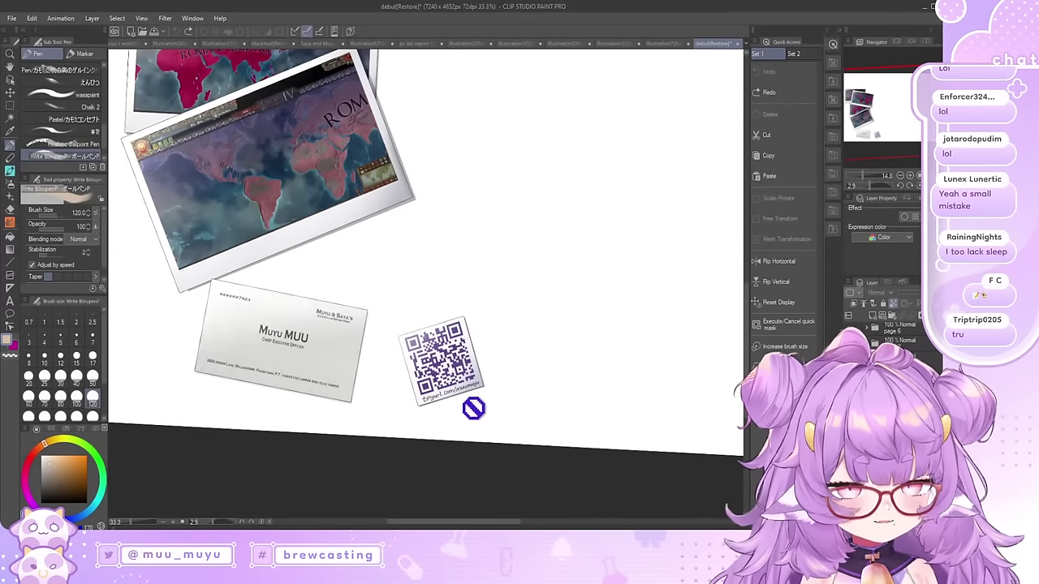
key(Delete)
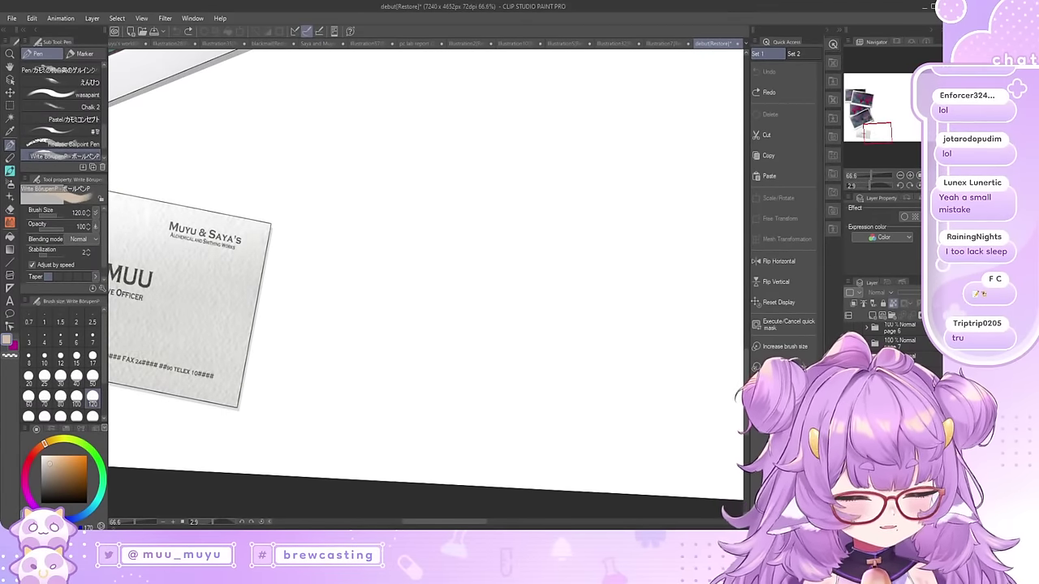
click(849, 357)
scroll(379, 301, down, 4)
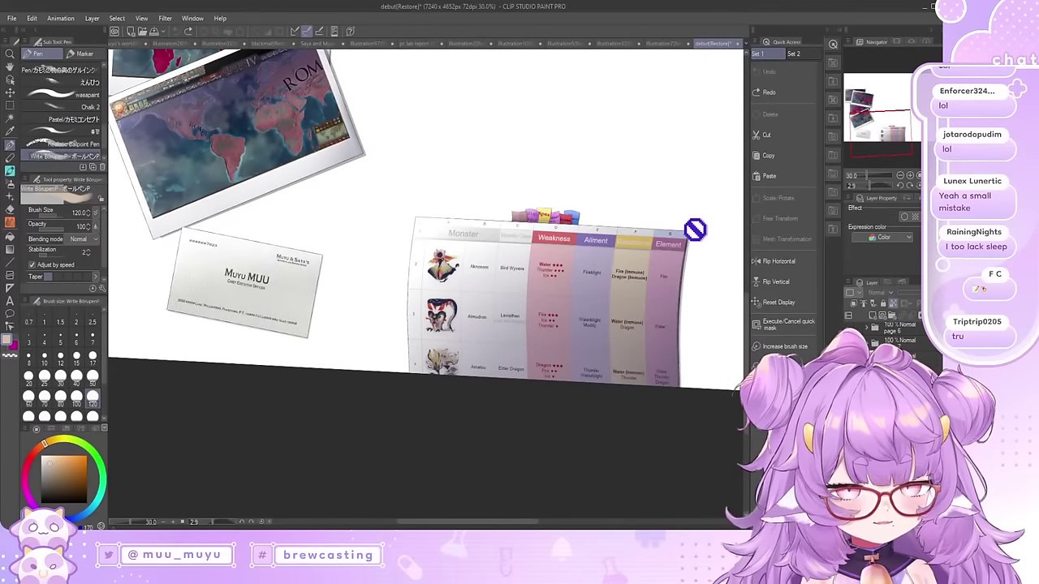
Step: Examine the coloured index tabs along the monster chart's upper edge, from Low Rank and Apex to Risen
scroll(695, 233, up, 3)
scroll(544, 326, up, 1)
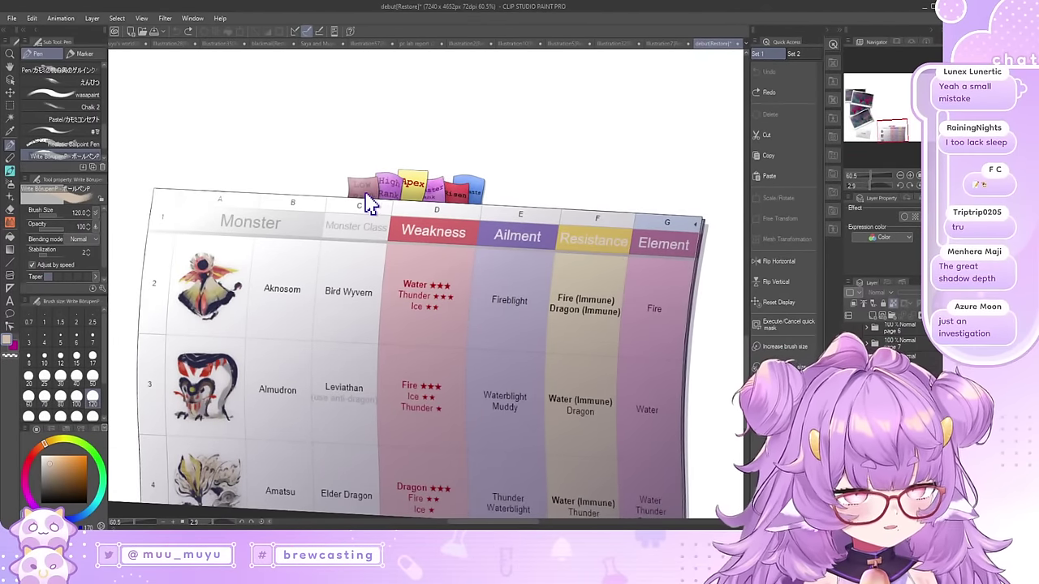
drag(366, 194, 396, 160)
key(ctrl+z)
scroll(416, 174, up, 8)
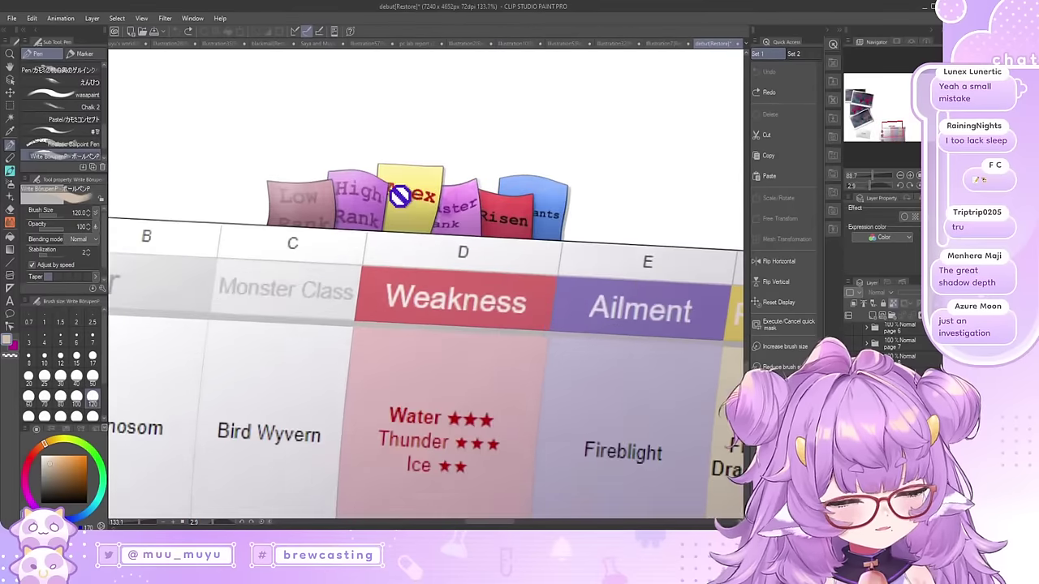
scroll(296, 205, up, 6)
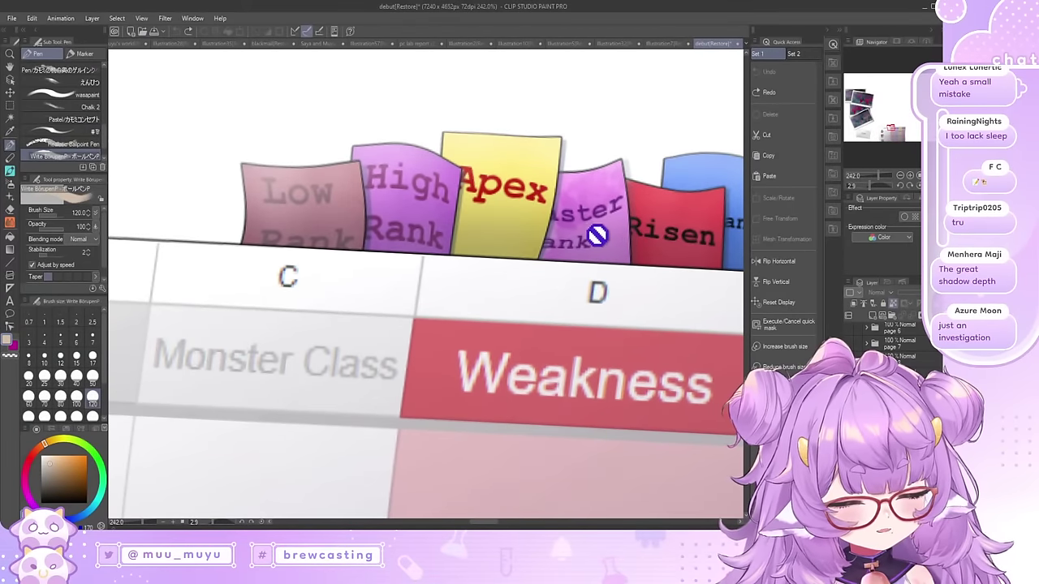
scroll(552, 238, down, 9)
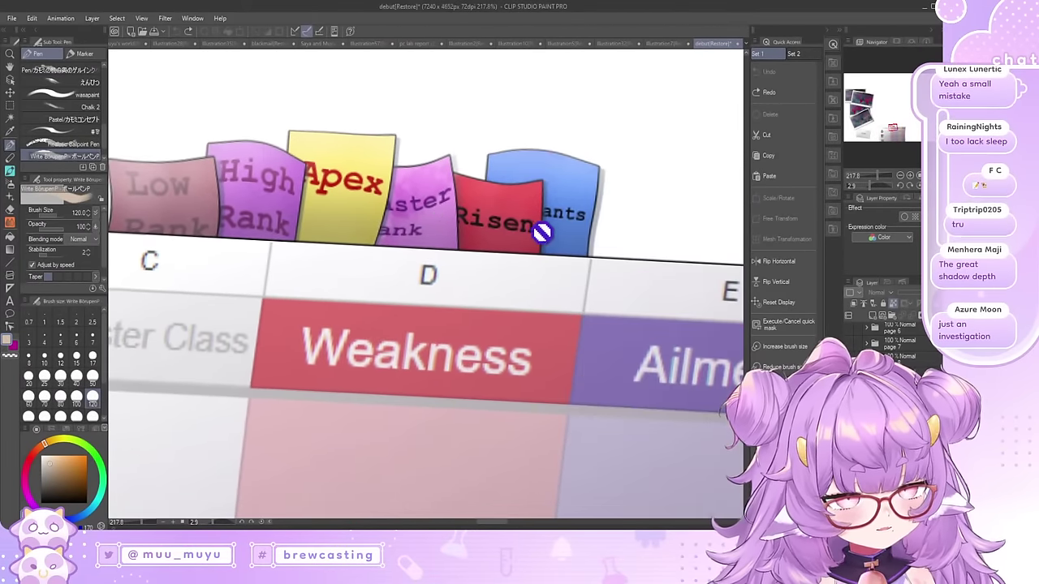
Step: Go through the monster chart's Aknosom, Almudron and Amatsu rows, including the weakness, ailment, resistance and element columns
drag(401, 398, 401, 368)
scroll(401, 367, down, 1)
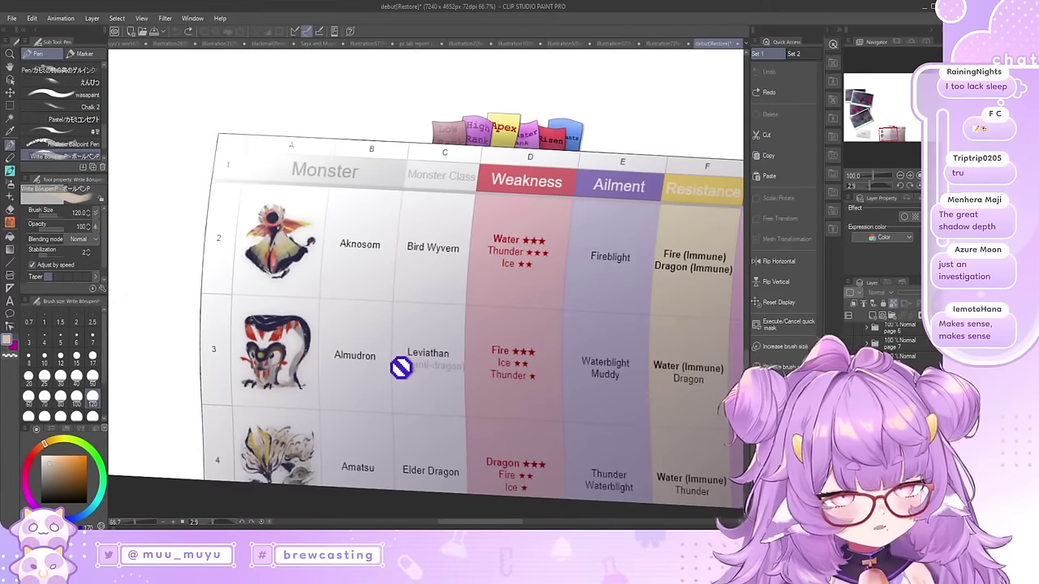
drag(340, 355, 315, 274)
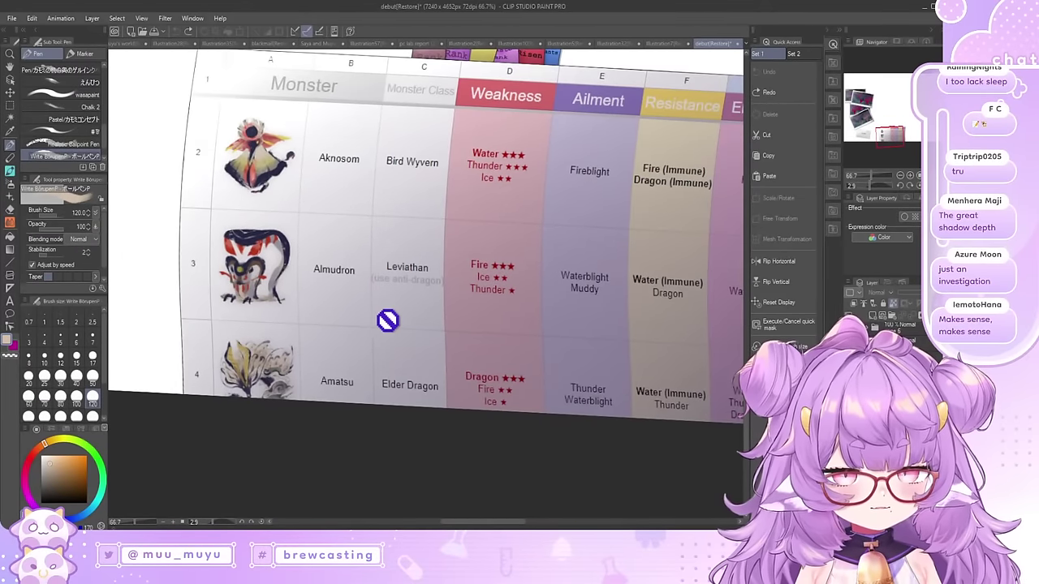
scroll(368, 354, up, 4)
scroll(367, 354, down, 4)
drag(573, 142, 481, 170)
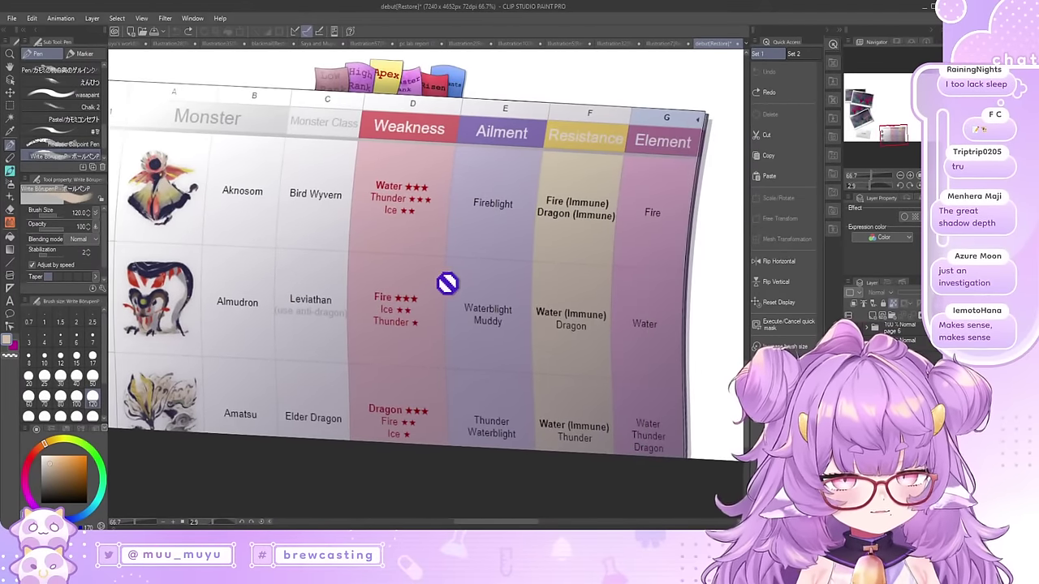
Step: Examine the stacked page edges and drop shadow beside the monster chart's G column and Element header
scroll(633, 208, up, 5)
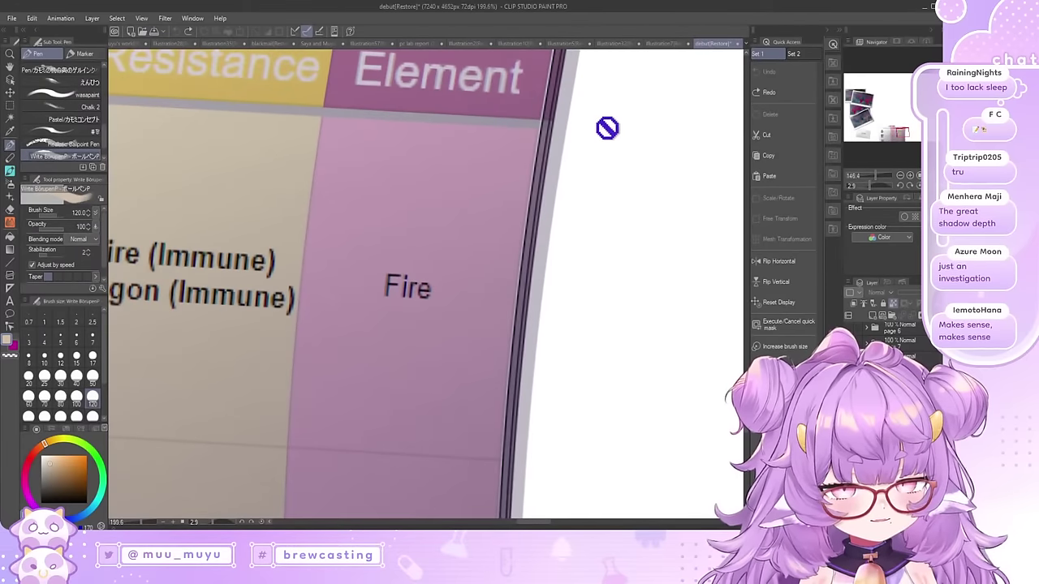
scroll(469, 186, up, 3)
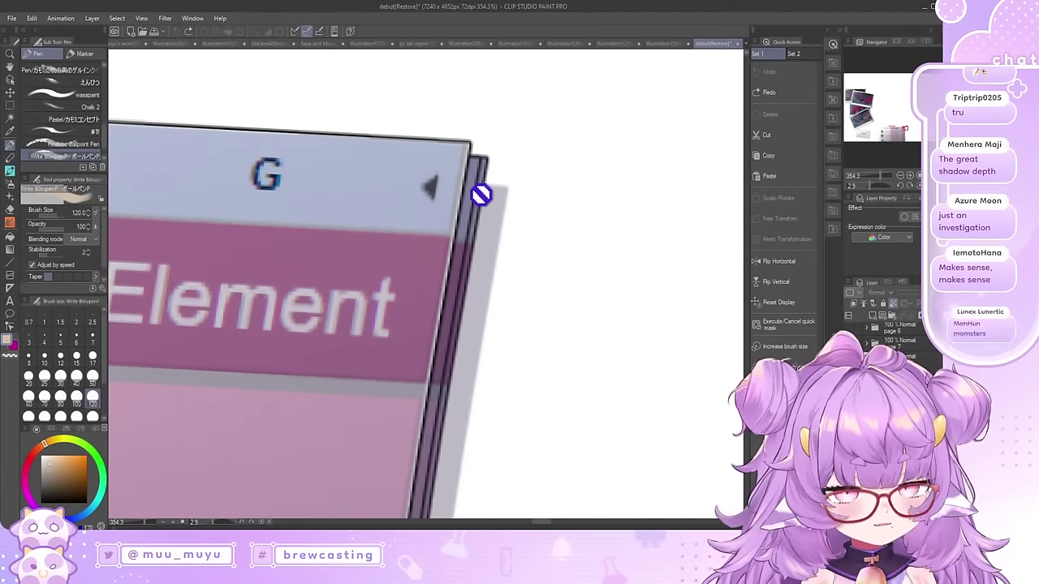
scroll(480, 303, down, 2)
scroll(464, 232, up, 2)
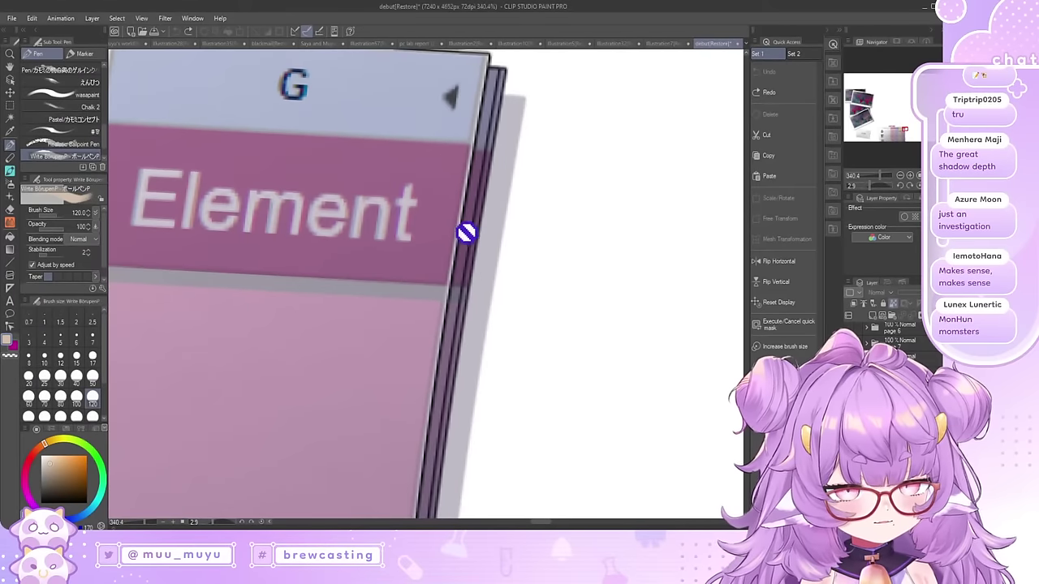
scroll(466, 295, down, 2)
scroll(487, 154, up, 2)
scroll(487, 154, up, 1)
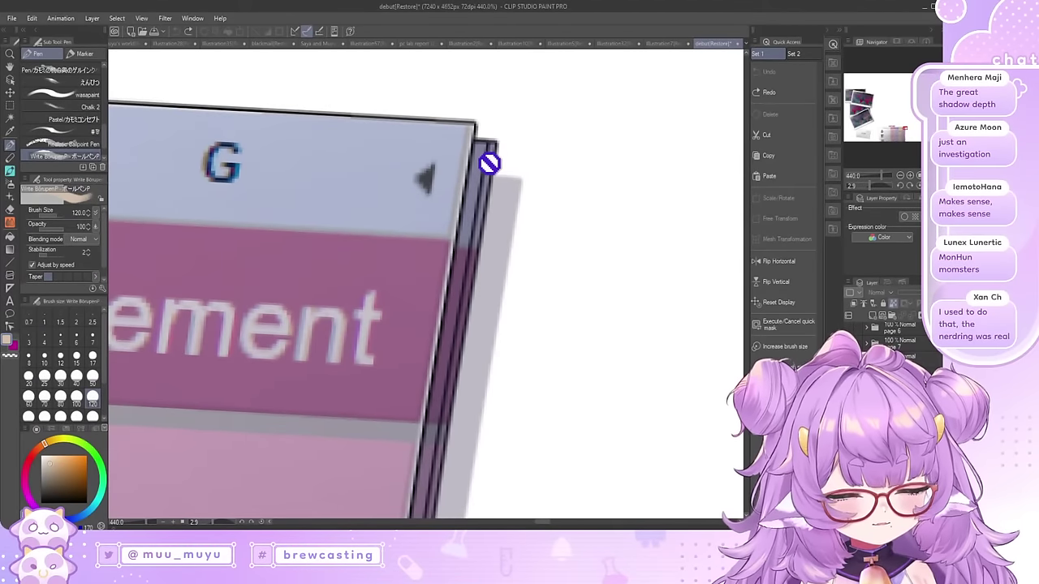
scroll(438, 236, down, 3)
scroll(355, 285, up, 3)
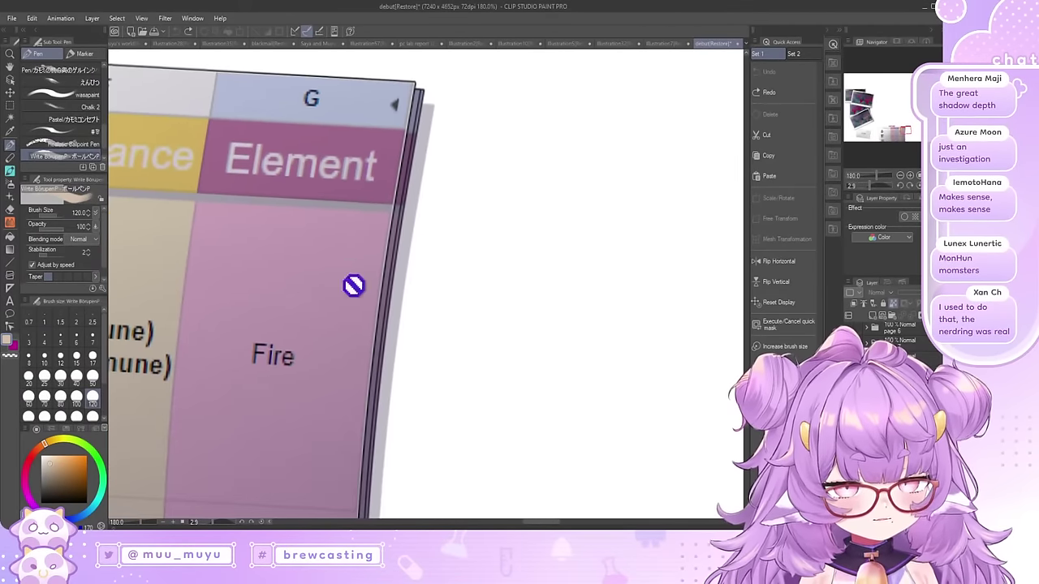
Step: Look over the monster chart as a whole, from the index tabs down to the Amatsu row
scroll(317, 286, down, 5)
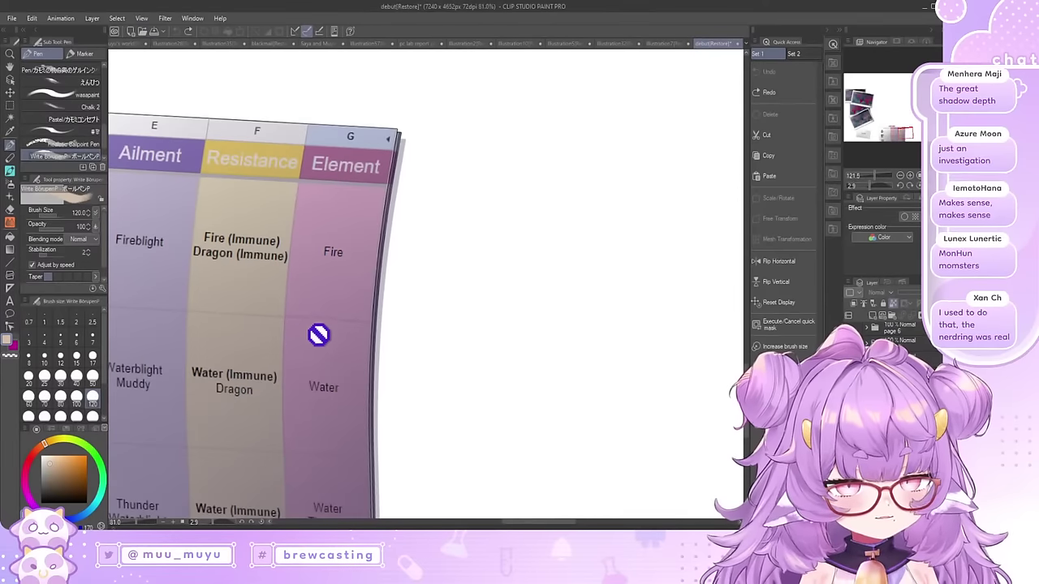
scroll(287, 350, down, 2)
drag(277, 324, 529, 322)
scroll(323, 412, up, 2)
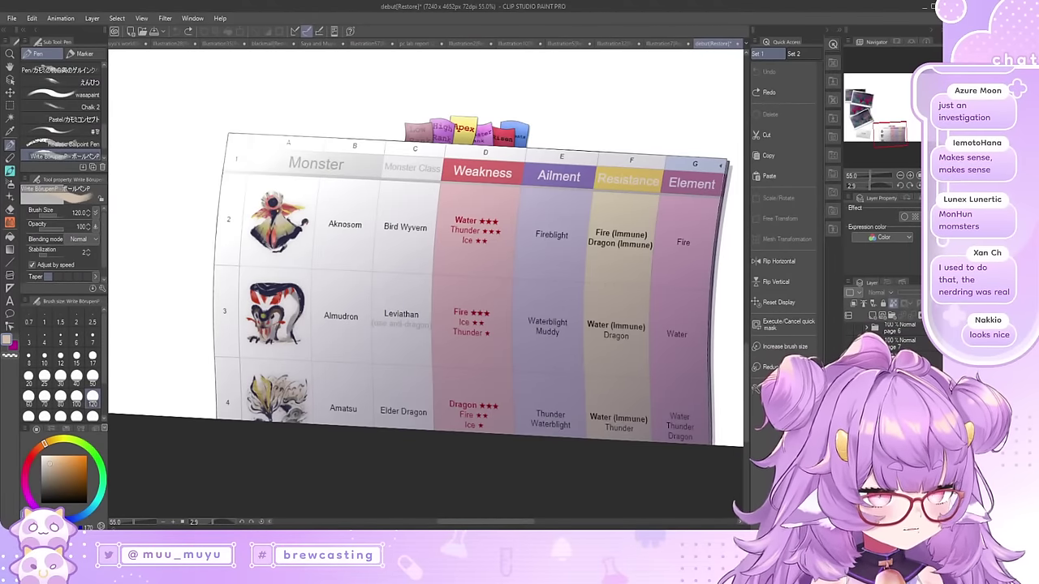
Step: Hide the monster chart page and look over the stacked world map photos and the business card
click(849, 373)
scroll(477, 362, down, 4)
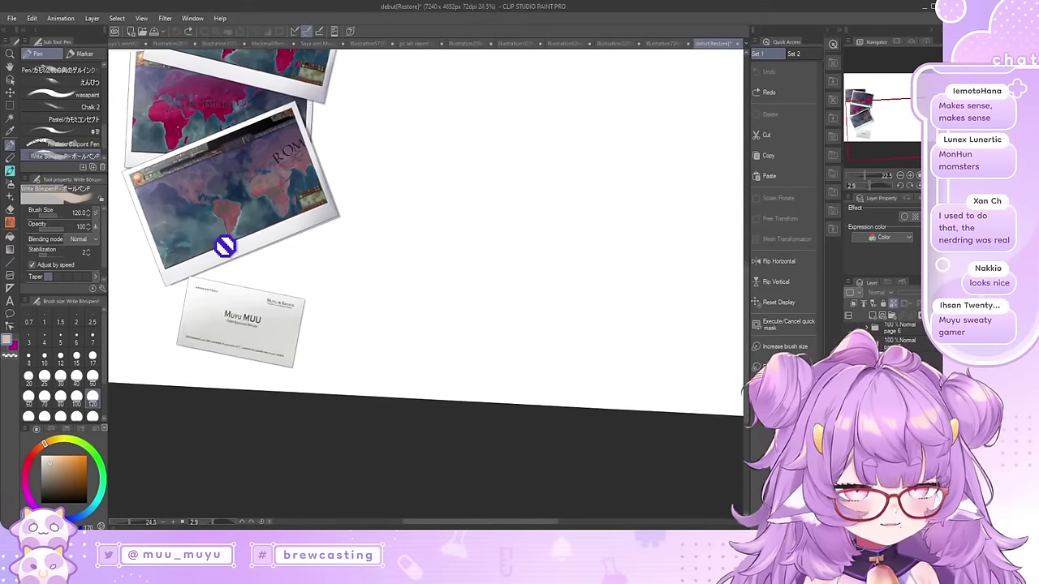
scroll(223, 264, up, 2)
scroll(271, 170, down, 3)
scroll(392, 341, up, 2)
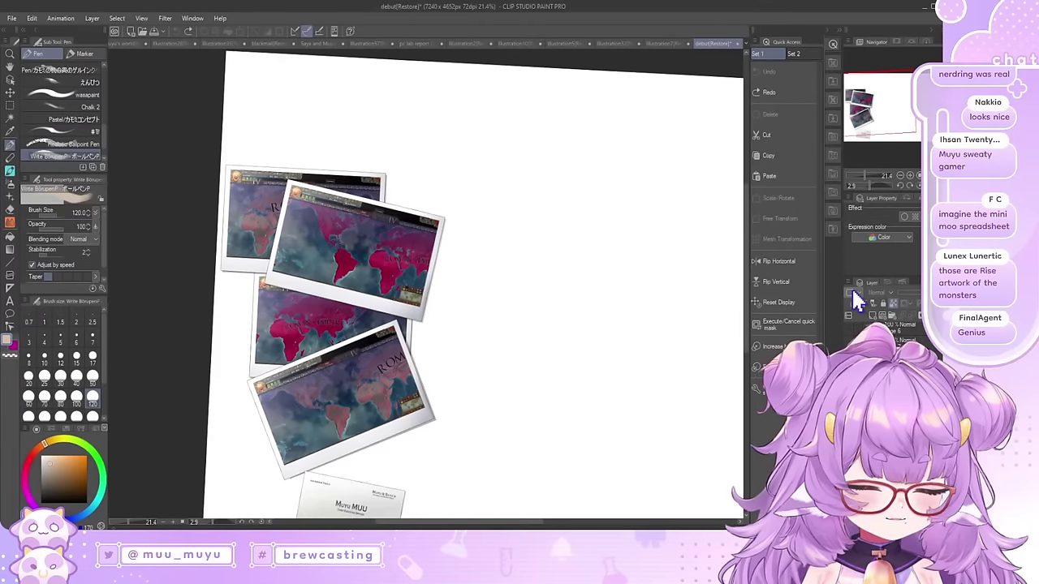
Step: Switch to the Illustration26 drawing and view the spotted cow creature with glowing cyan and magenta light sticks
key(ctrl+Tab)
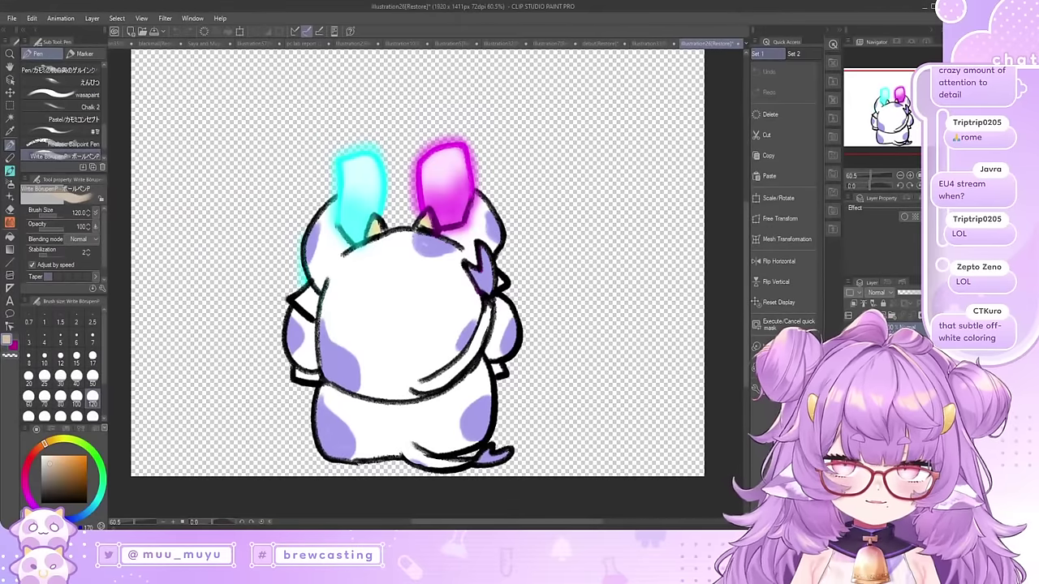
scroll(438, 235, down, 2)
scroll(413, 260, up, 2)
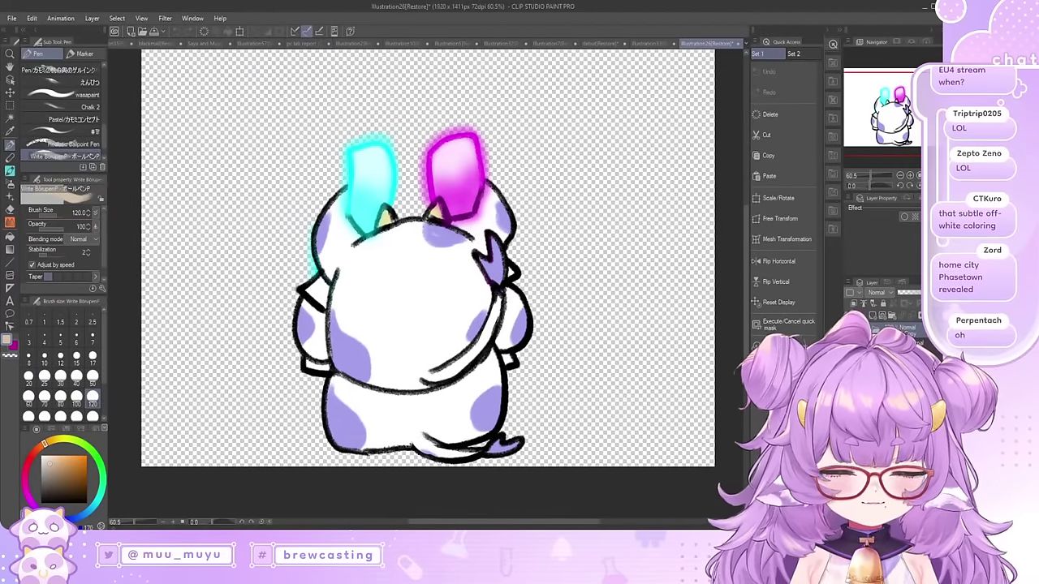
scroll(412, 260, down, 2)
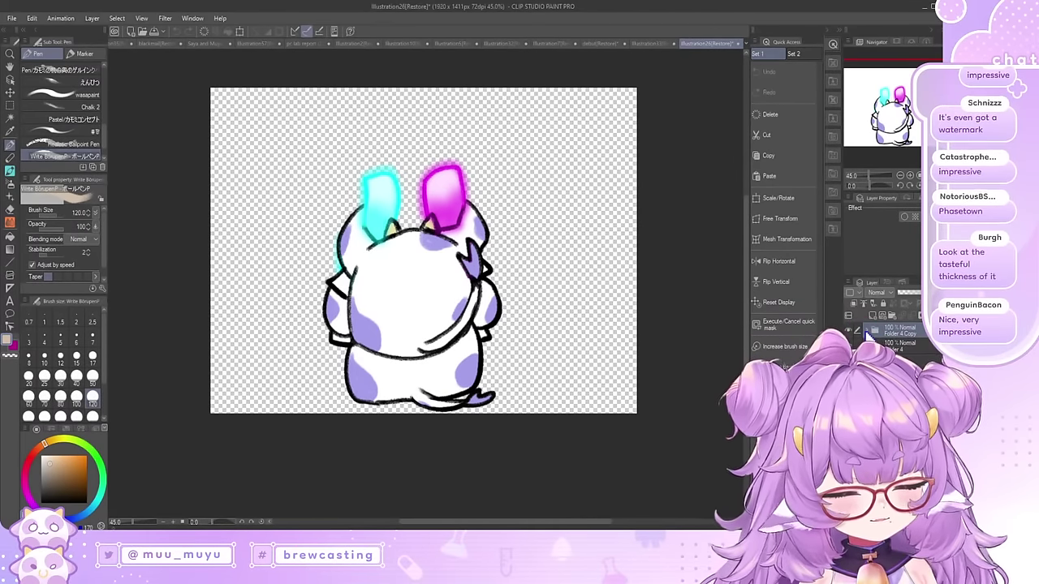
Step: Toggle the visibility of Folder 4 Copy to compare the two versions of the light stick drawing
click(849, 332)
click(849, 332)
click(849, 332)
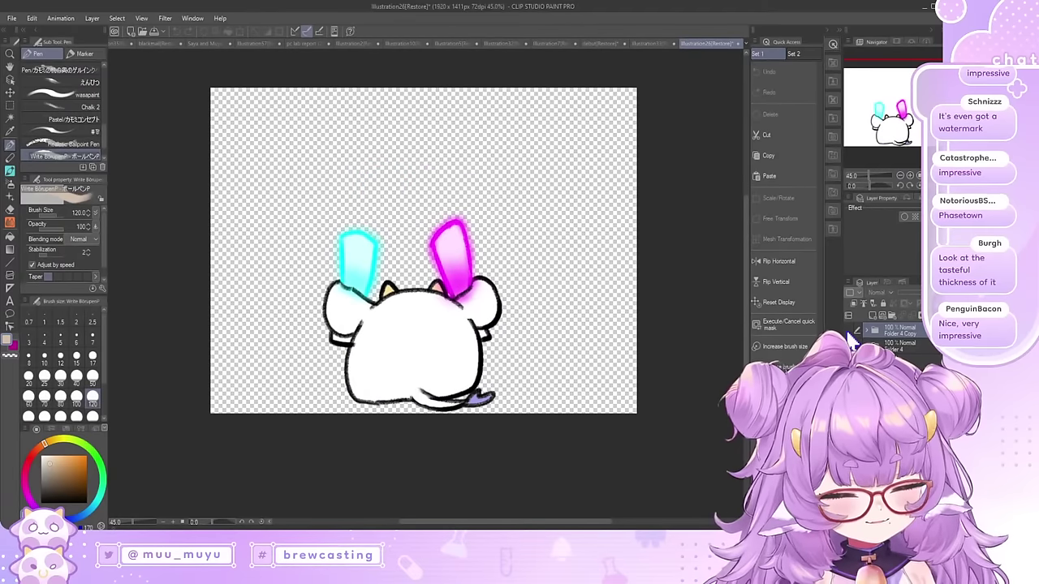
click(850, 332)
click(866, 328)
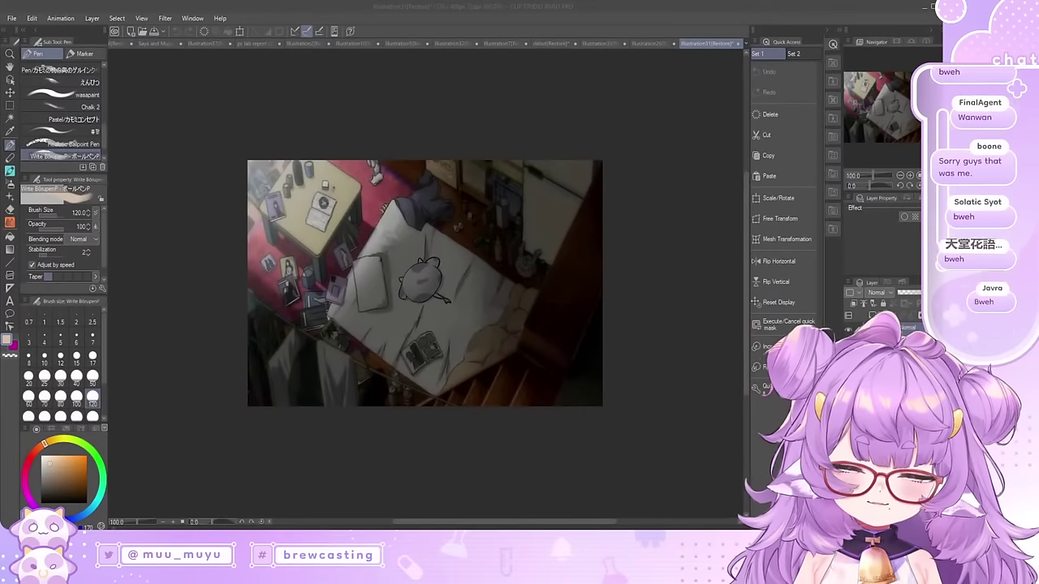
Step: Examine the round spotted cow creature lying on the bed in the dark room picture, Illustration31
scroll(406, 289, up, 7)
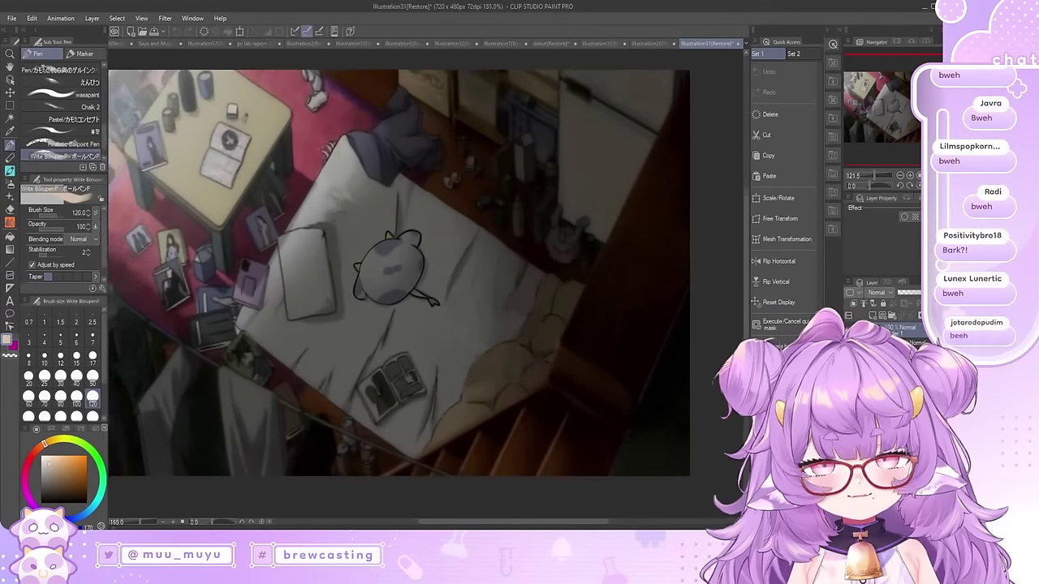
scroll(381, 276, up, 5)
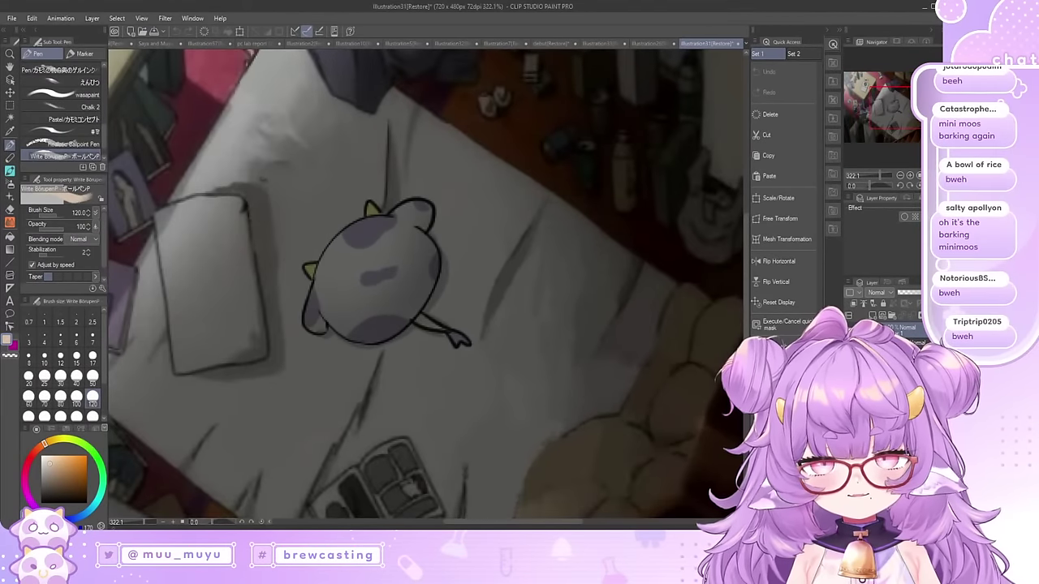
scroll(389, 276, down, 1)
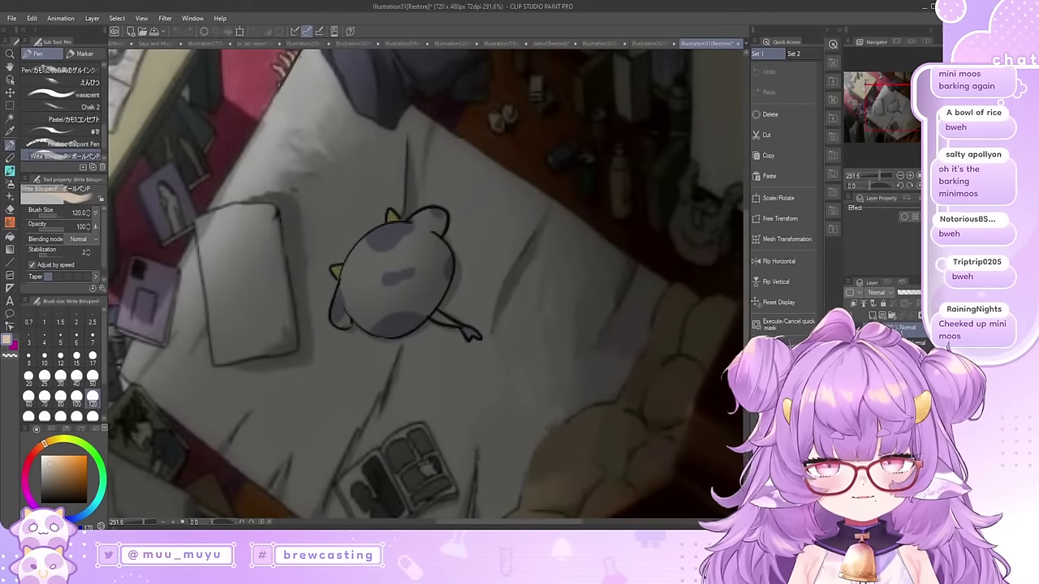
scroll(304, 223, up, 7)
scroll(349, 264, down, 7)
scroll(483, 382, up, 4)
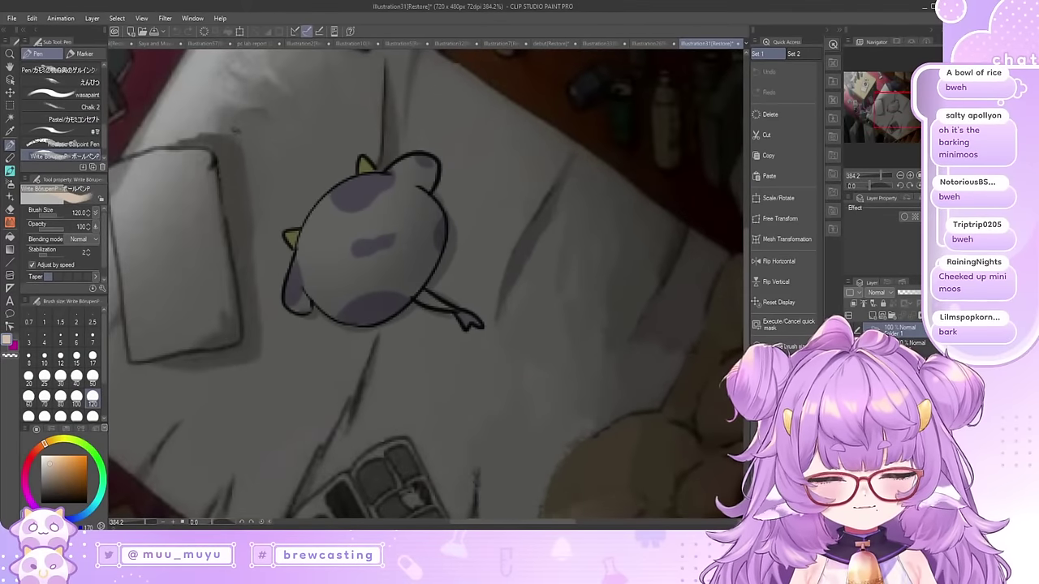
scroll(389, 276, down, 2)
scroll(390, 276, down, 3)
scroll(390, 276, up, 2)
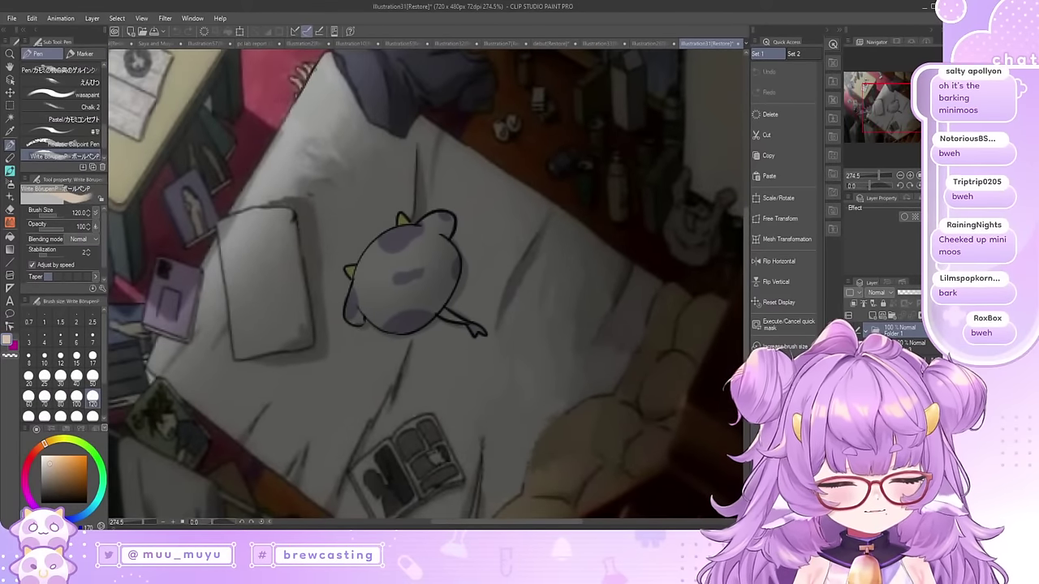
Step: Toggle Folder 1 off and on to compare the bedroom picture's original sleeping figure with the cow creature edit
click(849, 330)
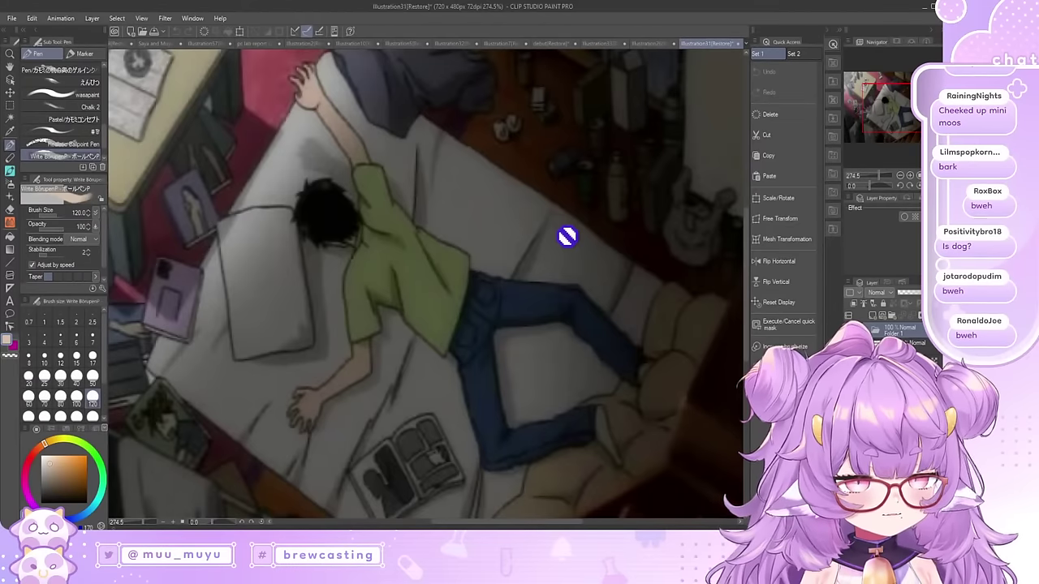
scroll(564, 239, down, 2)
scroll(523, 232, up, 1)
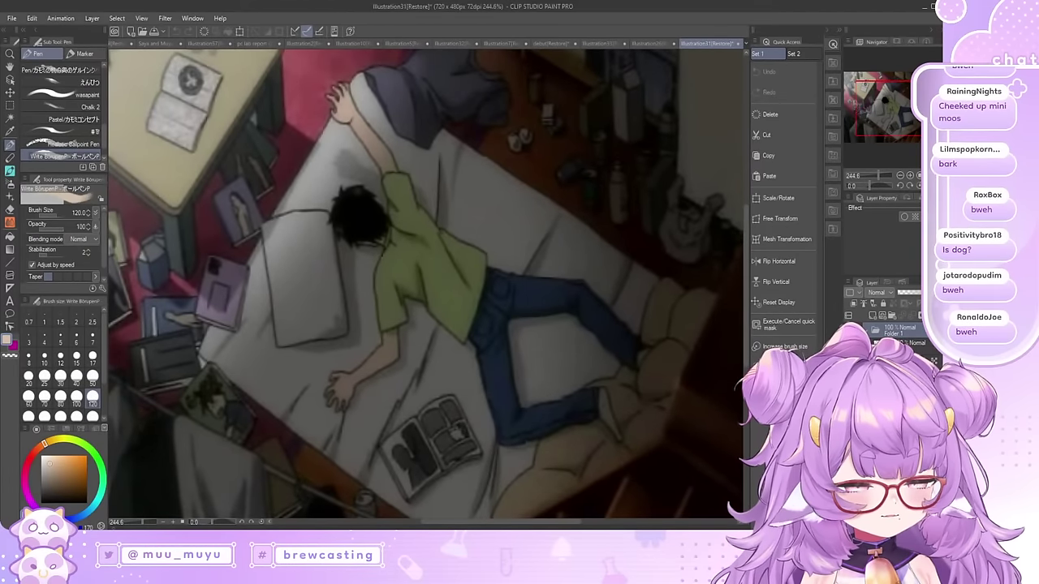
click(849, 331)
click(849, 330)
click(849, 331)
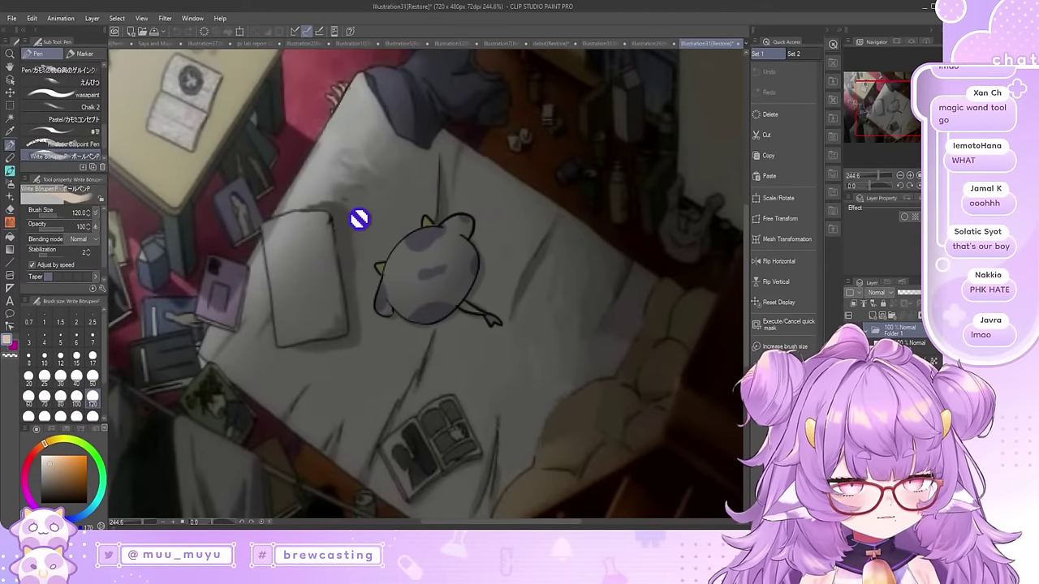
scroll(333, 225, up, 5)
scroll(333, 225, down, 4)
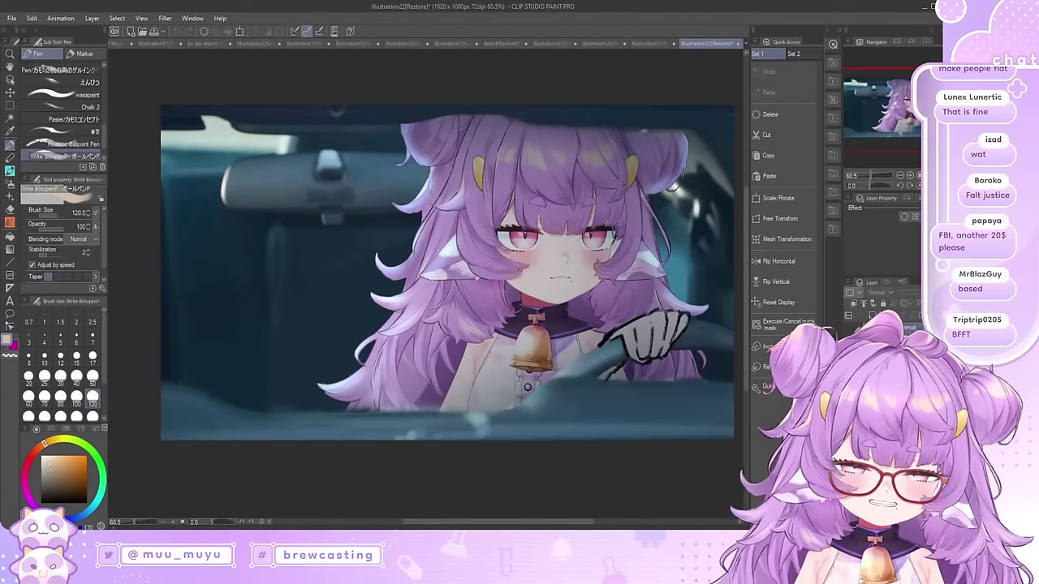
Step: Examine the driver picture with the hand on the steering wheel in Illustration22, and hide it to show the hallway picture
scroll(432, 171, up, 2)
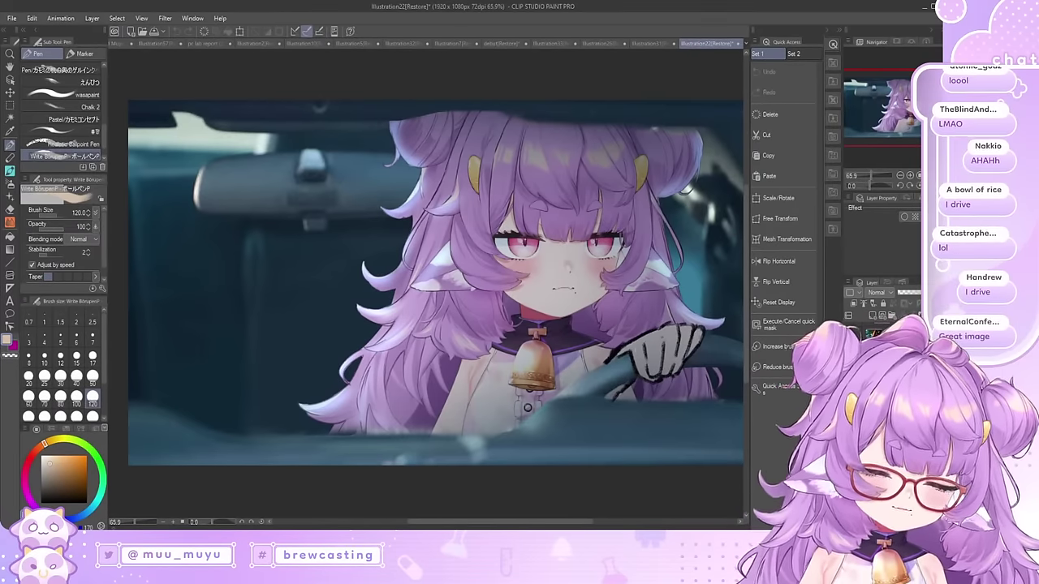
scroll(241, 395, up, 4)
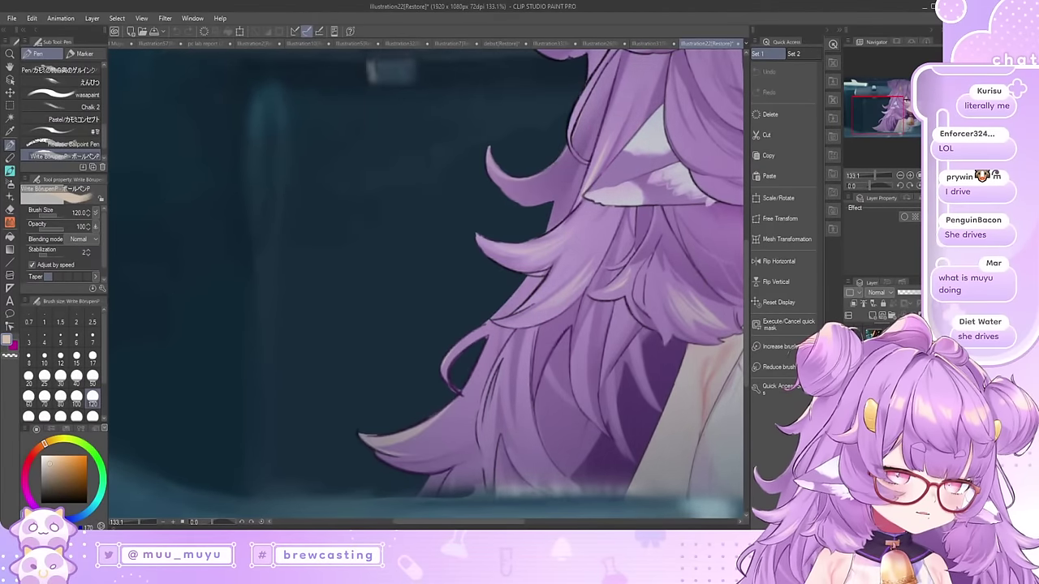
scroll(371, 441, down, 3)
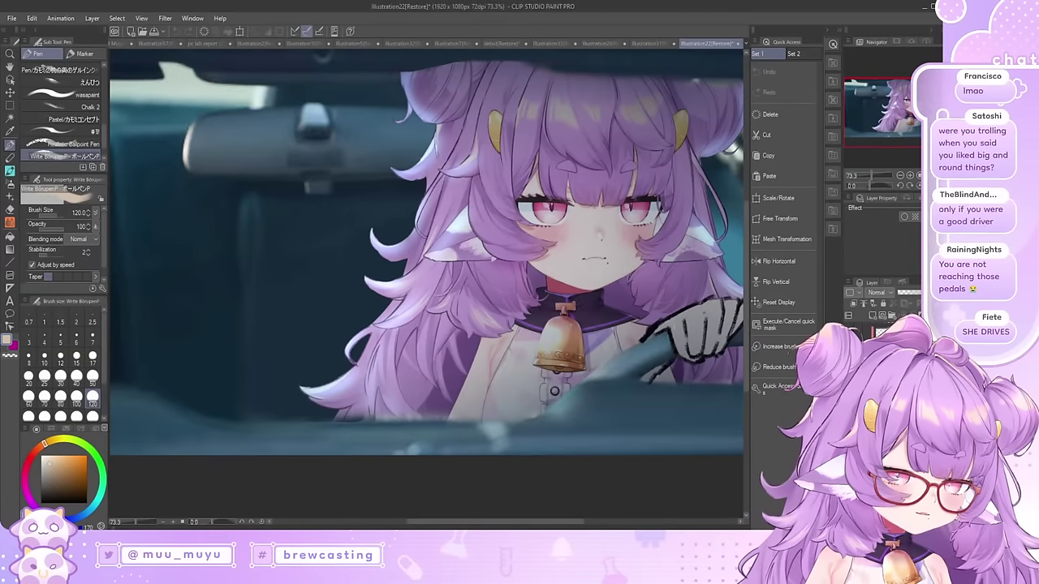
click(850, 331)
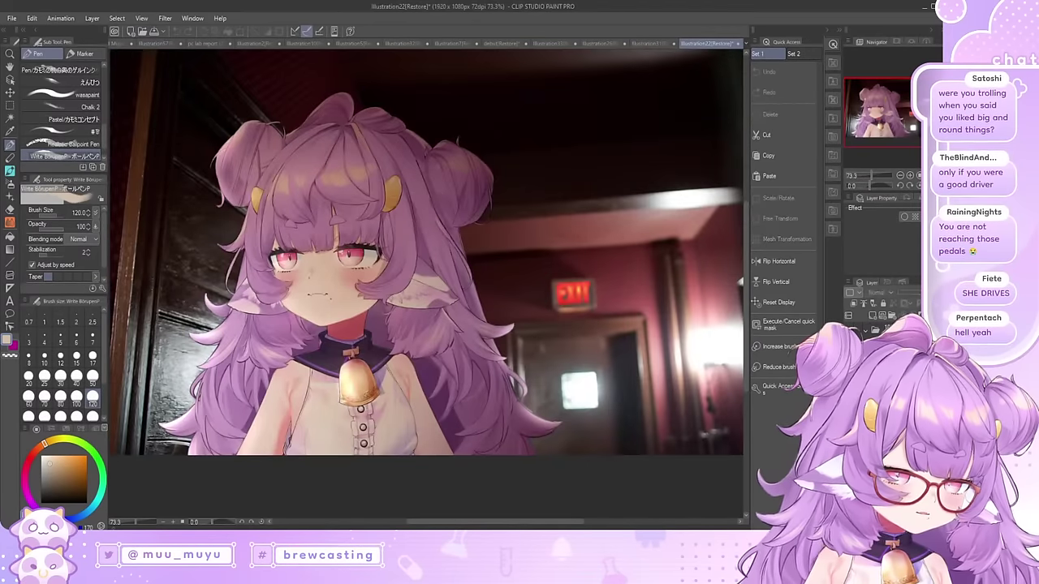
scroll(448, 332, down, 3)
scroll(493, 314, down, 1)
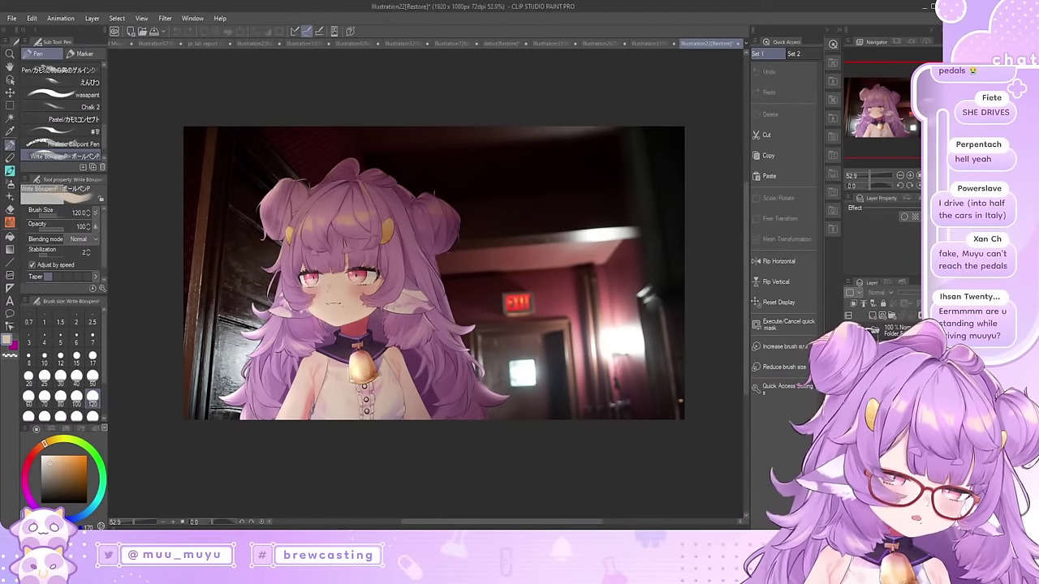
Step: Hide the hallway picture and the front-facing standing picture to show the side-profile night driving picture
click(850, 332)
click(849, 349)
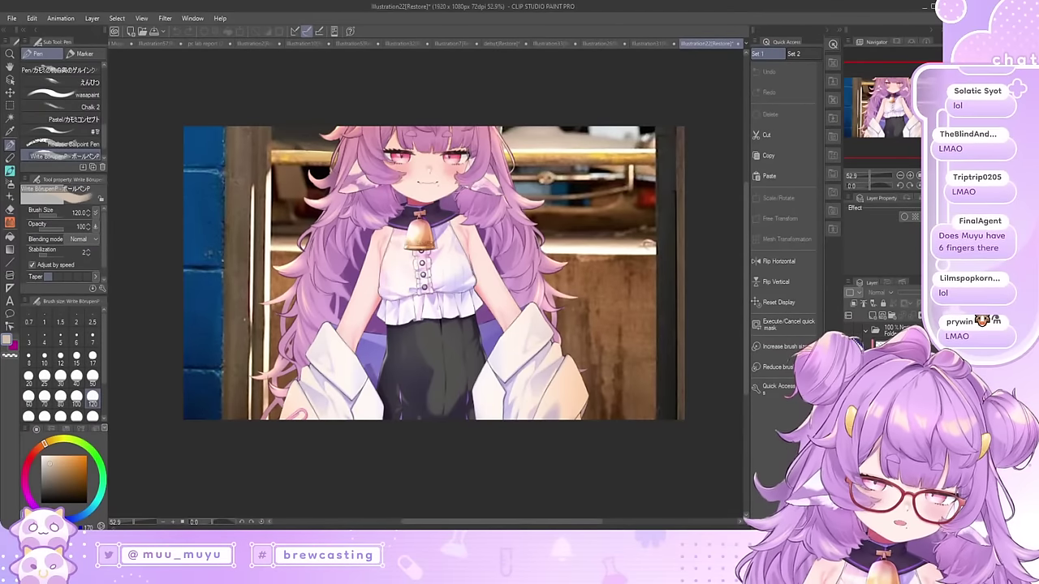
click(849, 332)
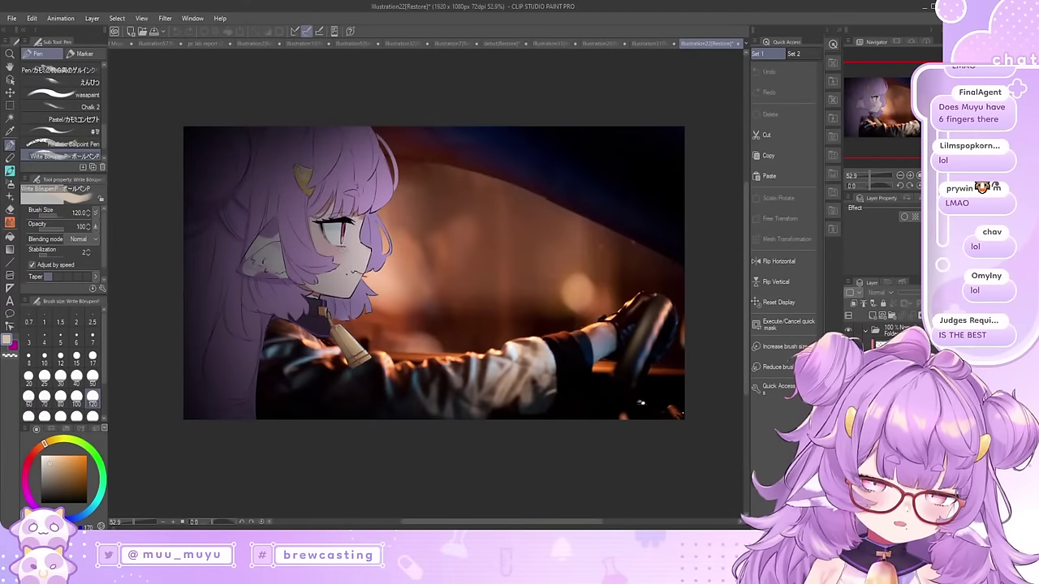
click(849, 345)
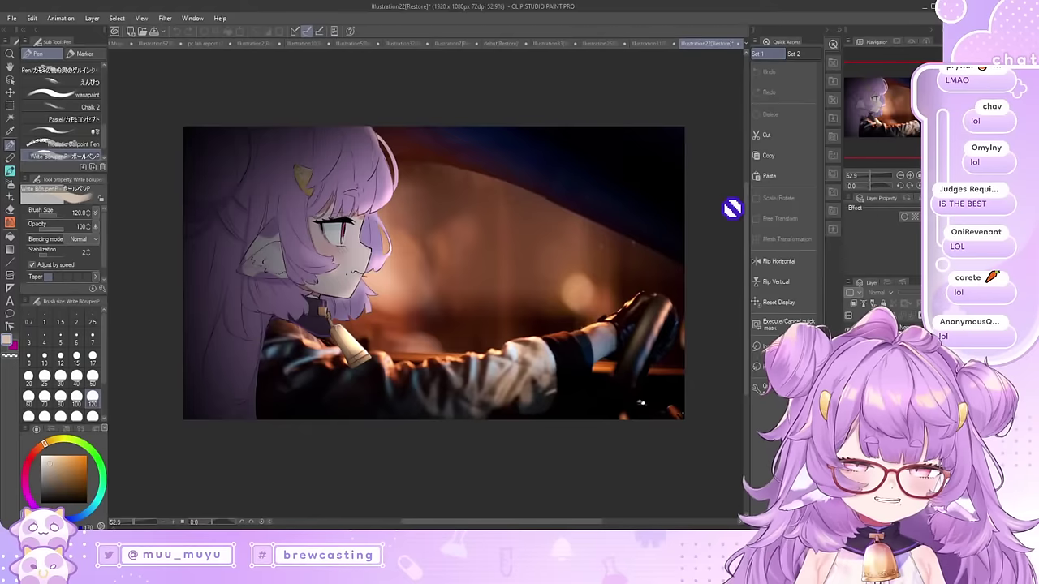
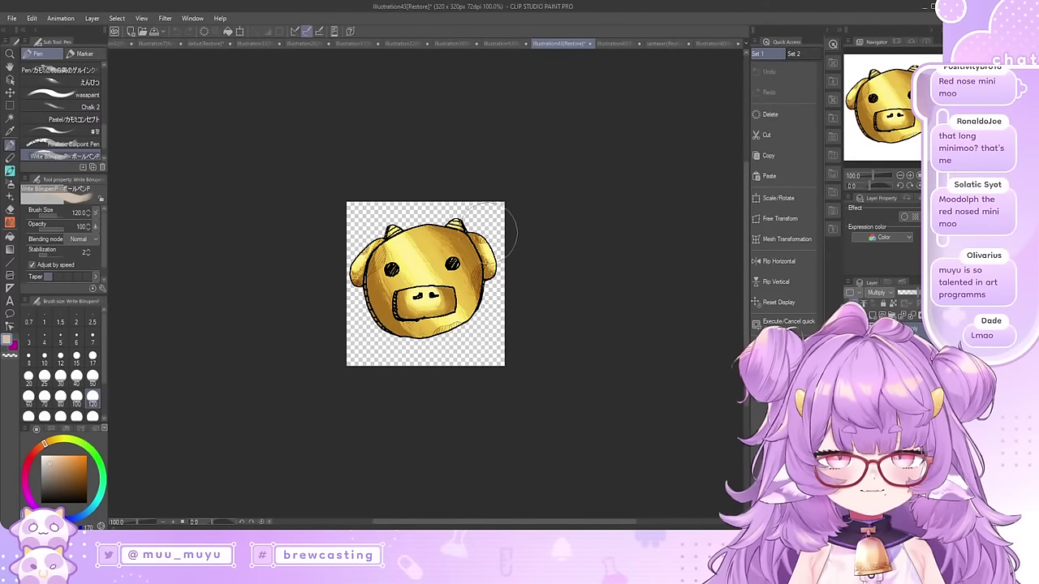
Step: Remove the 68% Multiply layer above the golden cow head drawing in Illustration43
scroll(427, 284, down, 2)
scroll(415, 287, up, 9)
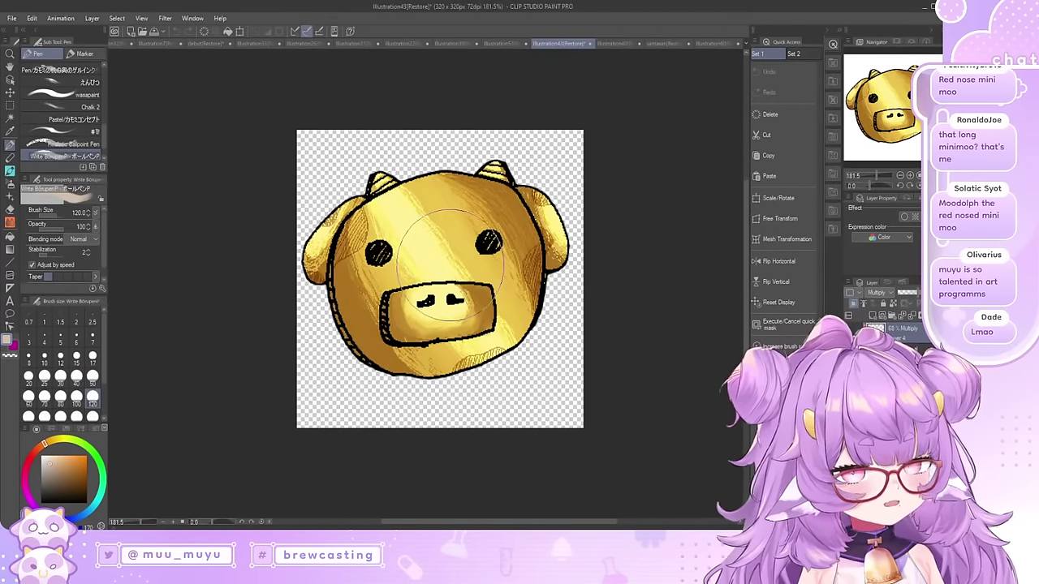
scroll(569, 300, up, 1)
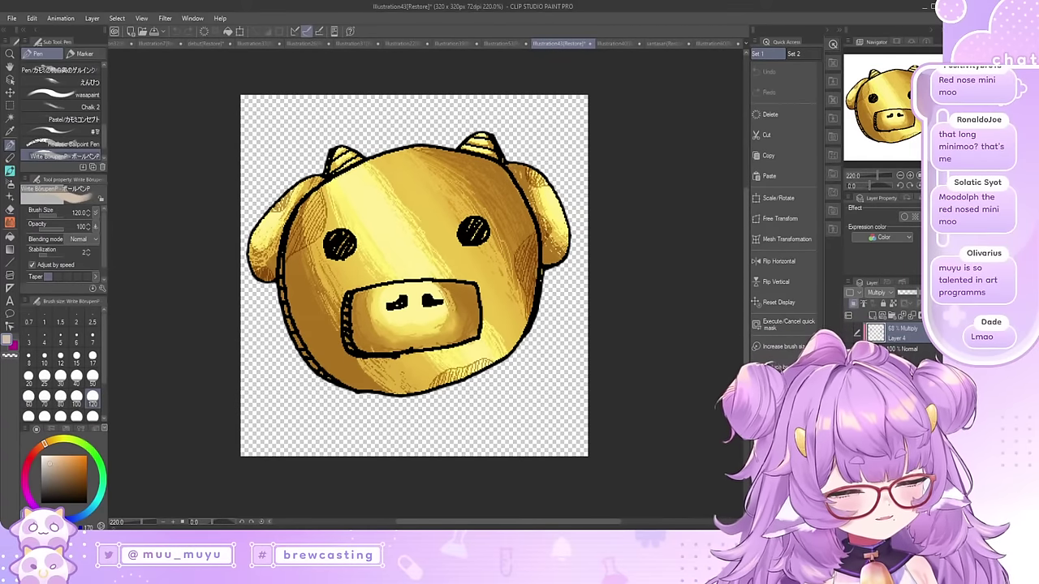
click(912, 317)
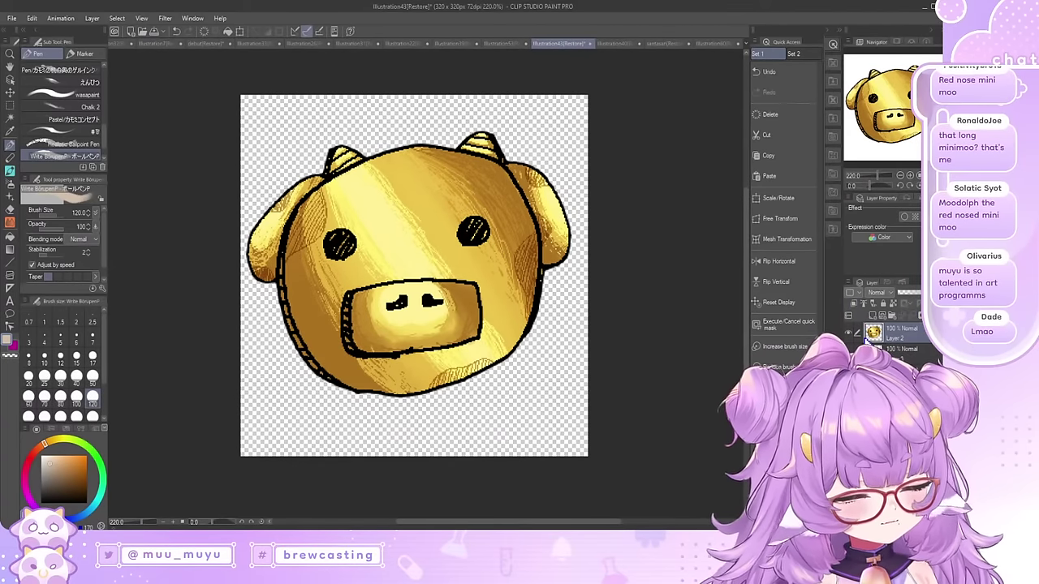
Step: Hide the golden cow head in Illustration43 and show the white-and-purple cow head with the blue pacifier
click(850, 328)
click(850, 343)
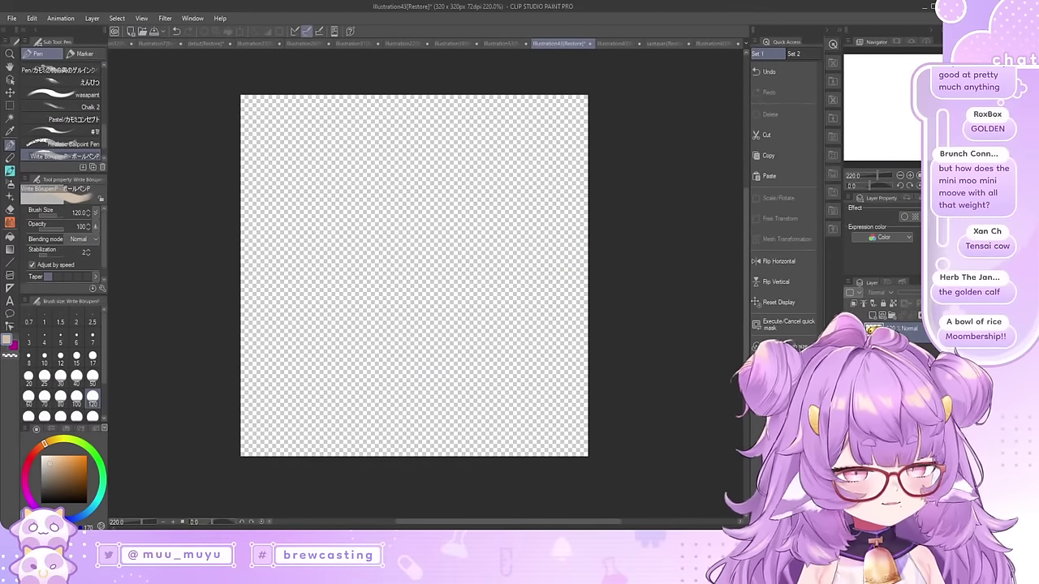
click(850, 329)
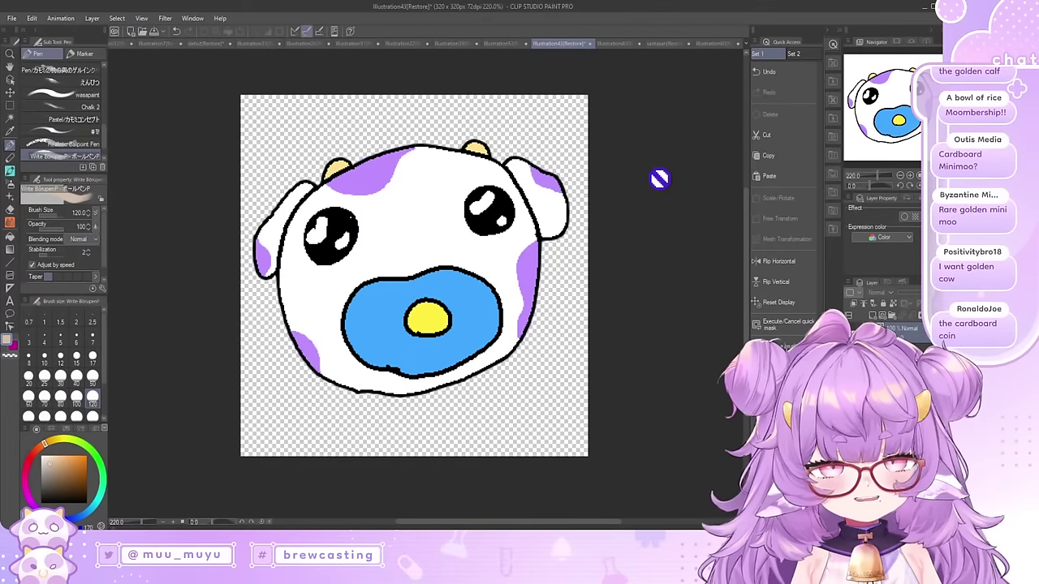
Step: Switch to Illustration40 and examine the chibi girl stick puppet and the purple smoke cloud sign up close
click(612, 43)
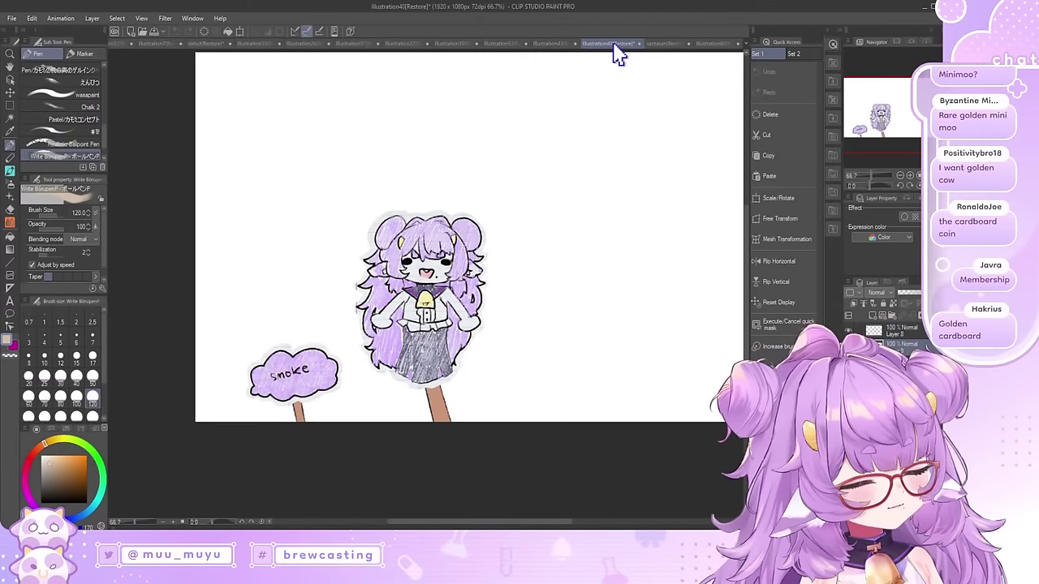
scroll(482, 357, down, 3)
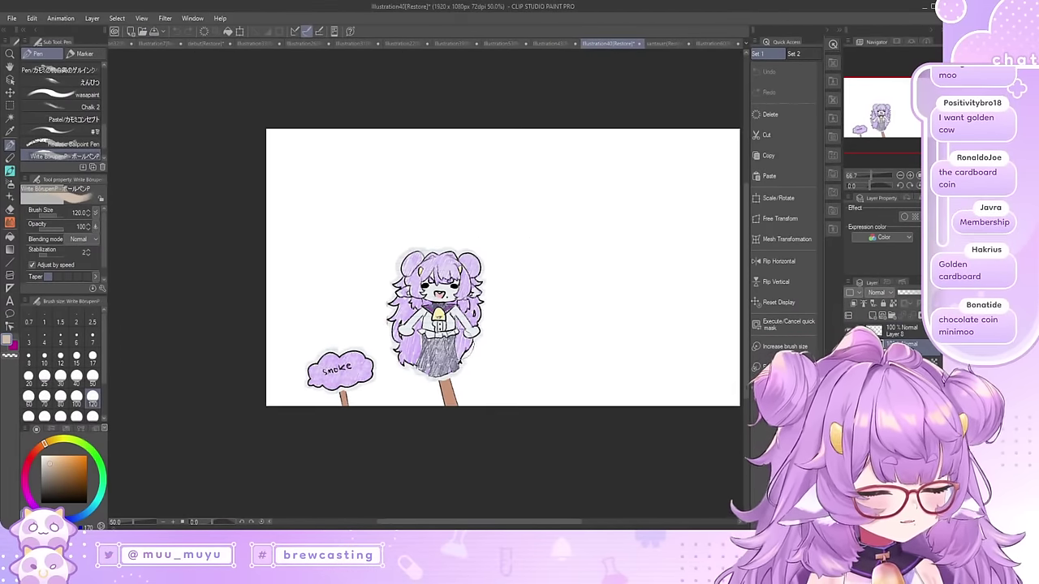
scroll(437, 343, up, 15)
scroll(487, 194, down, 3)
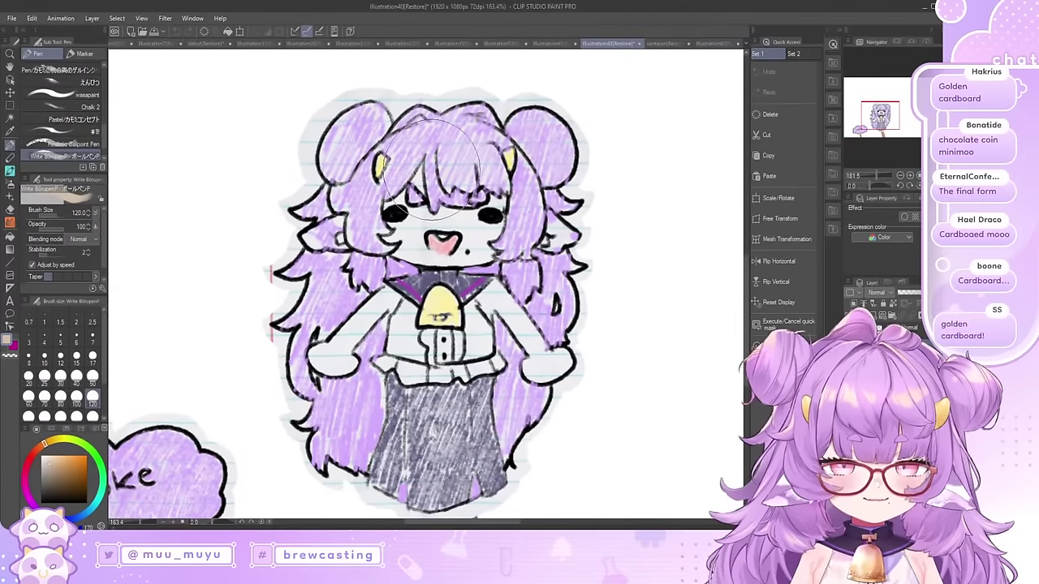
scroll(418, 235, up, 1)
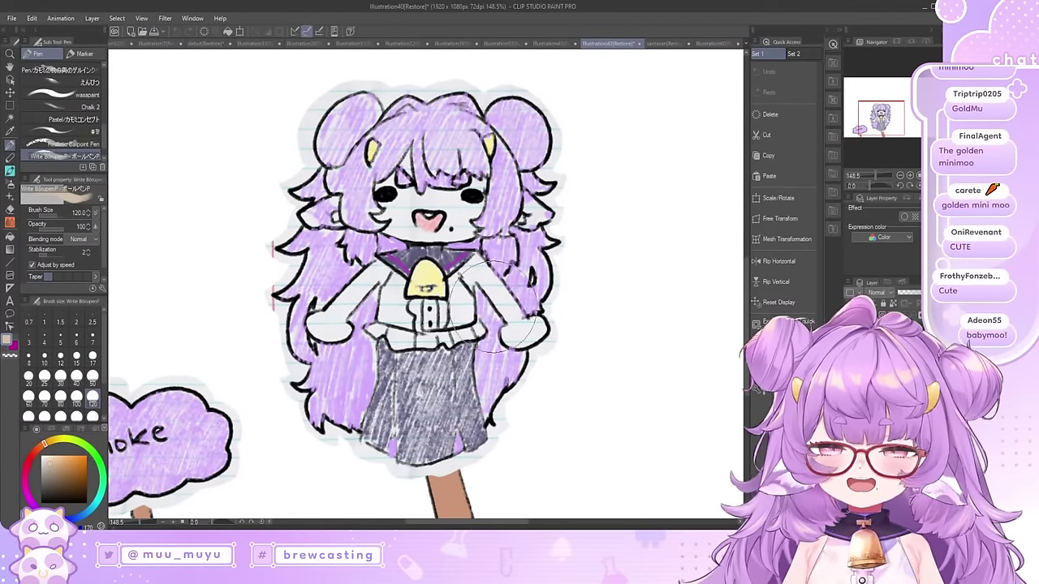
scroll(512, 333, down, 1)
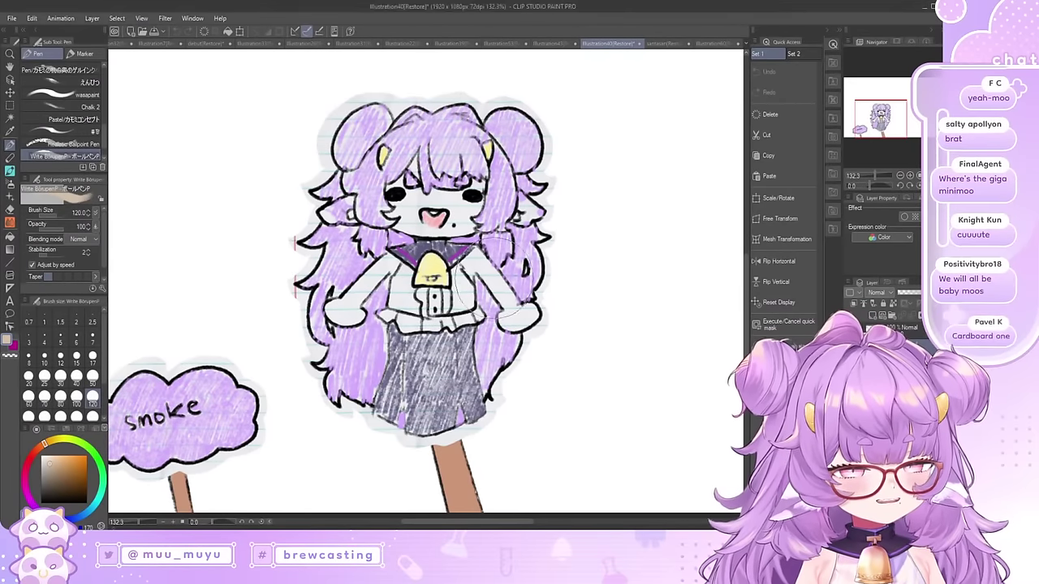
scroll(609, 215, down, 4)
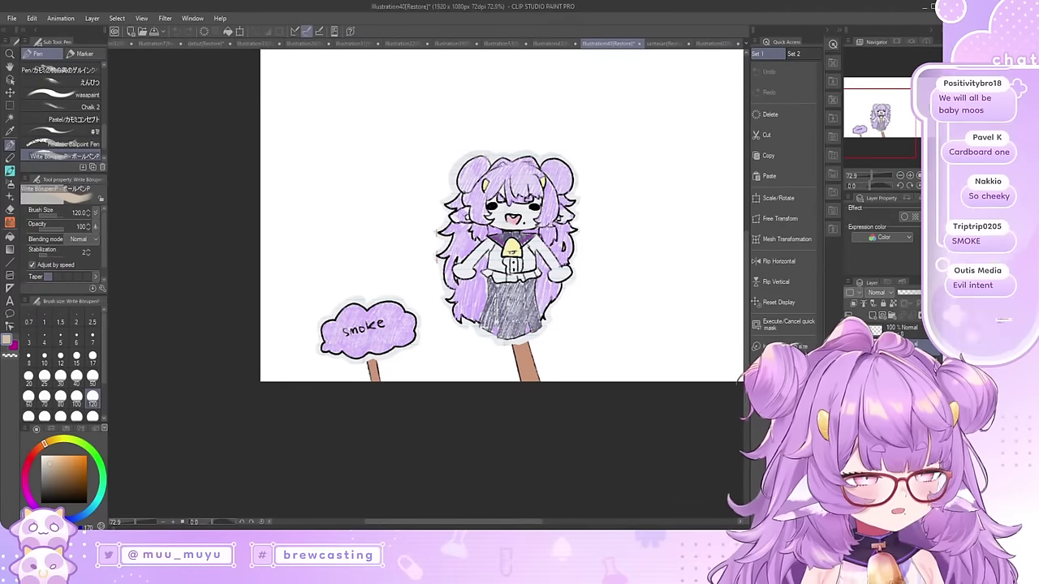
scroll(251, 341, up, 5)
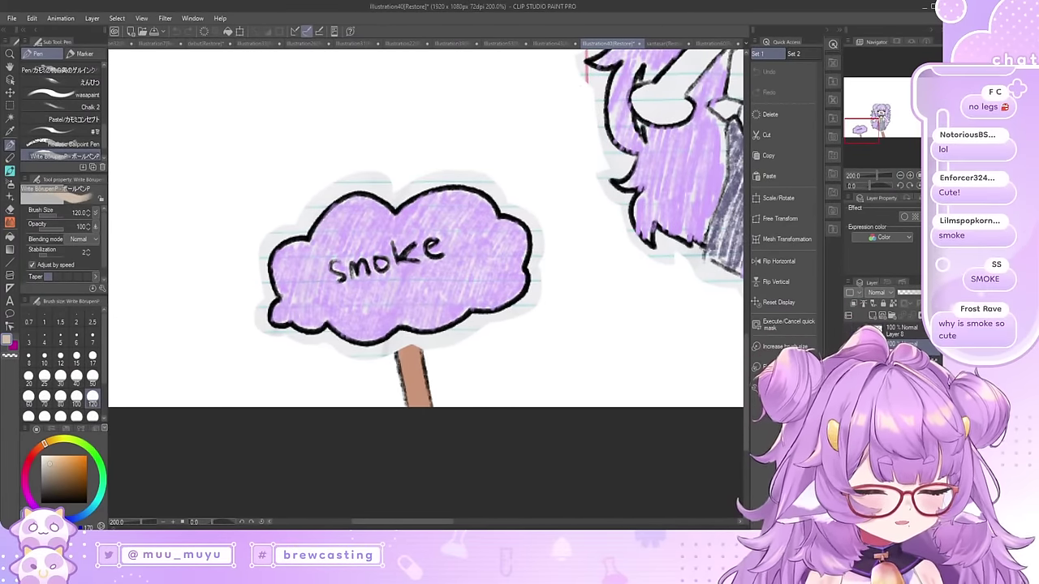
Step: Hide the stick puppet and smoke sign to show the yellow sock puppet with the name tag, and inspect it
click(849, 344)
scroll(213, 374, down, 12)
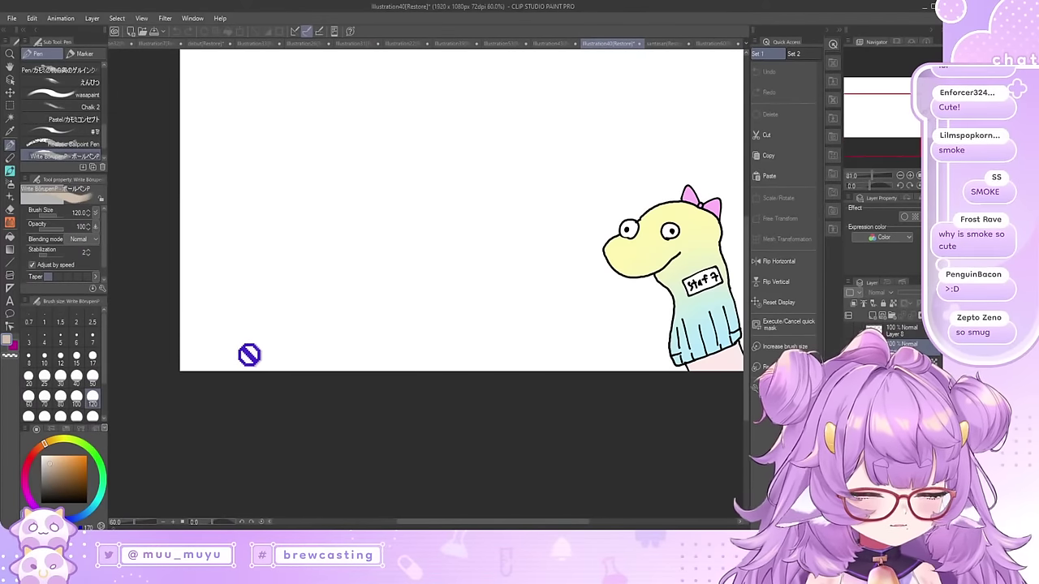
scroll(572, 305, up, 7)
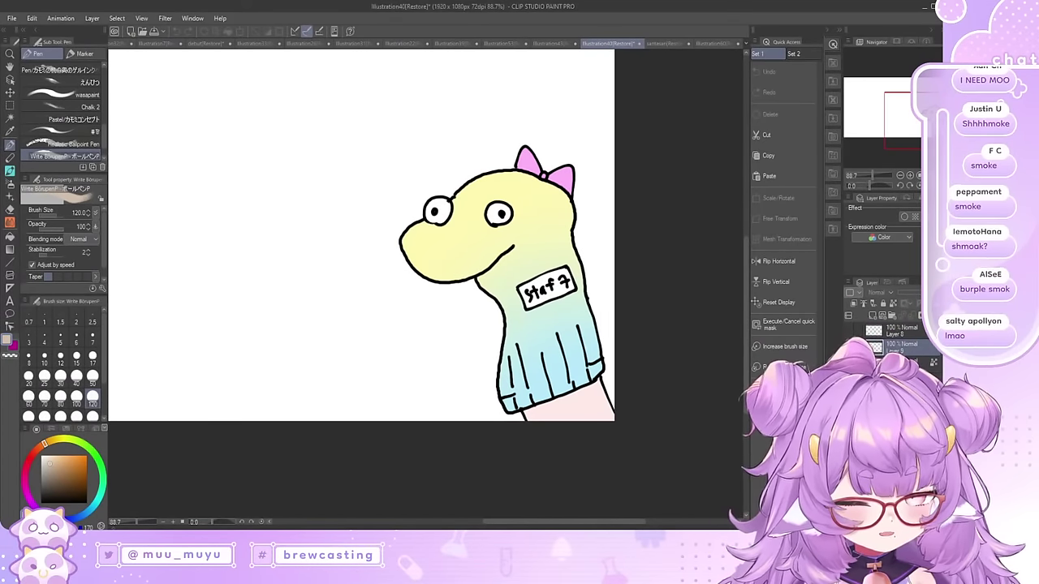
Step: Hide the yellow sock puppet, show the blue sock puppet in the suit and tie, and examine it up close
click(849, 346)
click(849, 363)
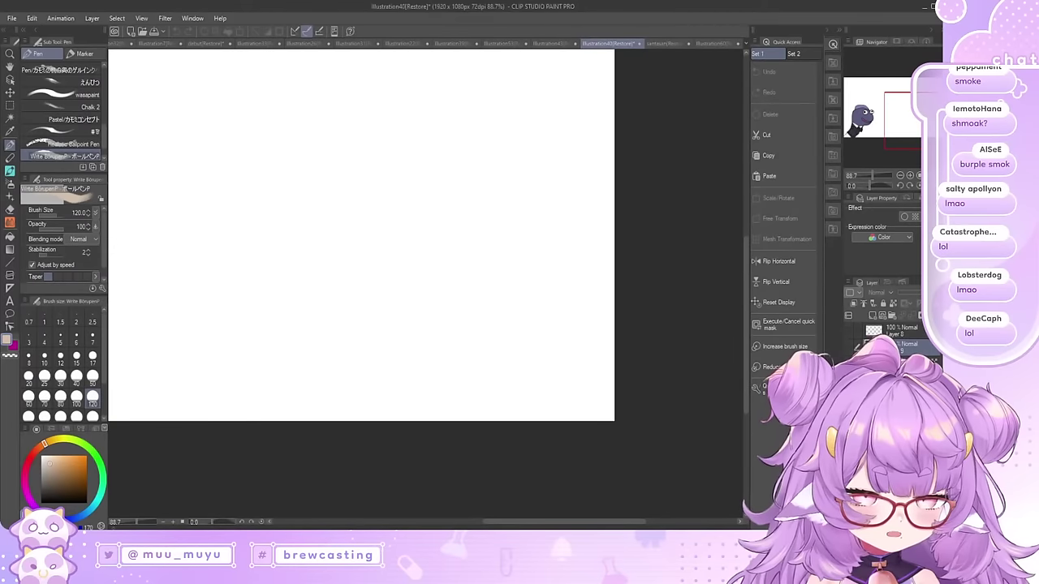
scroll(563, 295, down, 3)
scroll(152, 245, up, 1)
scroll(183, 303, up, 3)
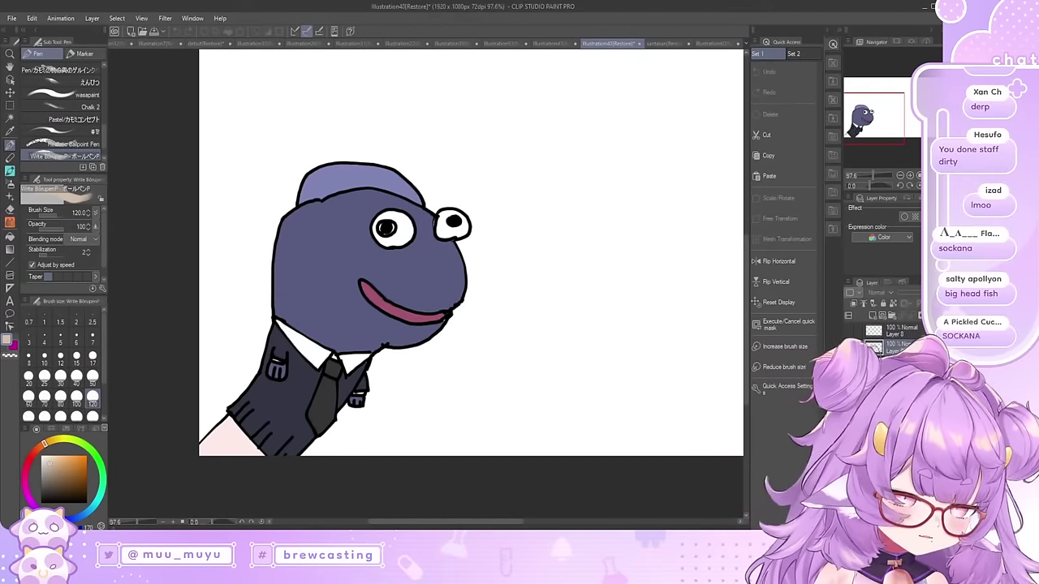
Step: Hide the blue sock puppet, view the cardboard Phase Connect office sign, and hide the sign to leave a blank canvas
scroll(371, 311, down, 6)
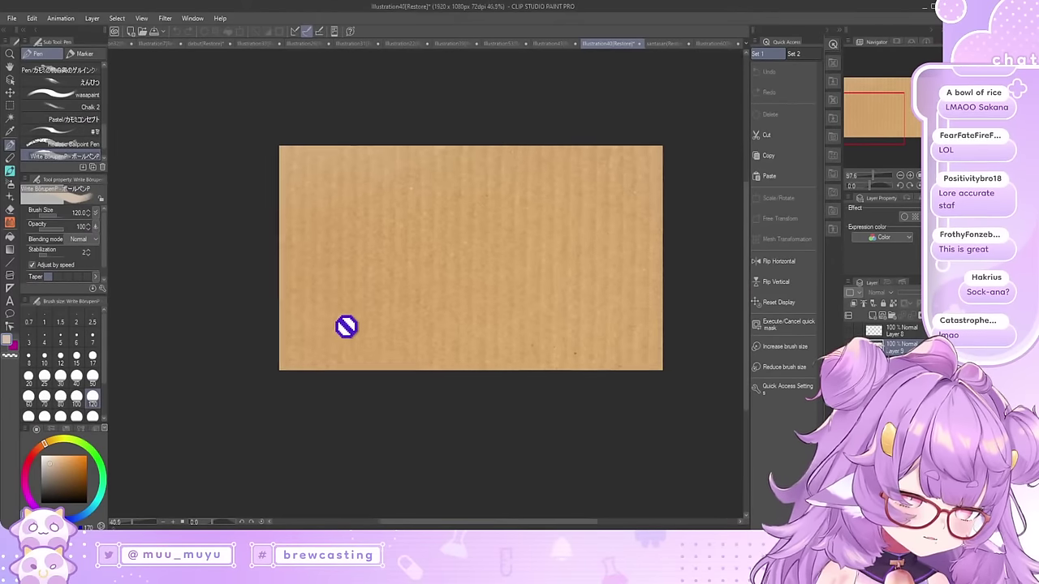
scroll(631, 378, up, 2)
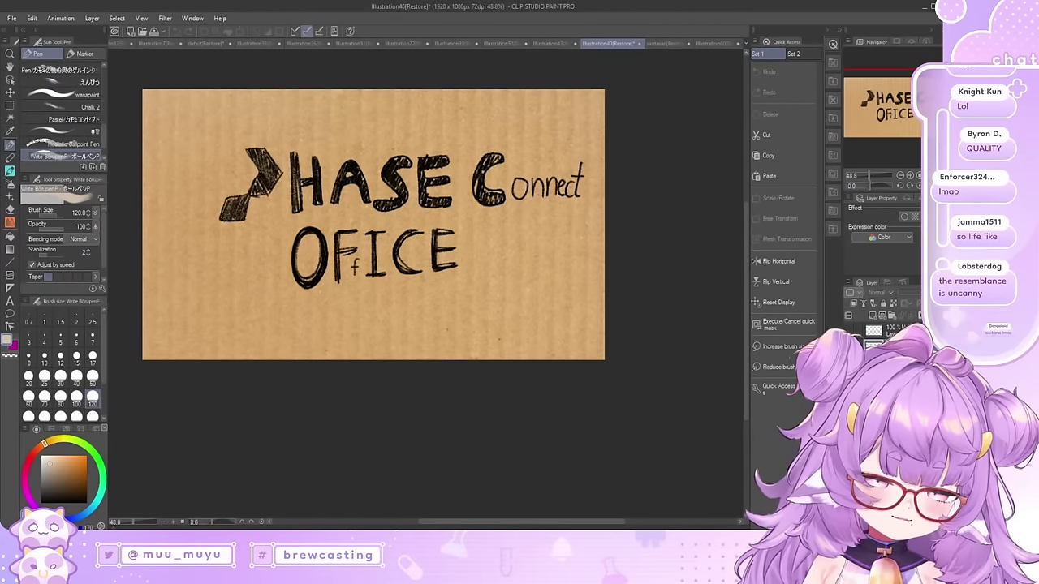
key(Delete)
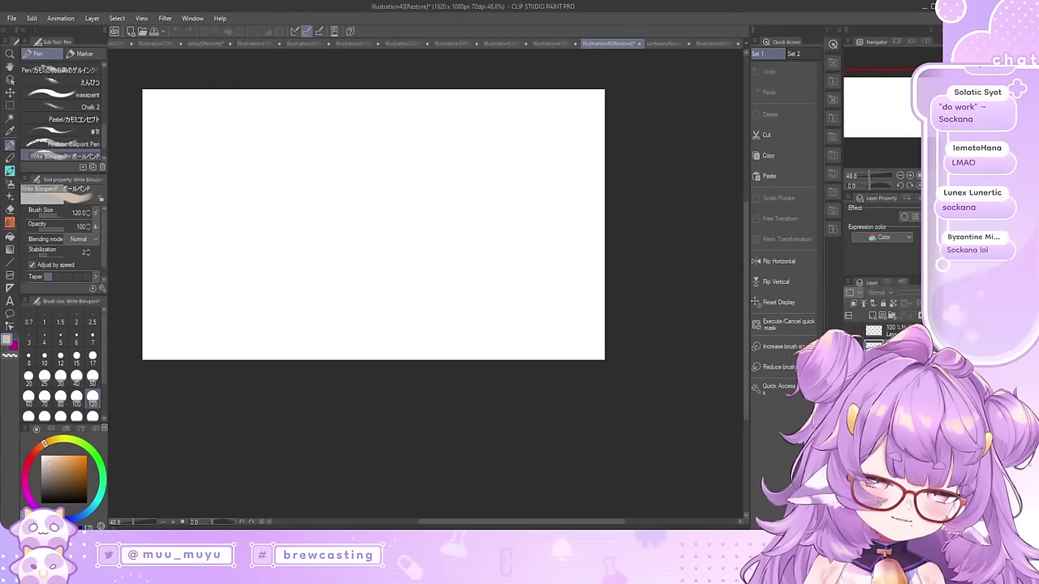
Step: View the santasan speed-line sketch, and hide the purple-haired portraits in Illustration60 one after the other
click(658, 43)
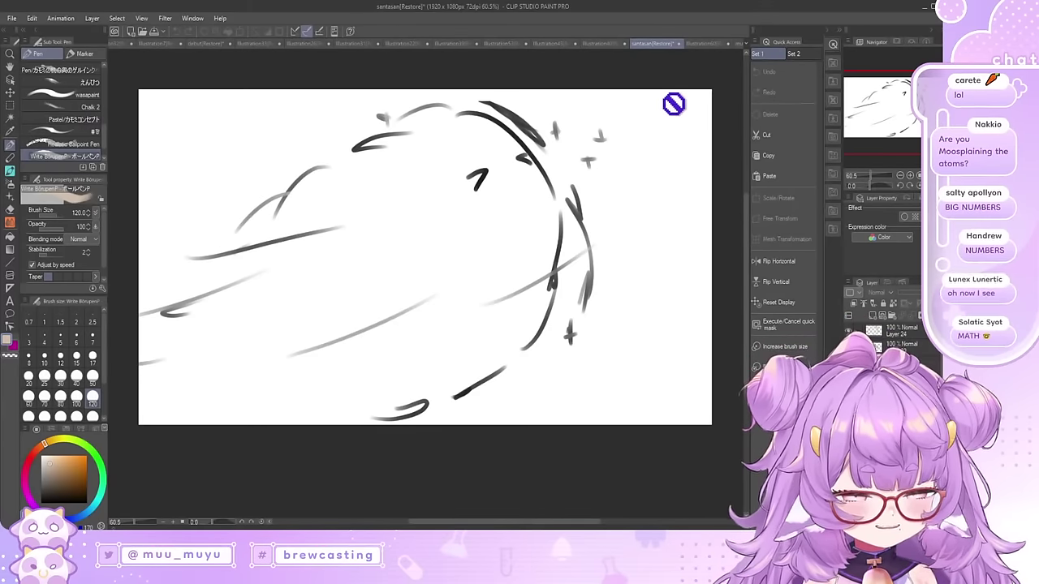
click(701, 44)
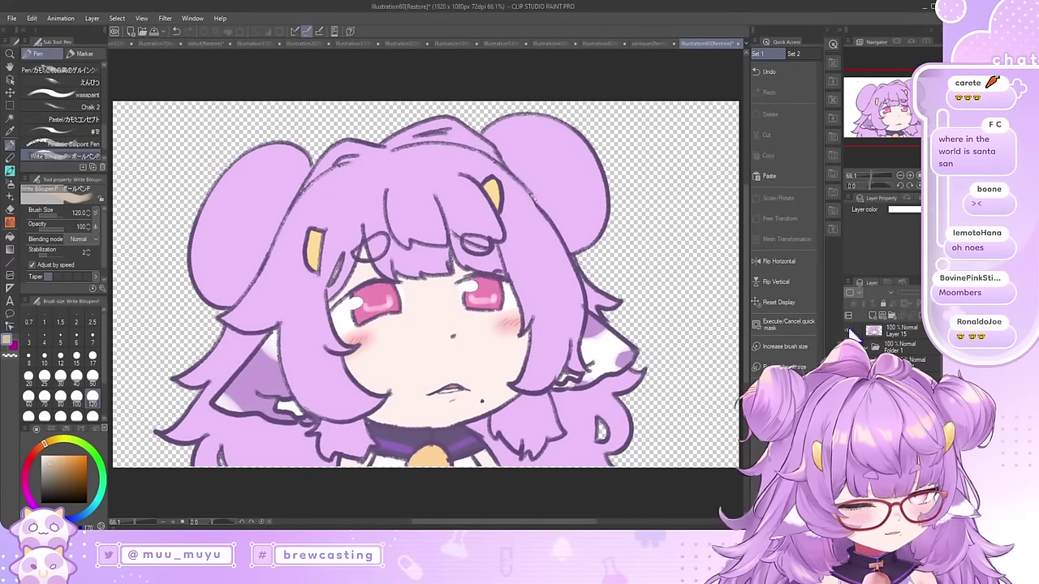
click(850, 330)
click(849, 347)
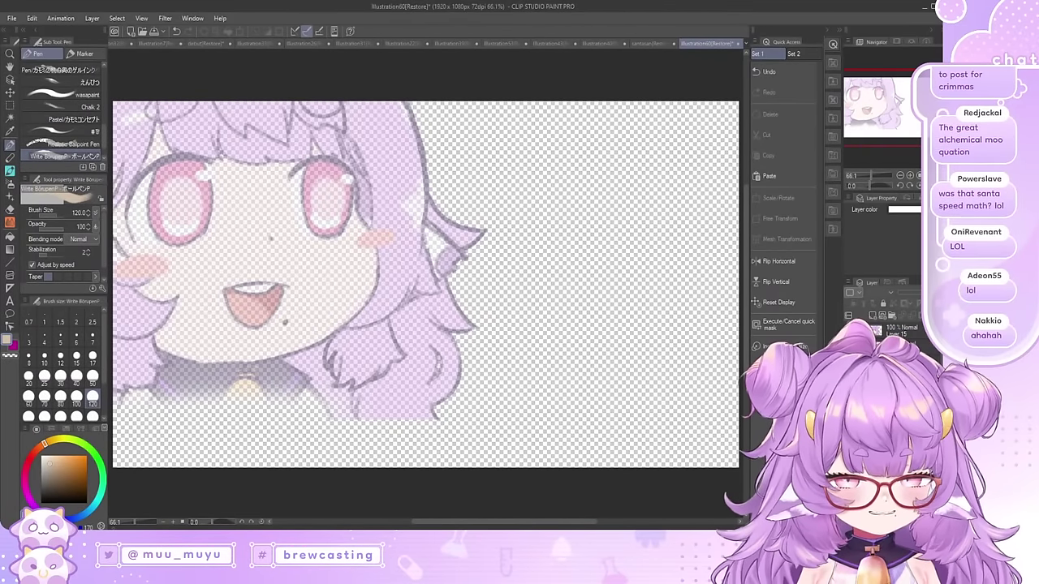
click(849, 347)
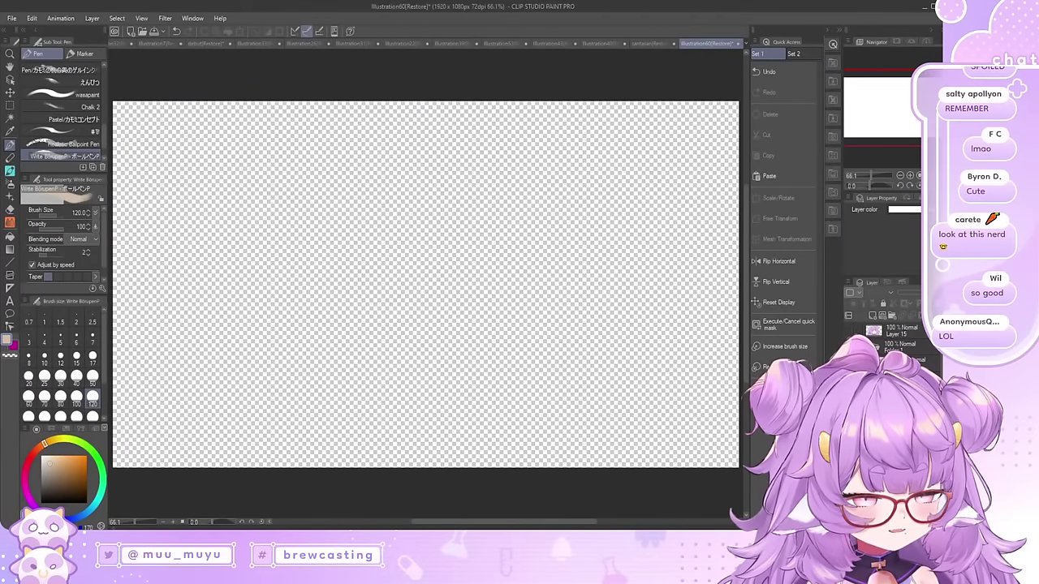
Step: View the side-profile sketch in muyu muyuu, and examine the full-body standing figure with cow slippers in mumuummum
key(ctrl+Tab)
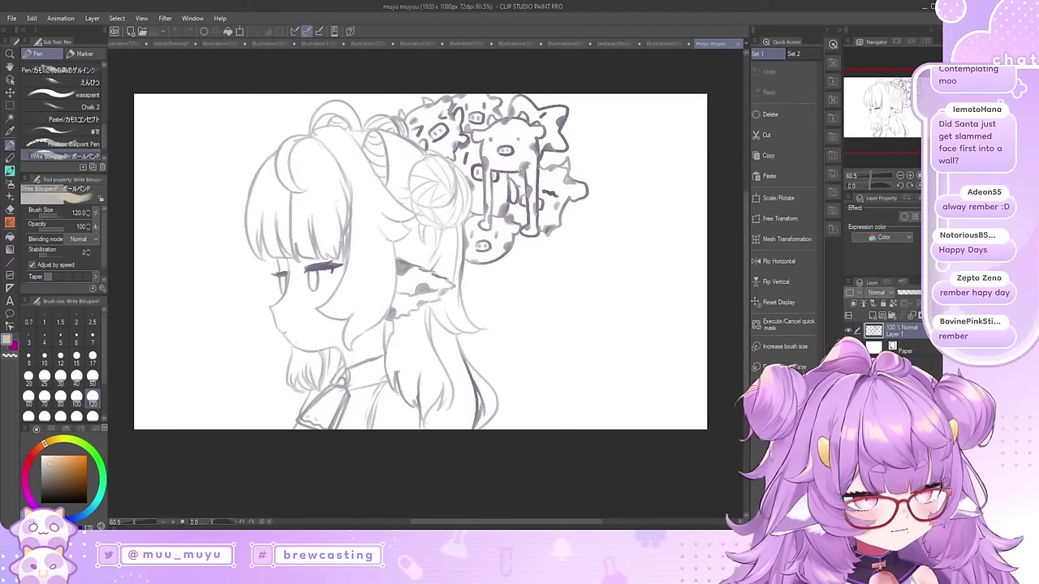
key(ctrl+Tab)
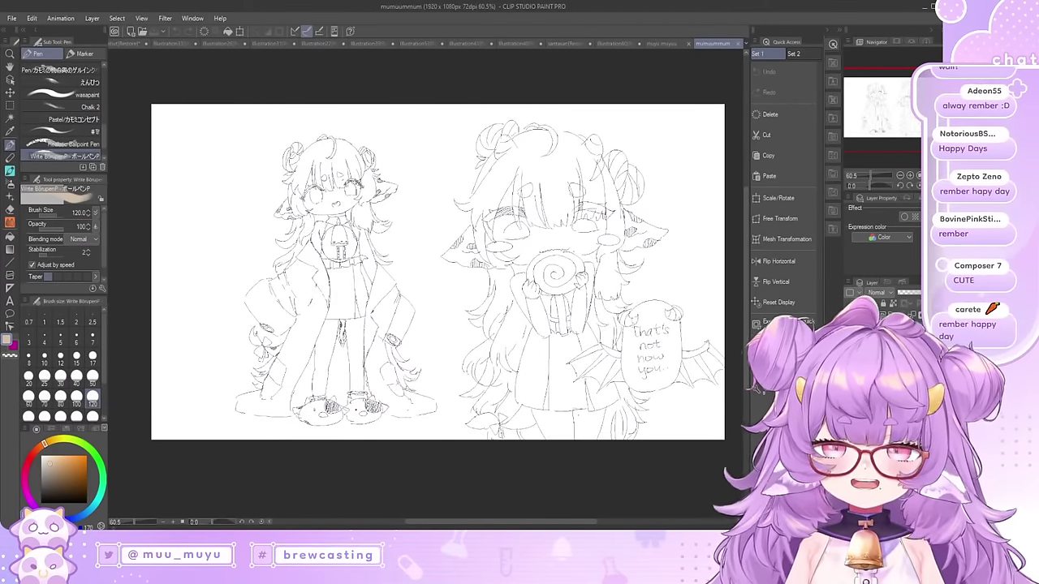
scroll(337, 261, up, 6)
scroll(373, 213, down, 4)
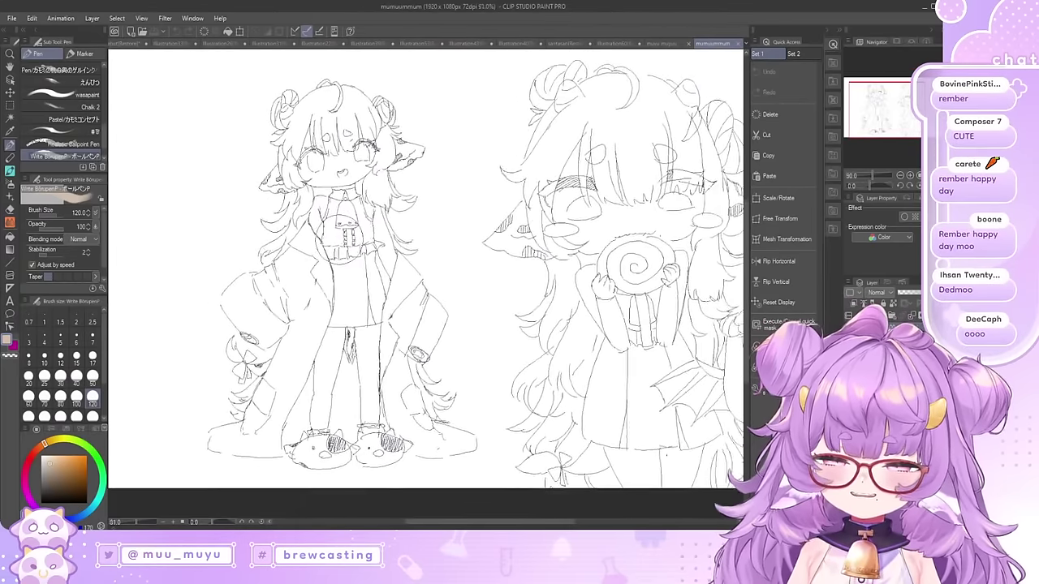
scroll(316, 234, up, 3)
scroll(318, 225, down, 2)
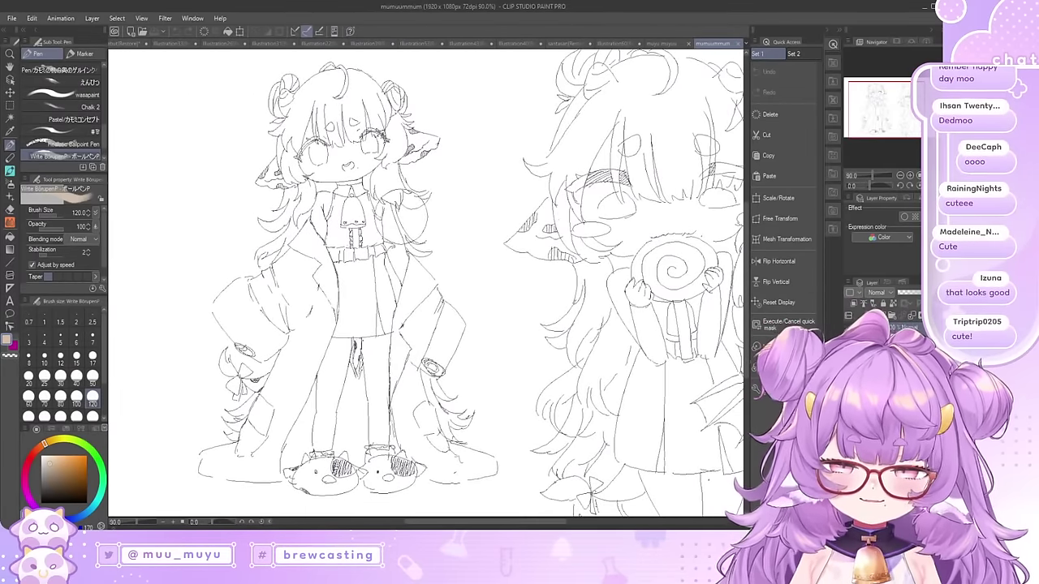
scroll(365, 203, up, 4)
scroll(327, 308, down, 3)
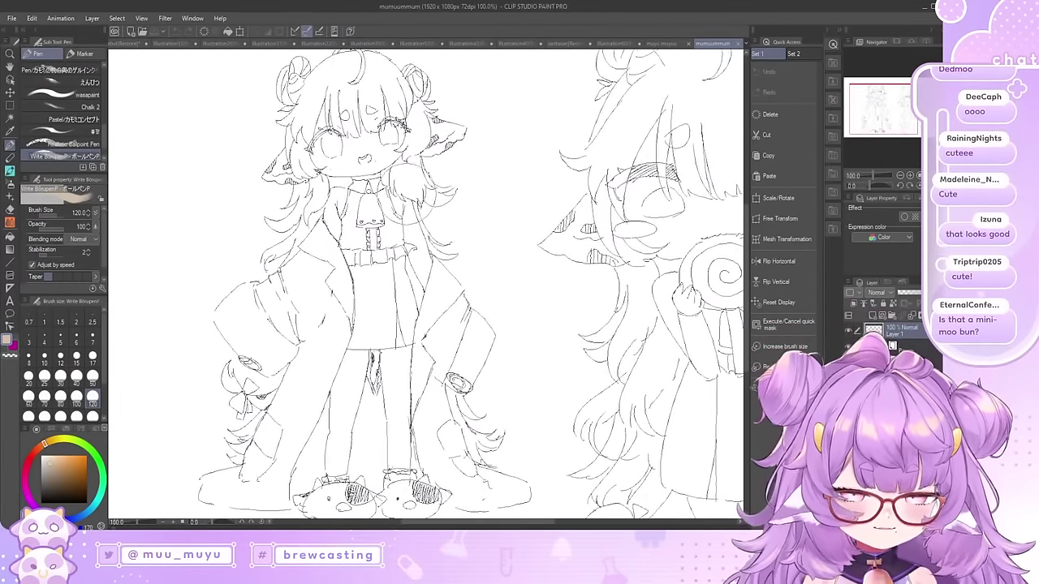
scroll(308, 122, up, 2)
scroll(390, 276, down, 1)
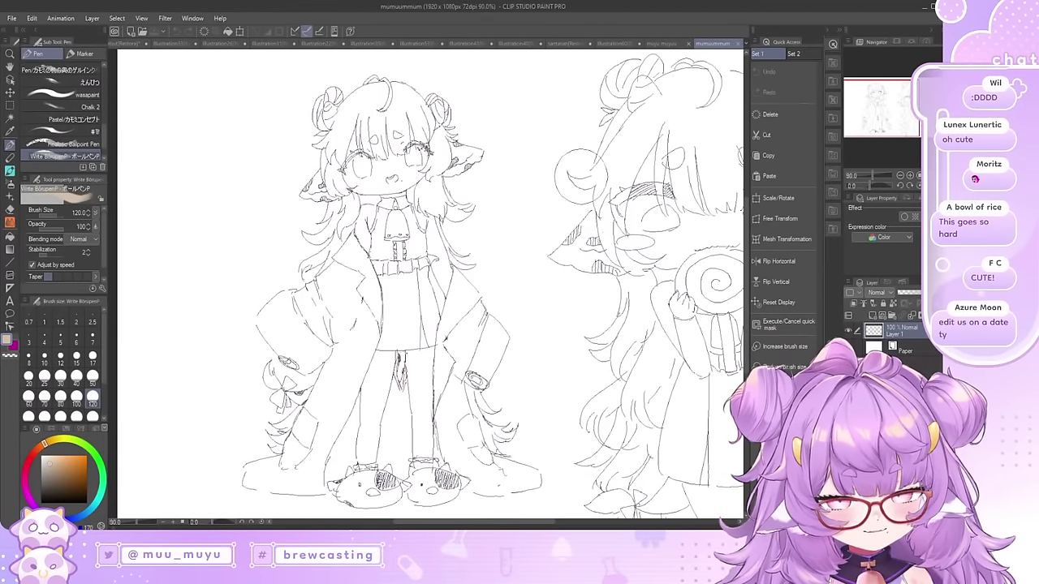
Step: Examine the girl holding the swirl lollipop and the winged character with handwritten text beside her
scroll(297, 218, down, 3)
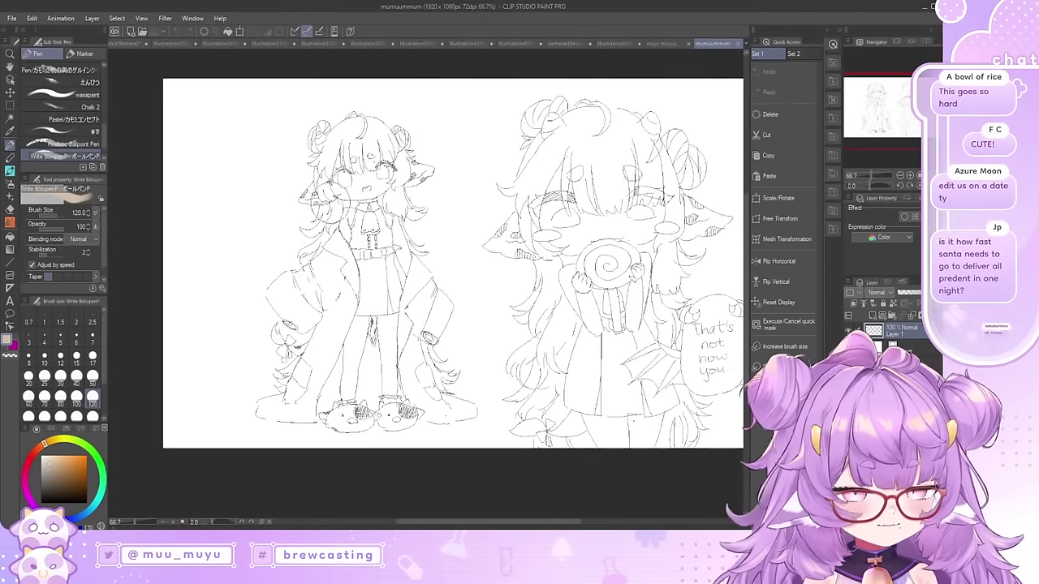
scroll(698, 244, up, 2)
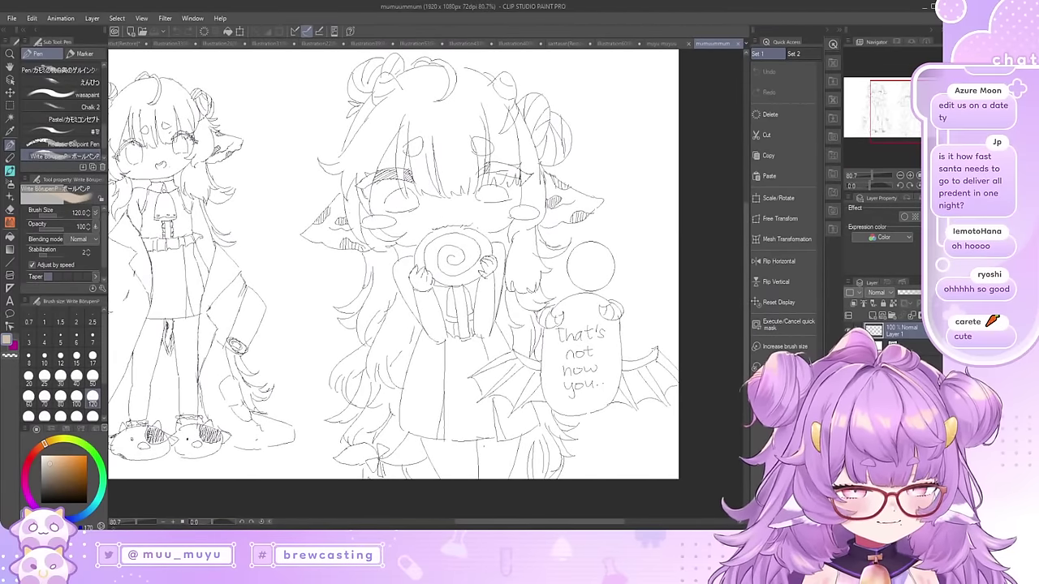
scroll(649, 238, up, 2)
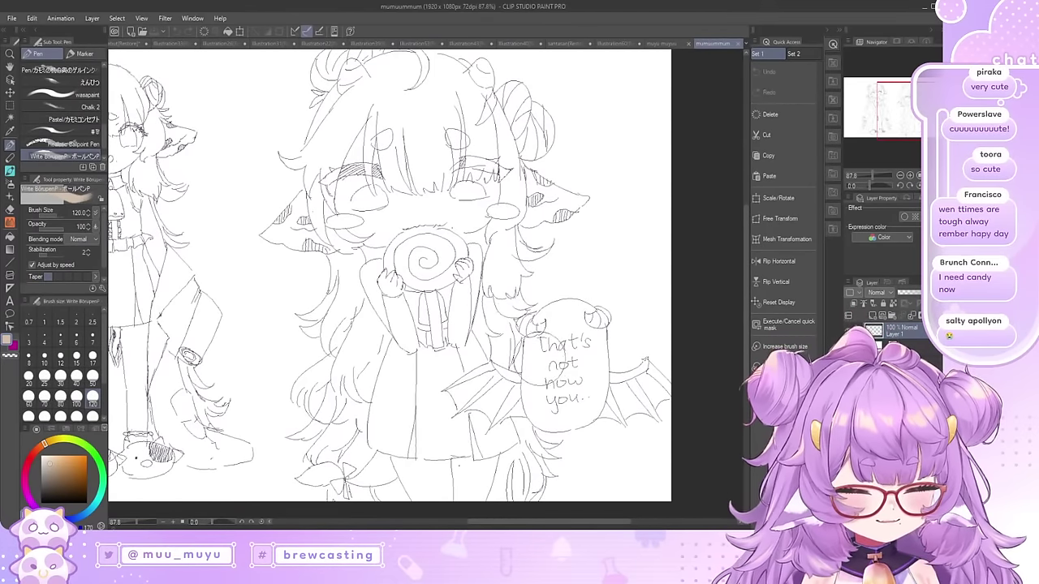
scroll(540, 349, down, 1)
scroll(490, 339, down, 1)
scroll(415, 188, up, 1)
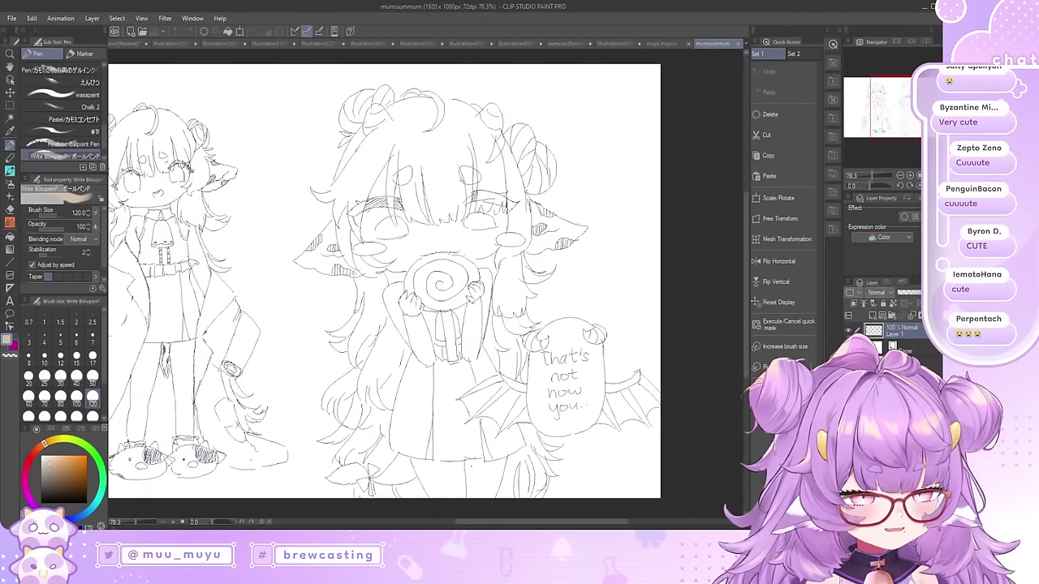
Step: Switch to the cowchan drawing and bring up the annotated cow-version character sketch on the blank page
key(ctrl+Tab)
scroll(604, 281, down, 2)
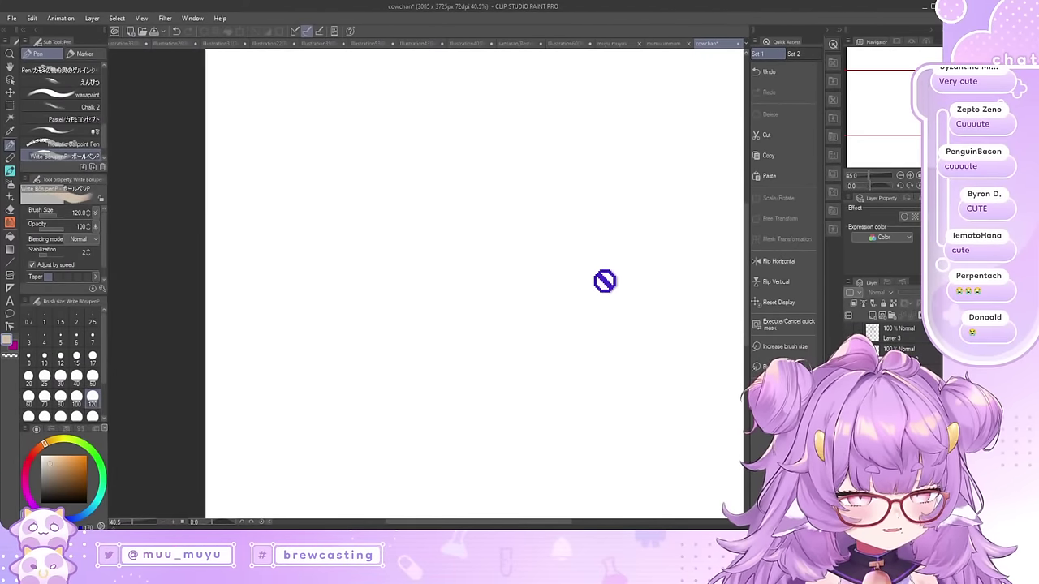
key(ctrl+z)
key(ctrl+y)
scroll(464, 357, down, 2)
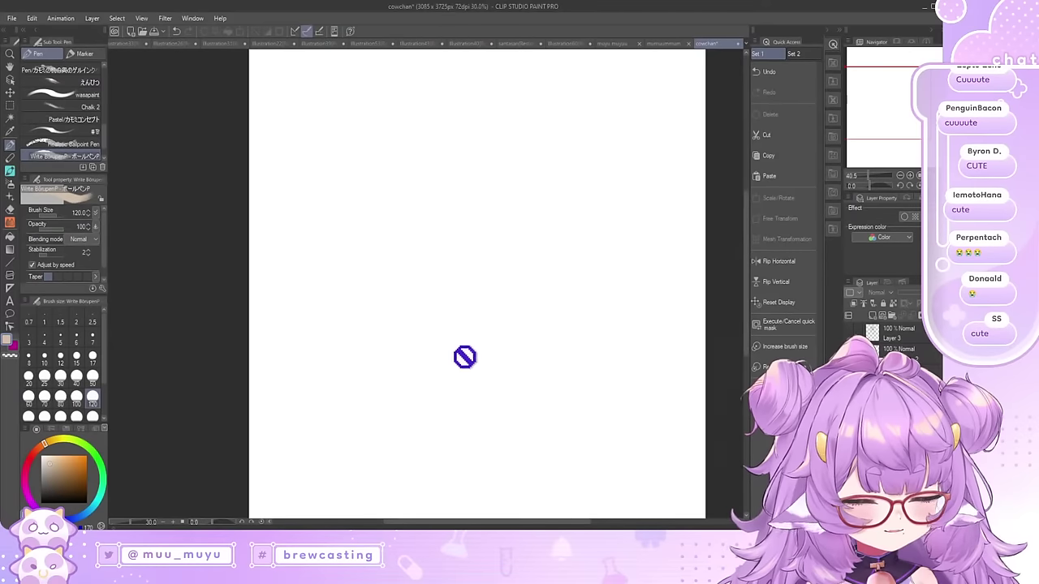
scroll(463, 357, up, 2)
key(ctrl+z)
scroll(520, 347, down, 5)
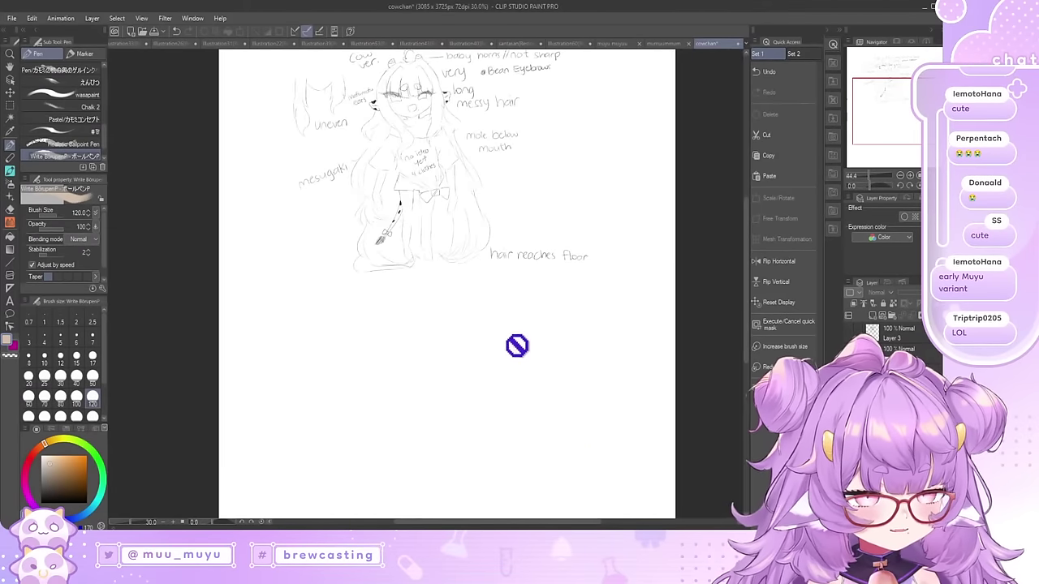
Step: Compare the character sketch without and with the cow tail, and examine the handwritten design notes around the figure
scroll(469, 75, up, 4)
key(ctrl+z)
key(ctrl+z)
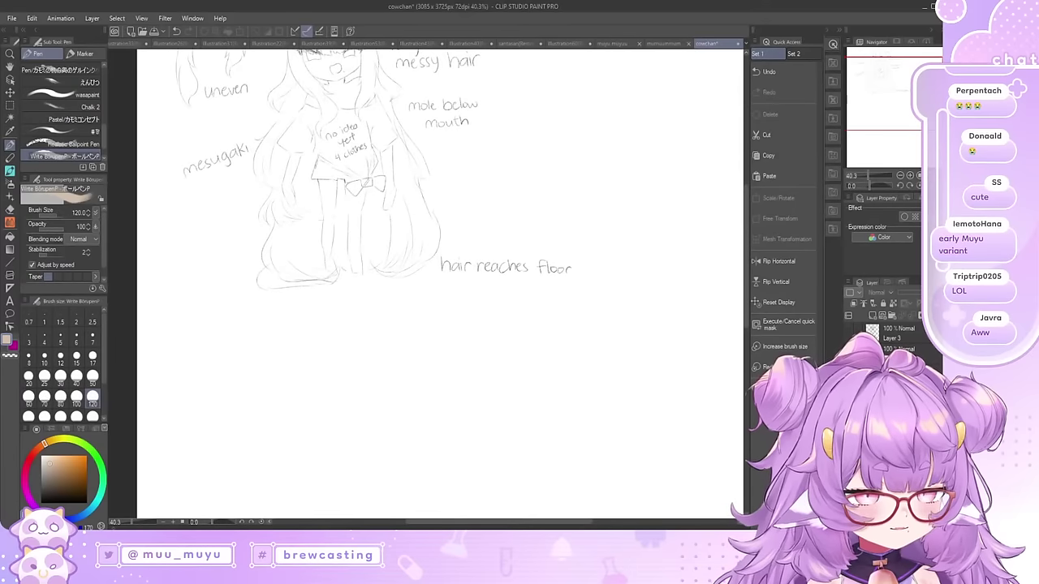
scroll(666, 357, down, 4)
scroll(557, 139, up, 4)
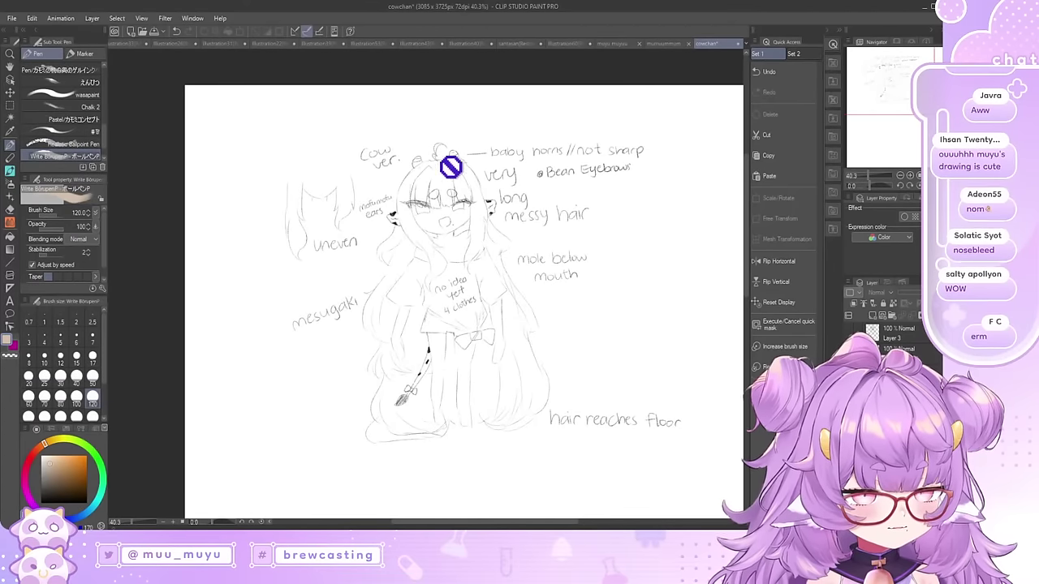
Step: Hide the annotated cow-version sketch in cowchan and bring up the full-body sketch without clothes, followed by its outfit version
scroll(308, 167, up, 2)
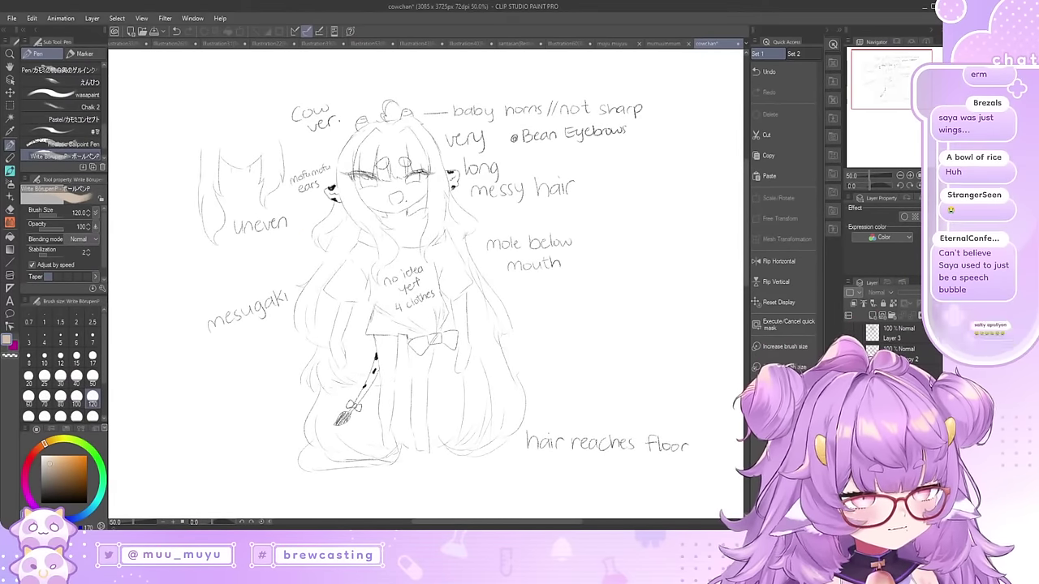
click(851, 354)
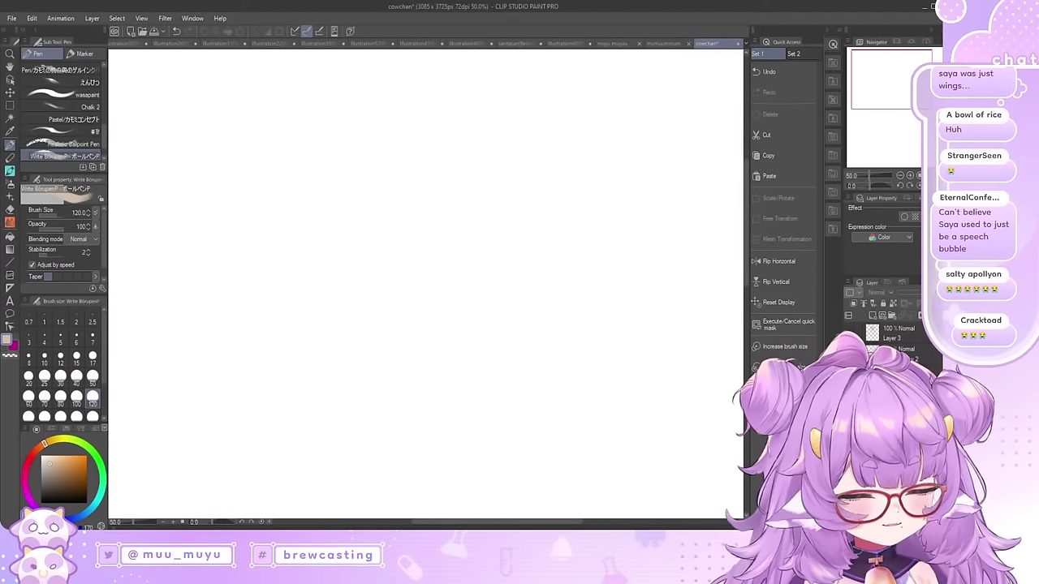
key(ctrl+z)
scroll(358, 154, down, 2)
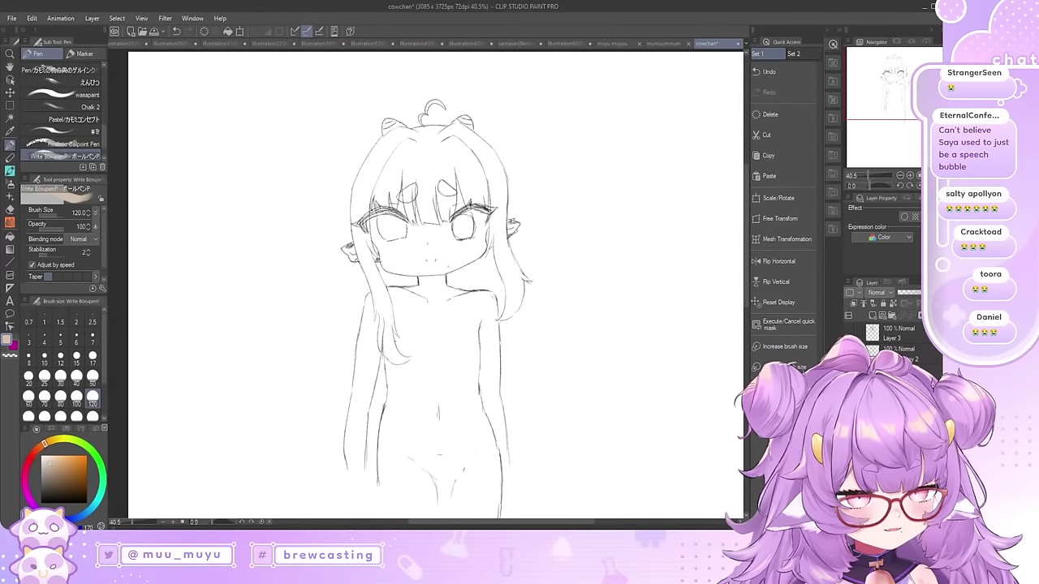
key(Delete)
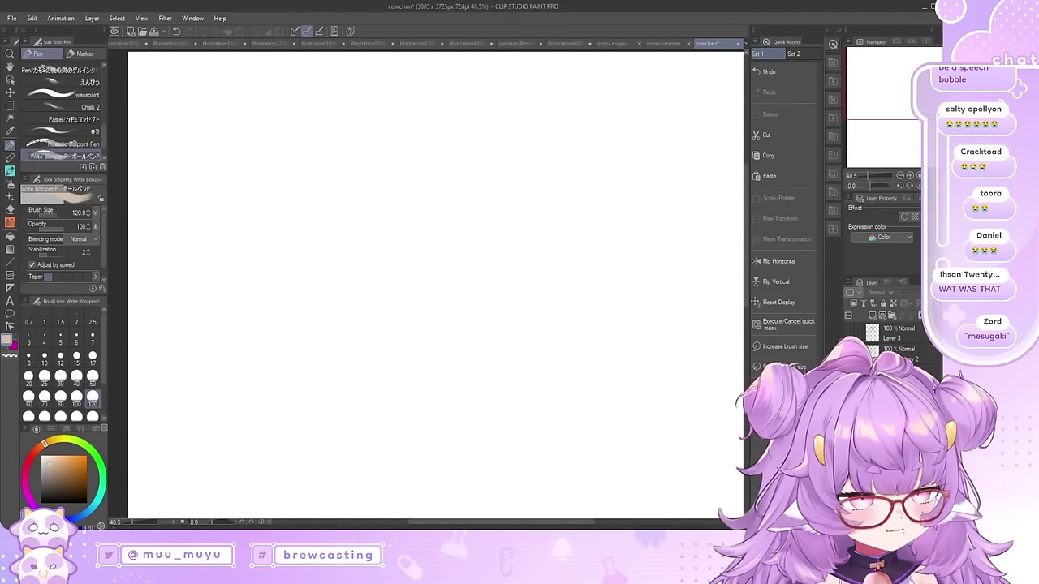
key(ctrl+z)
key(ctrl+minus)
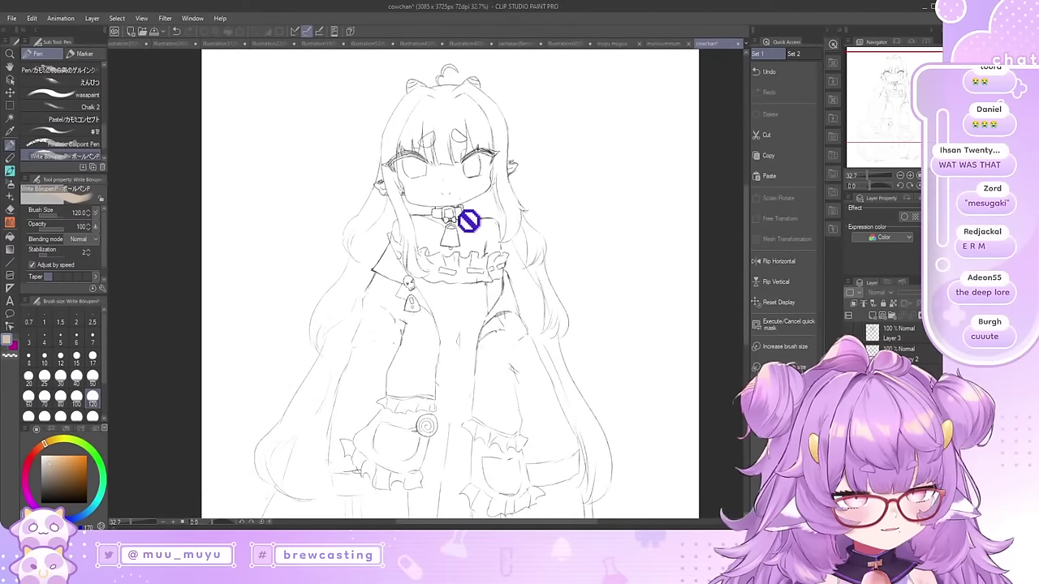
Step: Examine the wide-sleeved outfit sketch with the bell collar, from the ruffled neckline to the cuffs
scroll(466, 219, down, 1)
scroll(524, 396, up, 2)
scroll(424, 170, down, 2)
scroll(436, 395, up, 2)
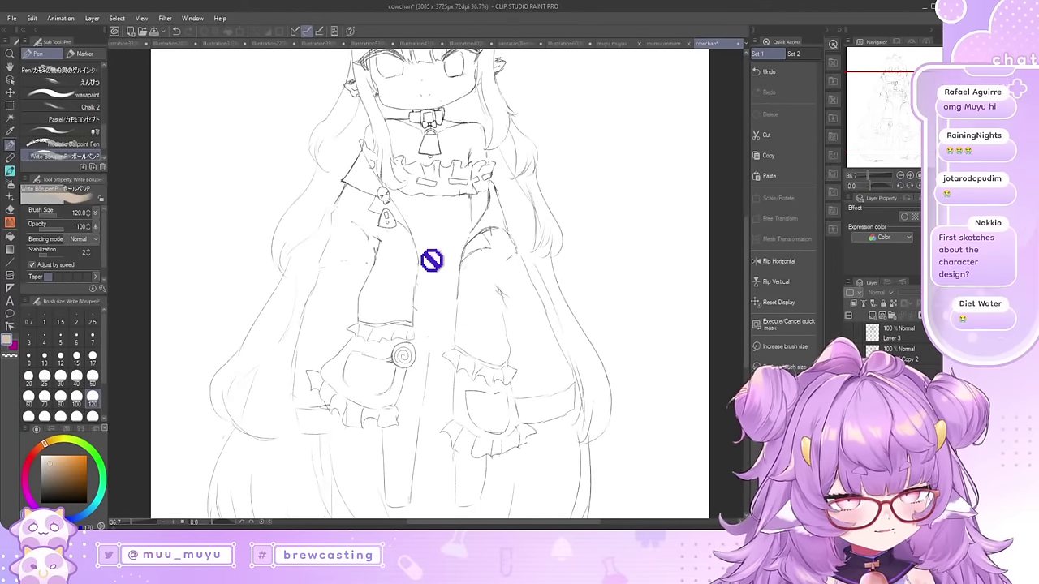
scroll(432, 259, down, 1)
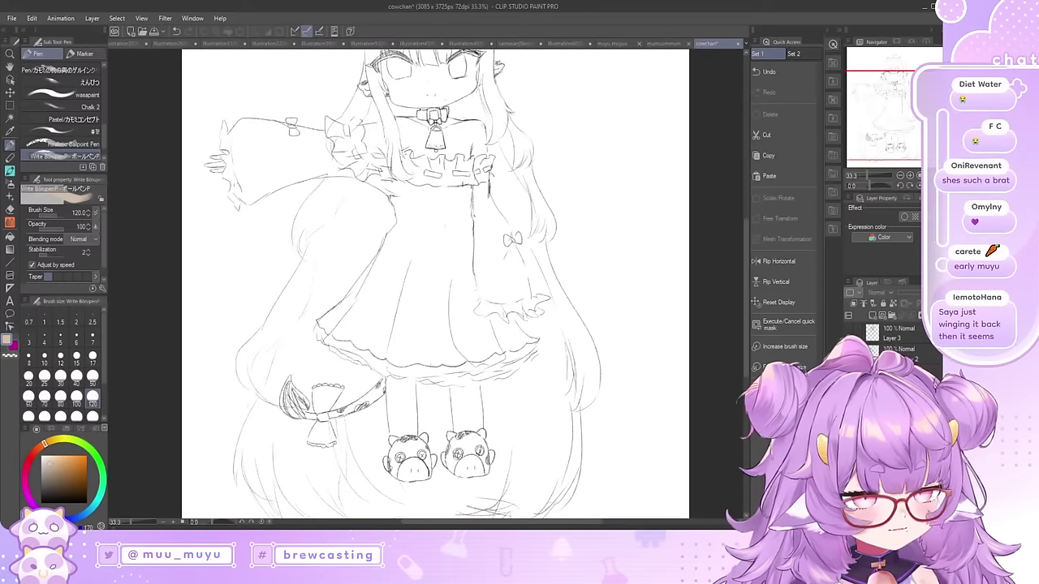
Step: Examine the ruffled-dress version of the character, including the cow slippers, the bow-tied tail and the full figure
scroll(475, 471, up, 5)
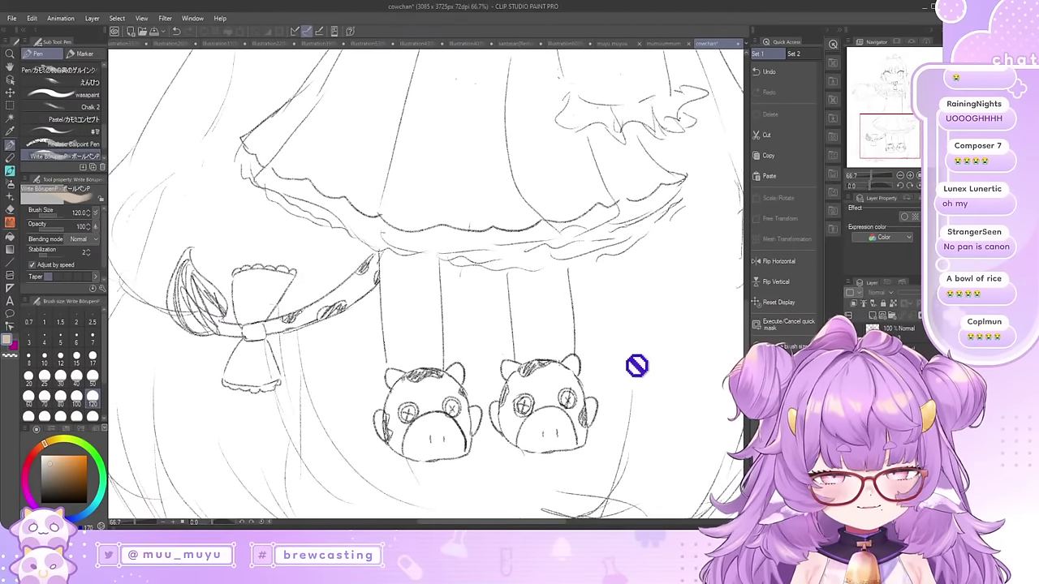
scroll(533, 356, down, 2)
scroll(533, 355, down, 4)
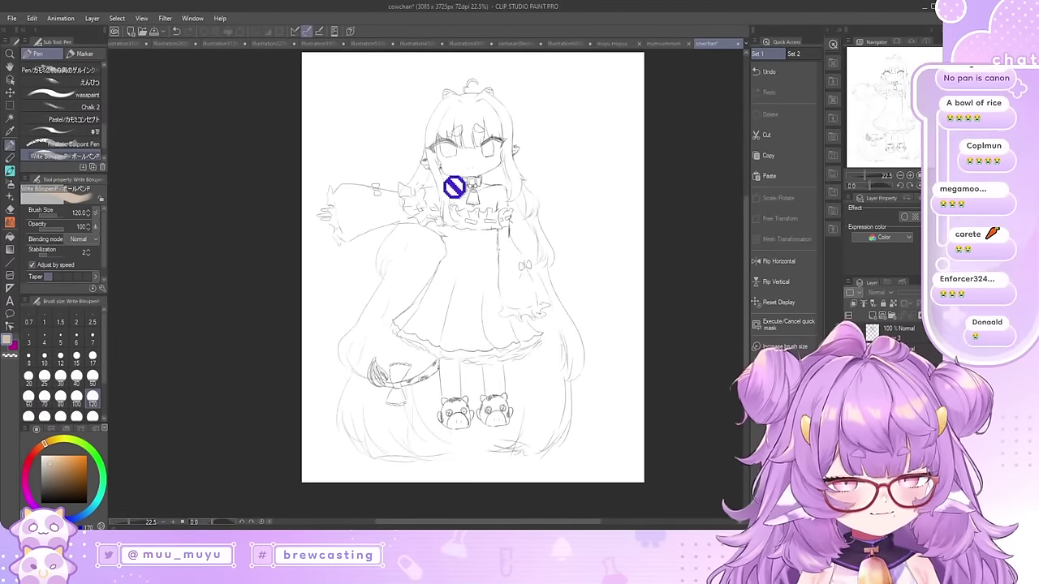
scroll(461, 257, up, 1)
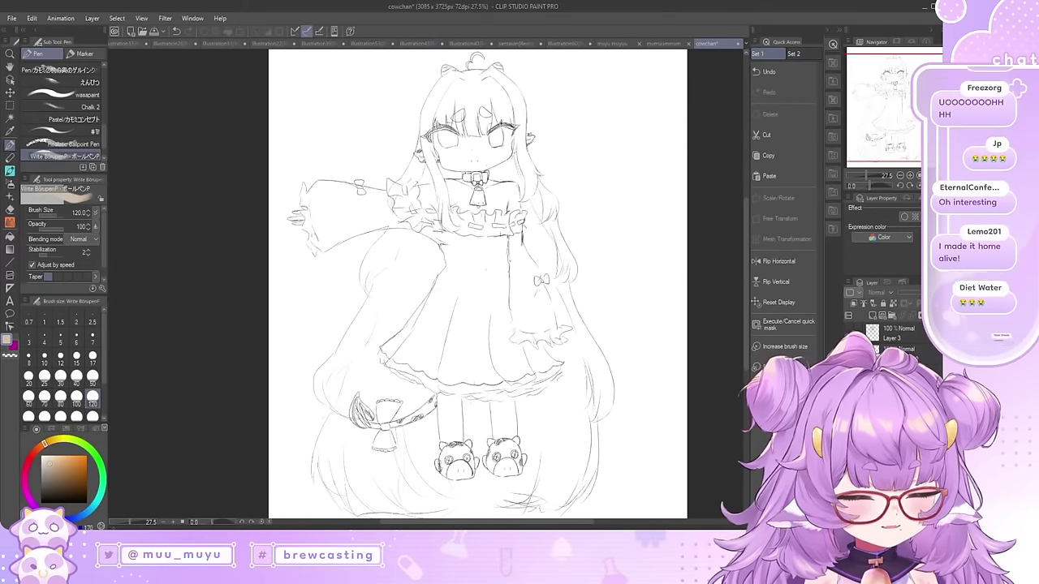
scroll(431, 288, down, 1)
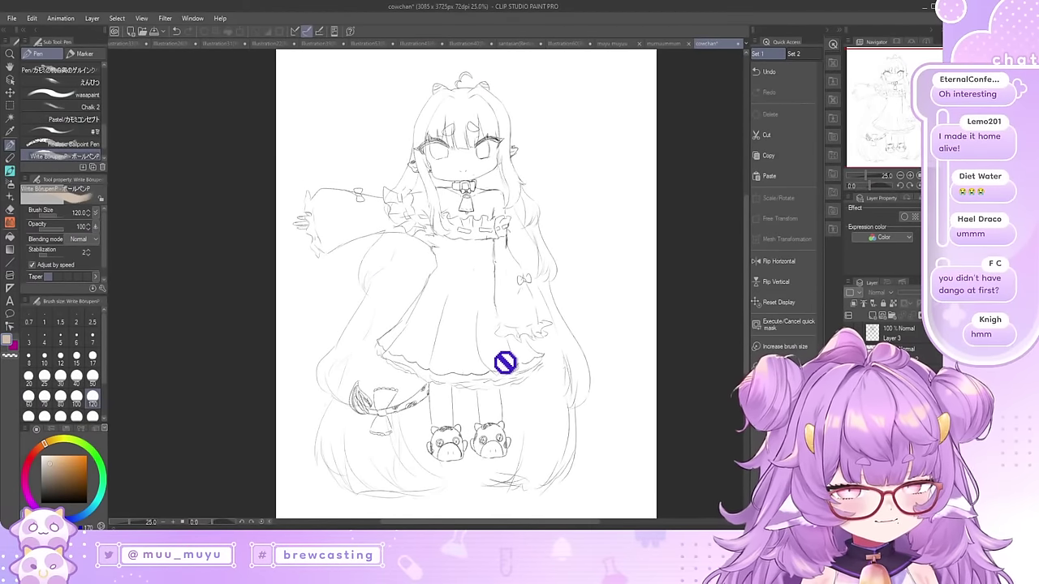
scroll(506, 364, up, 1)
scroll(453, 340, down, 1)
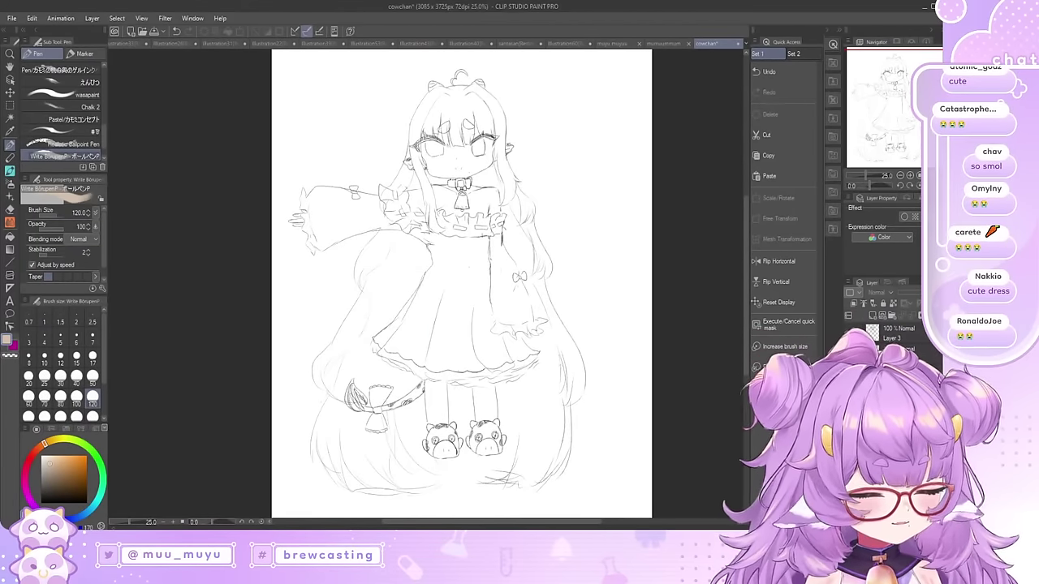
Step: Hide the ruffled-dress sketch and show the small cow girl with the skull hair clip and oversized sleeves
click(850, 354)
click(850, 374)
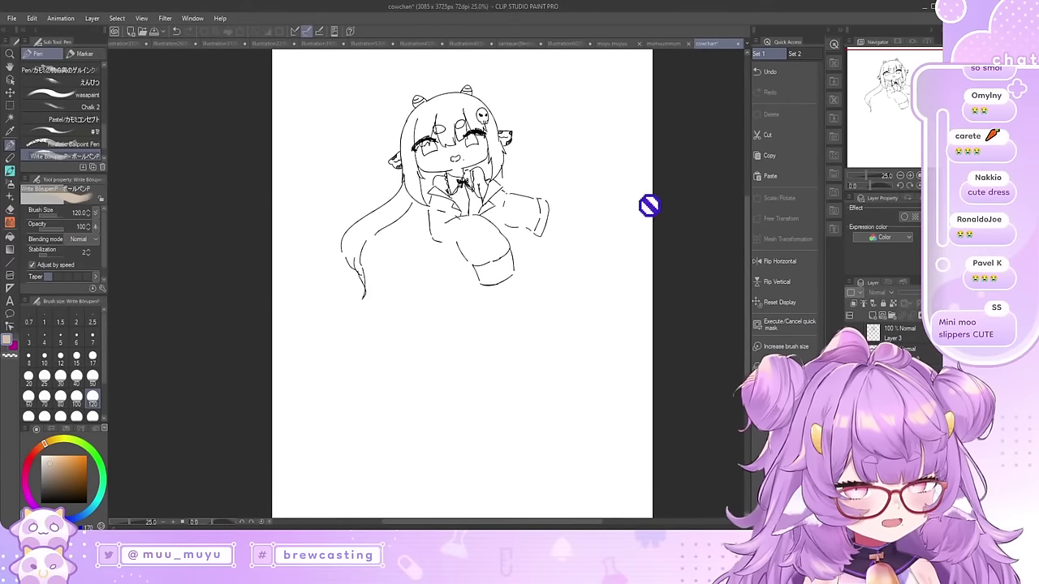
scroll(583, 125, up, 1)
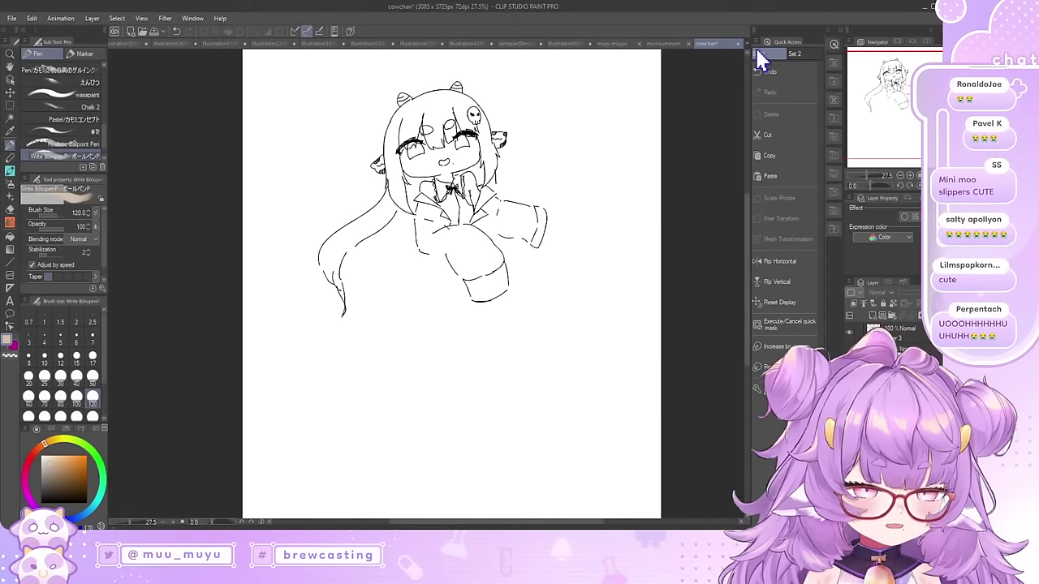
Step: View the stinky cow drawing, look back at mumuummum and cowchan, and return to the stinky cow portrait
click(743, 42)
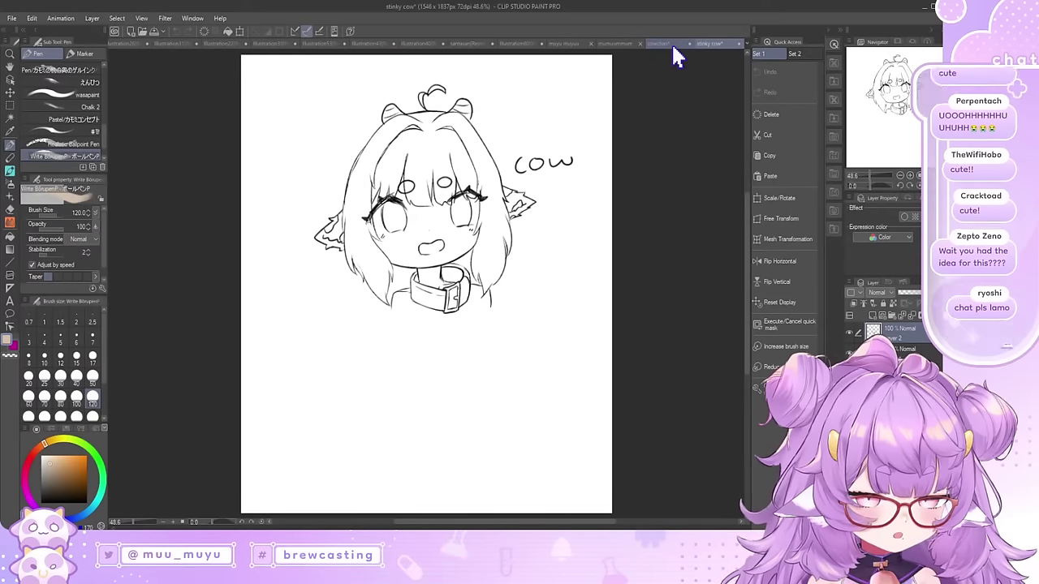
click(619, 45)
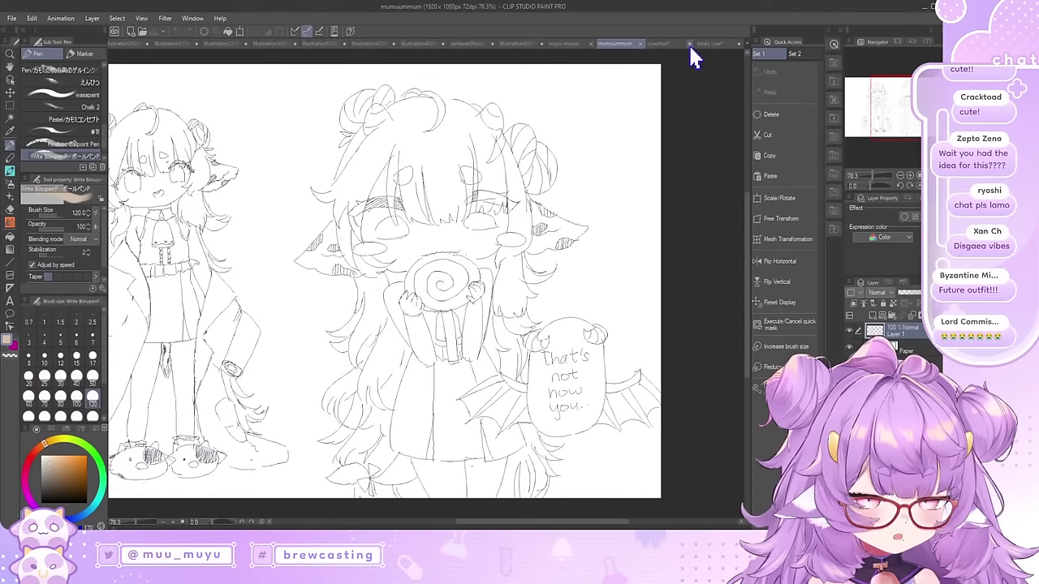
click(667, 44)
click(703, 43)
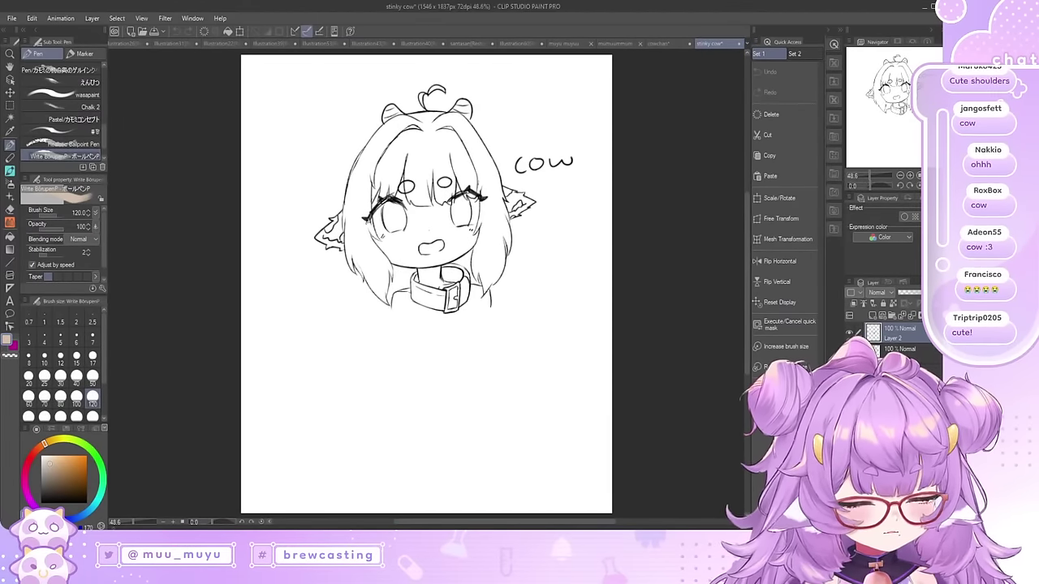
Step: Switch to the stupid cow drawing, show its coloured cow-girl layer and hide the layer with the black line sketches
key(ctrl+Tab)
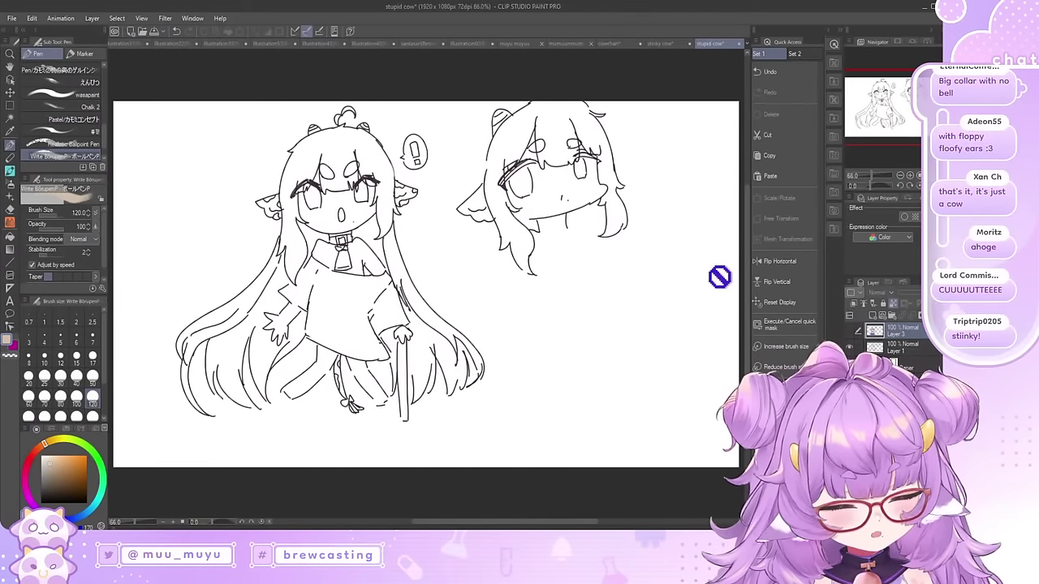
click(848, 331)
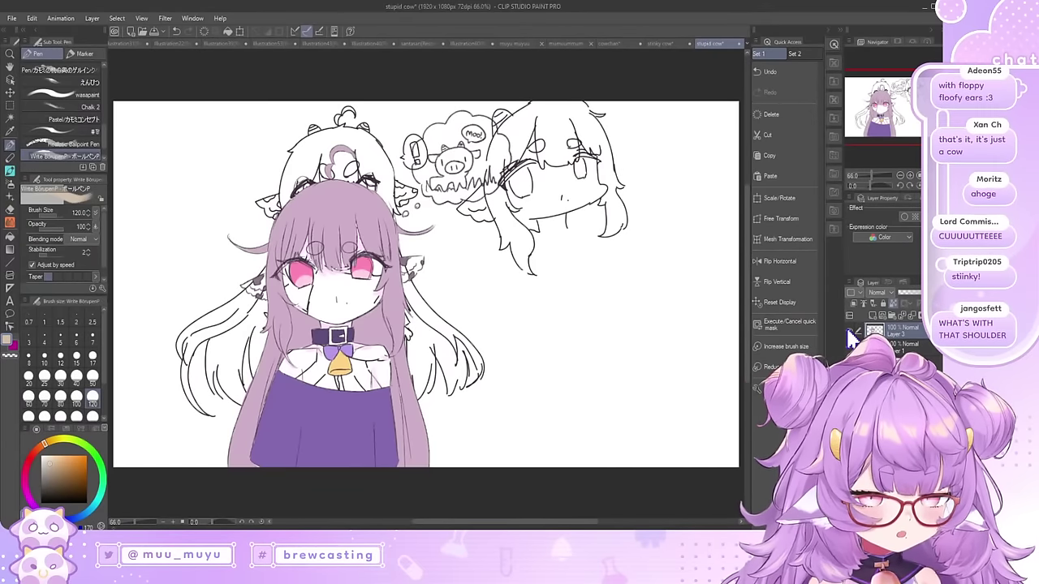
click(849, 347)
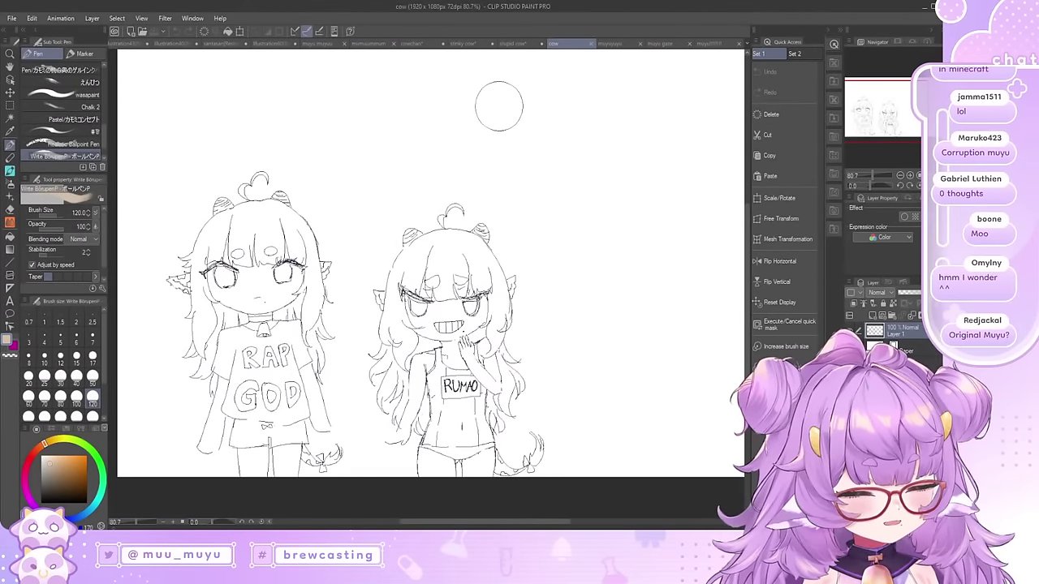
Step: Examine the two cow girls wearing the RAP GOD shirt and the RUMAO top in the cow drawing
scroll(384, 201, down, 3)
scroll(348, 260, up, 4)
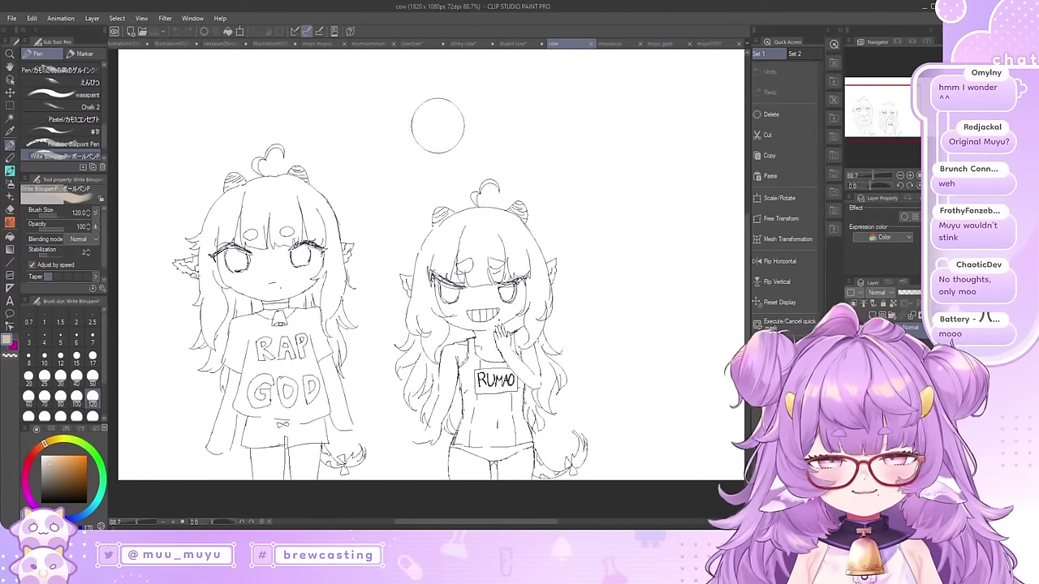
scroll(647, 281, down, 2)
scroll(606, 205, up, 1)
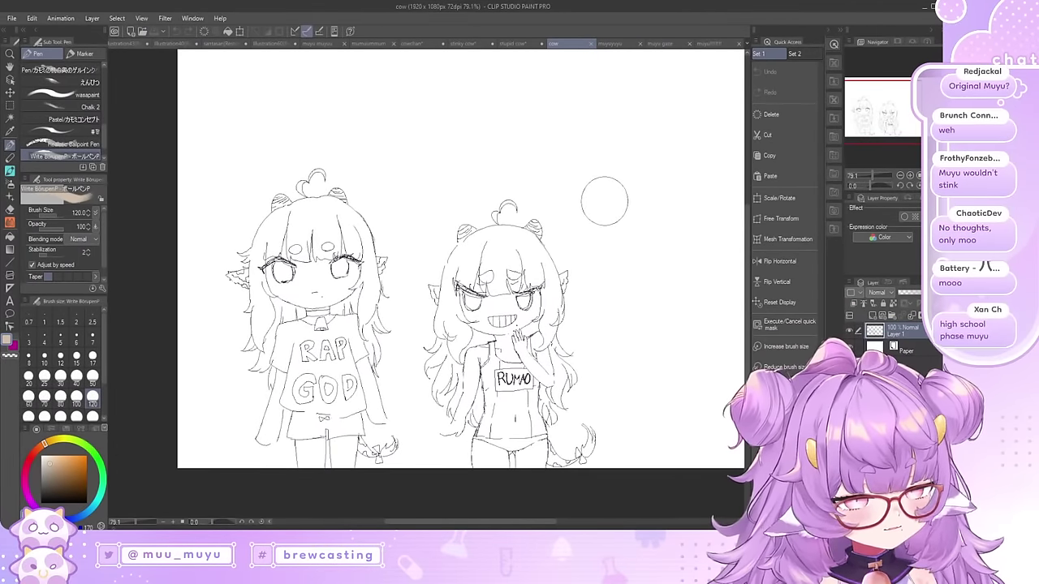
scroll(609, 228, up, 1)
scroll(620, 220, down, 1)
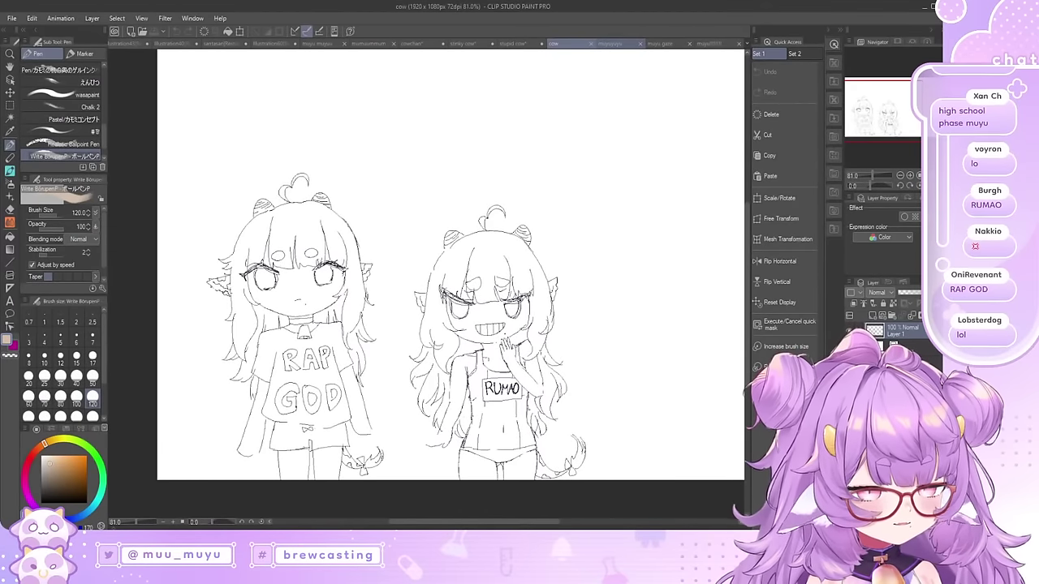
Step: Open the muyuyuyu drawing and examine the coloured girl on the grass, the CUTE lettering and the sleepy face sketch
click(615, 43)
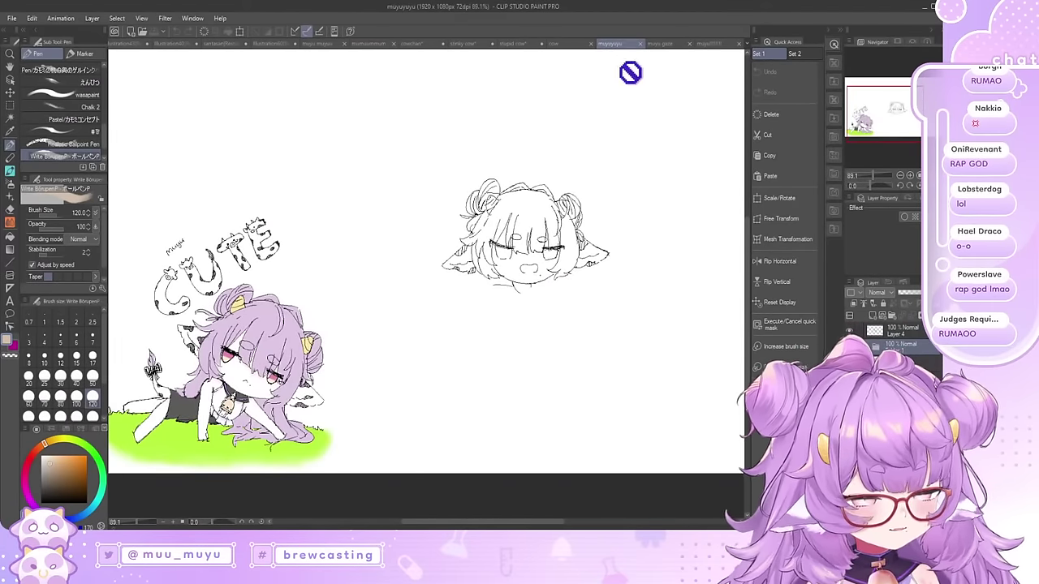
scroll(241, 309, up, 5)
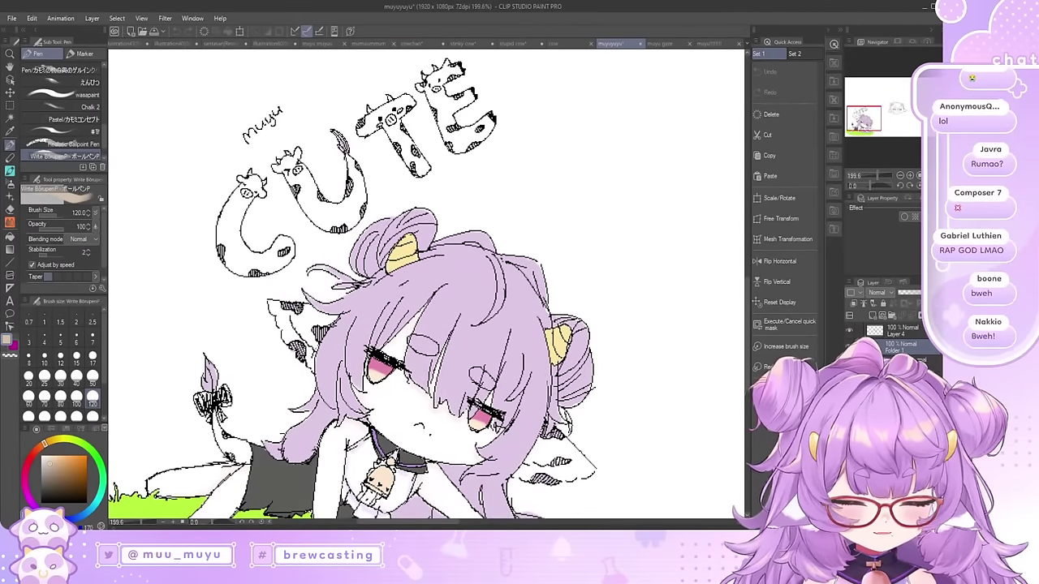
scroll(496, 170, down, 2)
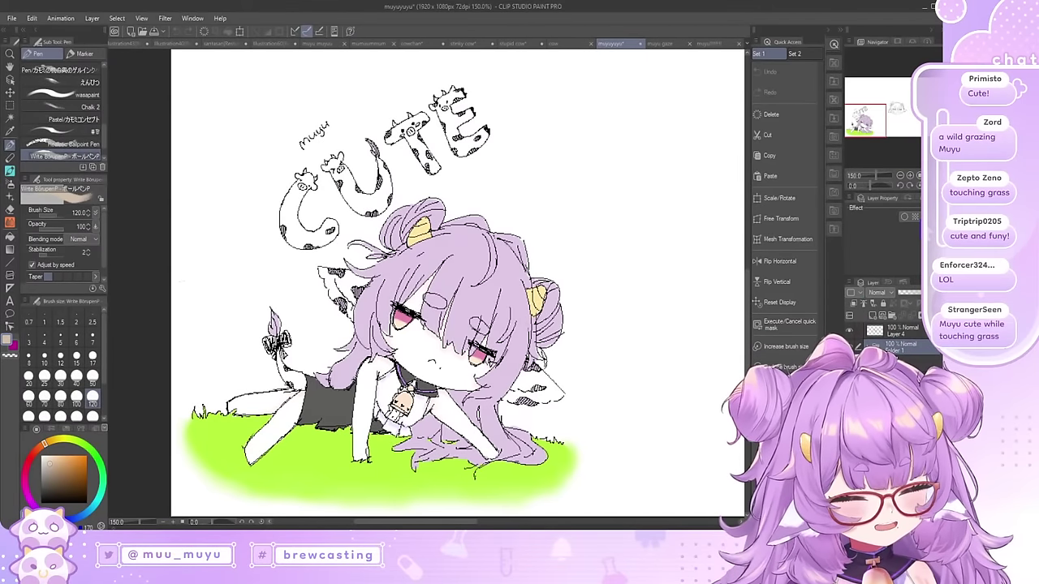
scroll(436, 279, down, 2)
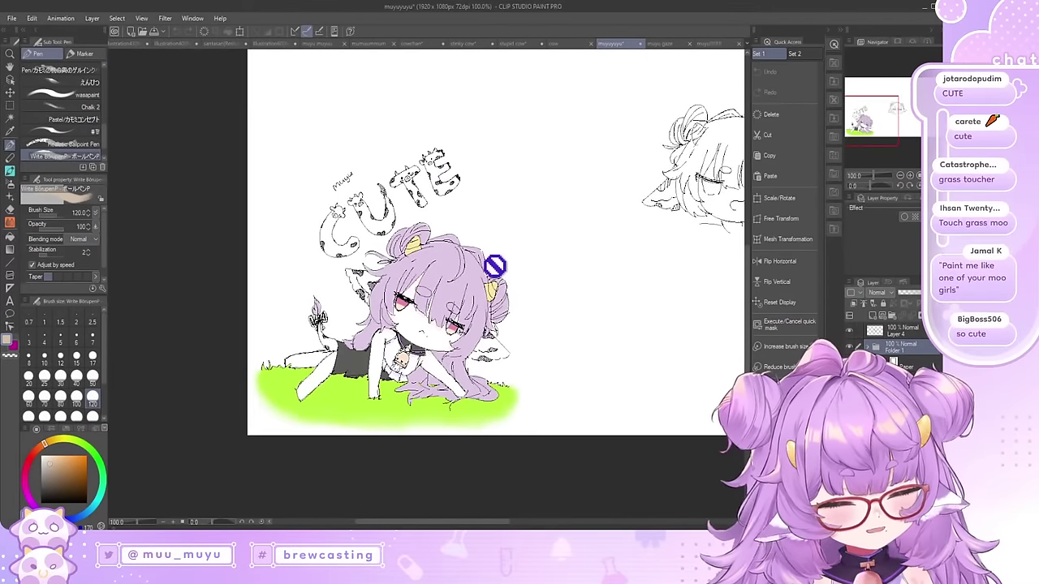
scroll(351, 317, down, 5)
scroll(628, 222, up, 4)
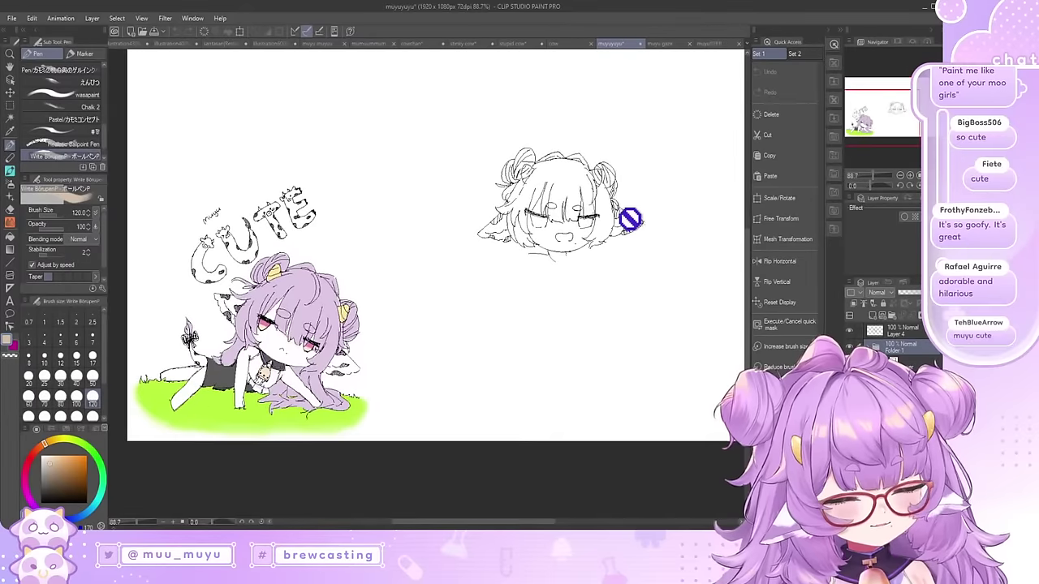
scroll(631, 219, up, 4)
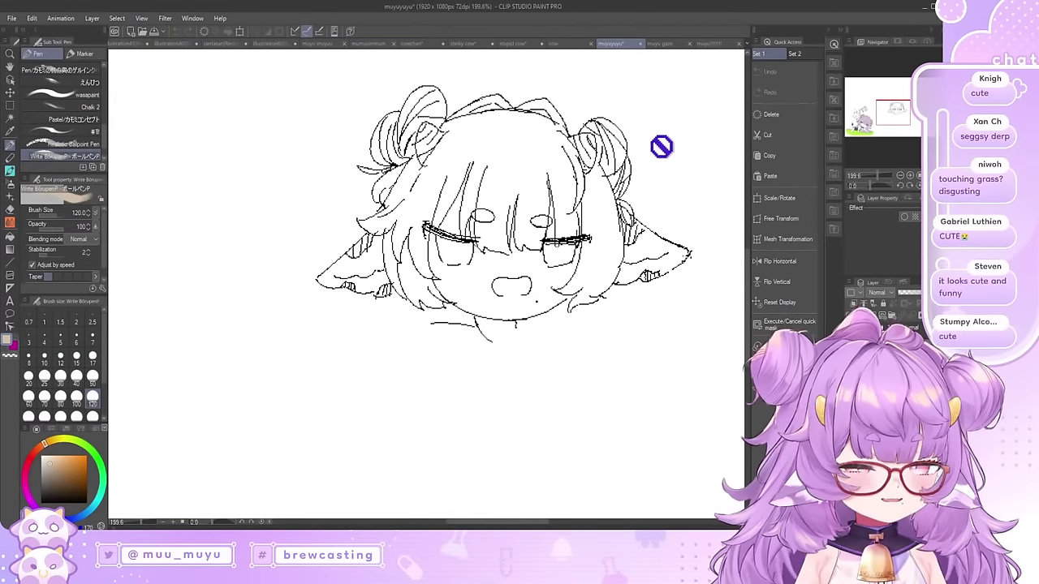
Step: View the coloured muyu gaze portrait, and bring up the sketch of the reclining girl surrounded by cow heads
click(660, 44)
scroll(507, 150, down, 1)
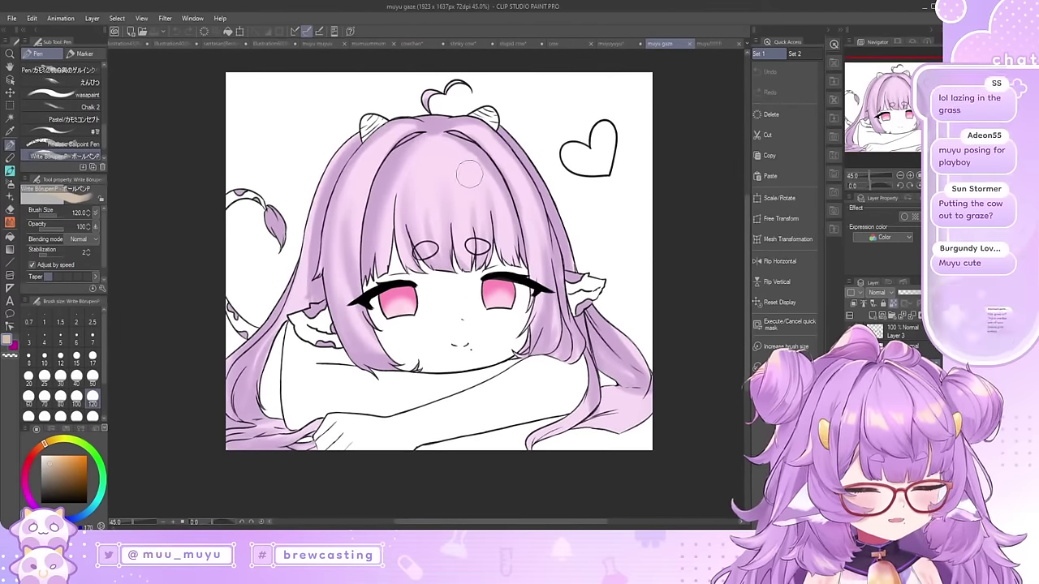
scroll(439, 146, up, 1)
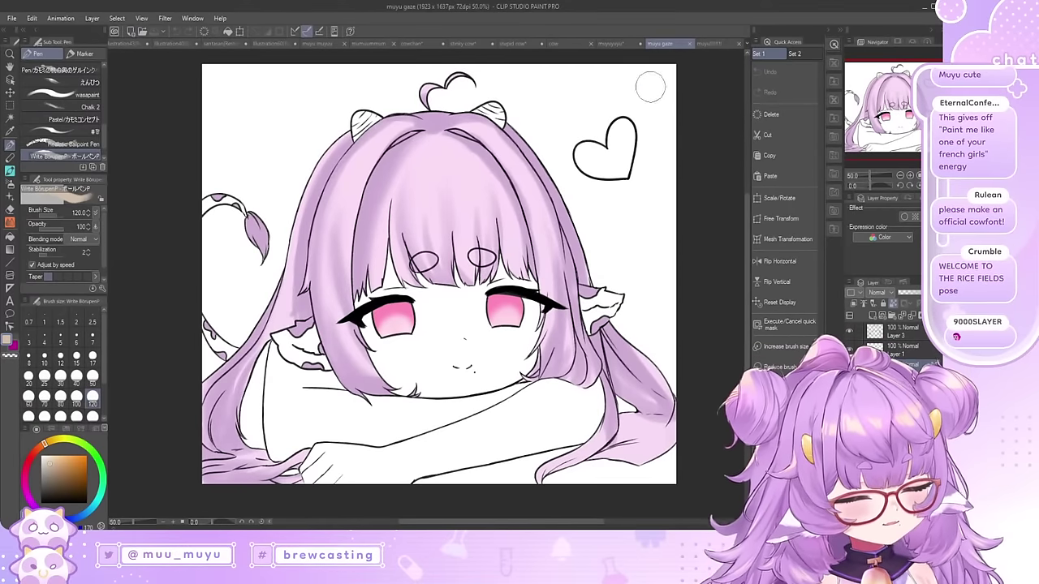
click(713, 45)
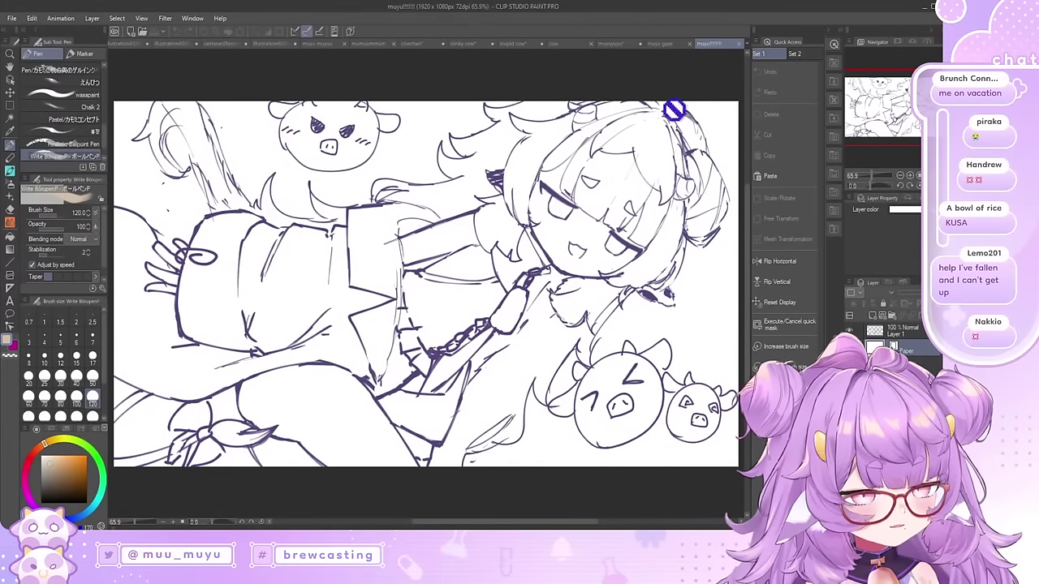
Step: Go back through the muyuyuyu, cow and stupid cow drawings to the stinky cow portrait
click(607, 45)
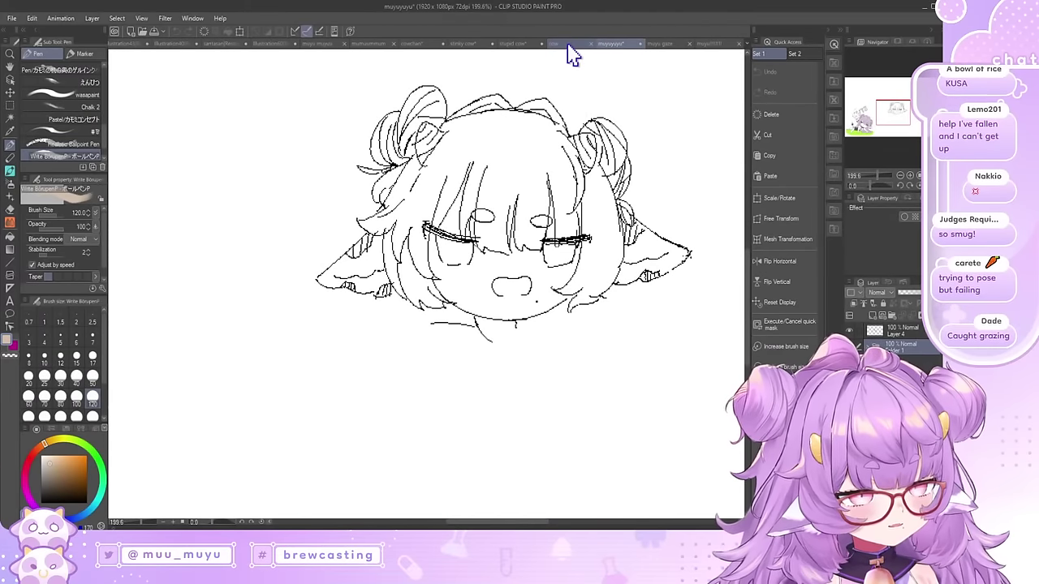
click(568, 46)
click(523, 44)
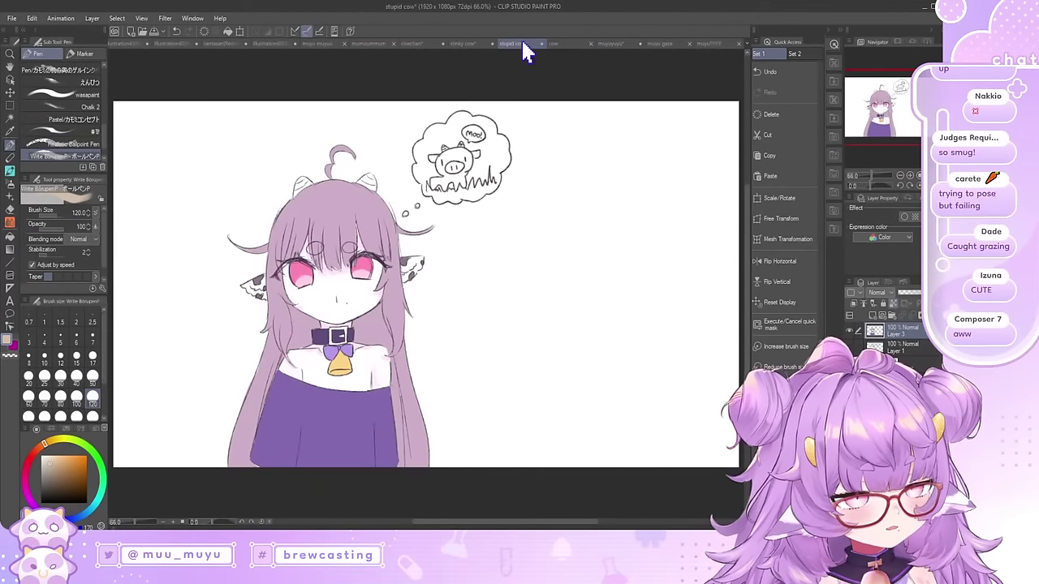
click(467, 44)
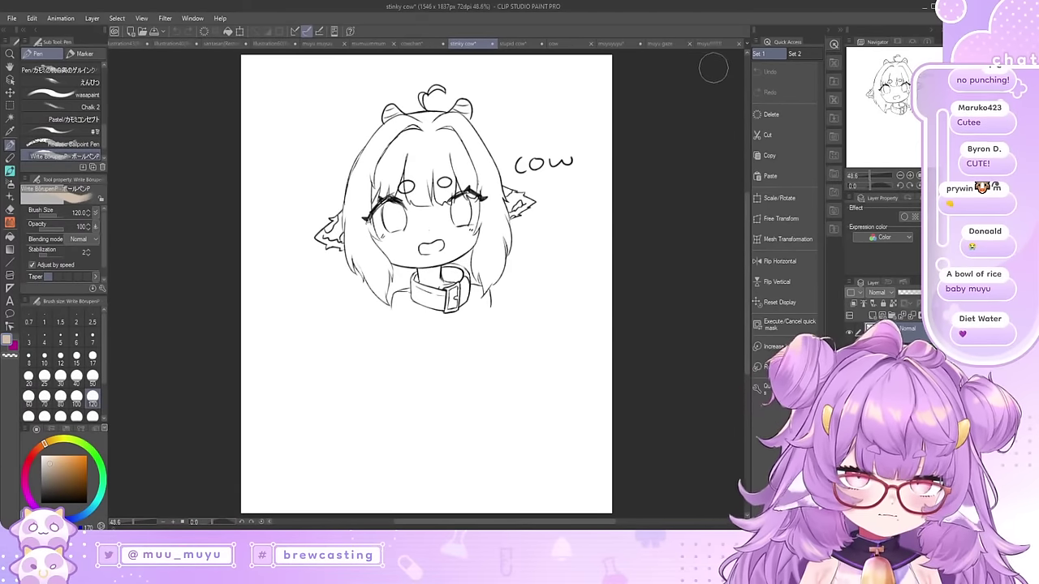
Step: Look back through the muyu gaze, muyuyuyu and cow drawings to the stupid cow drawing
click(712, 43)
click(655, 46)
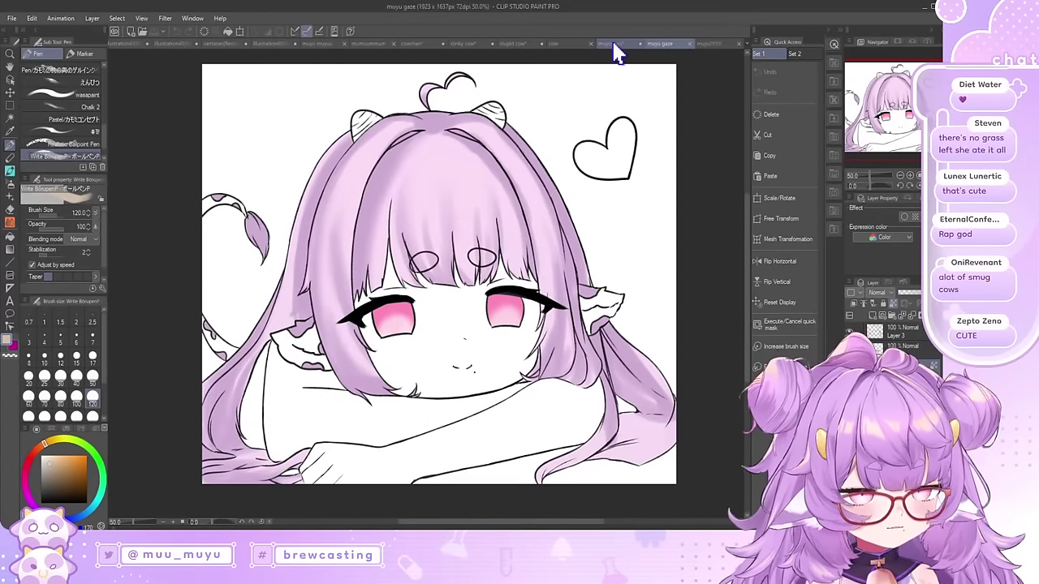
click(618, 46)
click(564, 45)
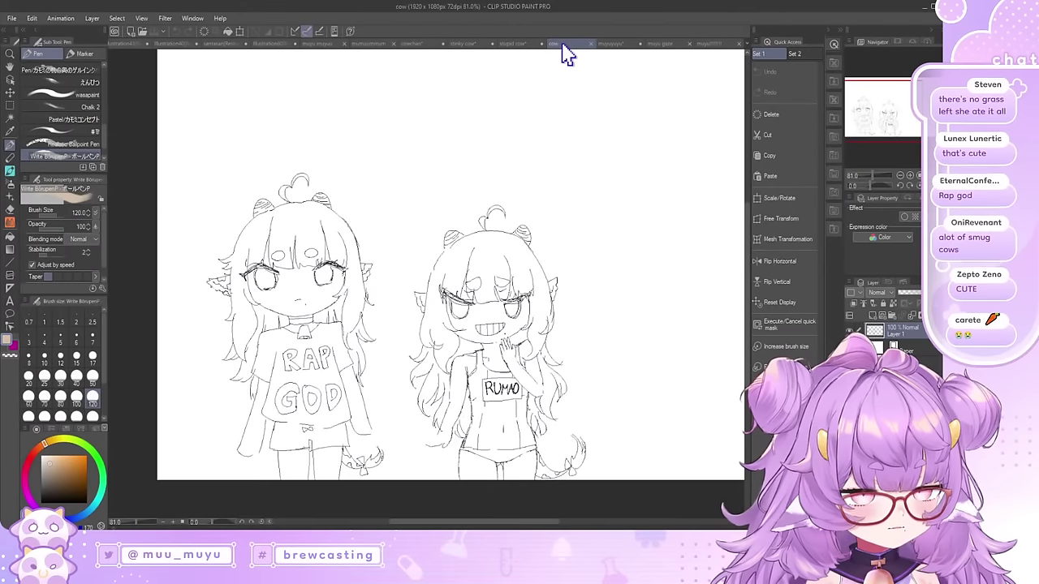
click(522, 45)
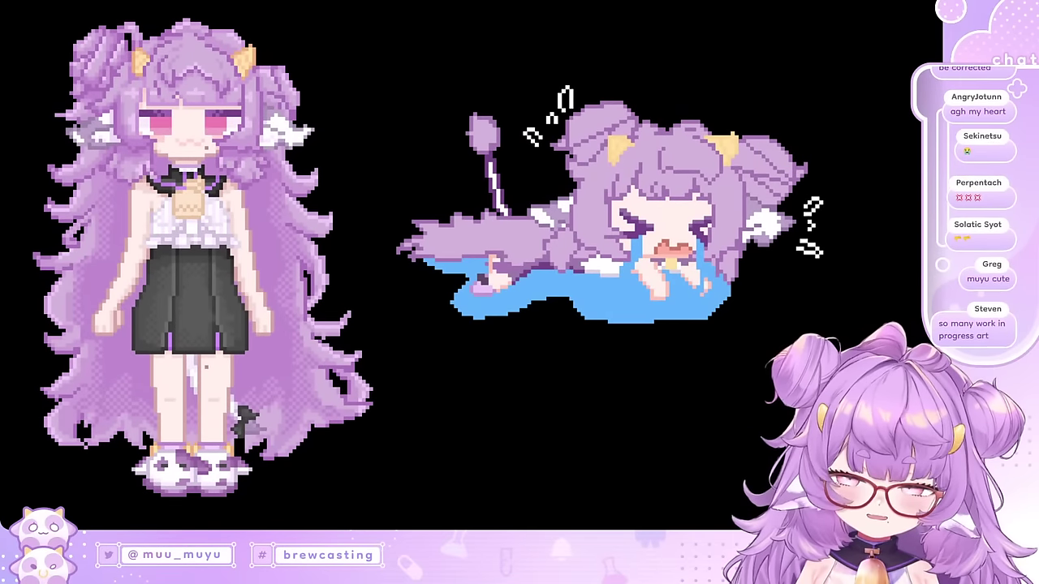
Step: Return from the pixel art to the drawings, revisit the muyu gaze portrait and examine the reclining girl among cow heads
key(alt+Tab)
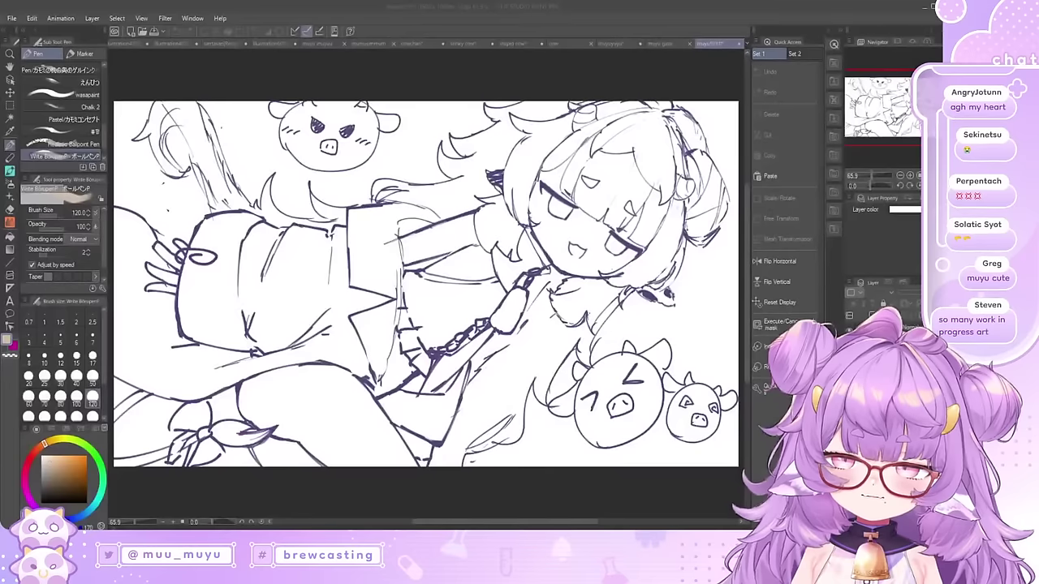
click(662, 44)
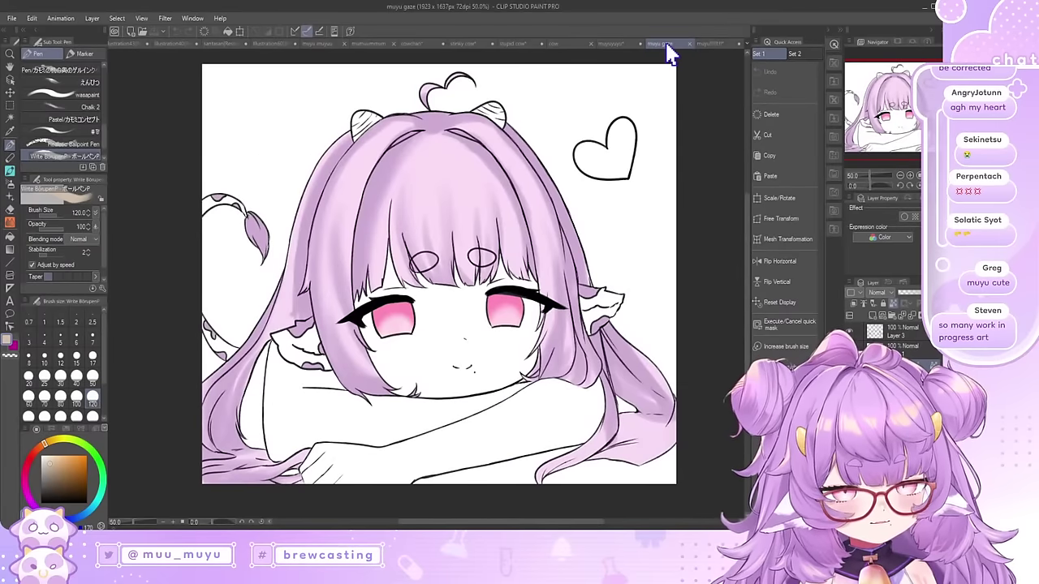
click(638, 45)
click(668, 46)
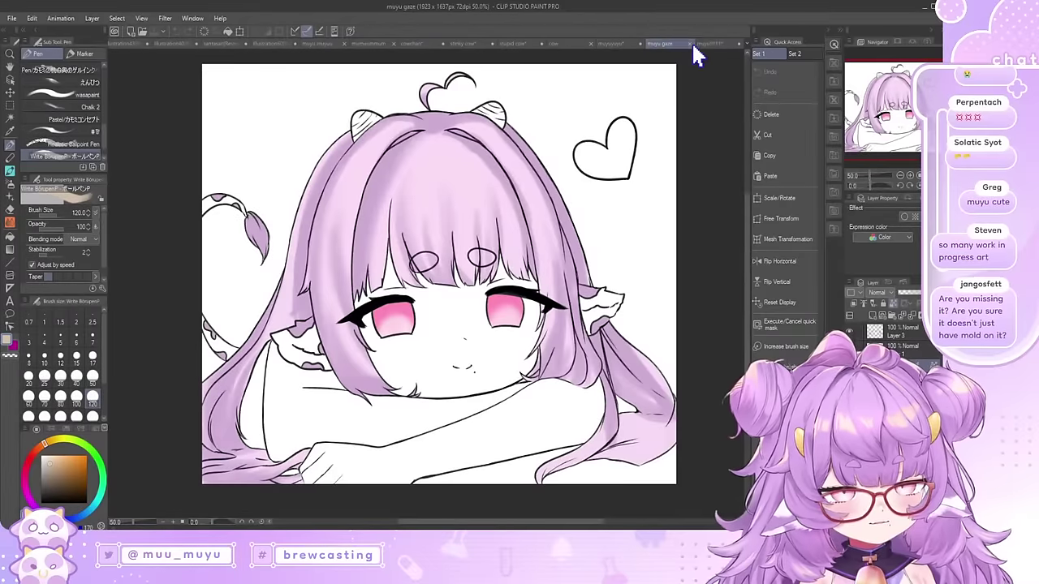
click(703, 45)
scroll(564, 164, down, 2)
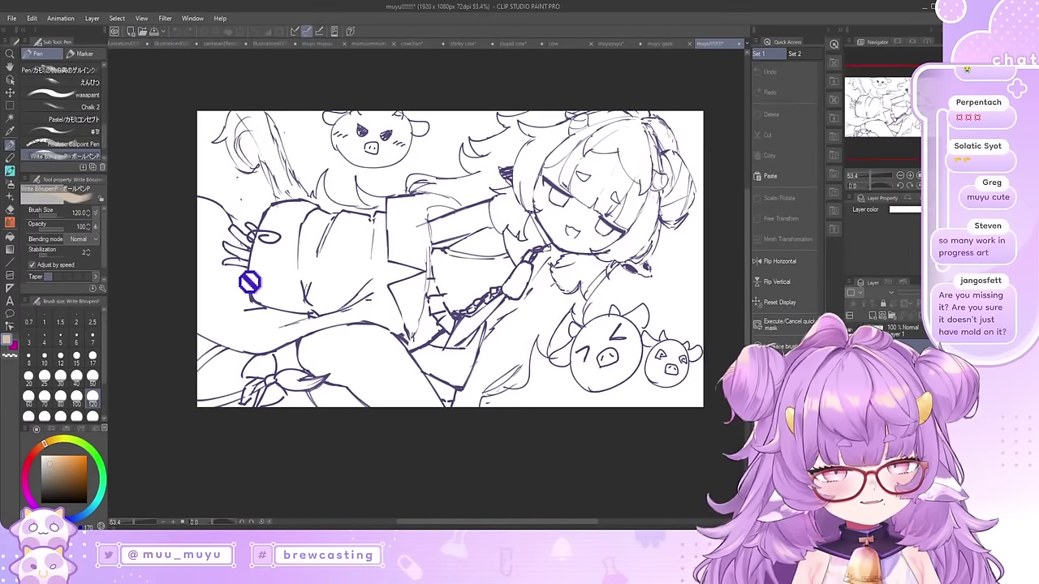
scroll(250, 280, up, 2)
scroll(191, 231, down, 1)
scroll(495, 224, up, 1)
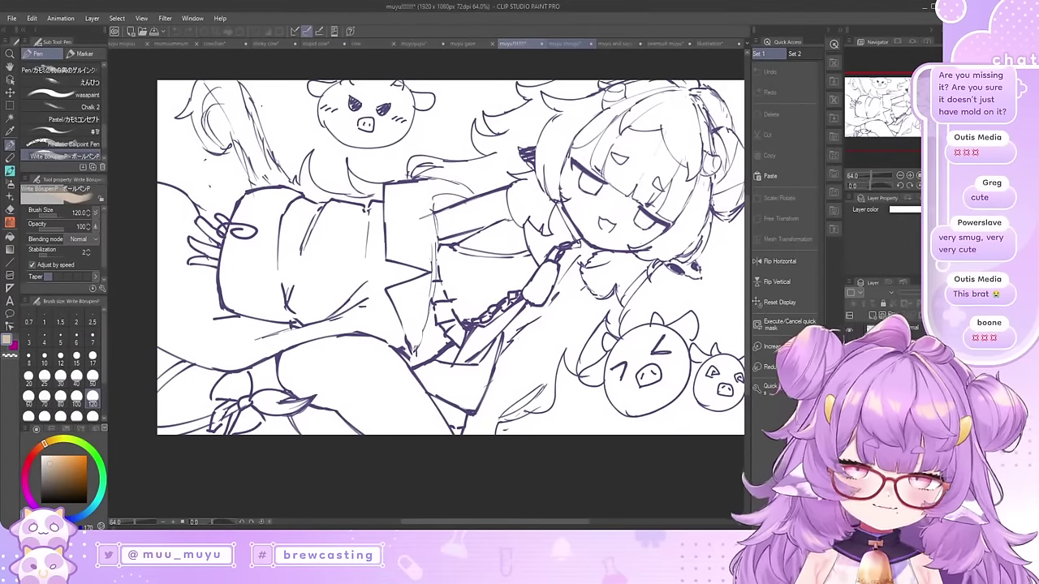
Step: Open the muyu shoujo drawing and toggle its layers to show the teary girl in the sailor collar without the overlapping chibi sketch
click(565, 44)
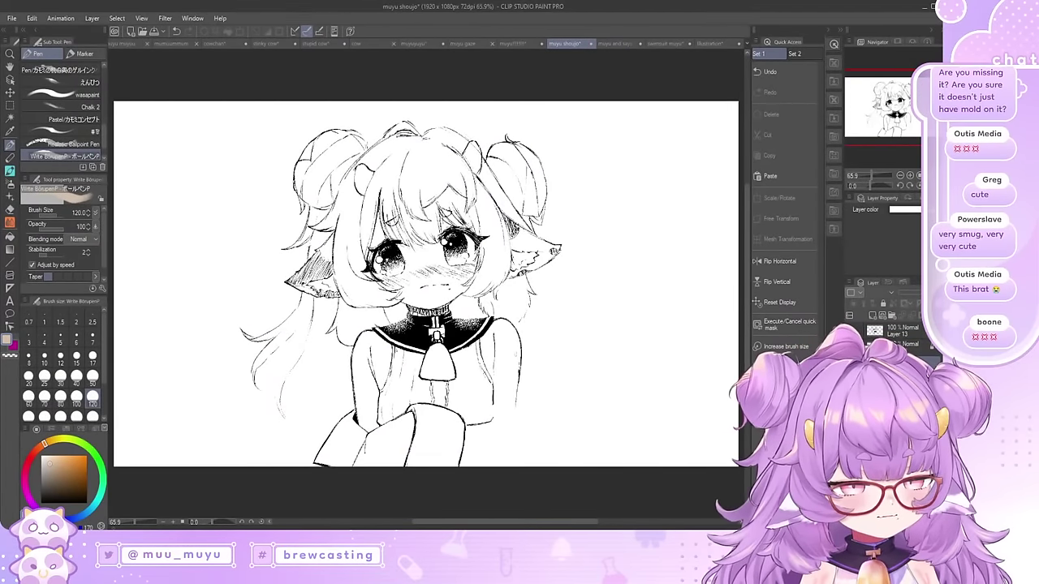
click(850, 331)
click(850, 331)
click(850, 332)
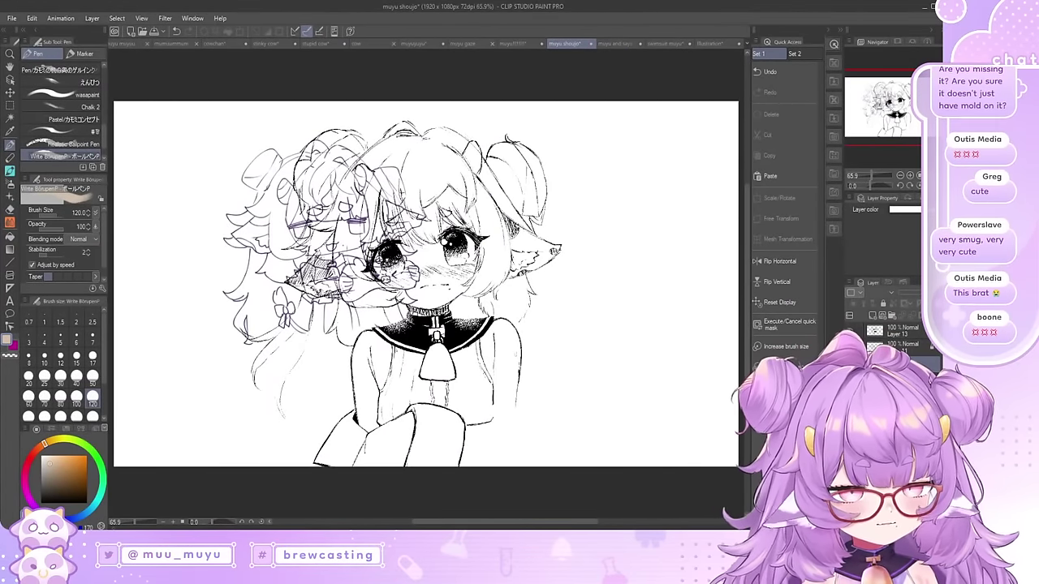
click(850, 364)
Step: Examine the muyu shoujo portrait, including the shaded eyes, blush hatching and dark sailor collar up close
scroll(381, 303, down, 2)
scroll(382, 304, up, 2)
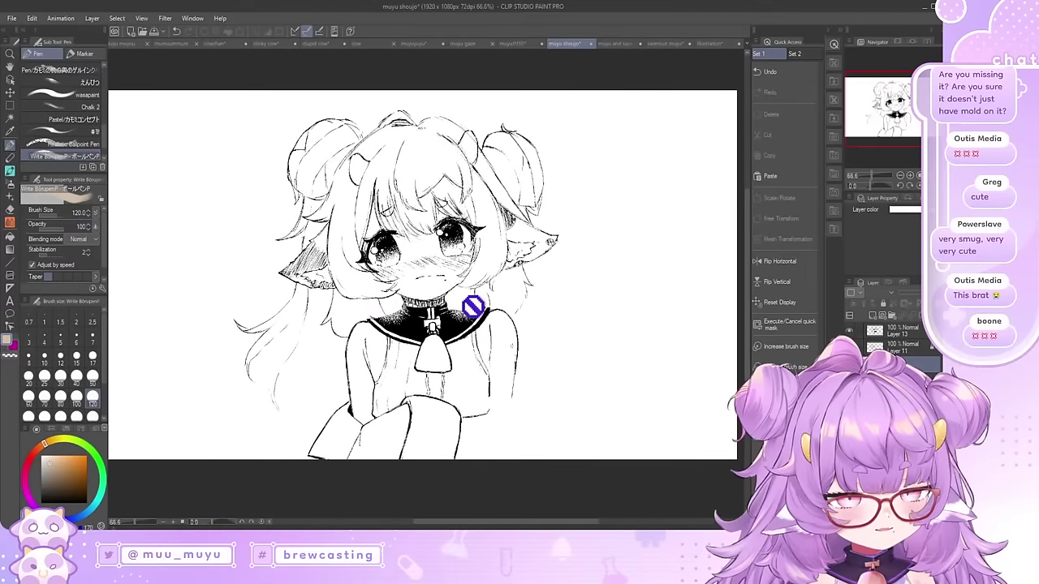
scroll(586, 293, up, 1)
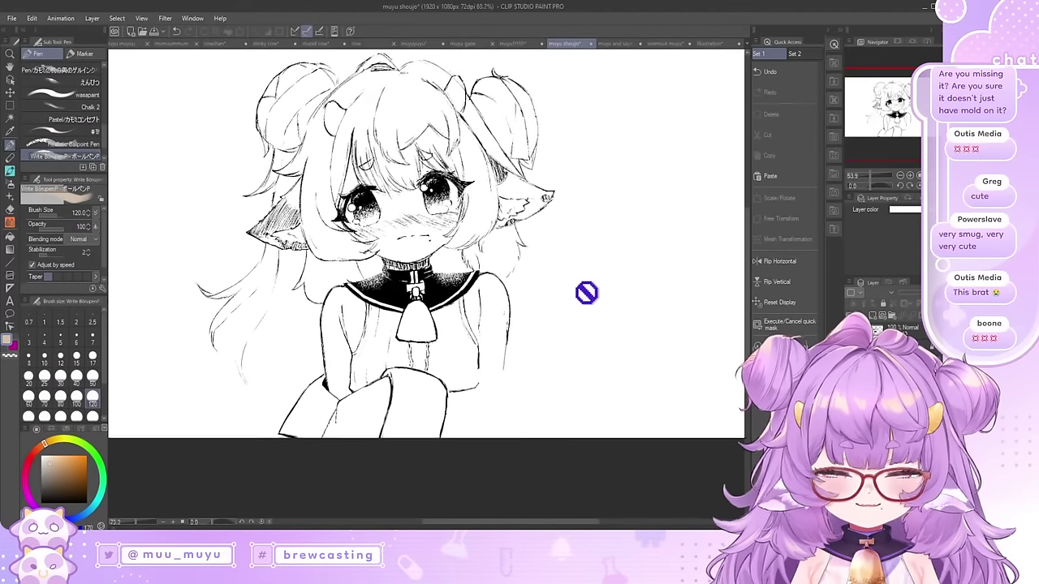
scroll(333, 139, down, 1)
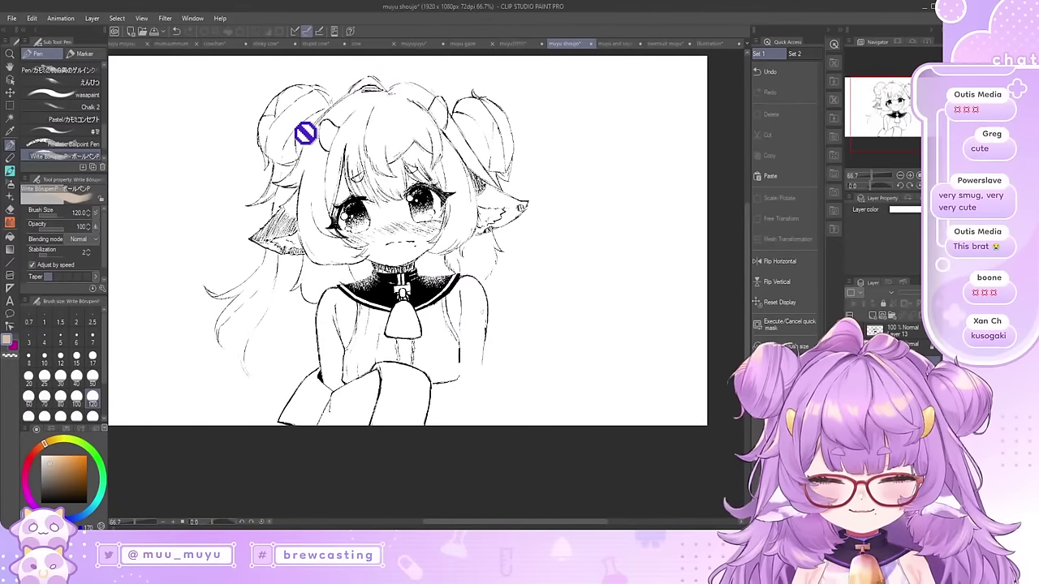
scroll(297, 132, up, 2)
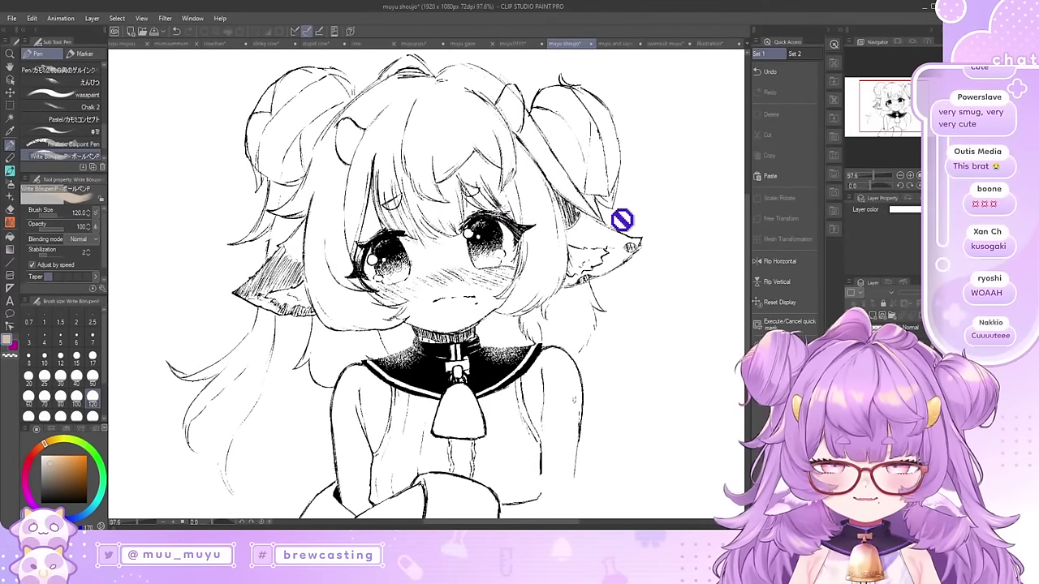
scroll(377, 236, up, 2)
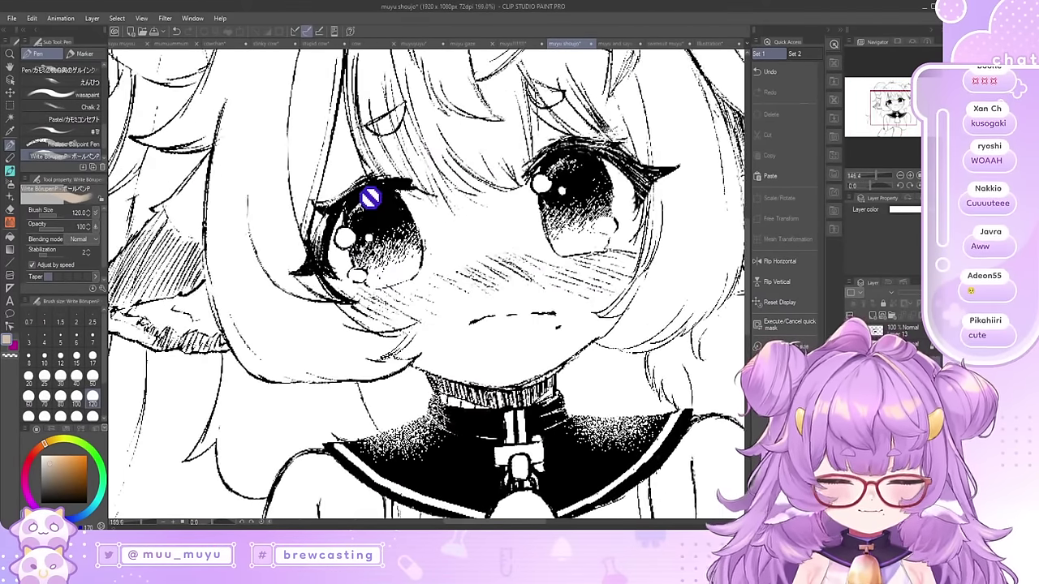
scroll(657, 287, down, 4)
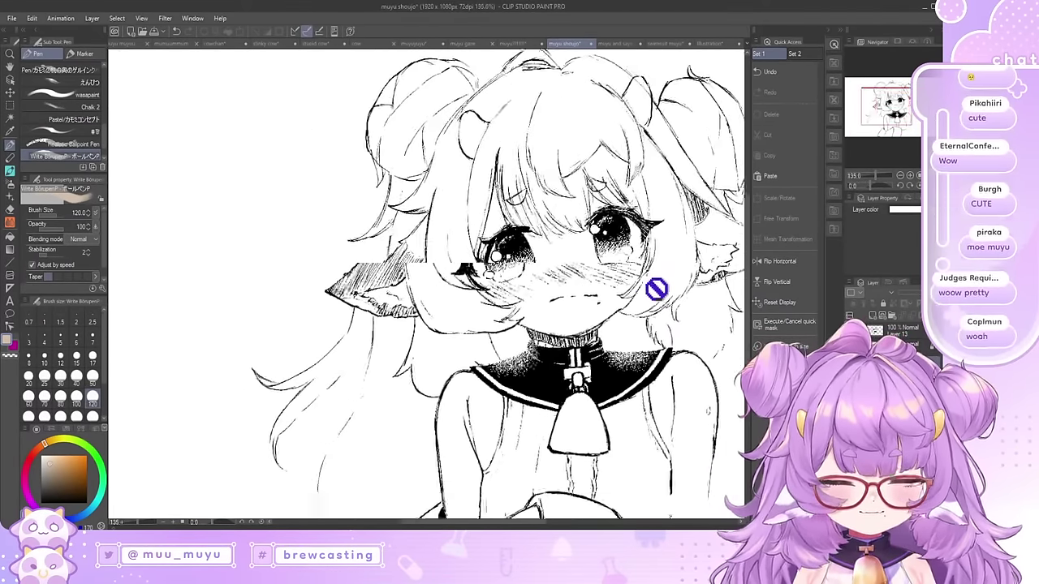
scroll(601, 294, up, 1)
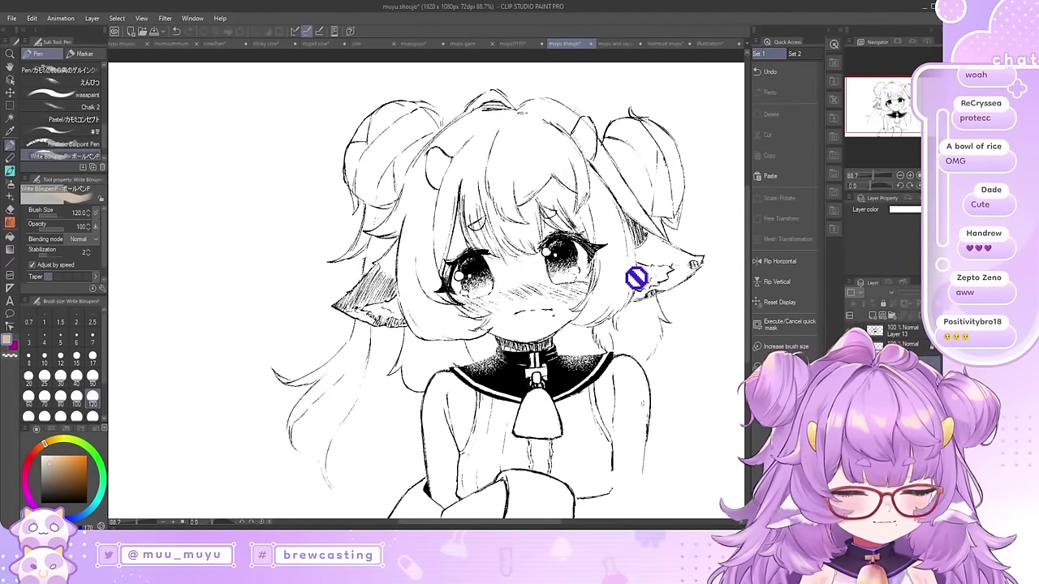
scroll(338, 208, down, 1)
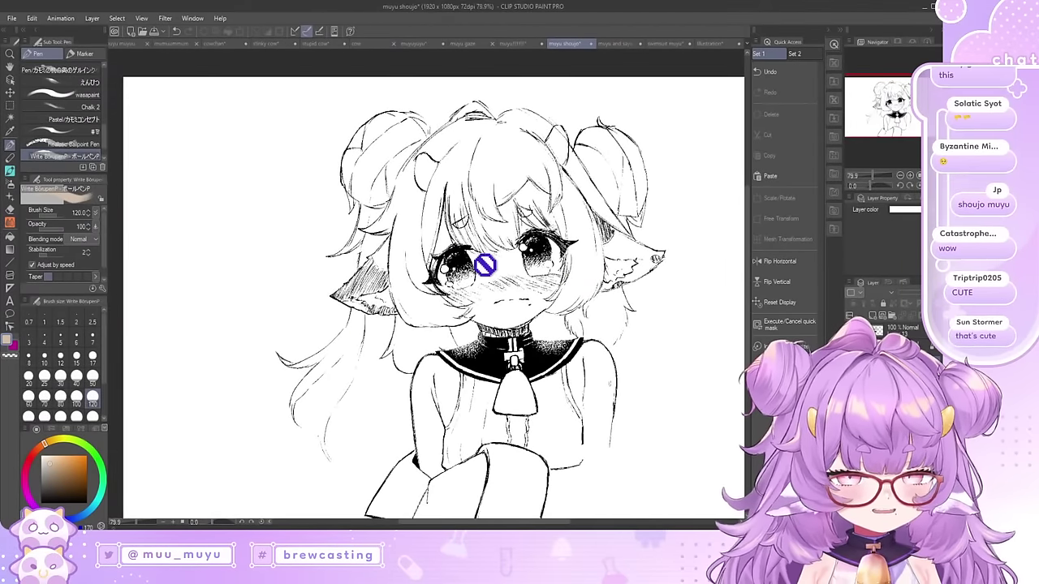
Step: View the chibi girl stretching a cow face in the muyu shoujo drawing, and return to the teary portrait on its own
scroll(486, 264, up, 1)
scroll(225, 209, down, 1)
scroll(446, 283, up, 1)
scroll(241, 261, down, 1)
scroll(406, 300, up, 1)
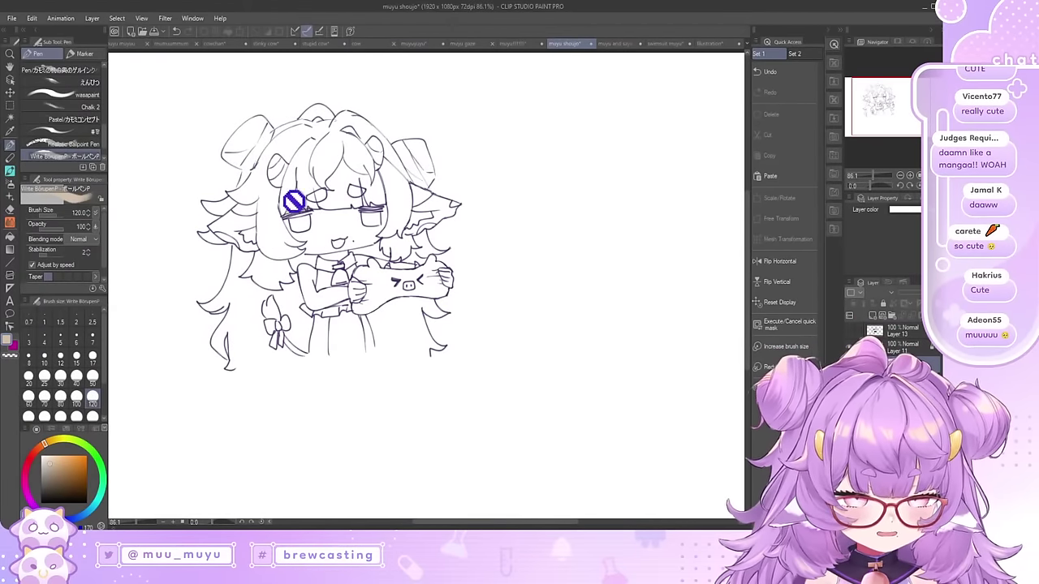
scroll(237, 183, up, 1)
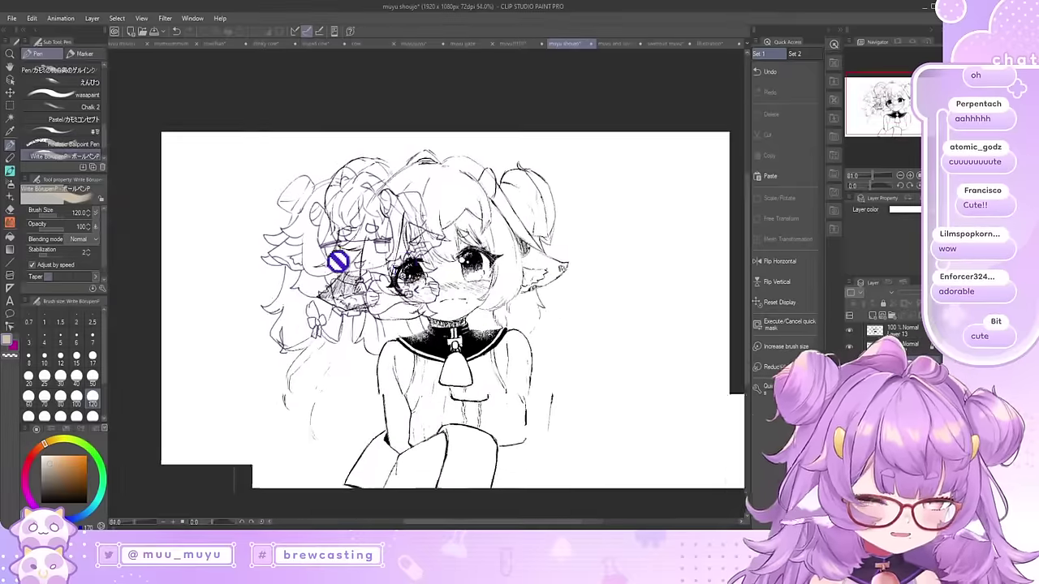
scroll(541, 301, up, 1)
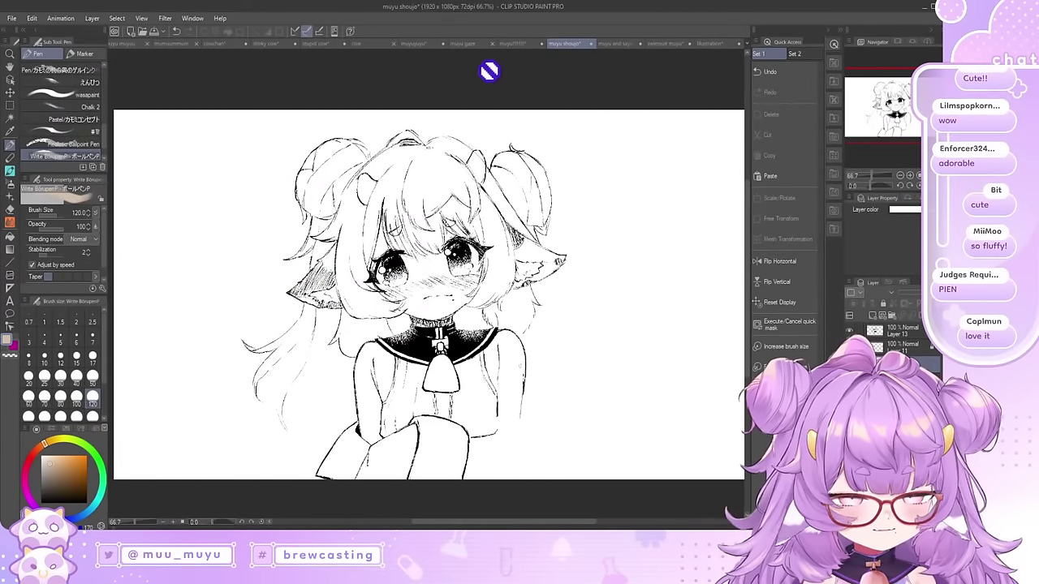
Step: Open the muyu and saya prisoners drawing and examine the two girls in hats and oversized prison outfits
click(611, 44)
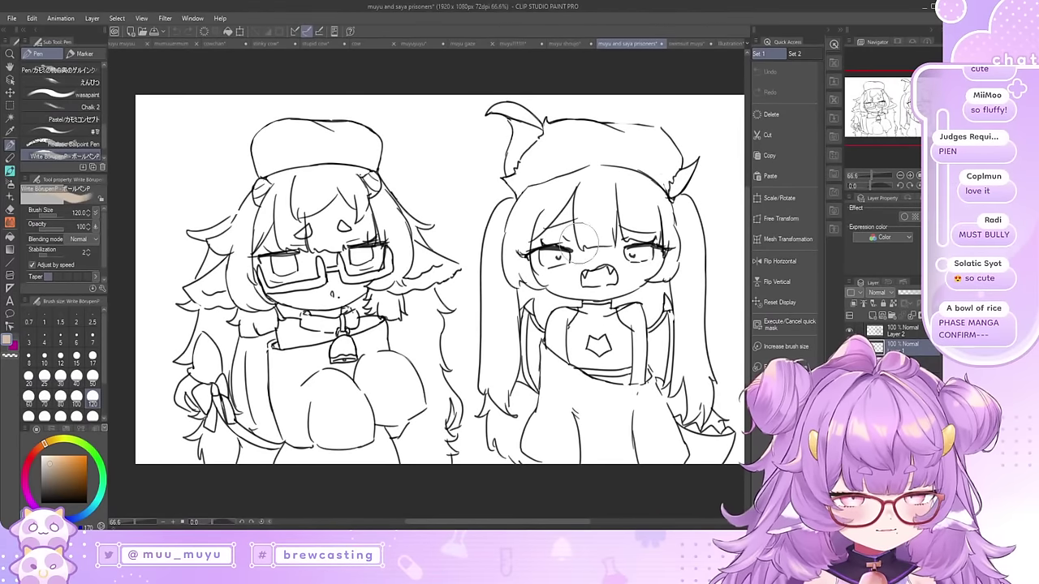
scroll(640, 191, down, 2)
scroll(638, 192, up, 1)
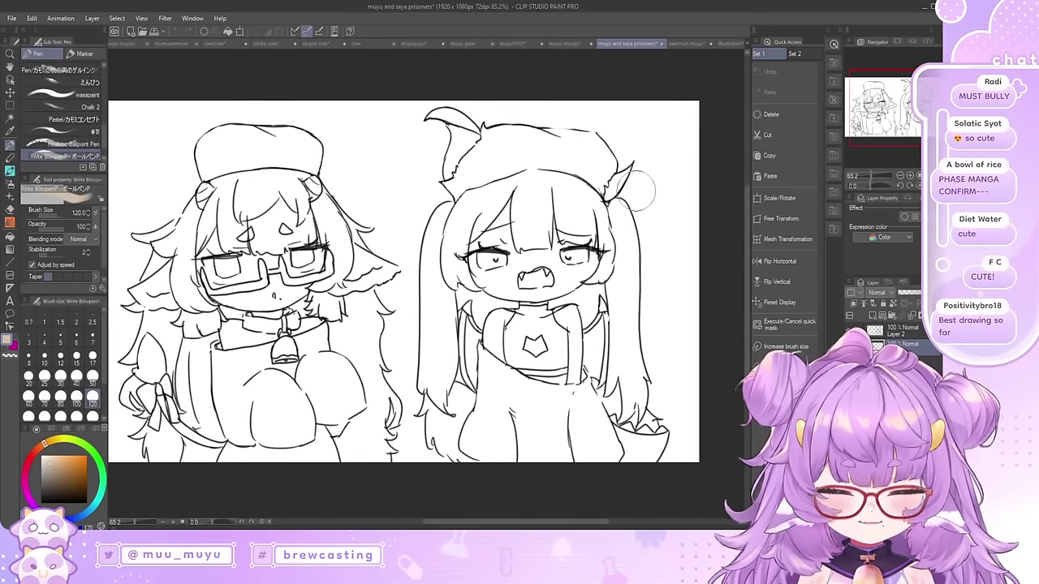
scroll(392, 159, down, 1)
scroll(263, 144, up, 2)
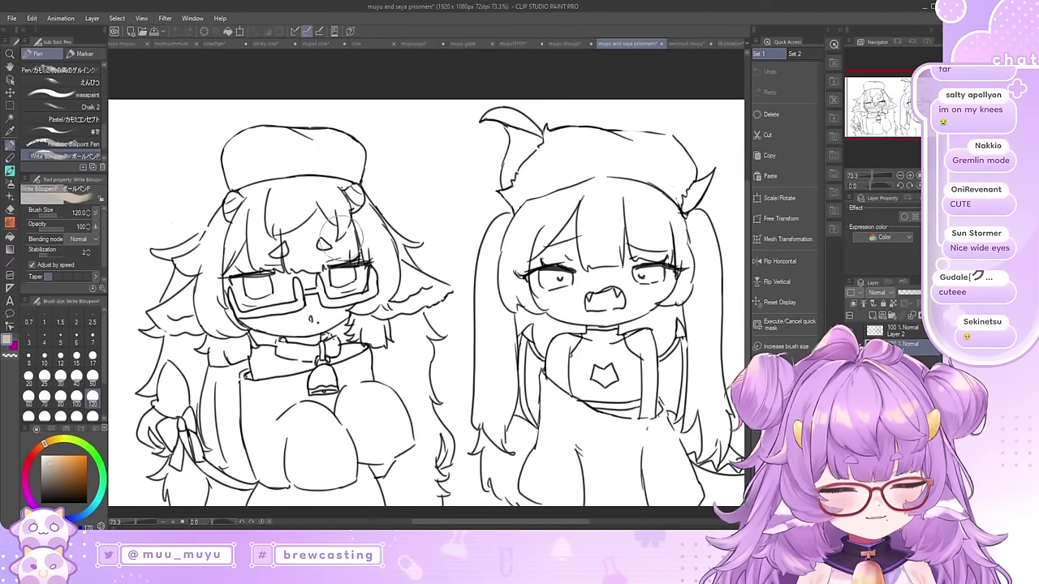
scroll(323, 160, down, 2)
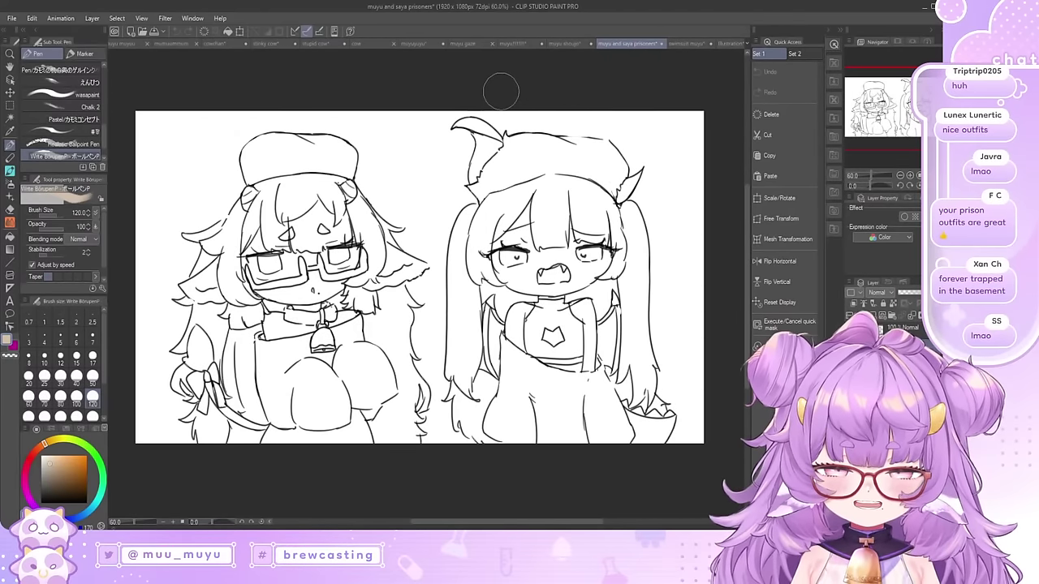
Step: Open the swimsuit muyu drawing and examine the two chibi busts with different expressions
click(680, 45)
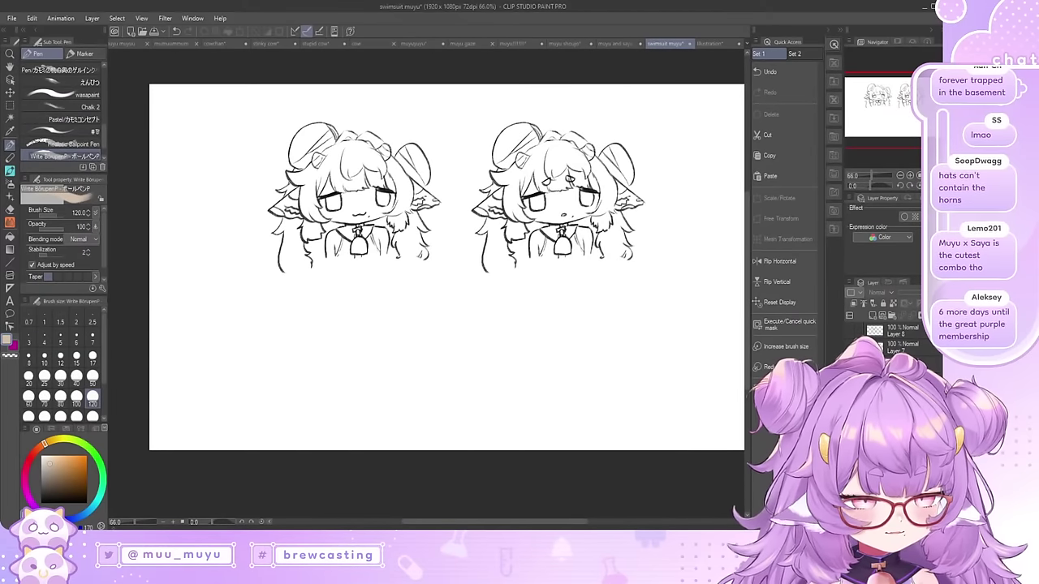
scroll(301, 264, down, 1)
scroll(417, 194, up, 5)
scroll(294, 214, down, 2)
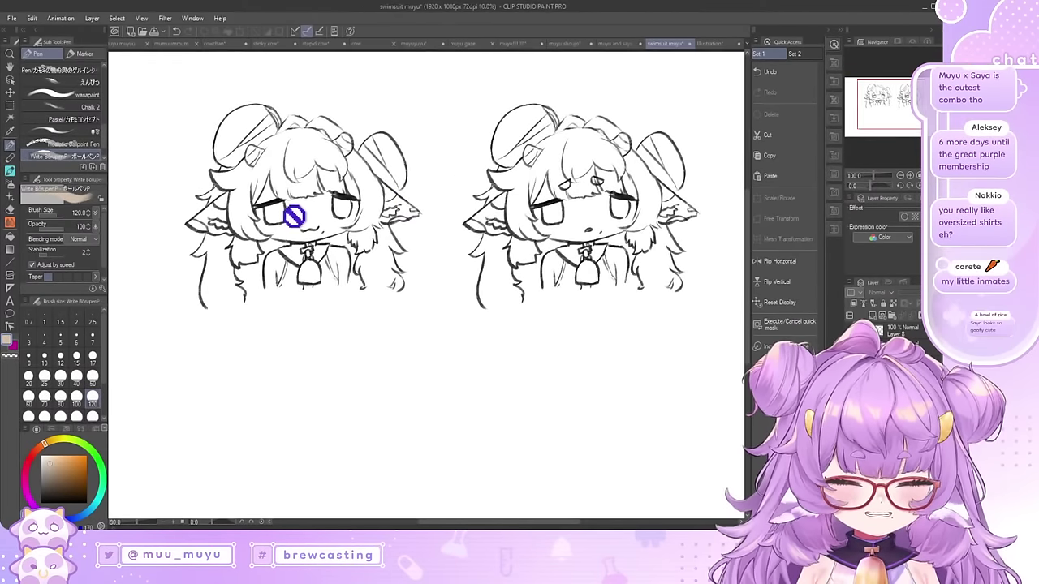
scroll(413, 191, up, 1)
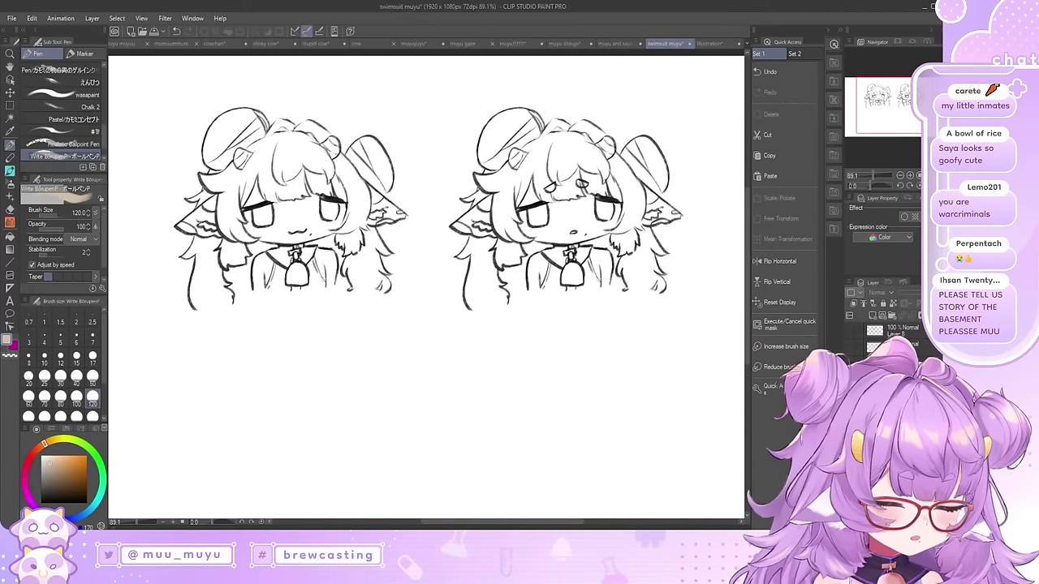
Step: Switch the visible layers of the swimsuit muyu drawing from the two busts to the full-length girl in the frilled swimsuit
click(850, 366)
click(850, 382)
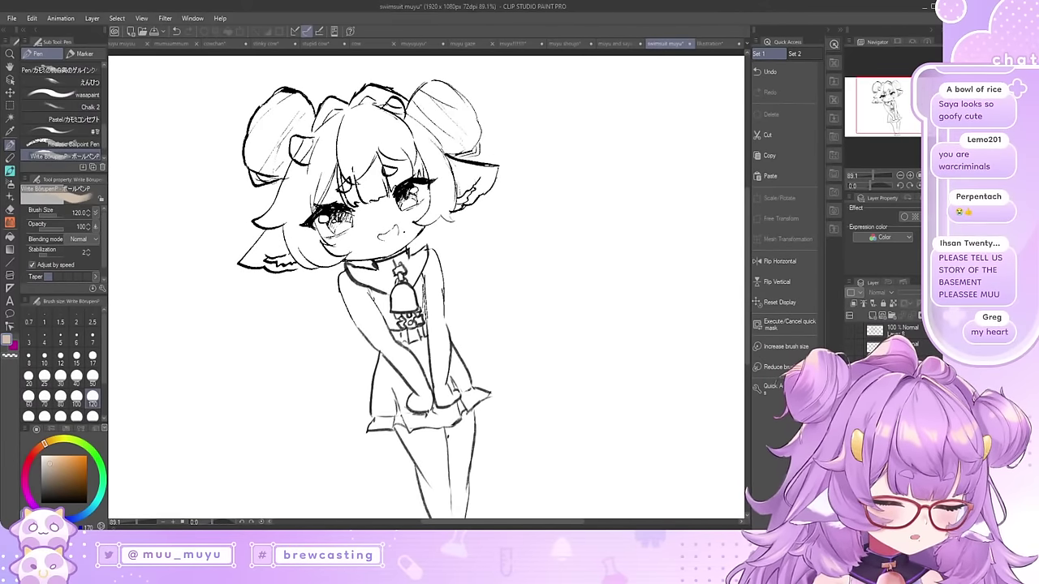
scroll(501, 243, down, 1)
scroll(364, 238, up, 1)
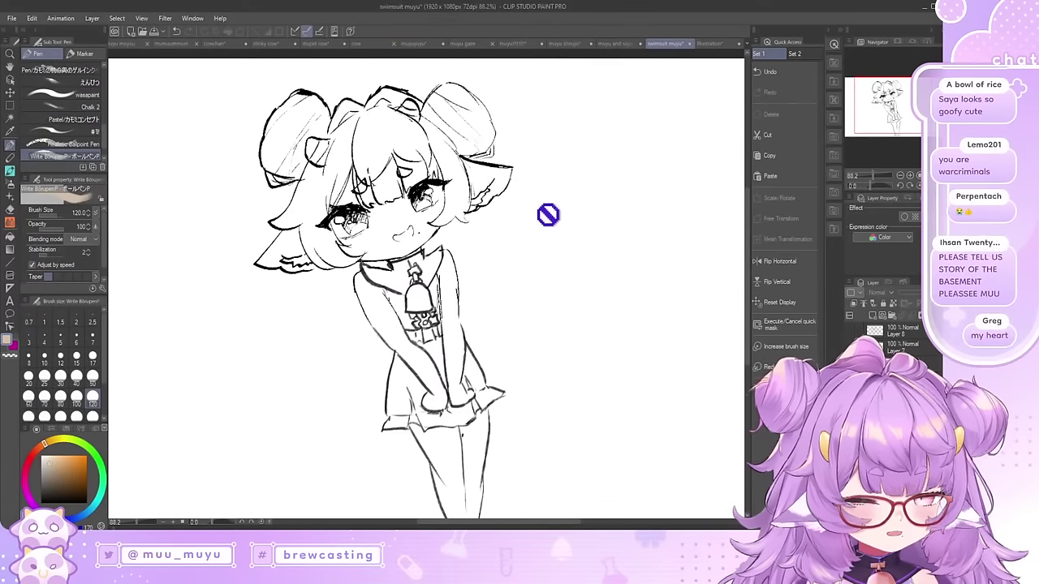
Step: Hide the full-length swimsuit girl, and bring up and examine the sketch of the two girls leaning cheek to cheek
key(ctrl+z)
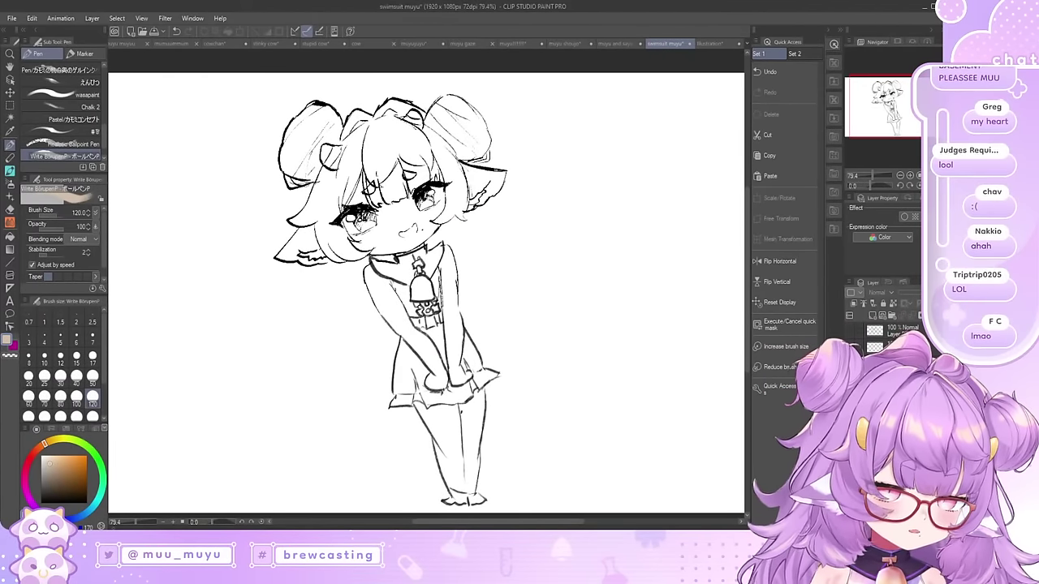
key(ctrl+z)
key(ctrl+z)
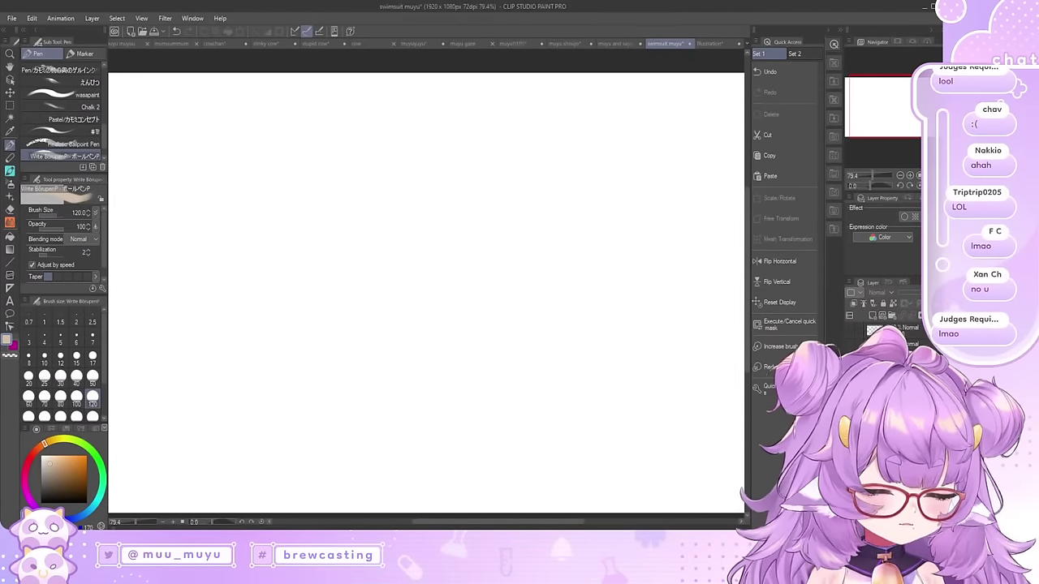
scroll(485, 169, down, 3)
scroll(386, 378, up, 3)
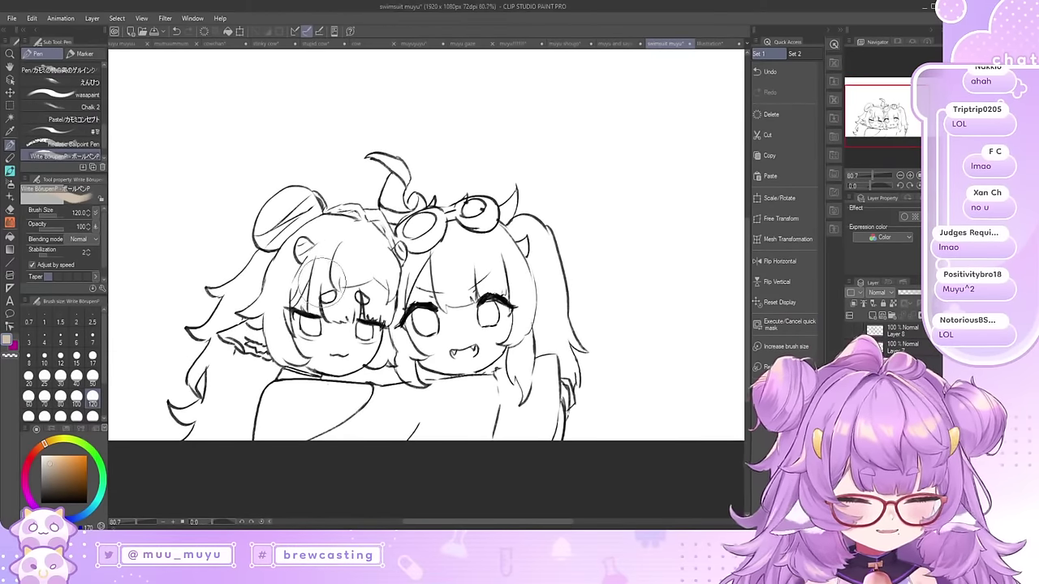
scroll(325, 282, up, 2)
scroll(598, 194, down, 1)
key(ctrl+z)
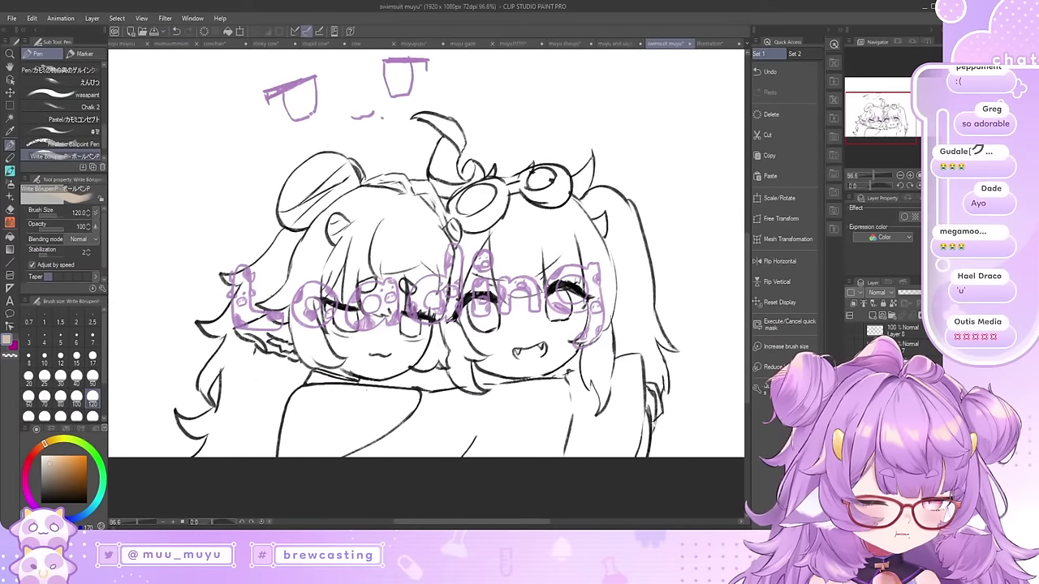
Step: Hide the sketch of the two girls and view the purple cow-patterned Loading lettering with the sleepy face
click(851, 365)
scroll(350, 357, down, 2)
scroll(271, 94, up, 2)
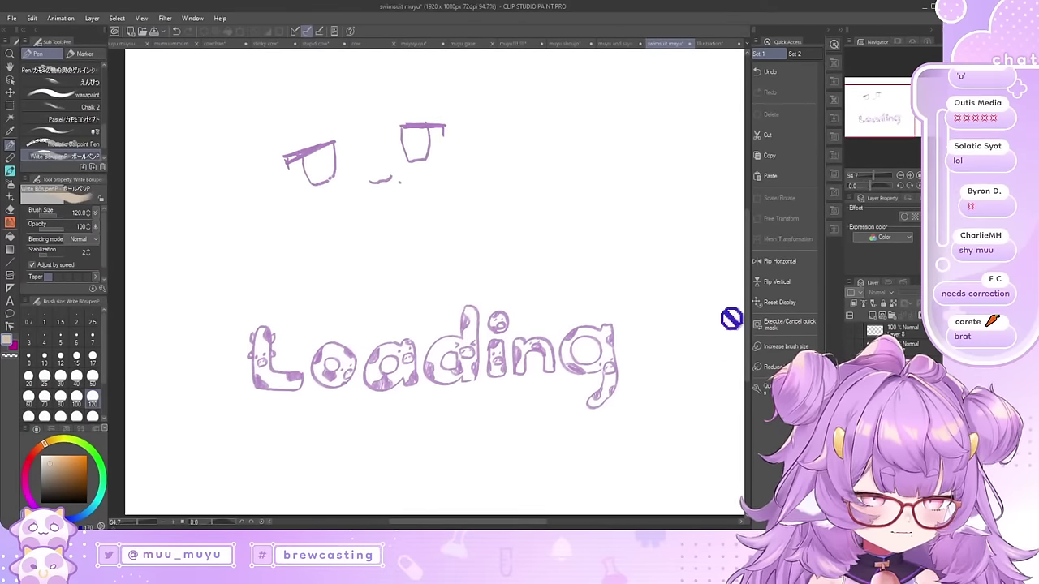
Step: Hide the Loading lettering and the sleepy face, and bring up the "moo~!!" sketch of the girl surrounded by hearts
click(851, 349)
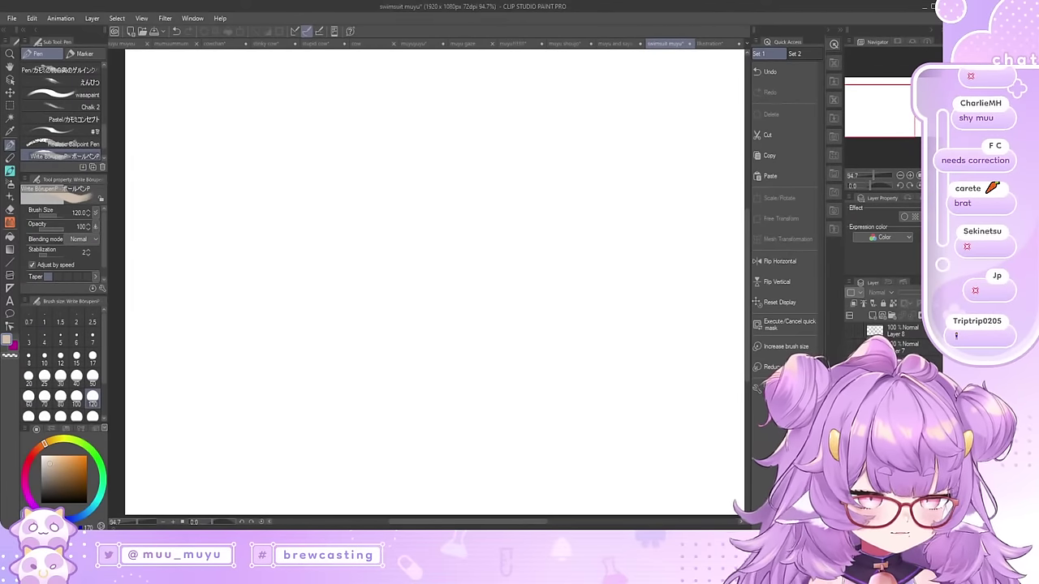
click(850, 365)
scroll(152, 202, down, 3)
scroll(418, 194, up, 1)
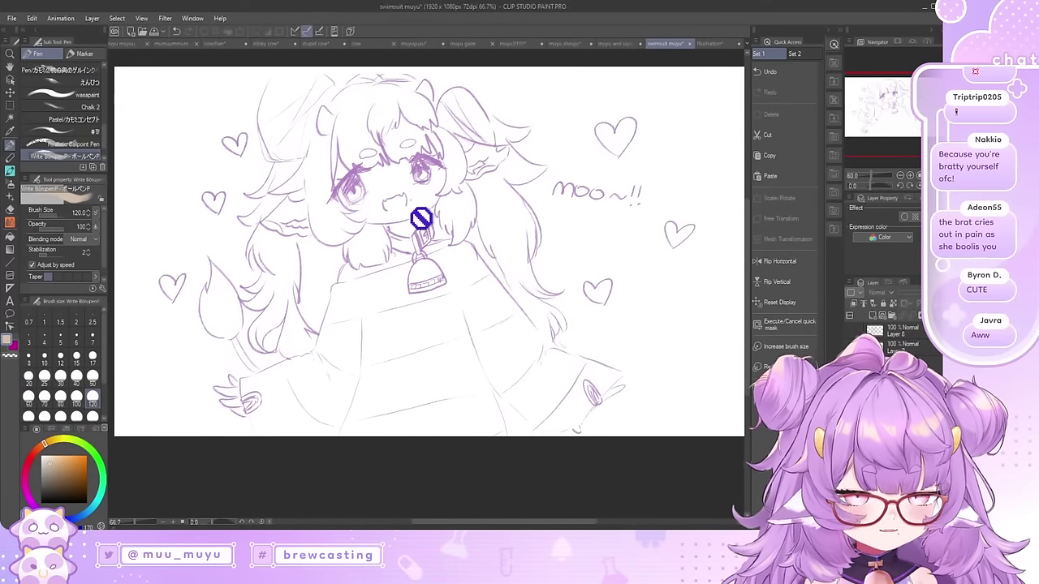
Step: Switch the visible layers from the "moo~!!" sketch to the swimsuit girl riding the cow float, and examine that drawing up close and whole
click(851, 380)
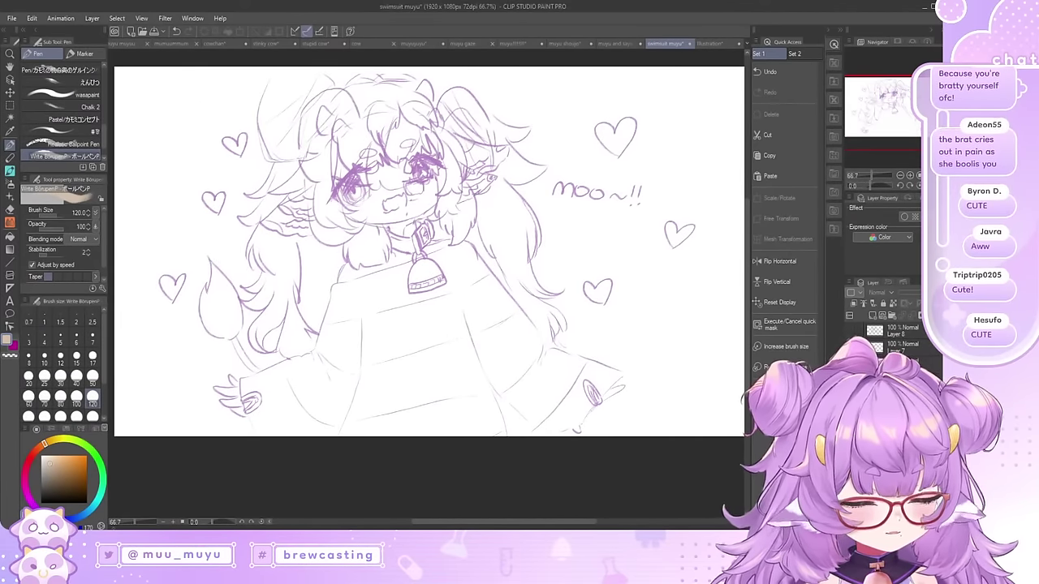
click(851, 365)
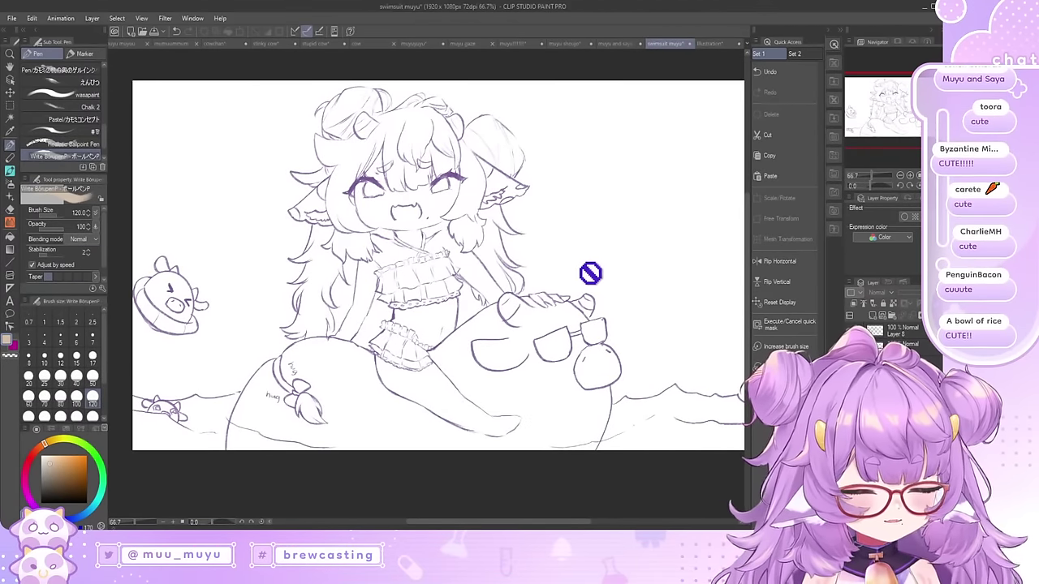
scroll(245, 414, up, 2)
scroll(246, 414, down, 4)
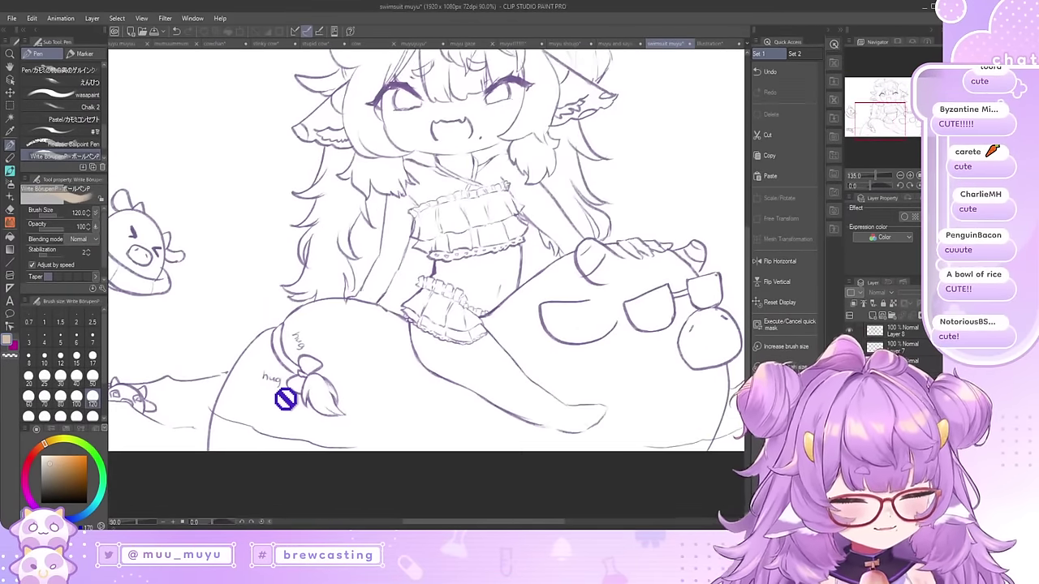
scroll(538, 258, down, 1)
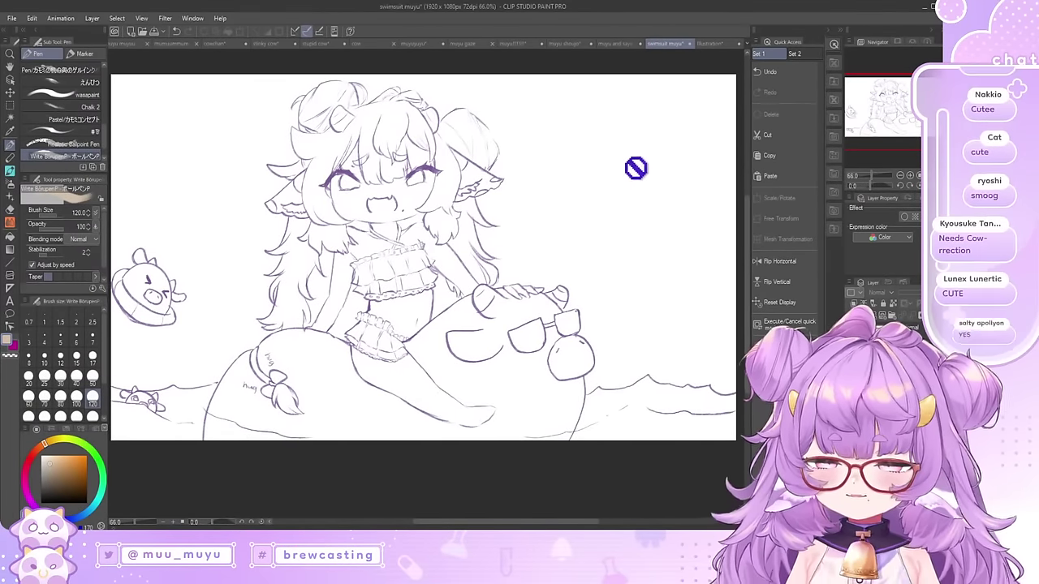
scroll(618, 303, down, 1)
scroll(461, 295, up, 1)
scroll(512, 272, down, 1)
scroll(511, 273, up, 1)
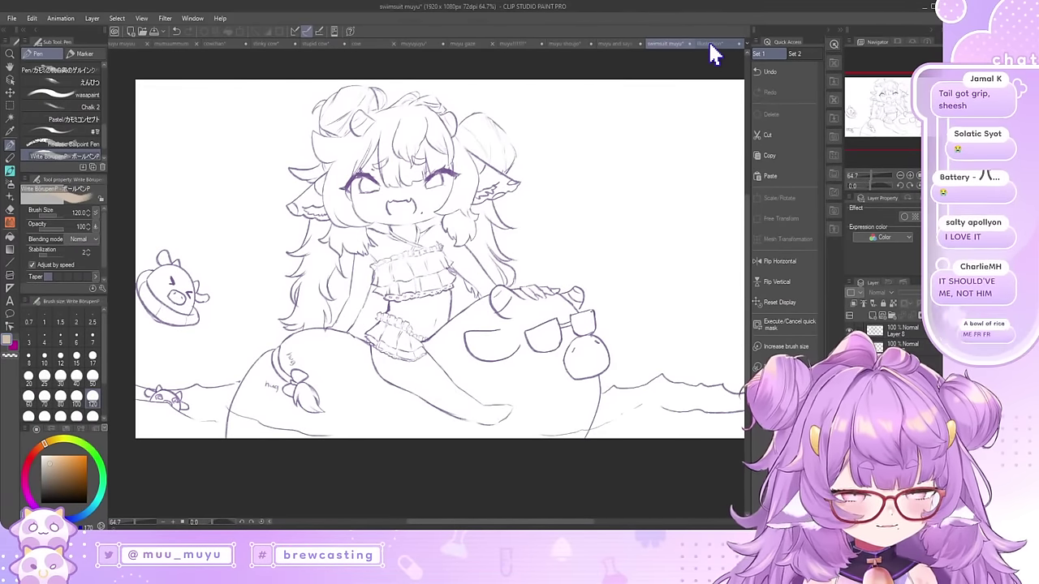
Step: Open the Illustration document and examine the sketch of the girl sitting at the desk
click(709, 45)
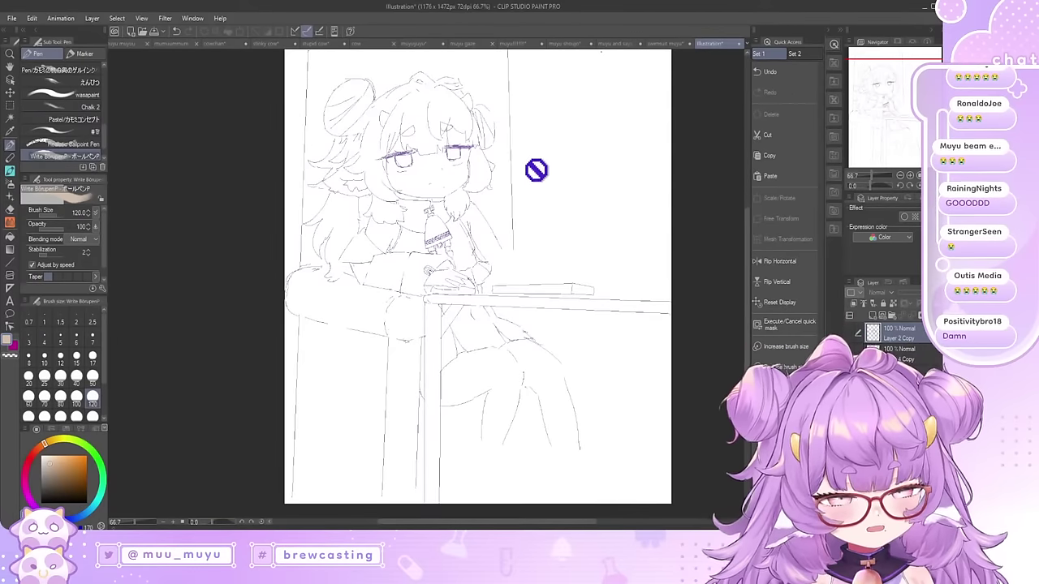
scroll(532, 167, up, 2)
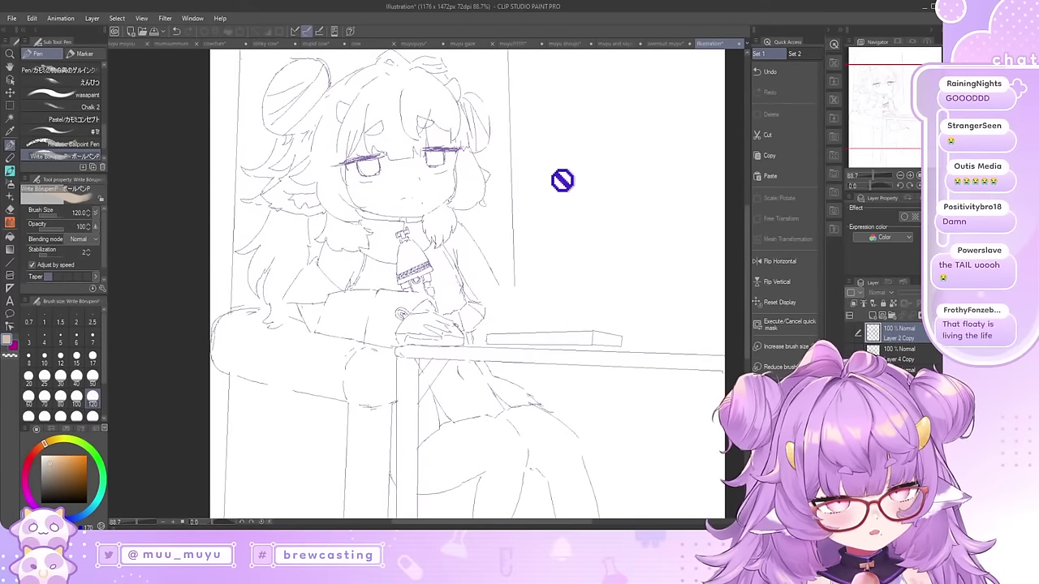
scroll(561, 181, down, 1)
scroll(655, 212, down, 1)
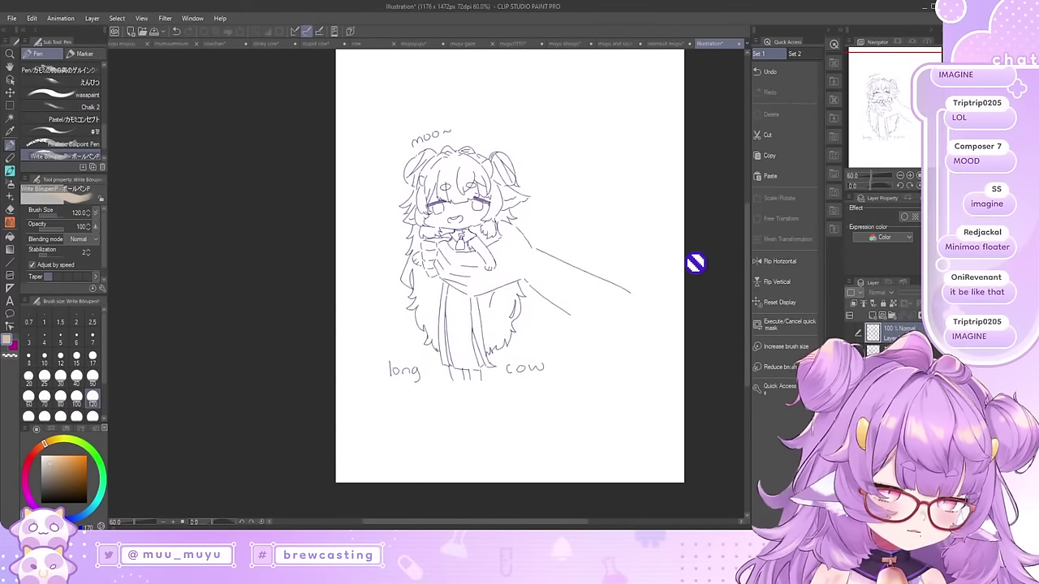
Step: Examine the "long cow" sketch and the drawing of the girl with the hat and school backpack in the Illustration document
scroll(644, 255, up, 2)
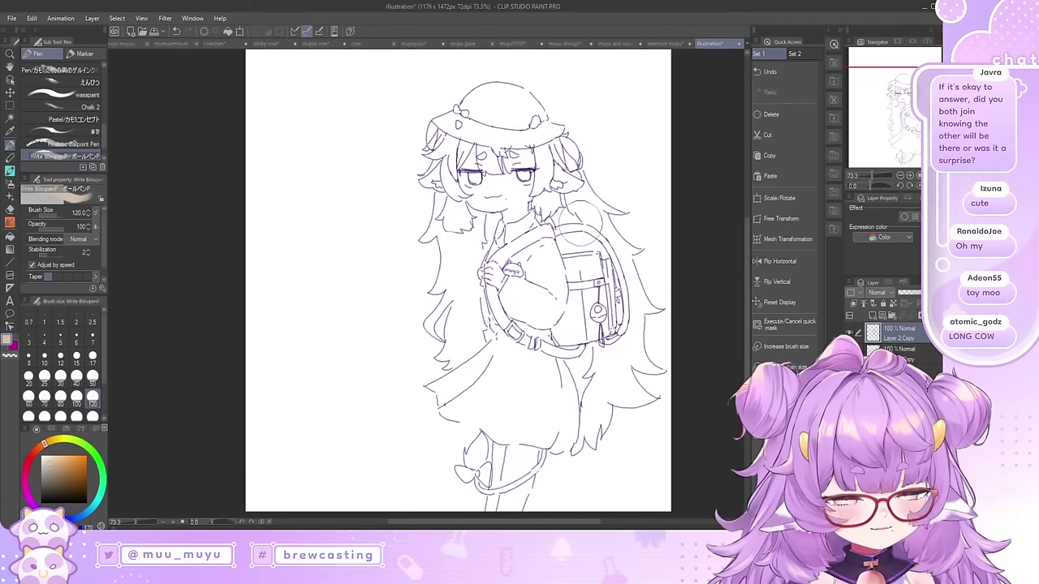
scroll(581, 223, down, 2)
scroll(694, 243, up, 1)
scroll(705, 243, up, 2)
scroll(703, 241, down, 2)
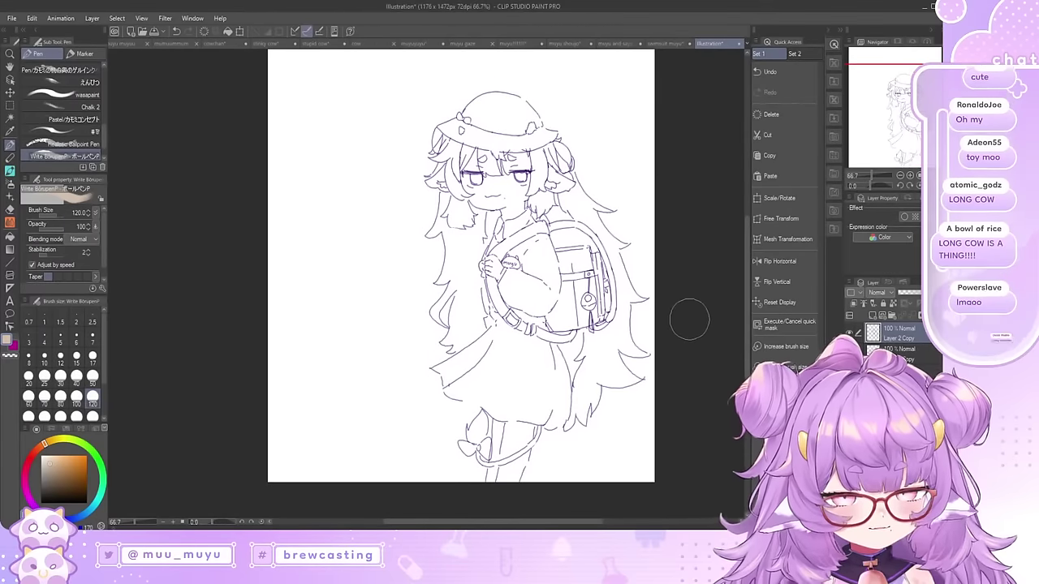